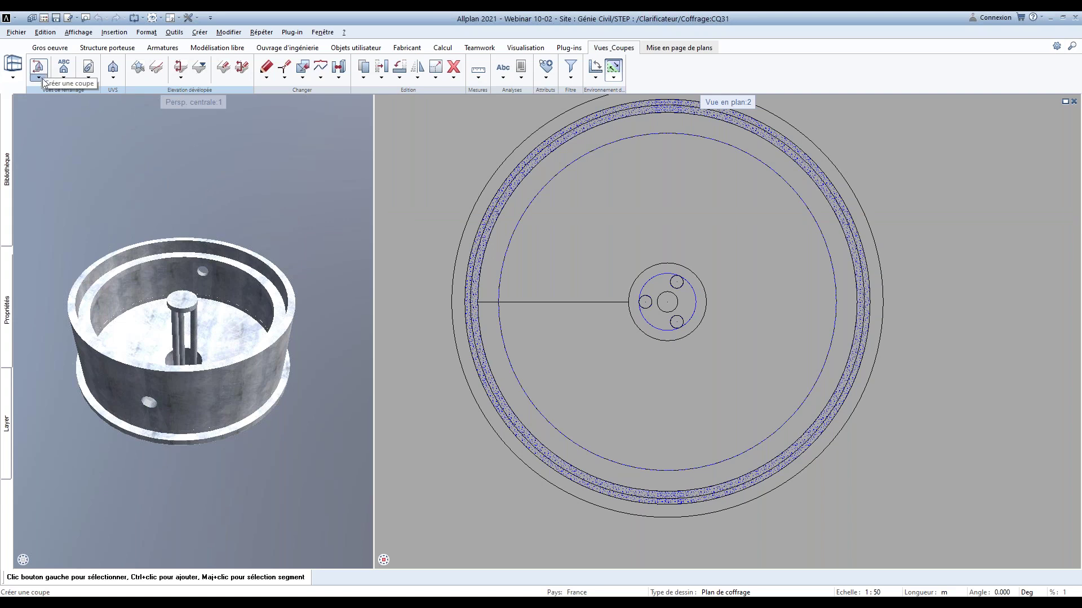
Create a direct-view section of the whole tank along a horizontal line through its centre, looking toward the upper half of the plan
left_click(38, 77)
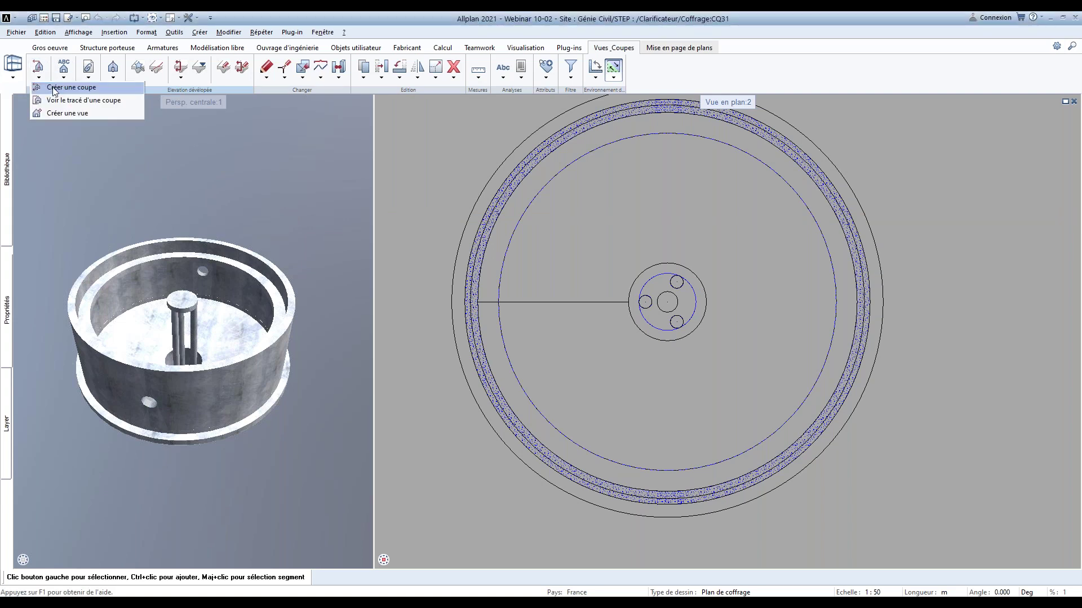
left_click(55, 89)
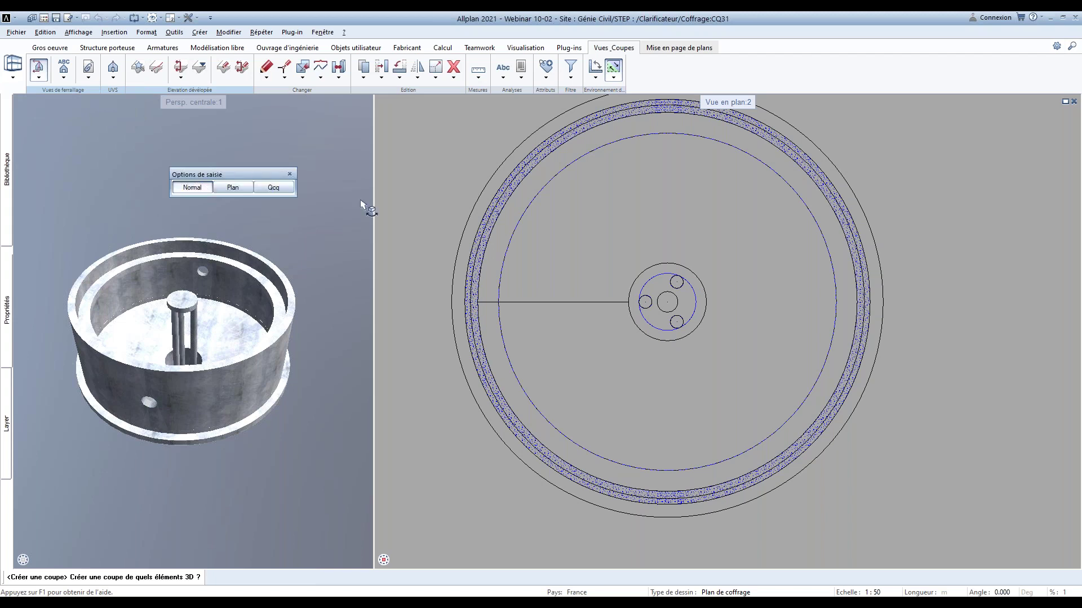
scroll(389, 270, "down", 2)
left_click(611, 366)
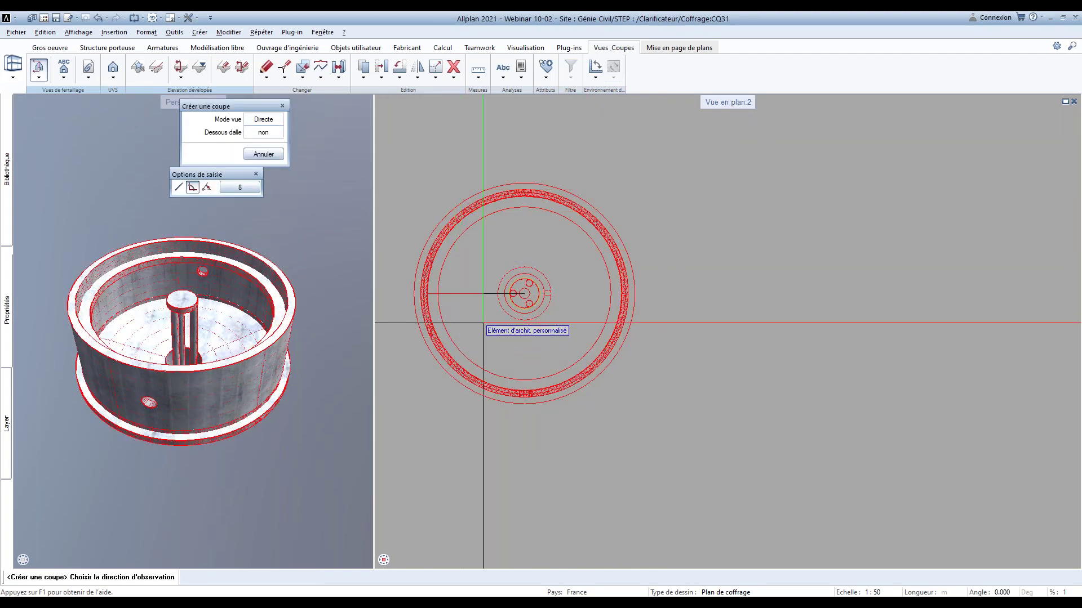
left_click(522, 345)
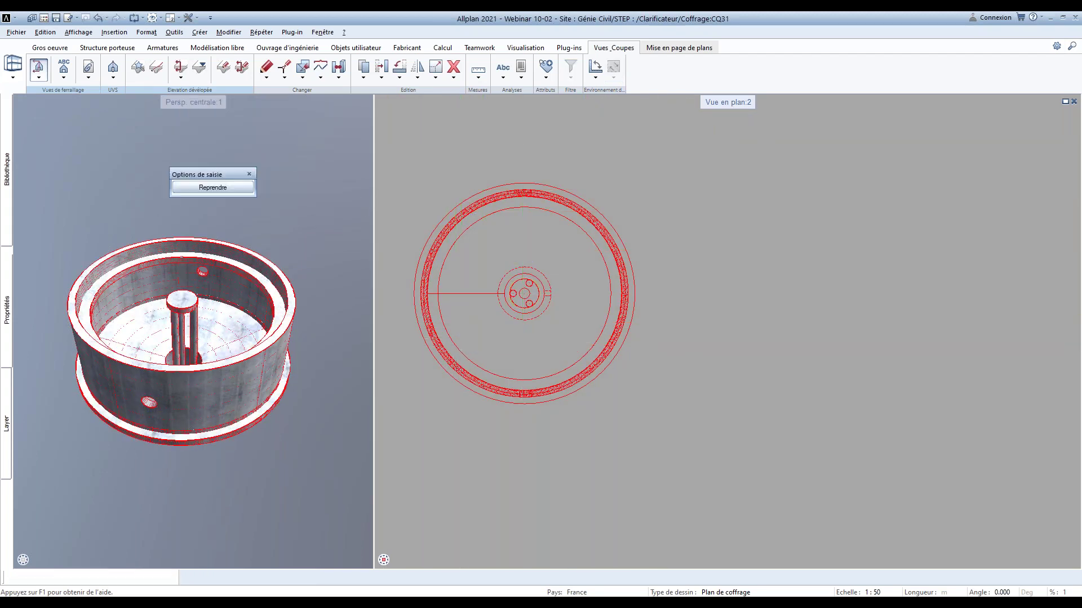
key("Escape")
left_click(397, 293)
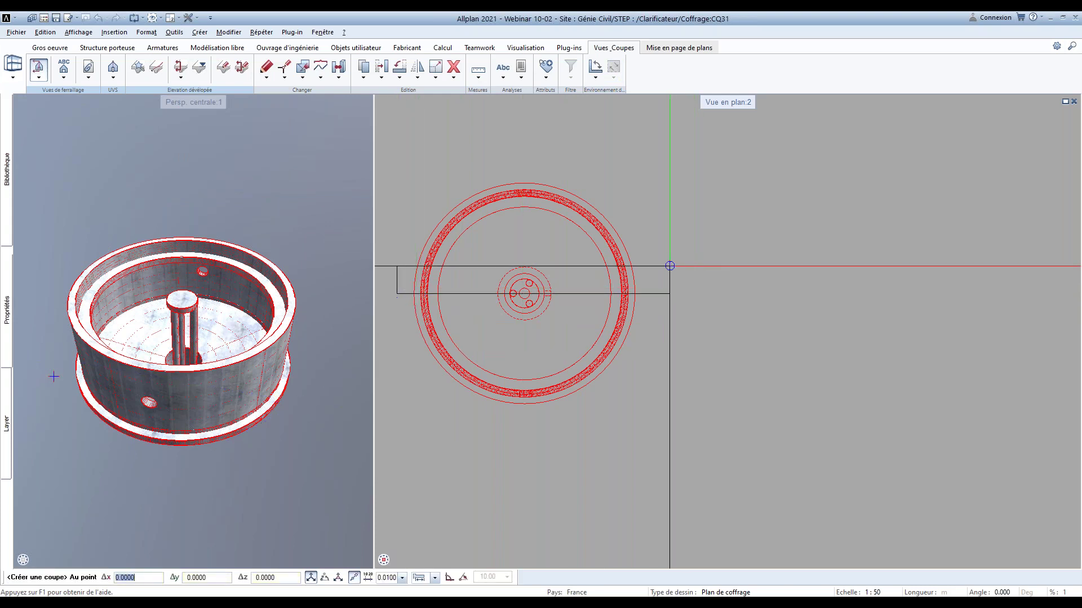
left_click(670, 266)
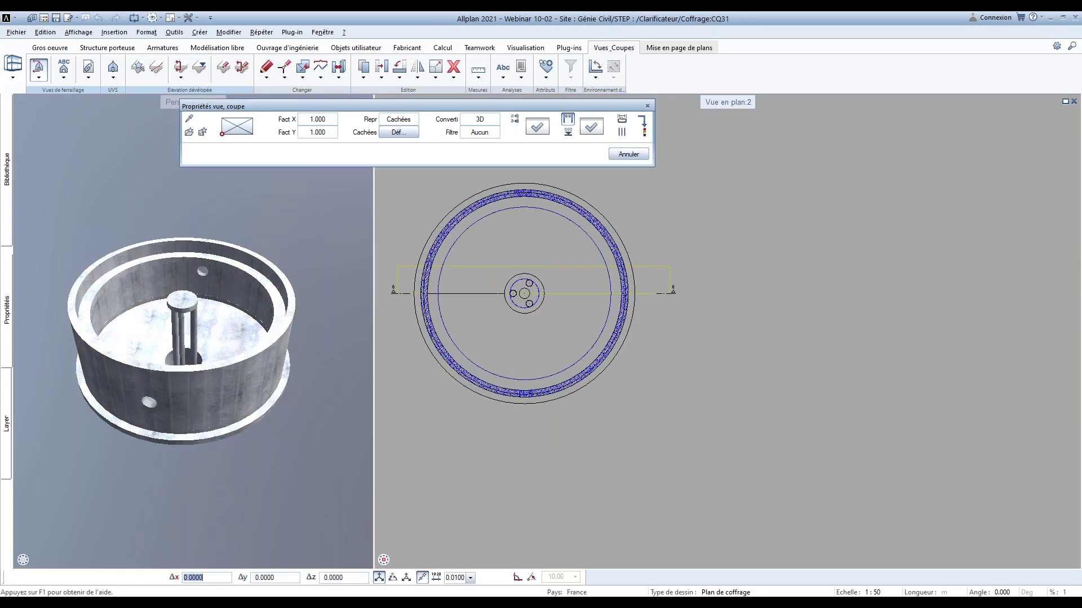
Place the section view beside the tank plan, accepting the annotation Coupe 6 - 6 and skipping its text placement
left_click(713, 309)
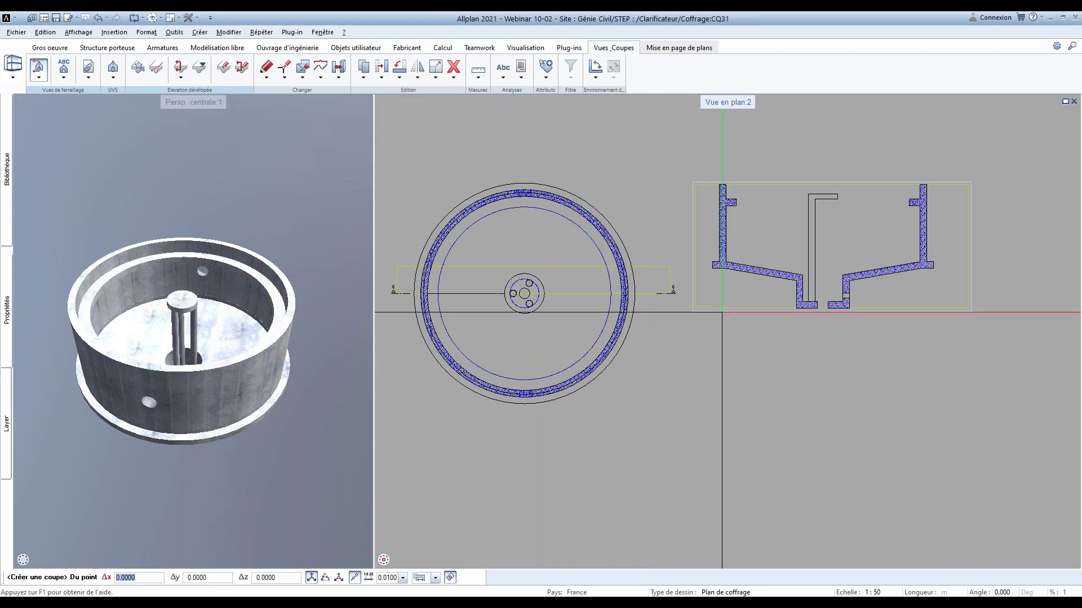
key("Escape")
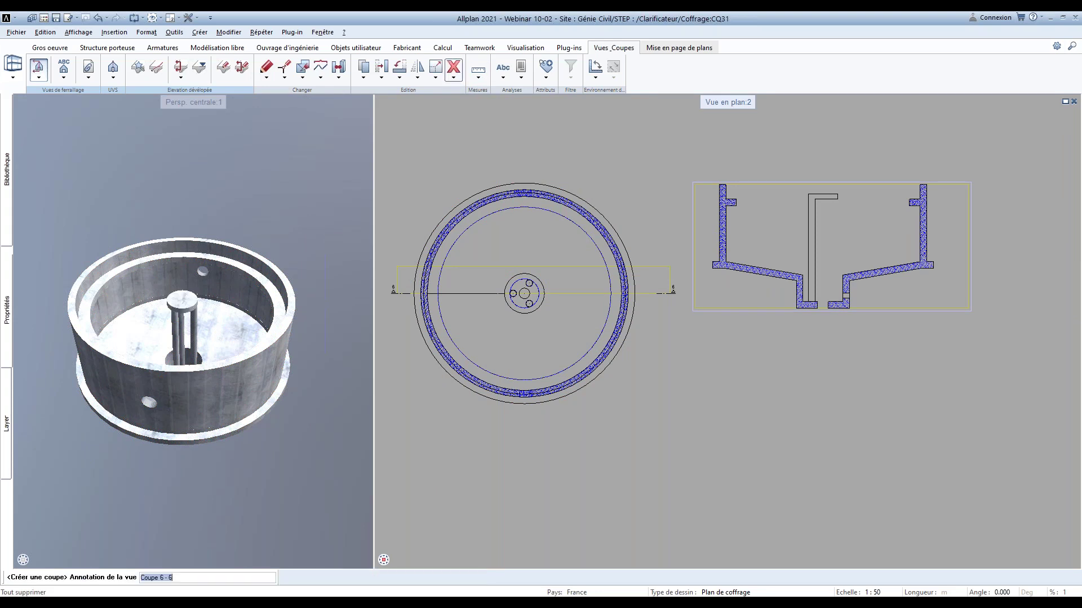
key("Return")
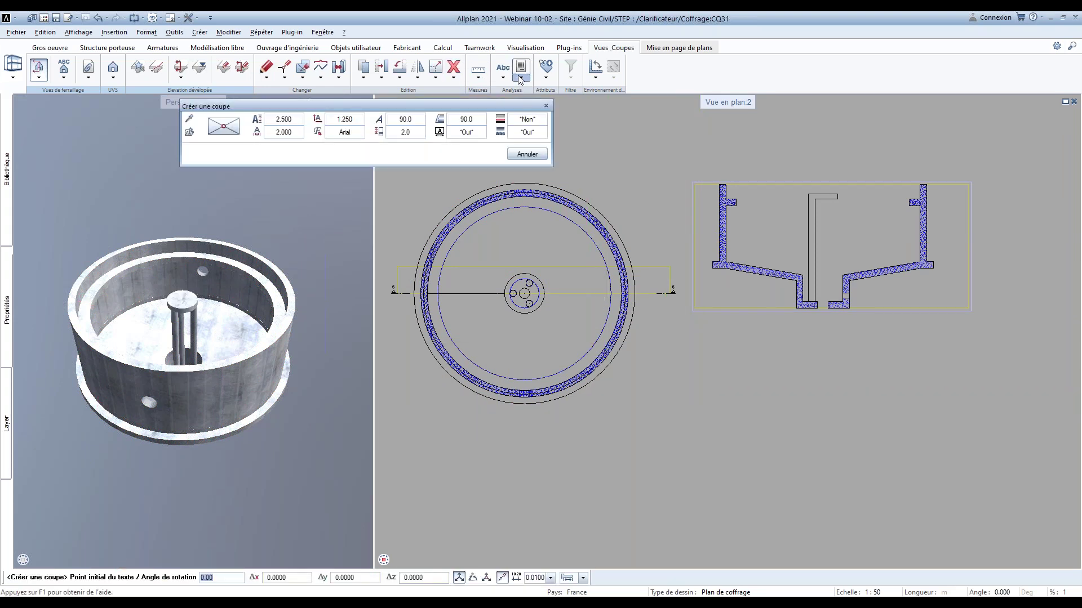
key("Escape")
key("Return")
Select the tank's base slab in the plan to examine its matching parts in the section
left_click(569, 207)
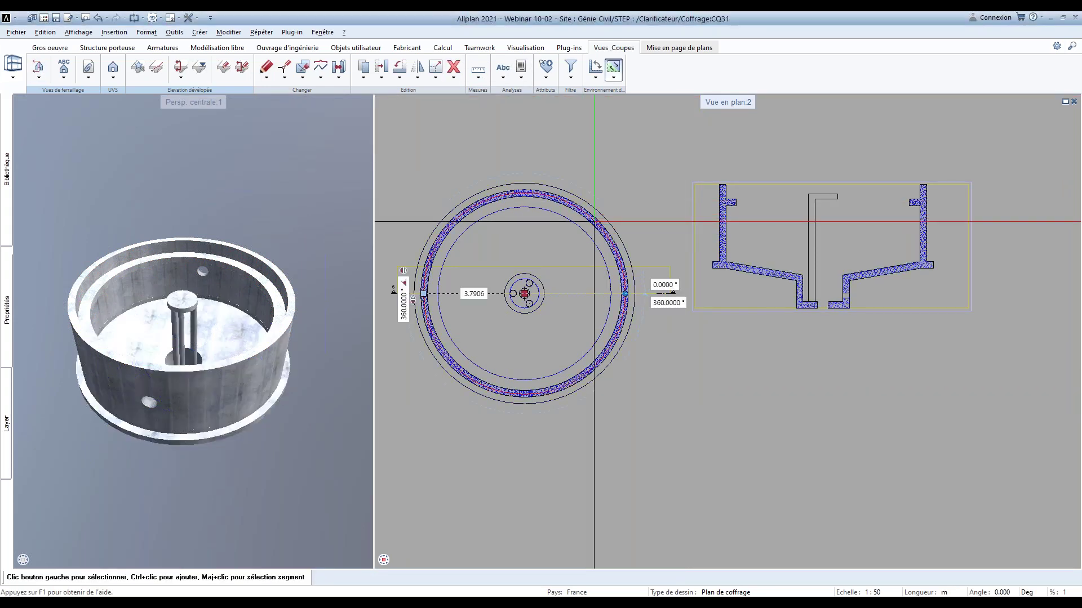
scroll(569, 208, "up", 3)
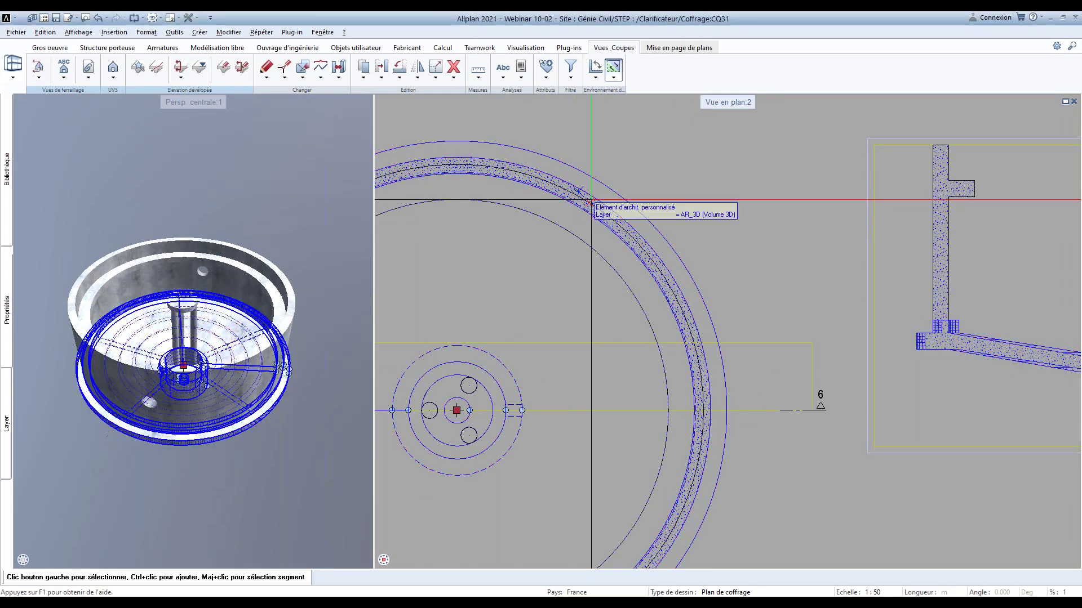
scroll(598, 172, "down", 3)
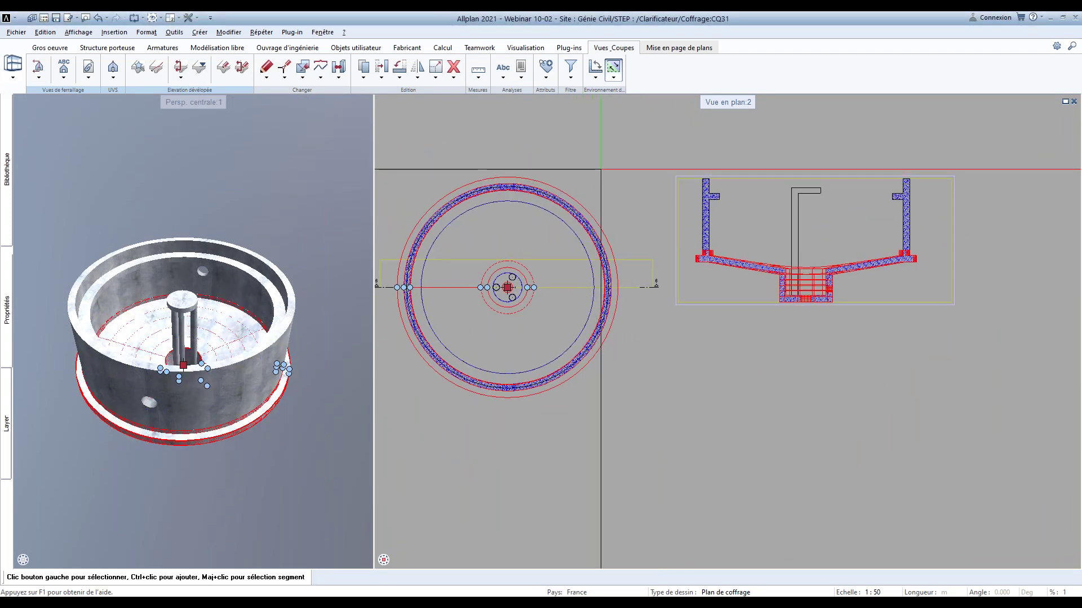
Try to copy the selection, and undo the creation of the section view
key("ctrl+c")
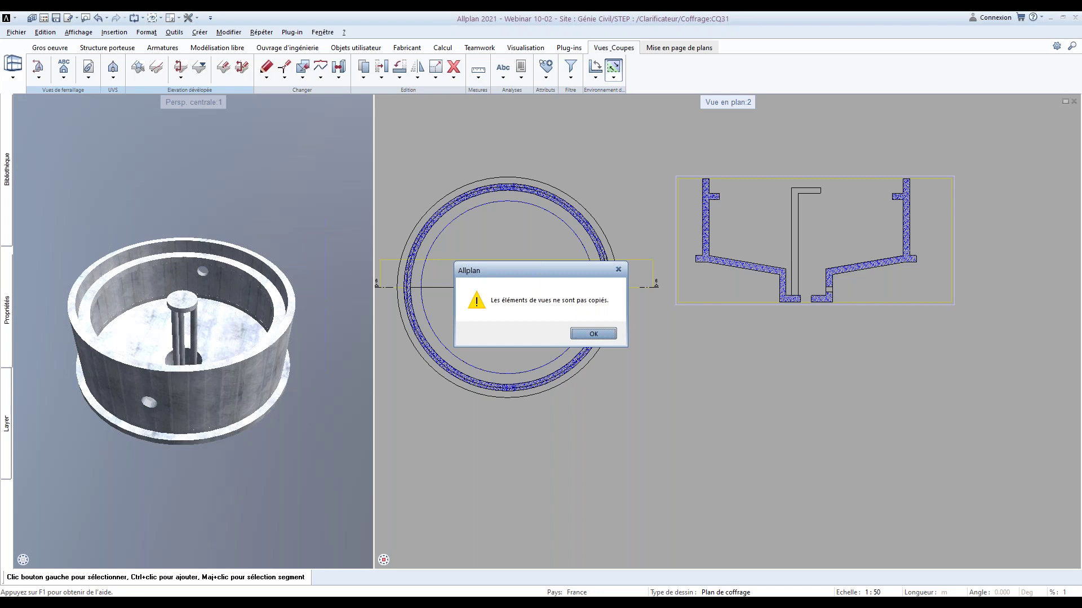
left_click(586, 334)
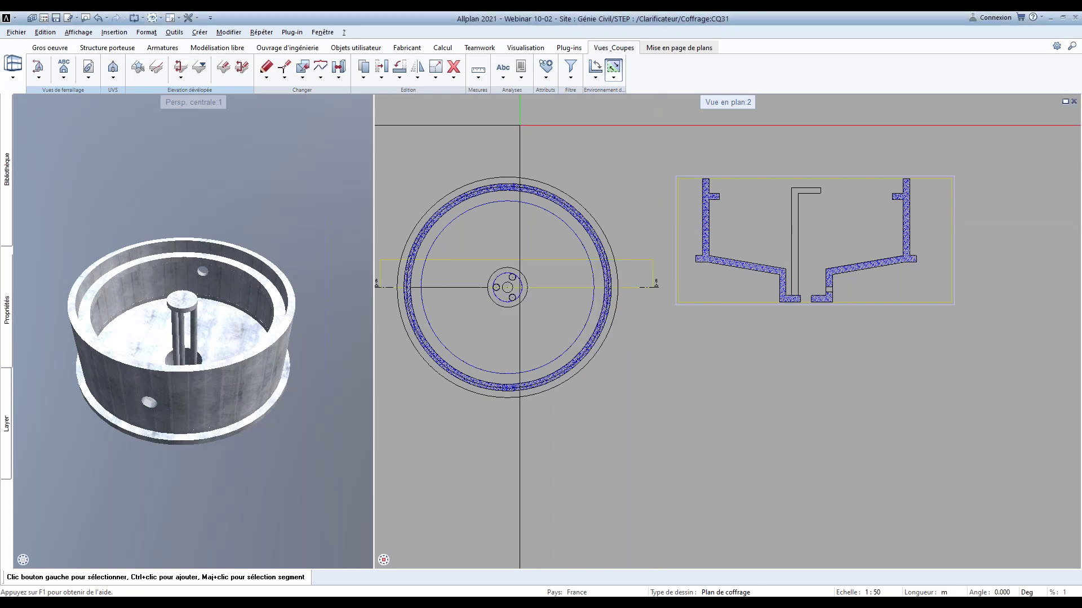
left_click(98, 17)
Define section line 1 in Simple mode, horizontally through the tank's centre and looking toward the upper half of the plan
left_click(113, 68)
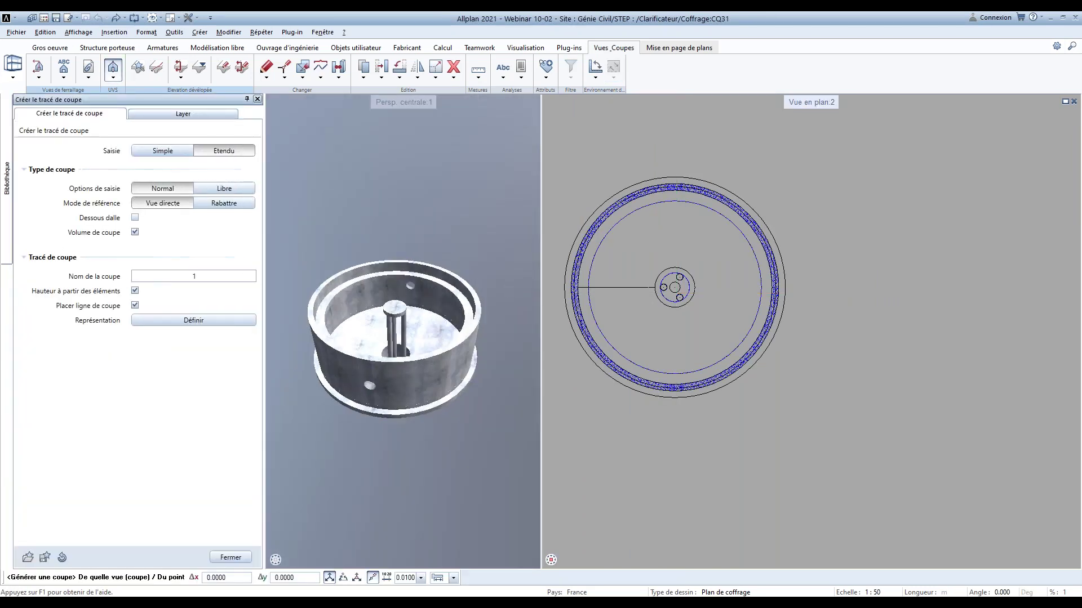
left_click(170, 152)
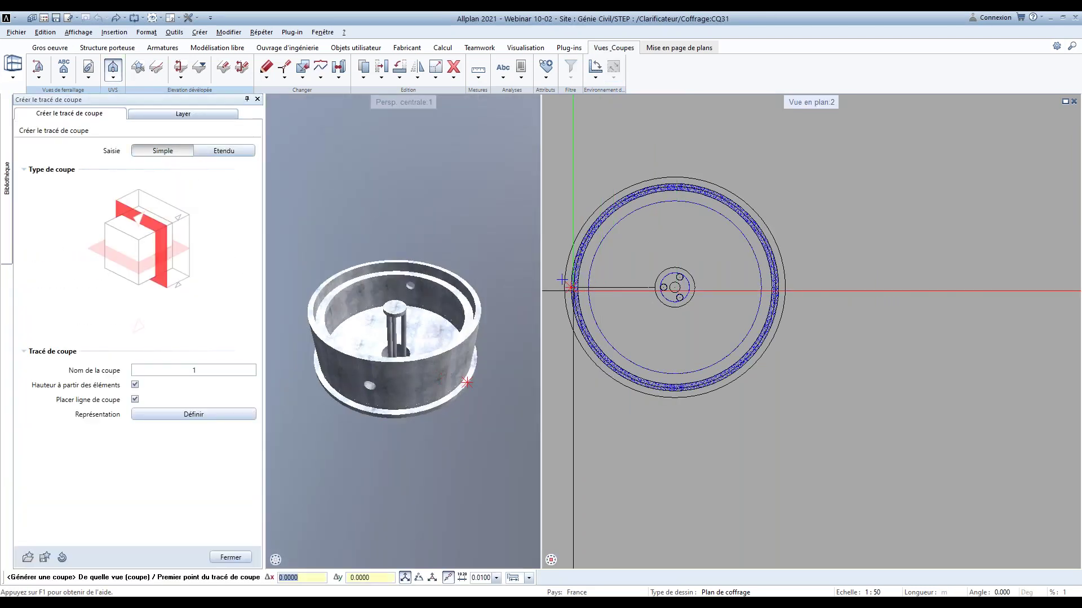
middle_click_drag(545, 288, 667, 299)
left_click(653, 300)
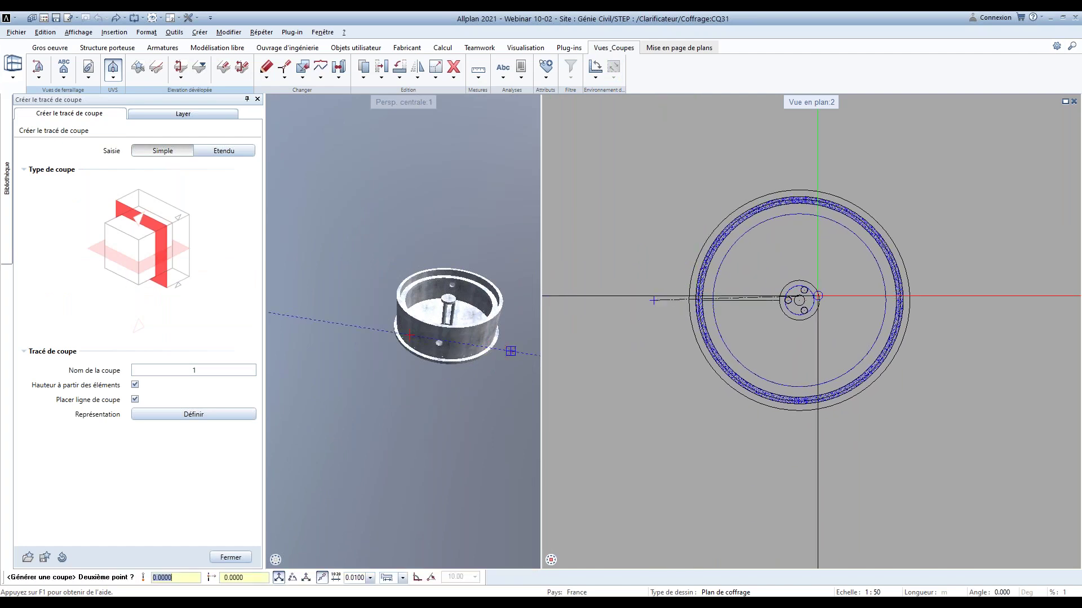
left_click(953, 297)
key("Escape")
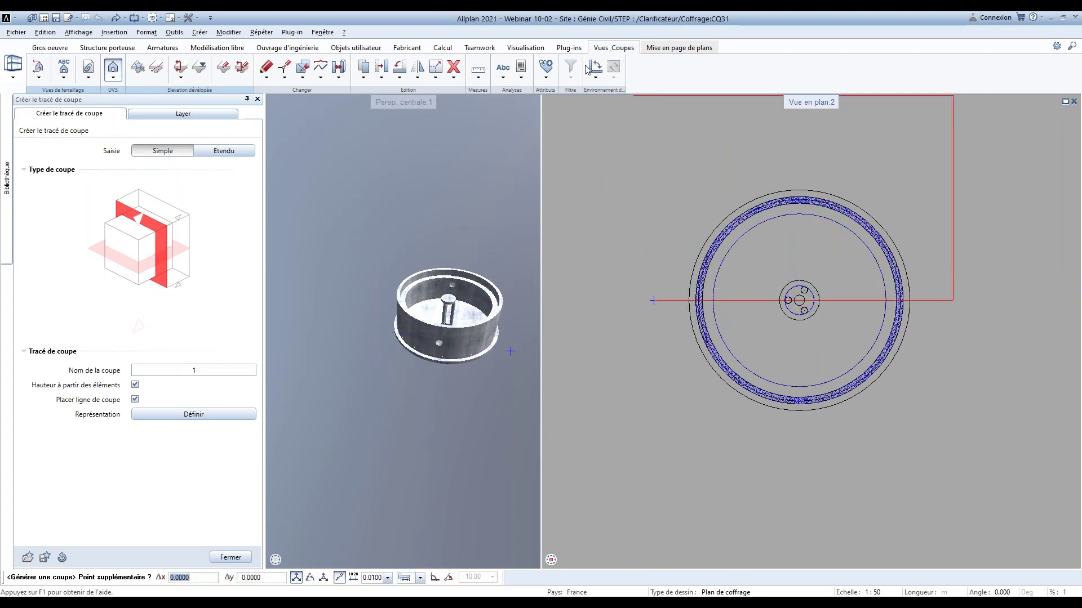
left_click(925, 284)
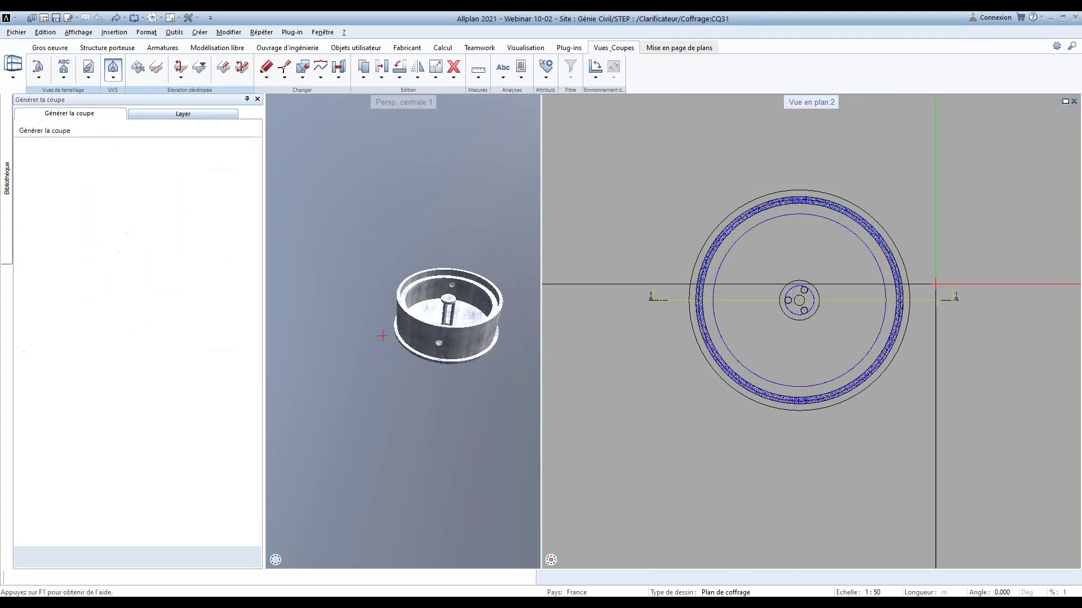
Place the generated section view of line 1 beside the tank plan
middle_click_drag(935, 284, 789, 288)
scroll(789, 288, "down", 1)
left_click(852, 267)
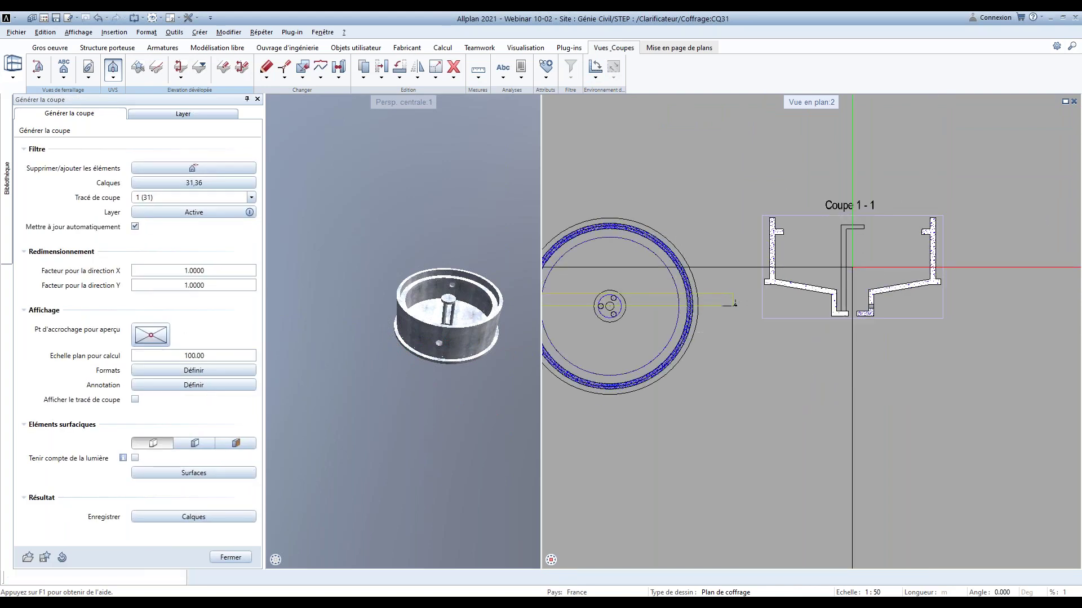
Create section 2 in Etendu mode along a vertical line through the tank's centre and place its view beneath the first section
left_click(247, 154)
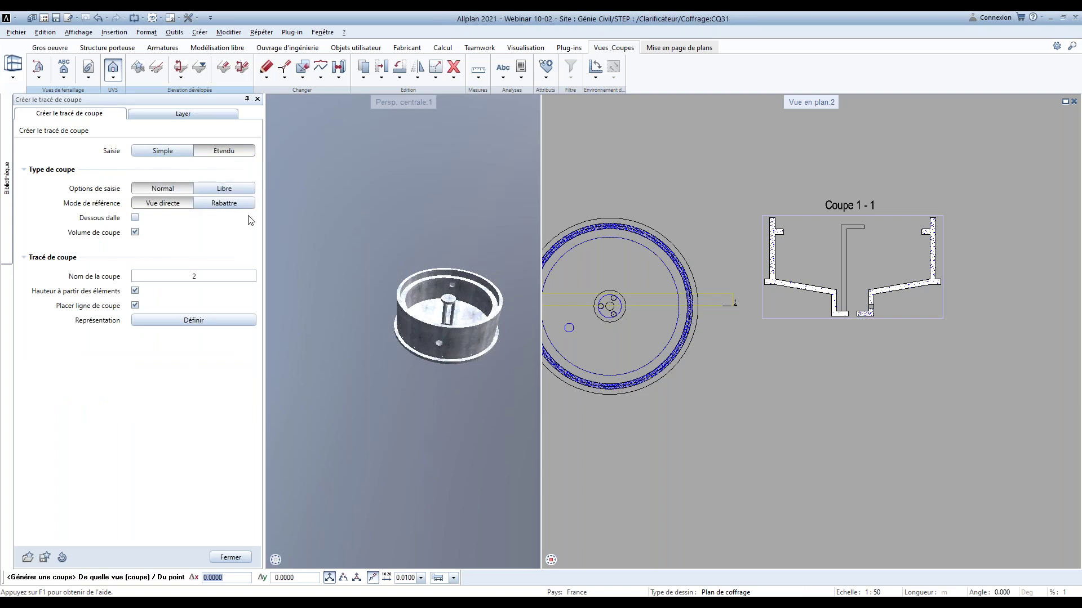
middle_click_drag(610, 306, 640, 319)
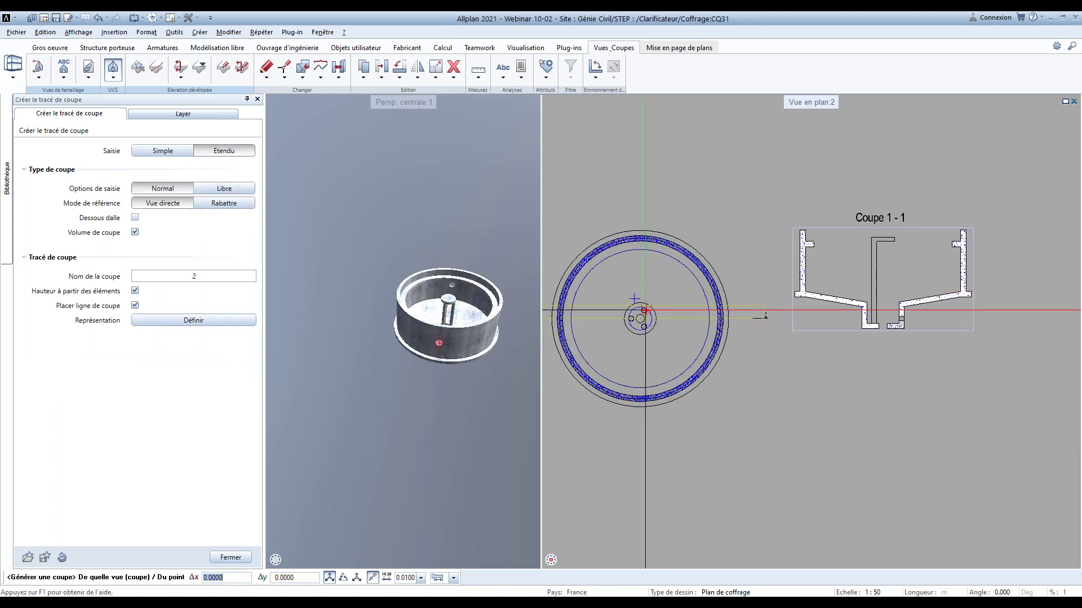
left_click(640, 206)
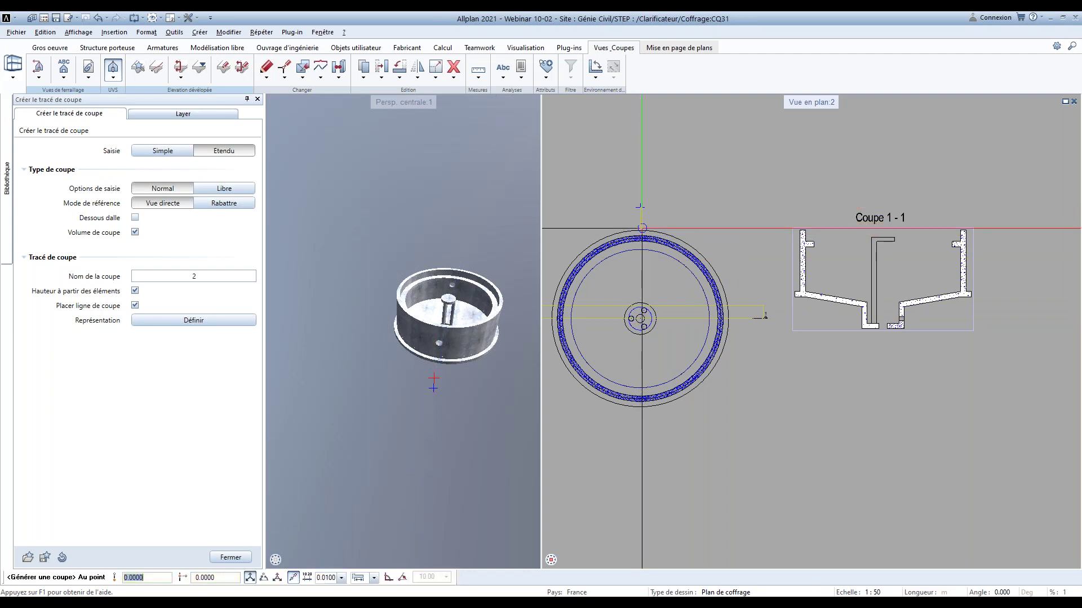
left_click(595, 67)
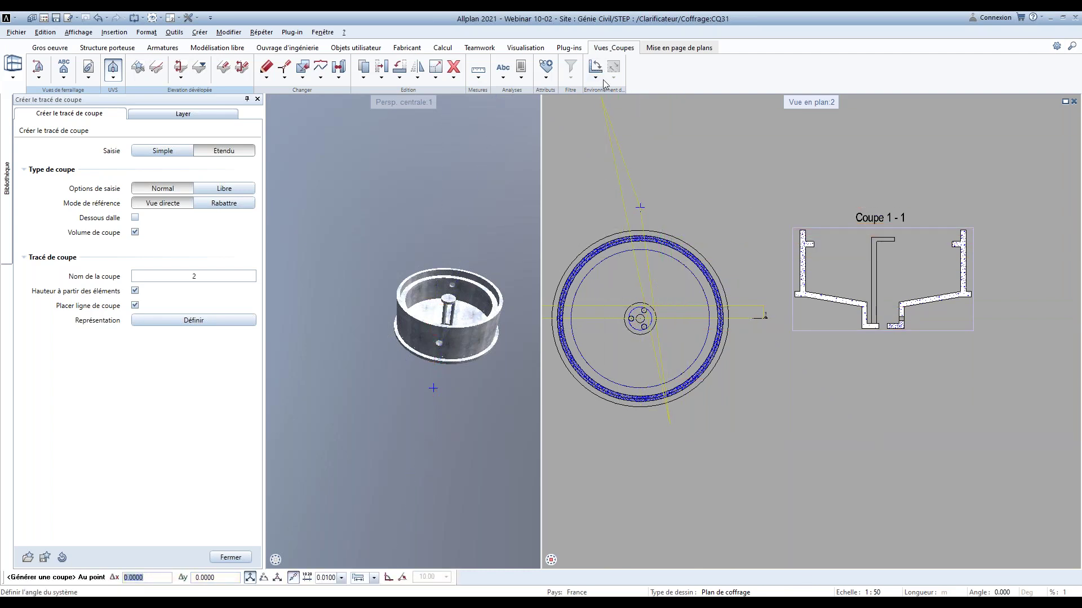
key("Return")
left_click(610, 297)
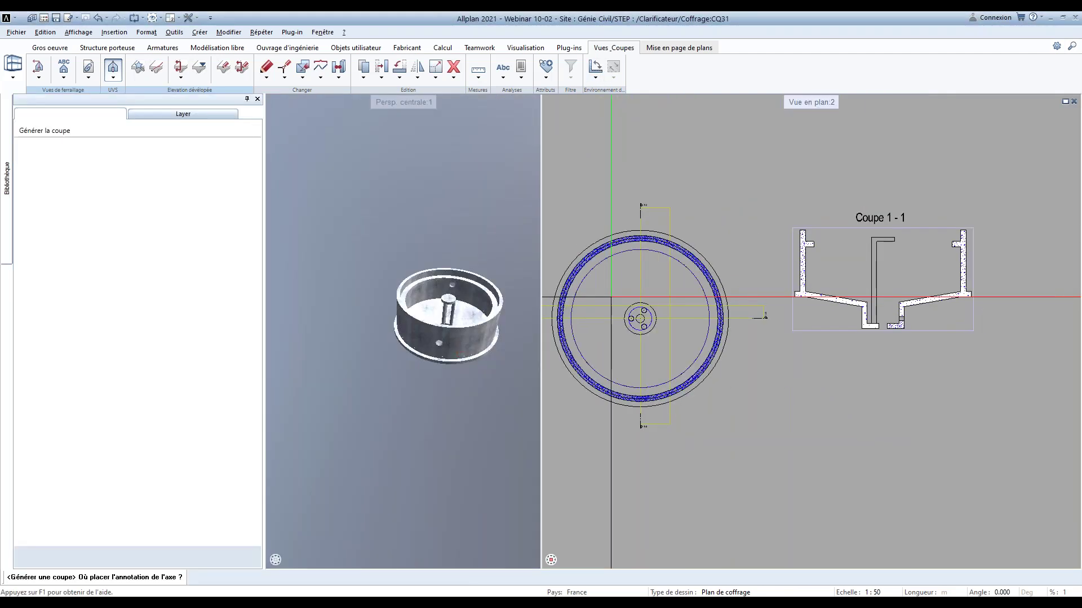
left_click(334, 295)
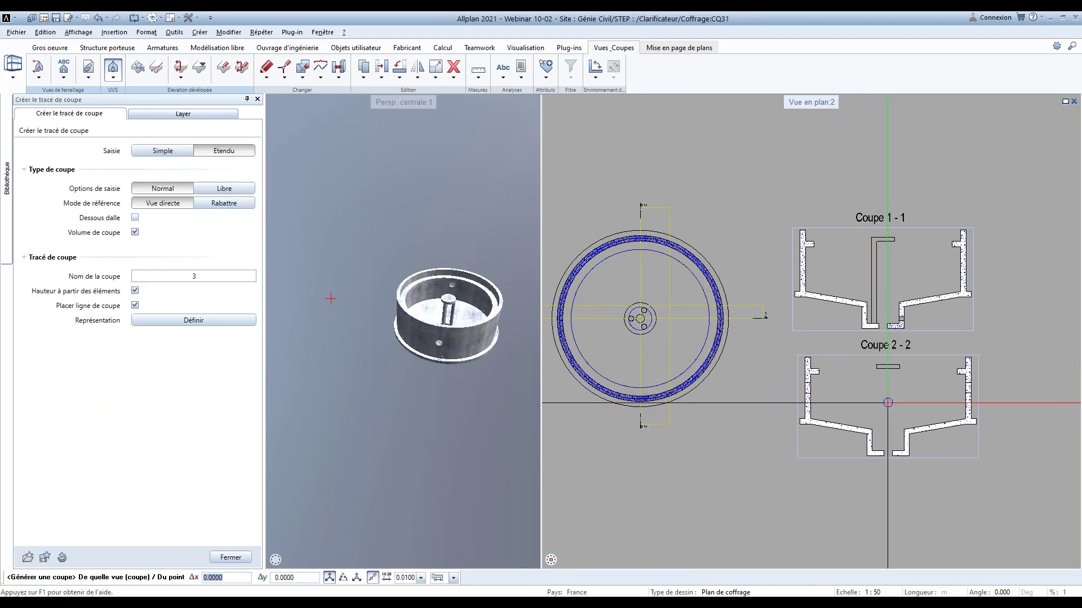
key("Escape")
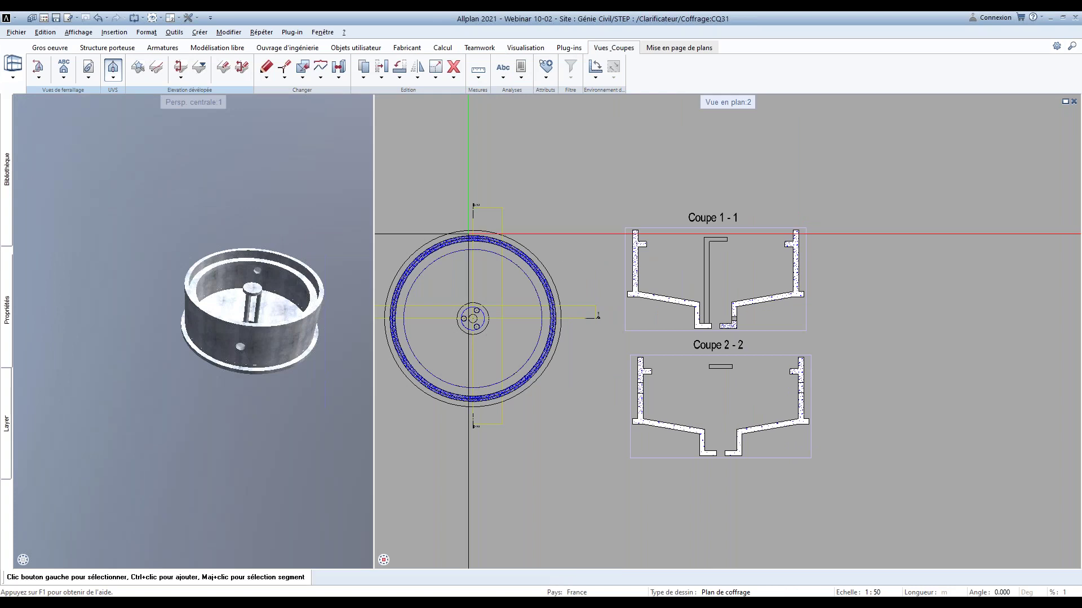
Select the tank wall in the plan to examine its matching parts in both section views
left_click(554, 313)
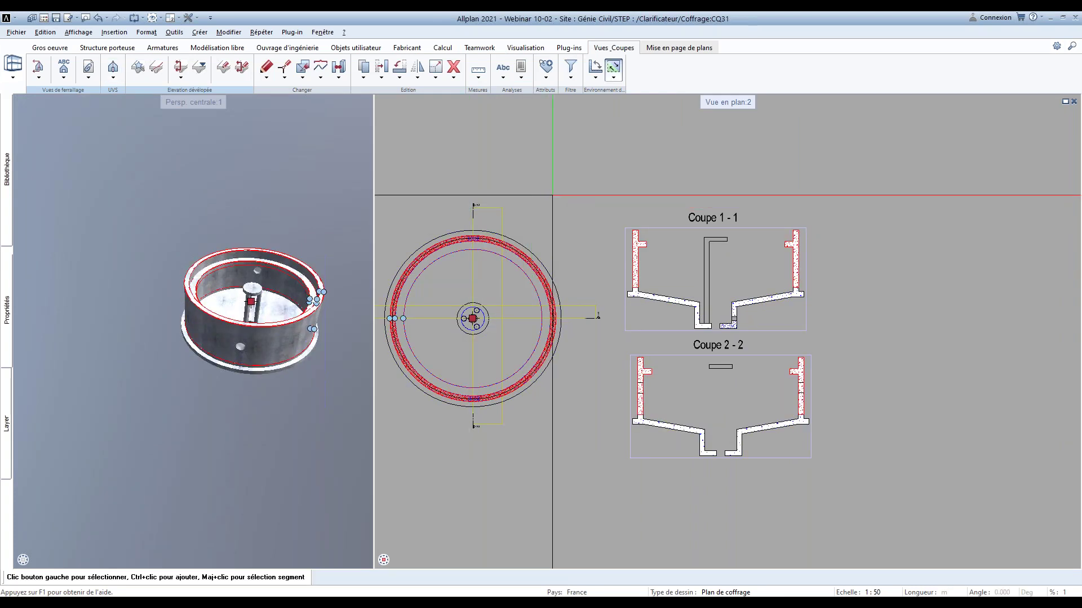
key("Escape")
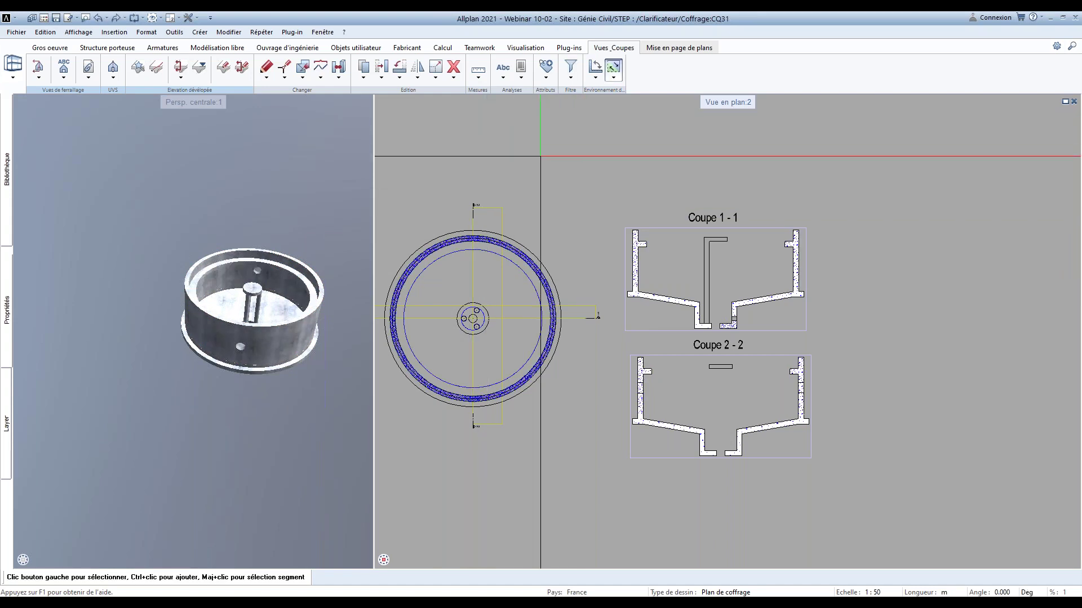
Move the section view Coupe 2 - 2 to drawing file 32 under Coffrage, making that file active with files 31 and 36 open
left_click(664, 355)
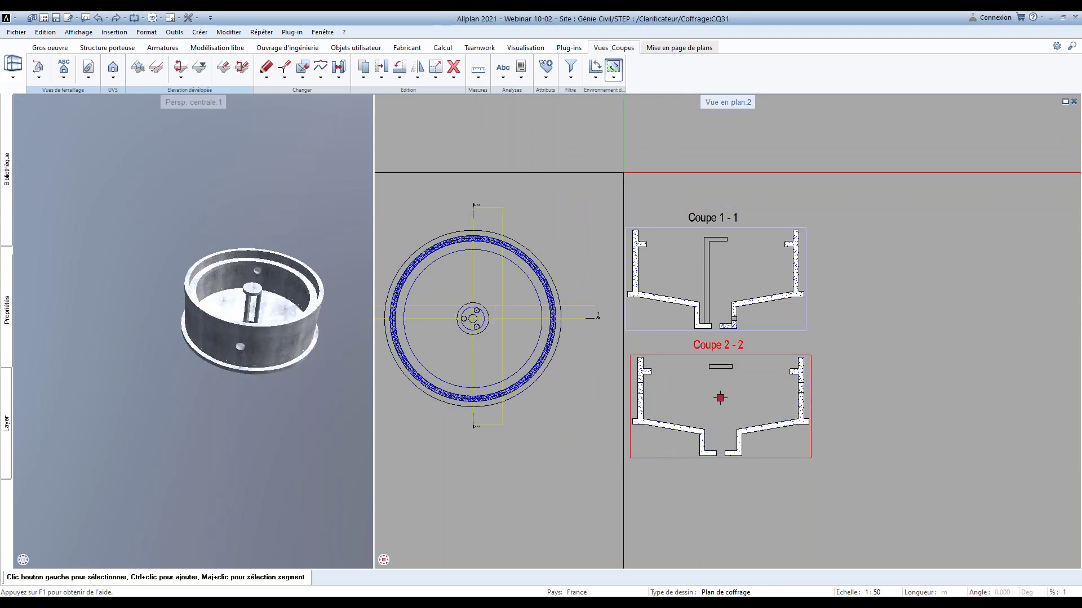
key("Delete")
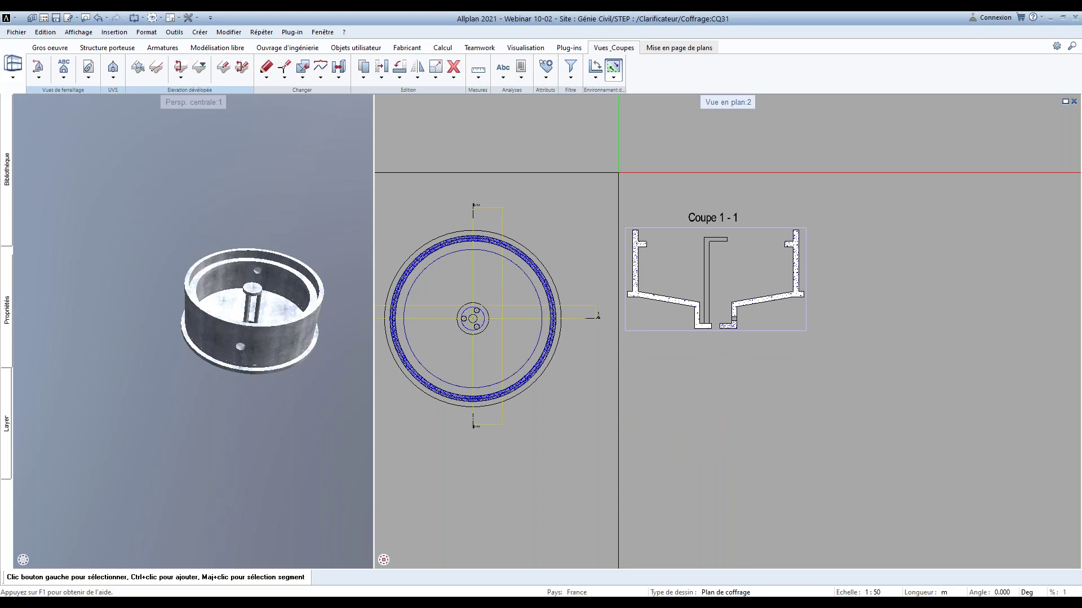
key("ctrl+o")
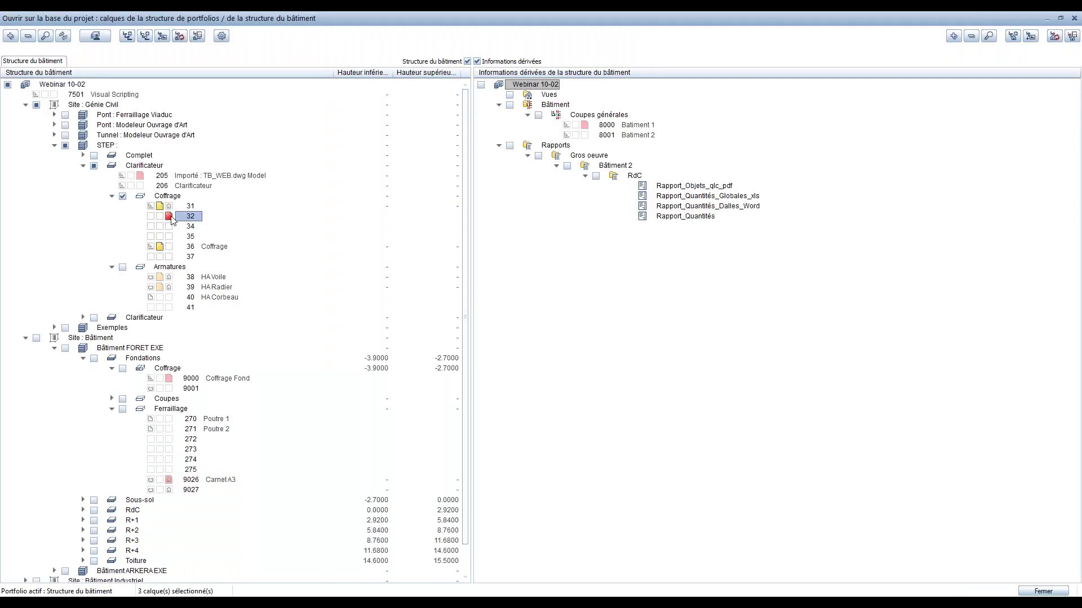
left_click(1043, 591)
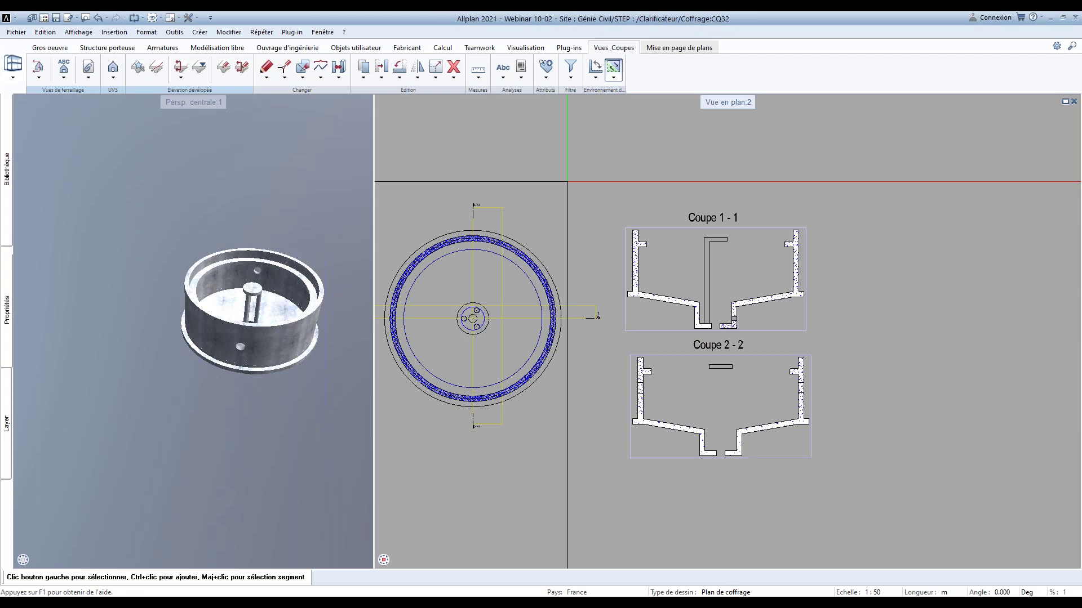
Turn off Mettre à jour automatiquement for the section view Coupe 1 - 1 and apply the change
scroll(568, 181, "up", 3)
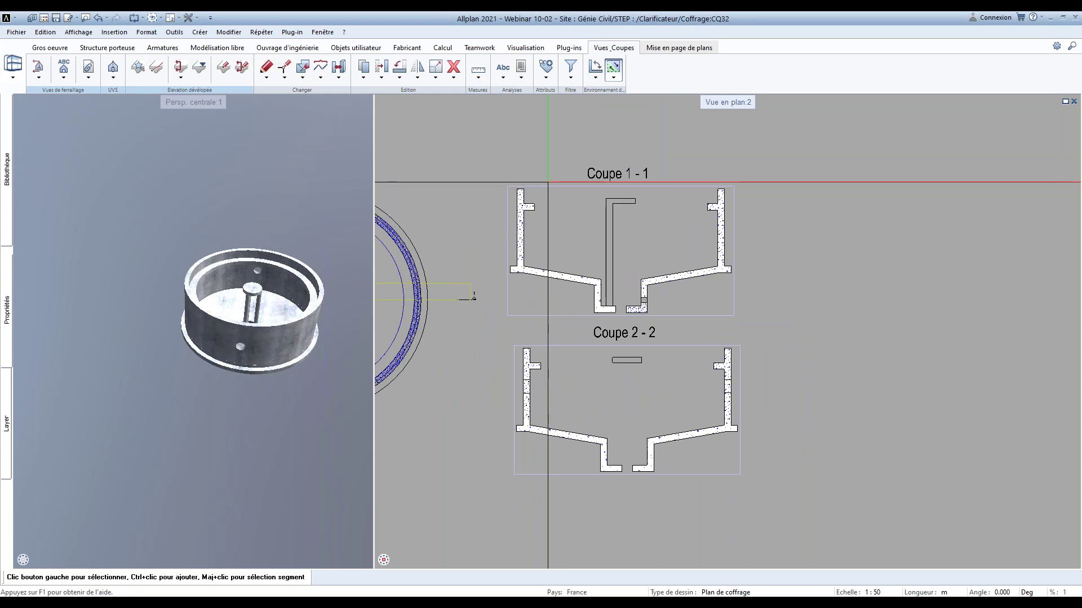
left_click(620, 242)
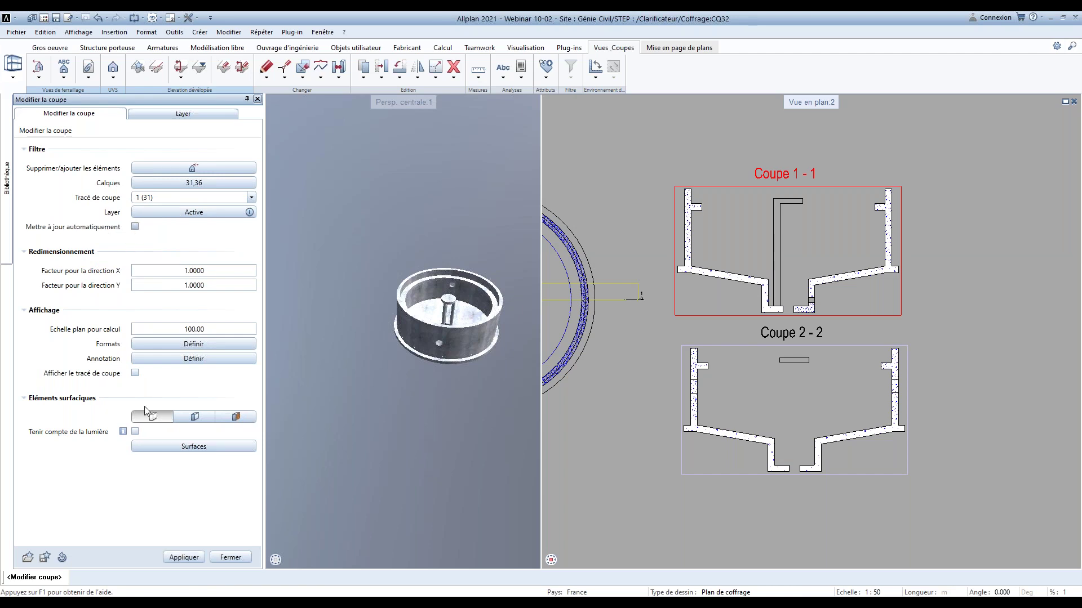
left_click(173, 554)
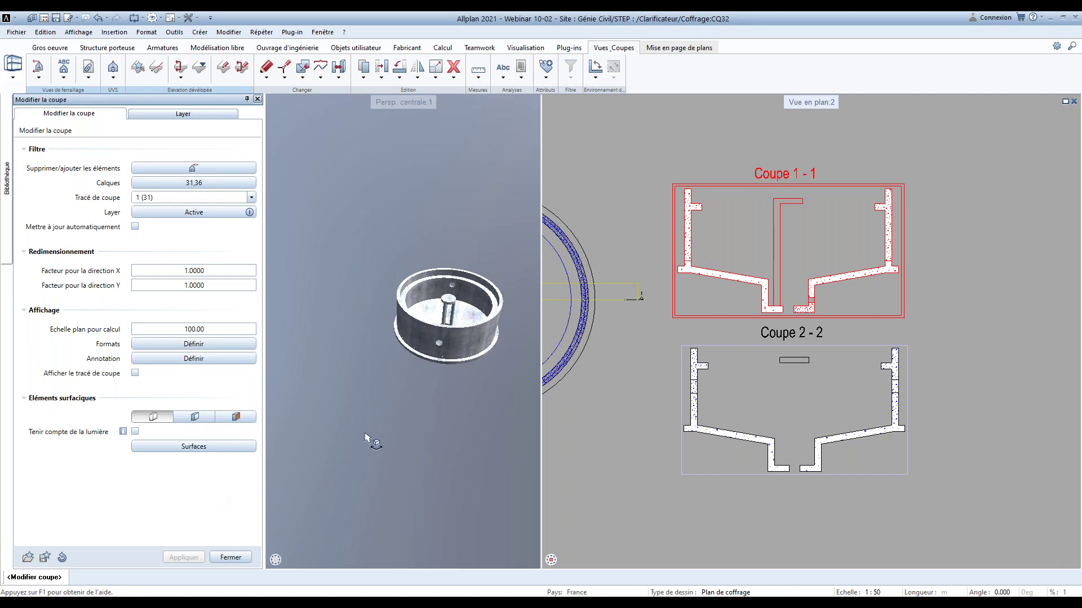
left_click(231, 557)
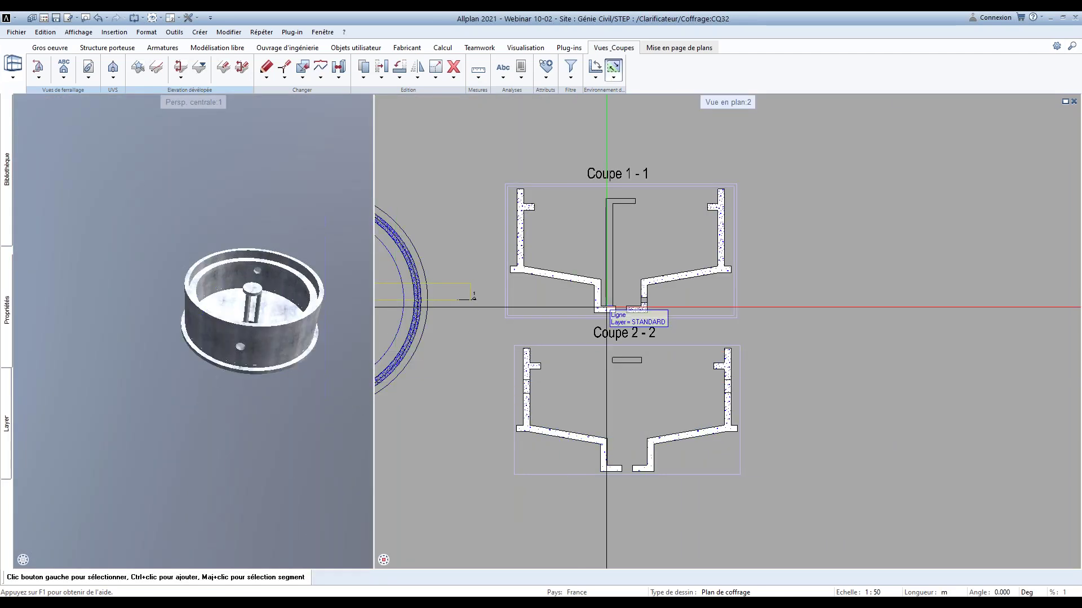
Move the horizontal slab at the head of the central column slightly down in Coupe 1 - 1
left_click(620, 240)
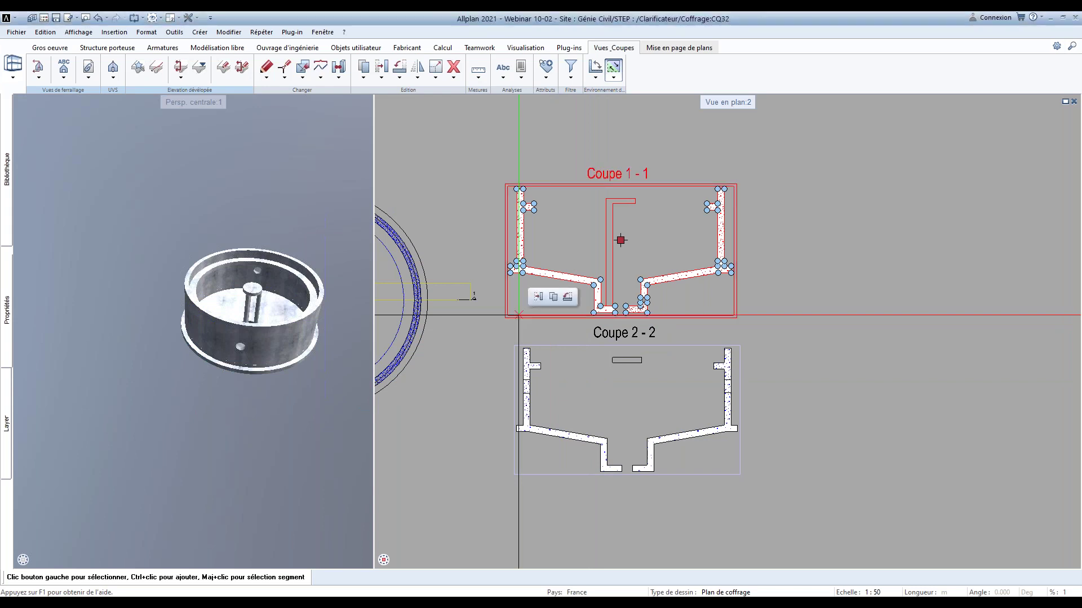
scroll(621, 240, "up", 3)
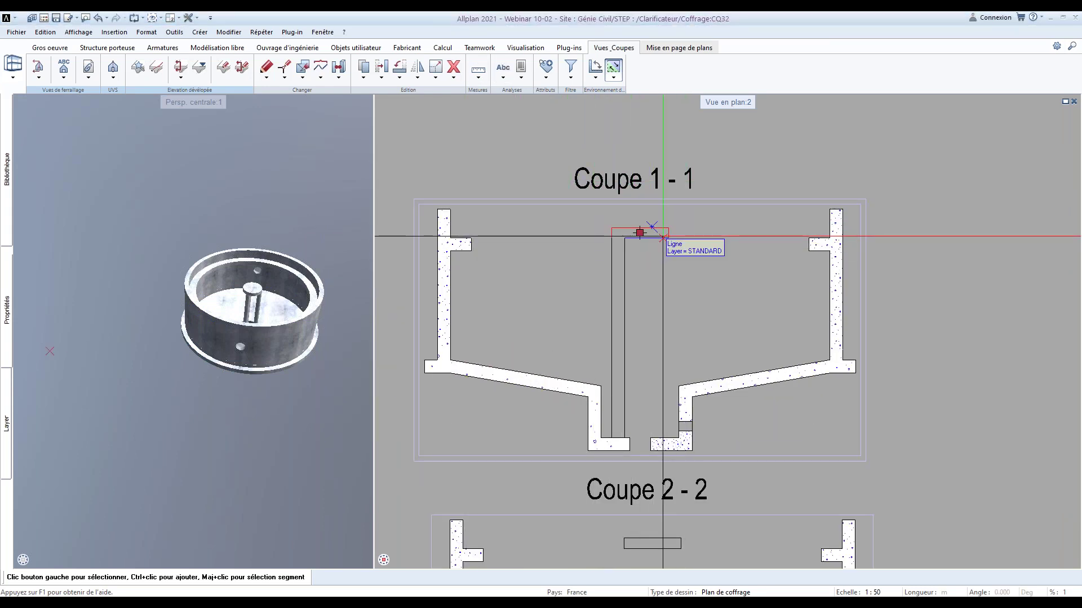
left_click(381, 68)
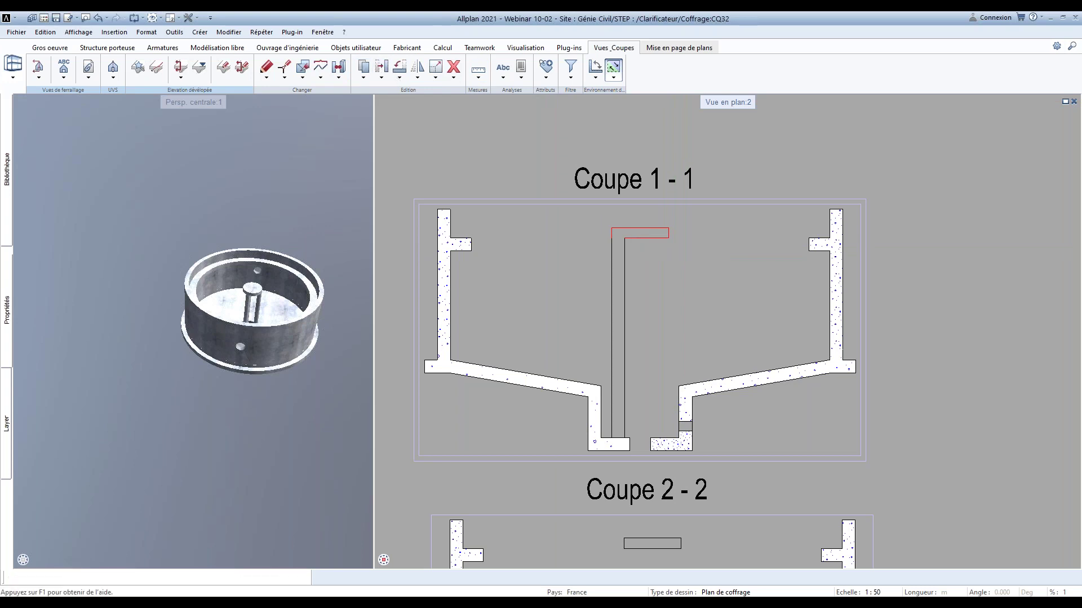
left_click(611, 238)
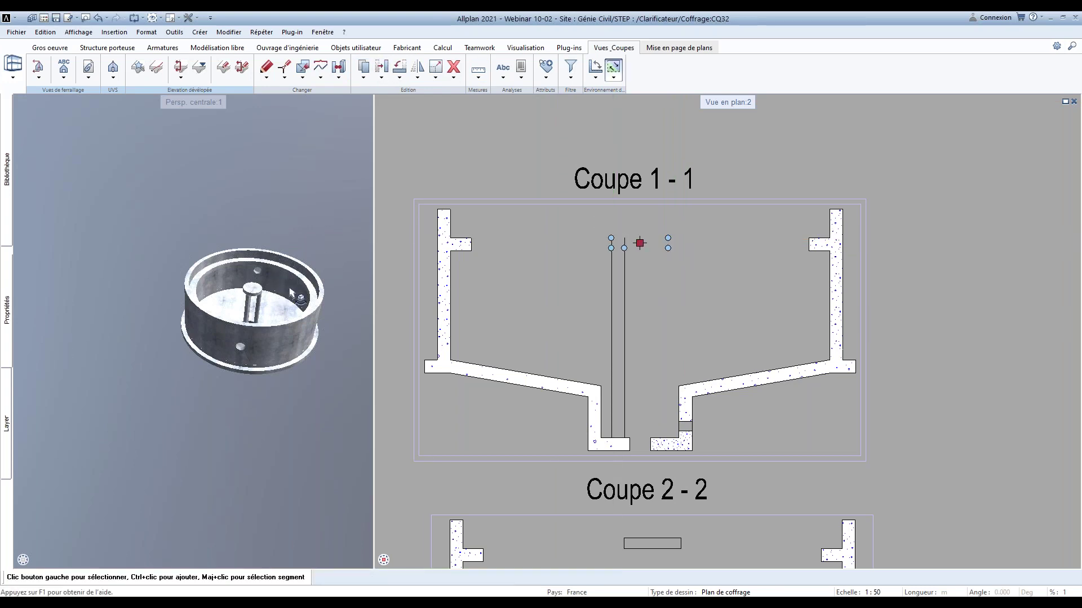
Undo the slab move and the automatic-update change in Coupe 1 - 1, and check its Mettre à jour automatiquement option
left_click(100, 16)
left_click(98, 19)
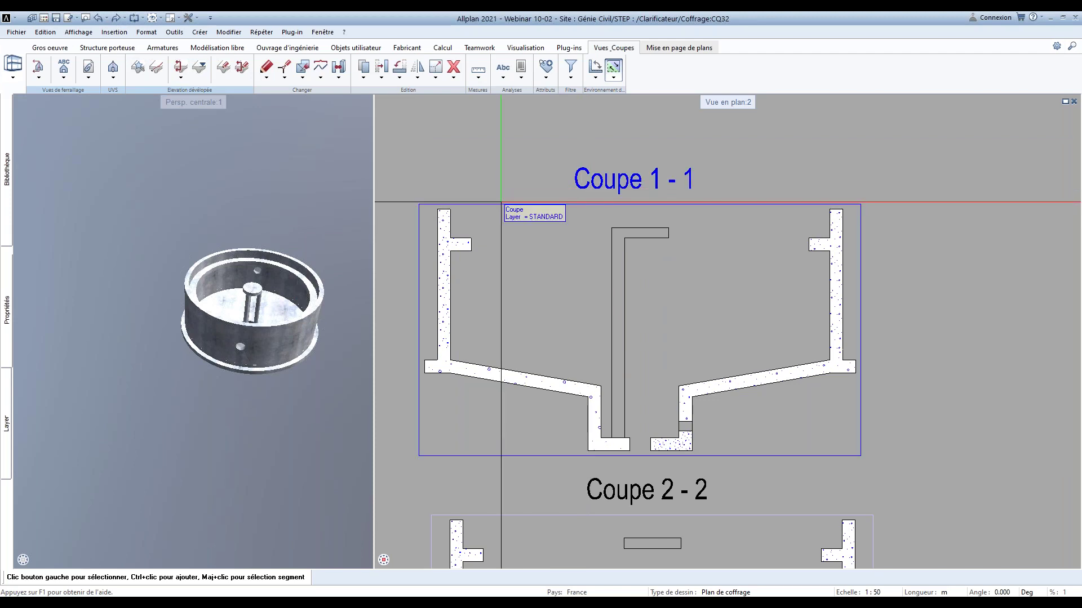
double_click(500, 204)
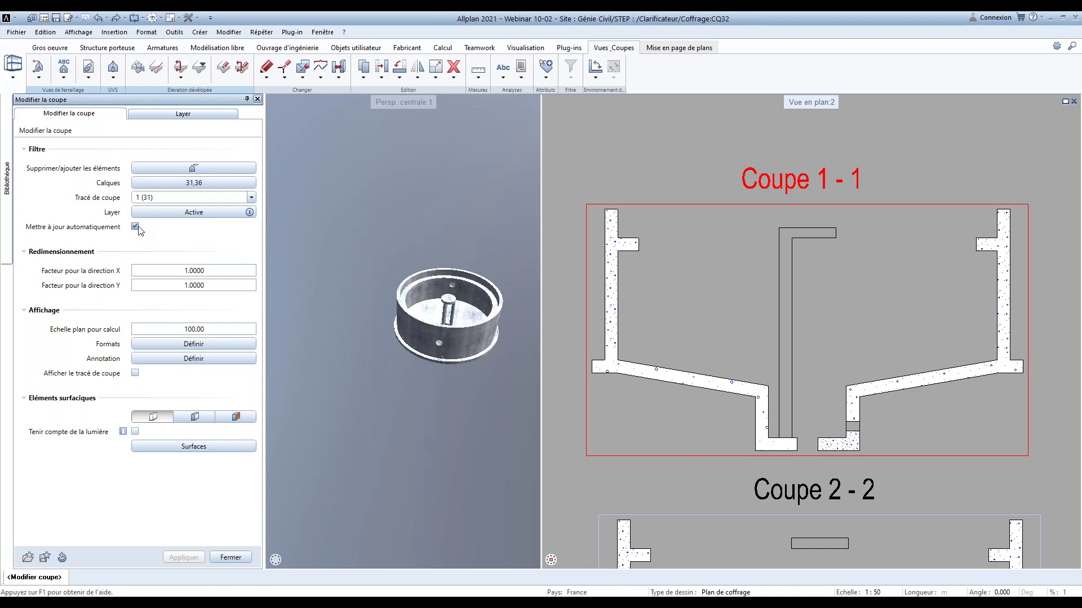
left_click(231, 558)
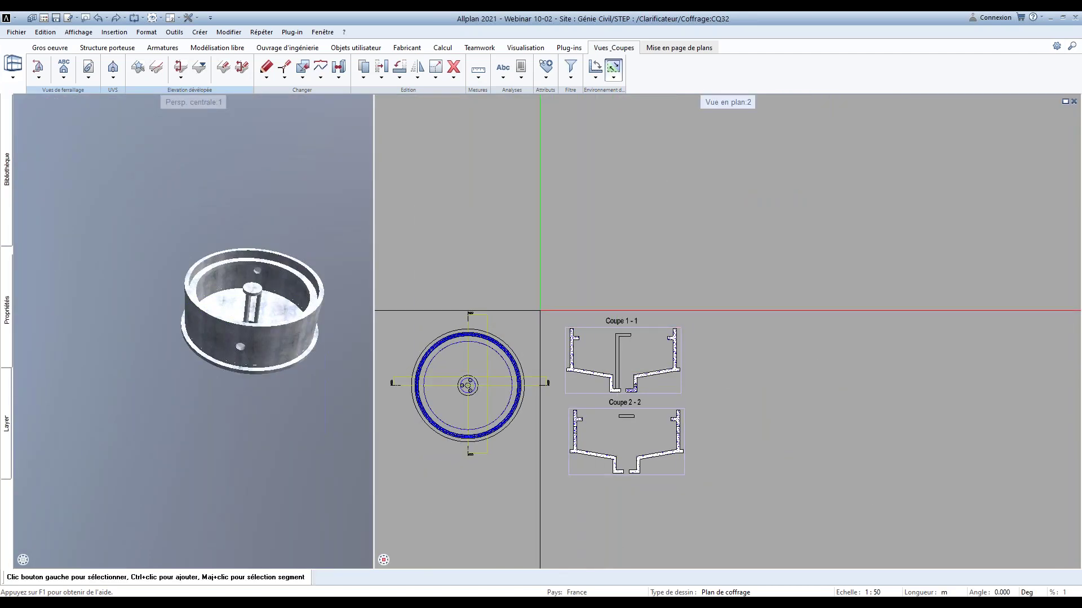
Delete section lines 1 and 2 from the tank plan
left_click(540, 377)
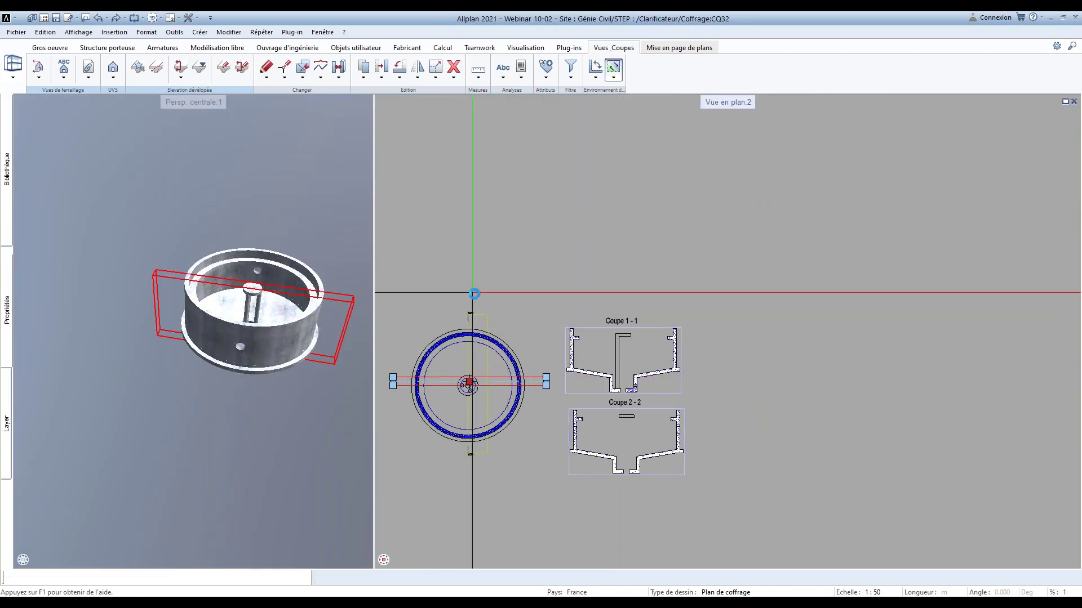
key("Delete")
left_click(481, 317)
key("Delete")
Make drawing file 31 under Coffrage the active file, keep file 36 open as reference and close file 32
left_click(32, 18)
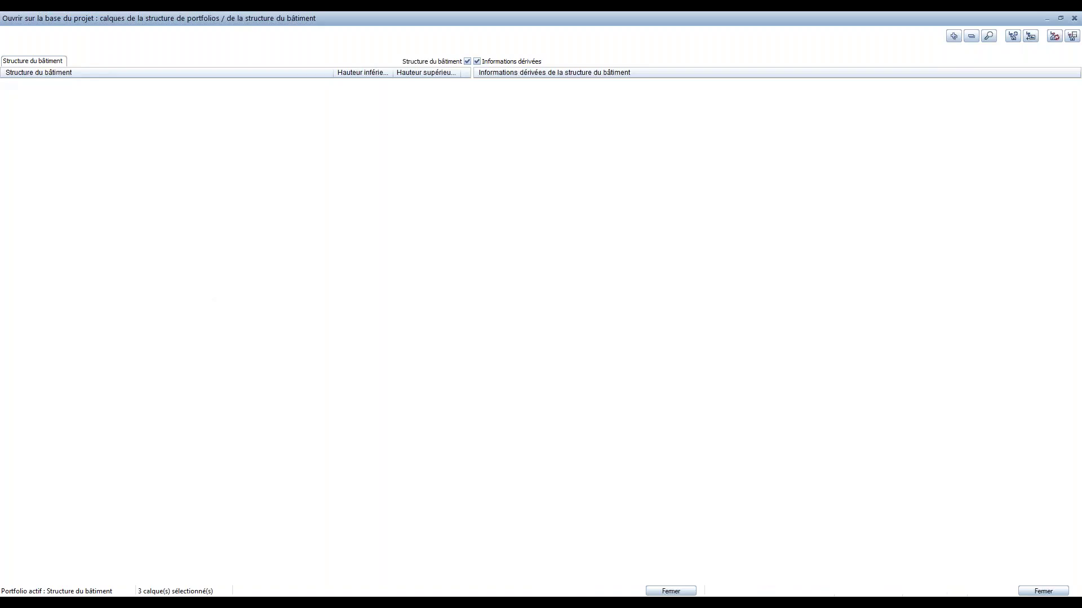
left_click(150, 247)
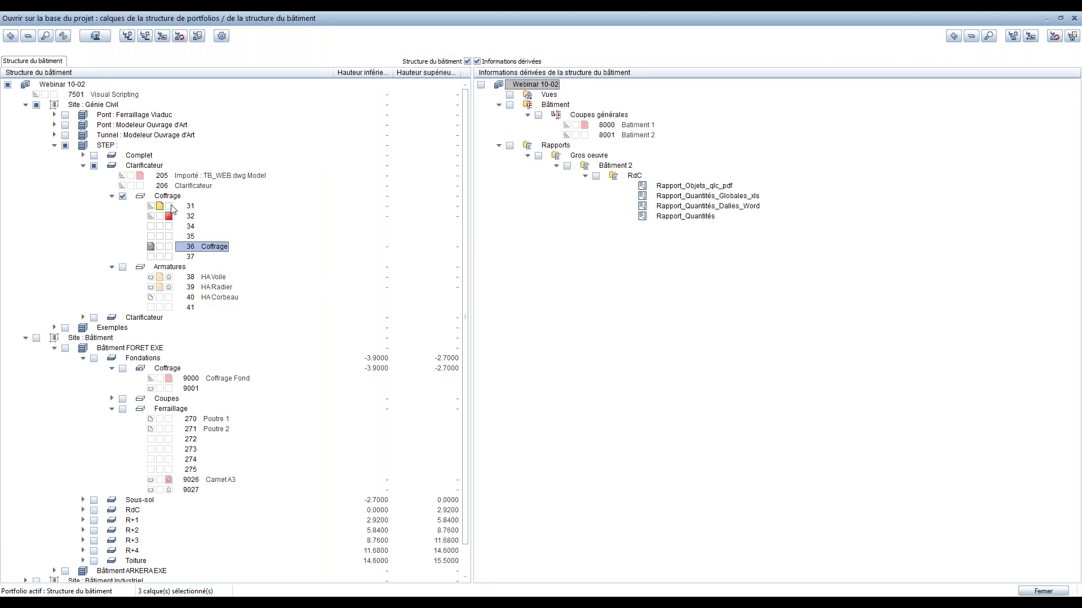
left_click(168, 206)
left_click(160, 217)
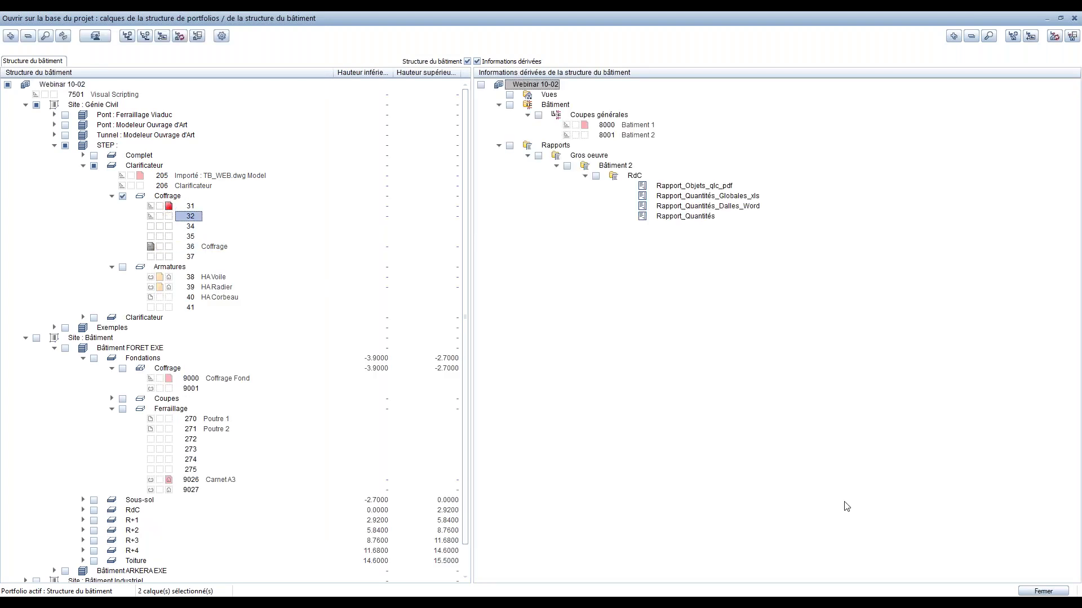
left_click(1043, 591)
left_click_drag(276, 290, 284, 287)
left_click_drag(567, 430, 442, 273)
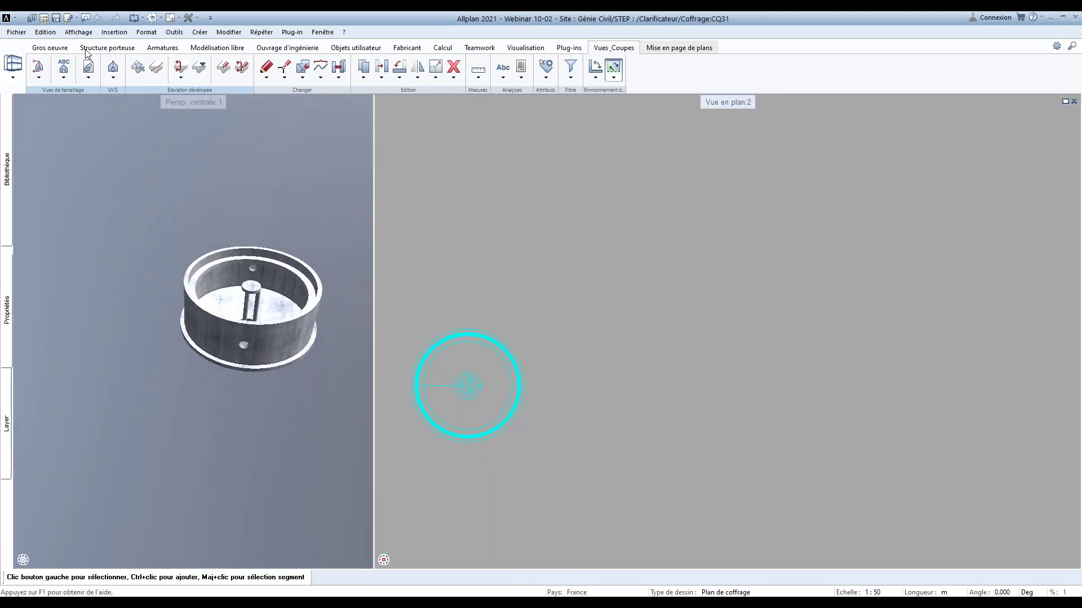
left_click(39, 79)
left_click_drag(547, 479, 409, 281)
left_click_drag(545, 456, 413, 258)
left_click_drag(665, 471, 424, 350)
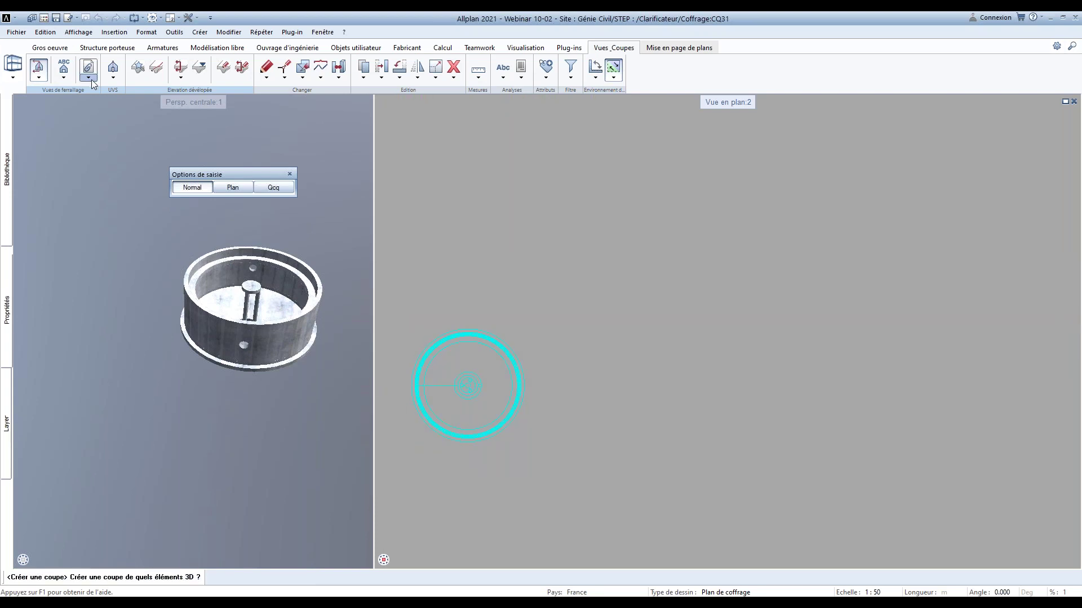
key("Escape")
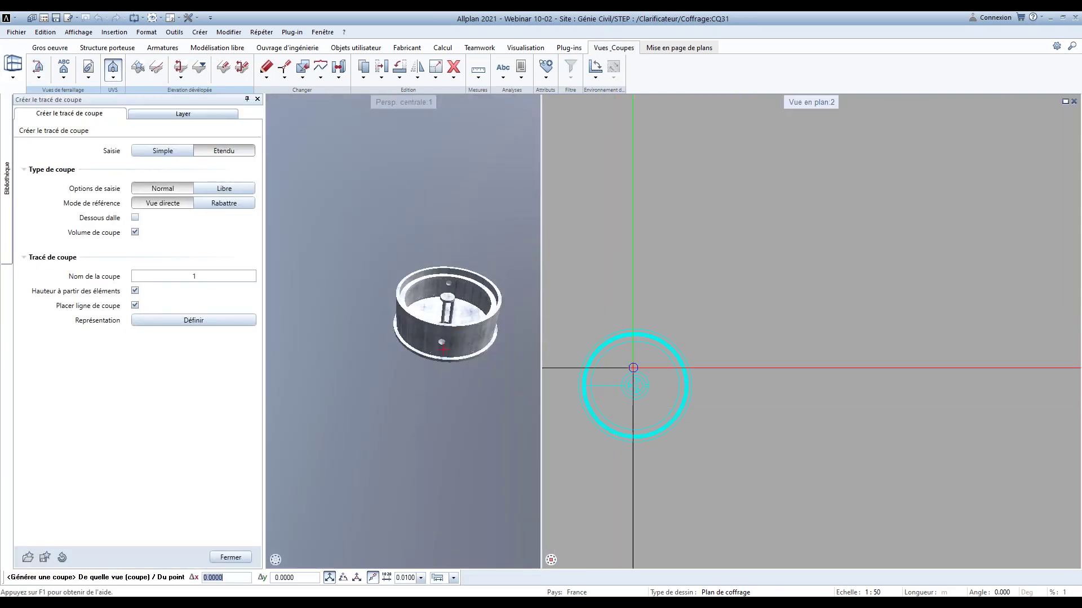
Create section 1 in Etendu mode along a horizontal line through the tank's centre and place its view beside the plan
left_click(568, 386)
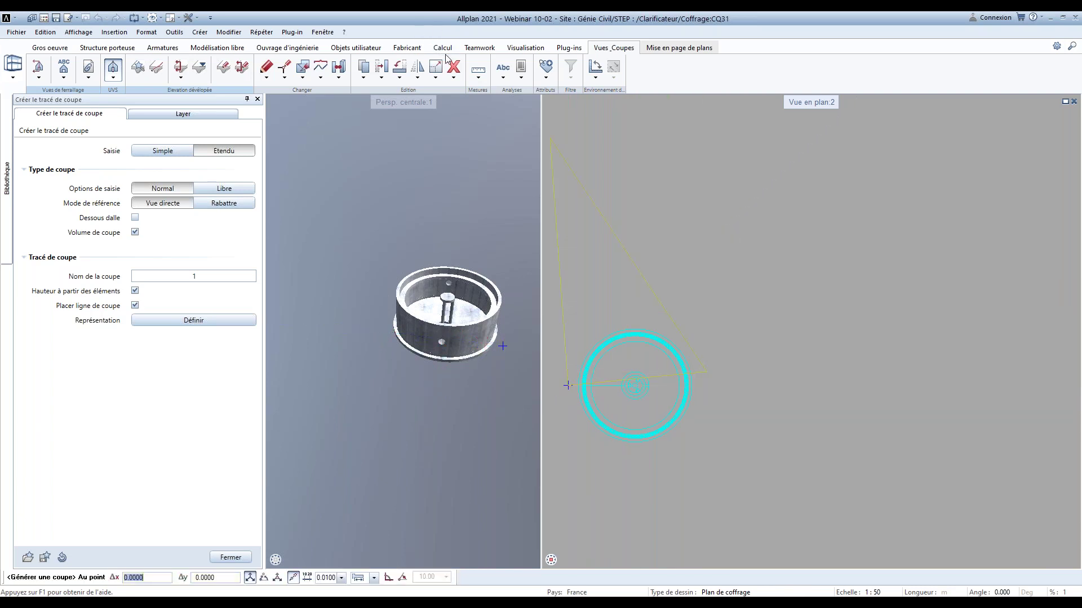
key("Escape")
left_click(636, 438)
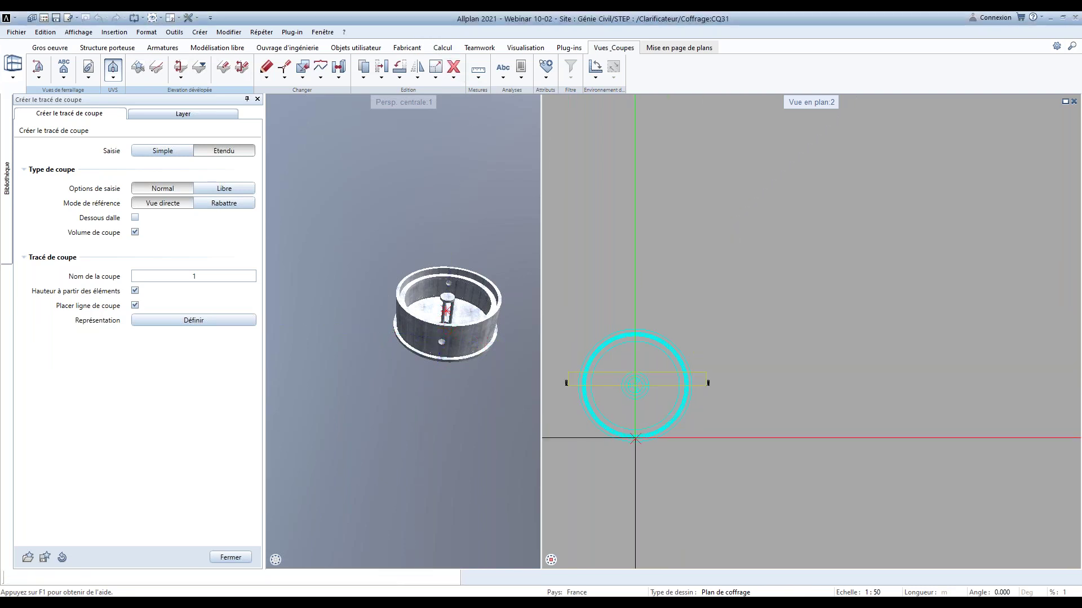
left_click(635, 439)
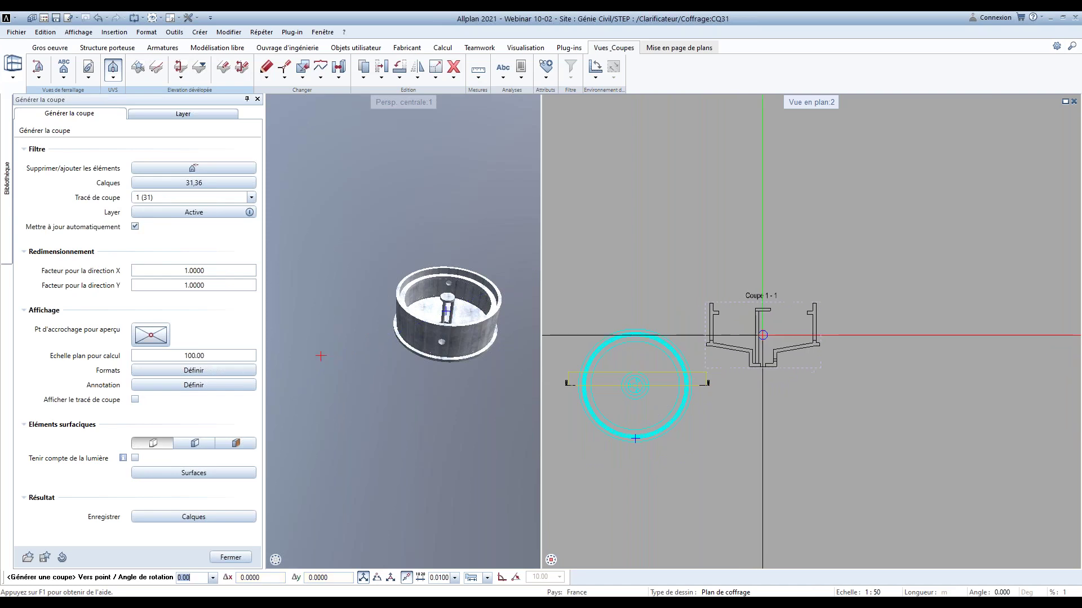
left_click(766, 337)
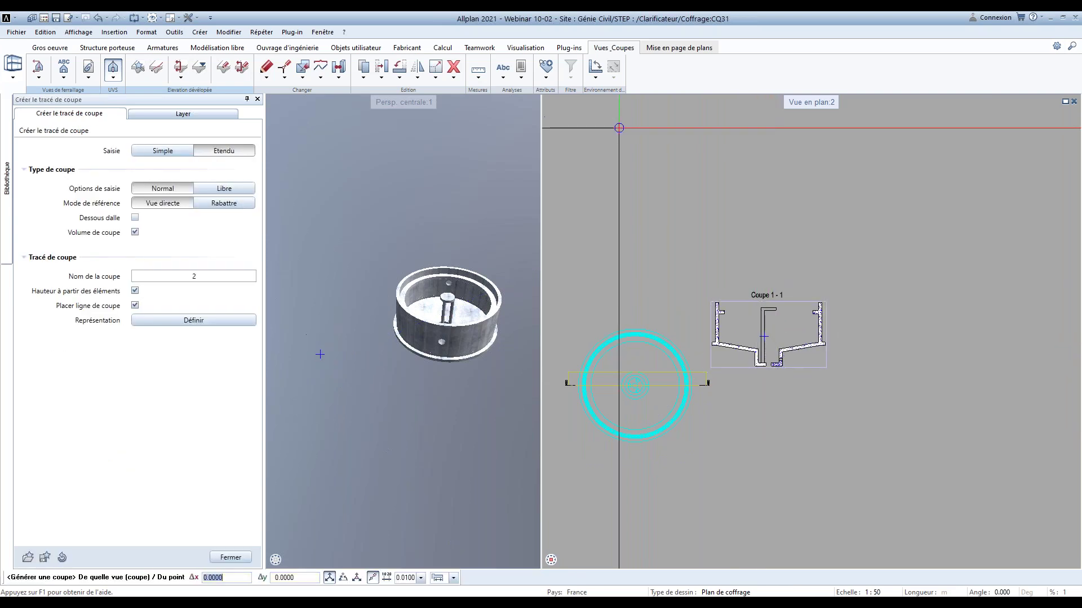
left_click(318, 354)
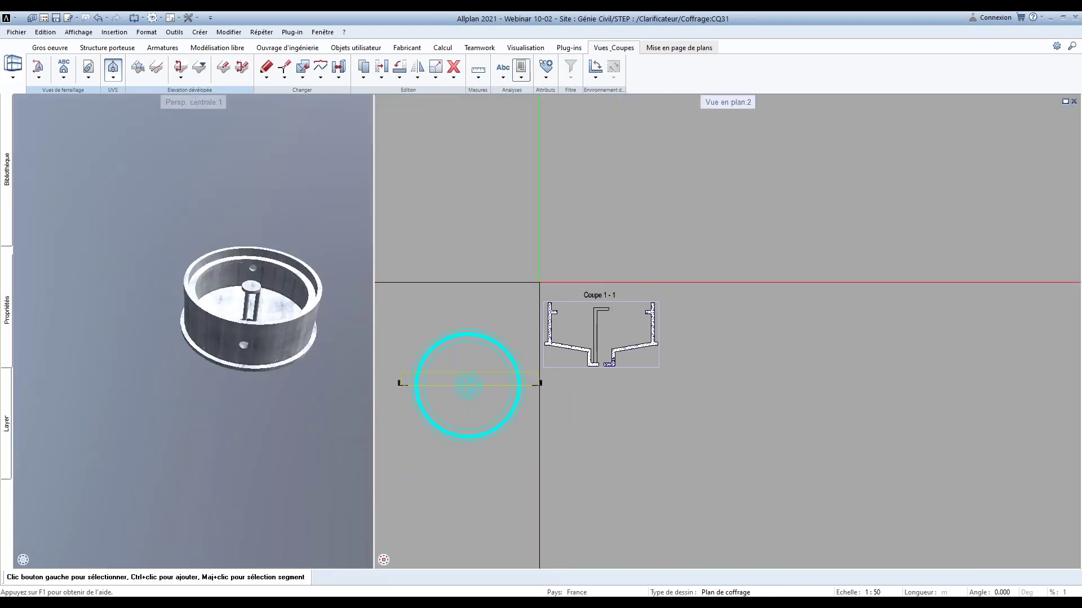
Open drawing file 31 on its own to examine the section view Coupe 1 - 1 without the 3D model
key("F2")
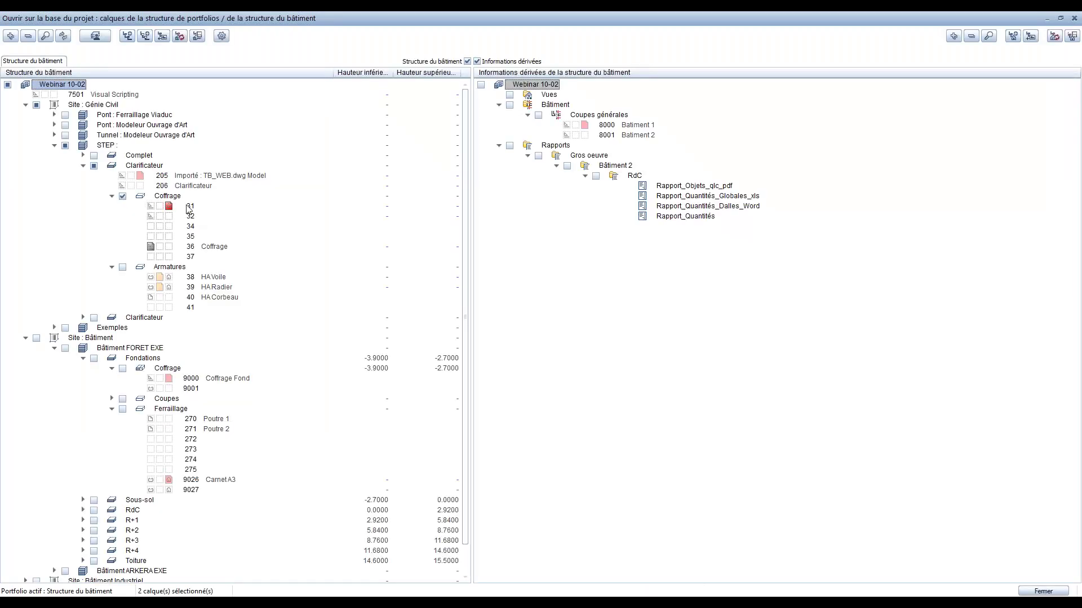
double_click(189, 206)
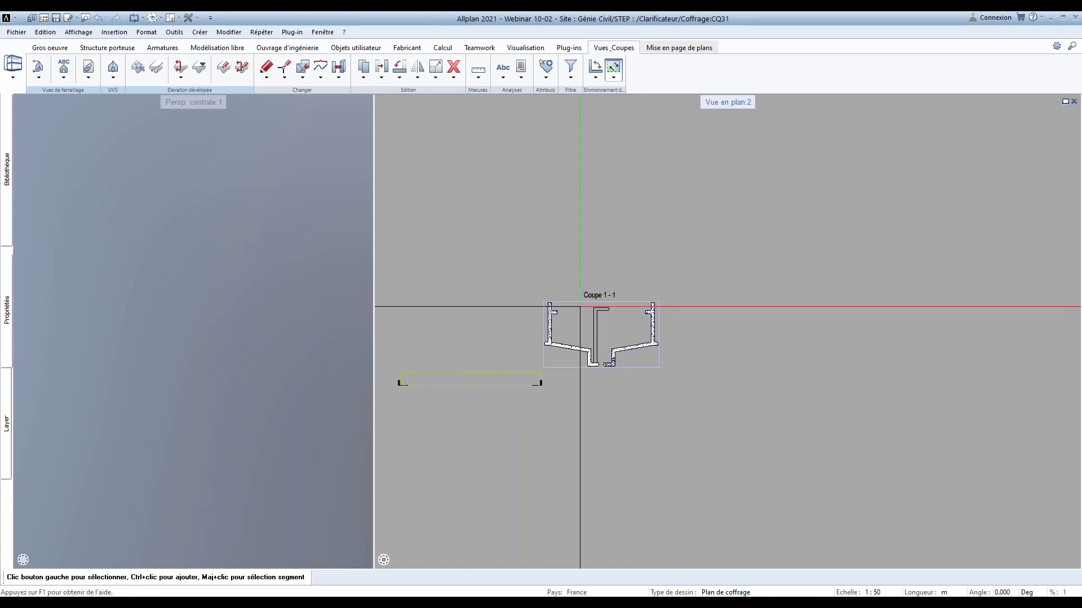
scroll(571, 344, "up", 3)
scroll(571, 344, "up", 2)
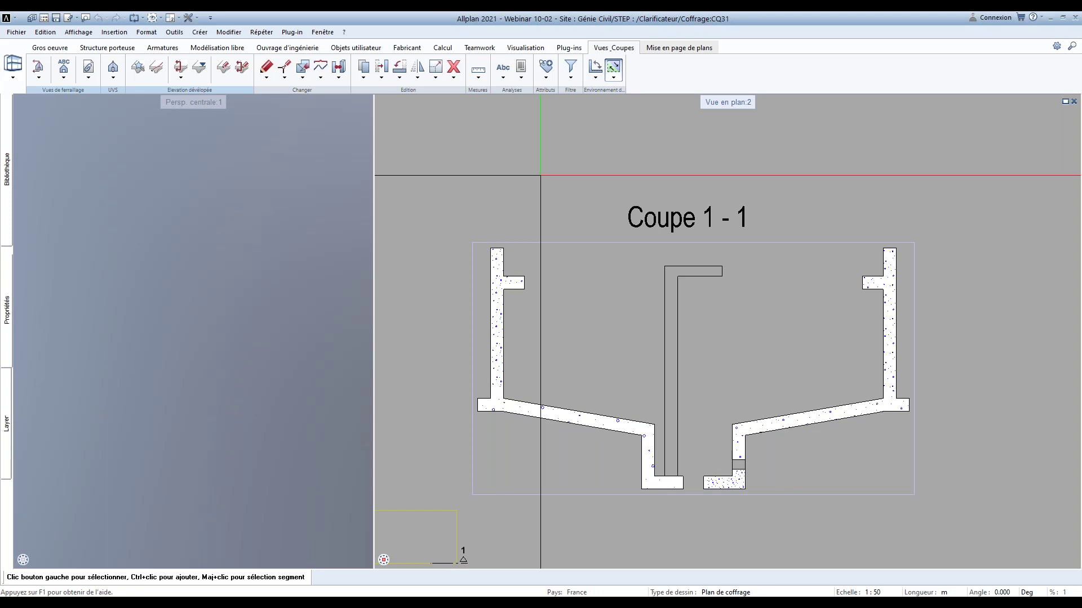
scroll(586, 203, "down", 2)
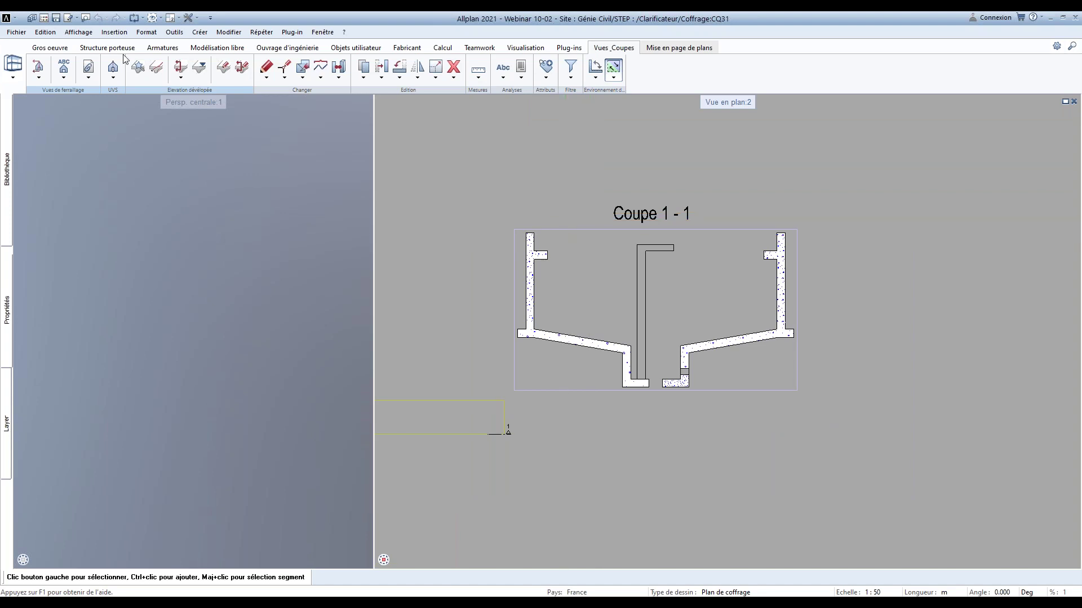
Open drawing file 36 Coffrage alone as the active file, with files 31 and 32 closed, and frame the tank model
right_click(557, 228)
right_click(558, 227)
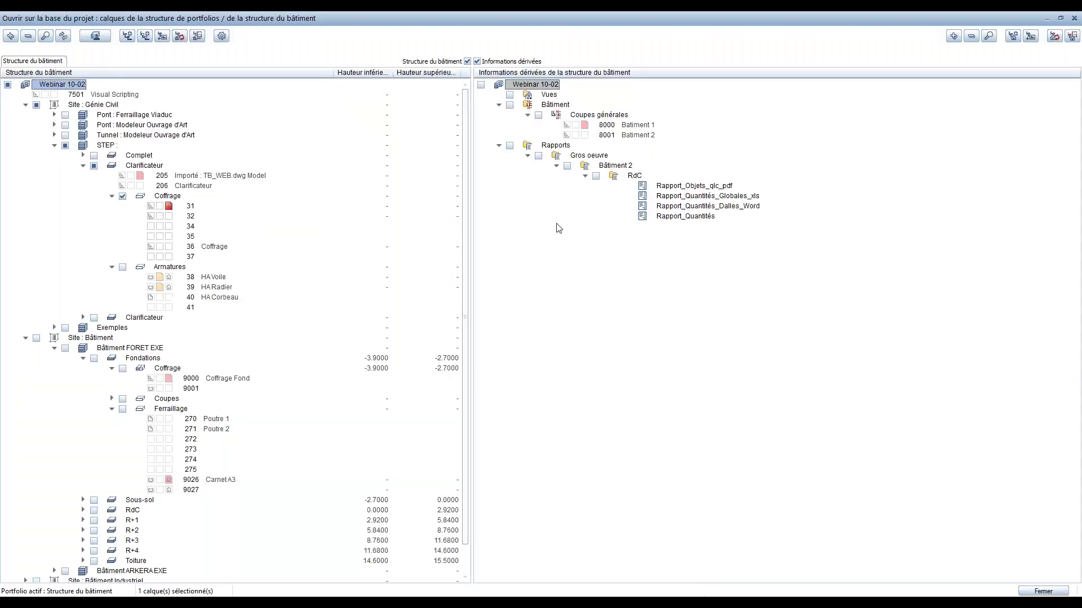
left_click(160, 217)
left_click(161, 249)
left_click(170, 250)
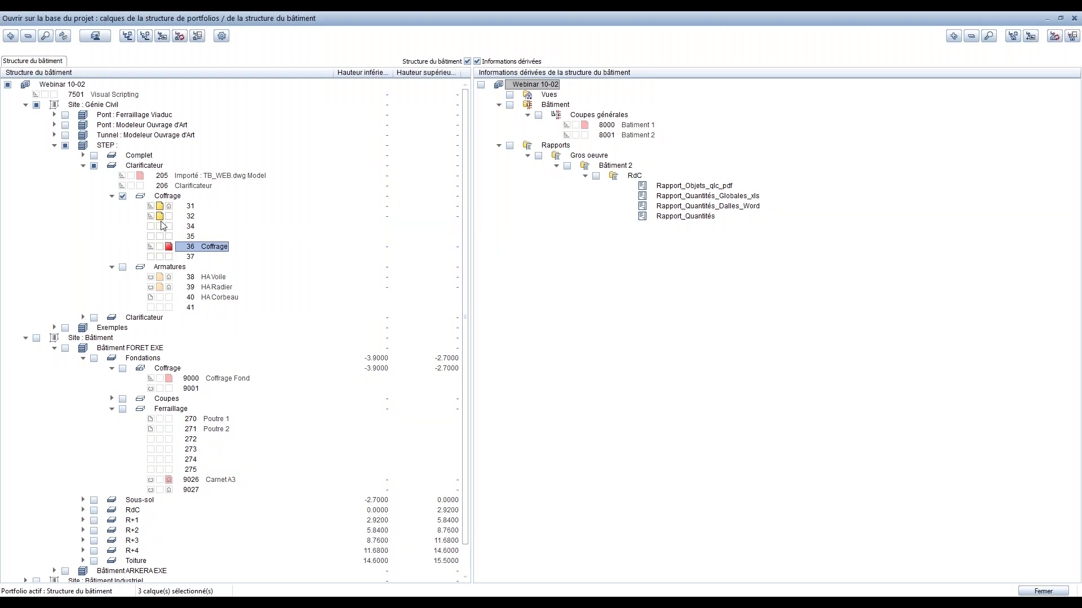
left_click(160, 220)
left_click(160, 208)
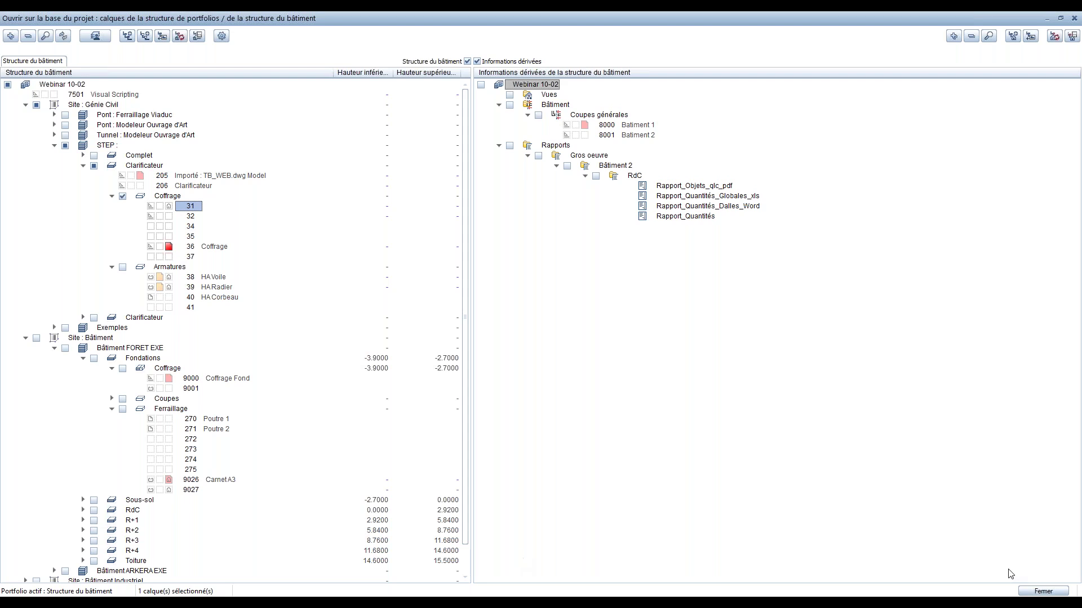
left_click(1041, 591)
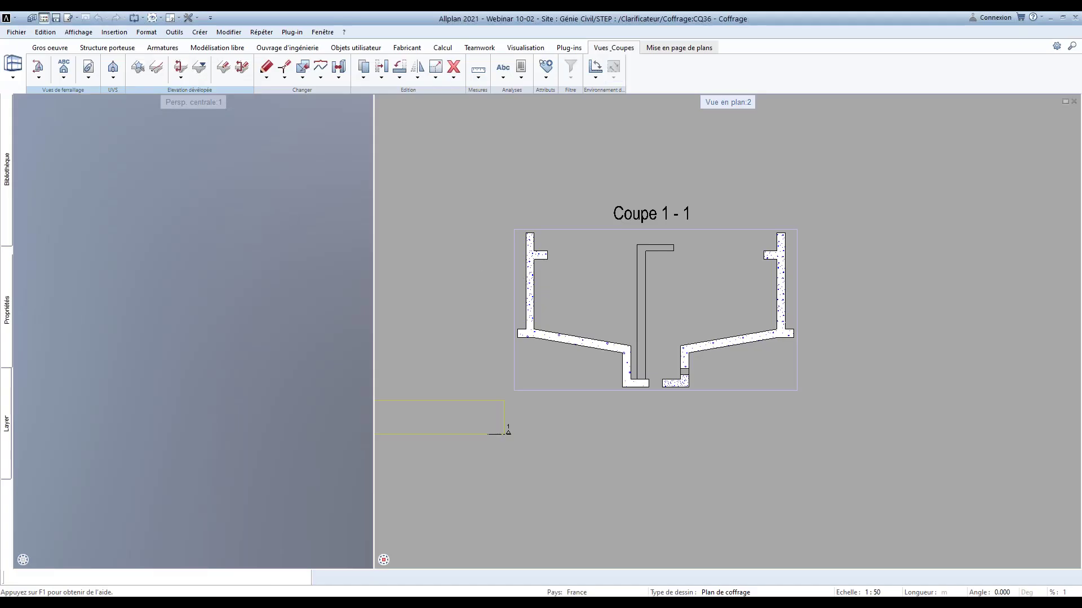
scroll(122, 293, "up", 3)
middle_click_drag(123, 293, 123, 293)
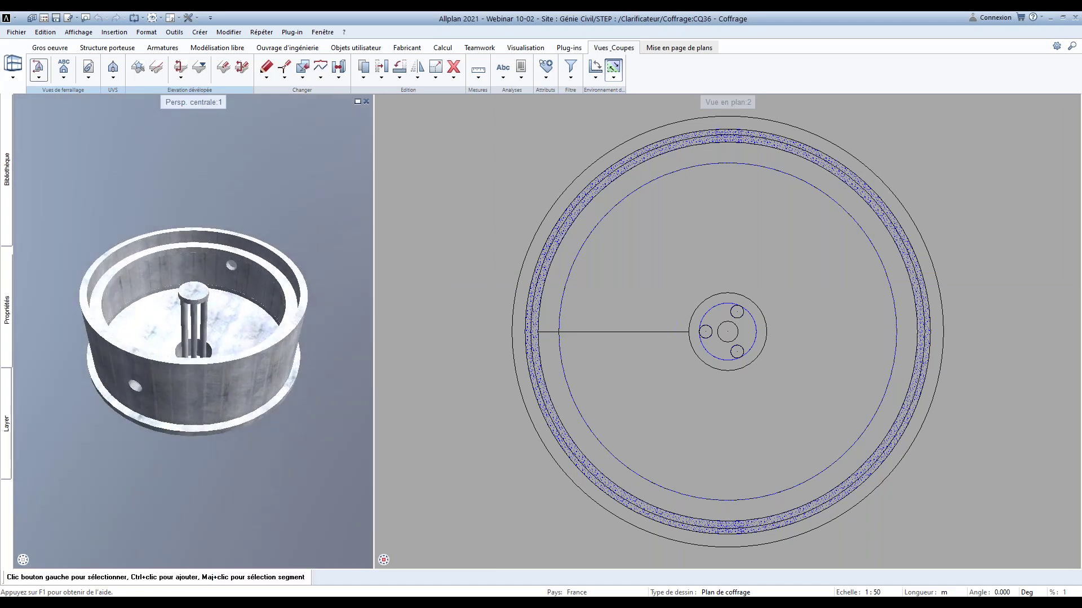
Open the recent project Web_Workflow_IFC and frame its reinforced building model in the perspective view
left_click(15, 21)
mouse_move(32, 32)
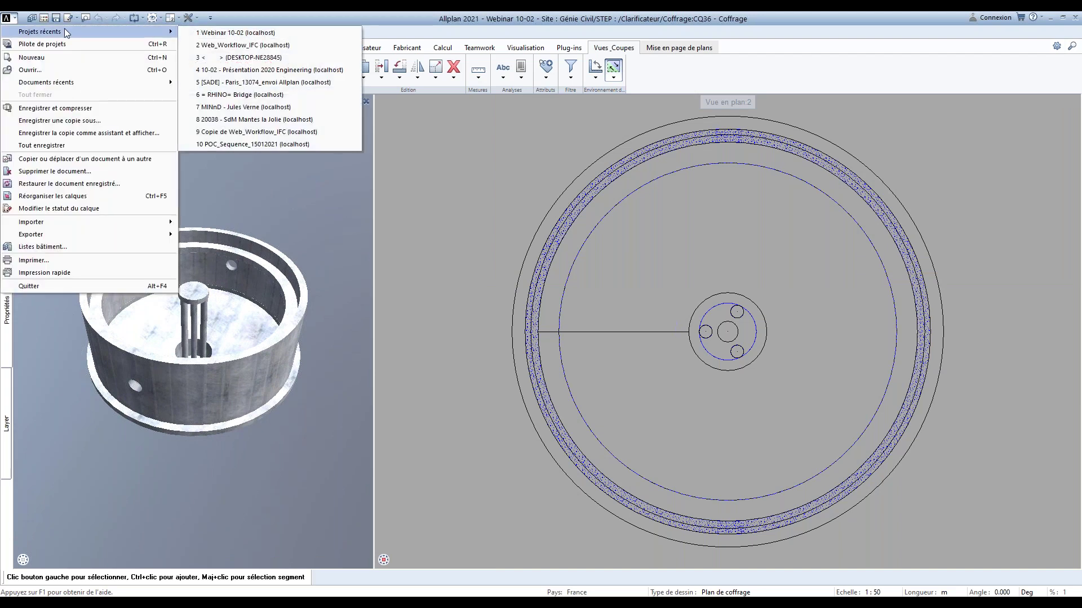
left_click(224, 45)
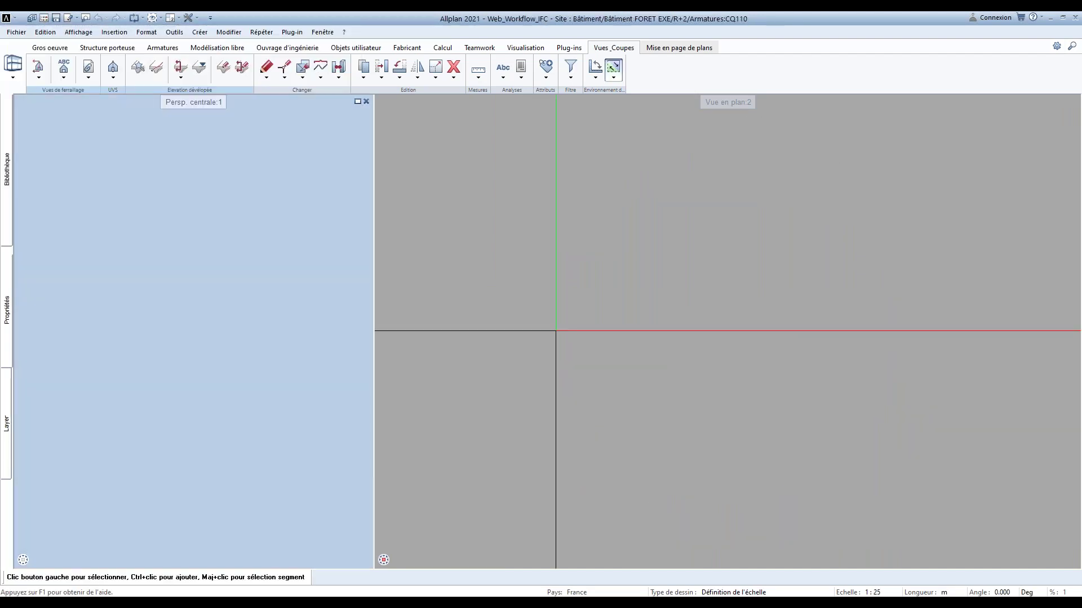
middle_click_drag(155, 333, 225, 315)
scroll(180, 310, "up", 5)
scroll(162, 374, "up", 3)
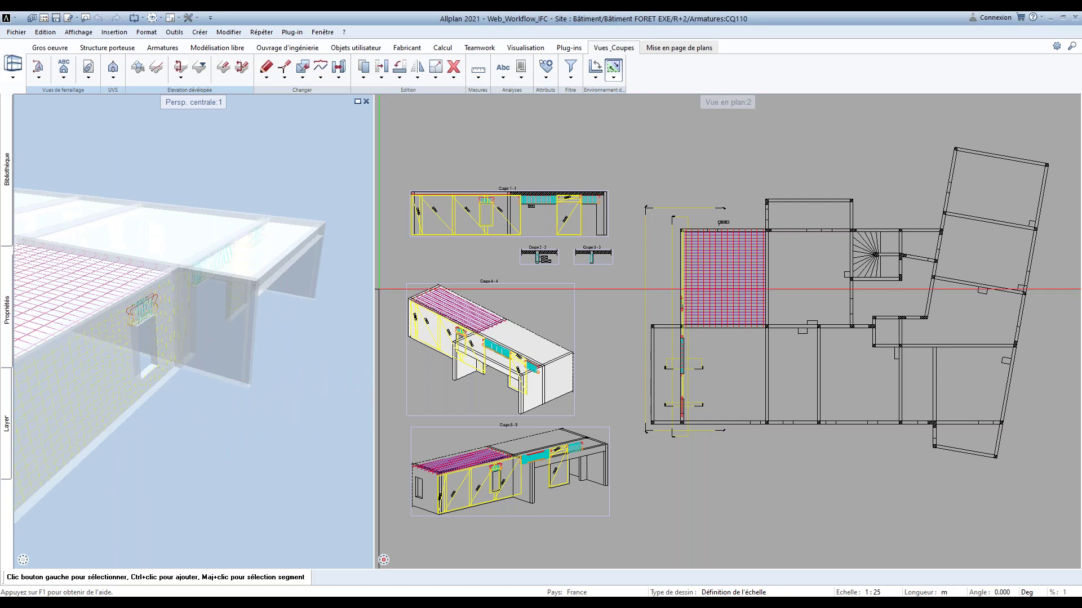
Toggle the hidden-edges option Bords masqués in the formats of all five section views and apply the change
scroll(379, 289, "up", 2)
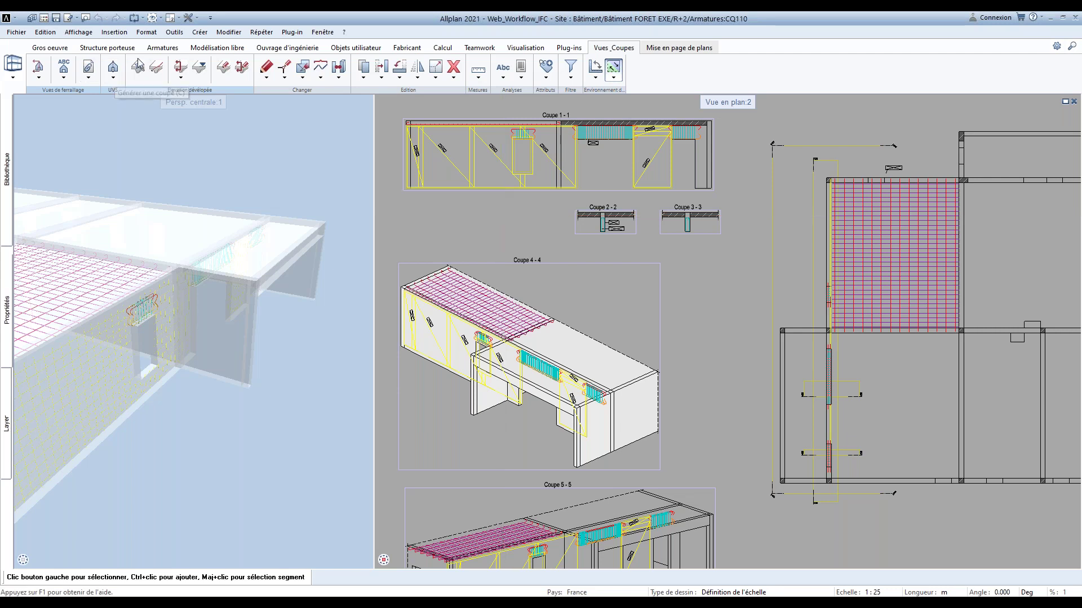
left_click(50, 47)
left_click(373, 78)
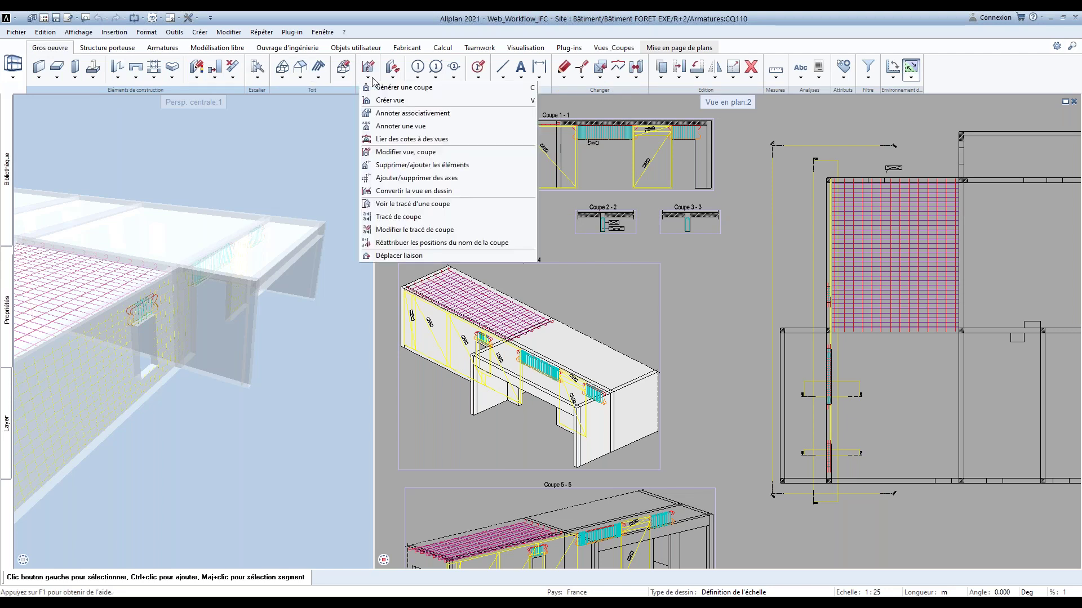
left_click(402, 152)
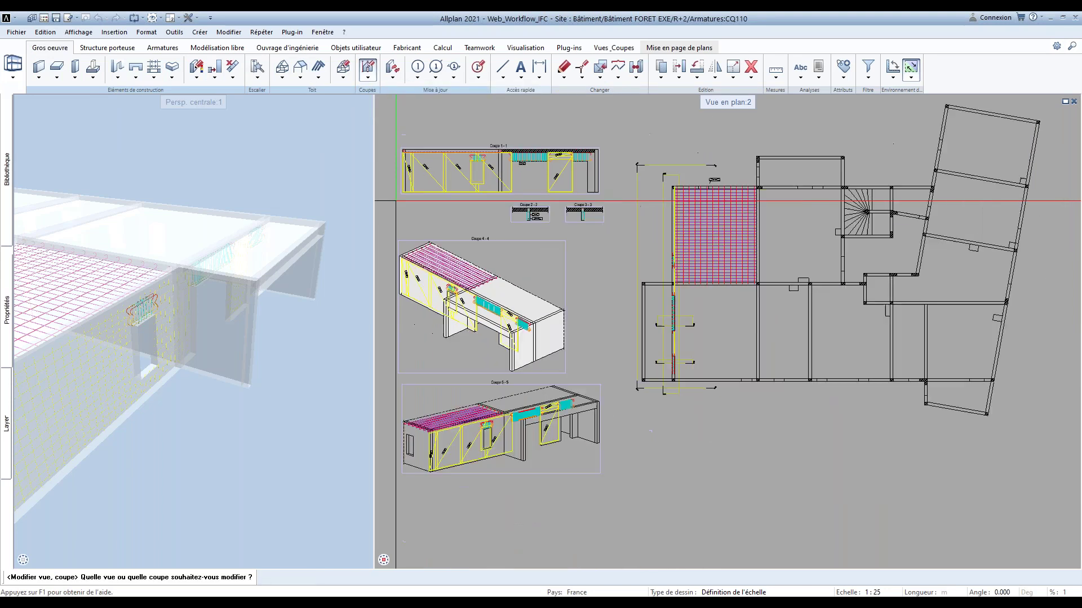
left_click_drag(413, 140, 606, 412)
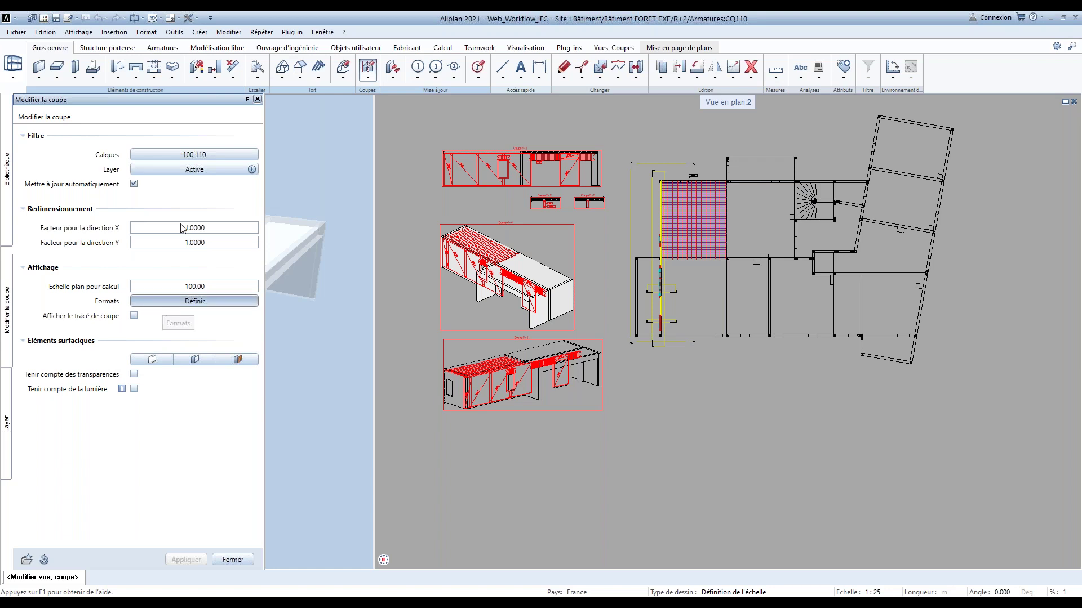
left_click(186, 301)
left_click(134, 490)
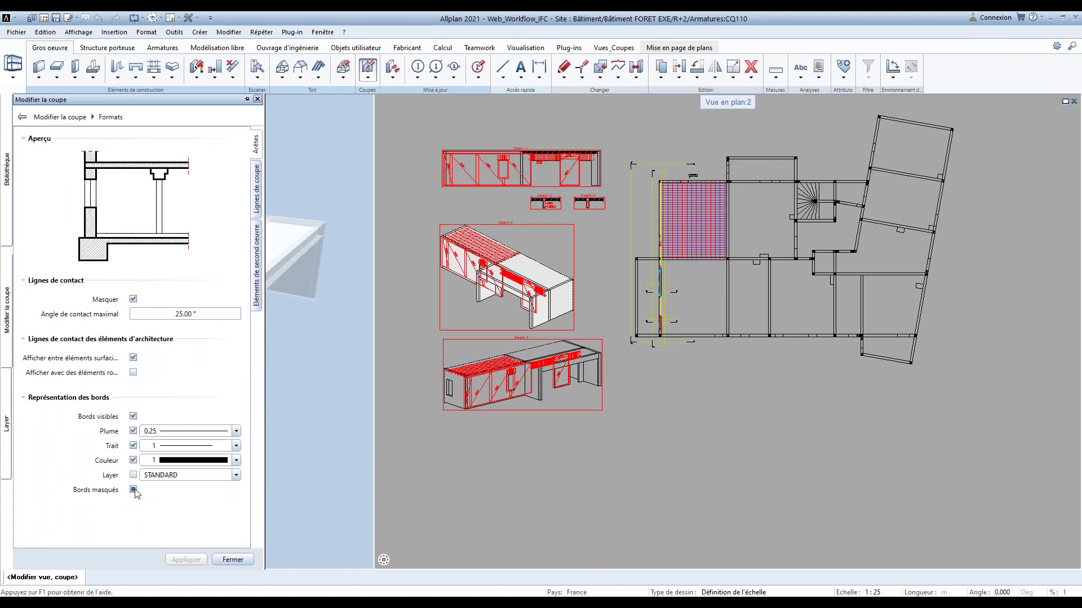
left_click(180, 558)
left_click(60, 116)
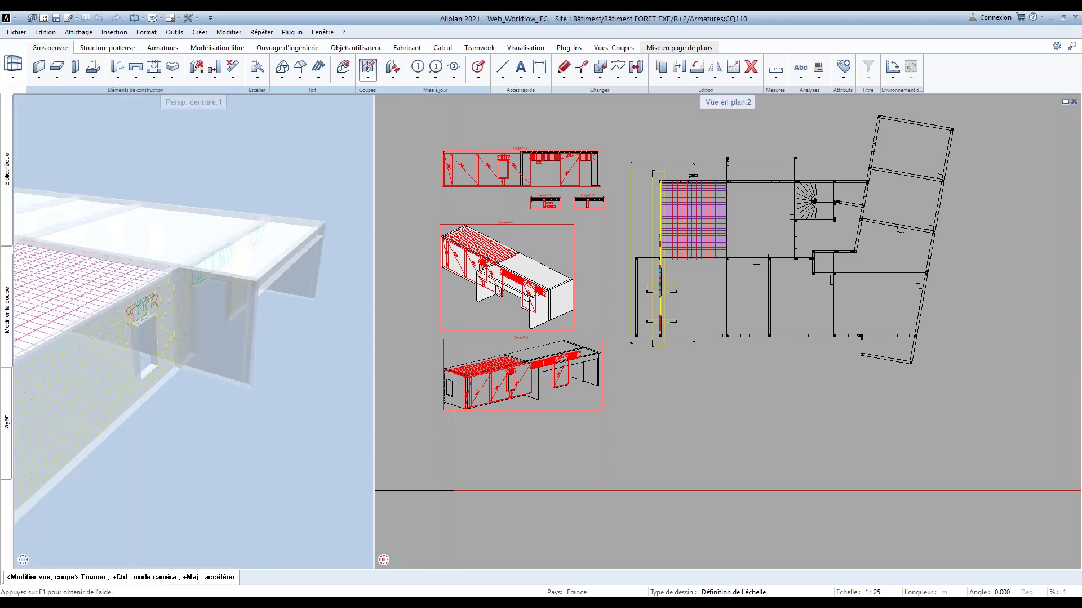
key("Escape")
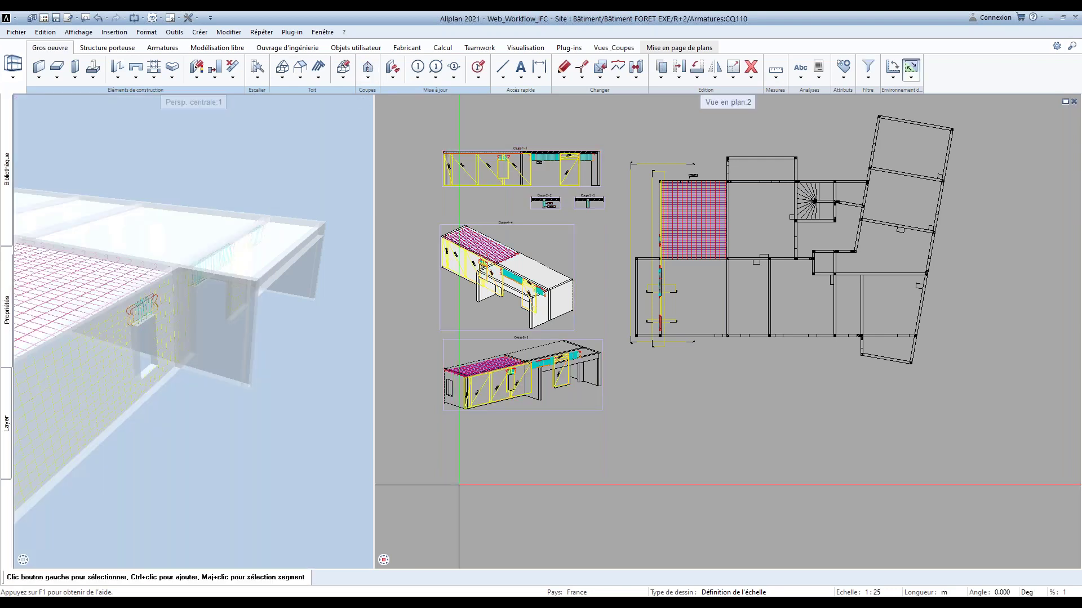
Open drawing file 1 alone as the active file, with files 100 and 110 closed
middle_click_drag(188, 404, 169, 358, "shift")
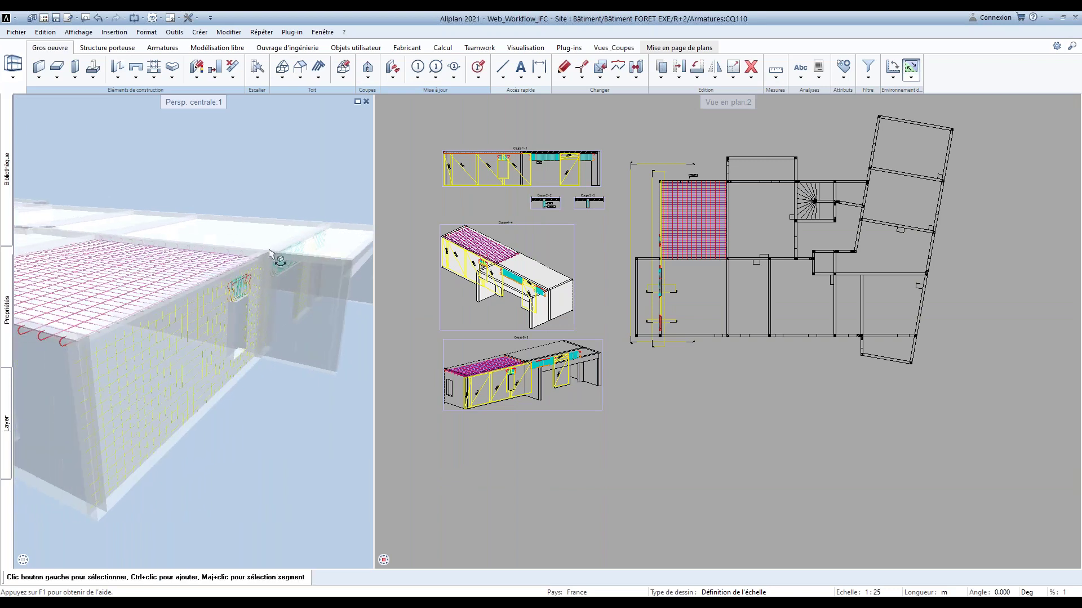
scroll(484, 237, "up", 2)
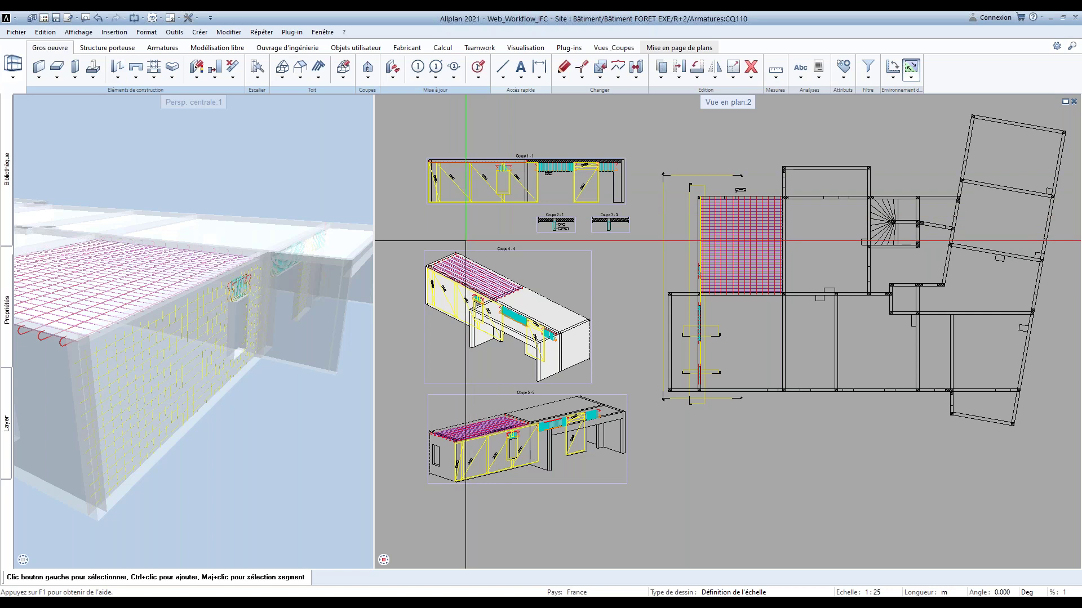
left_click(32, 18)
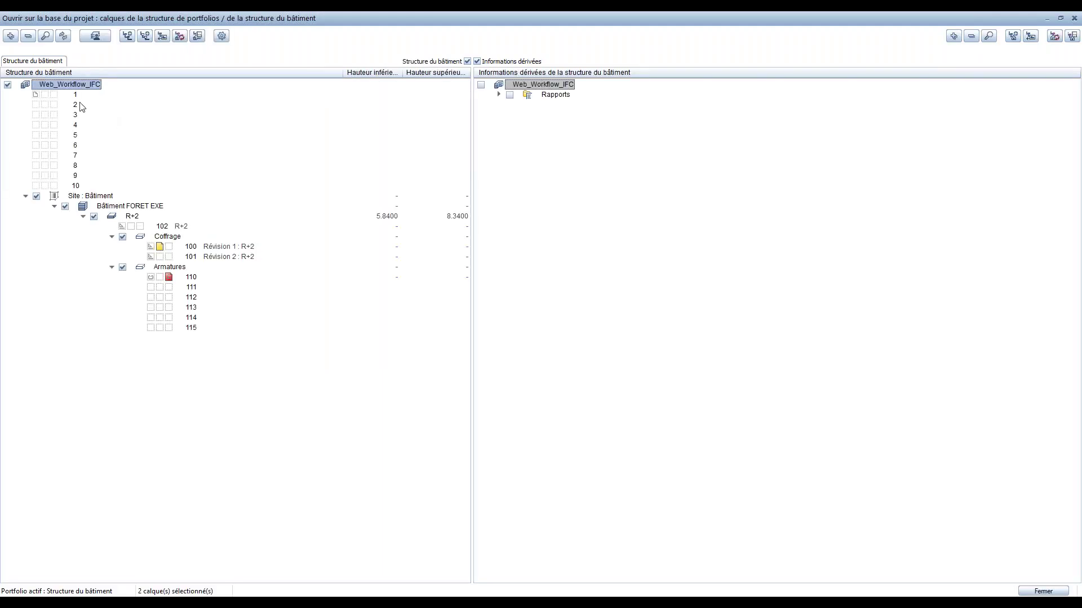
double_click(76, 94)
Start an IFC import and choose Web_R+1_V3.ifc as the source file
left_click(16, 32)
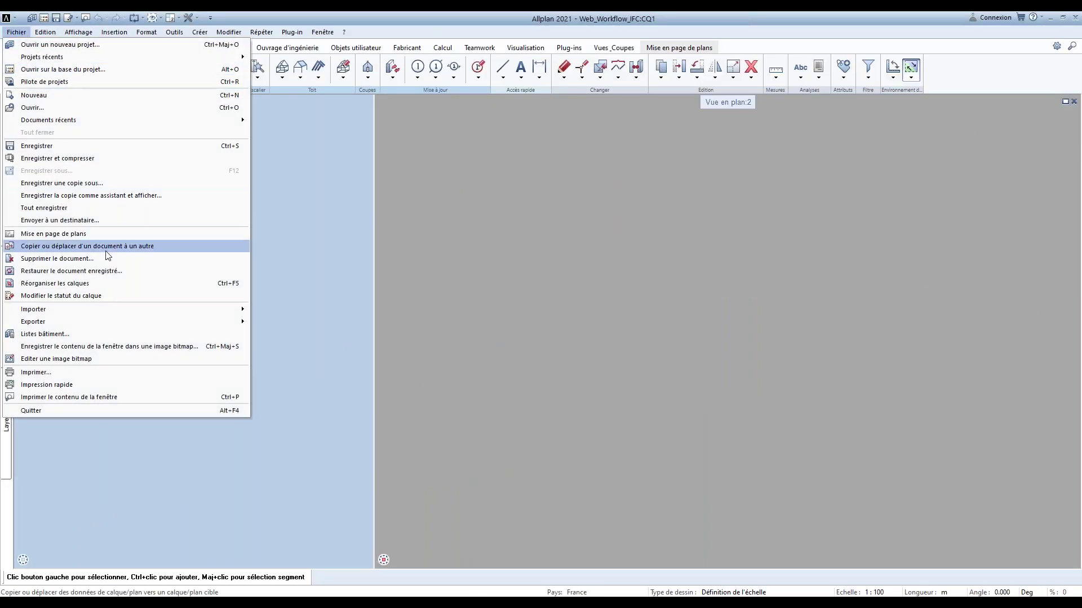
mouse_move(119, 308)
left_click(304, 363)
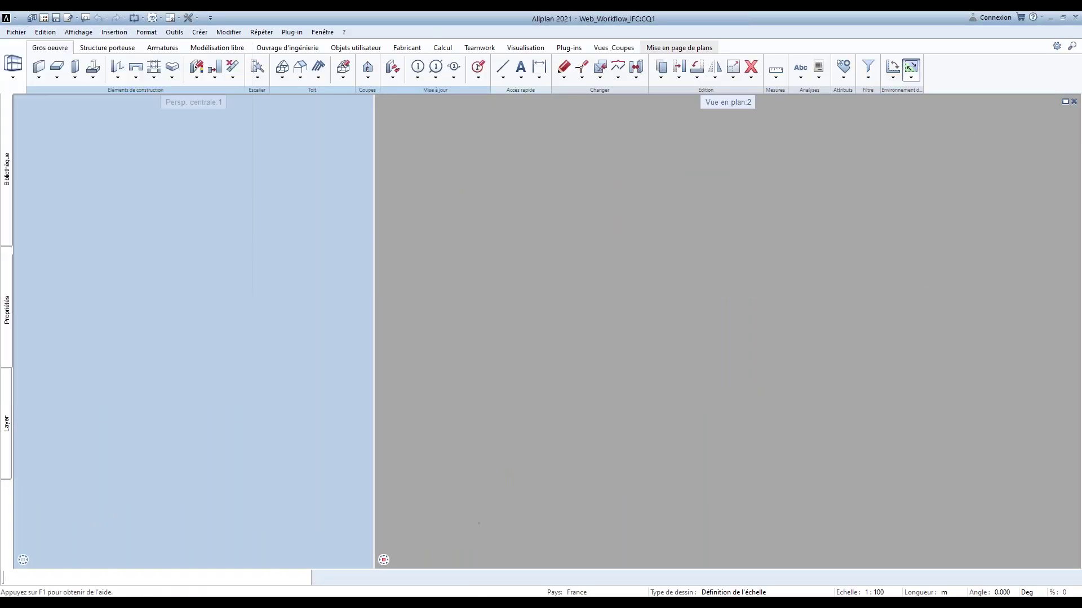
left_click(797, 302)
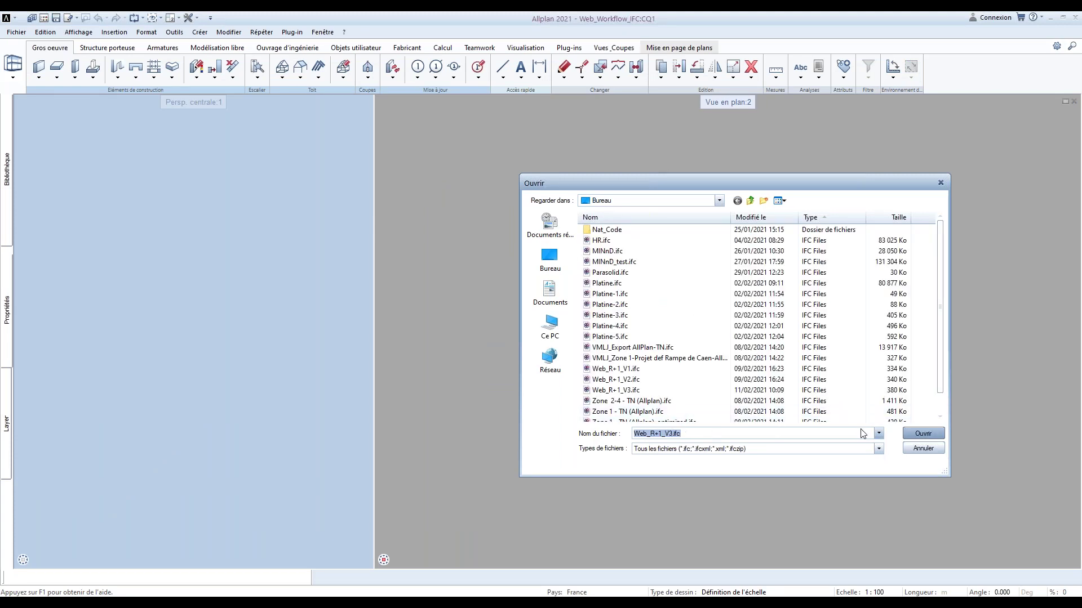
left_click(924, 434)
left_click(750, 341)
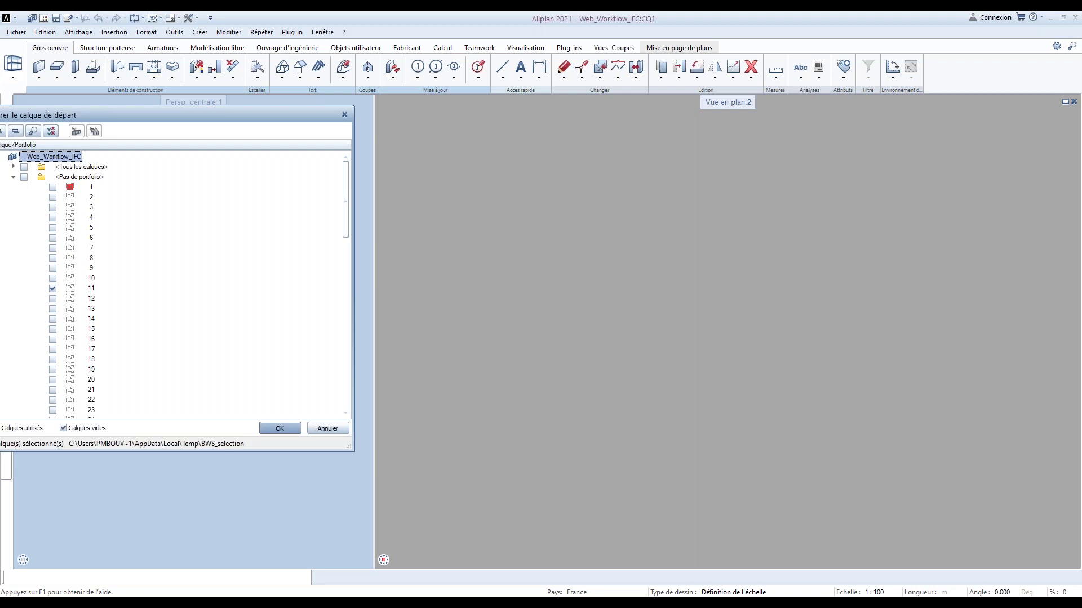
Set drawing file 103 as the starting file for the IFC import and run the import
left_click_drag(226, 115, 425, 118)
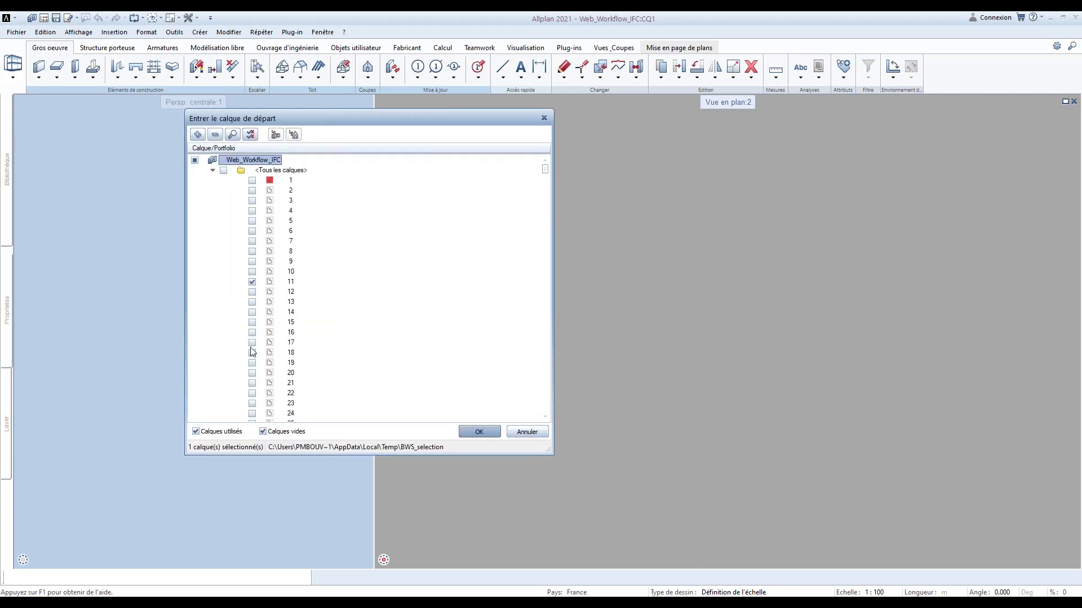
scroll(259, 344, "down", 9)
scroll(263, 338, "down", 14)
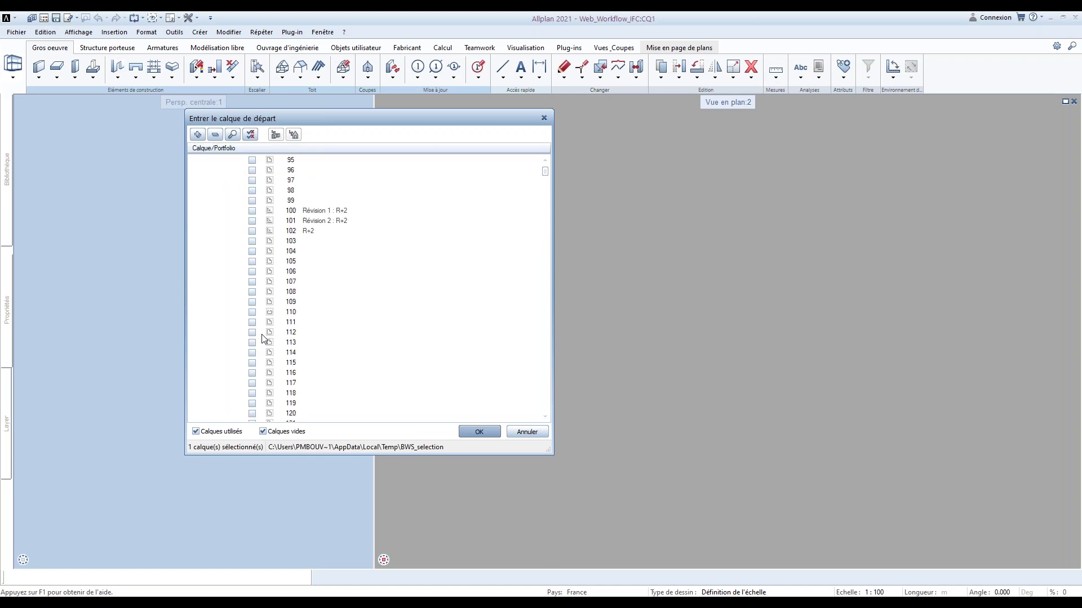
left_click(254, 245)
left_click(479, 432)
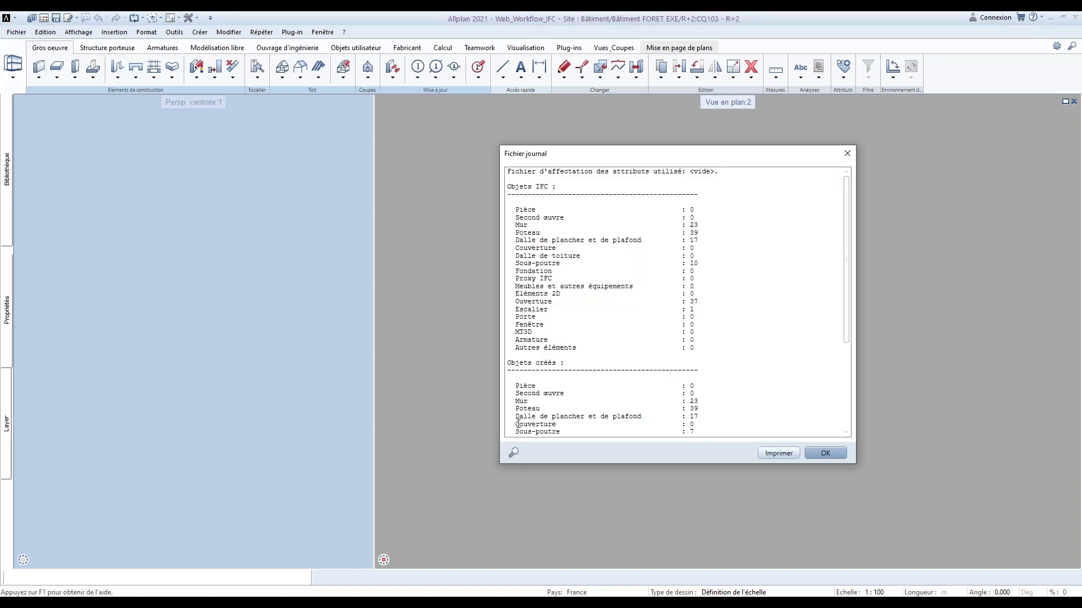
Read through the IFC import log, close it and frame the imported building in the plan and perspective views
scroll(710, 235, "down", 5)
scroll(715, 250, "down", 3)
scroll(673, 227, "up", 3)
left_click(833, 454)
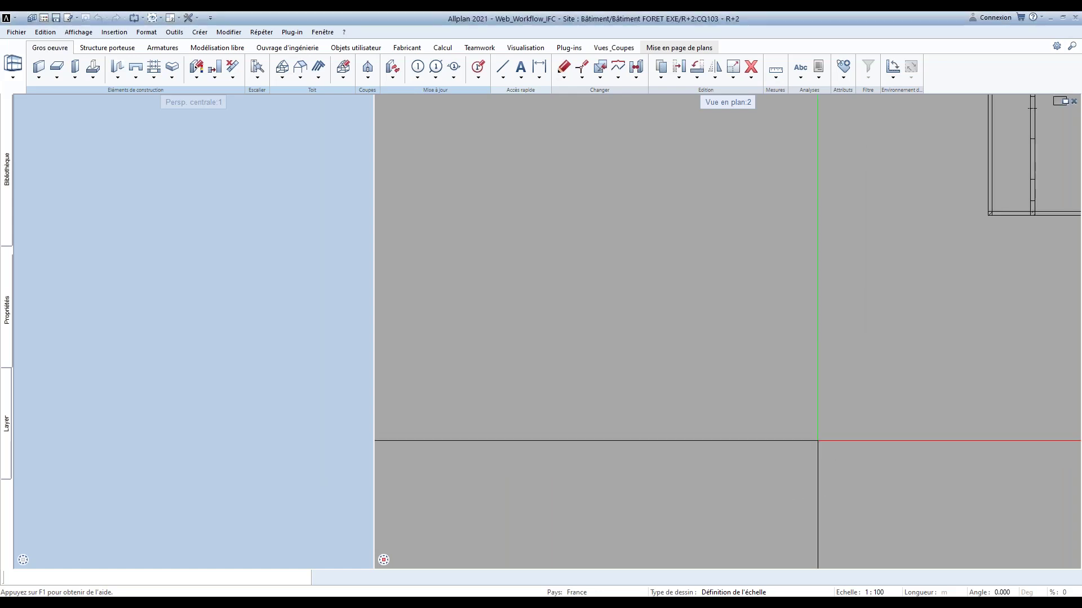
left_click_drag(152, 367, 319, 372)
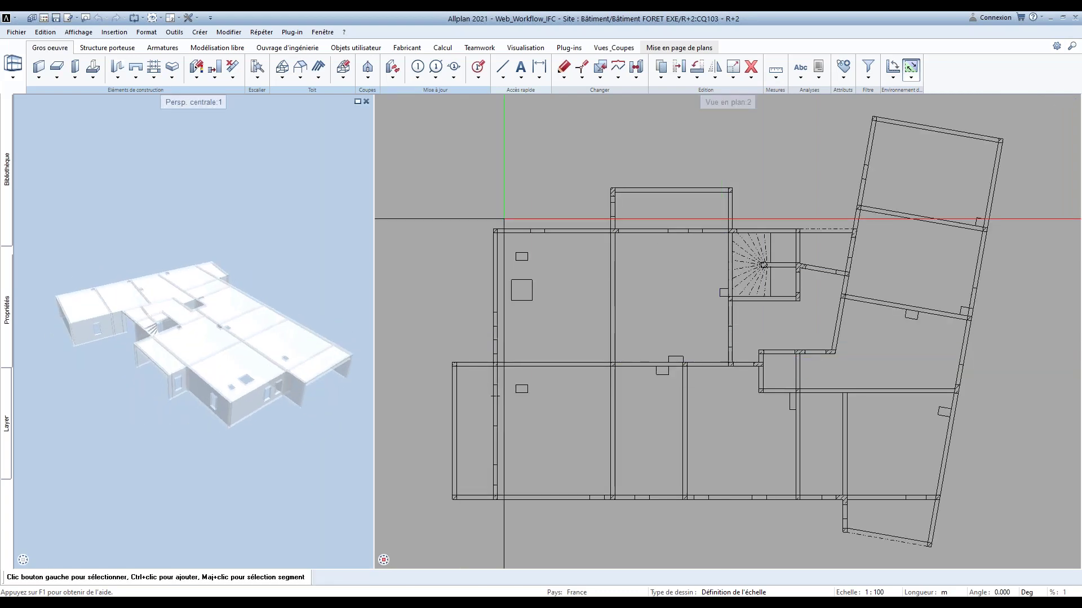
Move drawing file 103 from level R+2 into the Coffrage group of the building structure
key("F2")
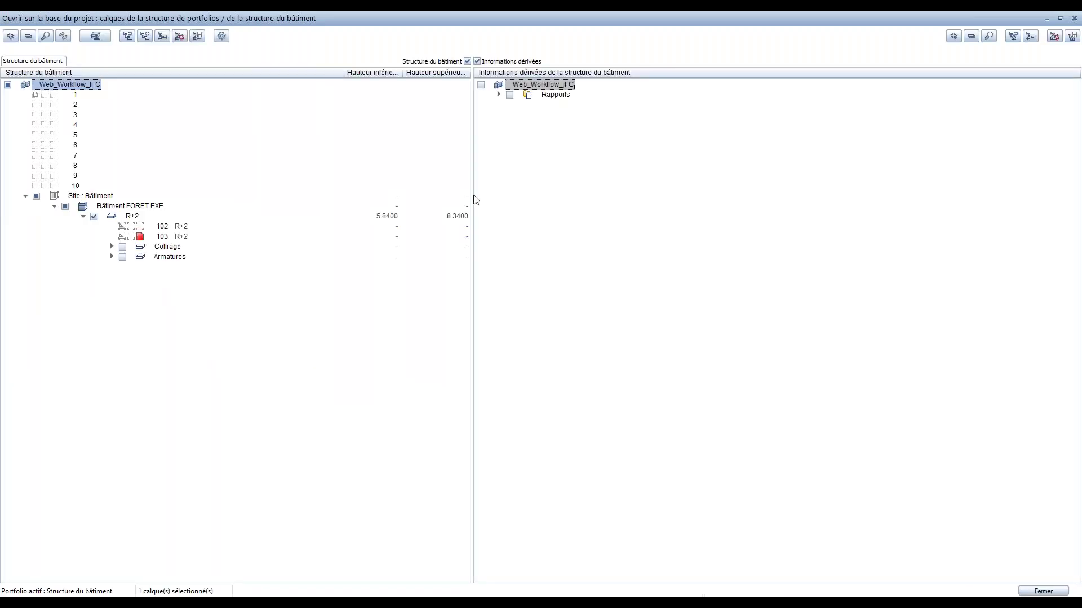
left_click(180, 238)
left_click(111, 246)
left_click(111, 278)
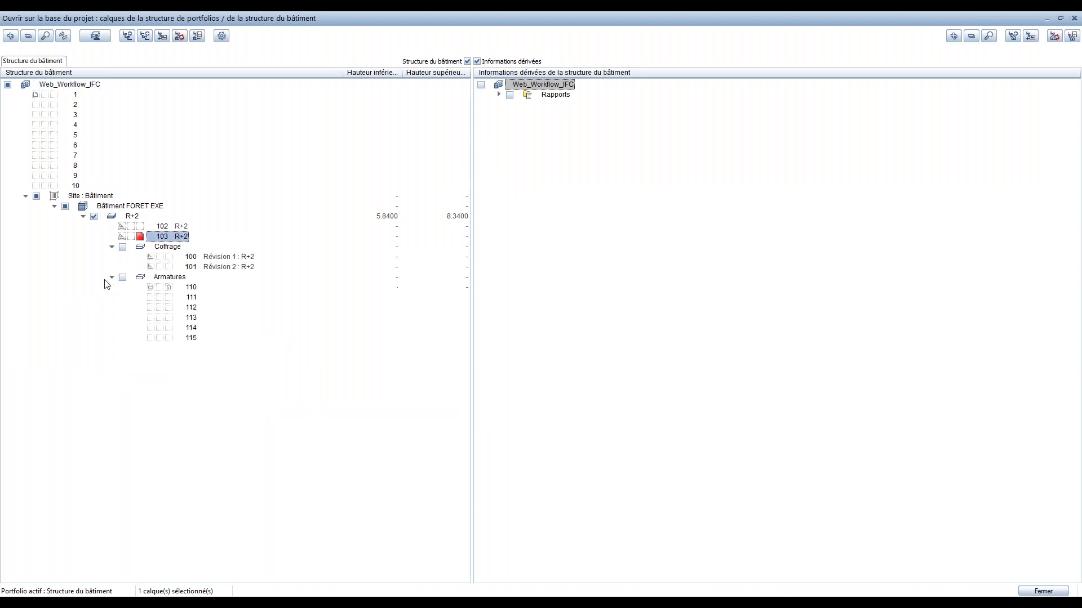
left_click(180, 239)
left_click_drag(168, 242, 169, 248)
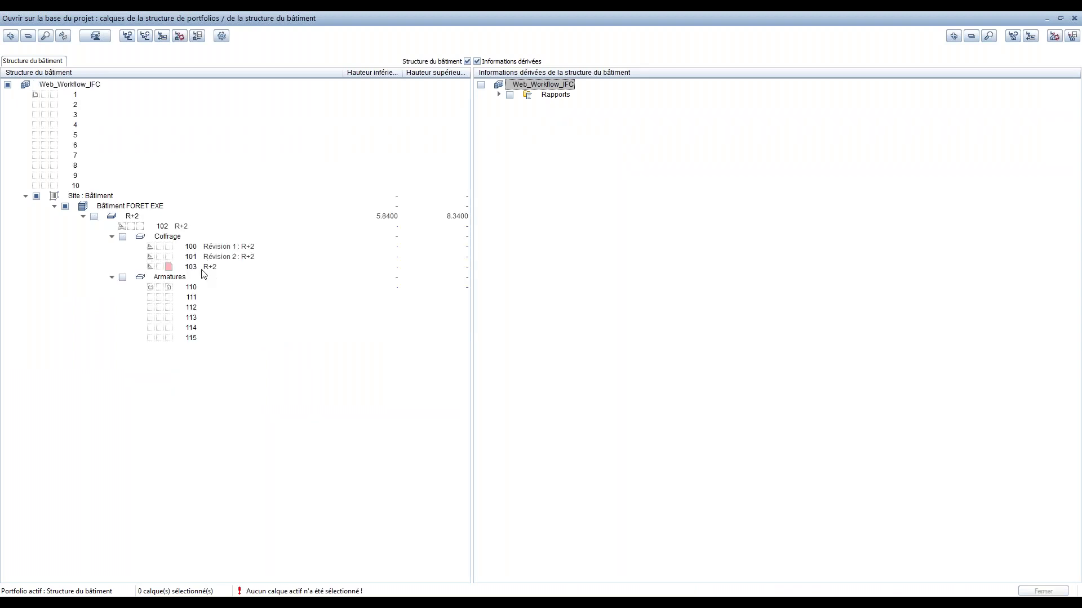
Open drawing file 103 in Coffrage together with reinforcement file 110 as the active file
left_click(123, 237)
left_click(169, 288)
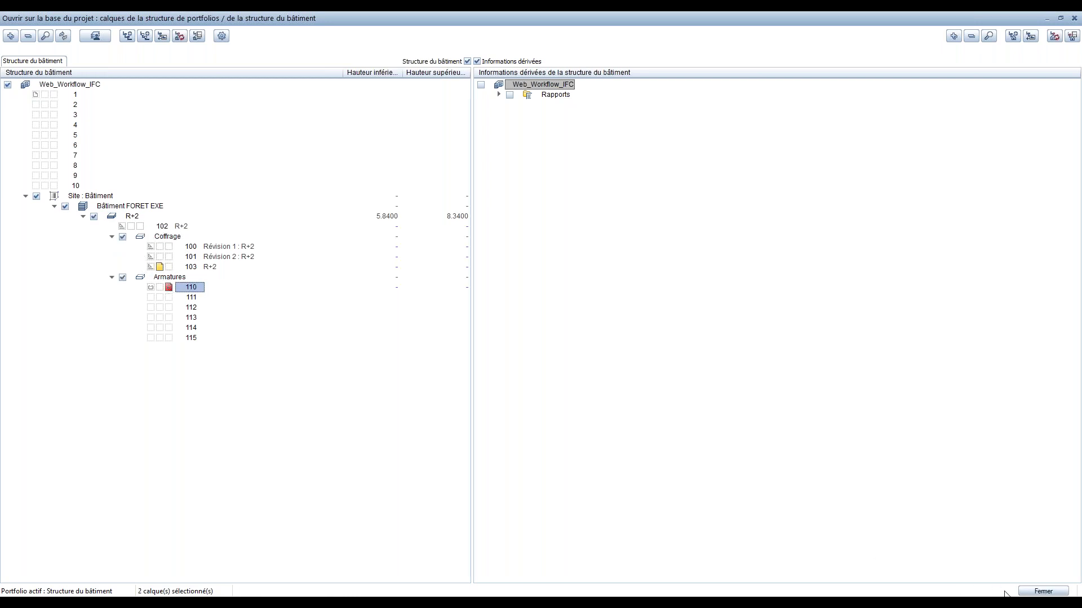
left_click(1043, 591)
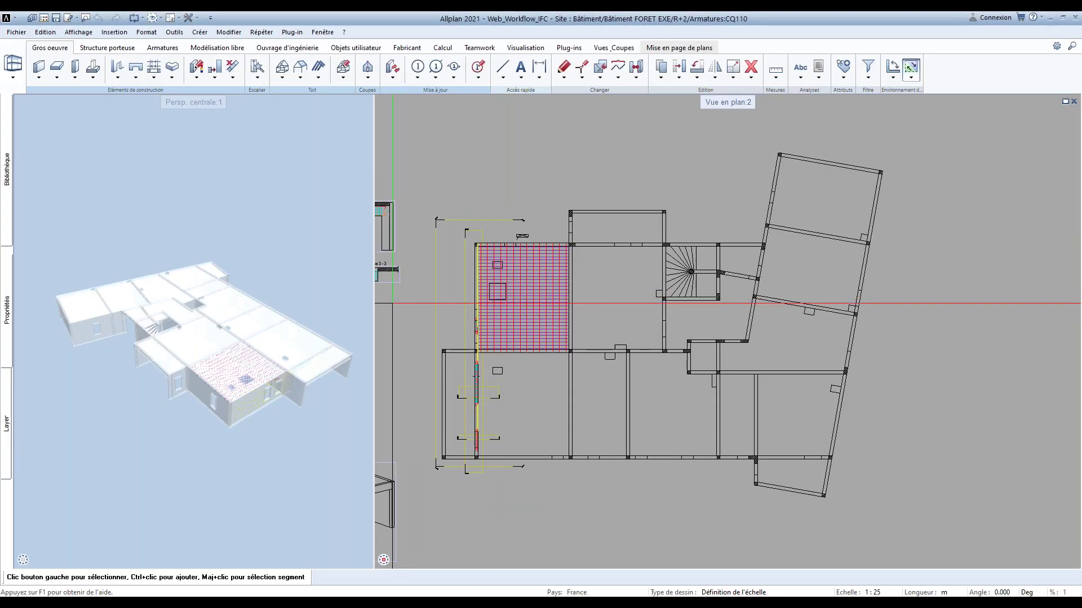
Compare the imported formwork with the existing reinforcement and section views in the plan and perspective views
middle_click_drag(203, 338, 164, 246)
scroll(696, 310, "down", 2)
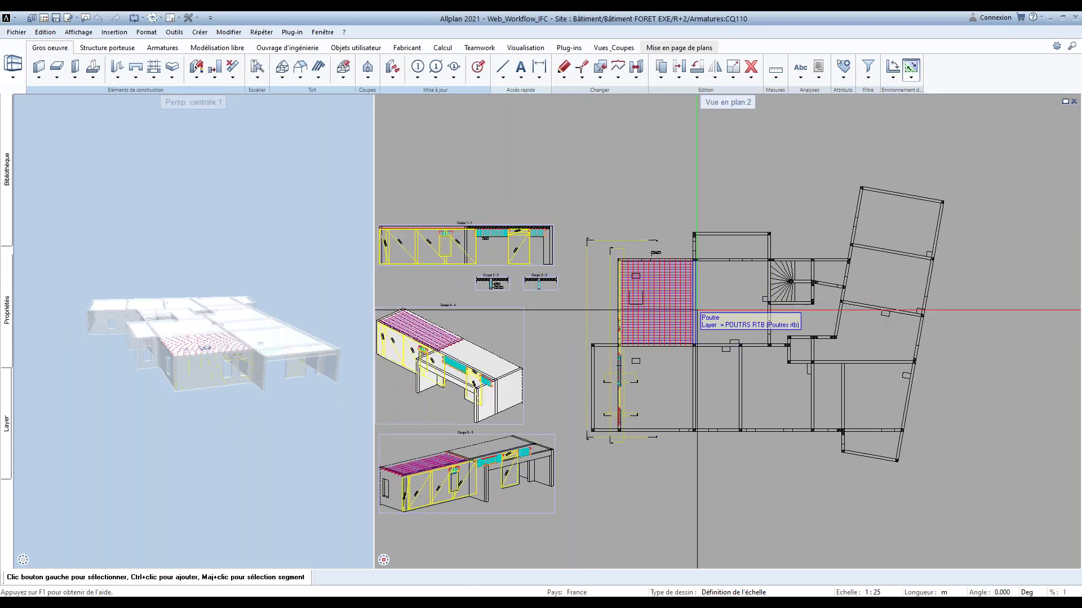
scroll(490, 282, "up", 5)
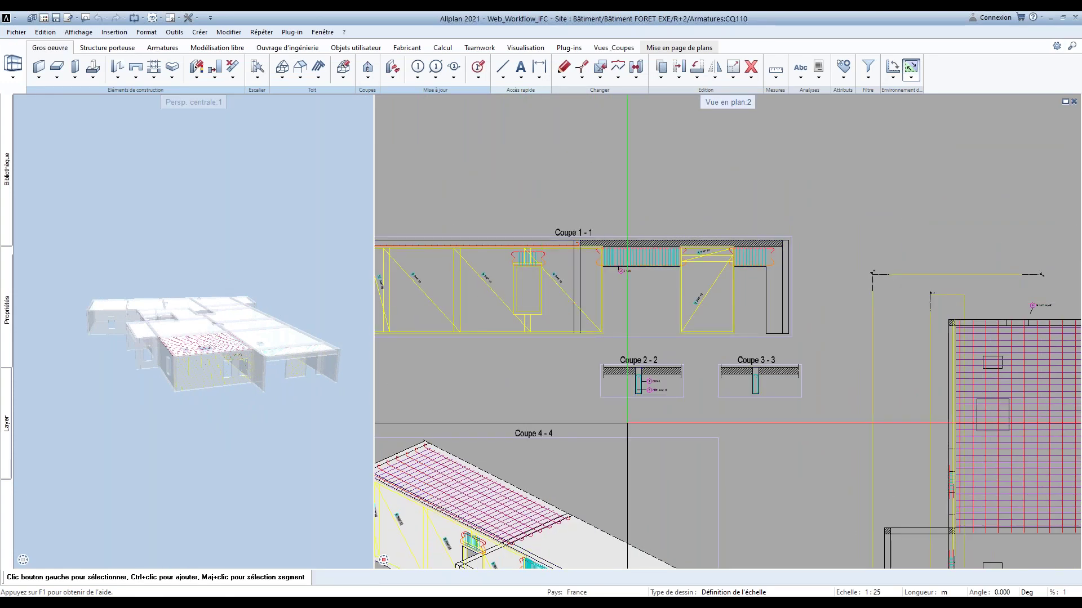
scroll(627, 423, "down", 3)
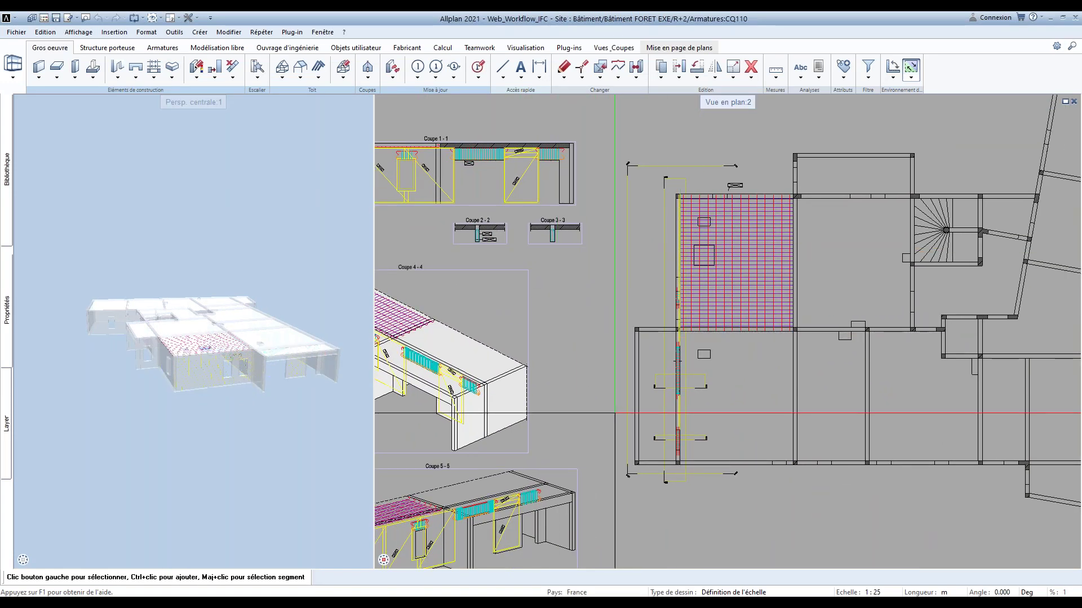
middle_click_drag(212, 391, 300, 386)
scroll(236, 372, "up", 5)
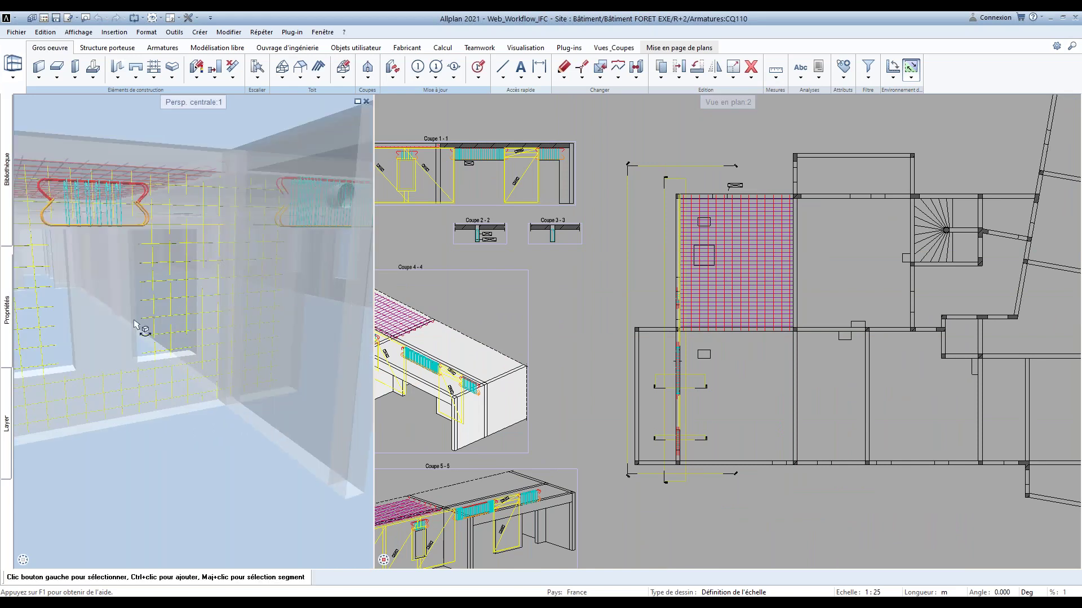
scroll(135, 325, "down", 5)
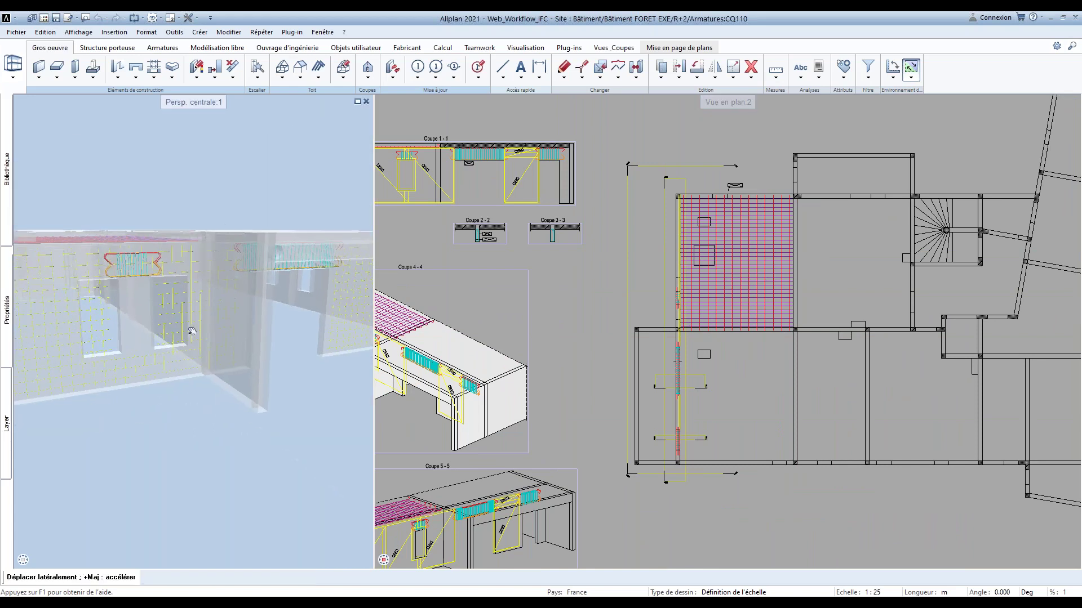
Modify all five section views so that they use drawing files 103 and 110 as their source
left_click(369, 80)
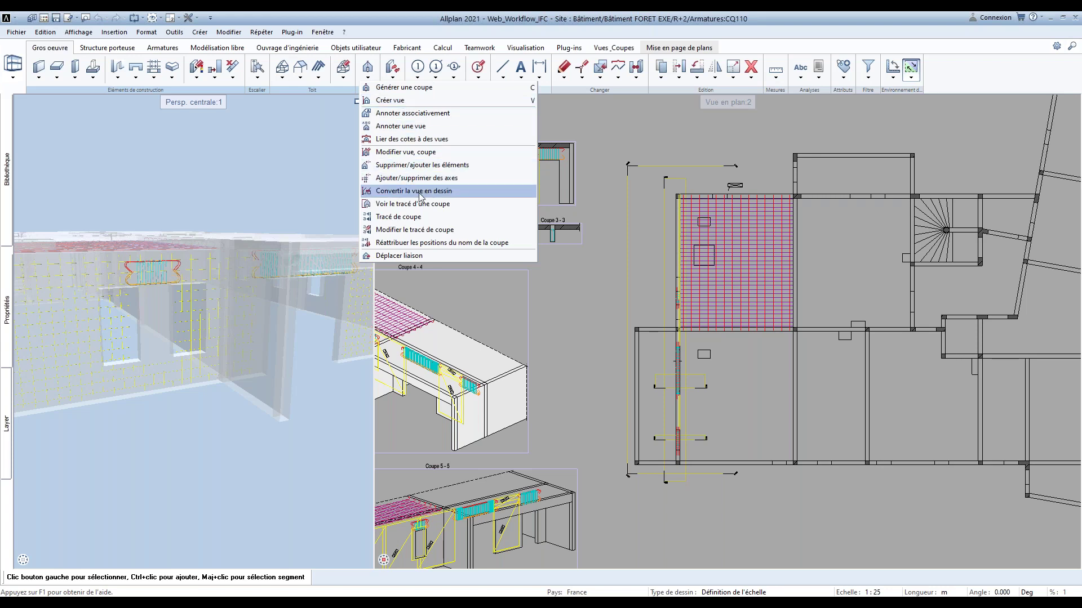
left_click(402, 152)
scroll(434, 212, "down", 3)
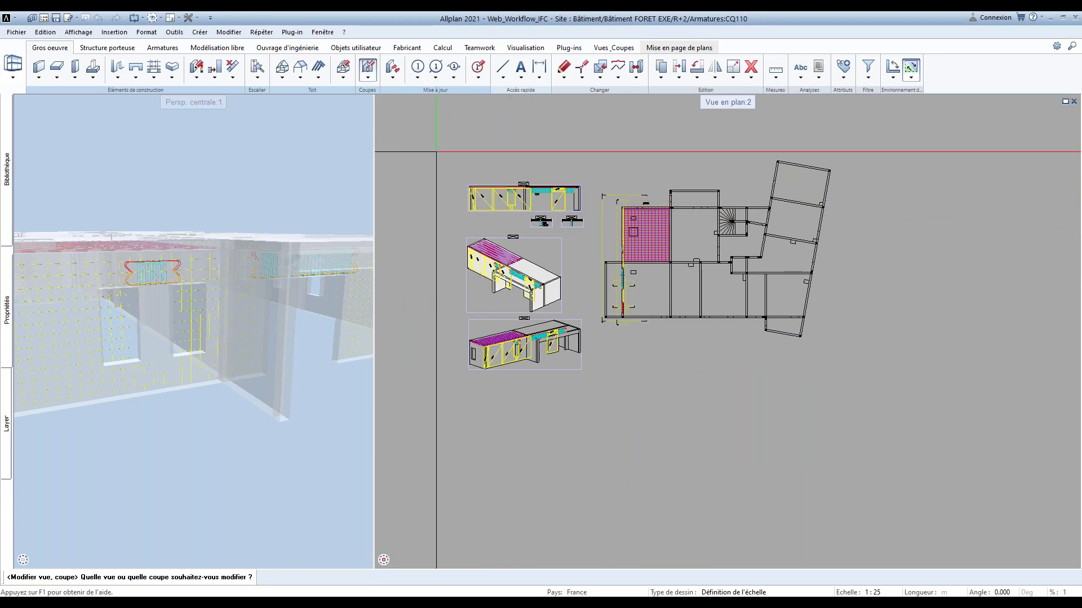
left_click(597, 383)
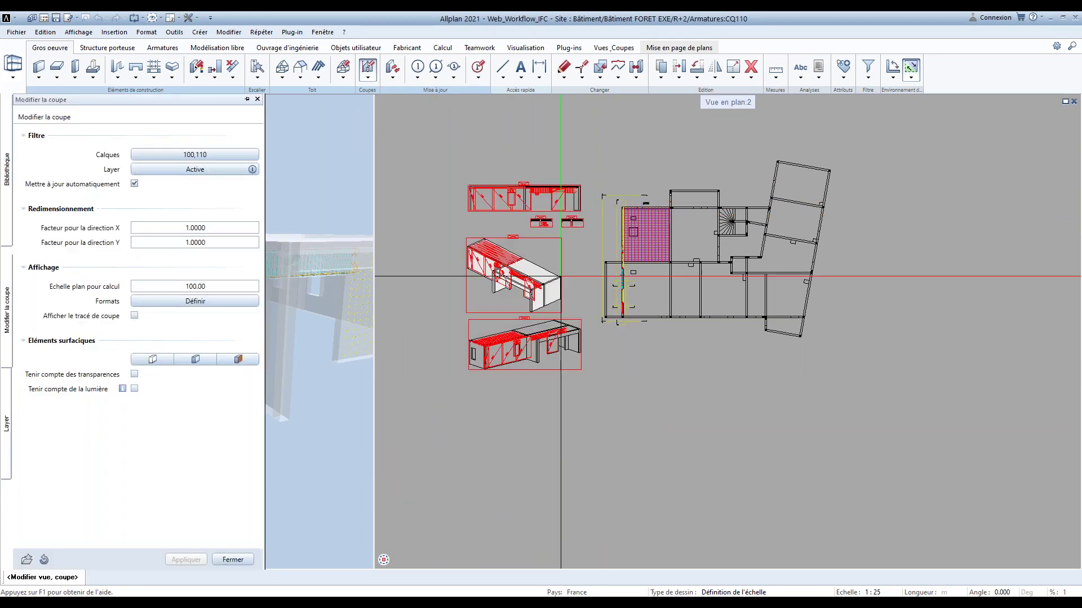
scroll(532, 187, "up", 2)
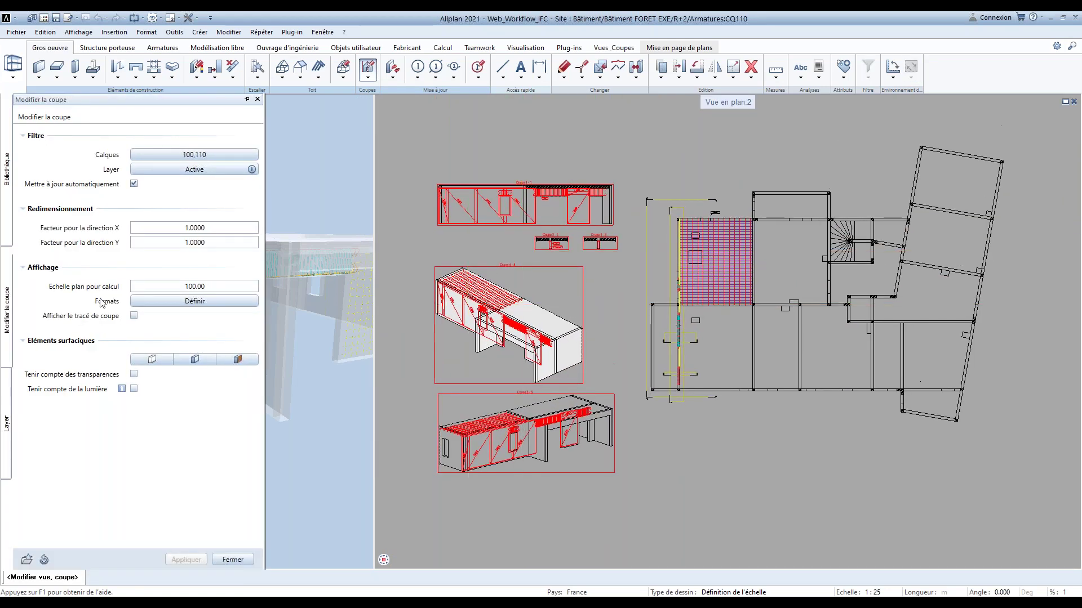
left_click(172, 157)
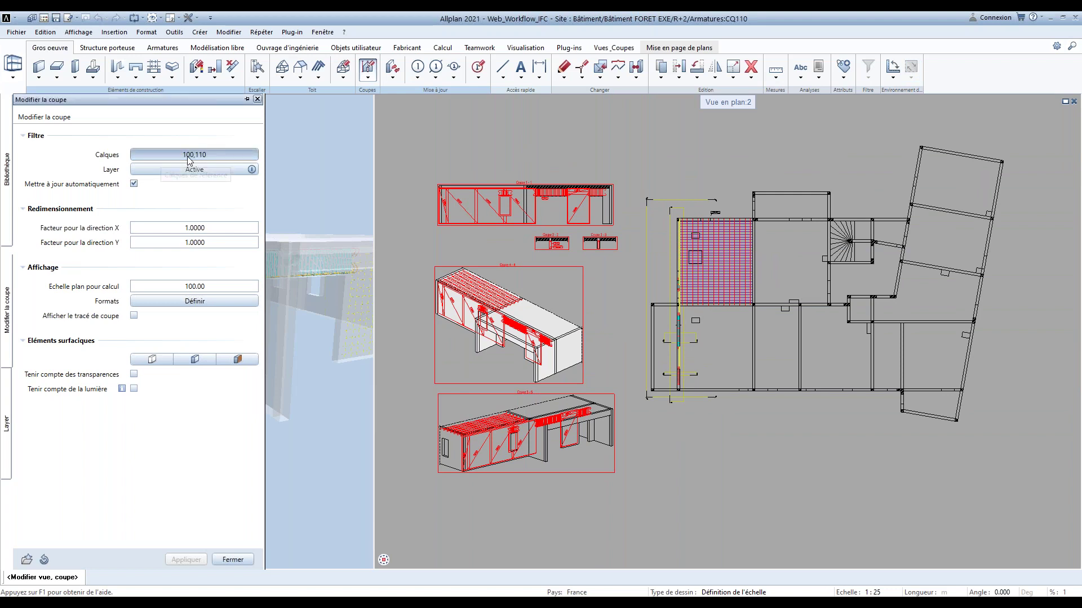
left_click(338, 323)
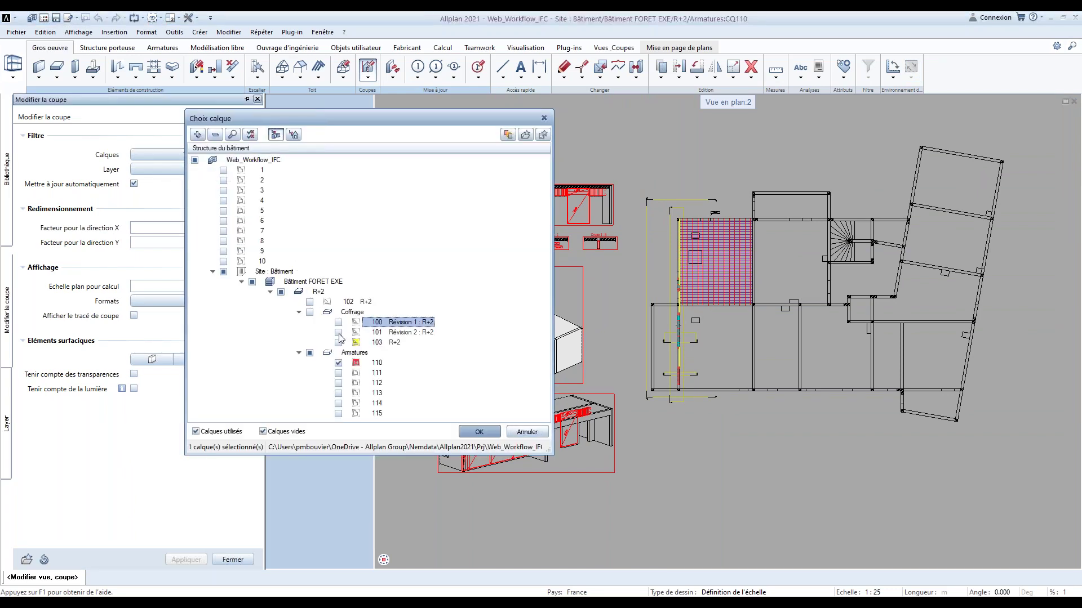
left_click(338, 342)
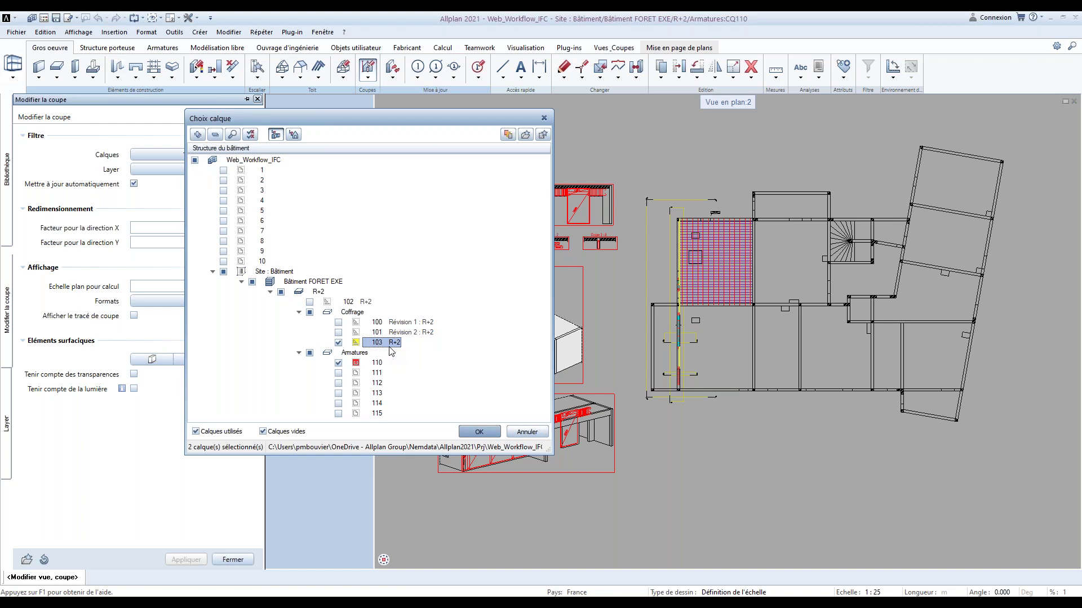
left_click(479, 432)
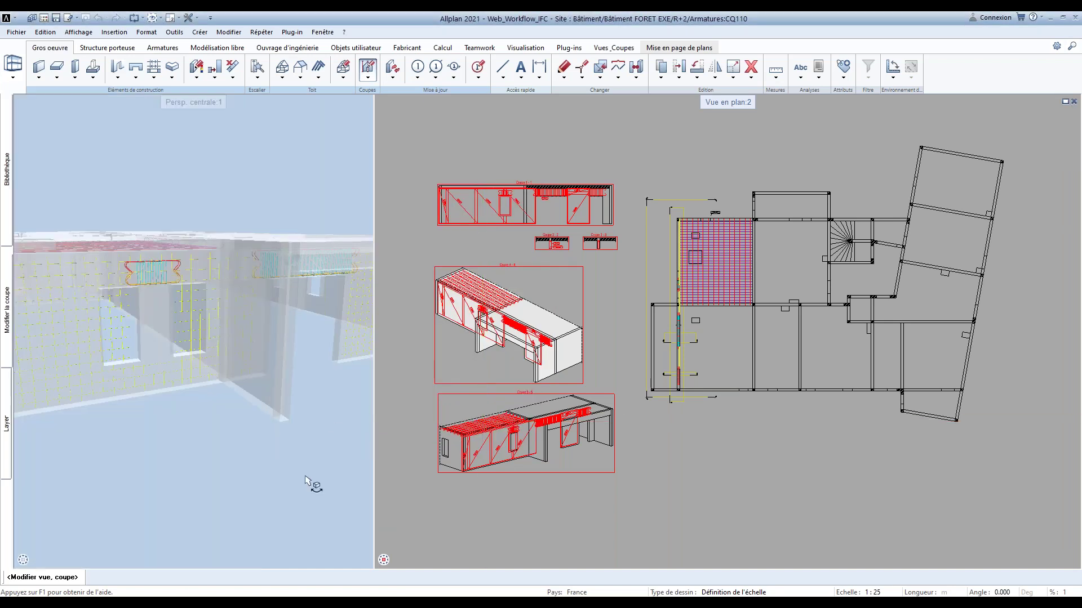
left_click(9, 336)
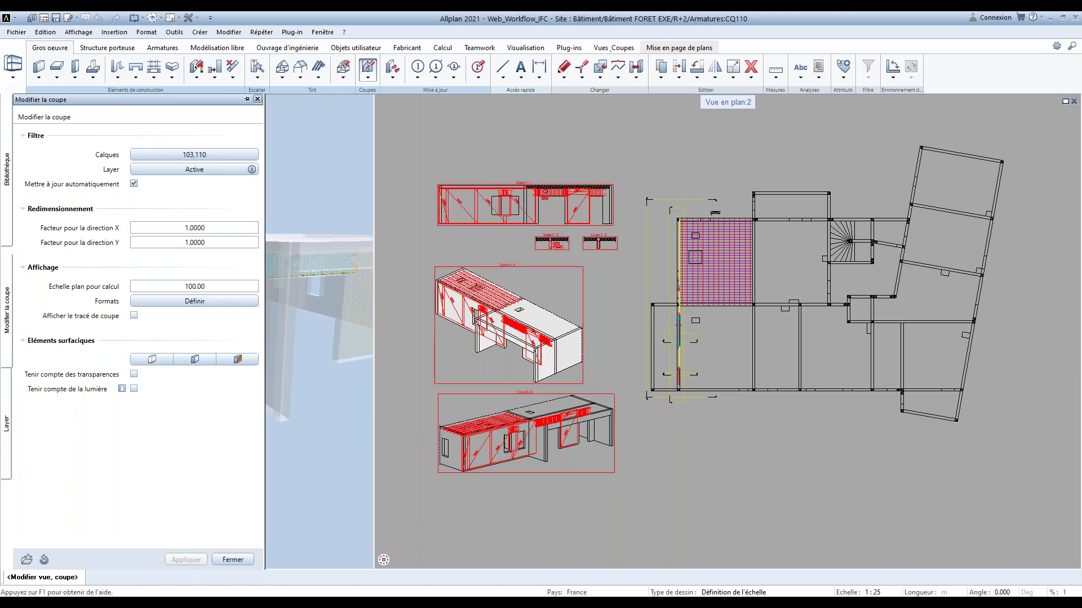
left_click(233, 559)
Set drawing file 103 in the Coffrage group to passive background display
scroll(538, 202, "up", 3)
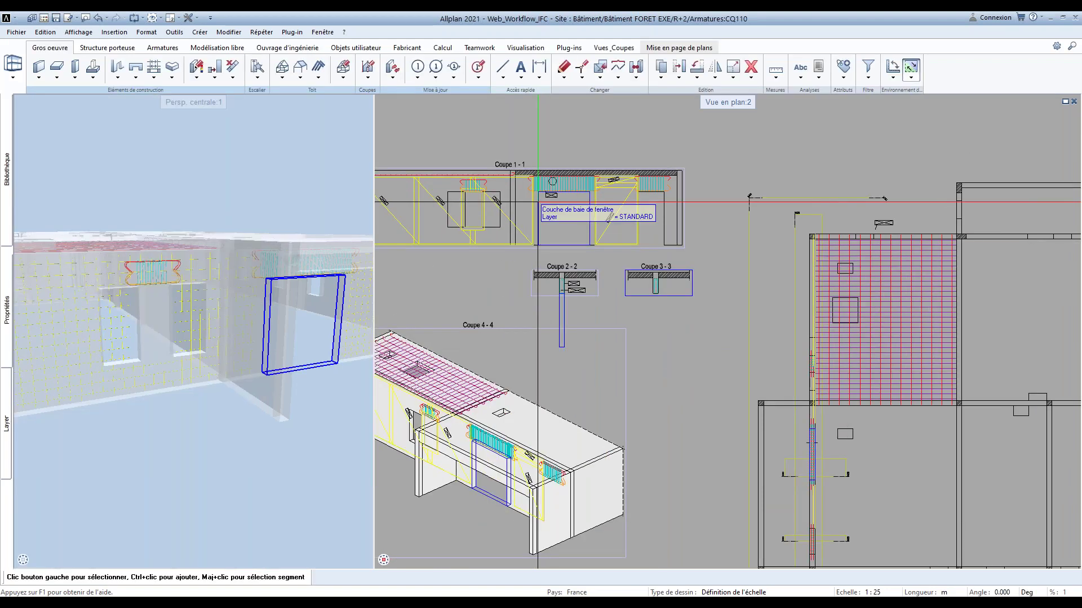
scroll(538, 202, "up", 2)
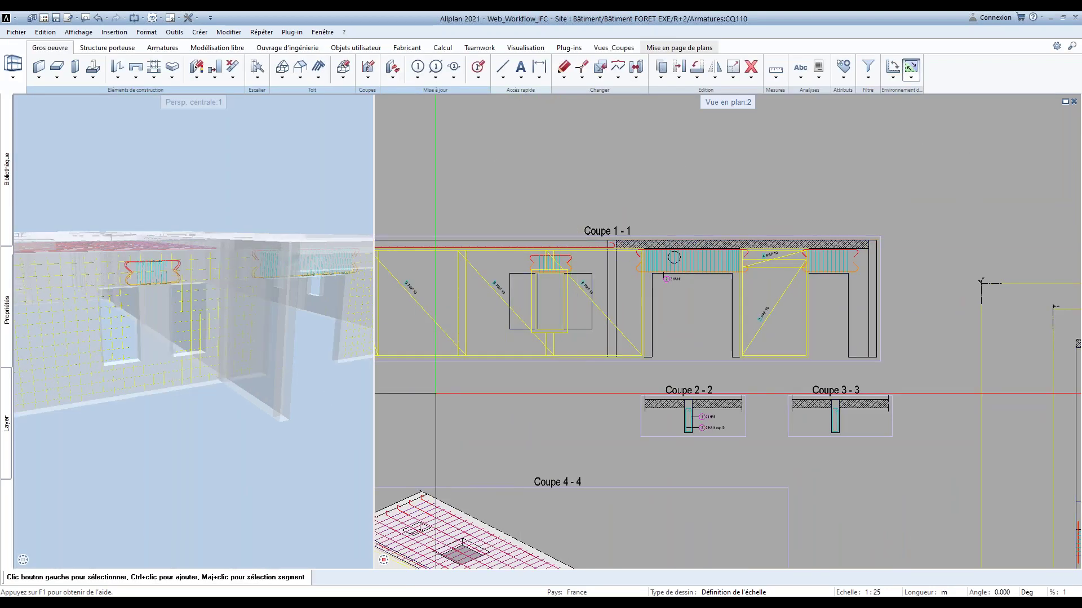
left_click(32, 17)
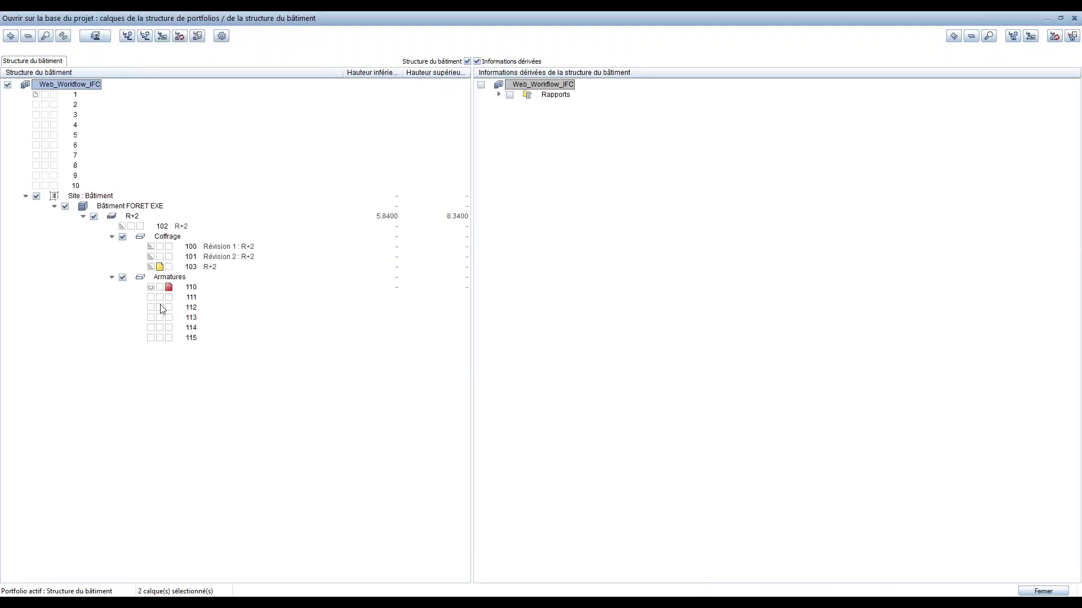
left_click(150, 267)
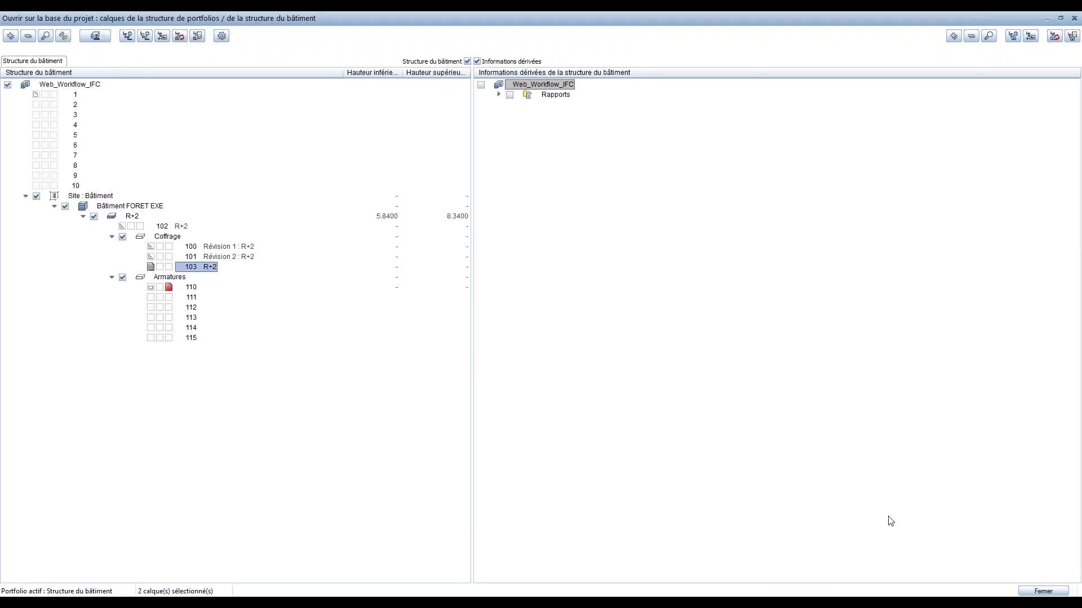
left_click(1051, 590)
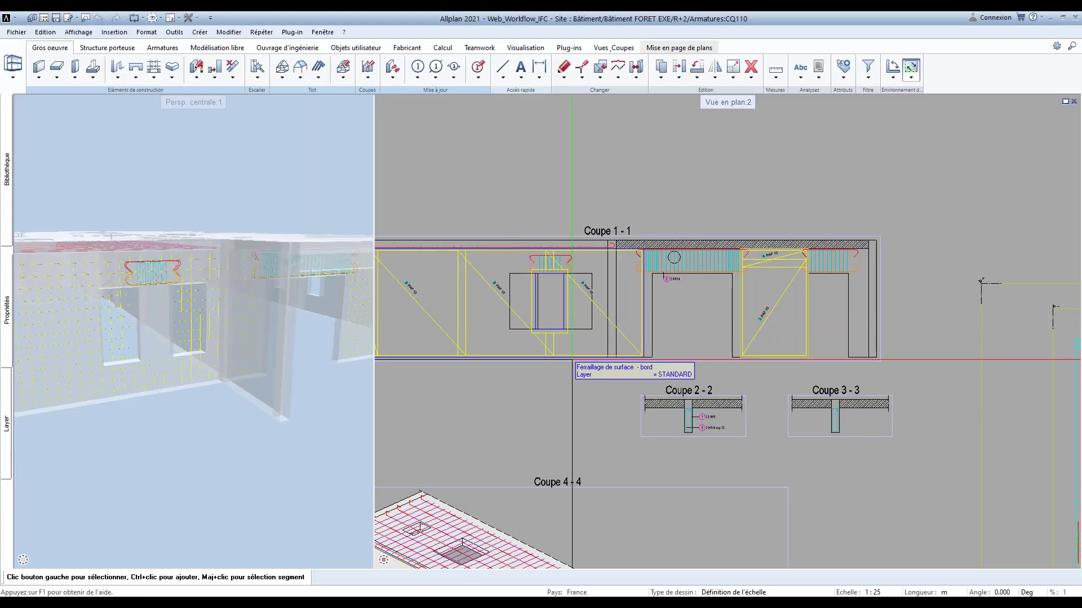
Shift the window's lintel reinforcement and the mesh opening in section 1-1 onto the right-hand window of the new formwork with Modify Points
scroll(572, 359, "down", 5)
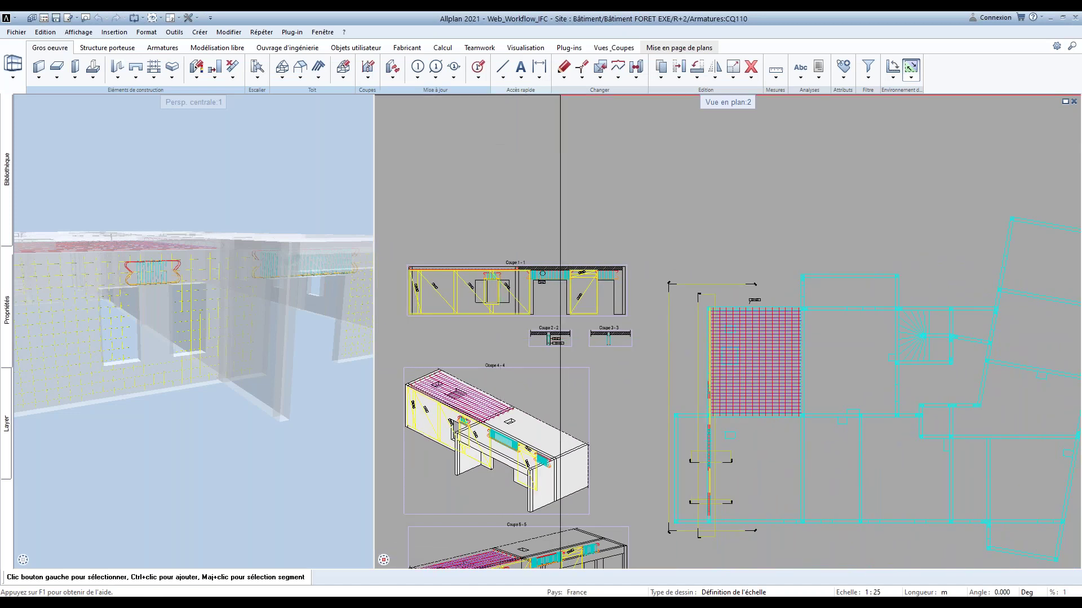
left_click(582, 68)
scroll(490, 273, "up", 6)
left_click_drag(440, 254, 592, 430)
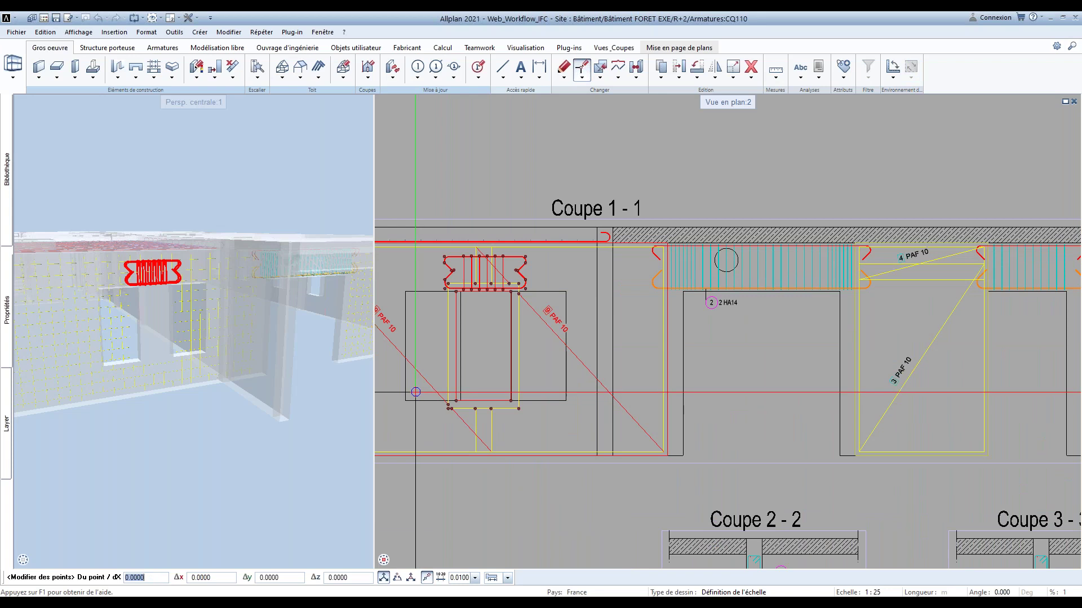
left_click(476, 391)
left_click(531, 382)
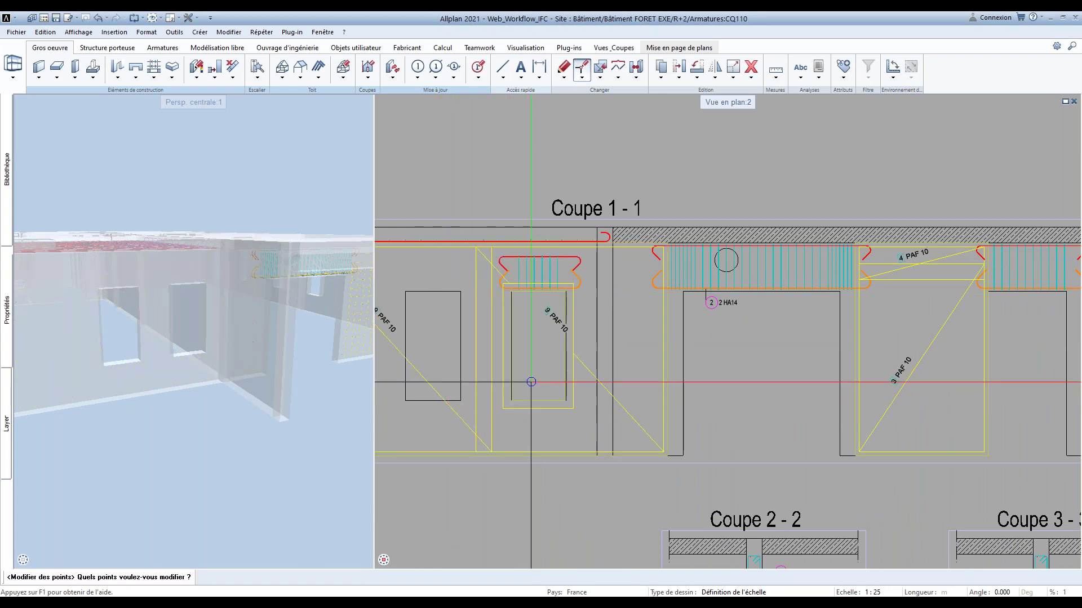
left_click(579, 67)
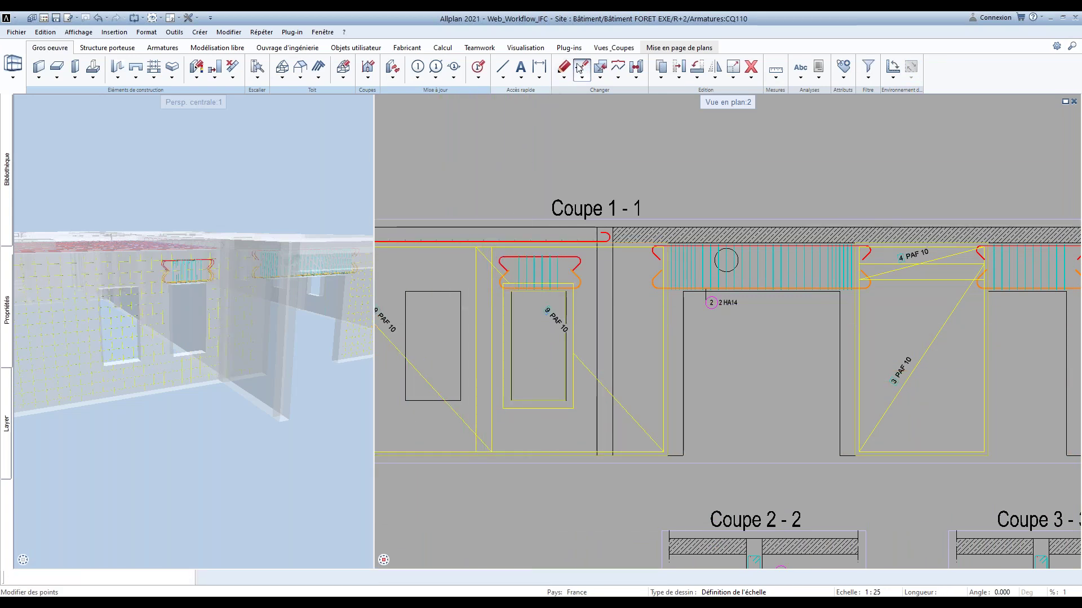
Copy the lintel reinforcement in section 1-1 from the right-hand window to above the left-hand window
left_click(661, 68)
scroll(482, 275, "up", 3)
scroll(482, 274, "up", 2)
left_click_drag(451, 269, 711, 400)
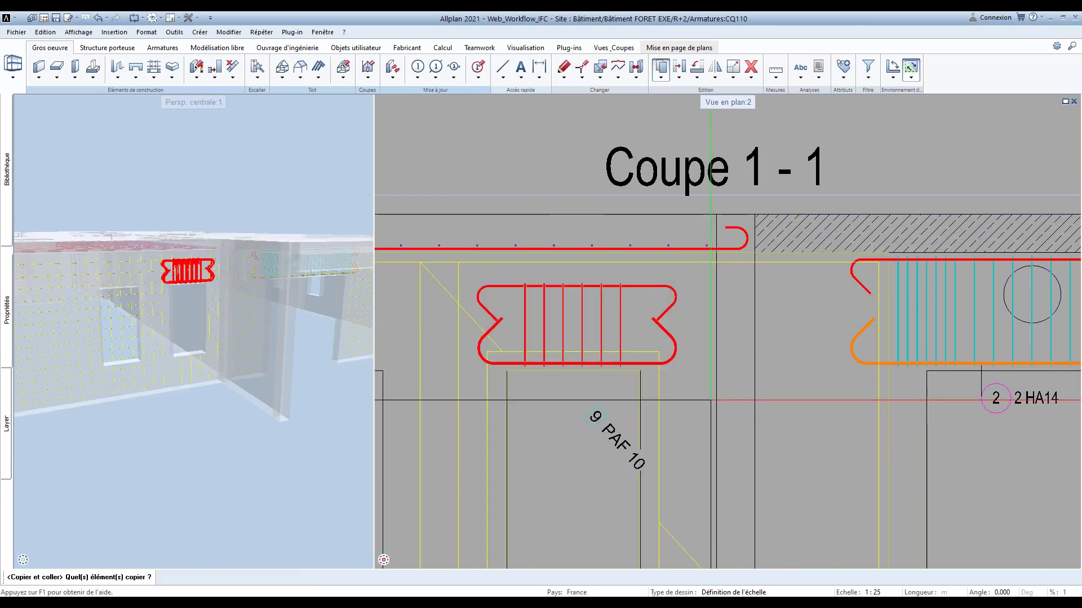
scroll(868, 388, "down", 2)
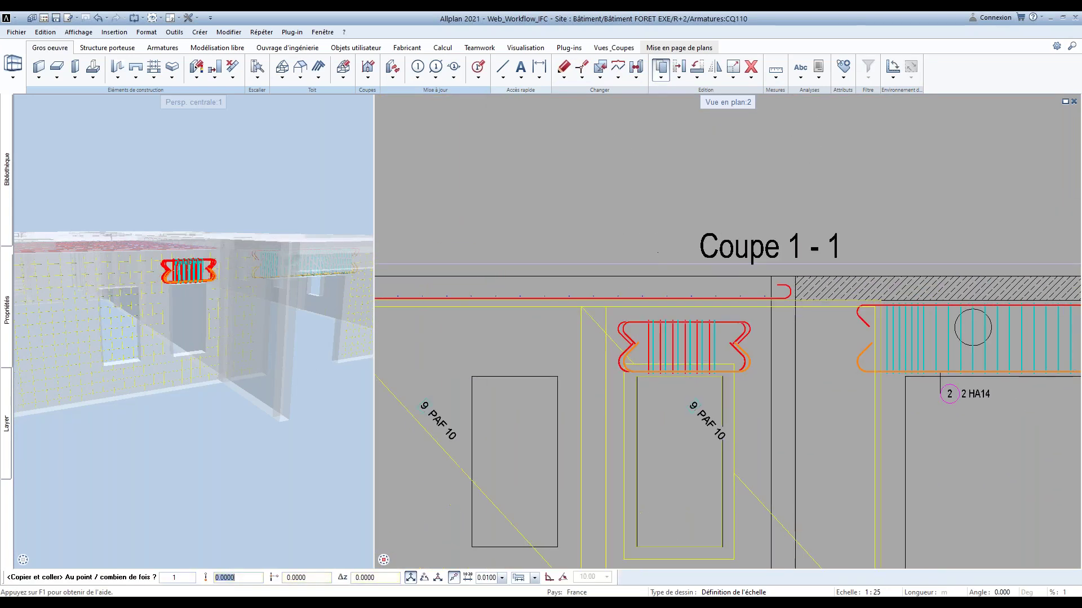
scroll(638, 365, "down", 1)
left_click(505, 380)
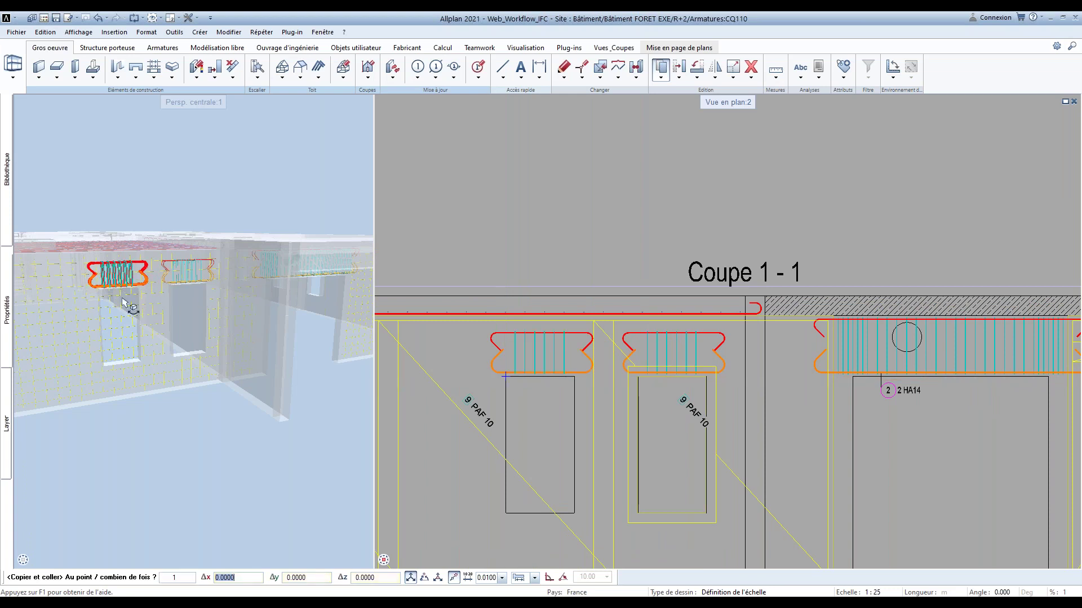
right_click(316, 64)
key("Escape")
key("Escape")
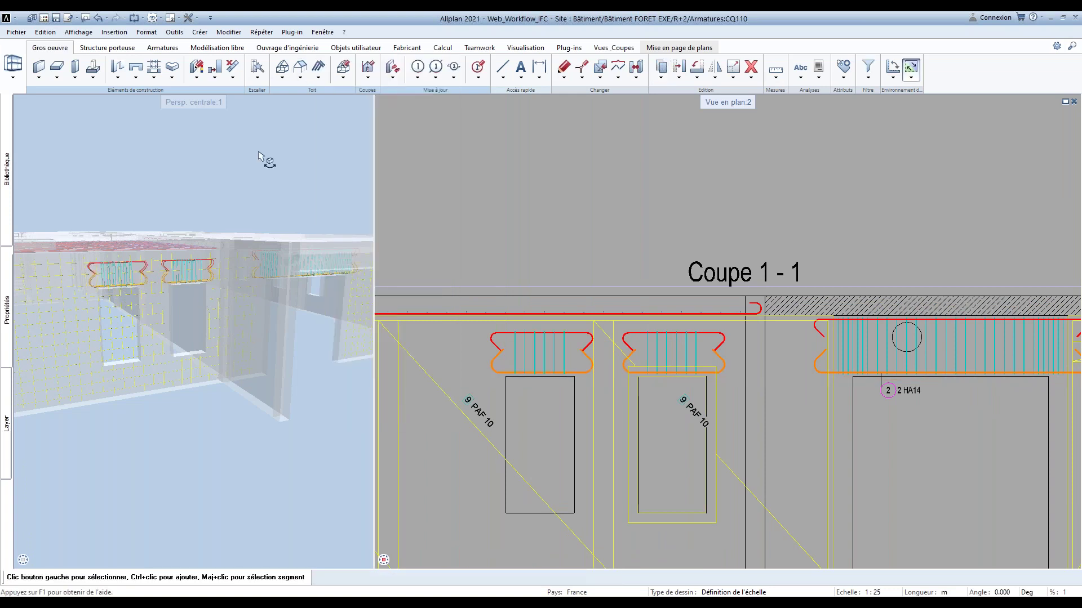
Modify the wall mesh layout's geometry in section 1-1 by cutting a rectangular opening around the left-hand window
scroll(109, 309, "up", 3)
scroll(114, 309, "down", 2)
middle_click_drag(129, 302, 169, 288, "shift")
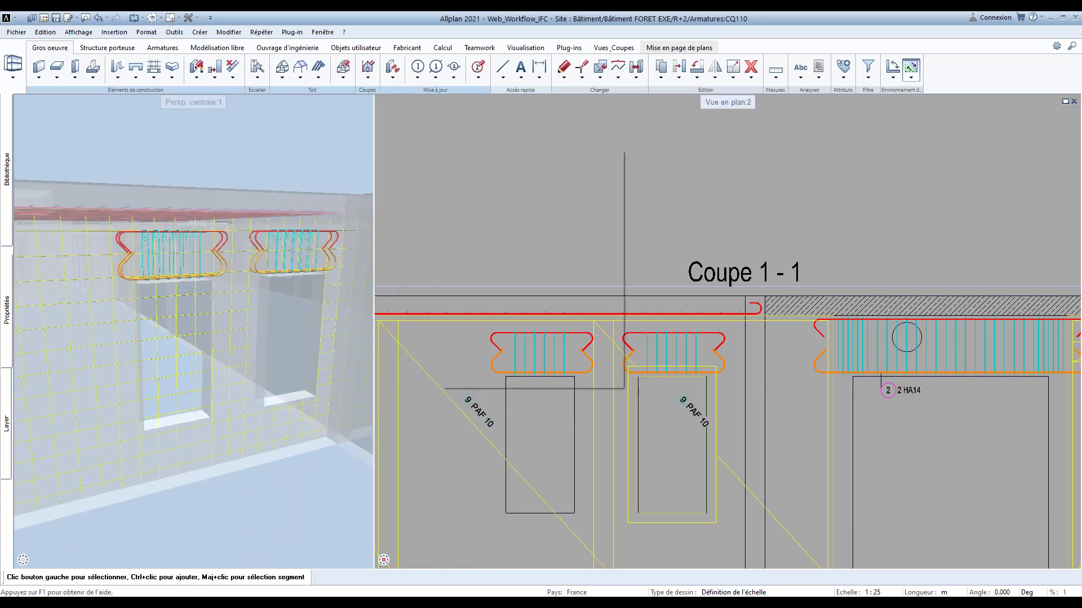
right_click(442, 388)
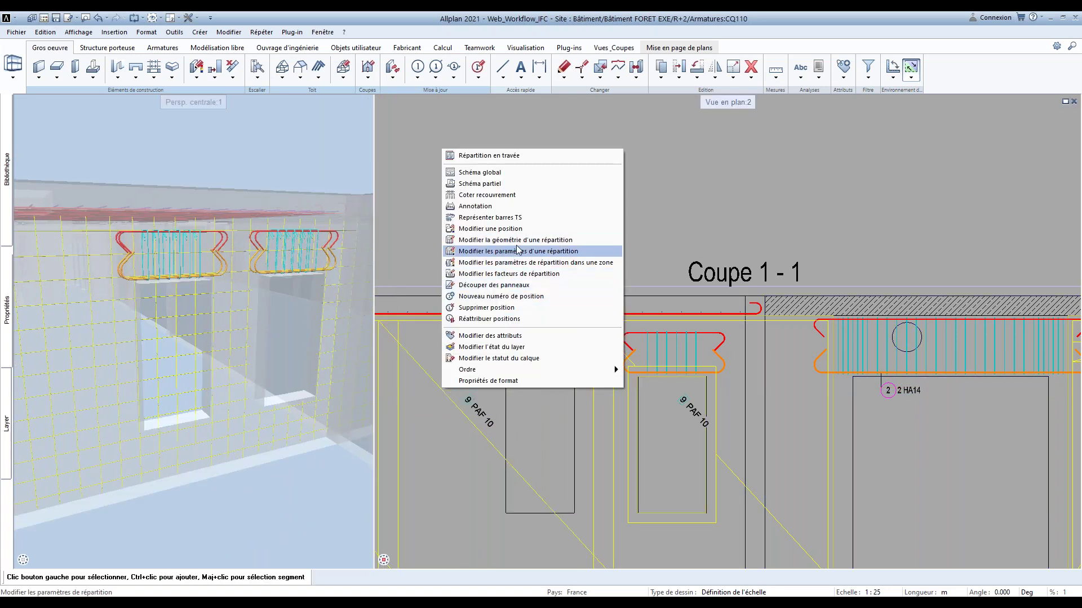
left_click(517, 251)
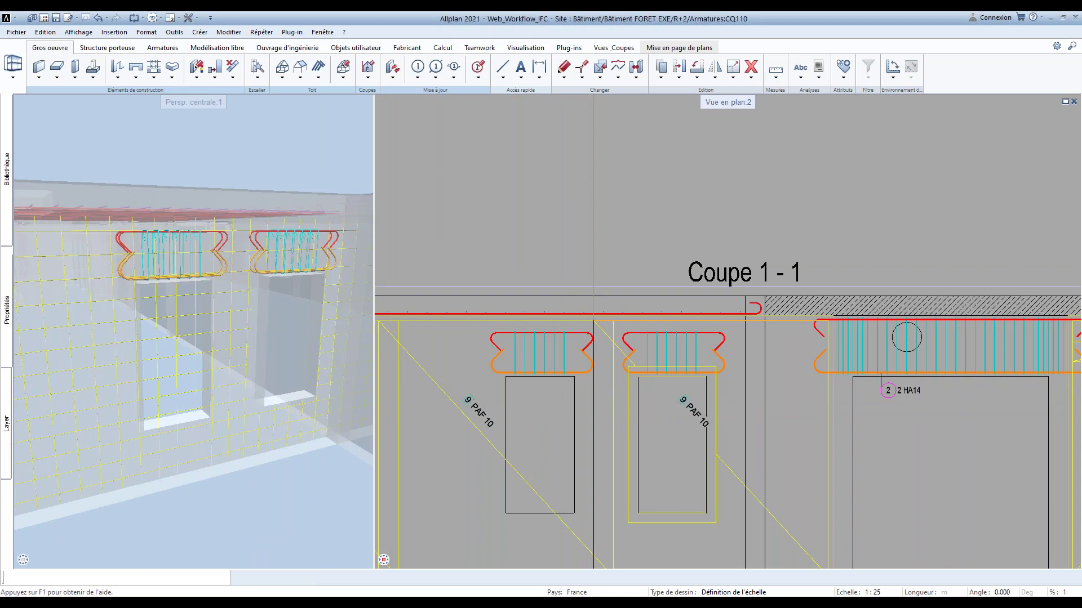
left_click(445, 394)
scroll(317, 272, "down", 3)
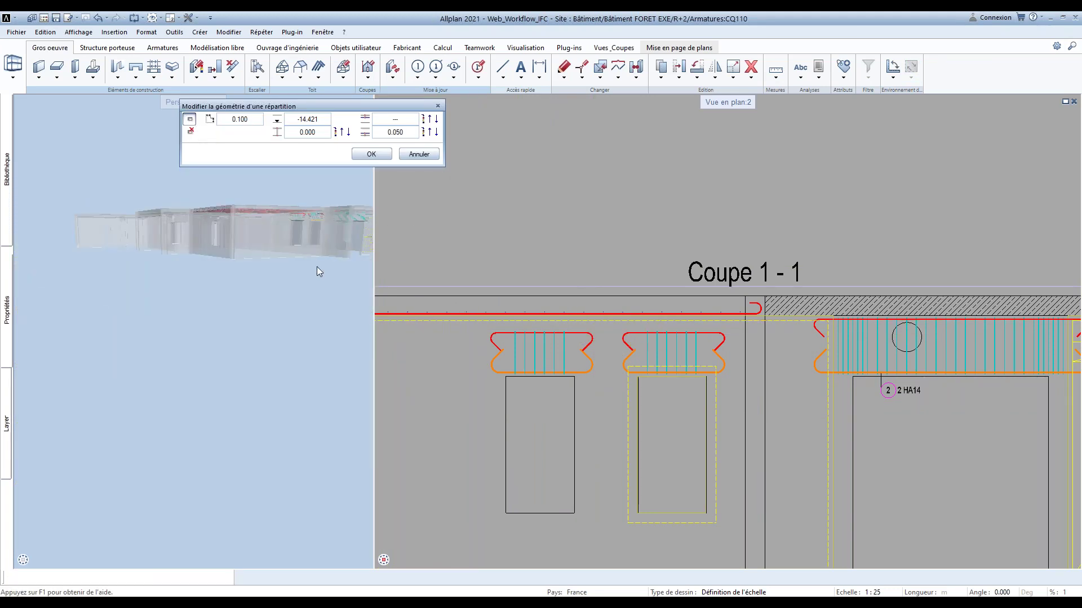
scroll(316, 271, "up", 3)
middle_click_drag(316, 272, 290, 190, "shift")
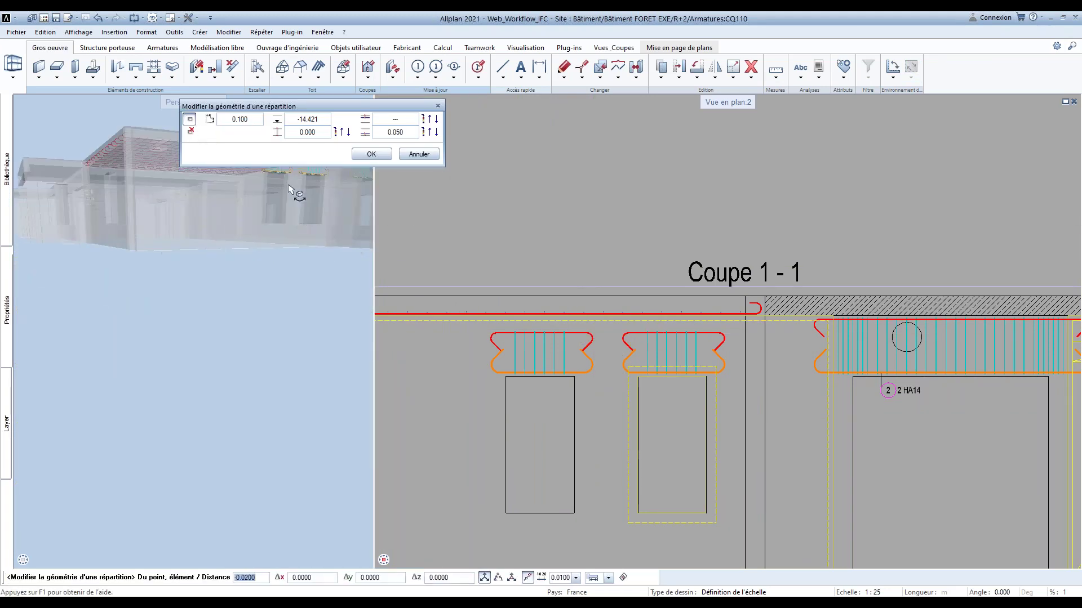
left_click(497, 367)
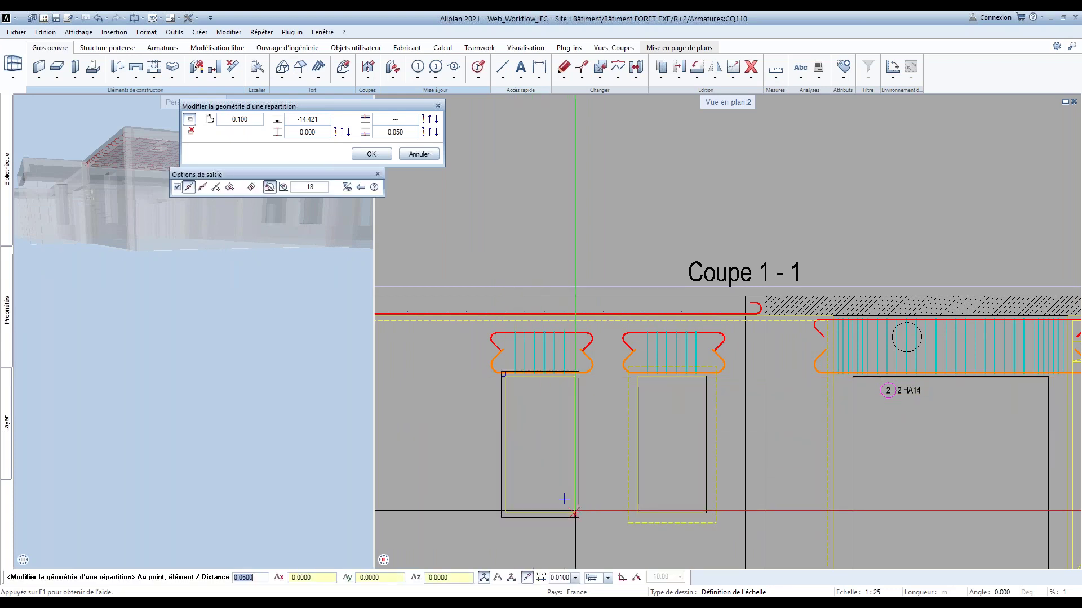
left_click(597, 456)
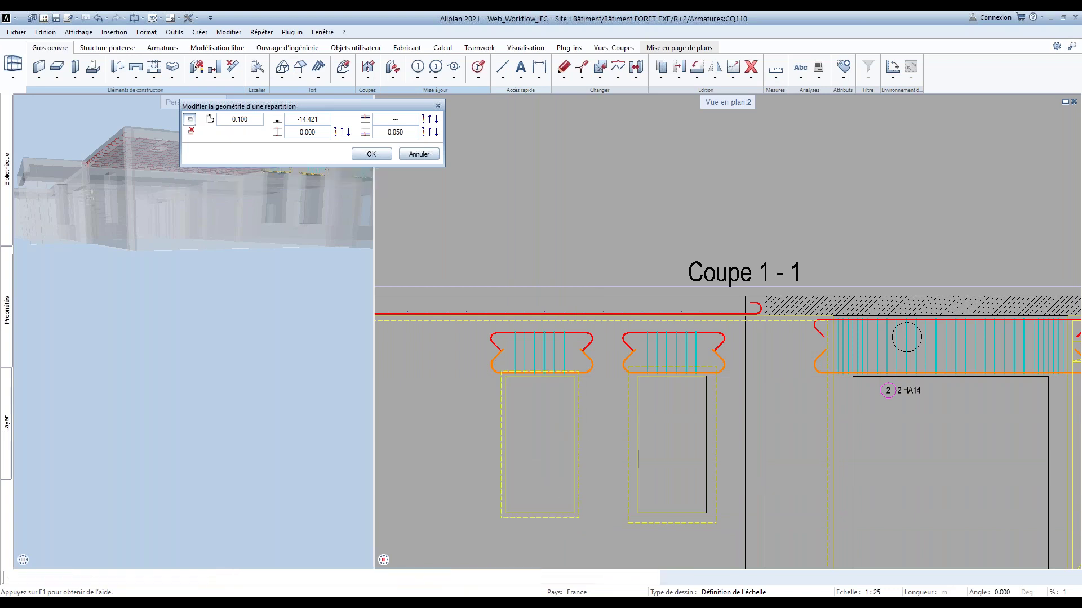
left_click(374, 151)
left_click(488, 156)
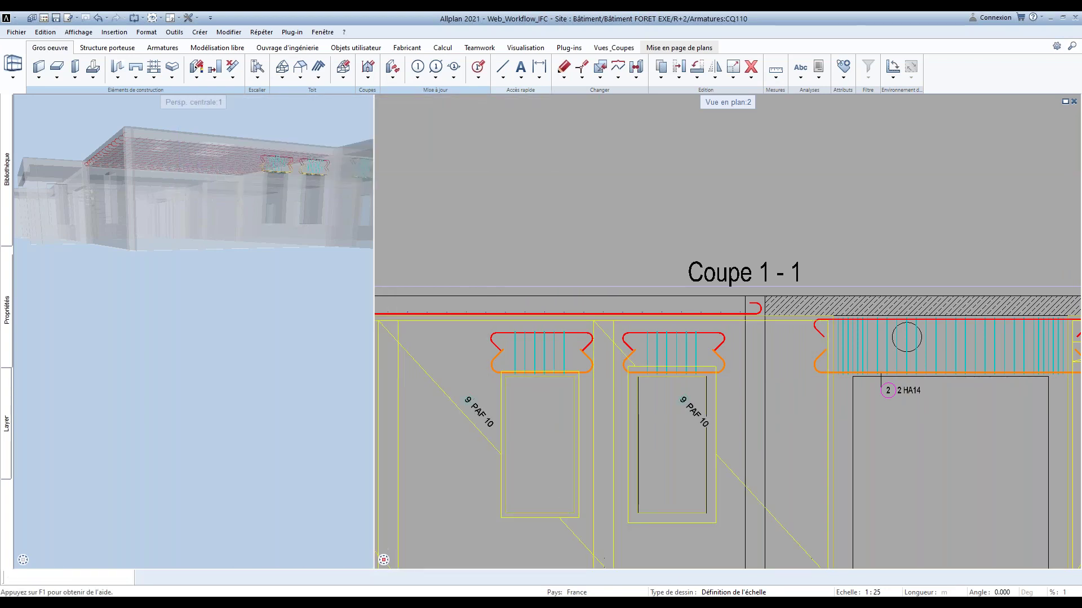
Examine the adapted reinforcement around the windows and slab openings in the perspective view, the sections and the plan
middle_click_drag(321, 222, 157, 197, "shift")
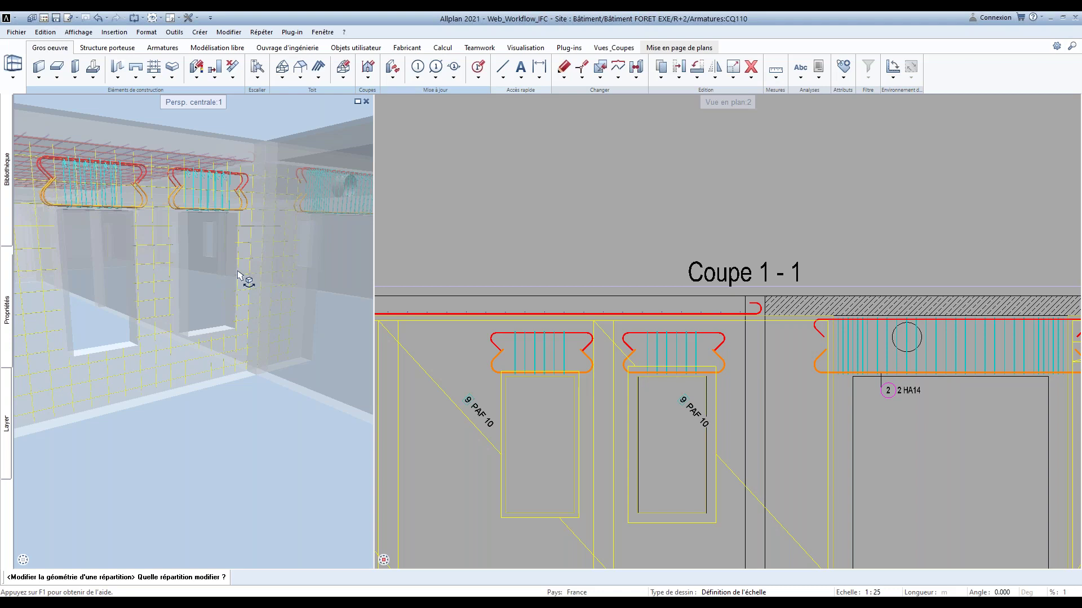
scroll(583, 336, "down", 5)
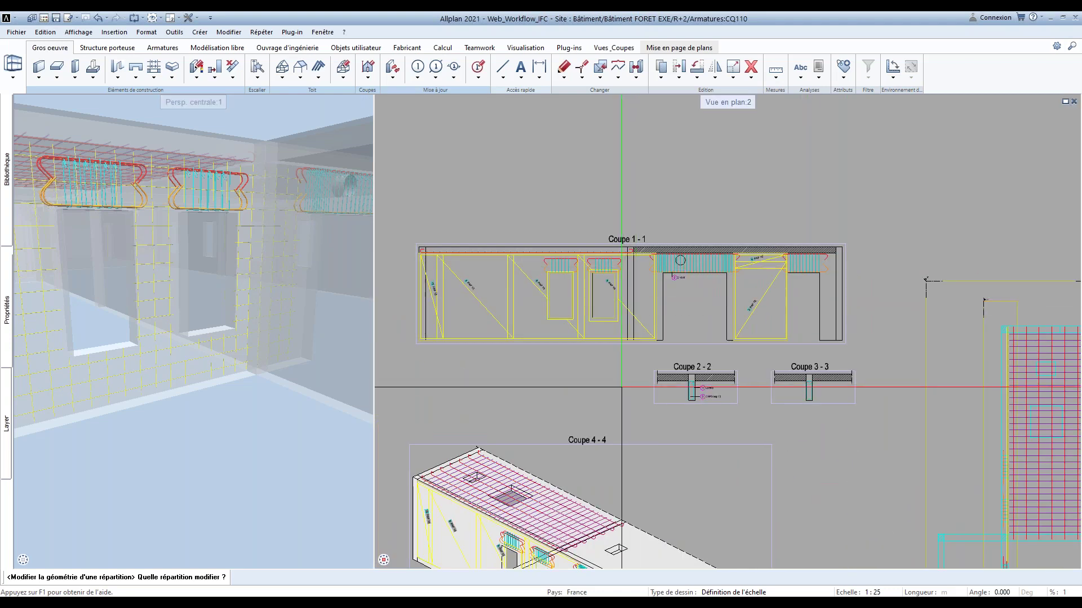
scroll(581, 327, "down", 6)
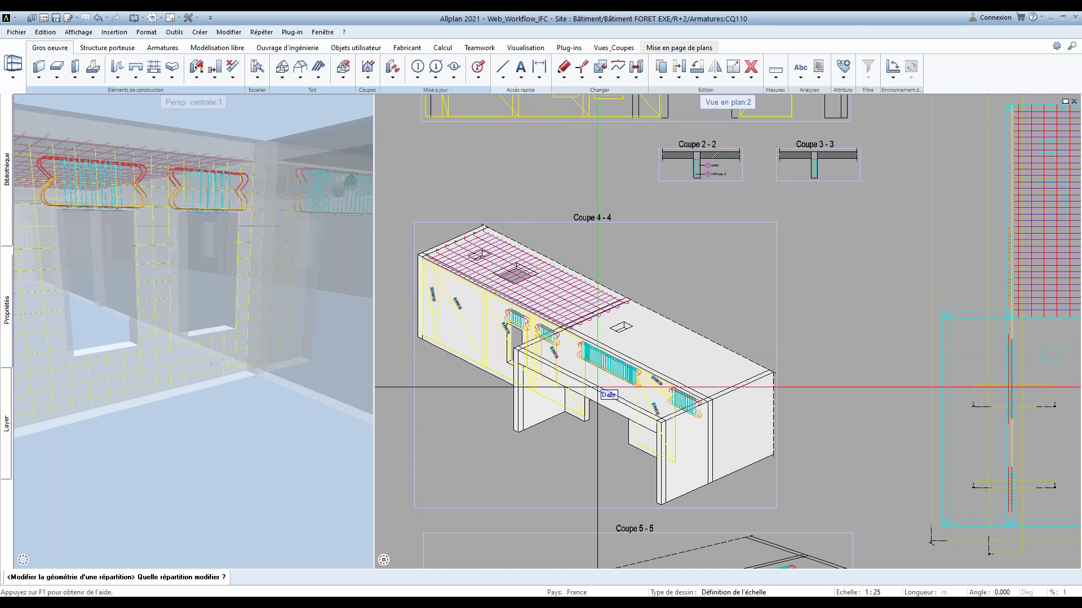
scroll(574, 306, "down", 4)
middle_click_drag(186, 293, 195, 327, "shift")
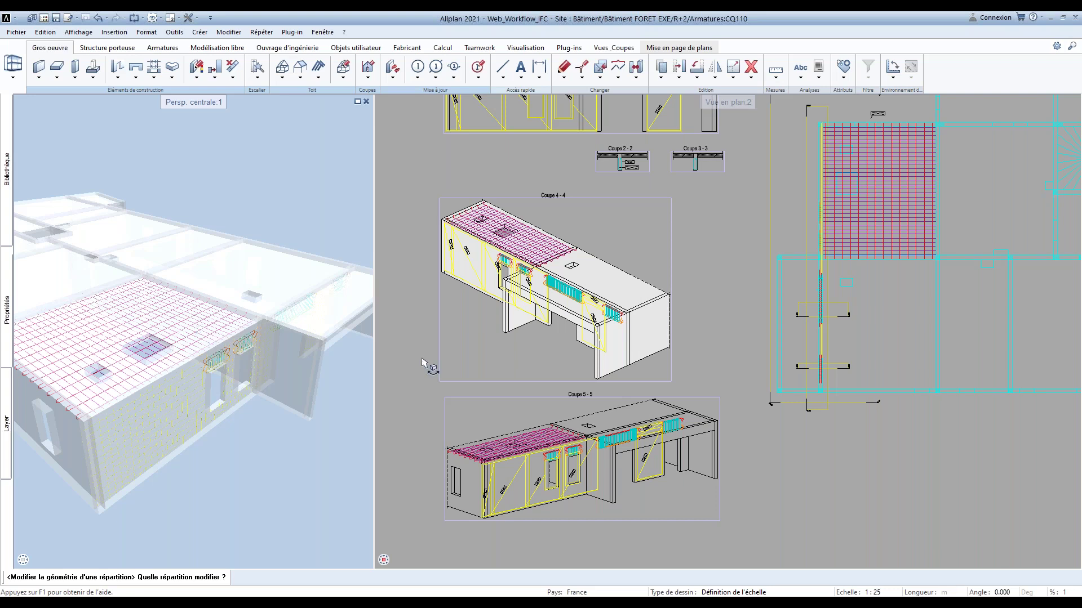
scroll(758, 207, "up", 3)
scroll(759, 207, "up", 3)
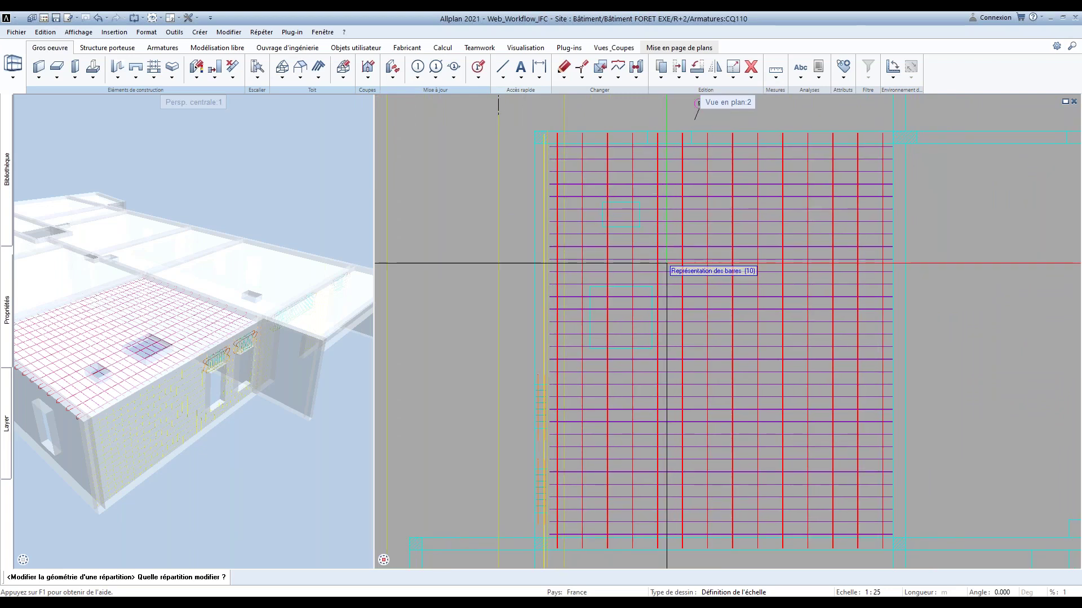
Set the spacing of the slab's 12 mm bars that run vertically in the plan view to 0.5 m
left_click(642, 253)
left_click(620, 336)
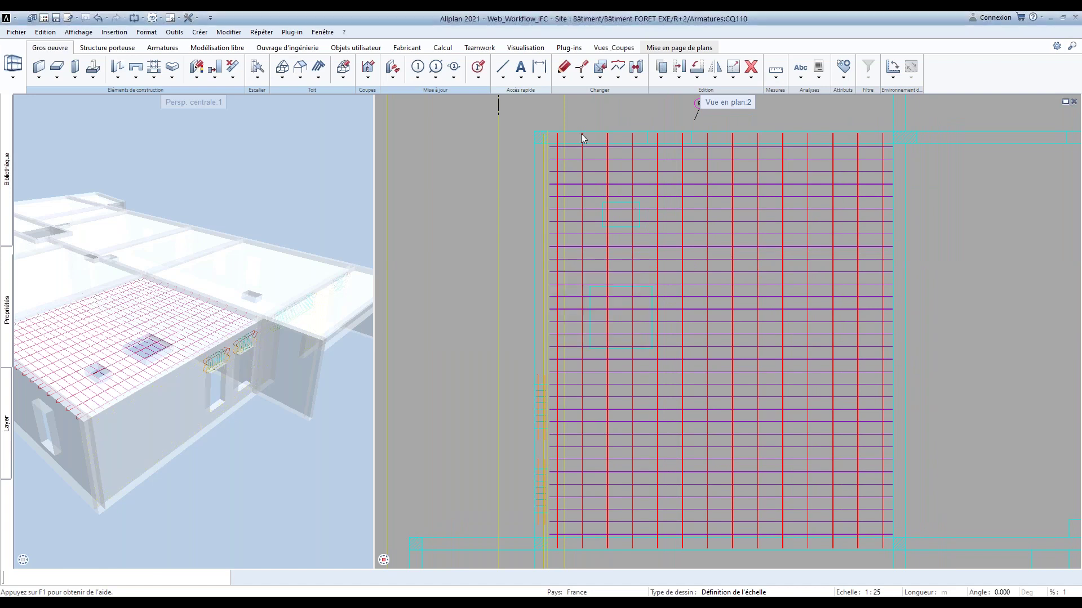
left_click(564, 67)
left_click(731, 238)
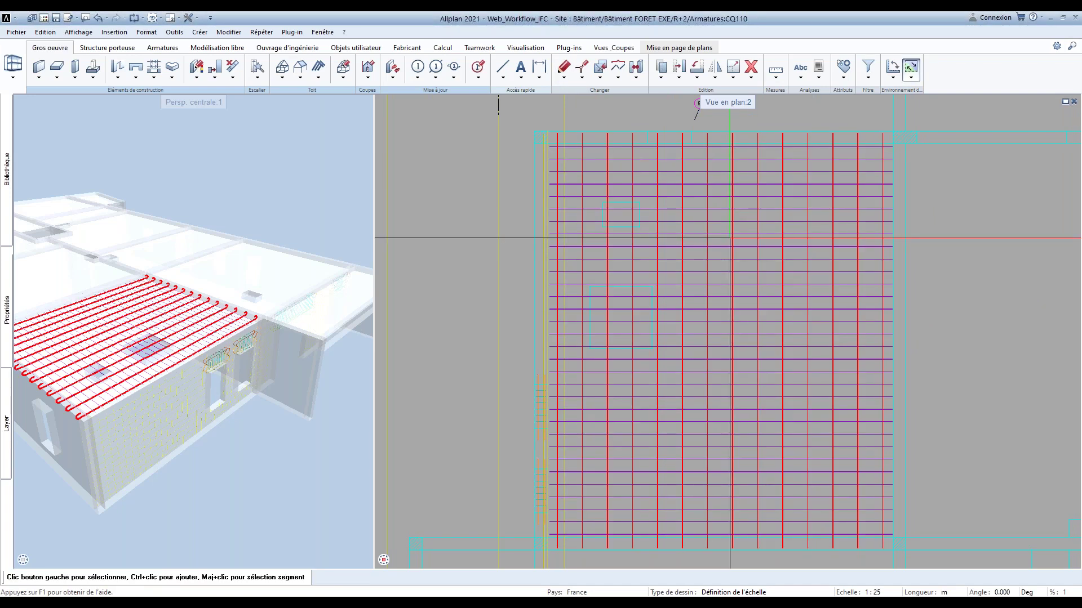
scroll(716, 285, "down", 1)
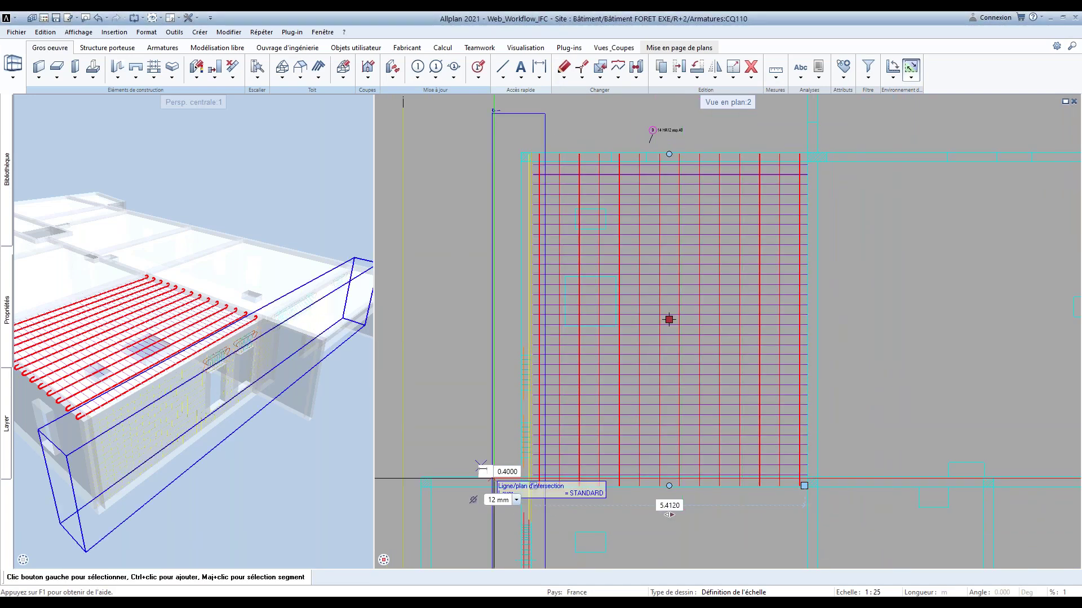
left_click(513, 472)
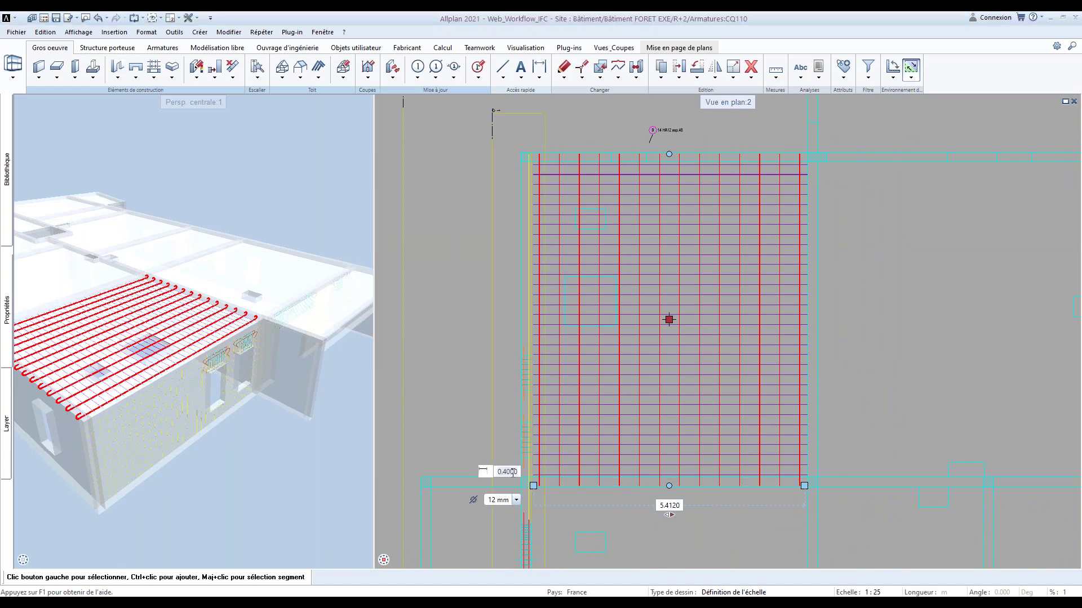
type("0.5")
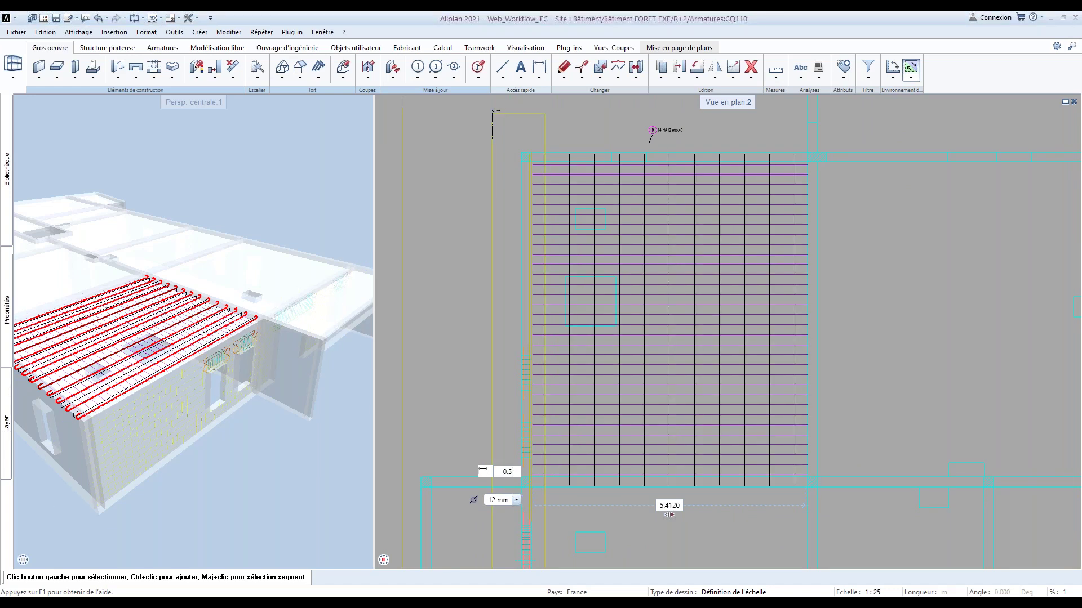
key("Return")
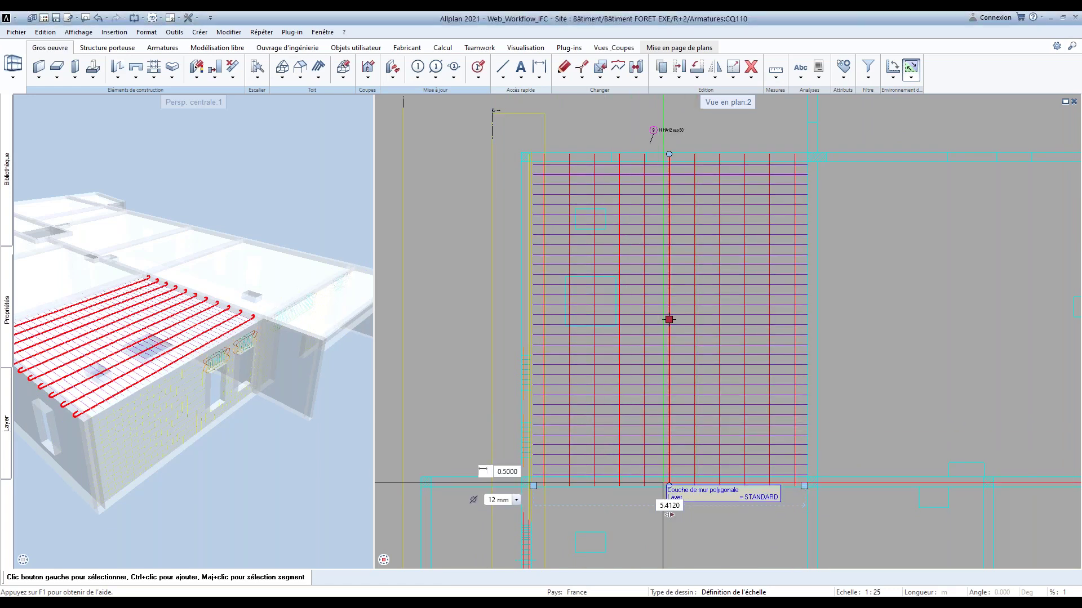
left_click(669, 319)
Set up the Dissocier des barres command in overlap mode, with a polyline as the entry mode for the separation line
middle_click_drag(111, 362, 151, 374)
middle_click_drag(633, 297, 589, 314)
scroll(588, 313, "up", 2)
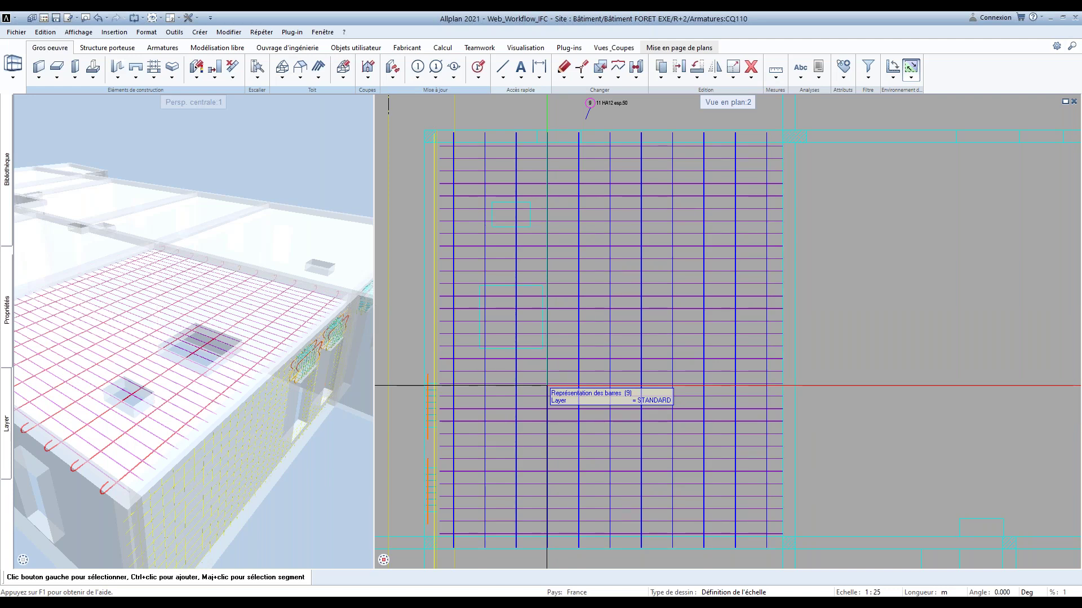
left_click(521, 210)
left_click(162, 48)
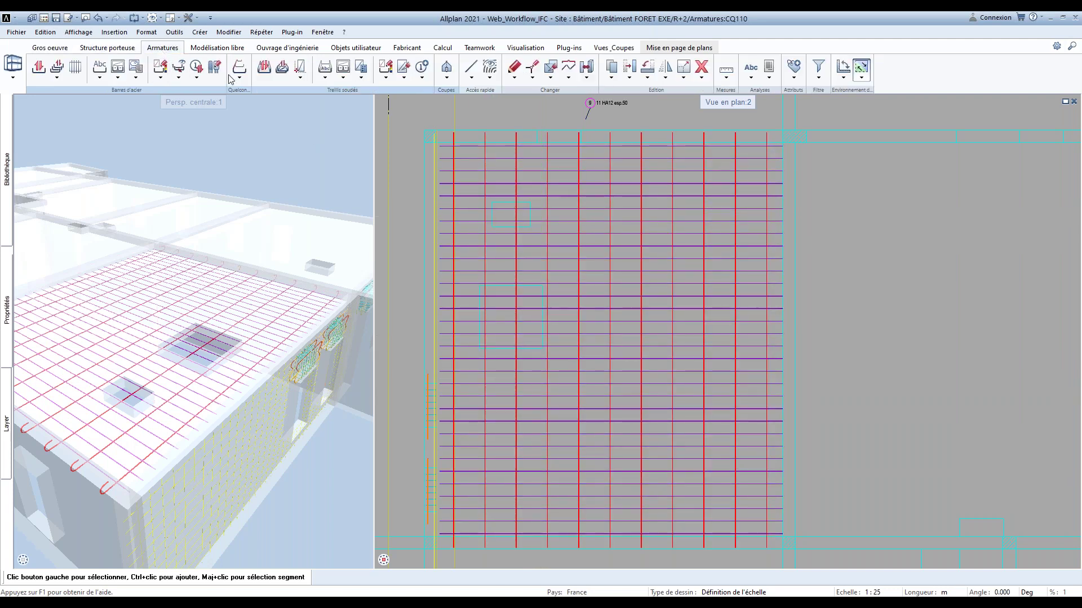
left_click(161, 79)
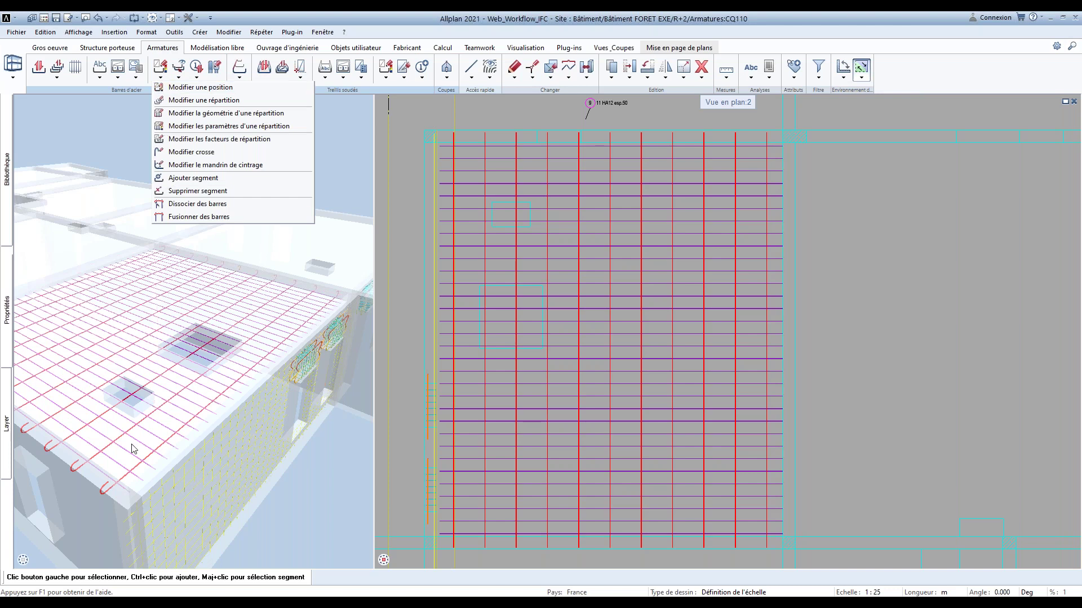
left_click(337, 484)
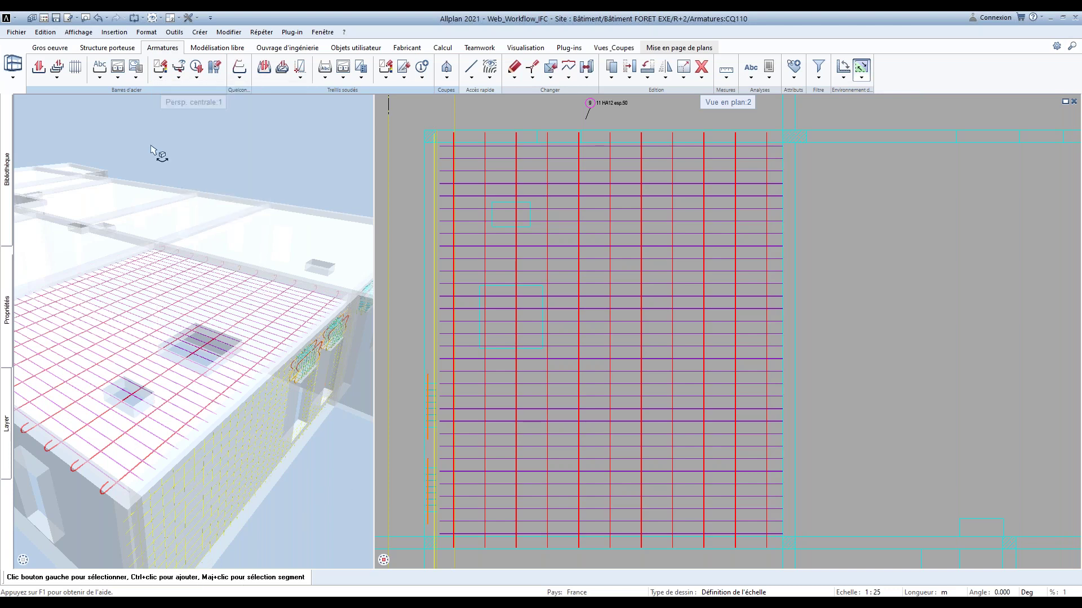
left_click(161, 78)
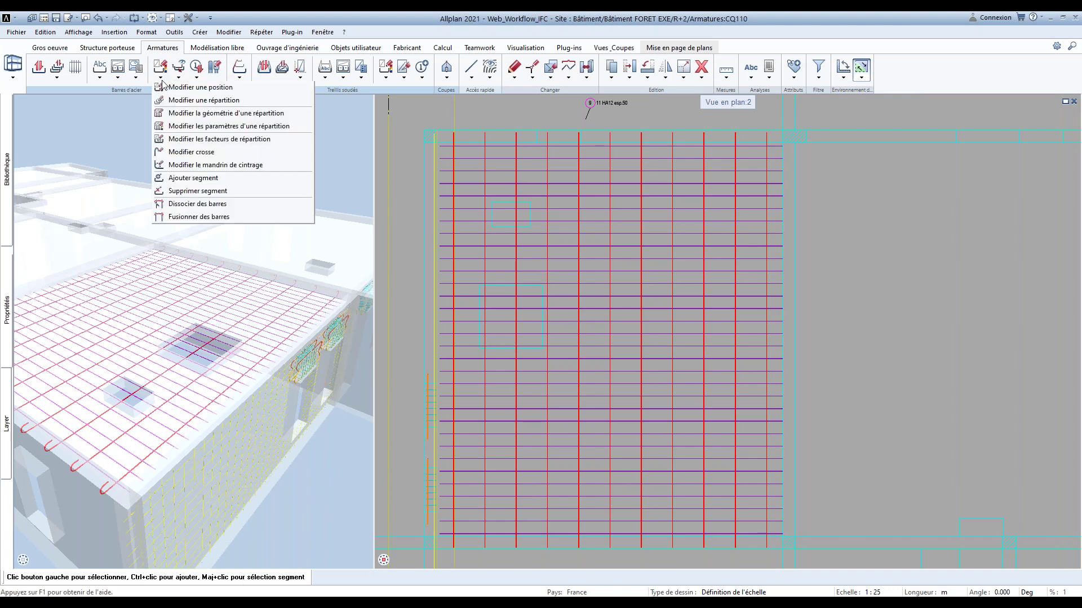
left_click(226, 204)
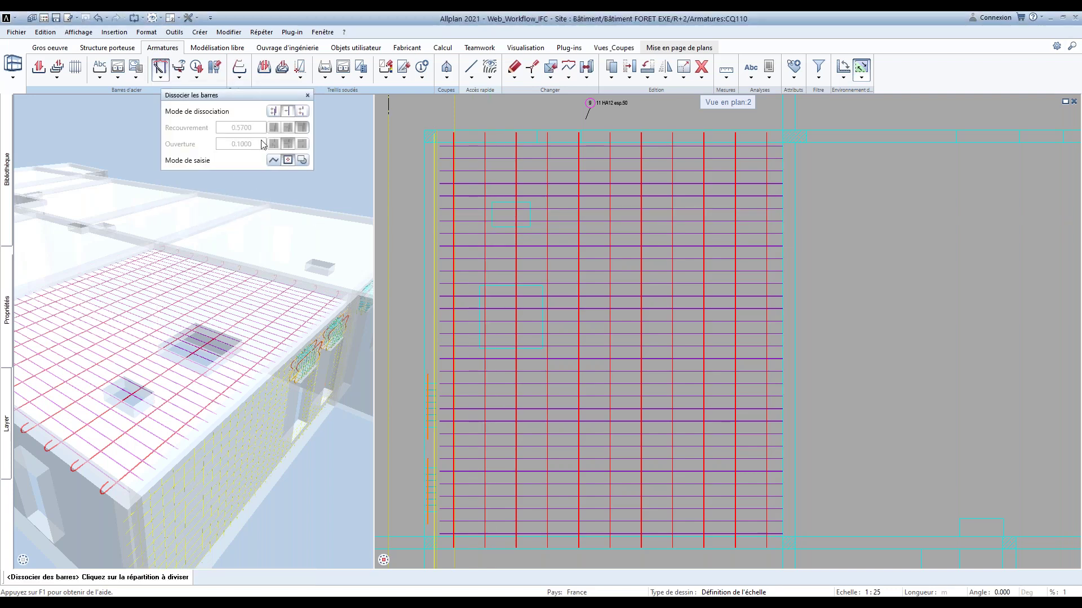
left_click_drag(258, 101, 258, 127)
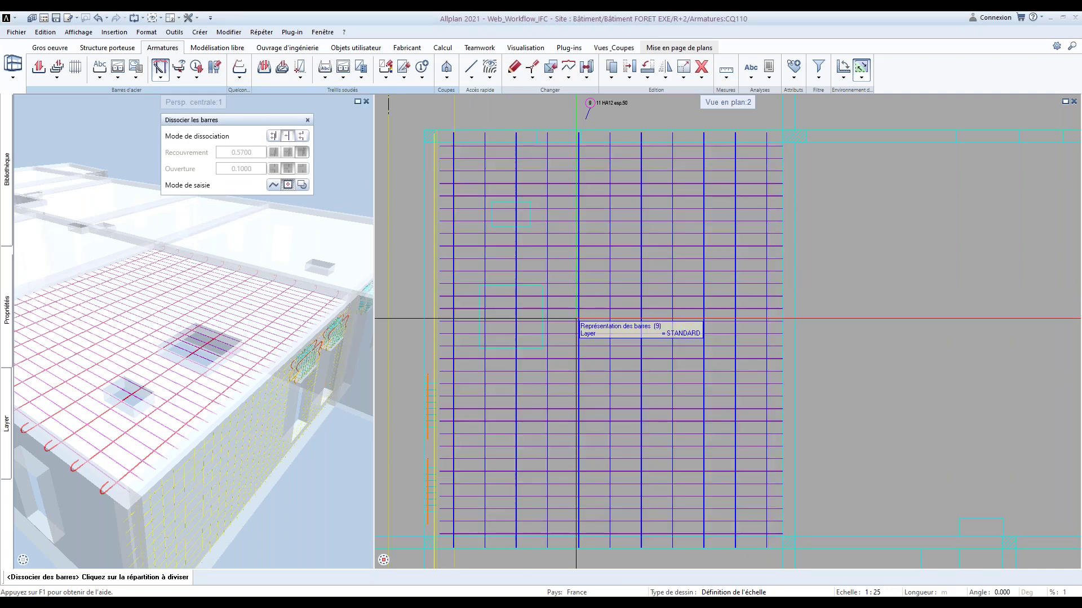
middle_click_drag(620, 297, 536, 276)
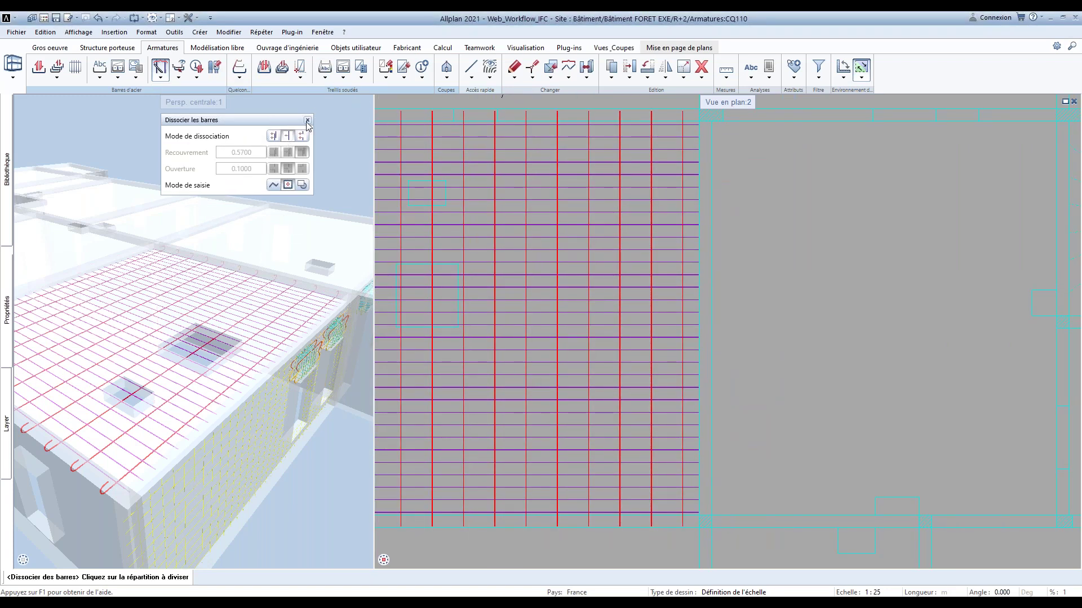
left_click(274, 137)
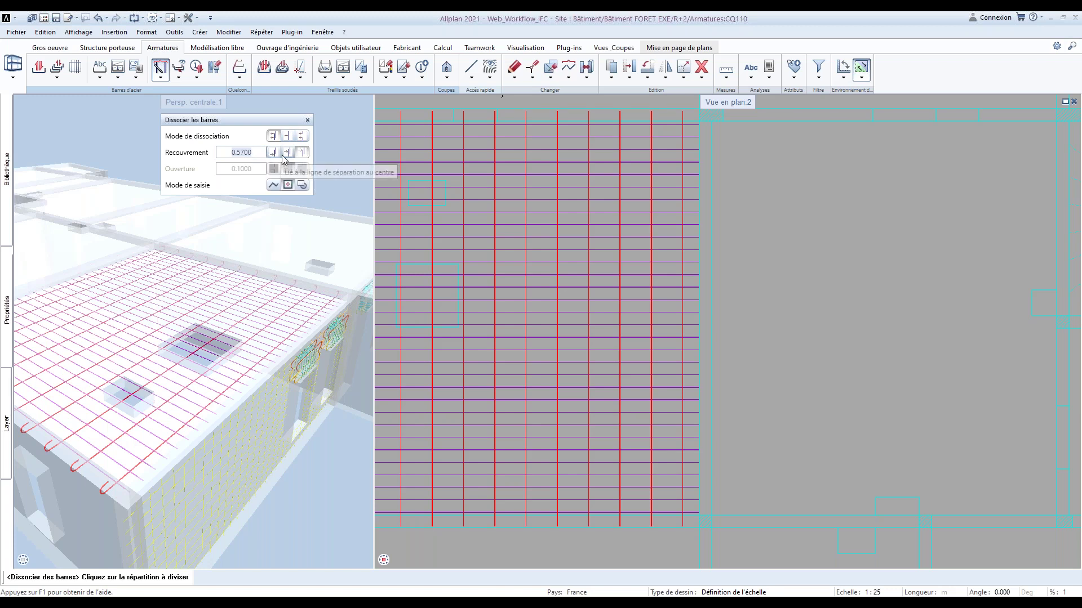
left_click(275, 185)
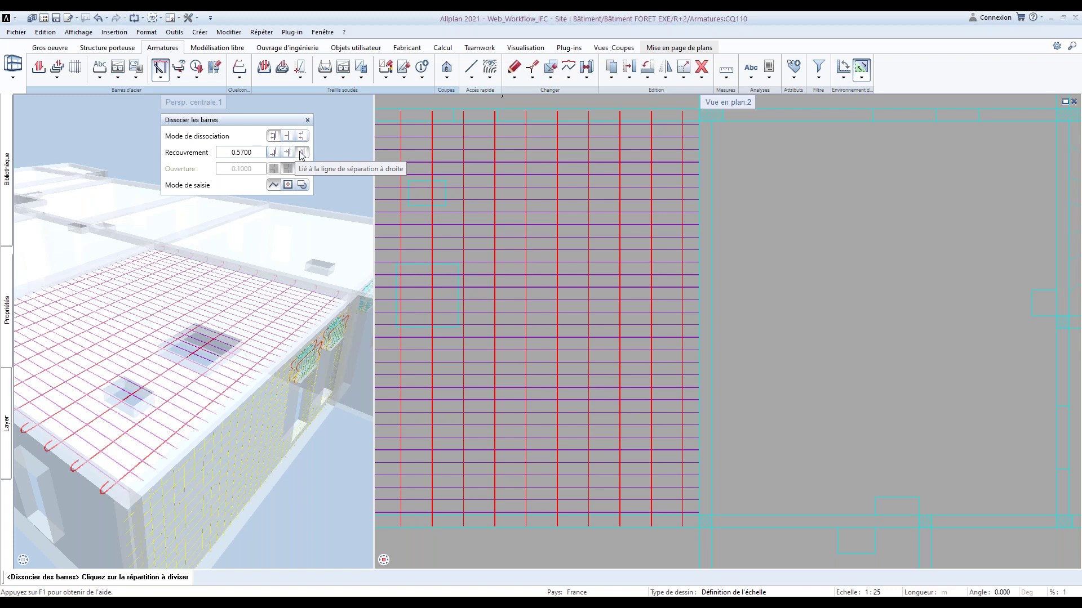
left_click(302, 153)
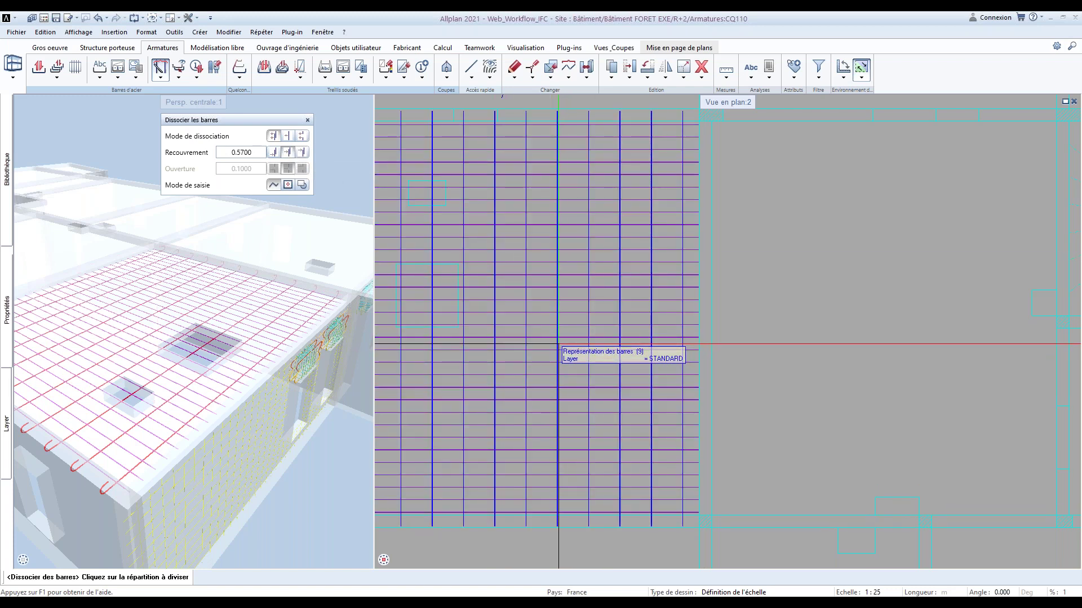
Split the slab's vertical bars in plan with a horizontal separation line running from the large opening's right edge past the slab's right edge
left_click(558, 344)
middle_click_drag(561, 356, 515, 352)
scroll(424, 305, "up", 2)
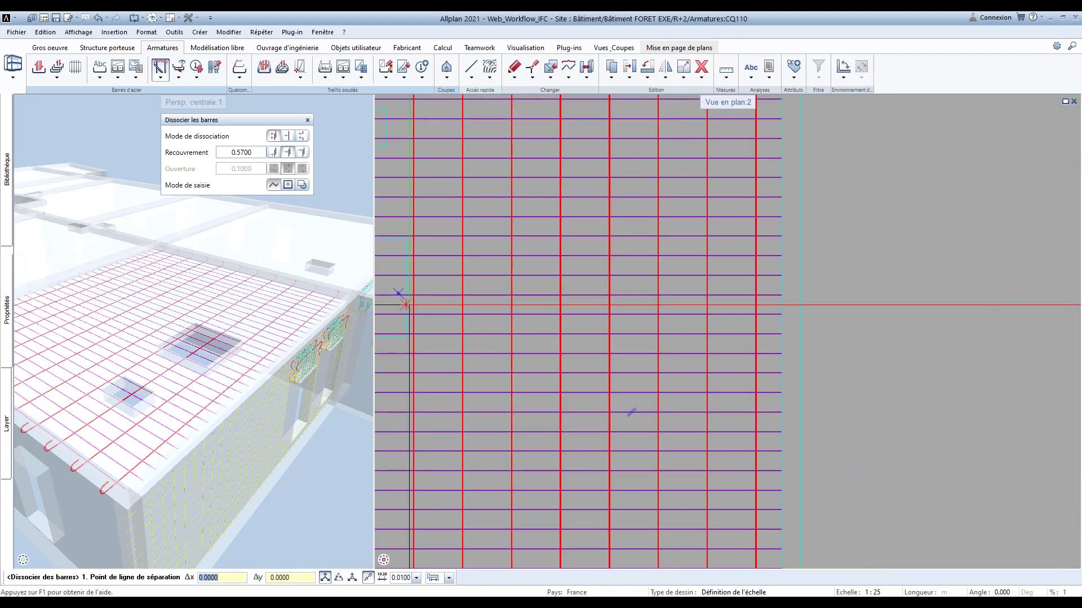
left_click(413, 315)
left_click(762, 306)
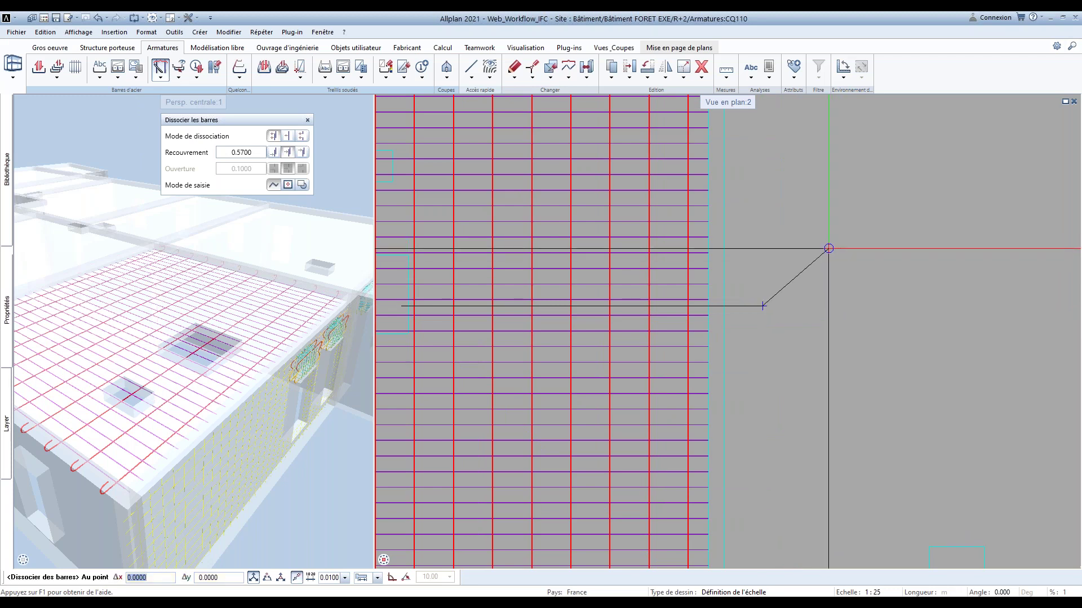
key("Escape")
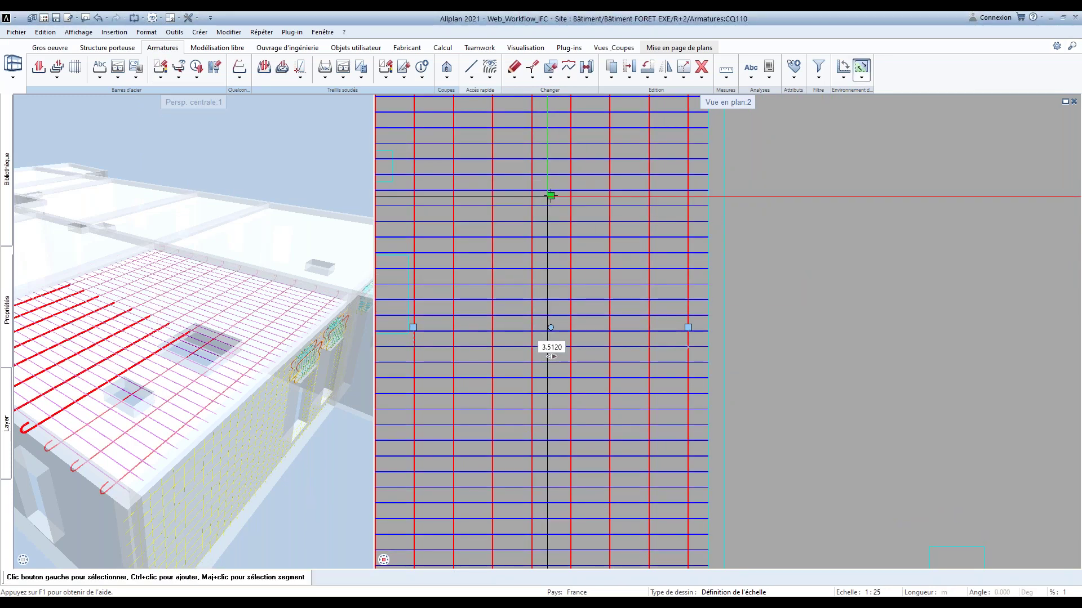
Move the upper group of split bars slightly sideways so they lie beside the lower bars along the lap
left_click(630, 69)
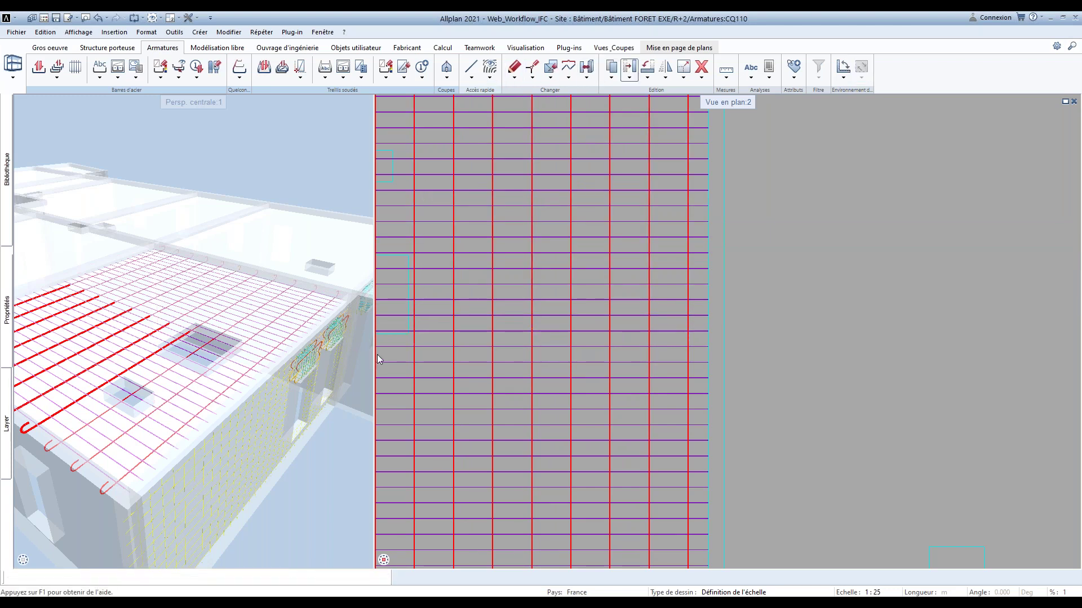
scroll(423, 316, "up", 5)
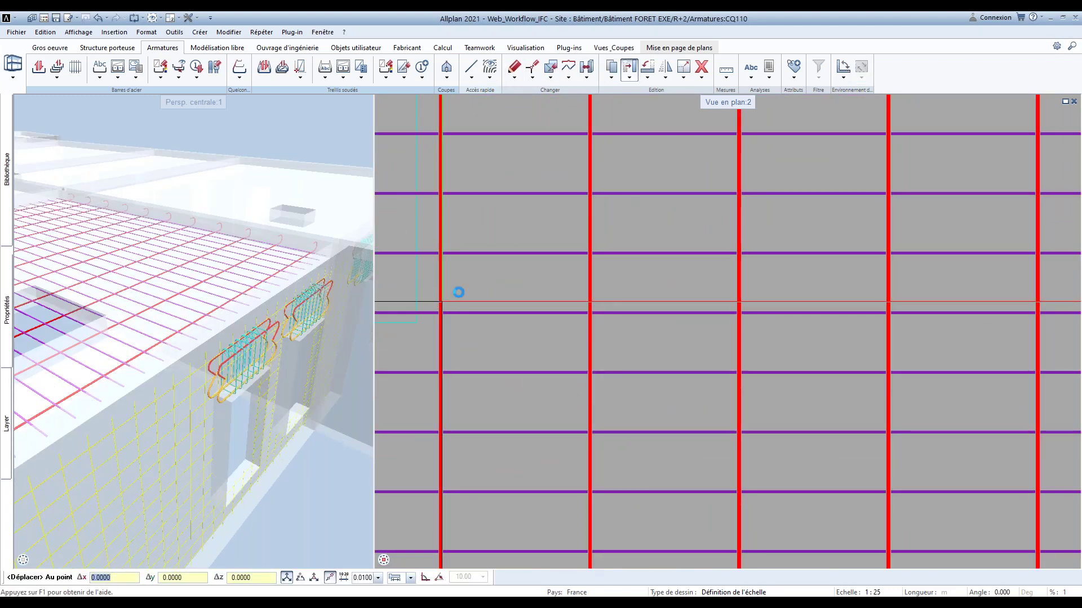
left_click(442, 302)
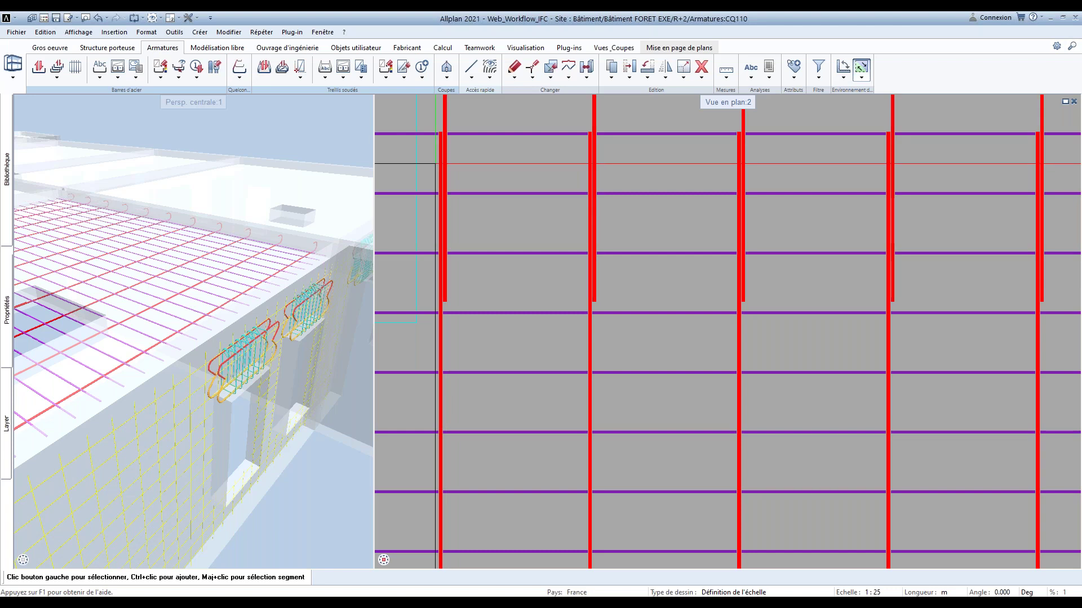
Examine the bar laps in the perspective view and the plan, undoing and redoing the split and the move for comparison
middle_click_drag(490, 226, 515, 237)
middle_click_drag(184, 296, 212, 324)
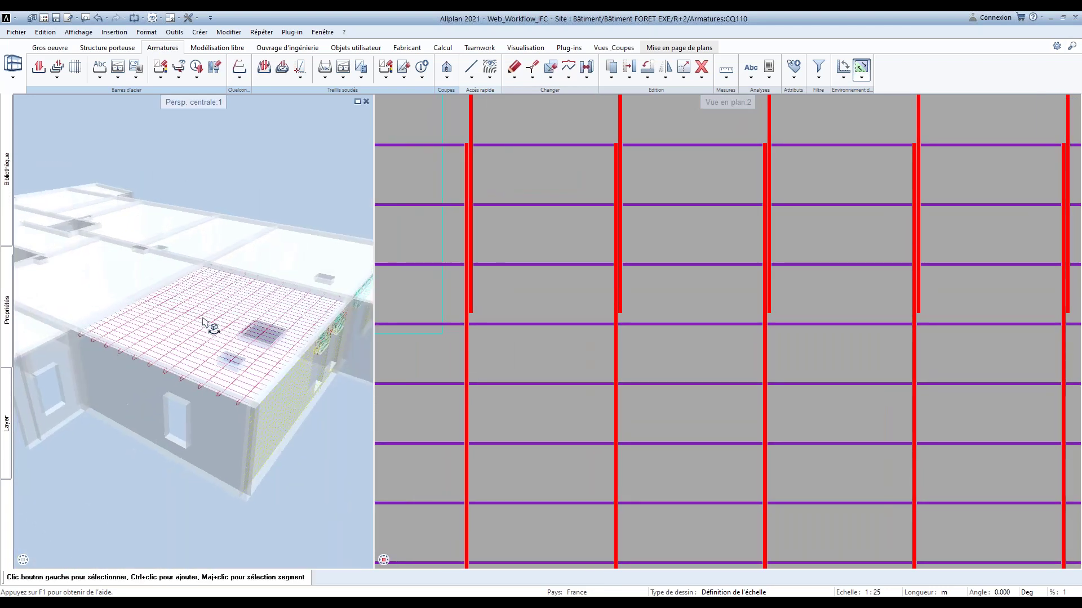
scroll(236, 329, "up", 6)
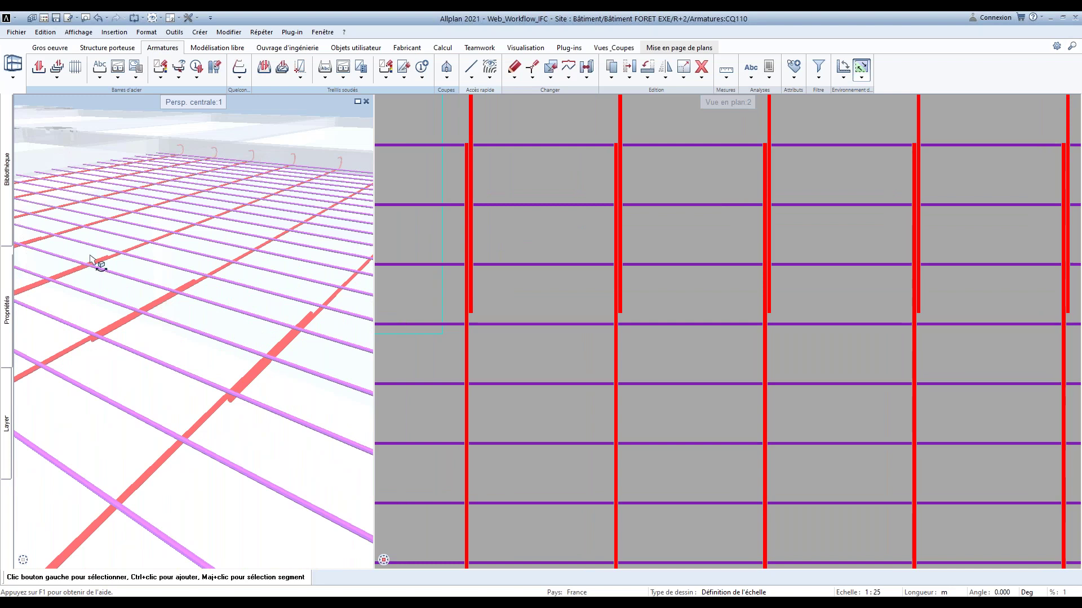
scroll(524, 297, "down", 6)
middle_click_drag(522, 297, 509, 306)
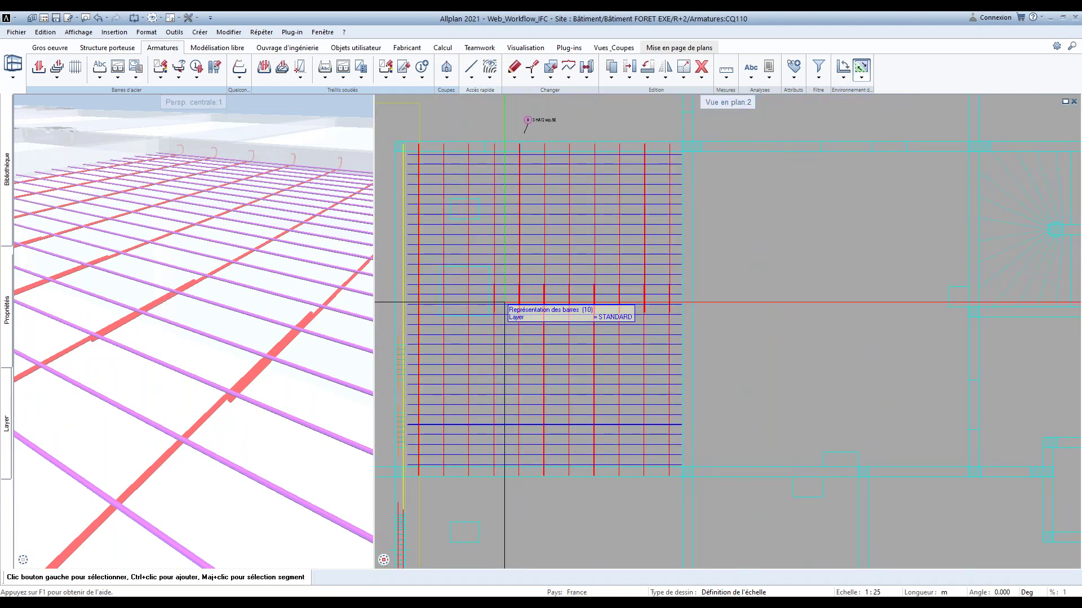
left_click(96, 18)
left_click(97, 18)
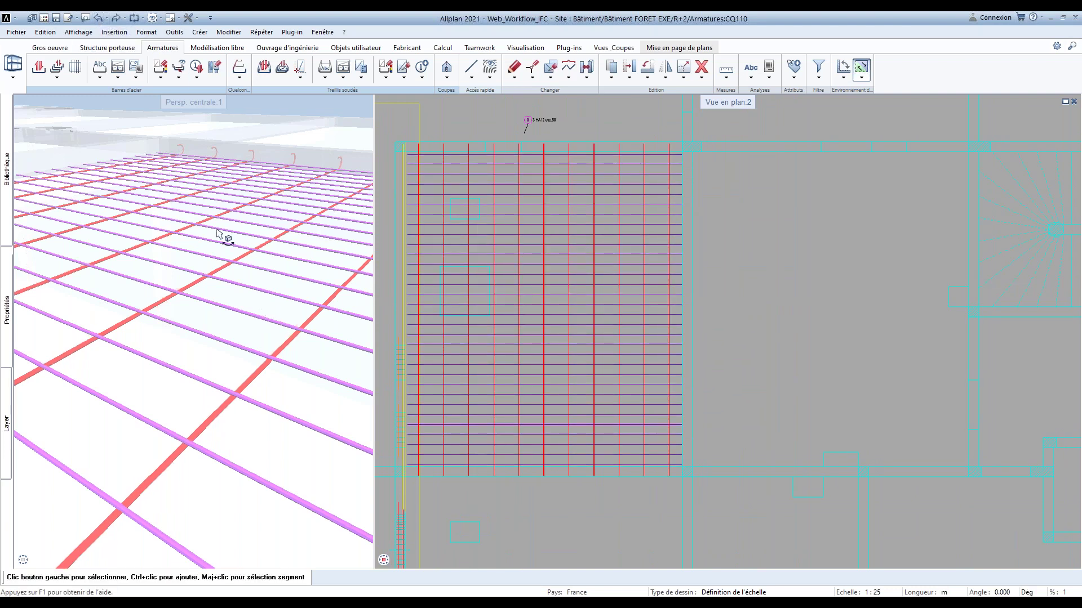
left_click(116, 19)
left_click(115, 19)
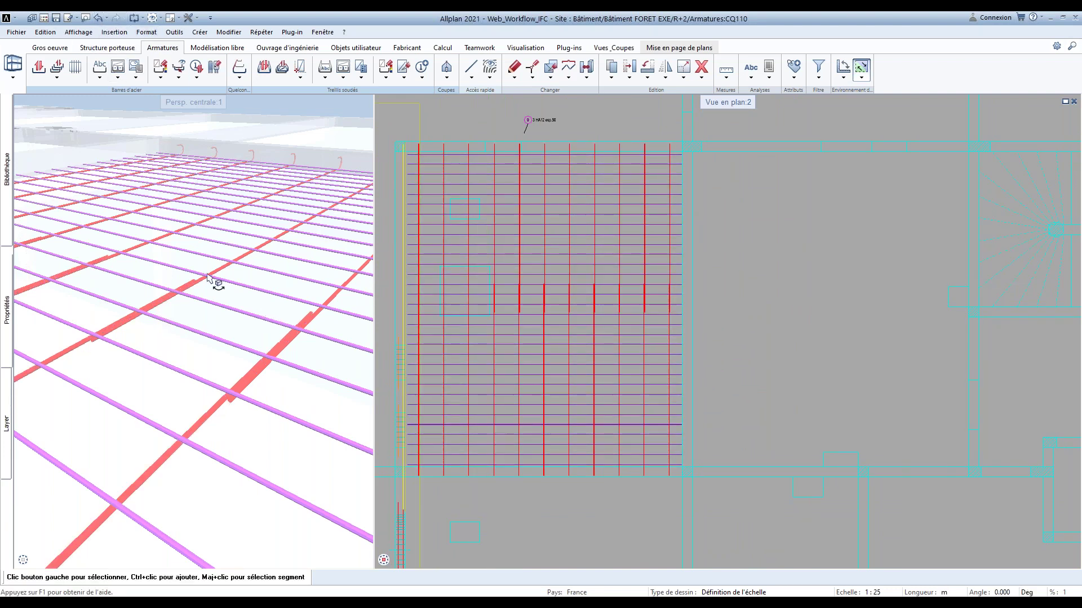
middle_click(214, 283)
scroll(209, 281, "up", 3)
middle_click_drag(172, 328, 182, 148)
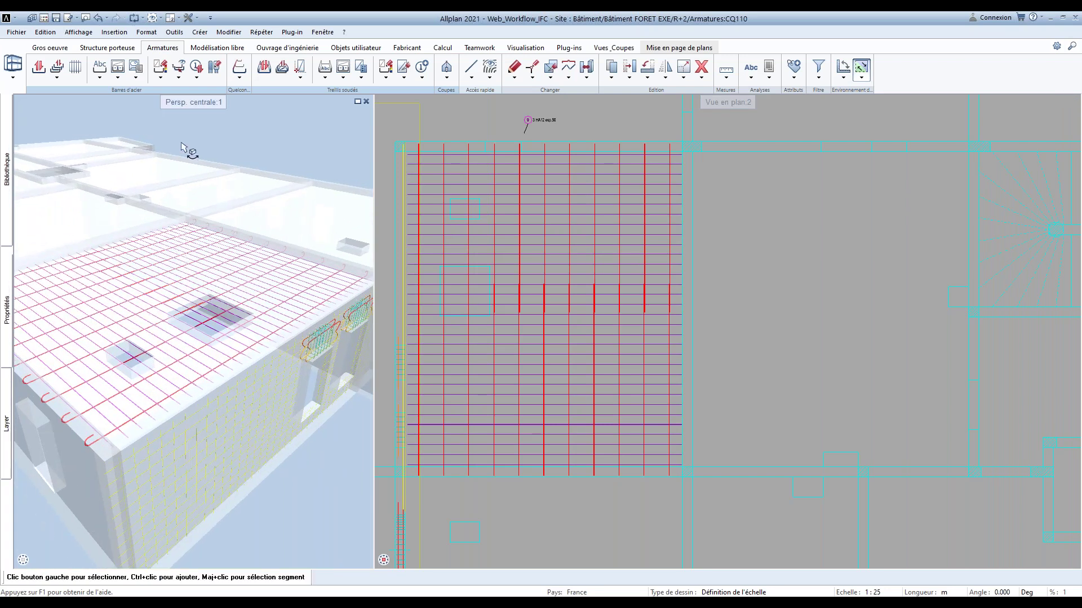
Set up the Dissocier des barres command with area entry for the separation and a plain cut mode without overlap or gap
left_click(167, 79)
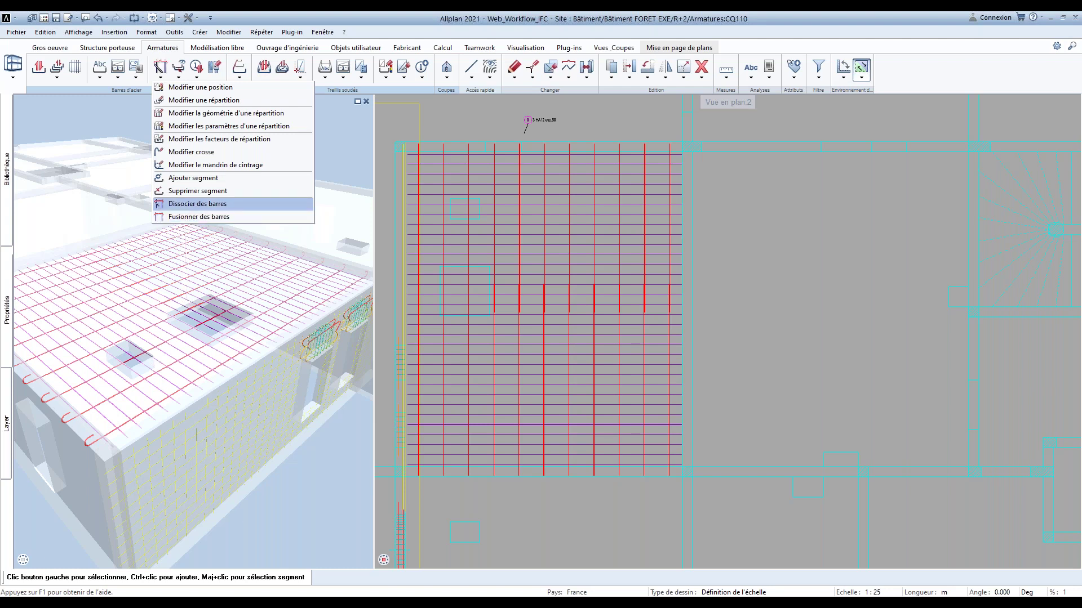
left_click(197, 203)
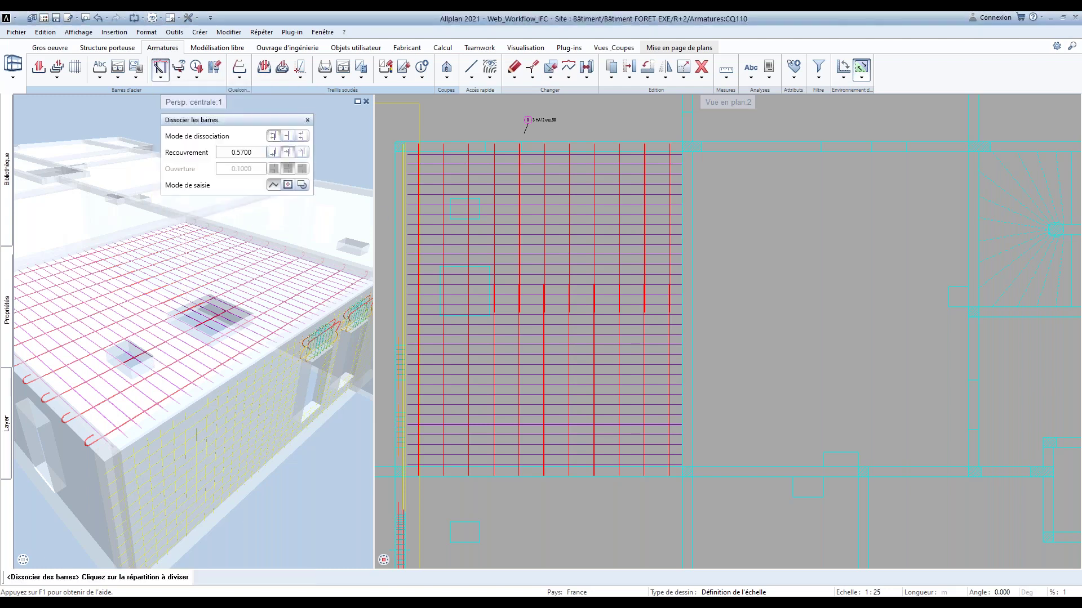
left_click(288, 186)
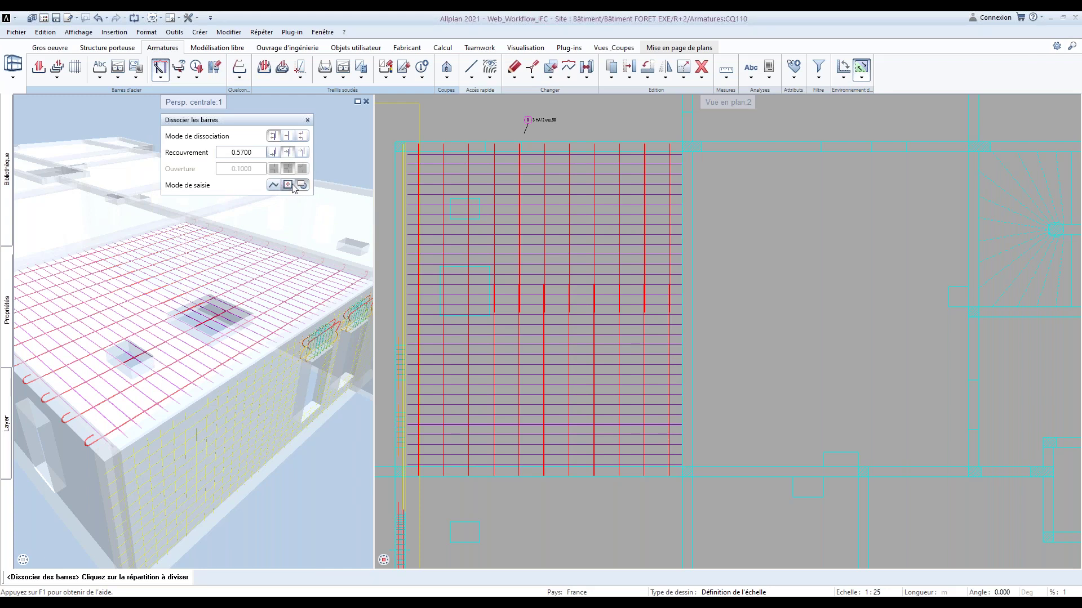
left_click(273, 152)
left_click(287, 137)
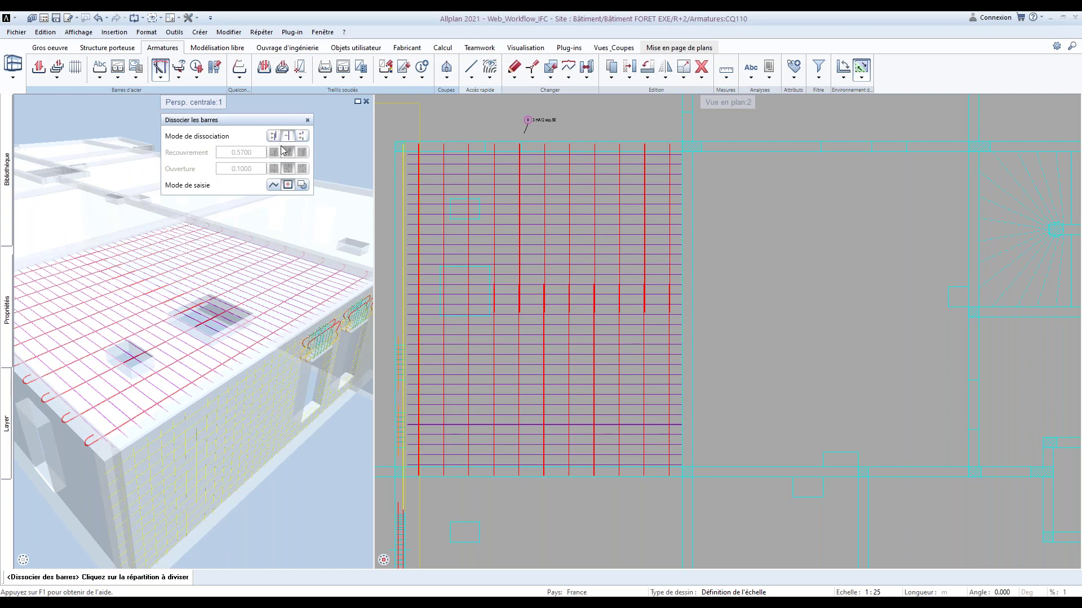
left_click(304, 137)
Try cutting the slab's bars exactly along the small opening's outline in plan, and undo the cut
scroll(552, 248, "up", 3)
left_click_drag(552, 248, 423, 169)
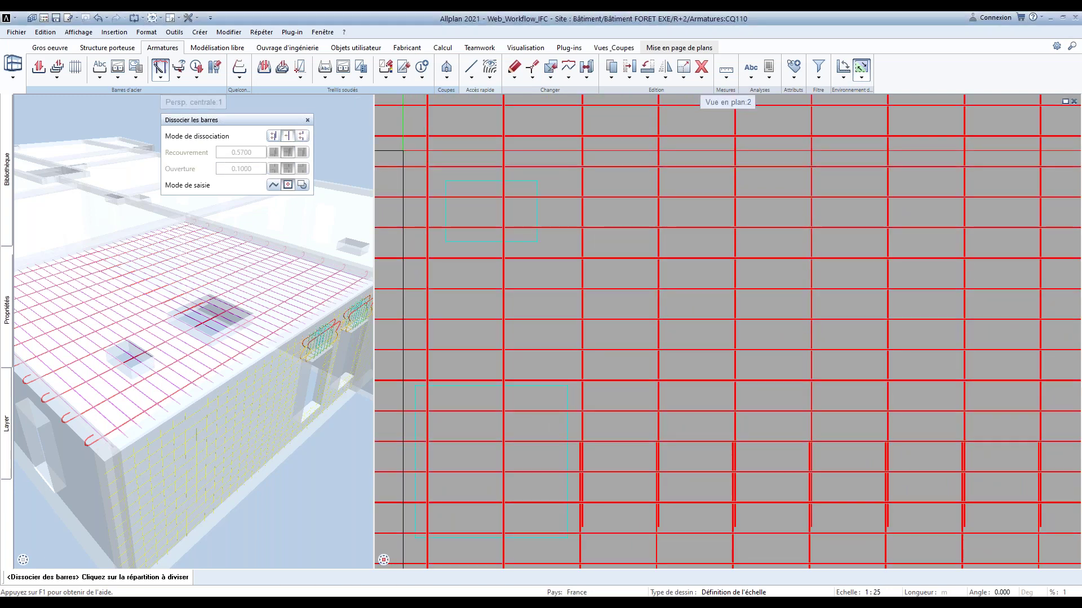
left_click(445, 181)
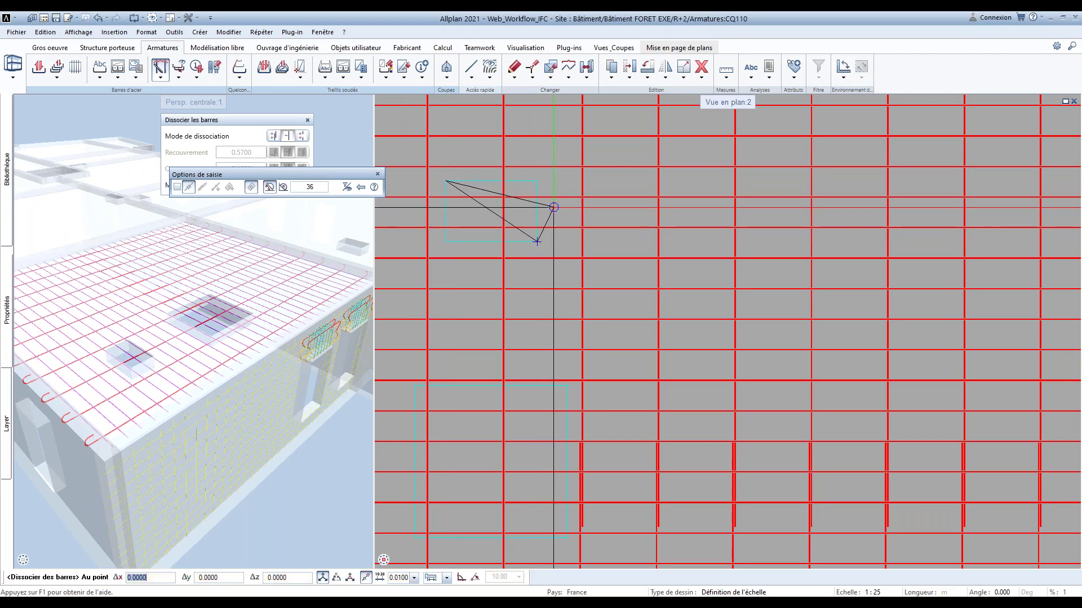
left_click(537, 241)
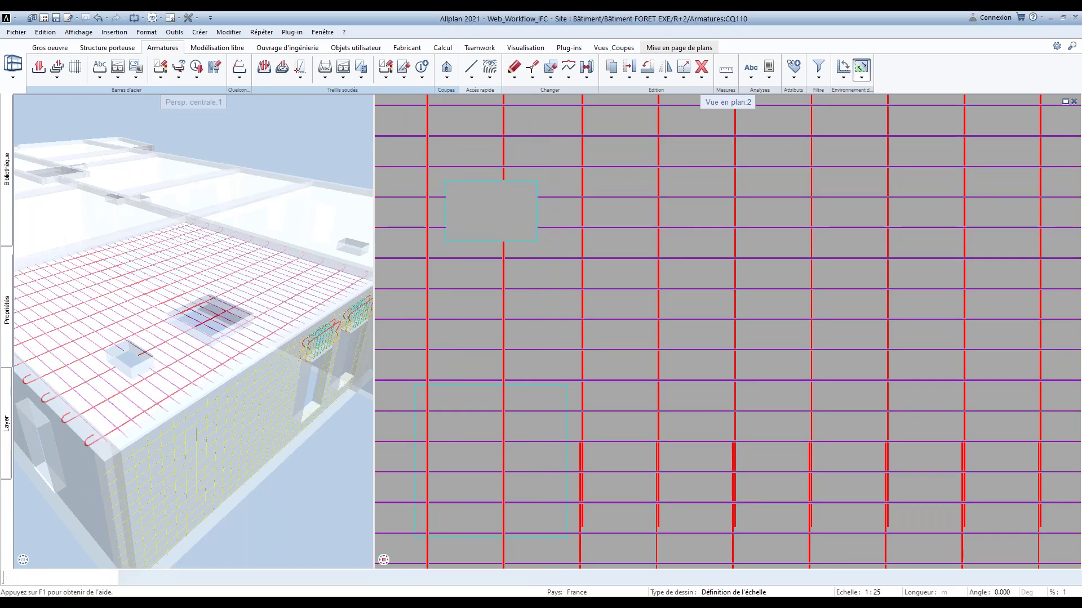
scroll(493, 206, "up", 3)
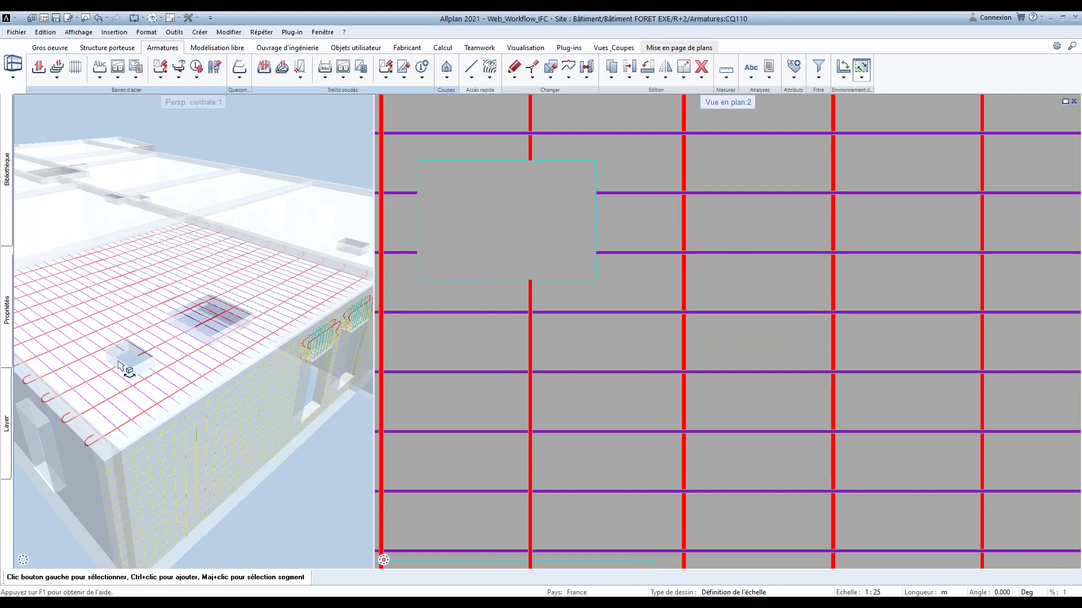
scroll(119, 365, "up", 3)
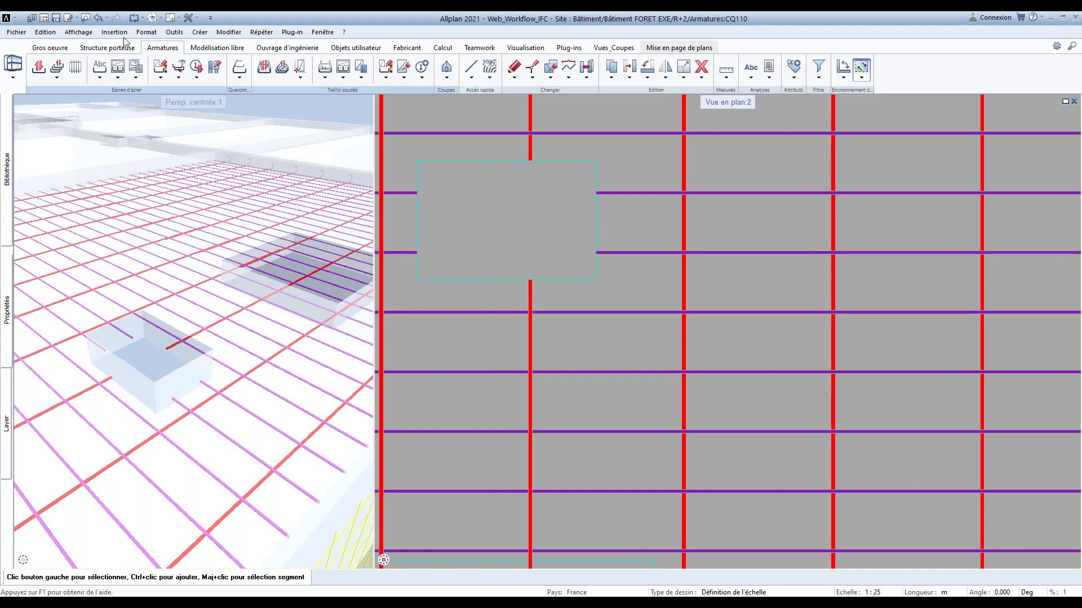
left_click(97, 19)
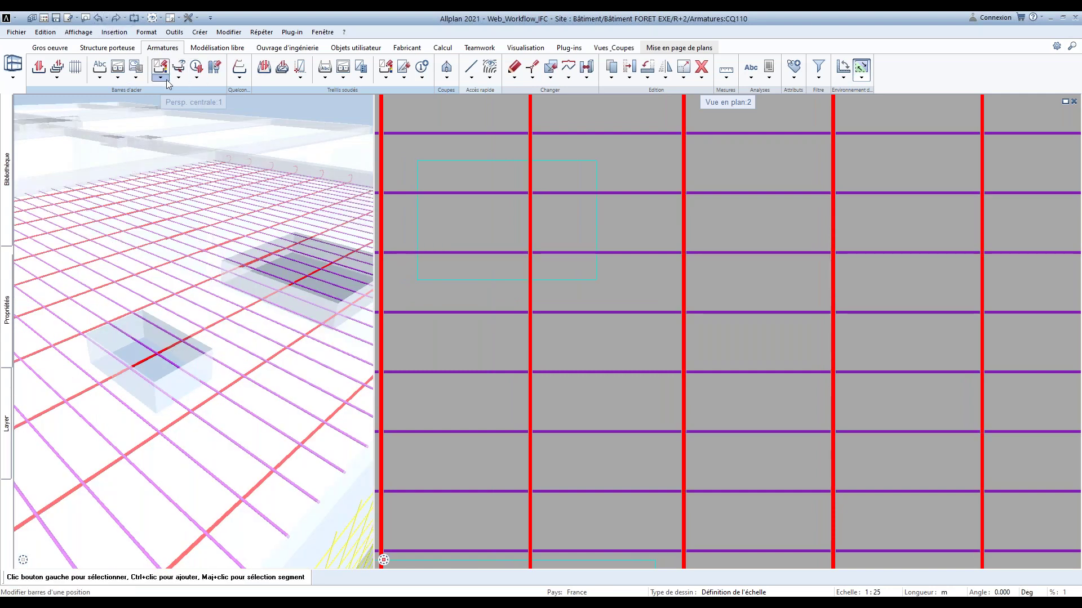
Cut the slab's bars in both directions around the small opening in gap mode, with an opening value of 0.1 m
left_click(162, 78)
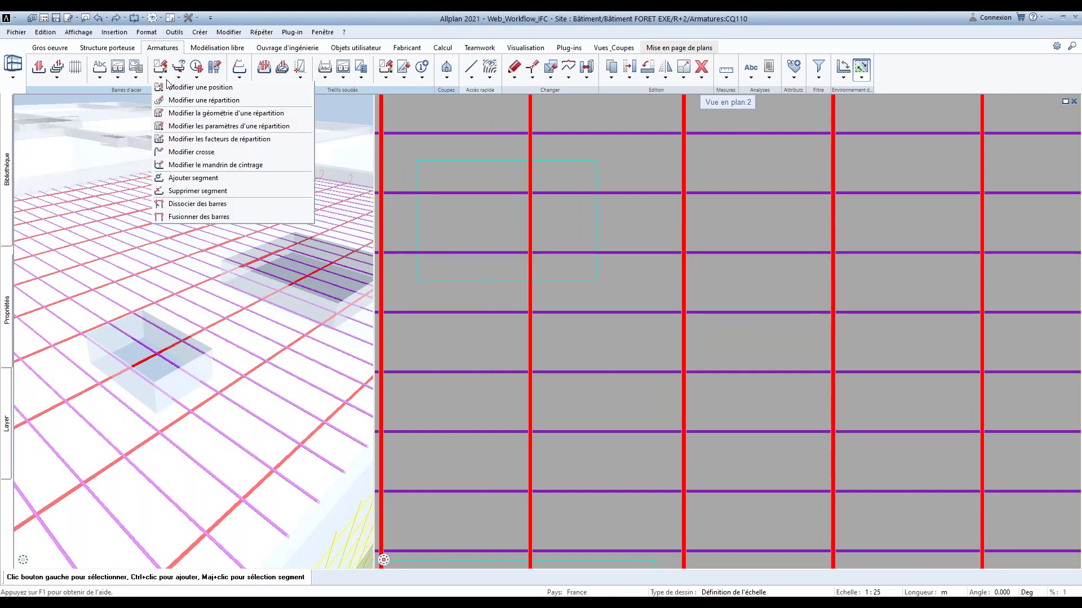
left_click(190, 204)
left_click(302, 137)
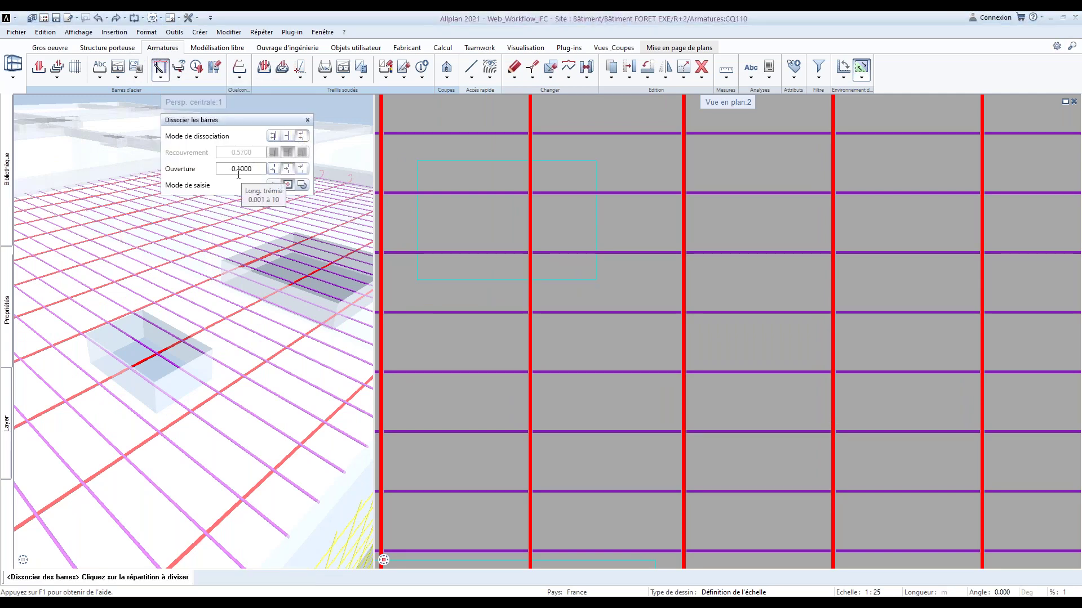
left_click_drag(605, 298, 407, 147)
left_click(417, 161)
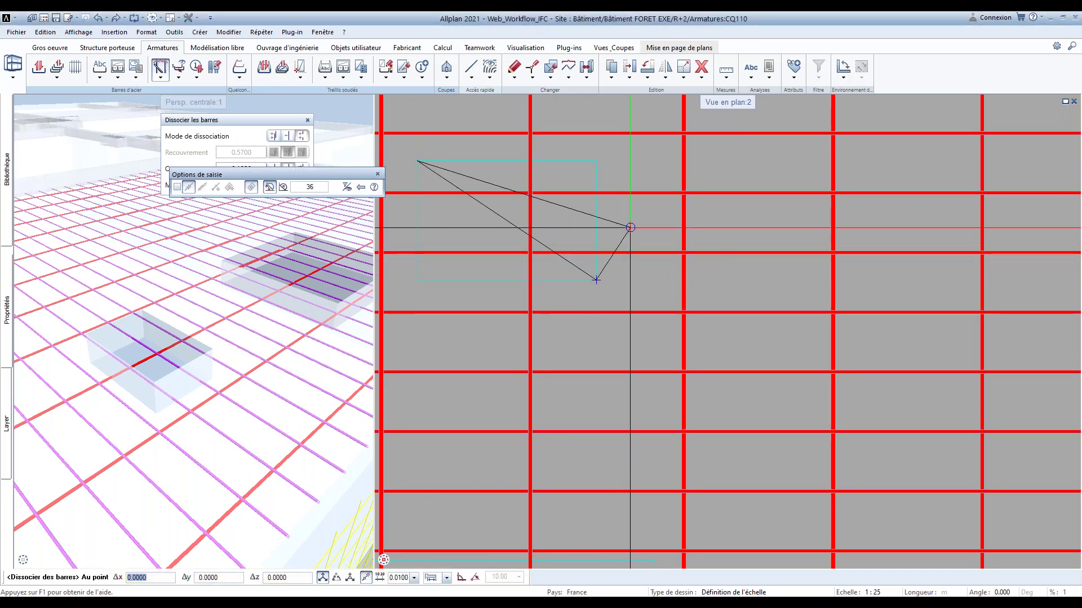
left_click(630, 228)
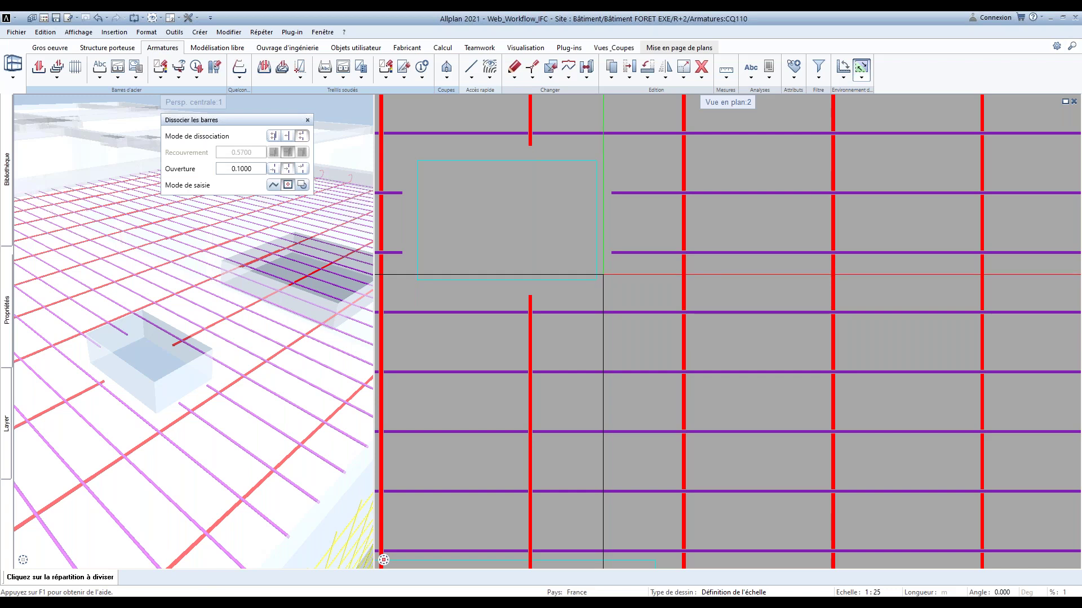
Split the slab's vertical bars along the large opening's upper edge, using a 2D element as separation and a 0.1 m gap
left_click(305, 187)
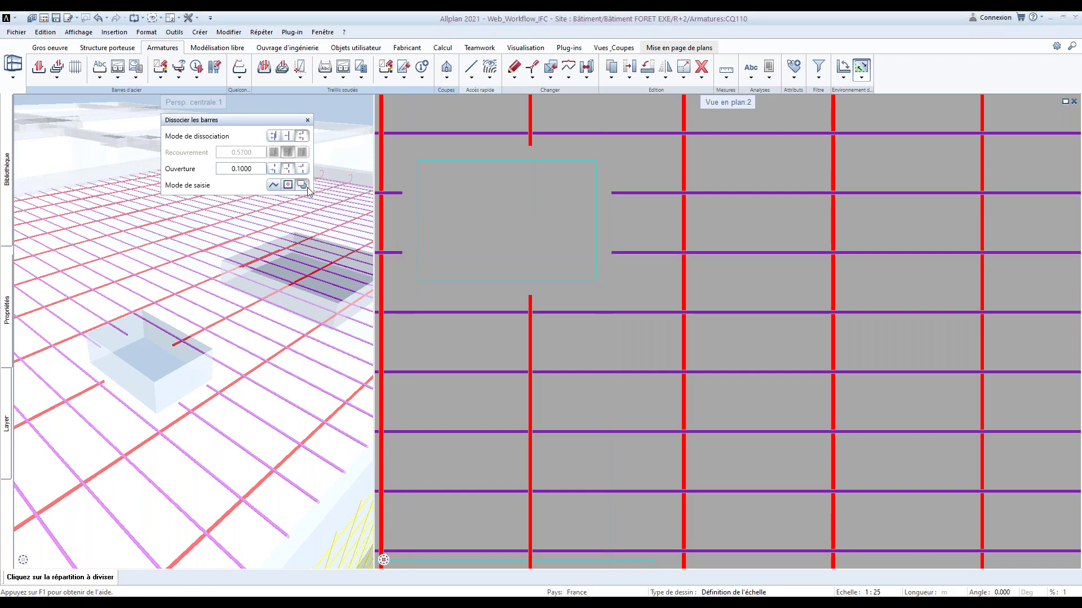
scroll(616, 119, "down", 3)
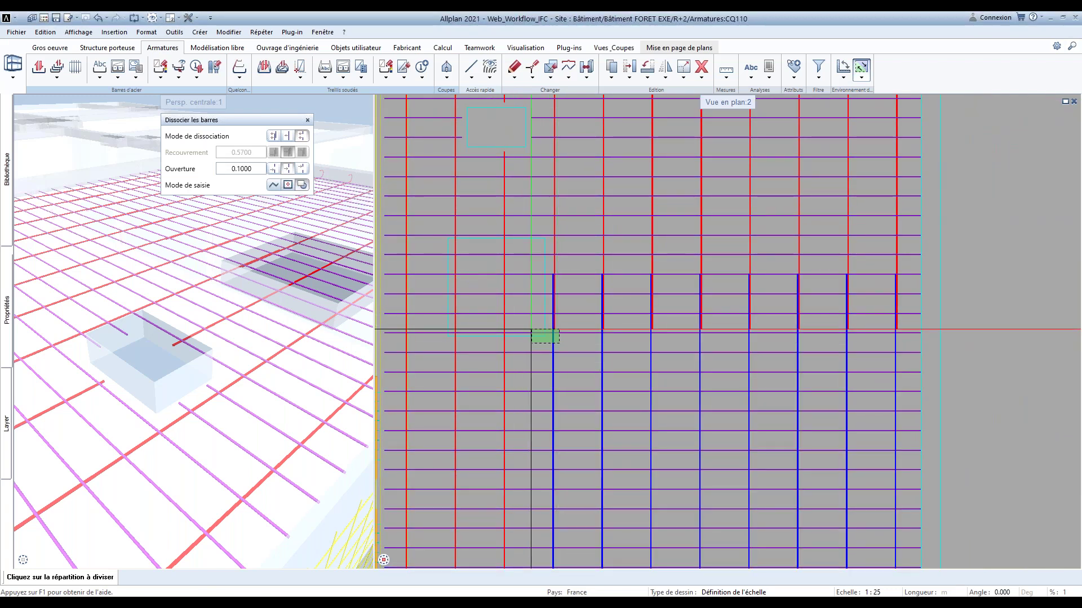
left_click(430, 234)
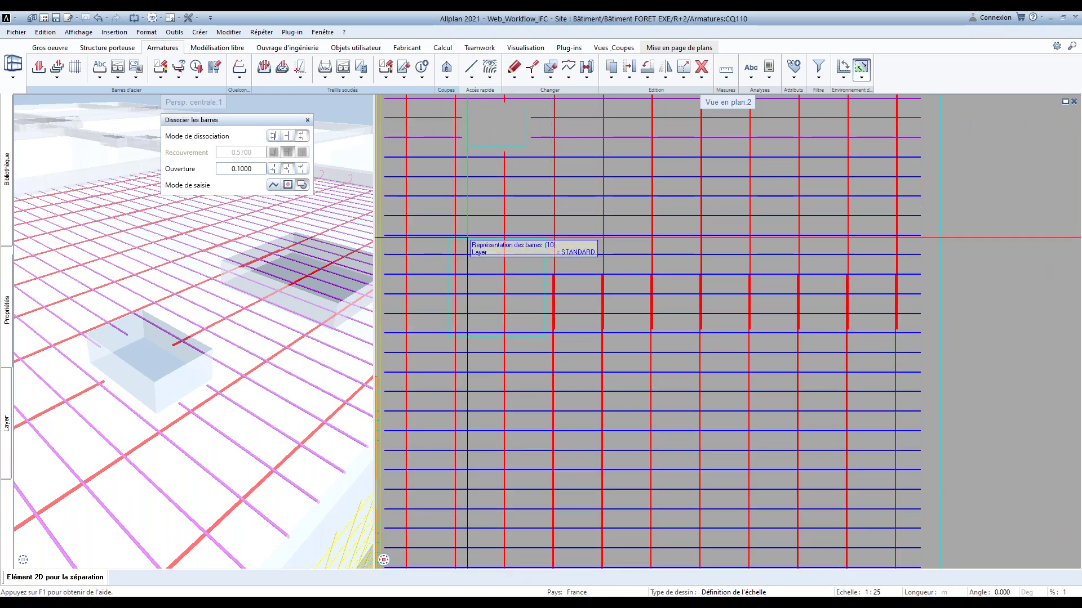
left_click(467, 237)
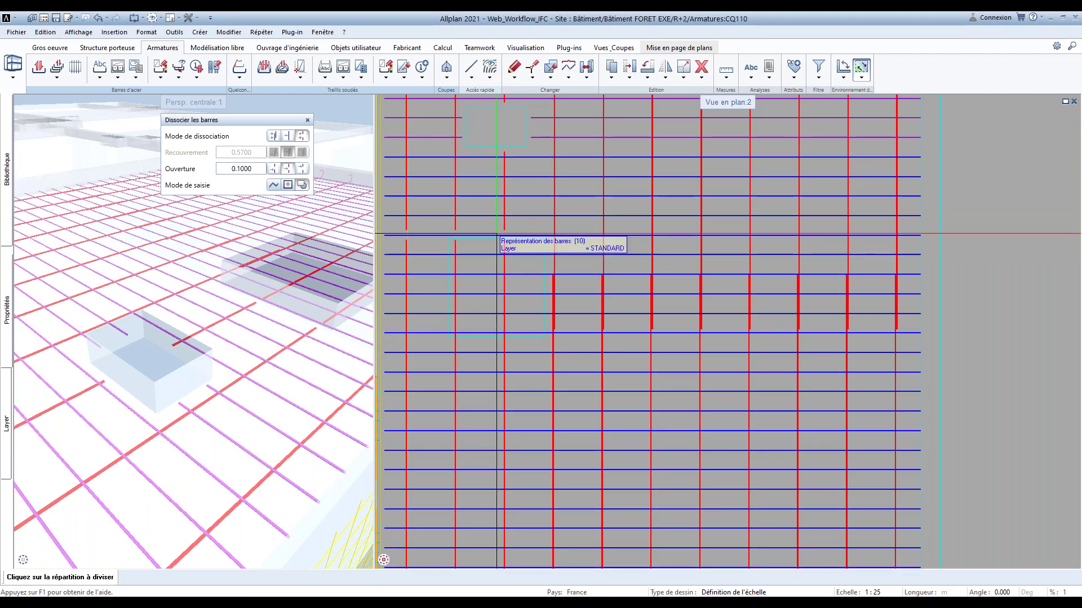
Cut the slab's bars in both directions around the large opening, entering its outline as an area with a 0.1 m gap
left_click(292, 186)
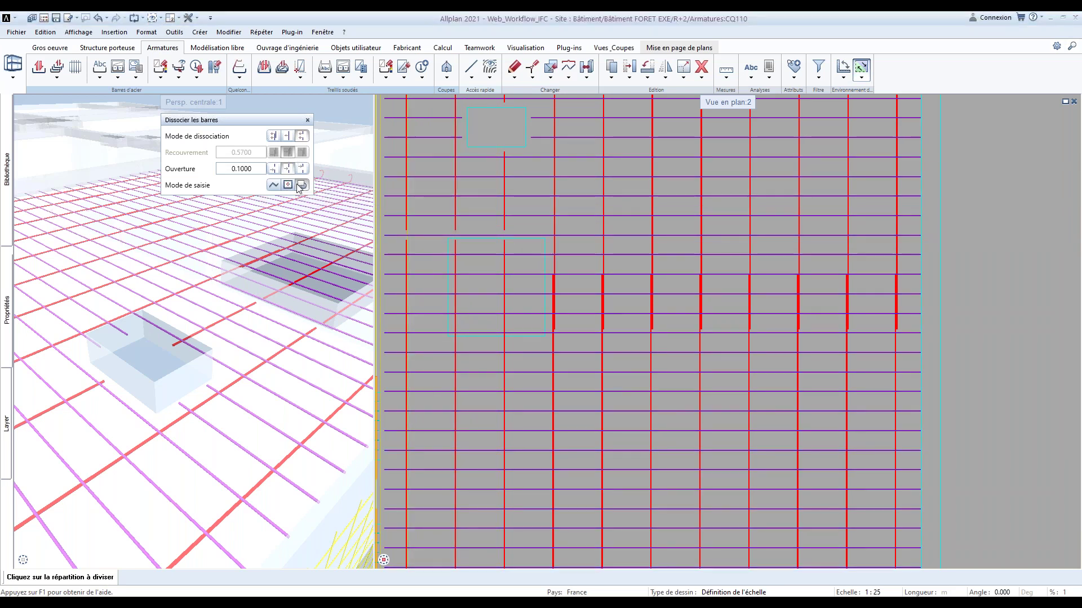
left_click(552, 349)
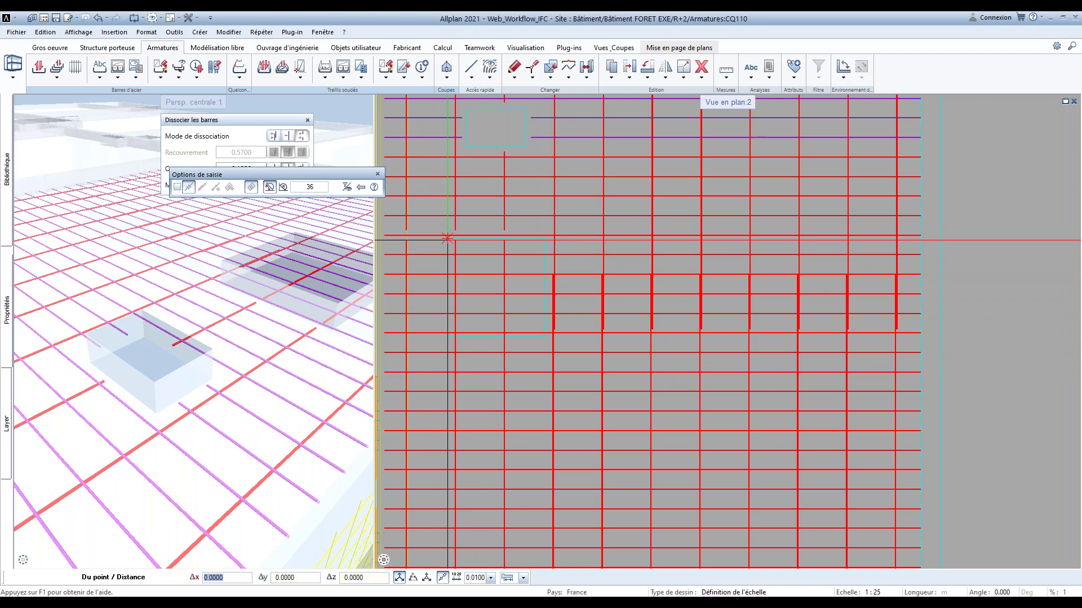
left_click(449, 239)
left_click(545, 336)
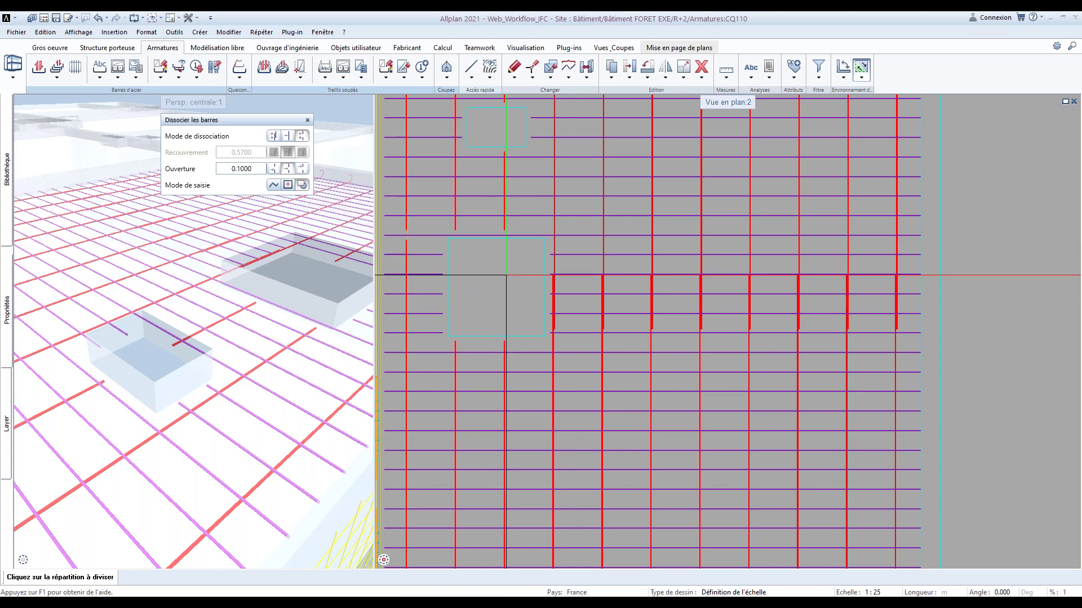
key("Escape")
Shorten the three stirrups crossing the circular wall opening in section 1-1 so their upper ends sit just below the opening
scroll(157, 325, "down", 5)
middle_click_drag(156, 326, 266, 389, "shift")
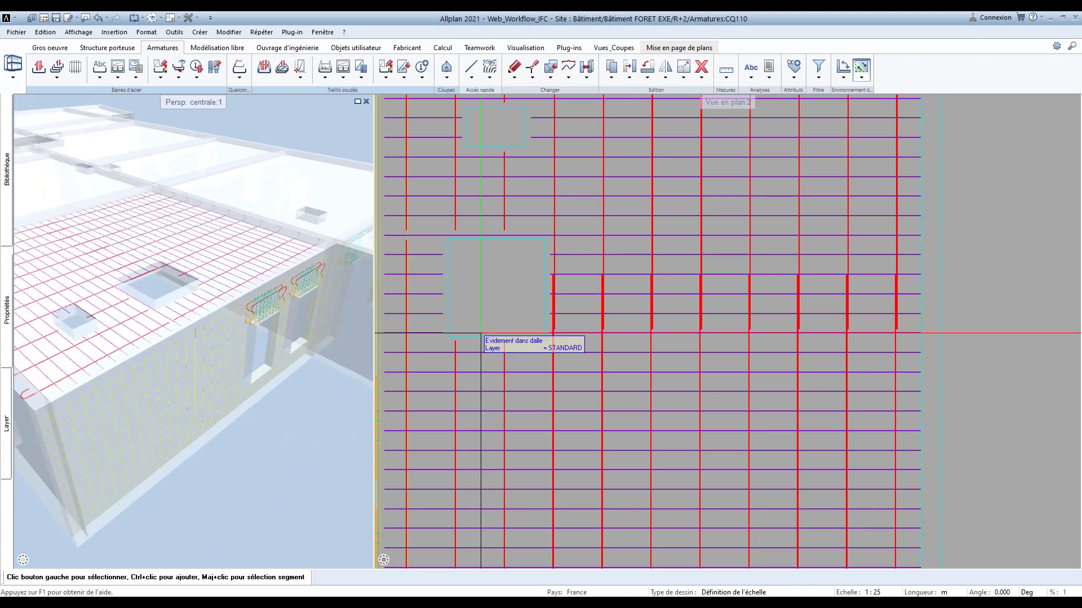
scroll(460, 358, "down", 5)
middle_click_drag(459, 358, 702, 388)
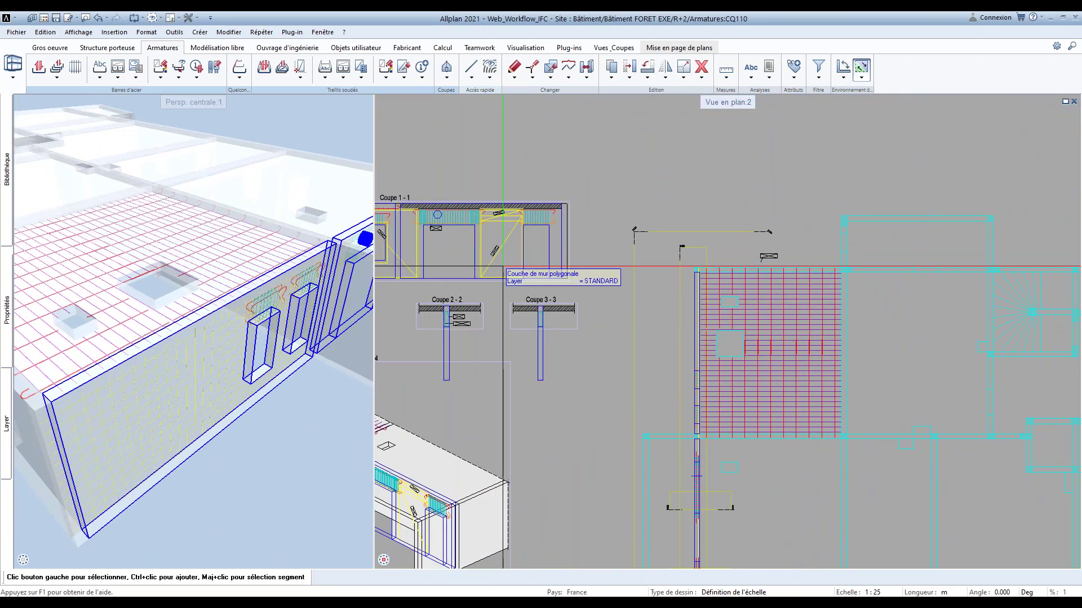
scroll(425, 203, "up", 4)
scroll(424, 202, "up", 4)
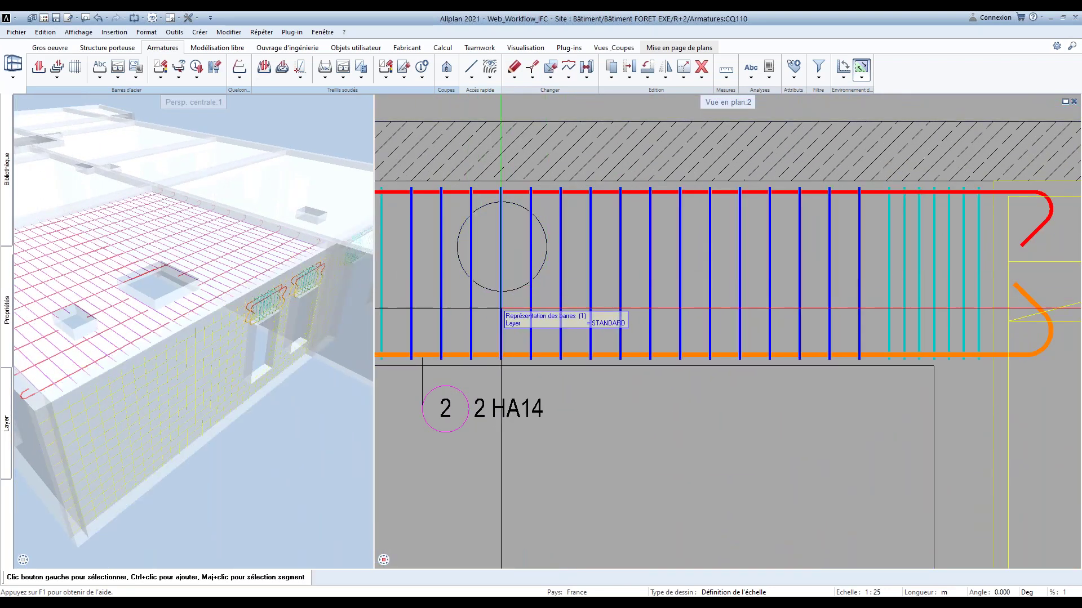
left_click_drag(457, 171, 540, 372)
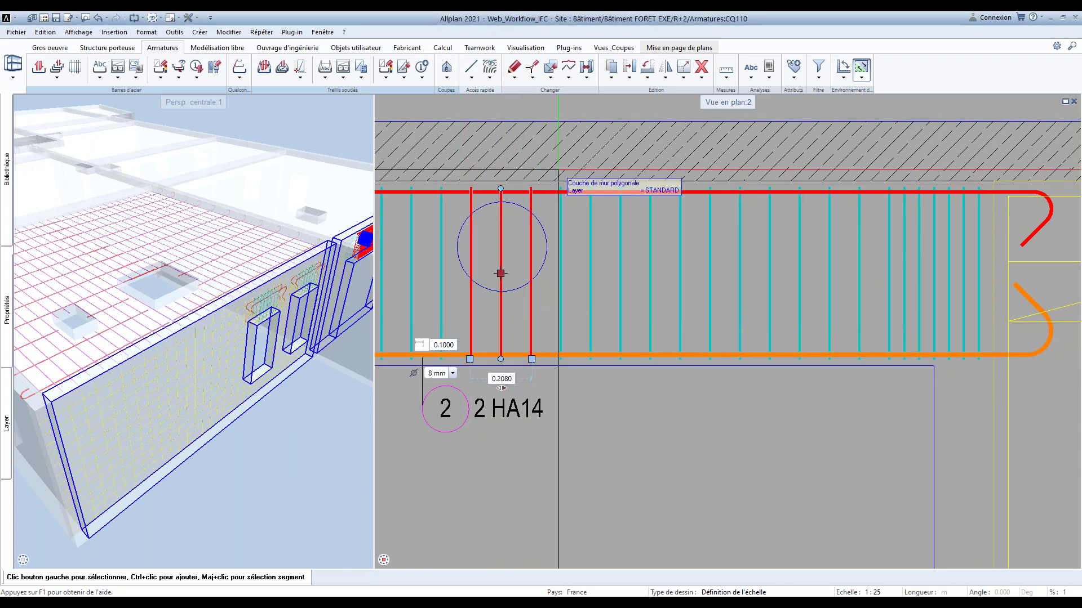
left_click(501, 189)
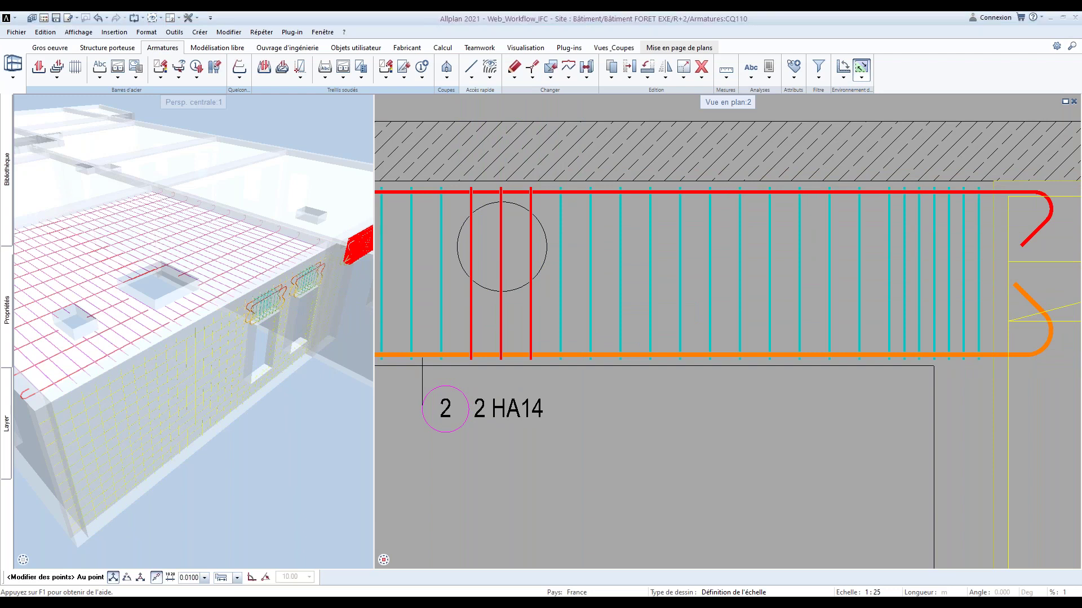
left_click(501, 307)
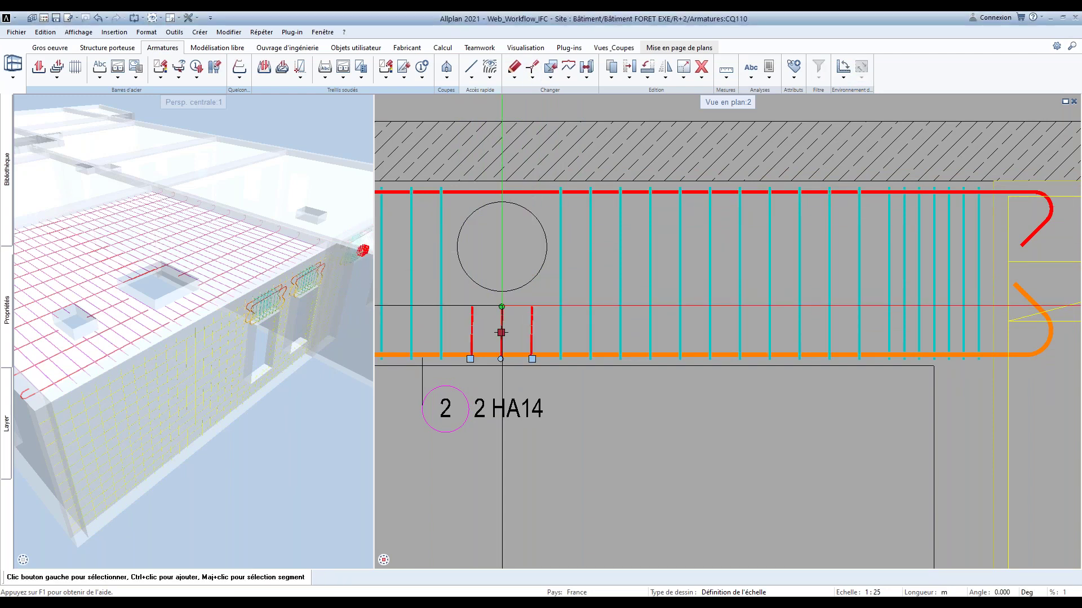
left_click(314, 348)
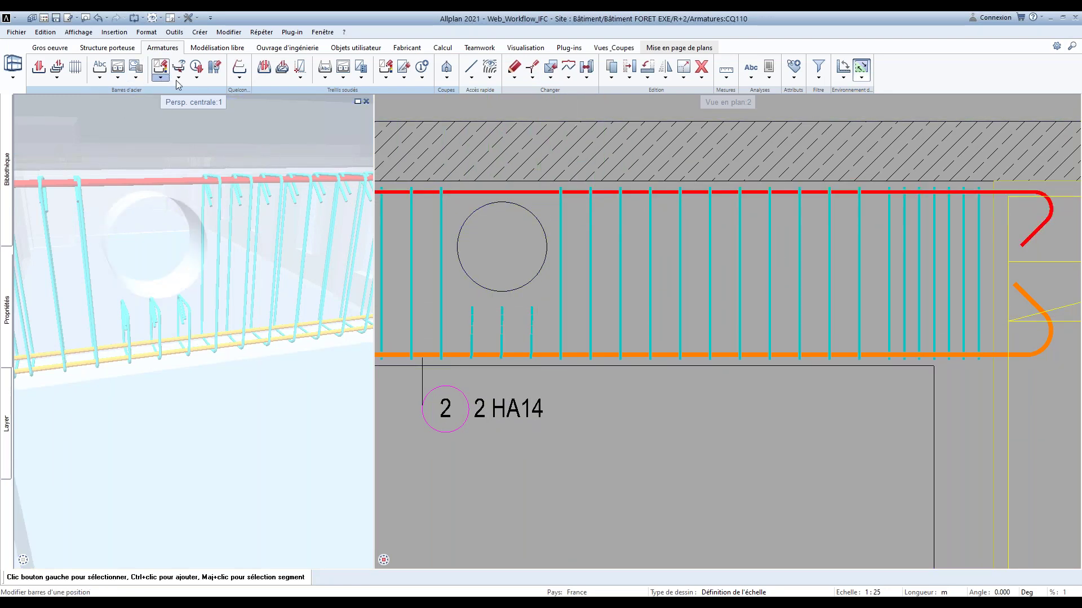
Split the lintel's upper longitudinal bars in section 1-1 with a vertical separation line just left of the circular opening, leaving a 0.1 m gap
right_click(507, 194)
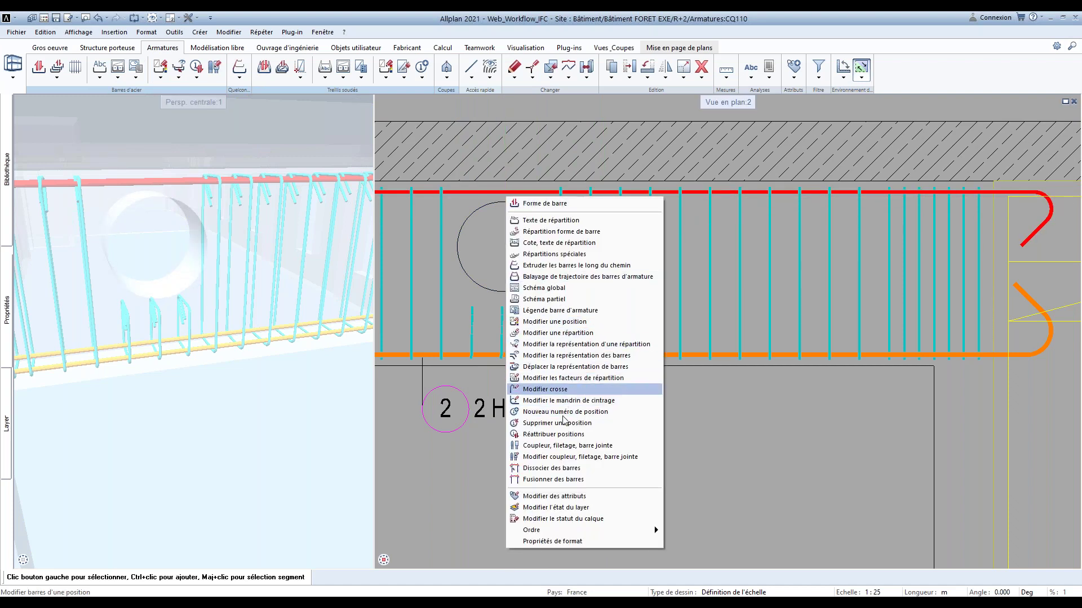
left_click(563, 473)
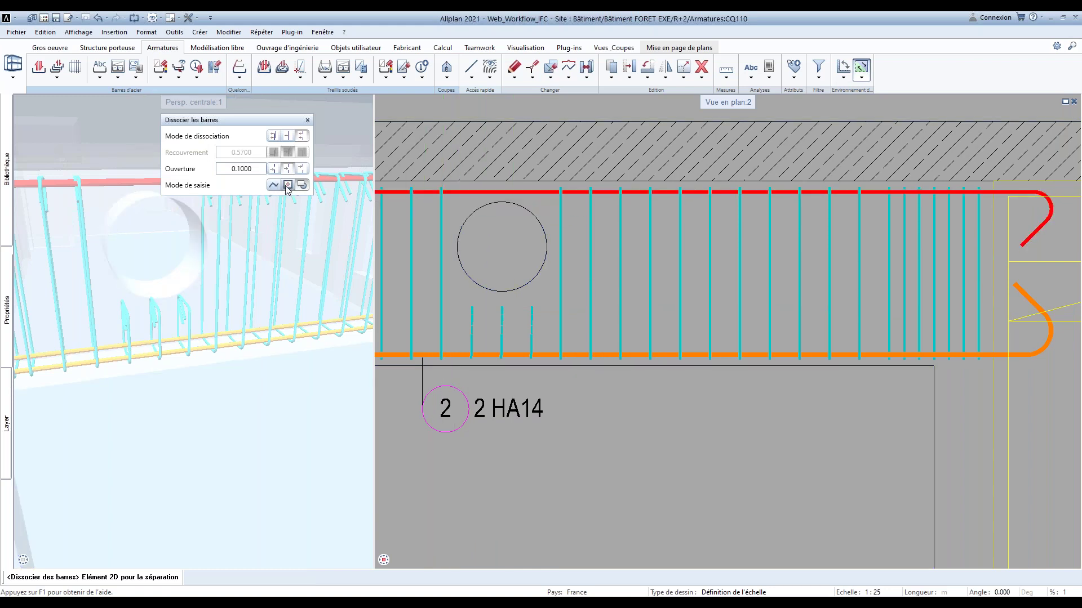
left_click(464, 192)
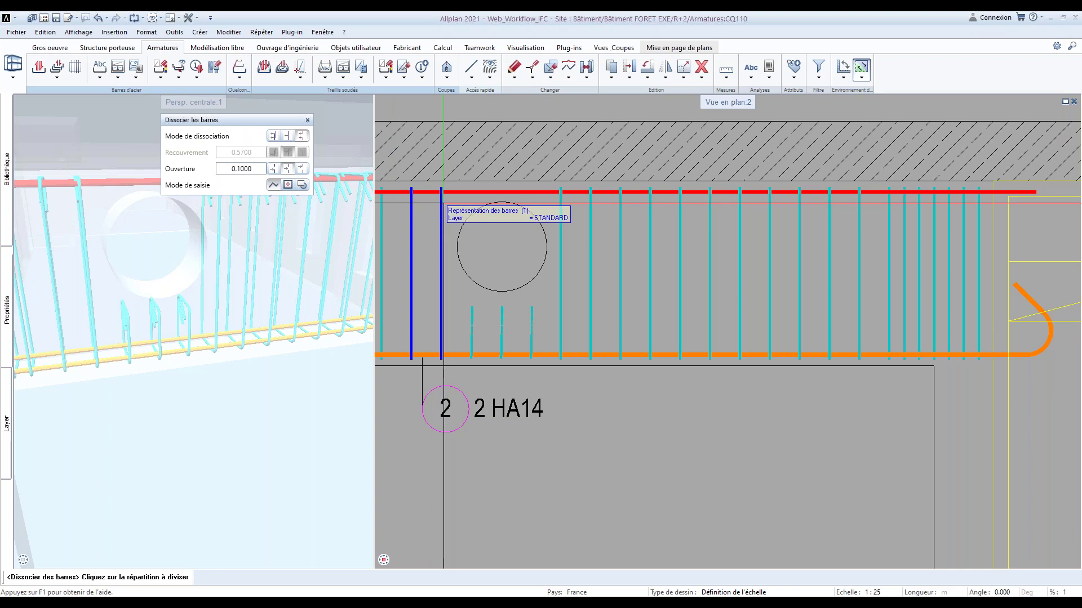
left_click(532, 193)
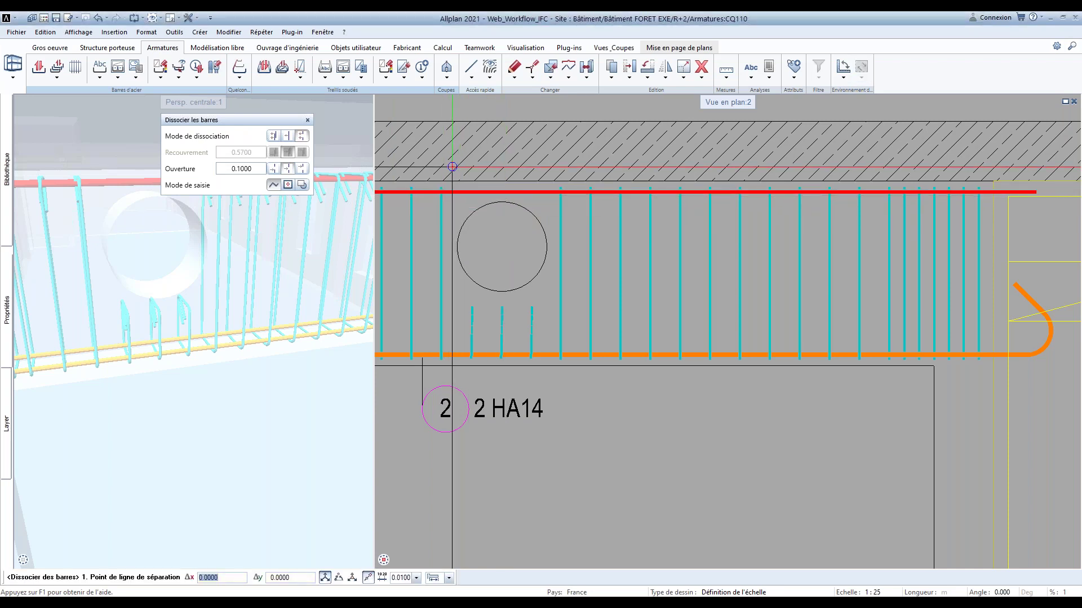
left_click(453, 166)
left_click(453, 223)
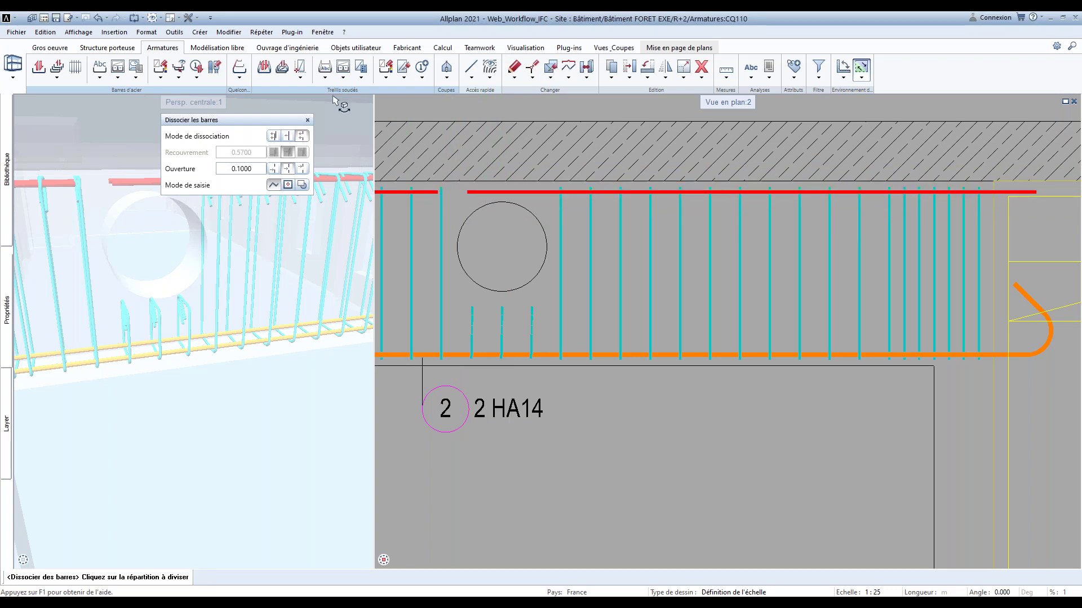
key("Escape")
scroll(486, 365, "down", 4)
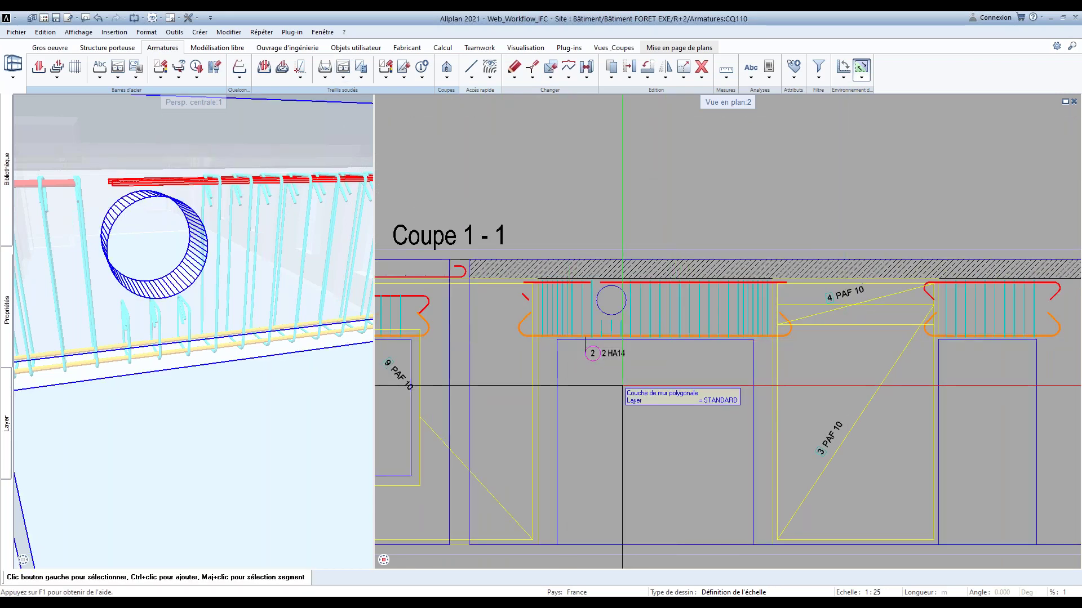
scroll(622, 386, "down", 5)
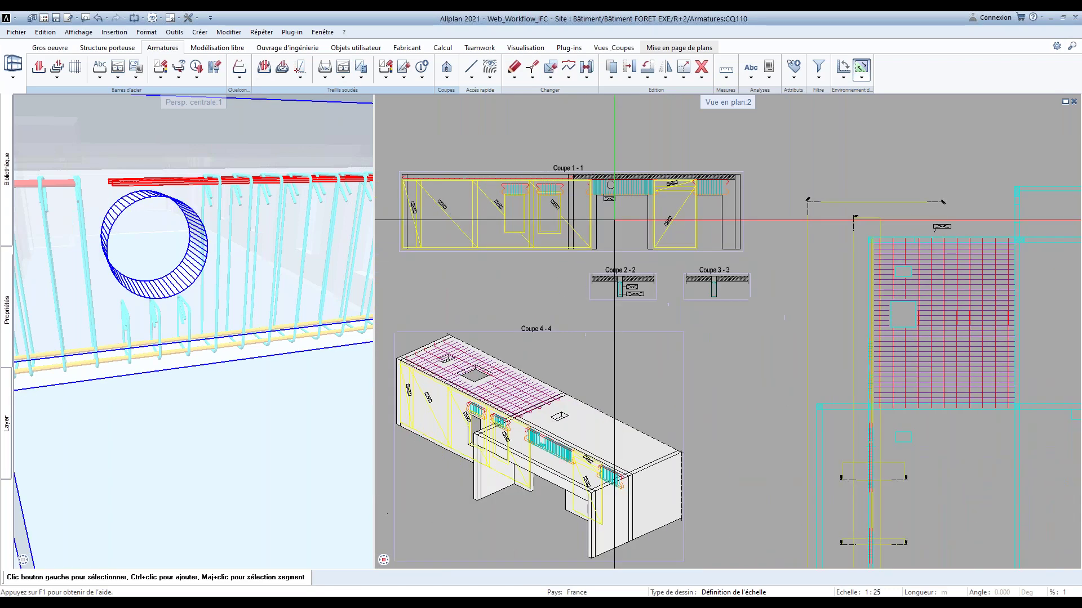
Inspect sections 4-4 and 5-5, the plan and the 3D model to check the adapted wall, lintel and slab reinforcement
scroll(548, 405, "up", 5)
scroll(547, 406, "down", 3)
middle_click_drag(619, 479, 597, 242)
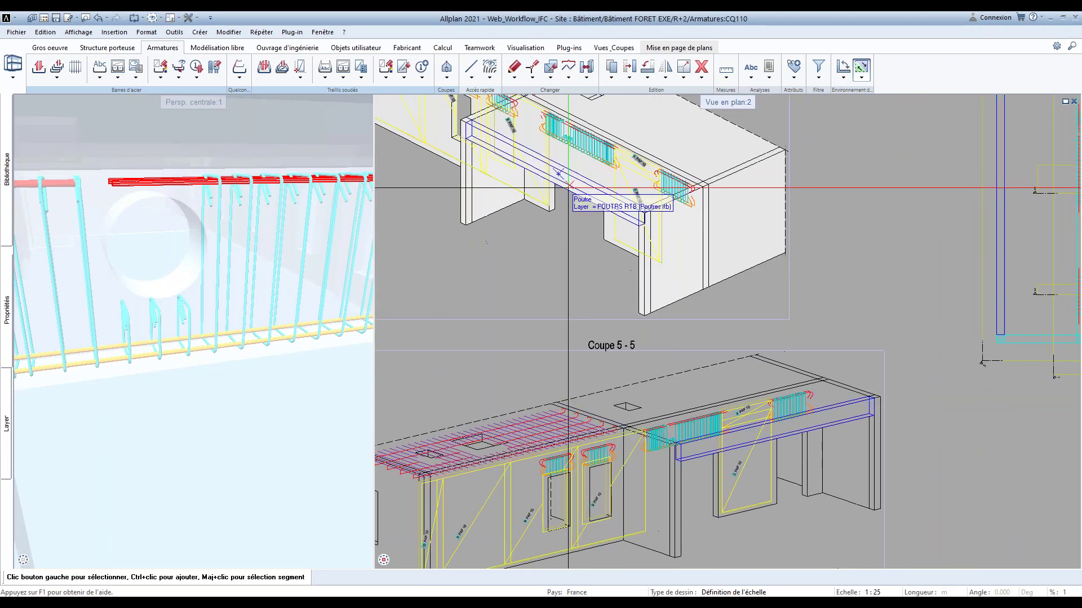
scroll(677, 424, "up", 4)
scroll(677, 424, "down", 5)
scroll(737, 295, "up", 6)
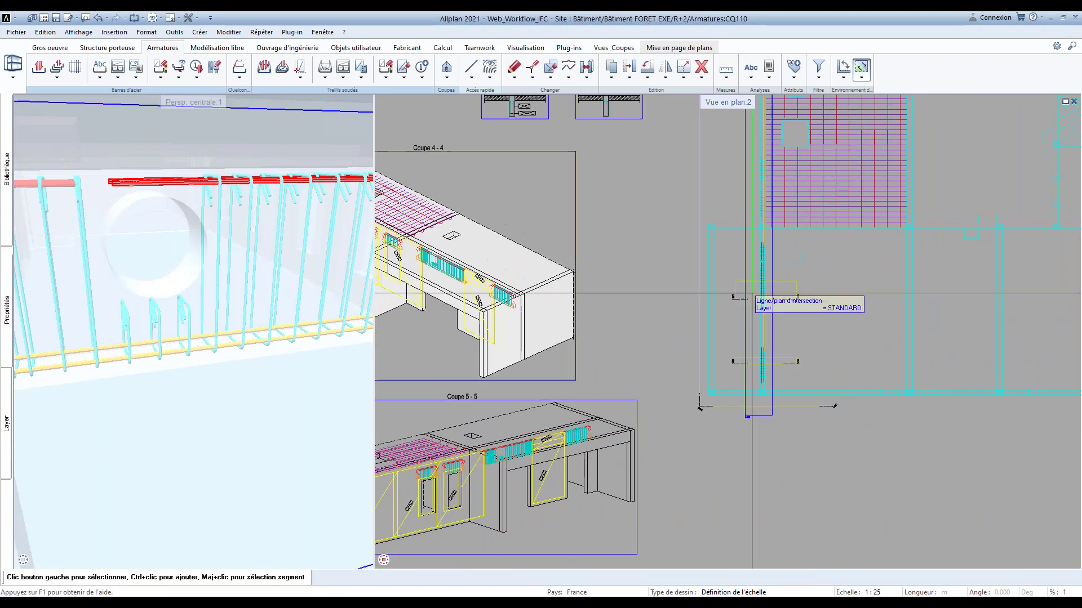
scroll(676, 203, "up", 3)
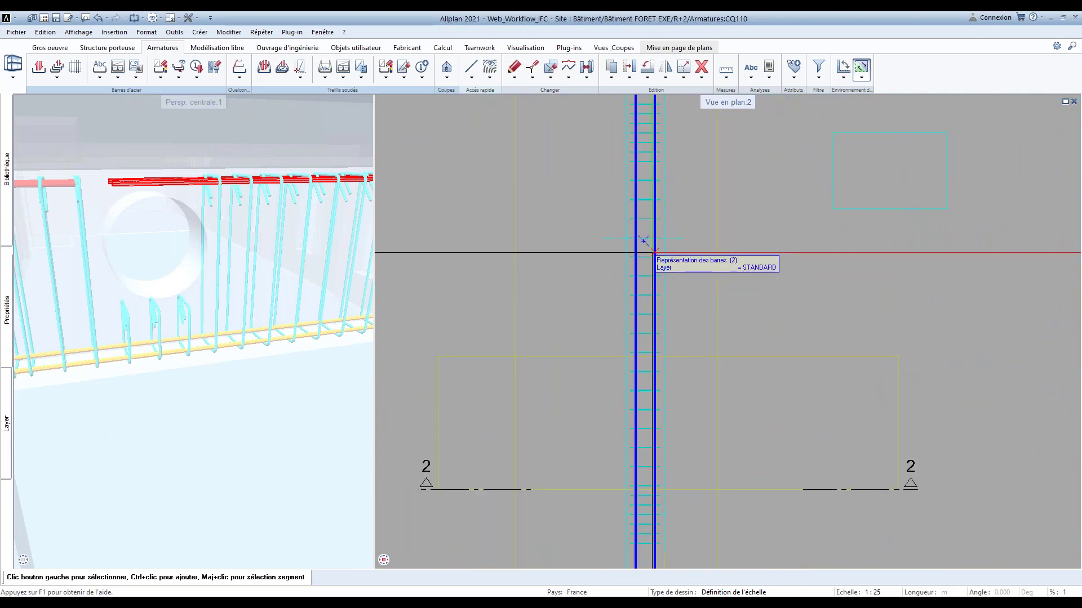
scroll(508, 275, "down", 6)
scroll(564, 360, "down", 5)
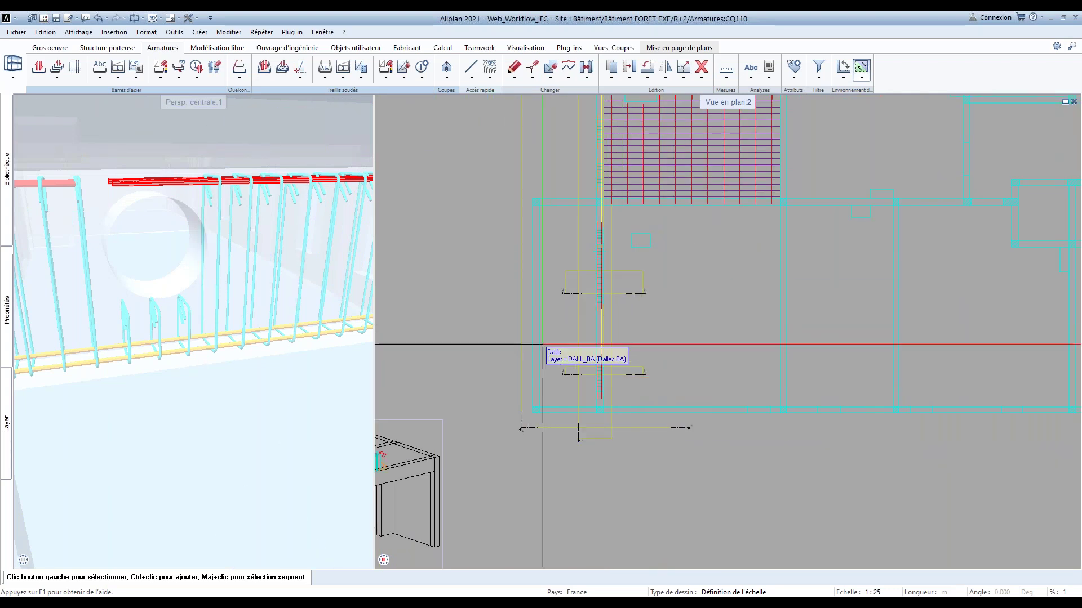
middle_click_drag(265, 274, 299, 321)
scroll(507, 310, "down", 1)
scroll(457, 255, "up", 3)
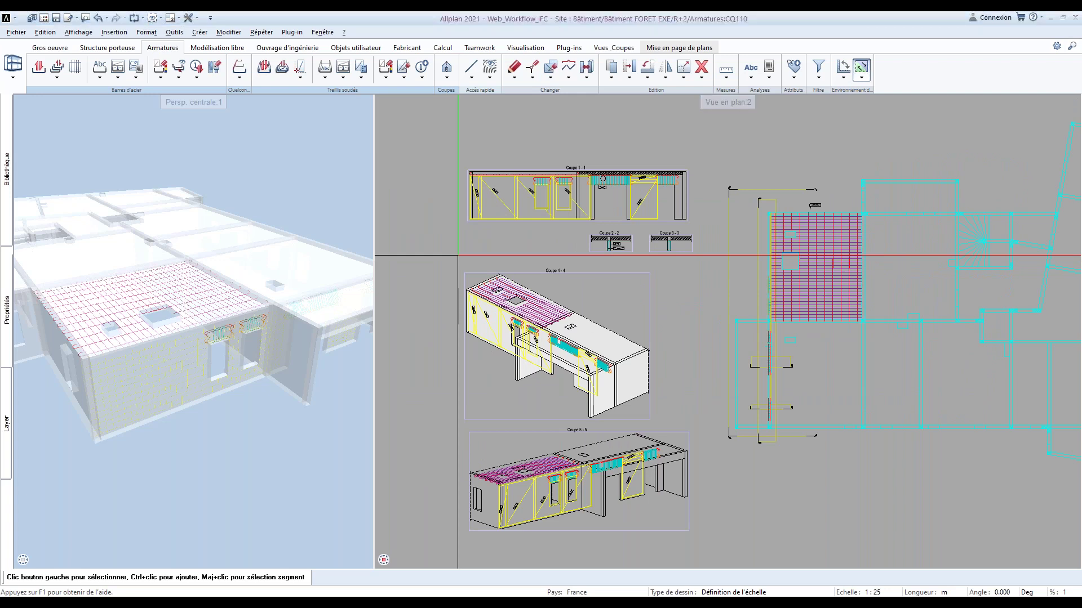
key("alt+Tab")
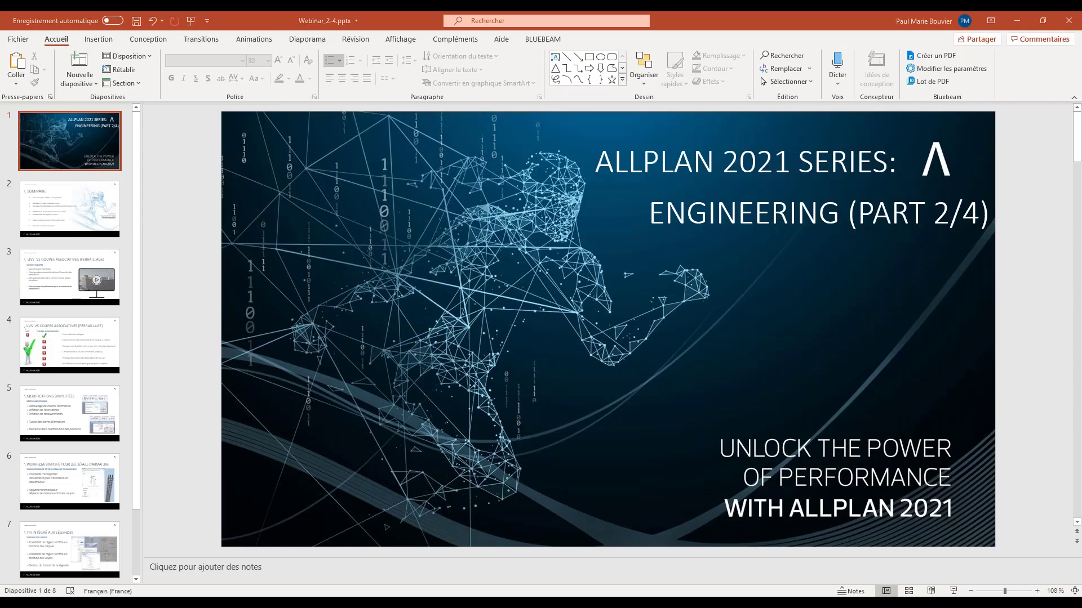
key("alt+Tab")
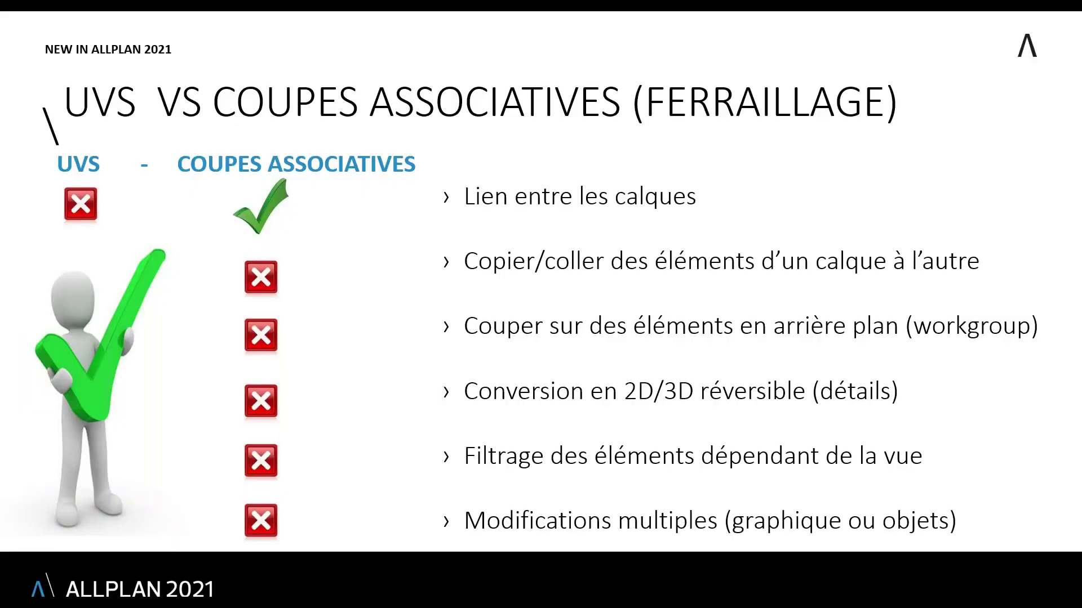
key("Right")
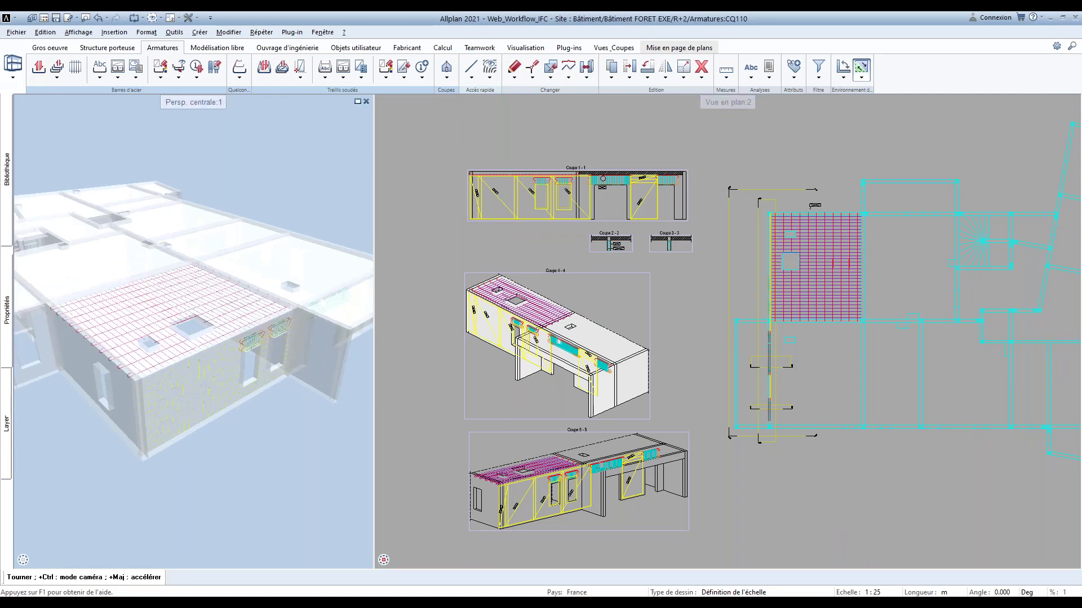
middle_click_drag(226, 338, 242, 332, "shift")
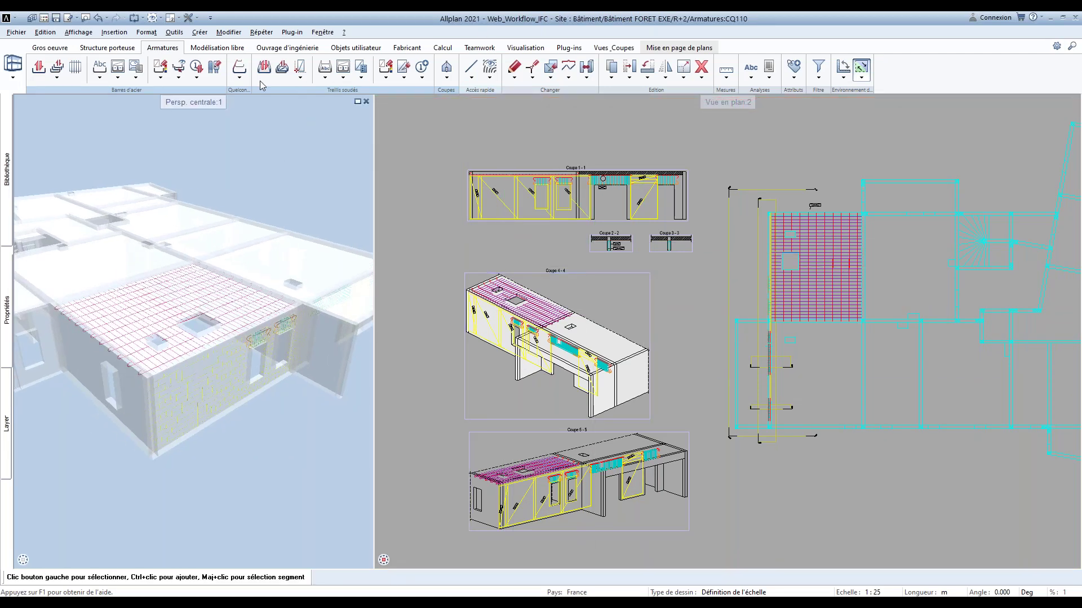
Place the associative bar schedule legend "40 Liste barres - façonnage" beside the sections and bring it into close view
left_click(136, 76)
left_click(144, 86)
left_click(169, 101)
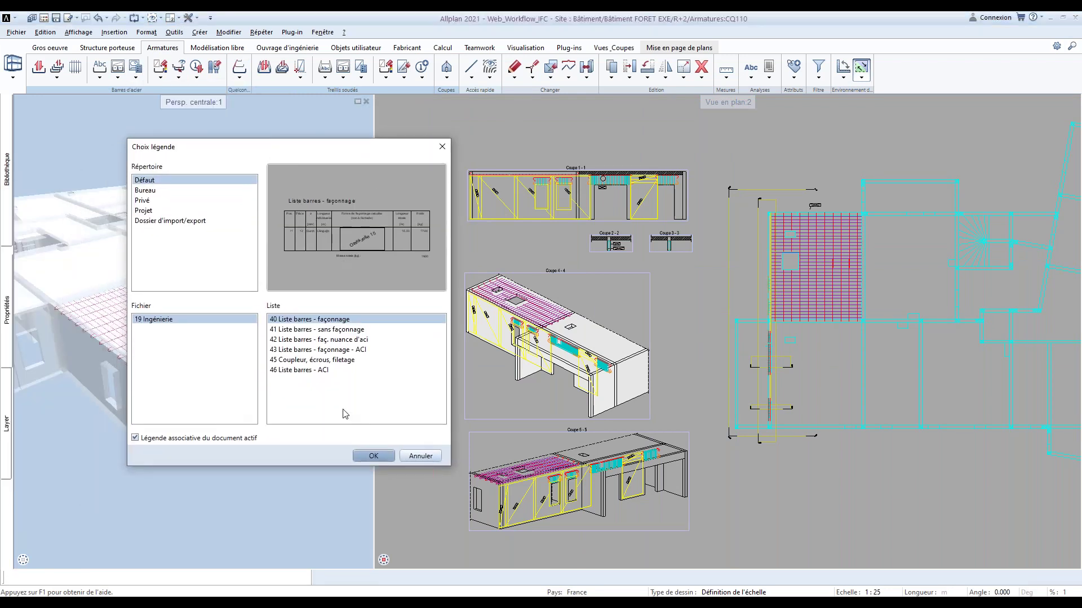
left_click(374, 456)
scroll(434, 251, "down", 3)
left_click(517, 294)
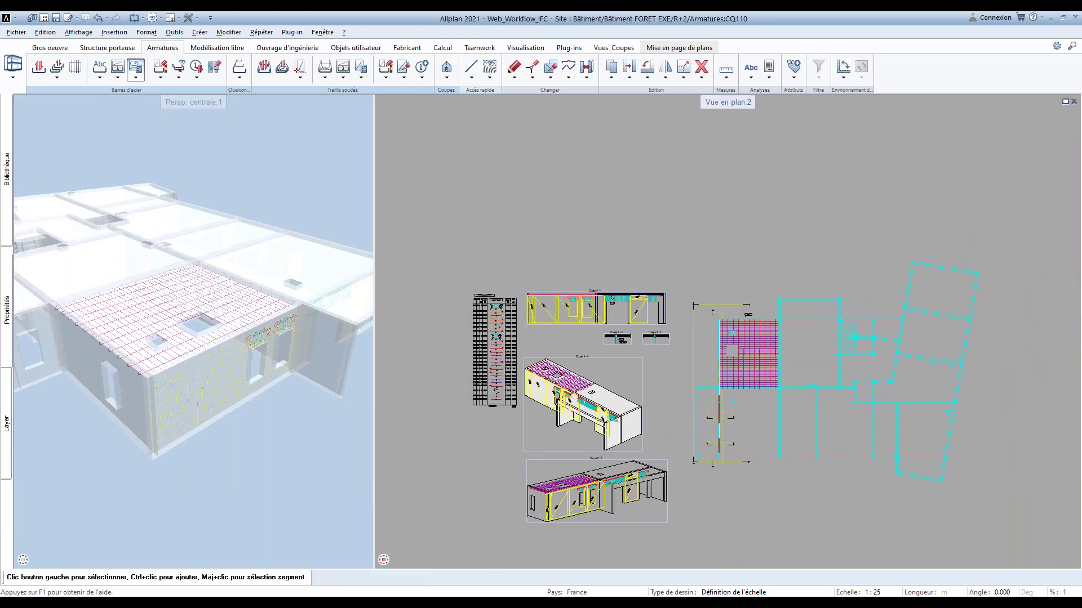
scroll(493, 367, "up", 4)
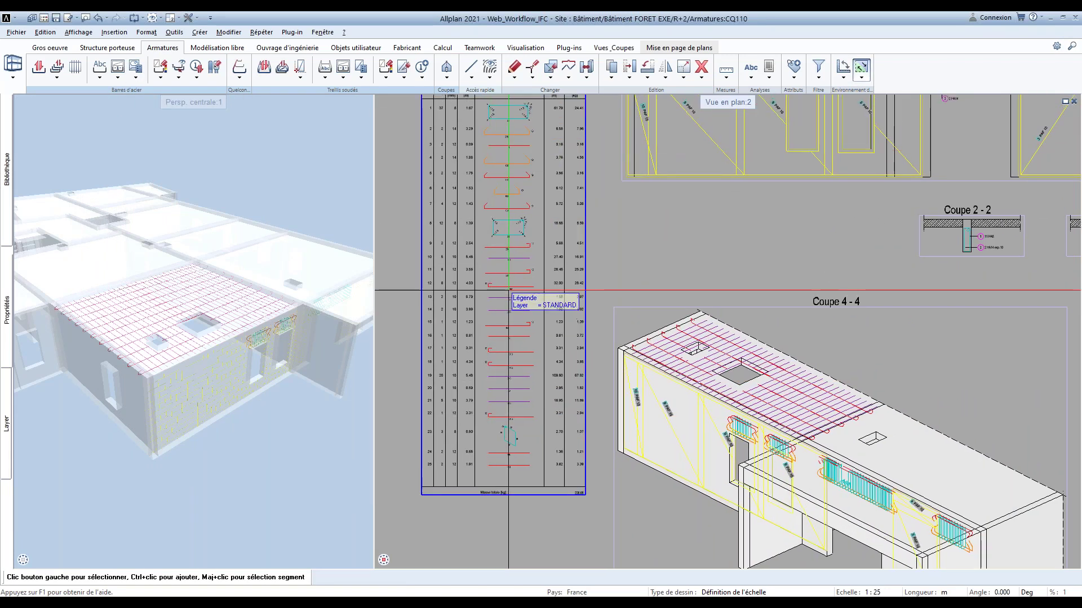
middle_click_drag(508, 290, 508, 324)
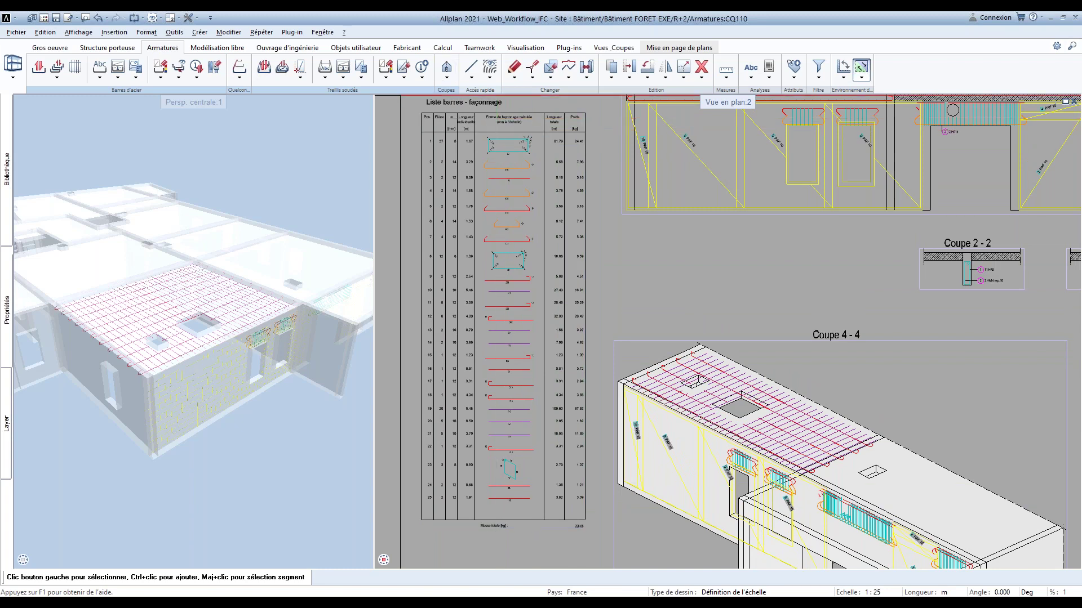
Reassign the reinforcement positions from 1 to 9999 with identical shapes merged and a tolerance of 0.0050
left_click(196, 78)
left_click(228, 119)
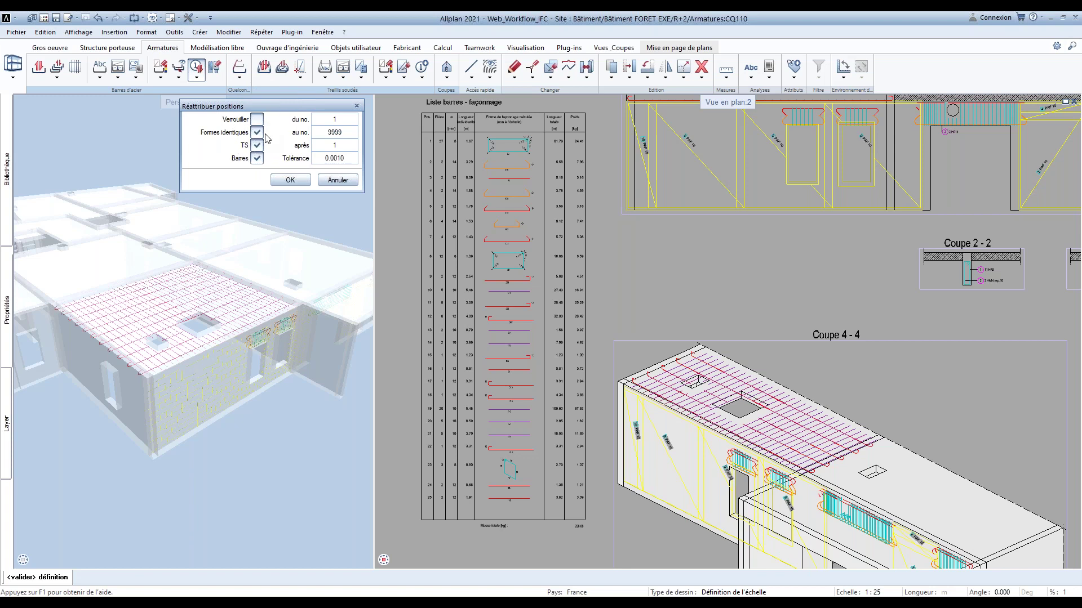
left_click(345, 161)
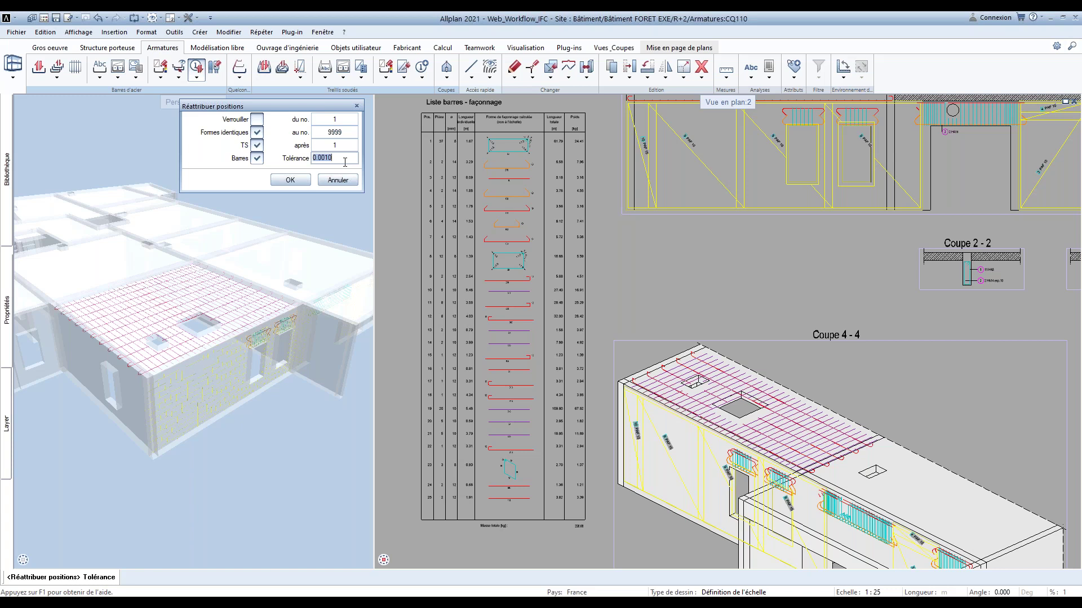
left_click(345, 162)
key("BackSpace")
key("BackSpace")
type("5")
key("Return")
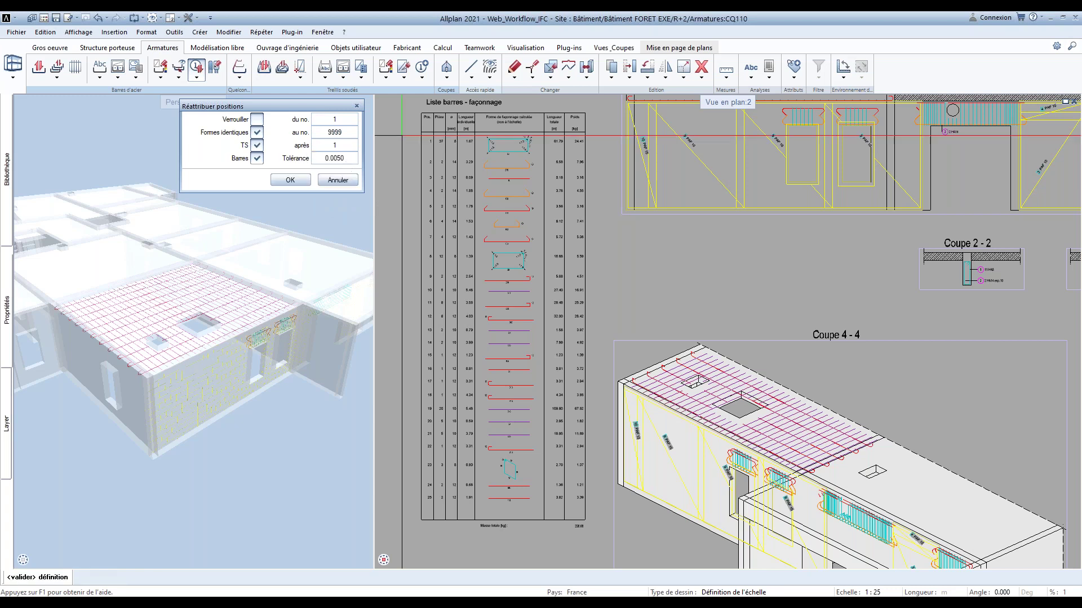
left_click(290, 180)
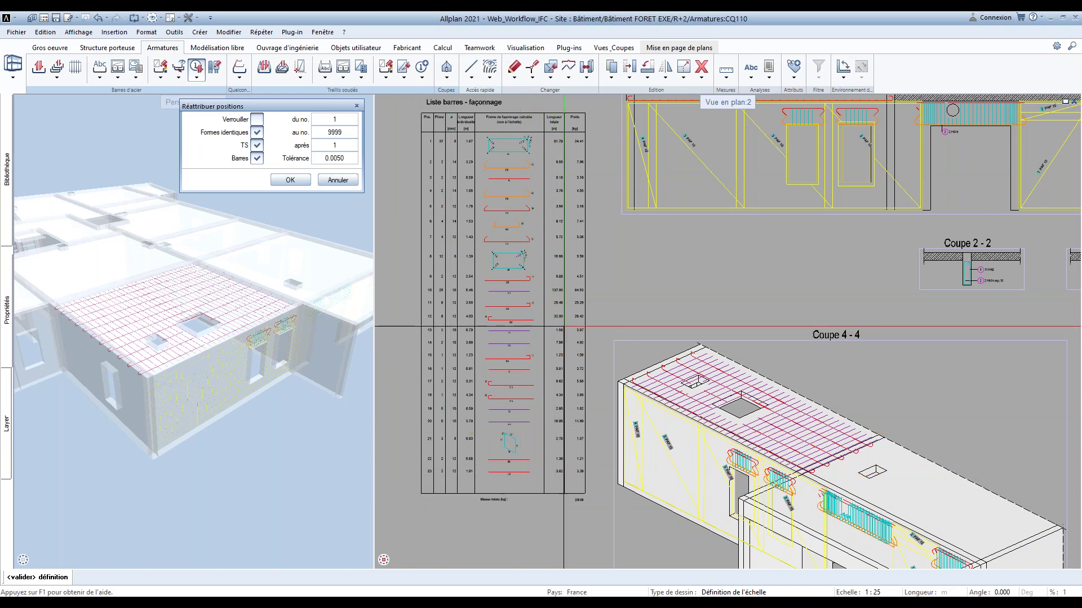
scroll(617, 305, "down", 3)
scroll(618, 304, "up", 4)
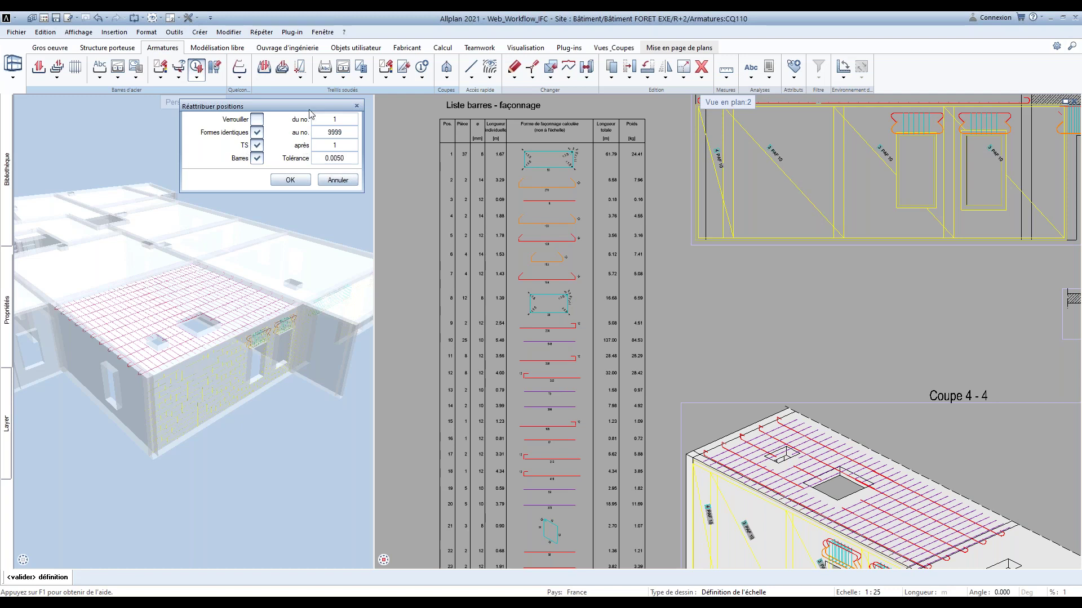
key("Return")
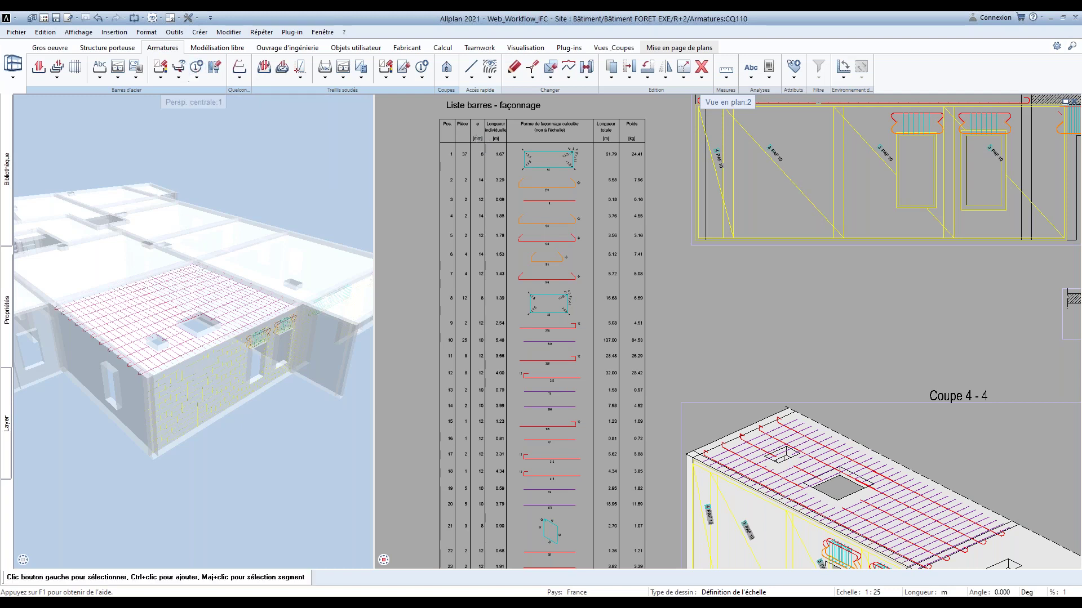
scroll(521, 238, "down", 3)
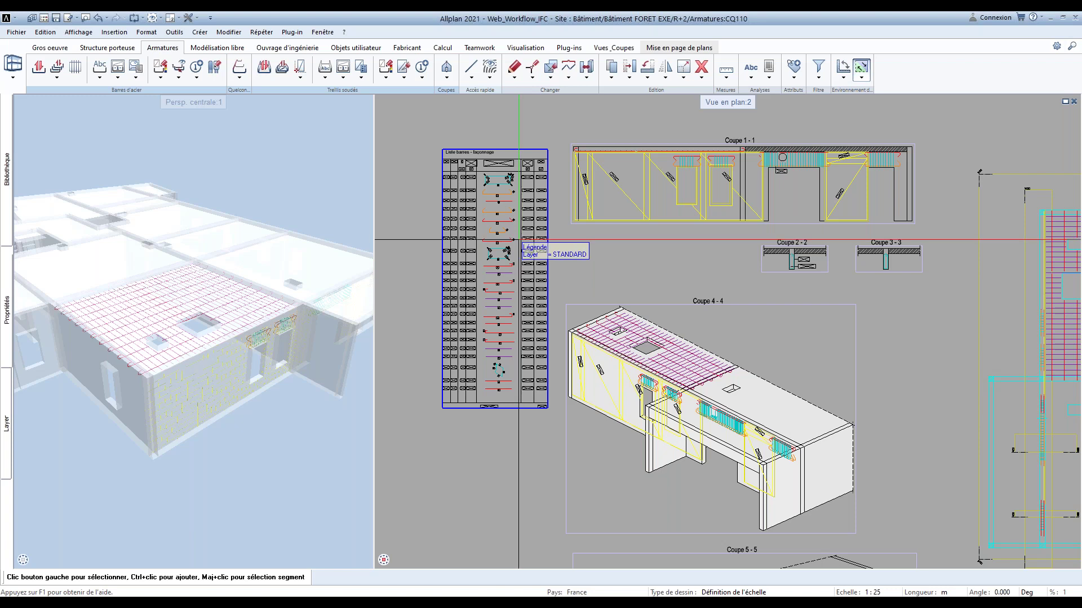
middle_click_drag(522, 238, 468, 233)
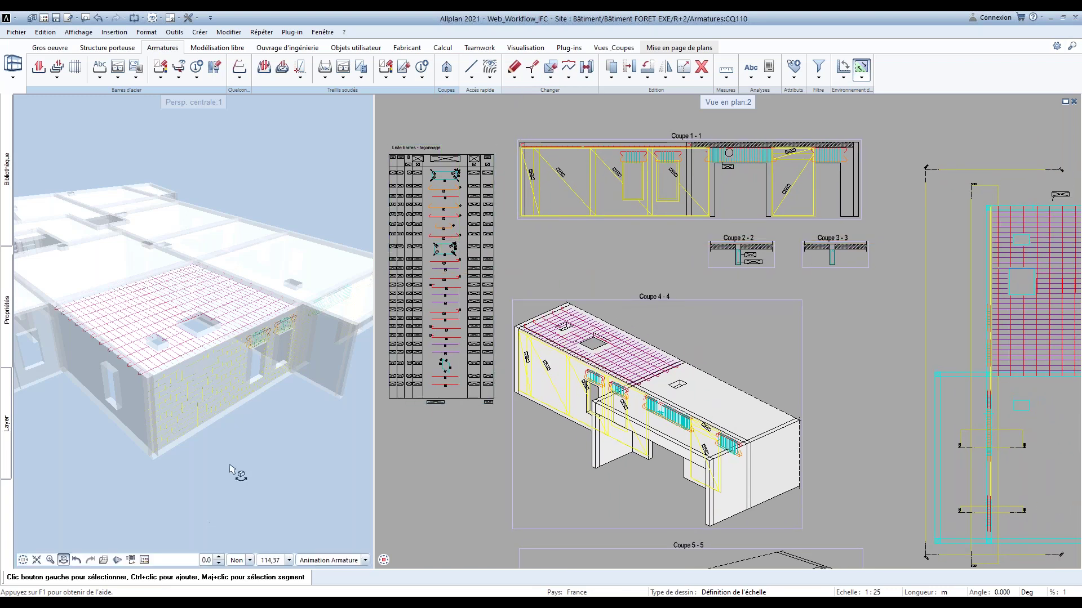
key("alt")
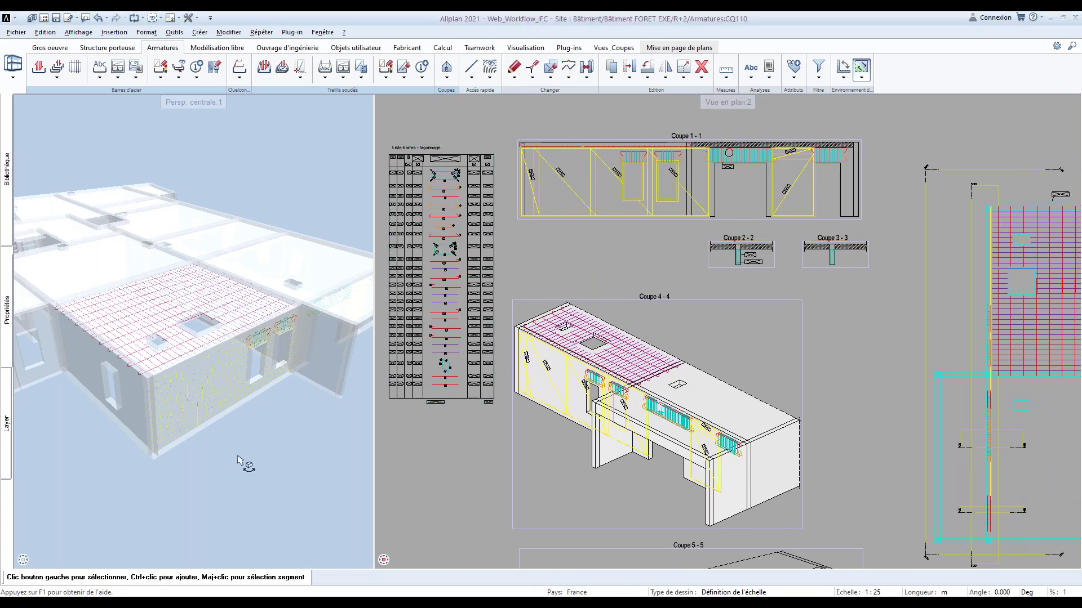
key("alt")
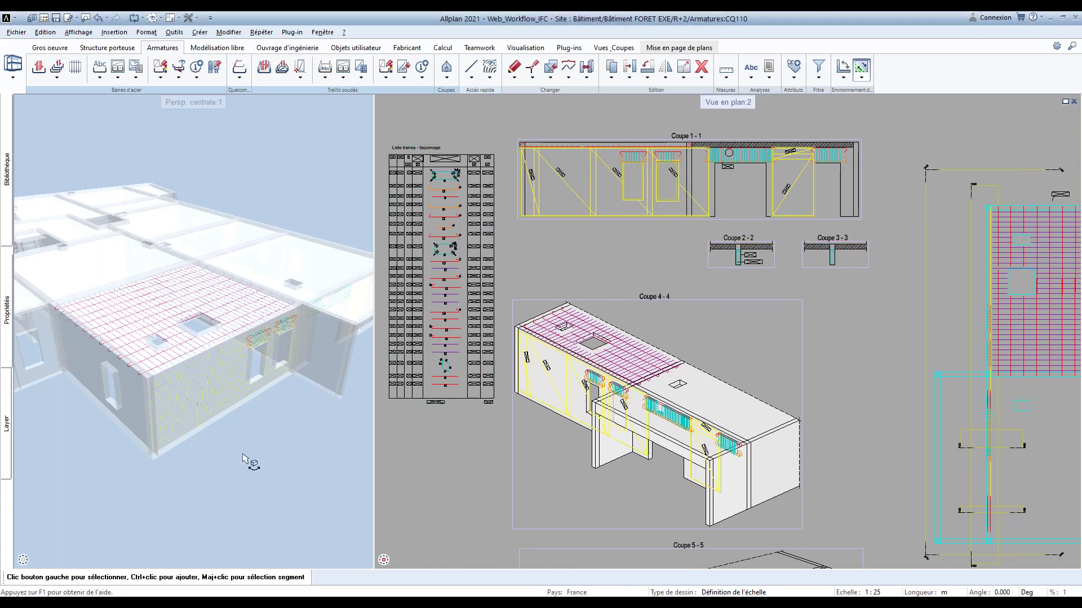
Open the recent project Webinar 10-02 and load drawing file 270 Poutre 1 under Fondations, Ferraillage
left_click(16, 19)
mouse_move(31, 32)
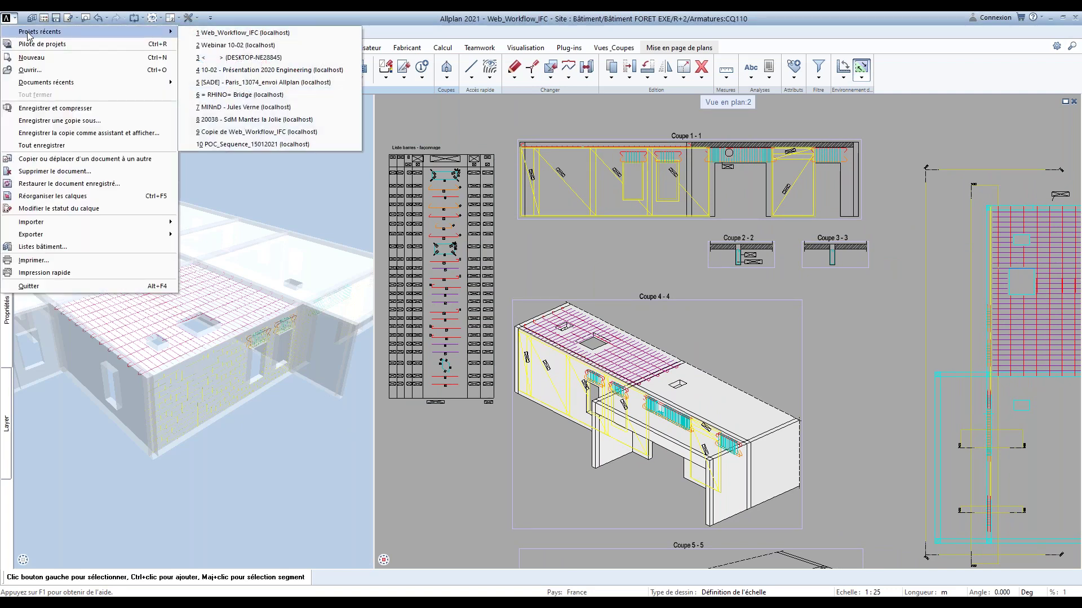
left_click(286, 50)
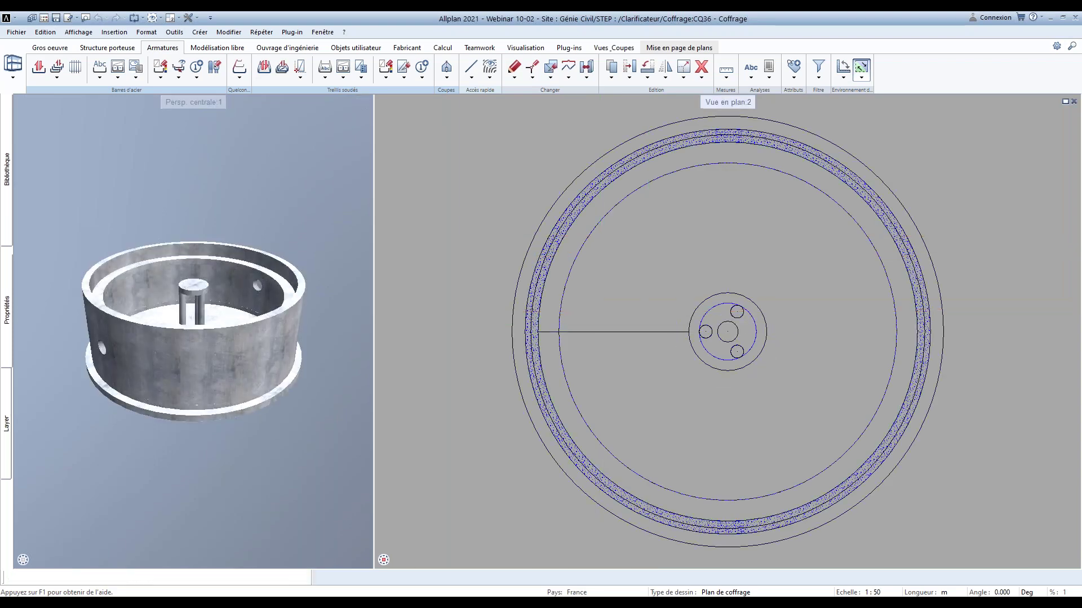
key("ctrl+o")
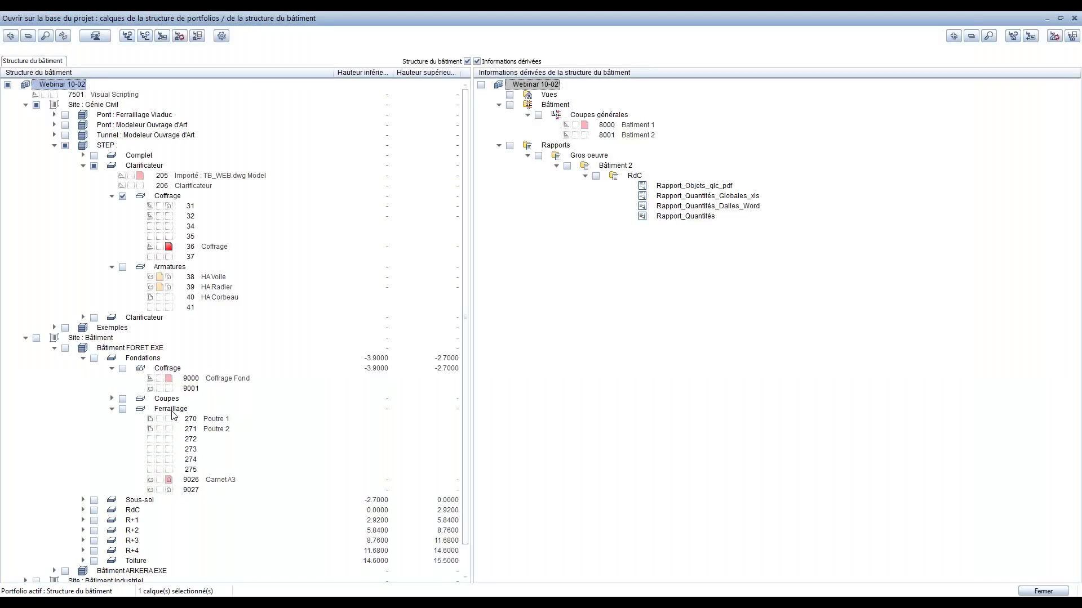
double_click(198, 420)
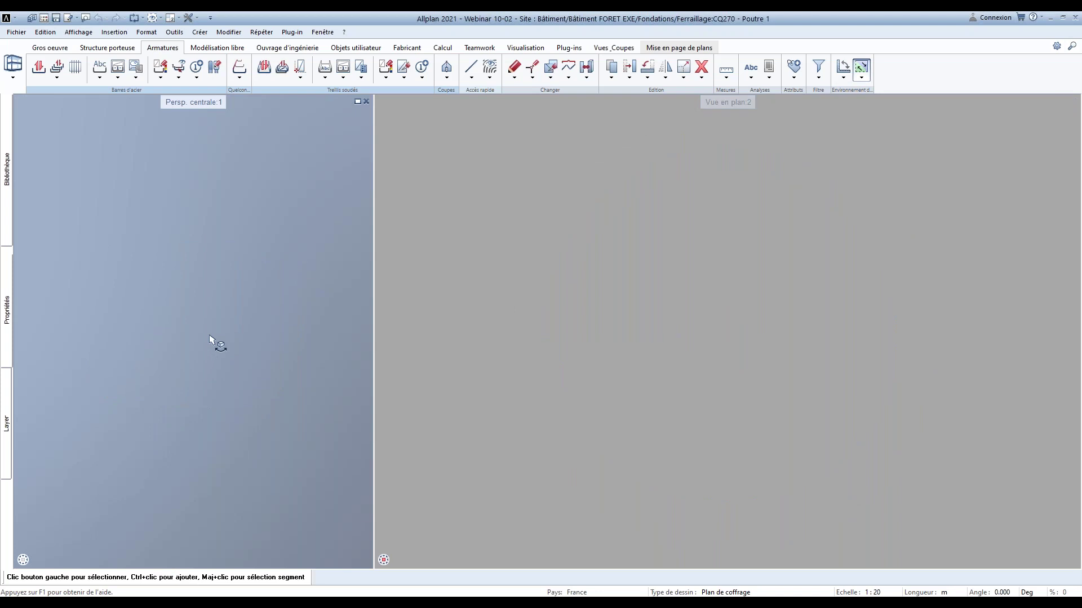
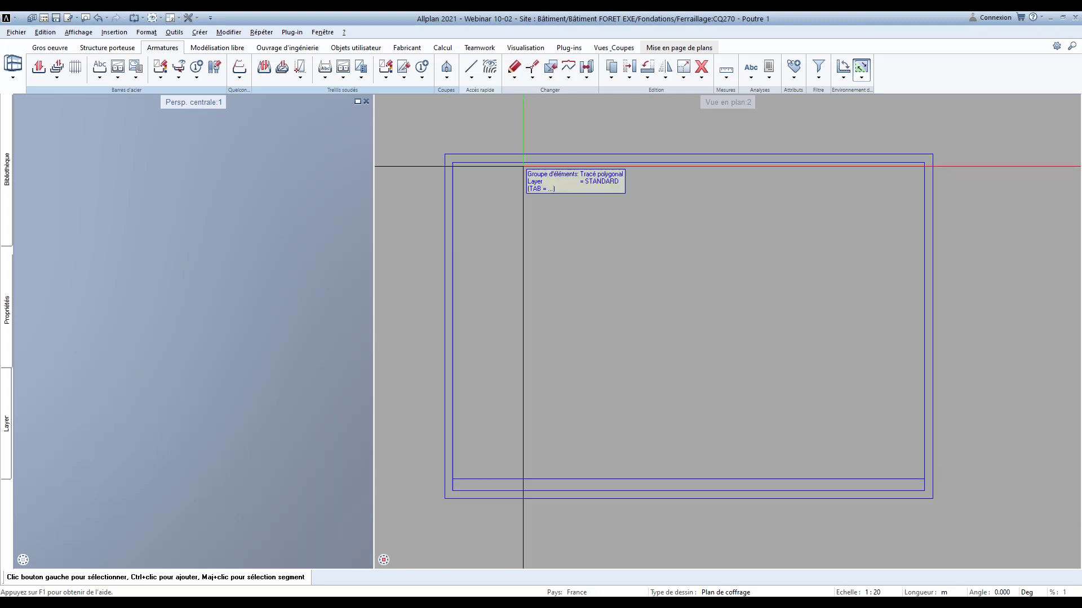
Model the beam as a 3D box 4 m long and 0.25 m wide in the upper part of the sheet frame
left_click(502, 164)
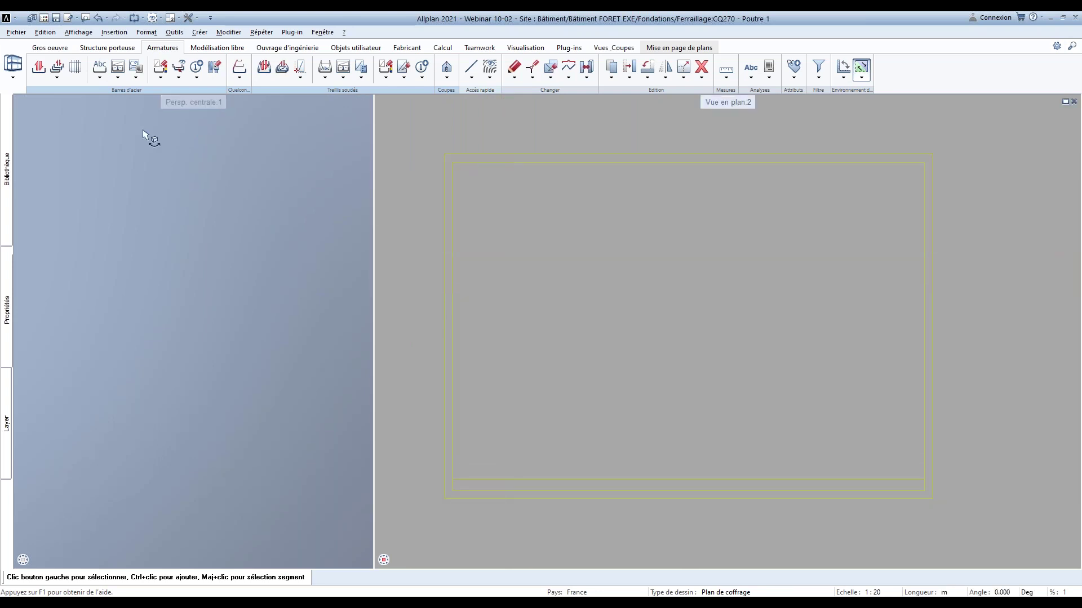
left_click(205, 50)
left_click(56, 67)
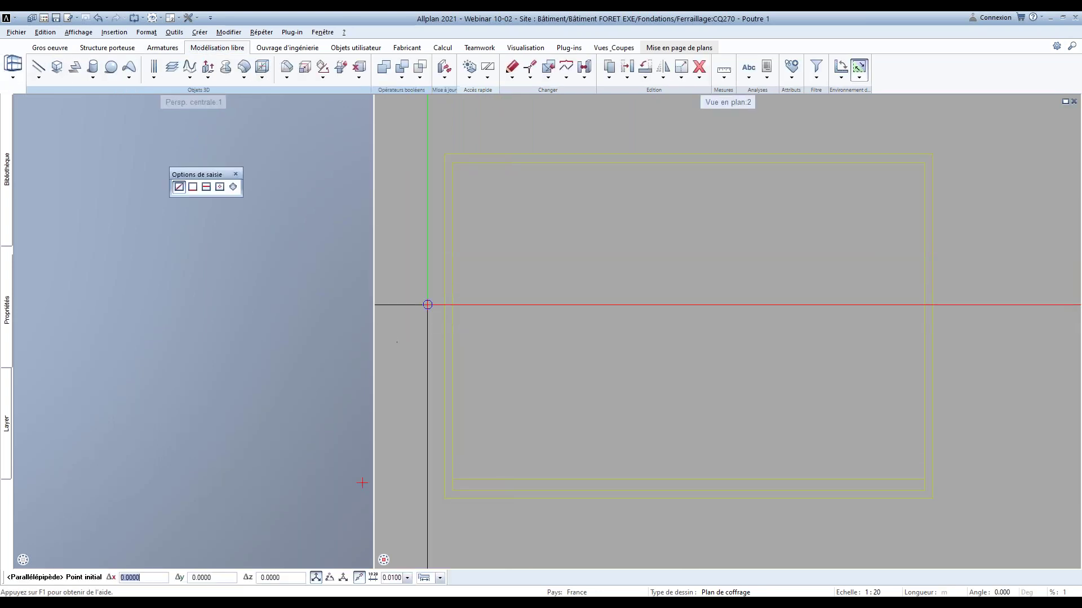
left_click(506, 223)
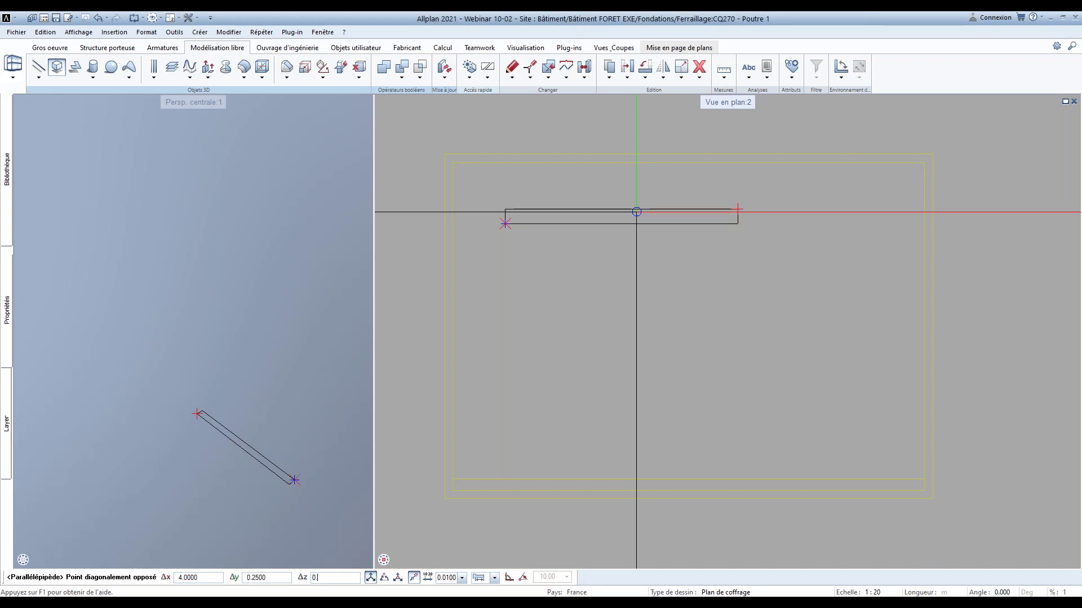
key("Return")
key("Escape")
middle_click_drag(244, 524, 125, 303, "shift")
scroll(181, 246, "down", 5)
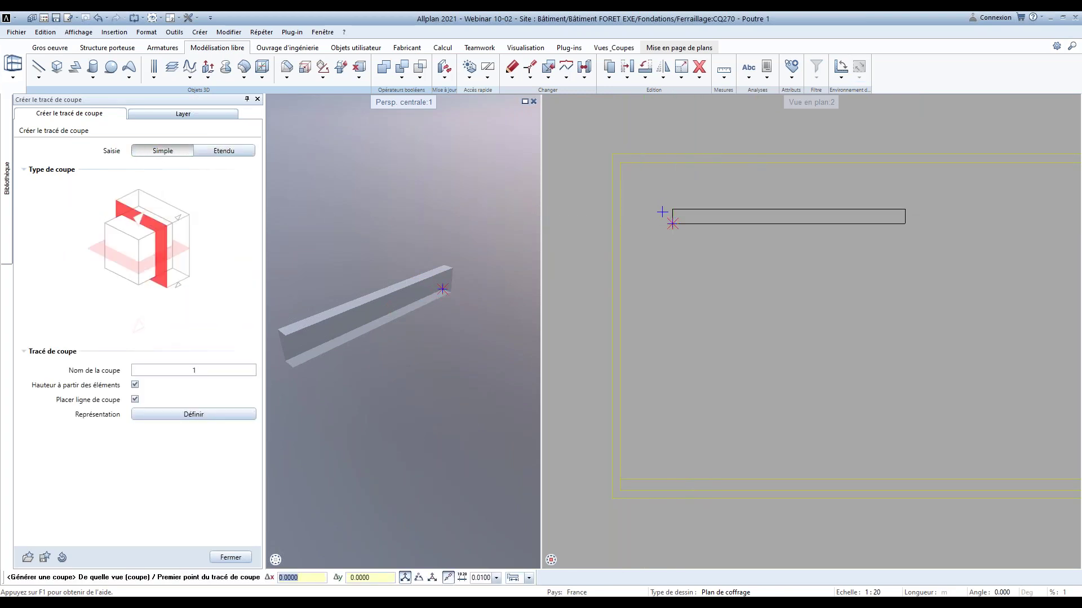
left_click(641, 223)
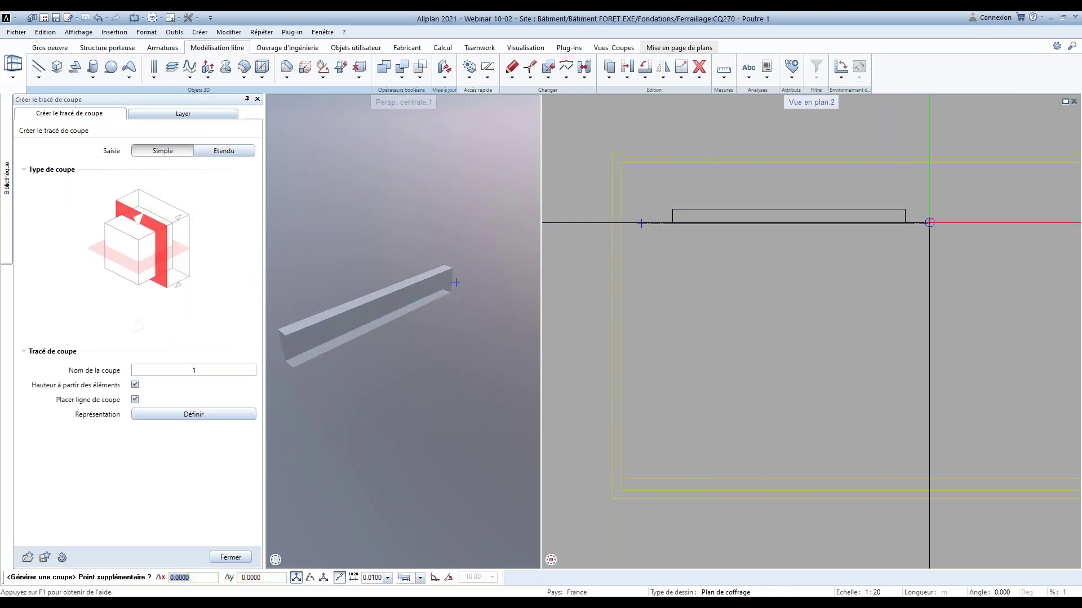
left_click(929, 222)
left_click(926, 202)
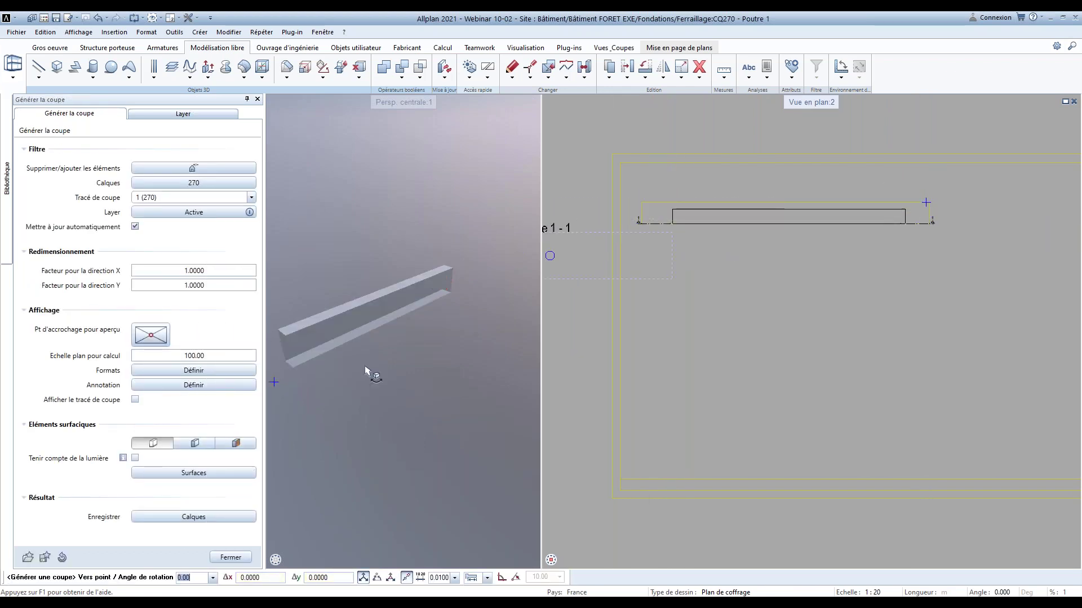
key("Escape")
double_click(530, 204)
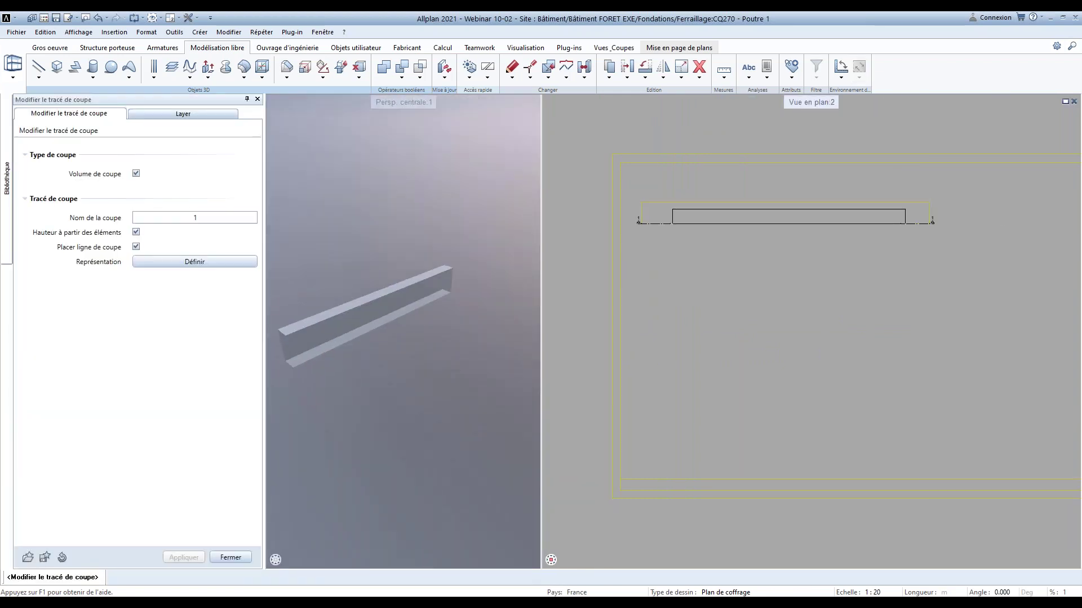
key("Escape")
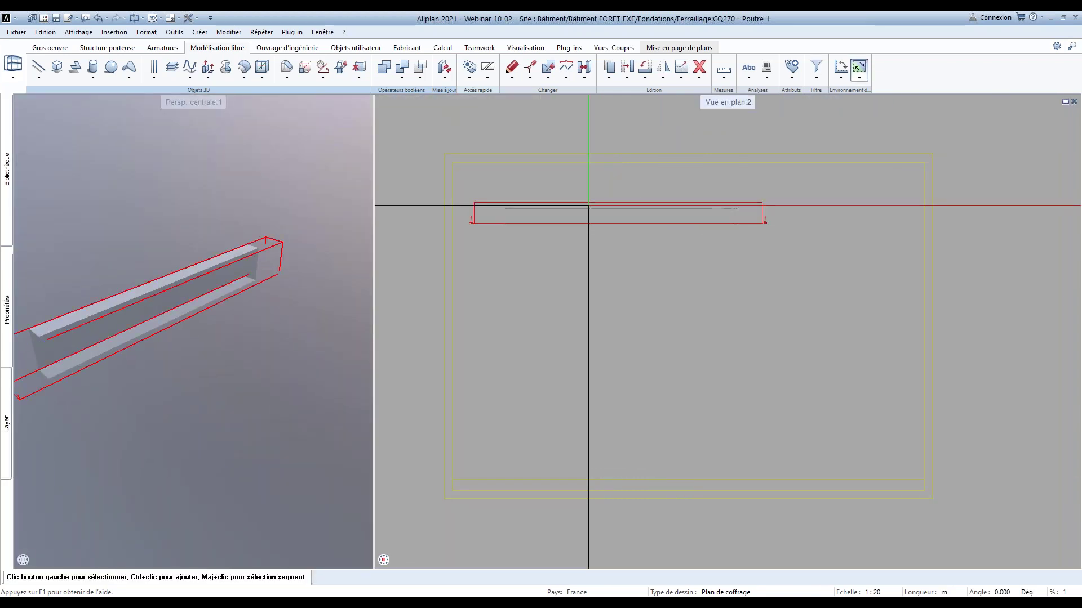
left_click(172, 181)
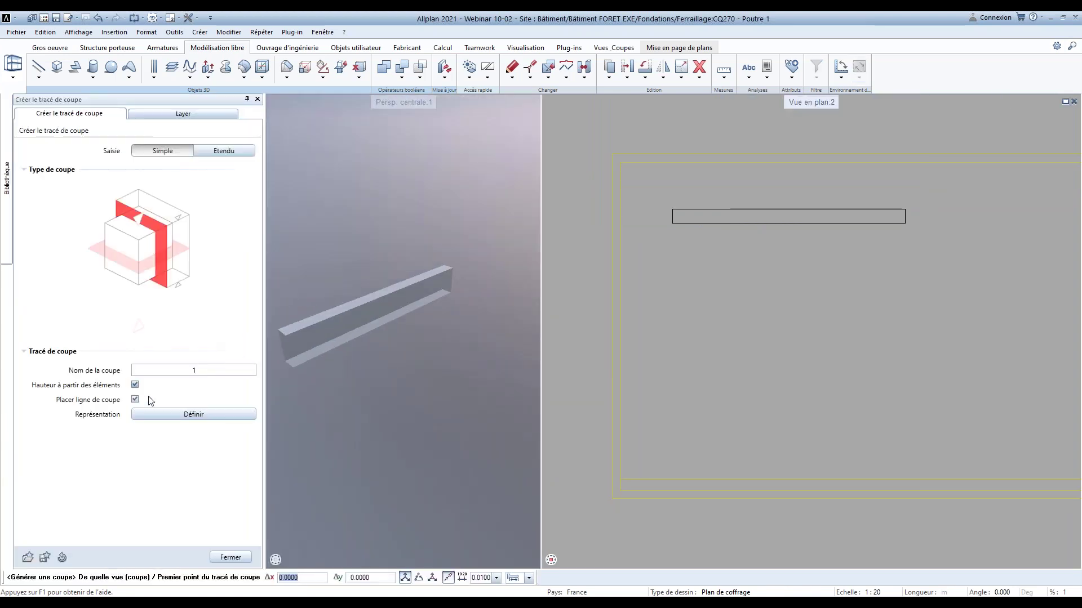
left_click(158, 418)
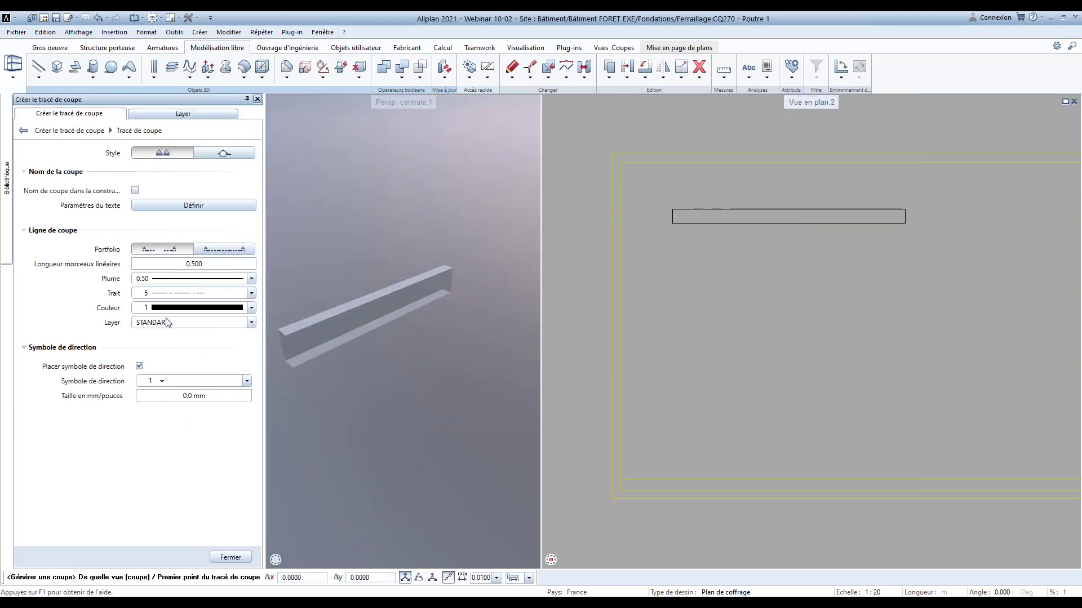
left_click(22, 131)
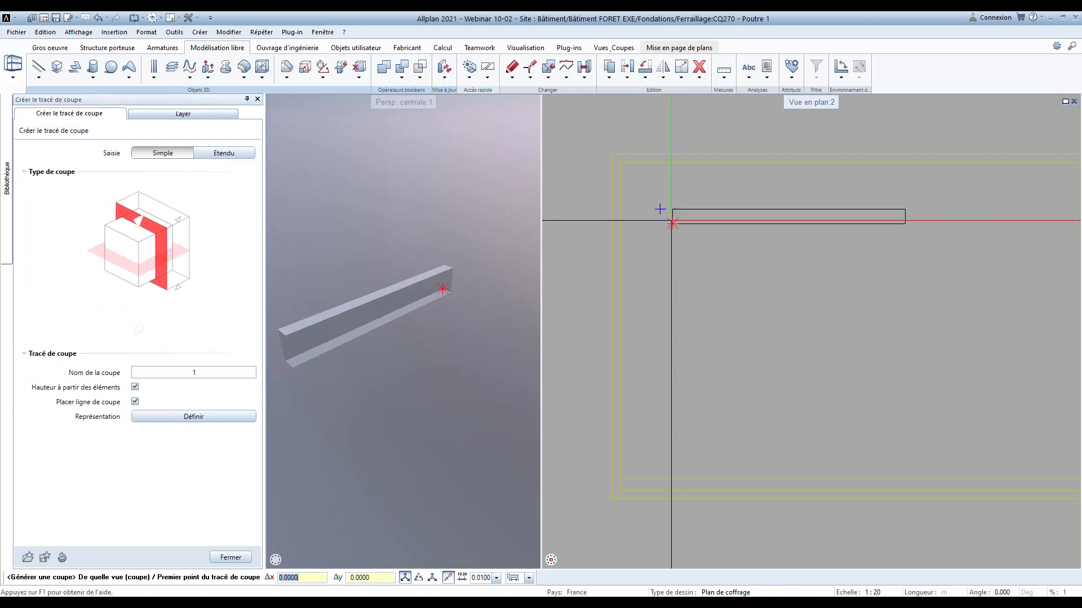
left_click(642, 222)
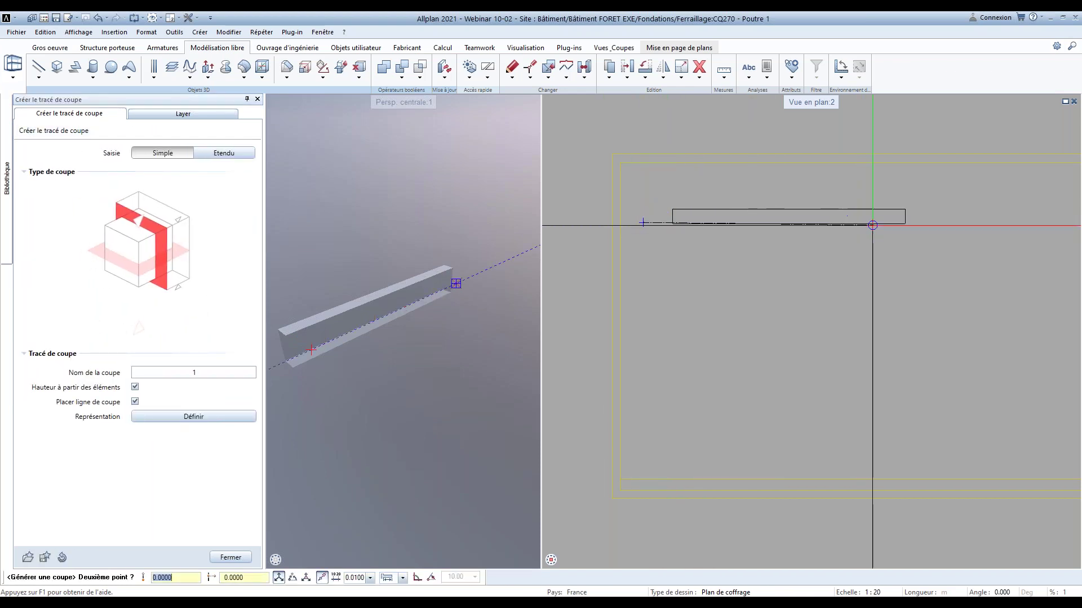
left_click(845, 205)
key("Return")
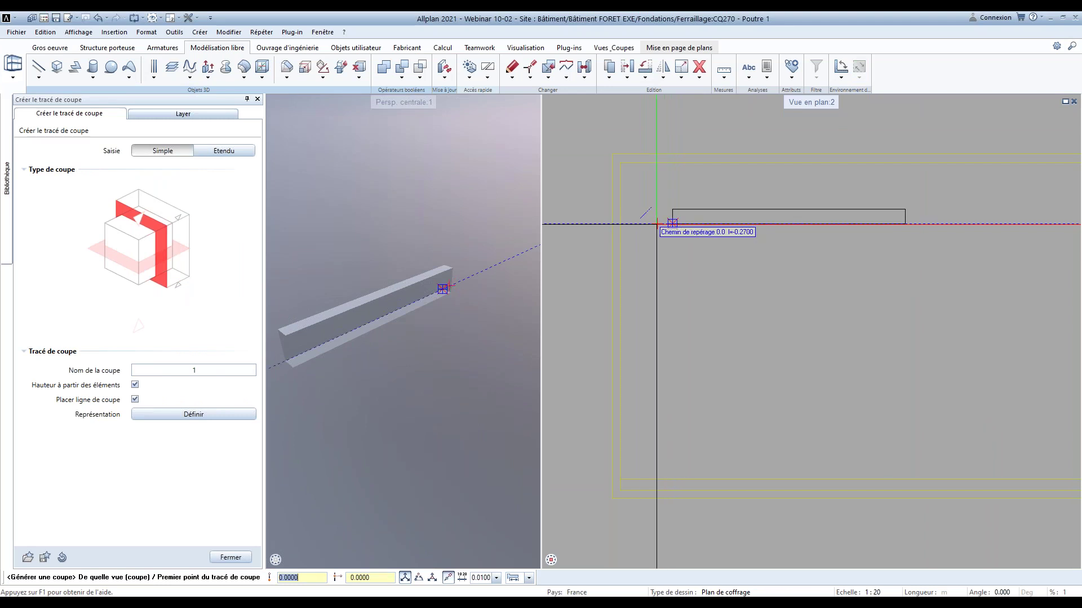
Draw a longitudinal section line along the beam's lower long edge in plan, extending past both ends, with the viewing depth covering the beam
left_click(642, 223)
left_click(928, 224)
left_click(923, 204)
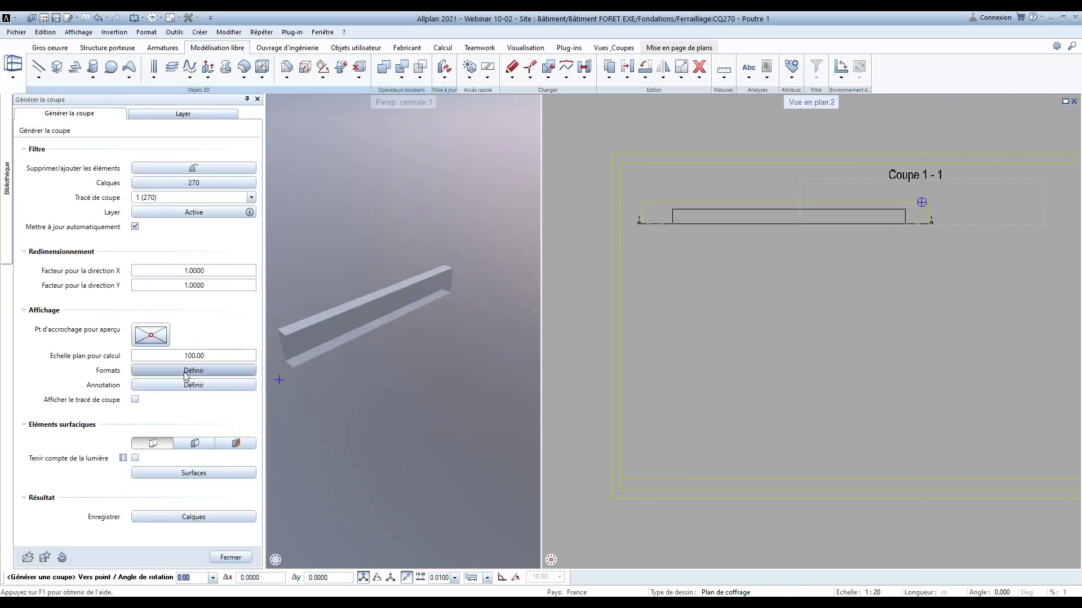
Enable display of visible and hidden edges in the section formats and place the longitudinal section beneath the beam's plan
left_click(188, 371)
left_click(132, 430)
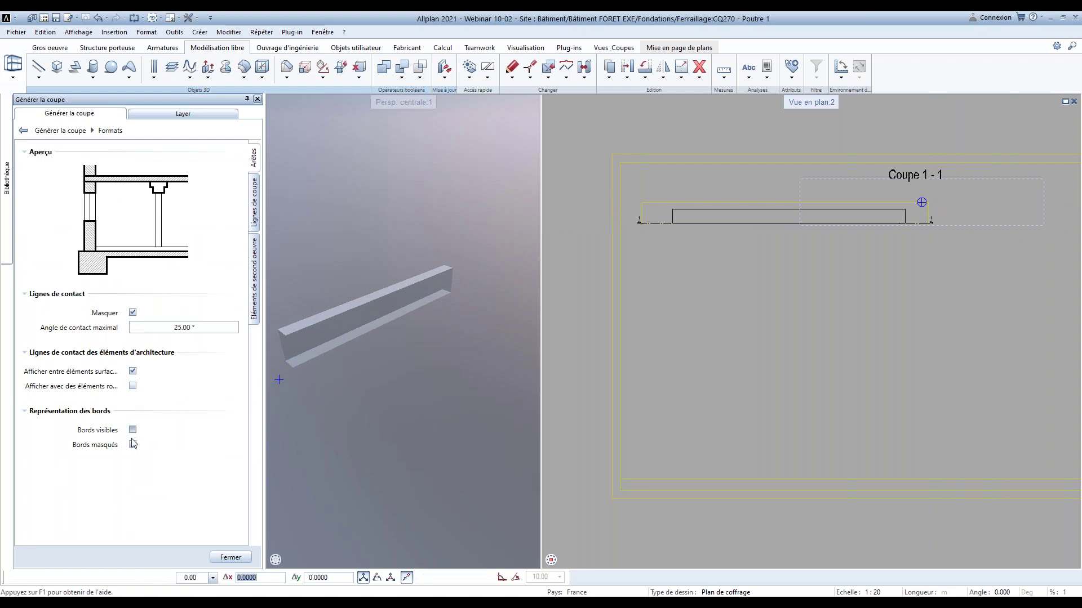
left_click(132, 502)
scroll(766, 318, "down", 3)
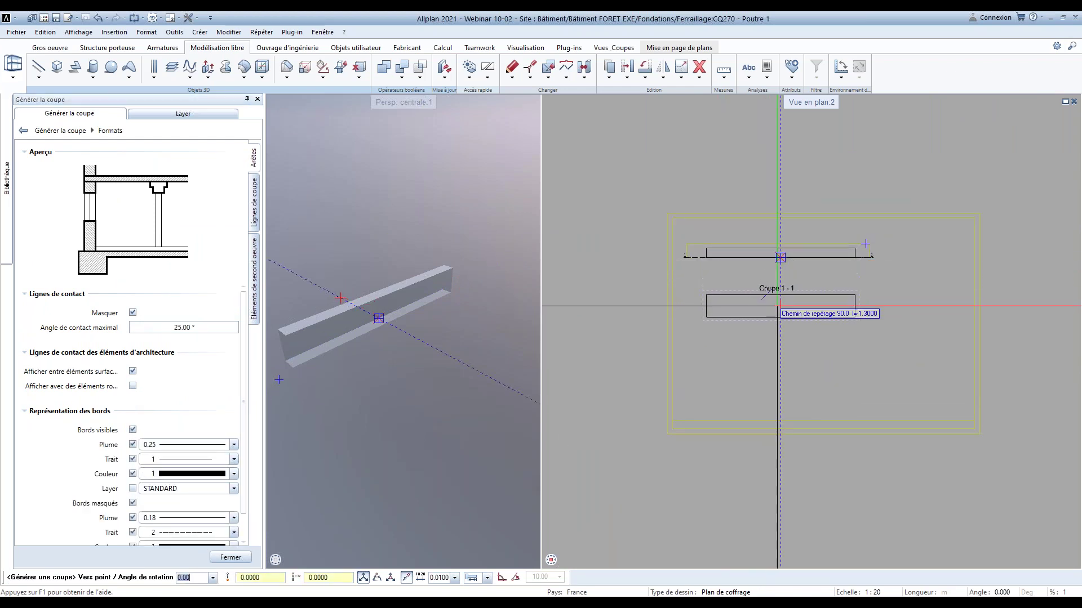
left_click(776, 315)
Create a shallow transverse section across the beam near its left end, looking right, and place its view below section 1 - 1
scroll(619, 298, "up", 2)
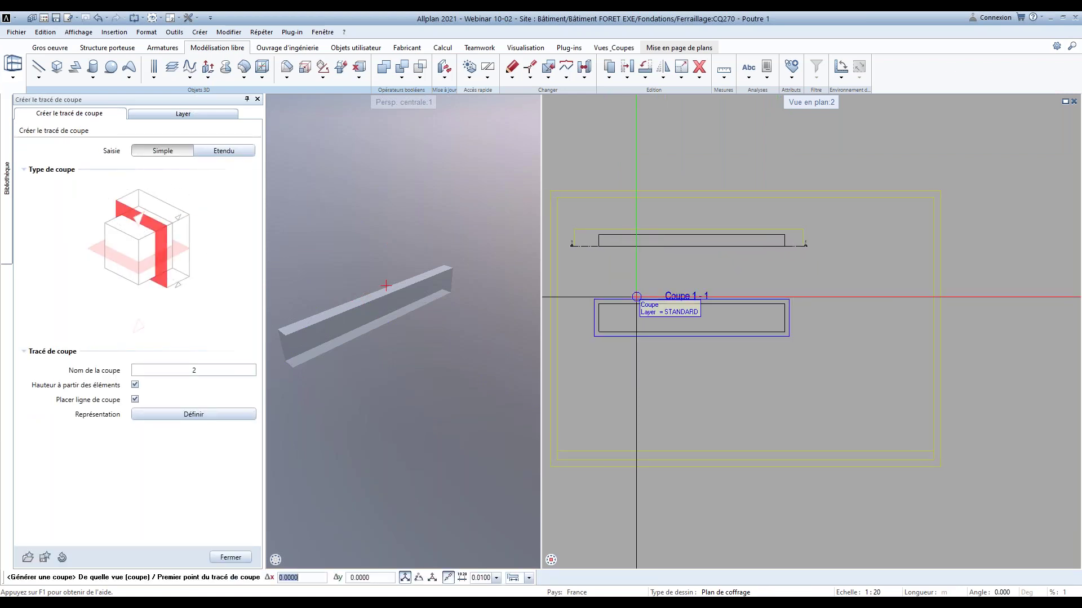
scroll(613, 217, "up", 2)
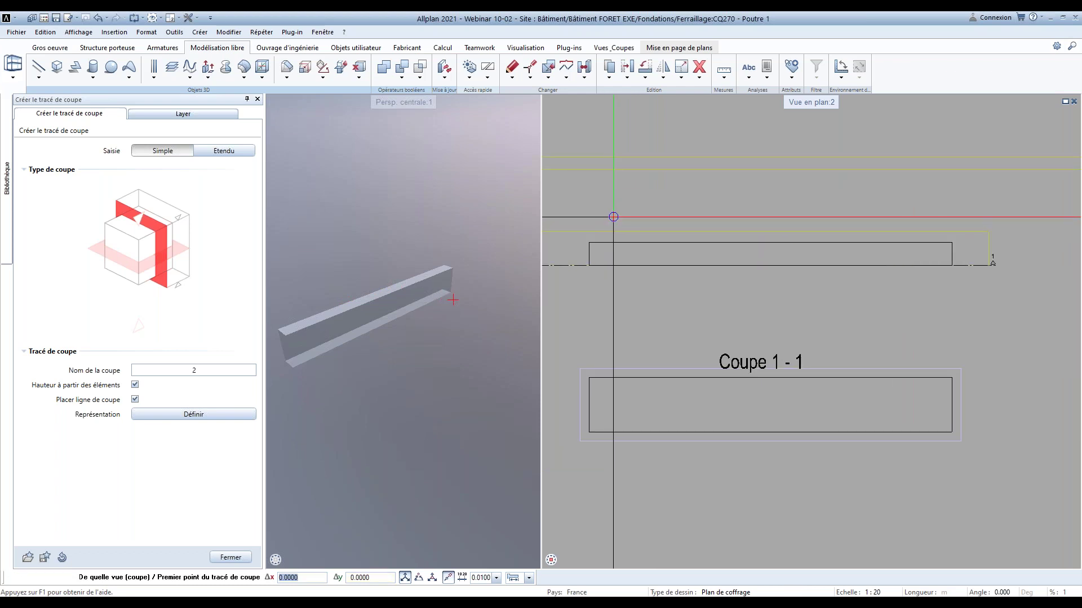
left_click(614, 217)
left_click(613, 281)
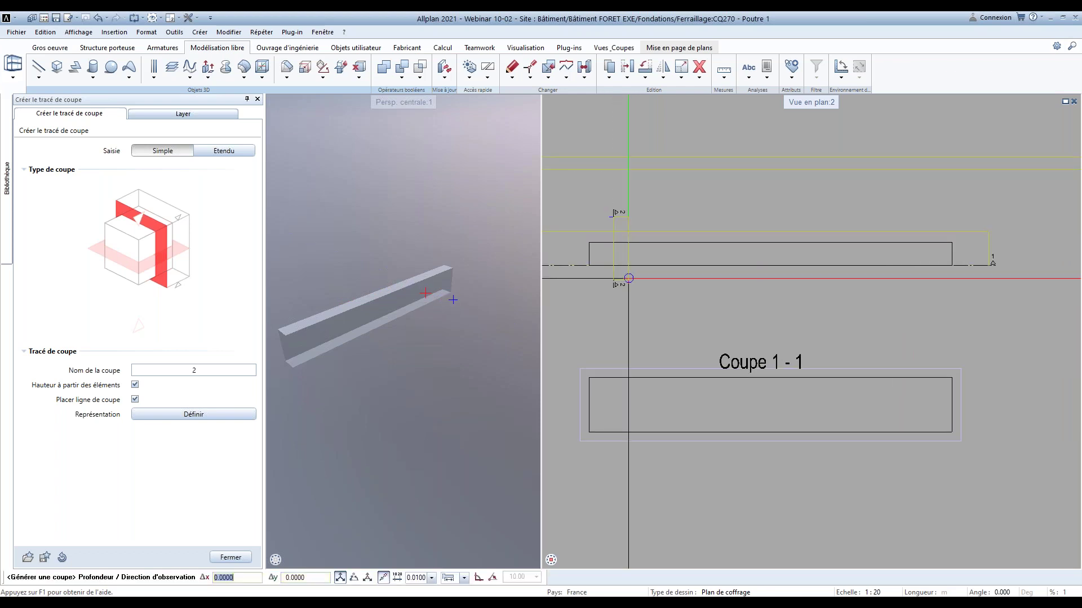
left_click(629, 278)
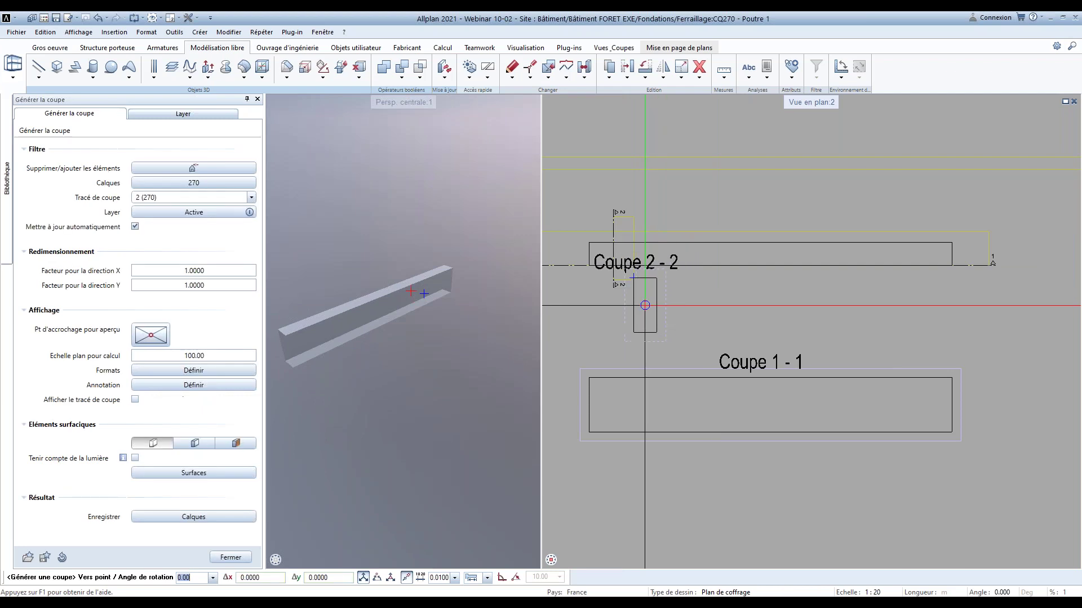
scroll(620, 293, "down", 2)
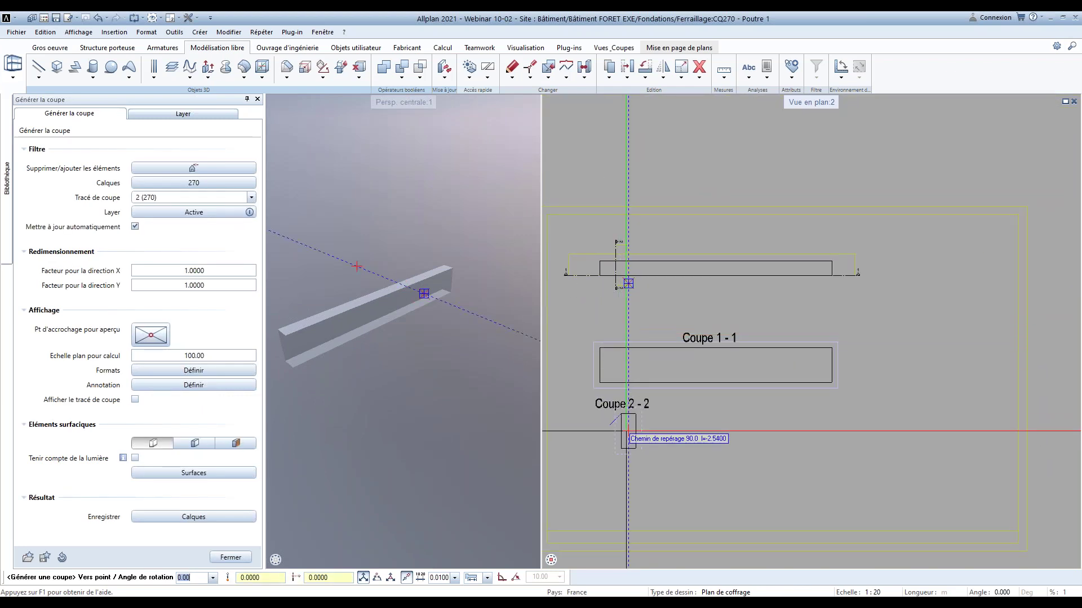
left_click(628, 431)
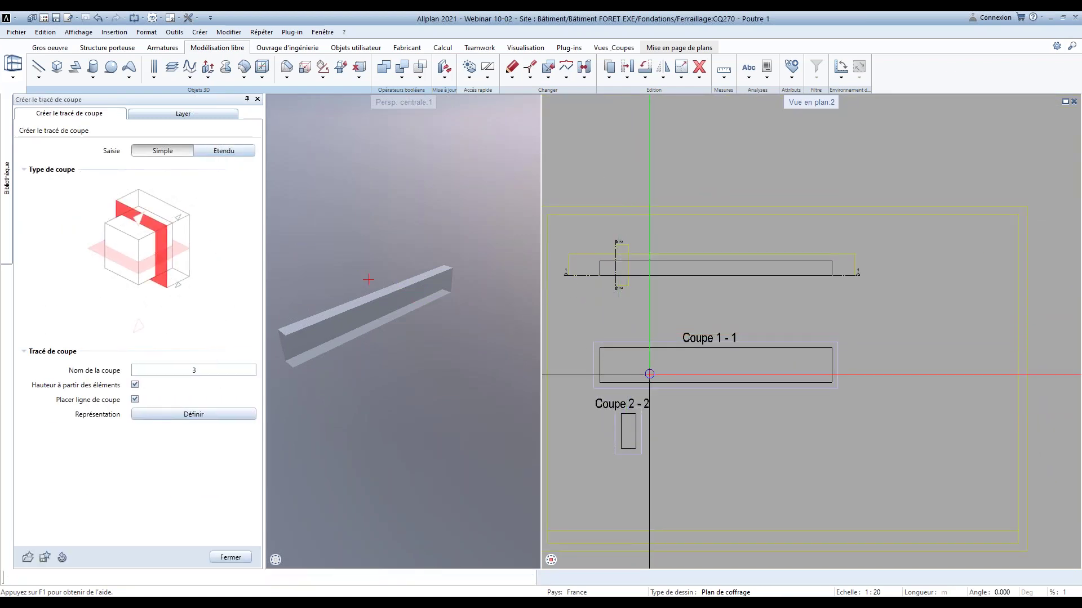
key("Escape")
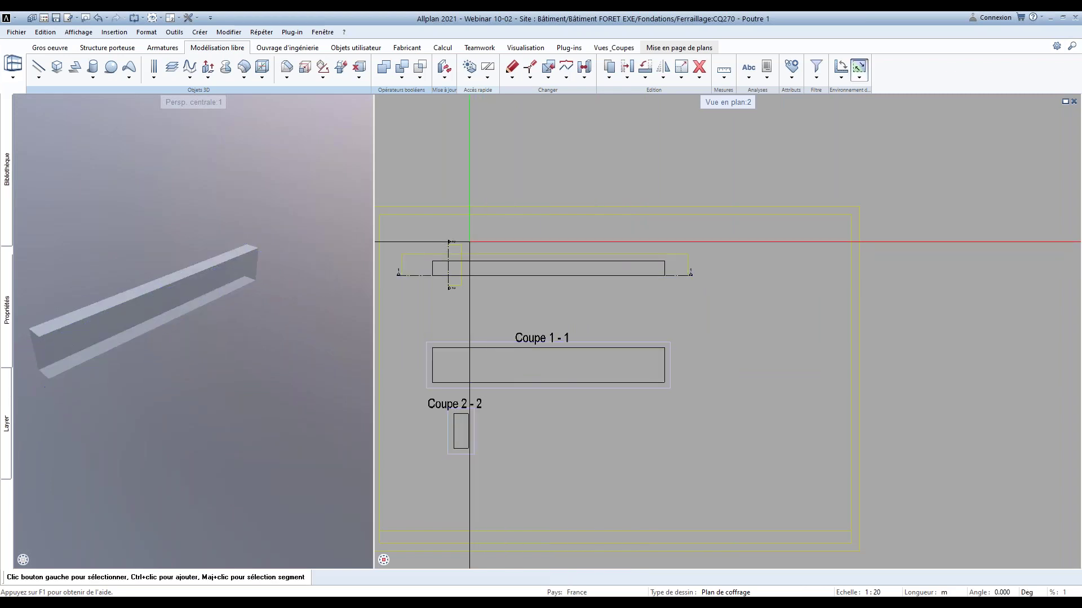
Copy the transverse section line together with its section view so the new cut lies near the beam's middle
left_click(608, 67)
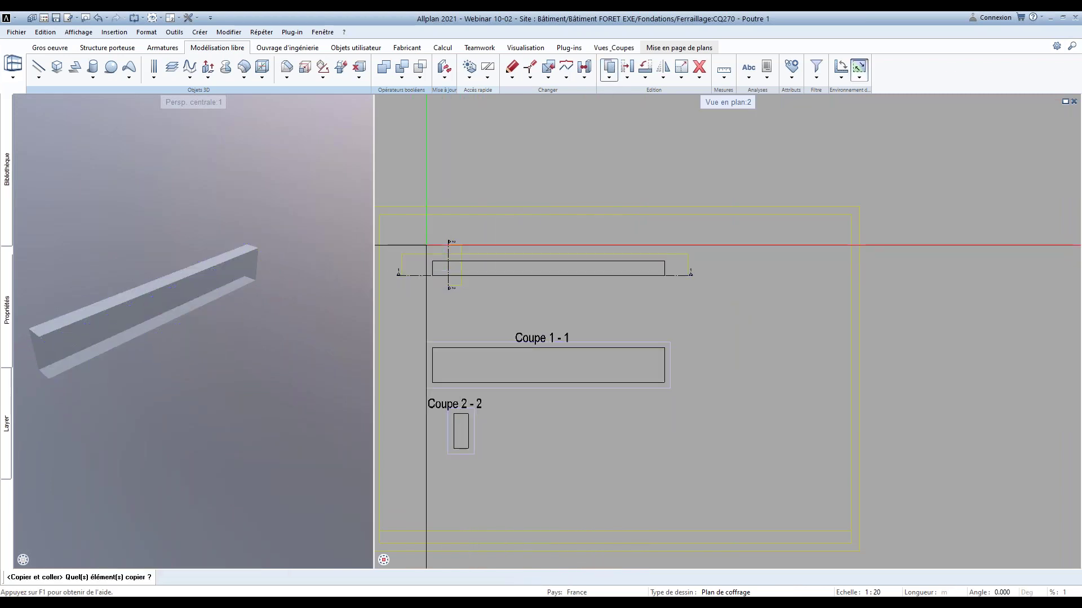
left_click_drag(430, 228, 498, 394)
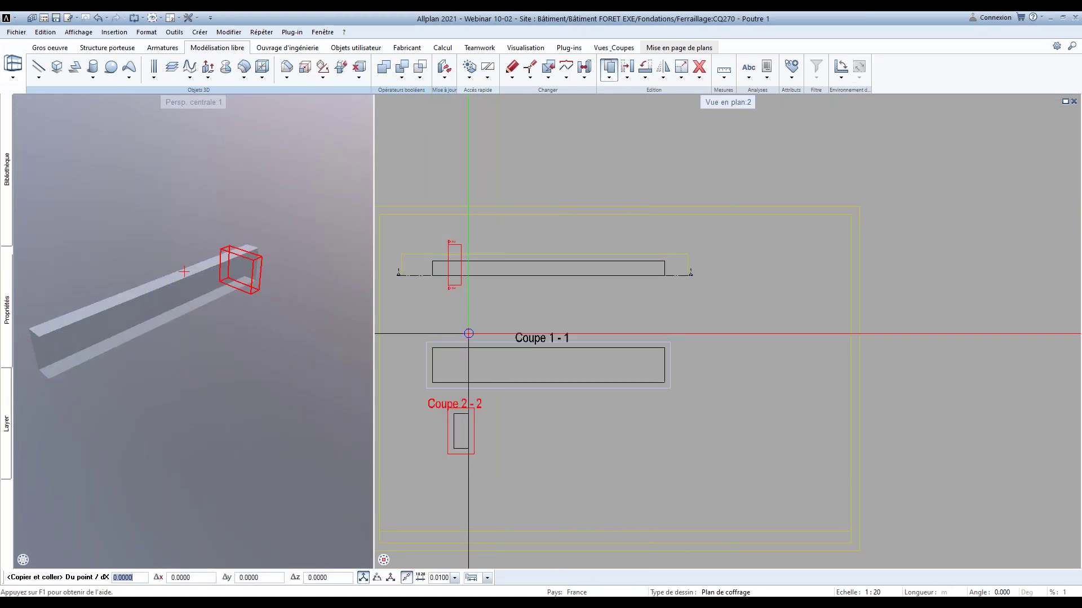
left_click(558, 234)
key("Escape")
scroll(535, 235, "up", 3)
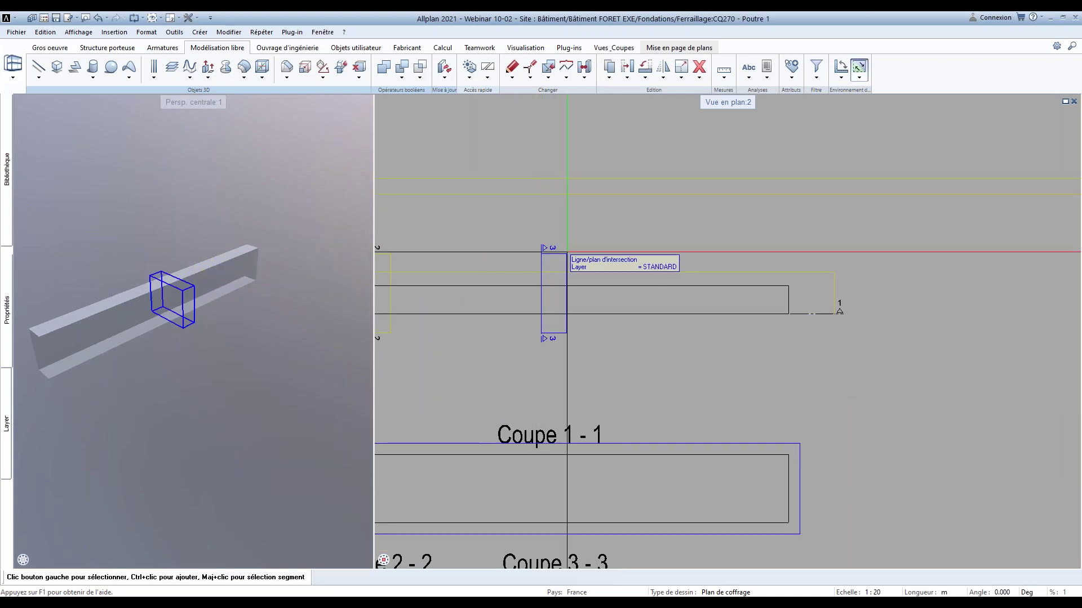
Generate a transverse section from the section 1 - 1 view near the beam's right end and place it below sections 2 - 2 and 3 - 3
scroll(586, 458, "down", 2)
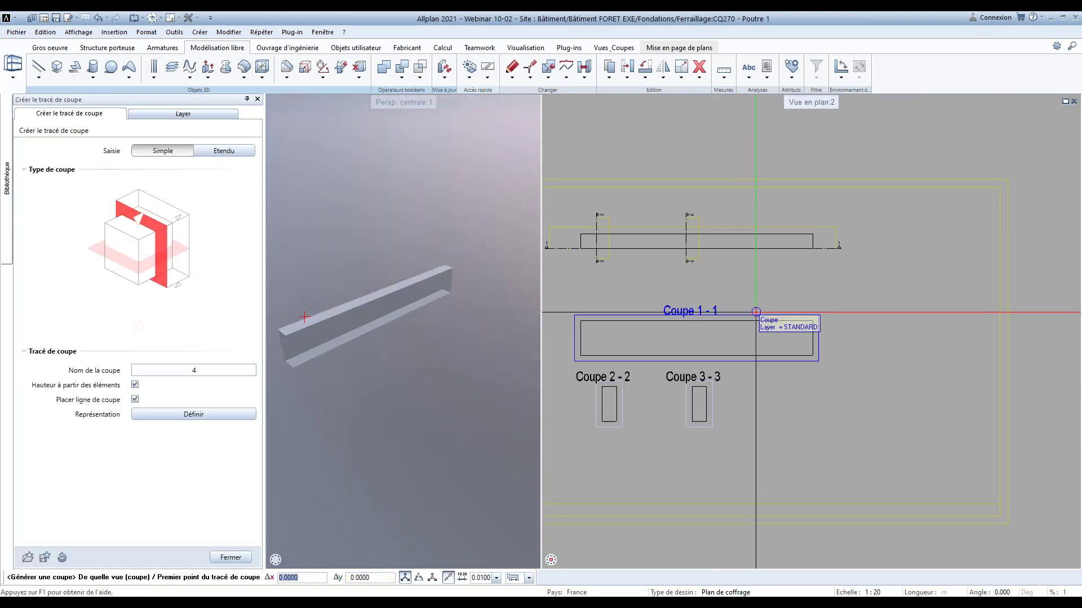
left_click(763, 356)
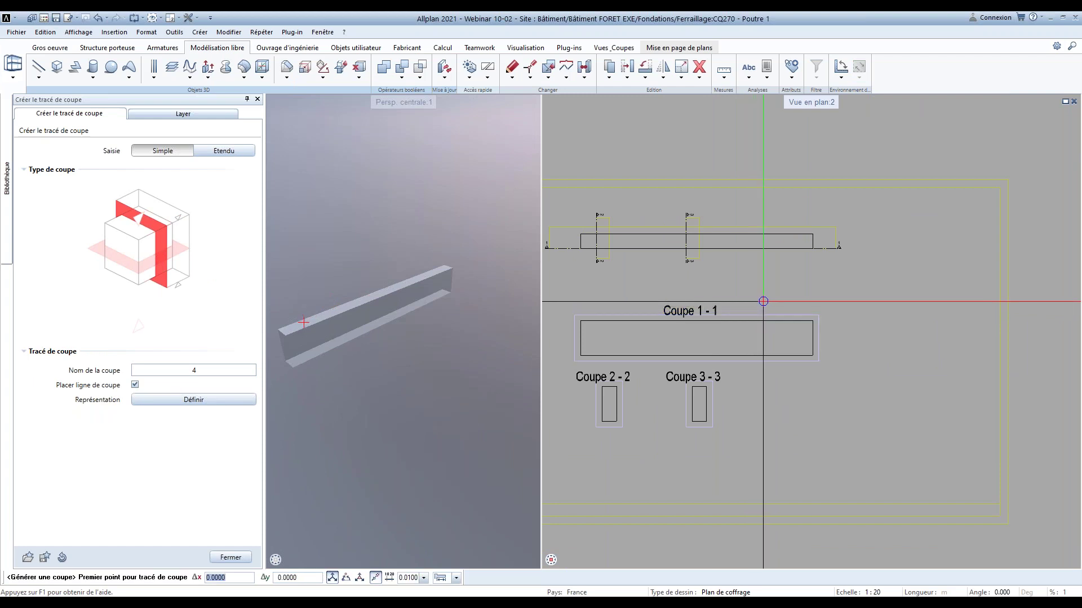
left_click(764, 375)
key("Escape")
left_click(778, 370)
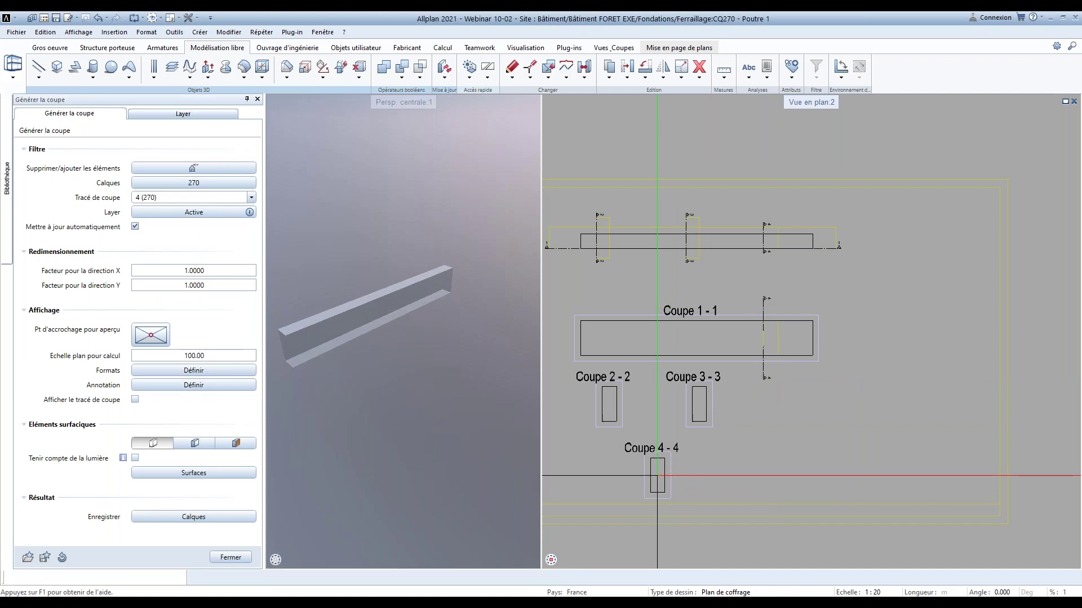
left_click(657, 476)
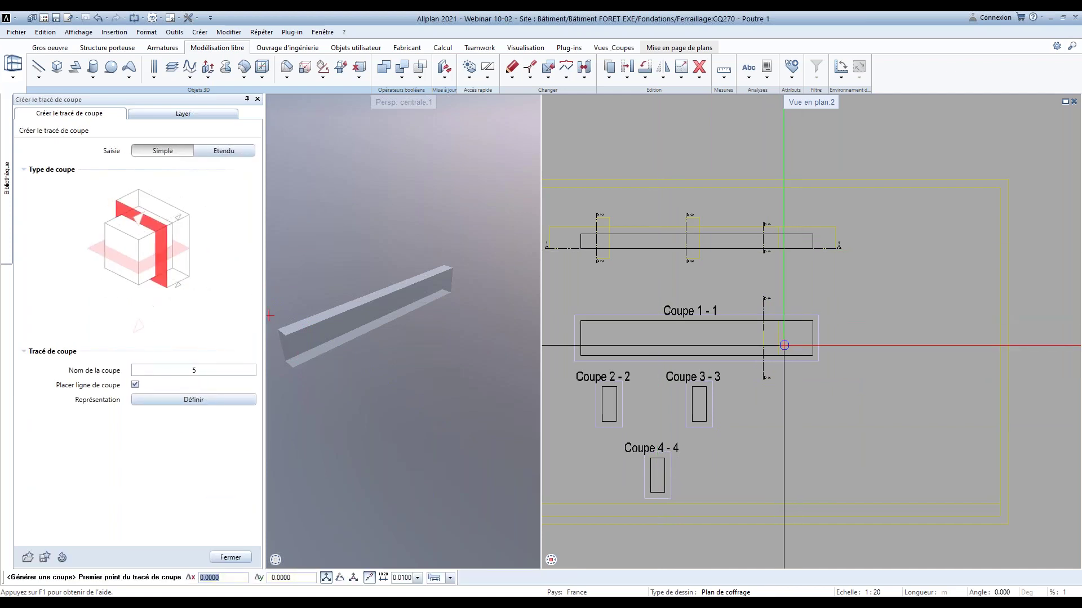
key("Escape")
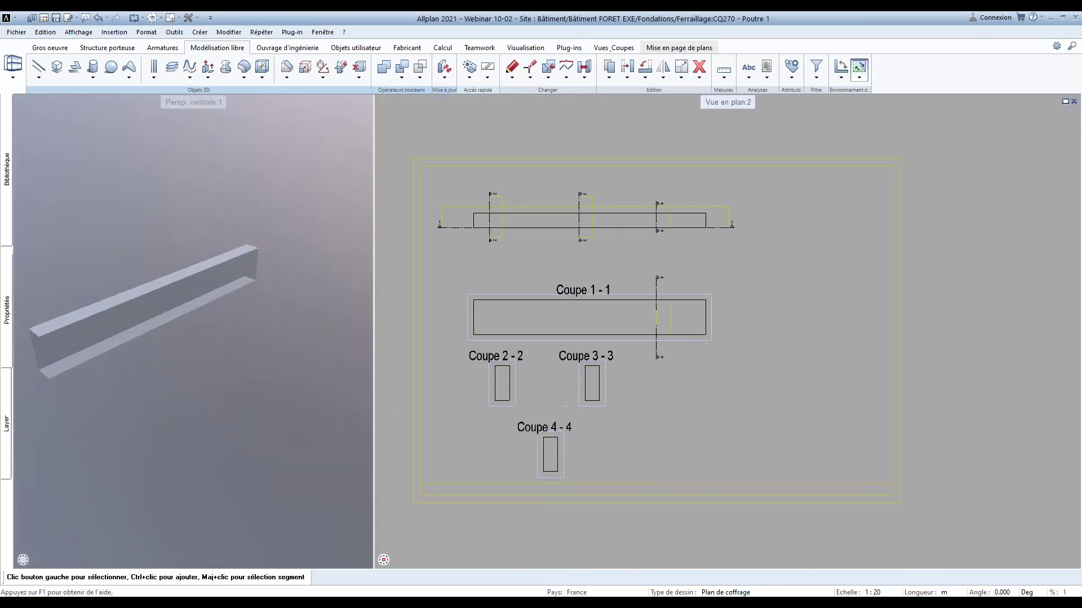
Show the cut lines of sections 3 and 2 in the section 1 - 1 view
scroll(586, 309, "up", 1)
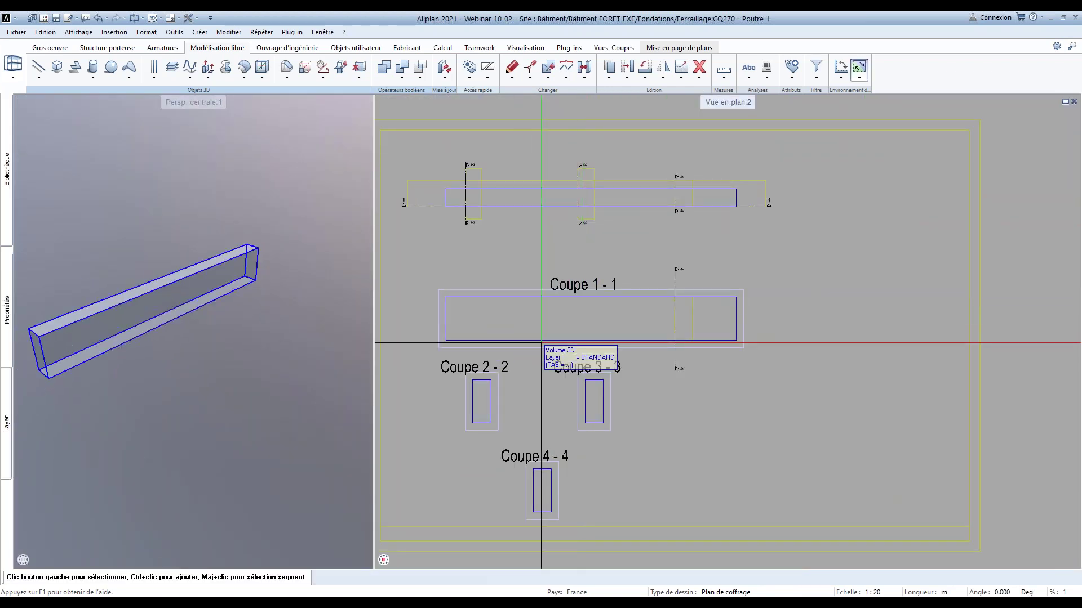
right_click(526, 291)
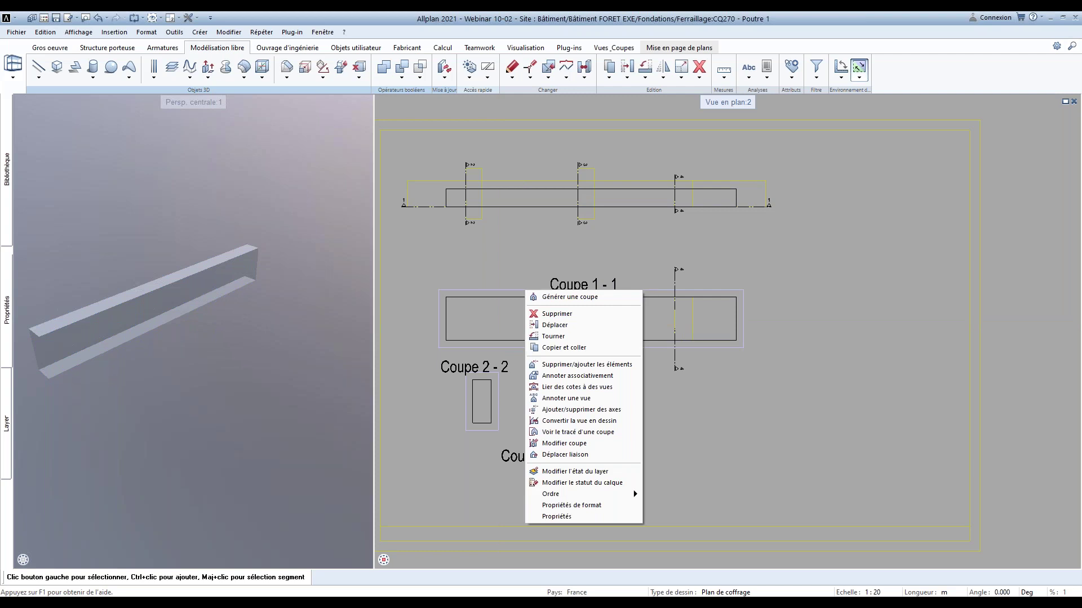
left_click(560, 432)
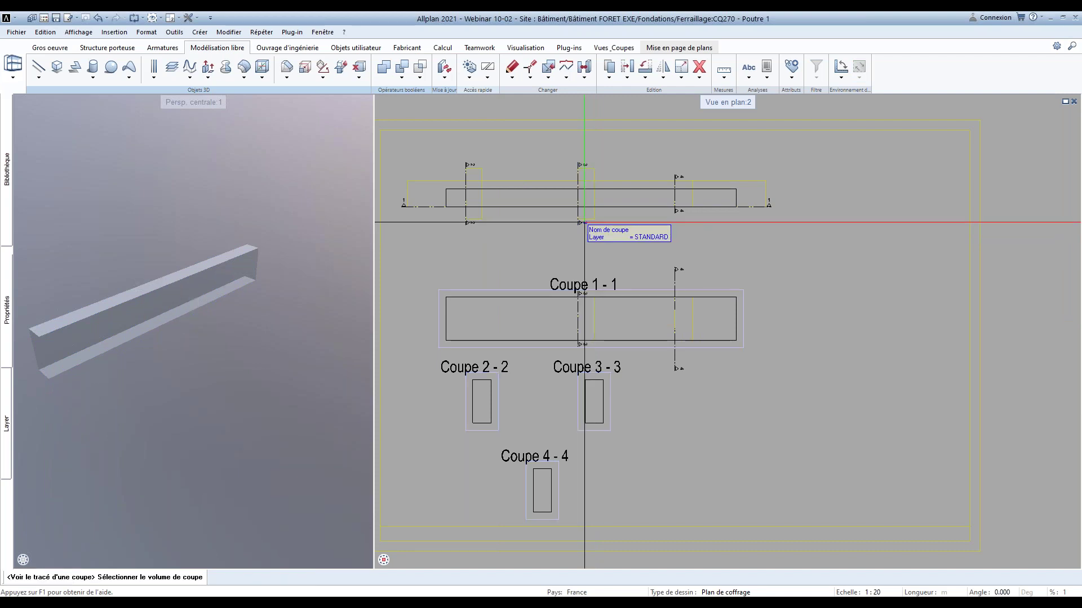
left_click(478, 223)
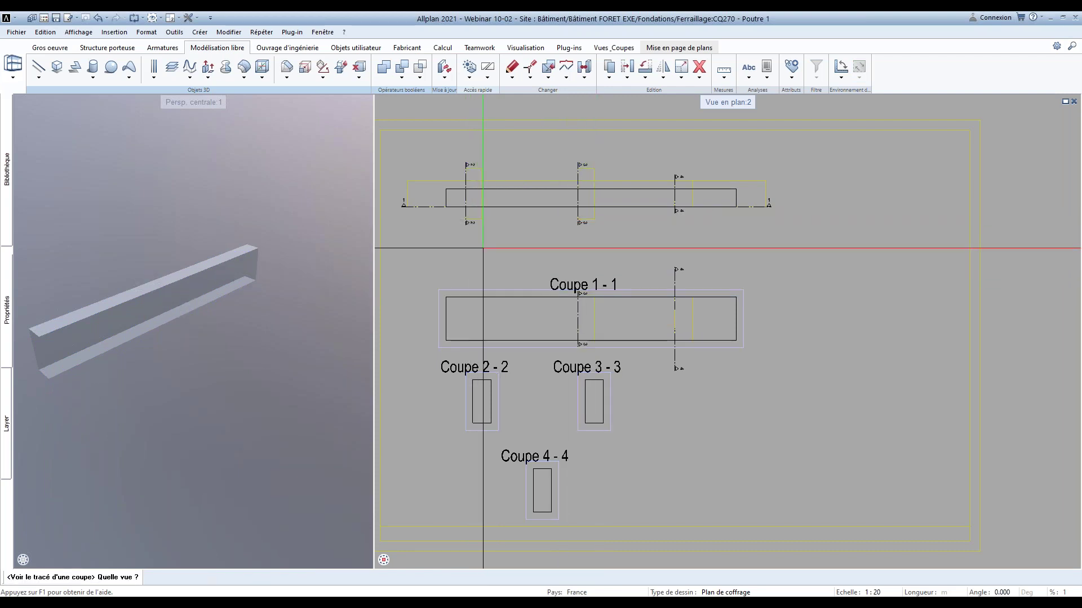
left_click(484, 297)
key("Escape")
scroll(525, 328, "up", 2)
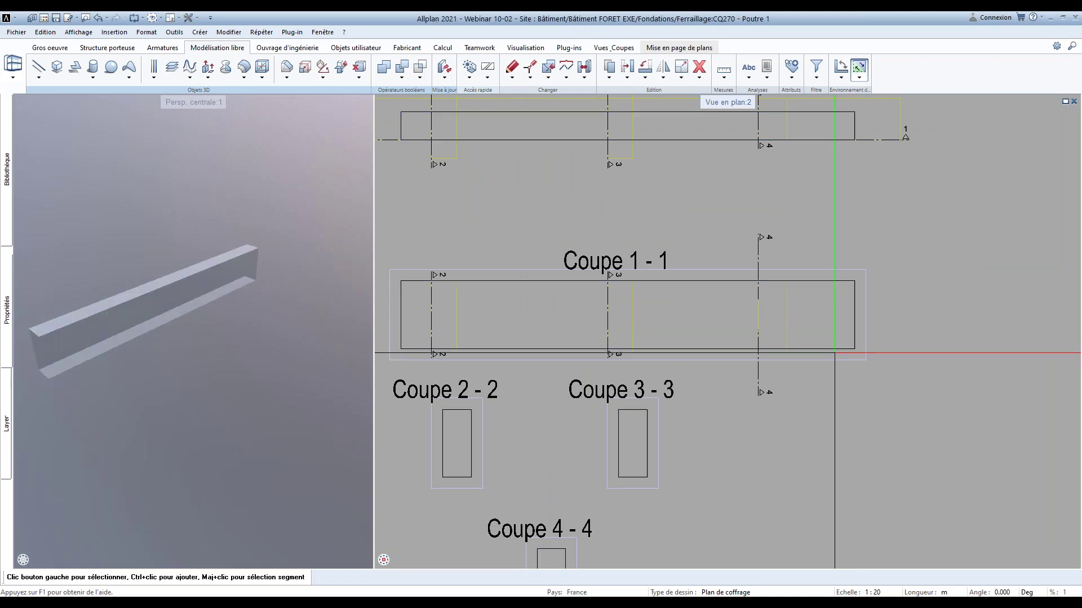
scroll(845, 302, "down", 4)
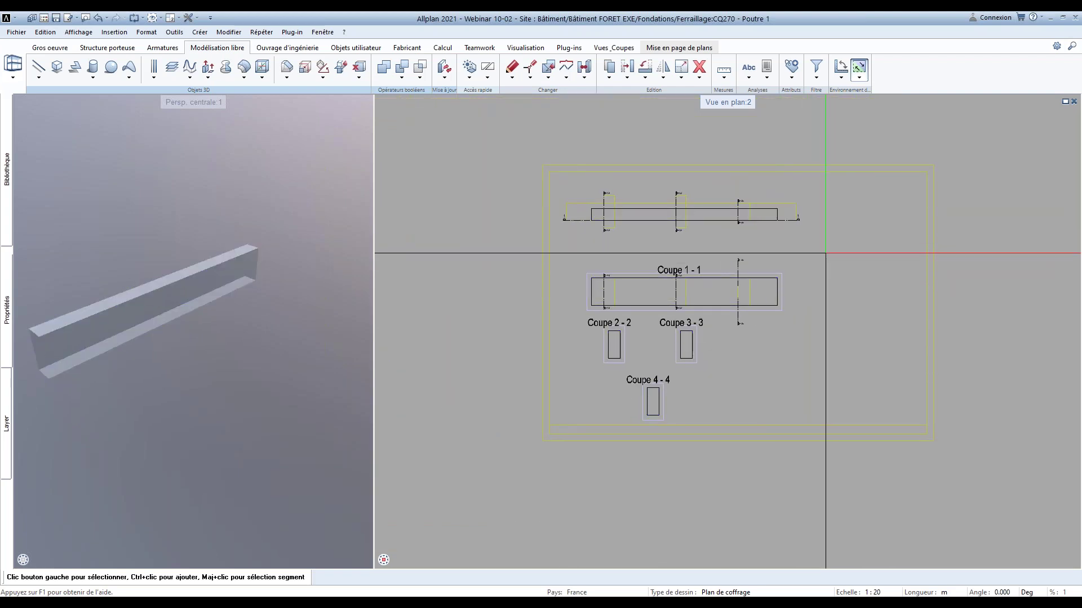
Open the program options for reinforcement, select NF A 35-027 as the reinforcement standard, and apply the settings
left_click(164, 47)
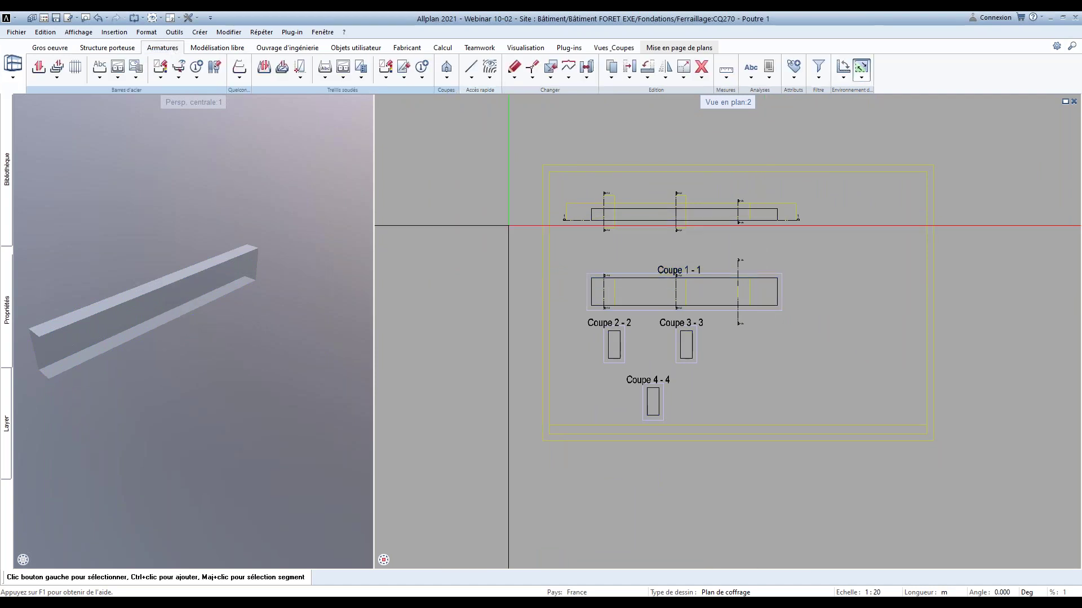
left_click(195, 21)
left_click(221, 32)
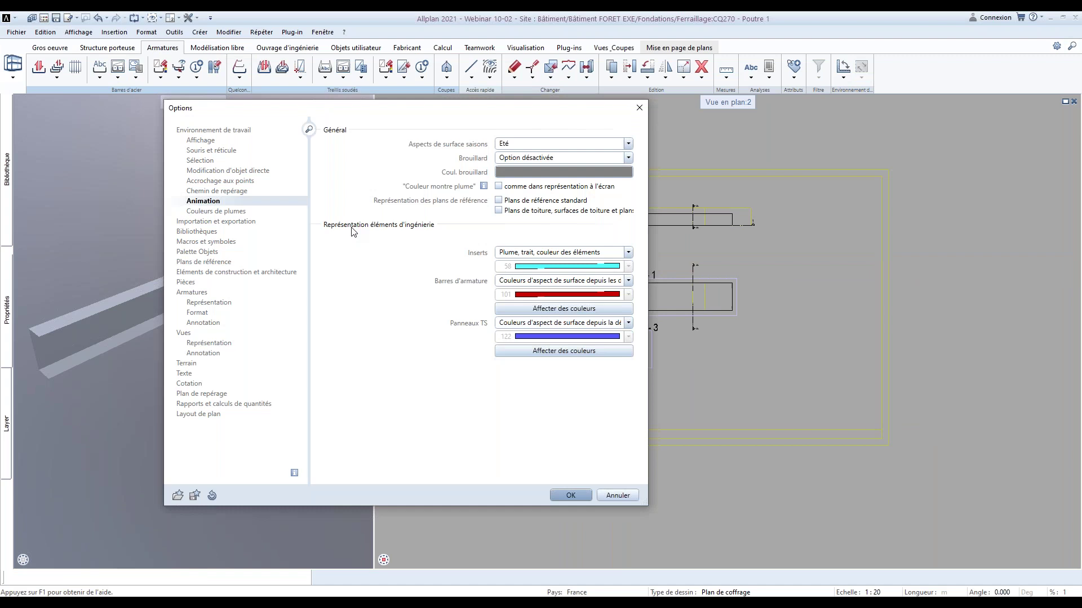
left_click(218, 291)
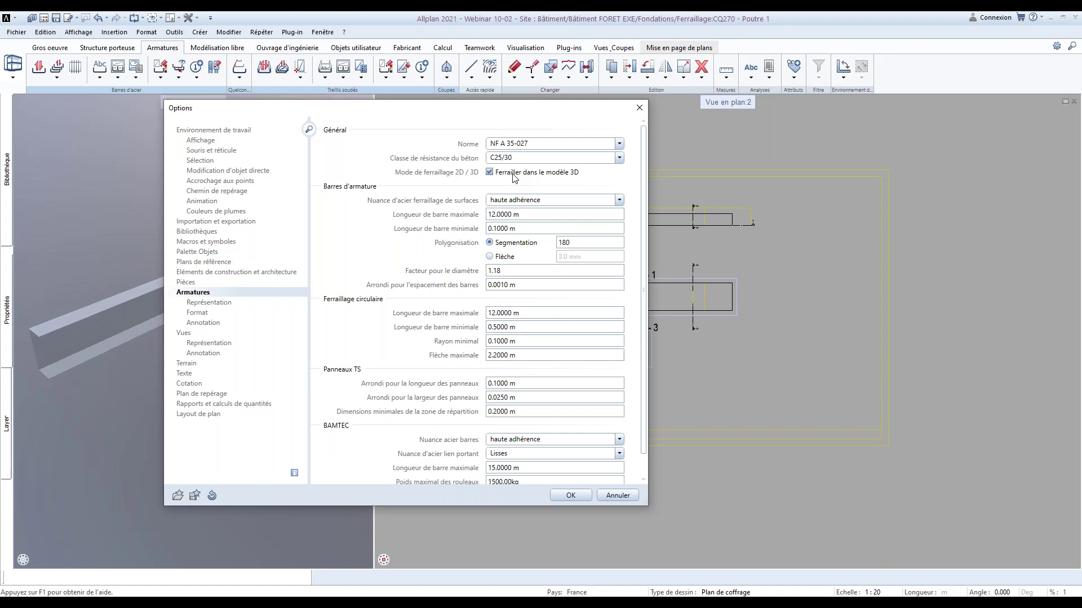
left_click(559, 145)
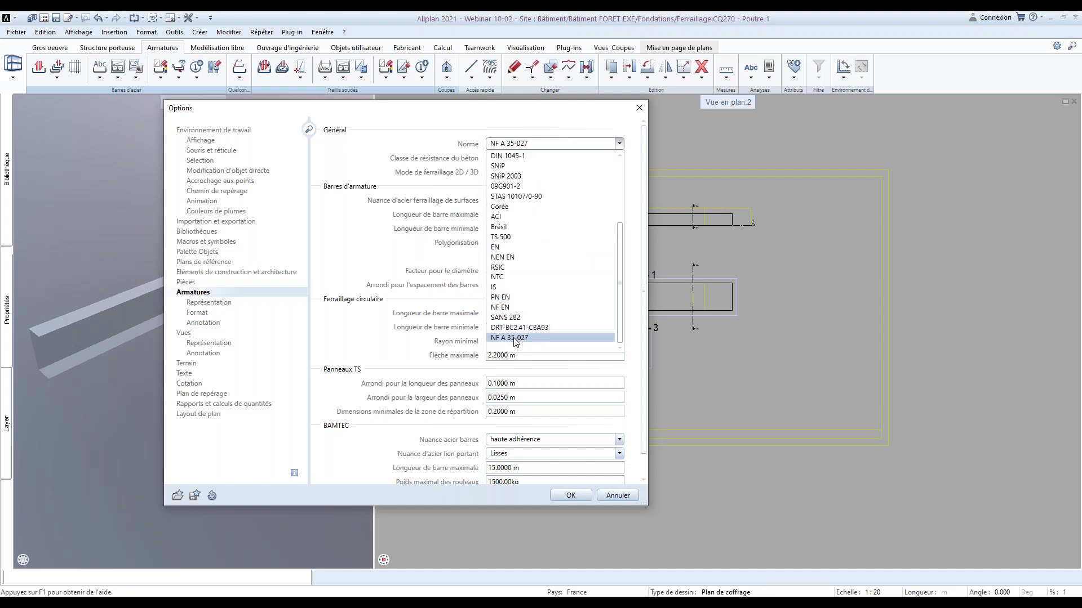
left_click(515, 339)
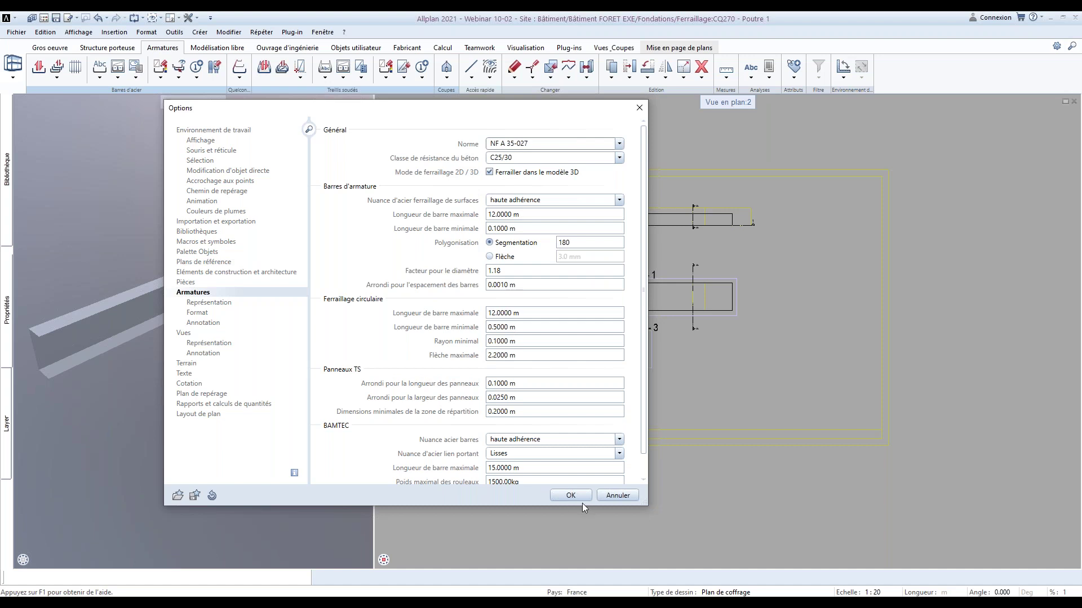
left_click(570, 495)
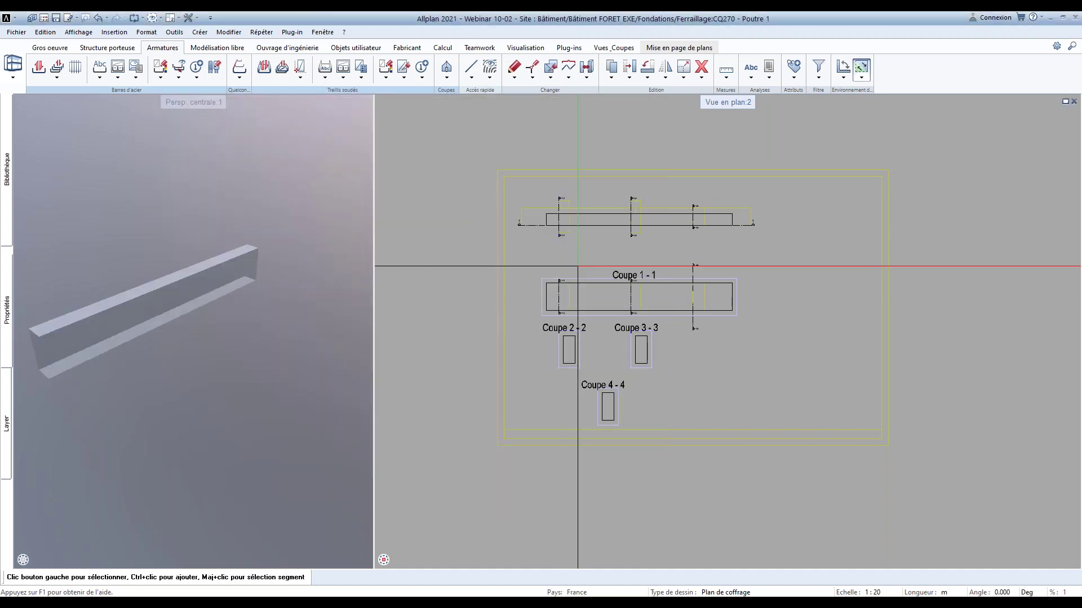
Start a new reinforcement bar shape for the beam and open the catalogue of available bar shapes
left_click_drag(150, 400, 76, 386)
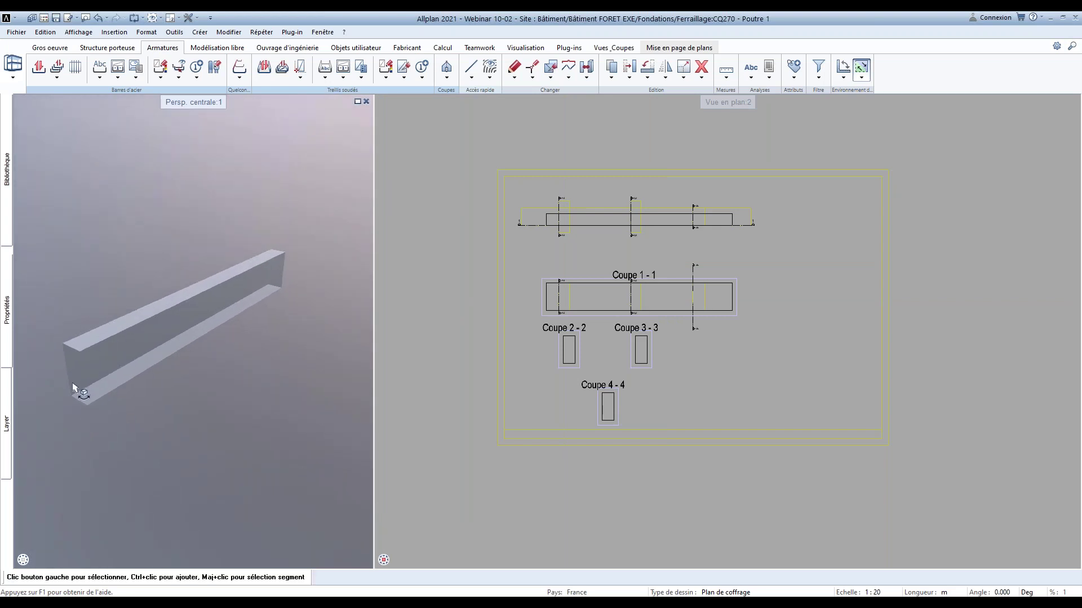
scroll(623, 254, "up", 3)
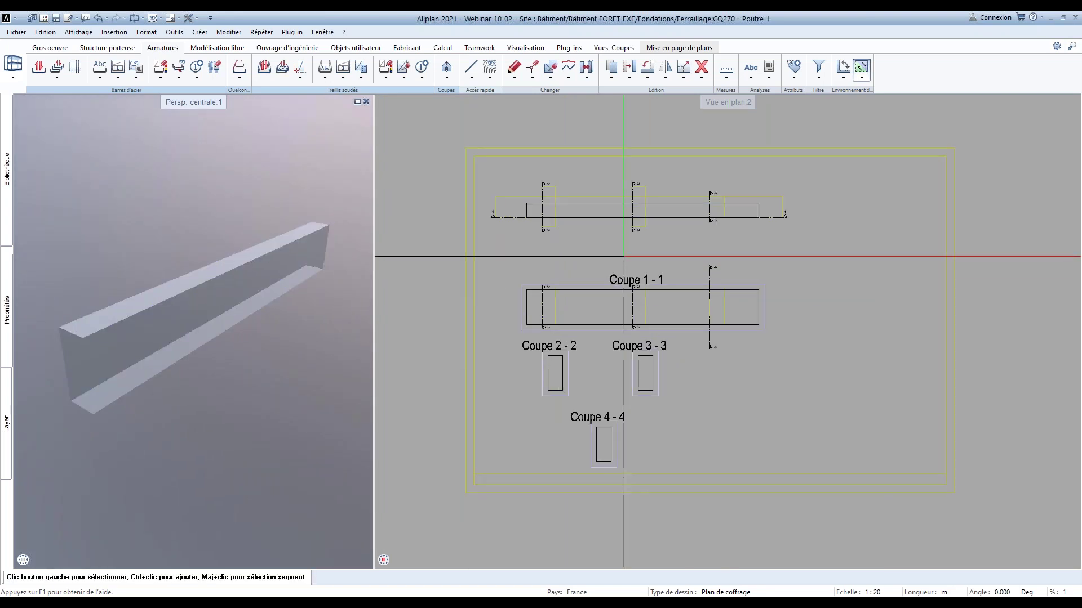
middle_click_drag(592, 257, 568, 243)
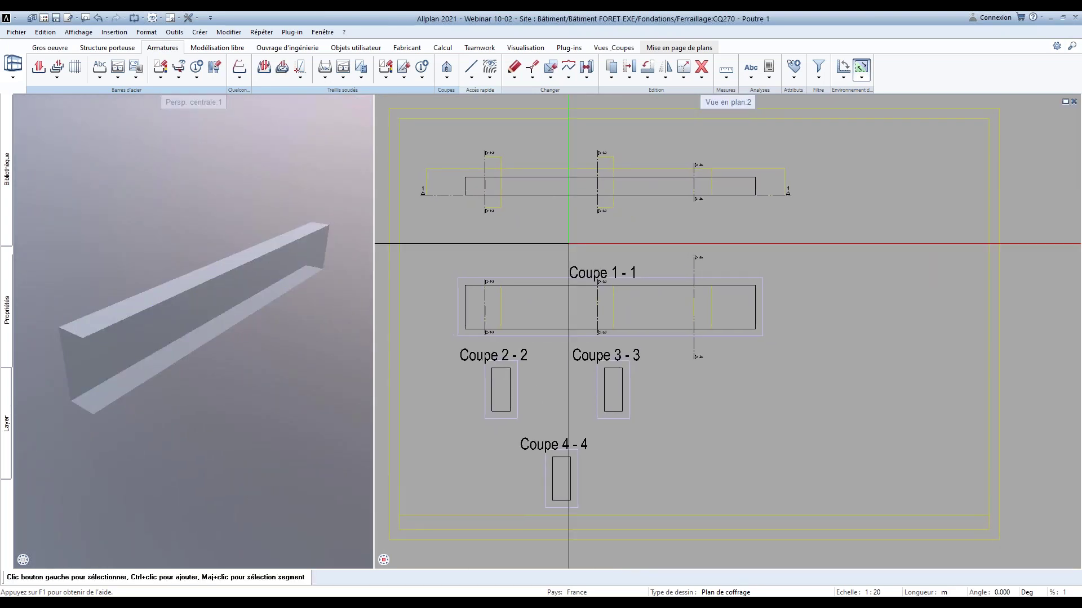
left_click(39, 67)
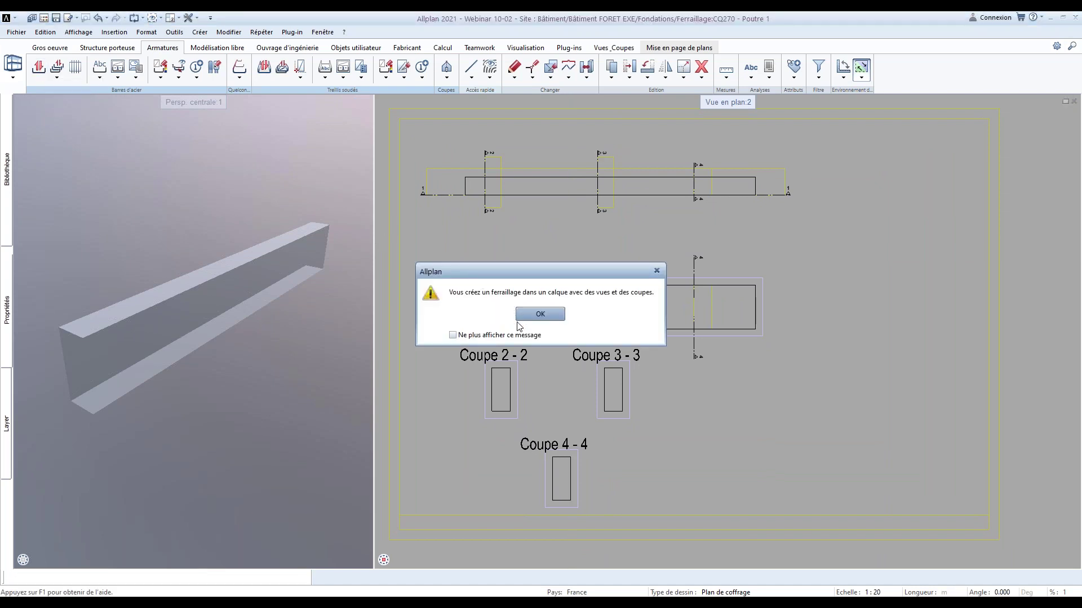
left_click(539, 314)
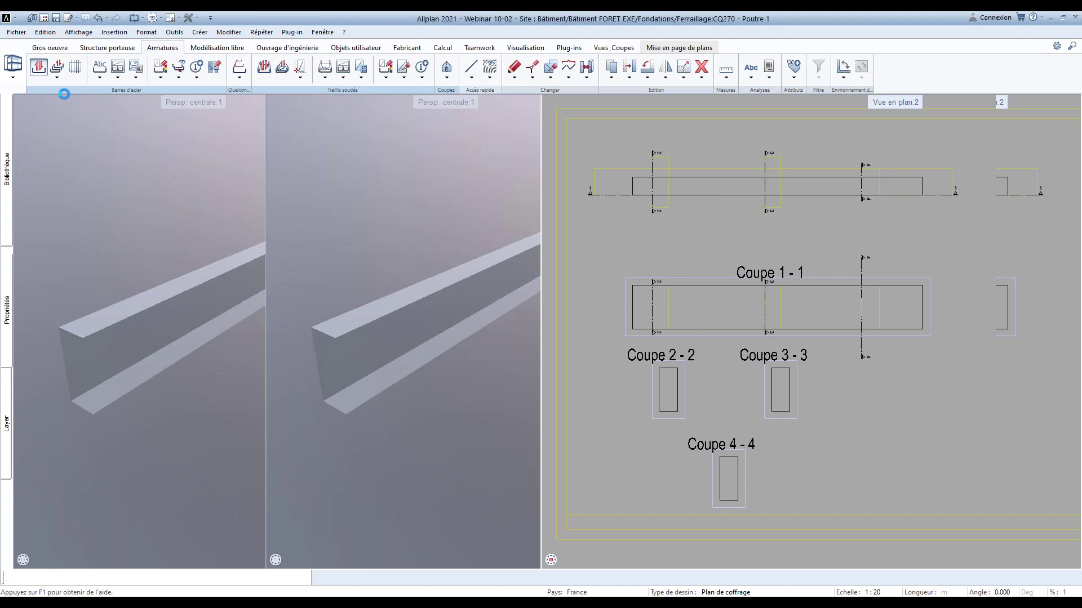
left_click(40, 76)
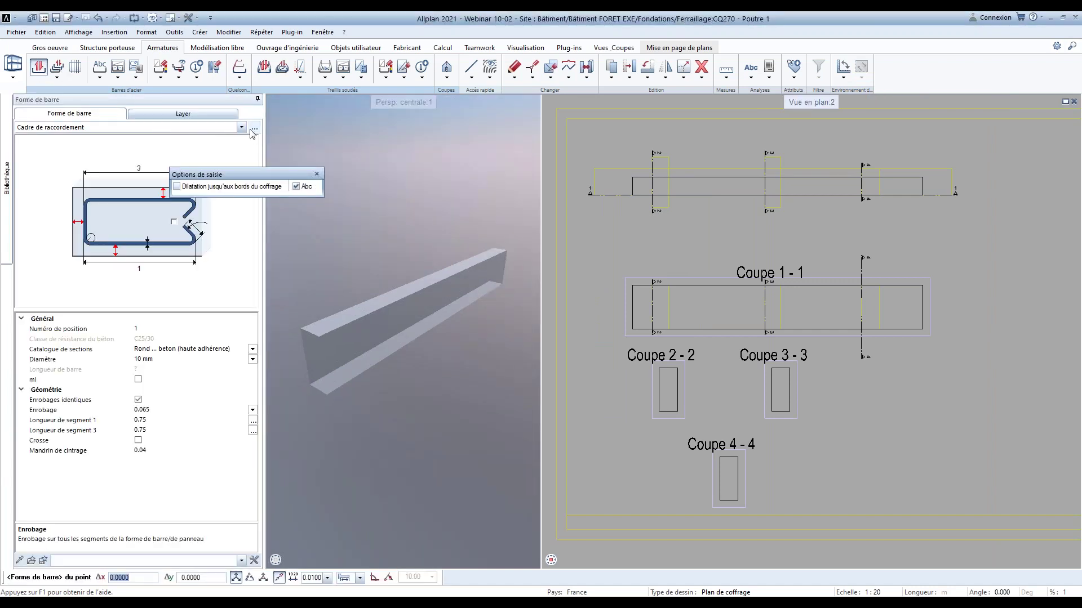
left_click(64, 244)
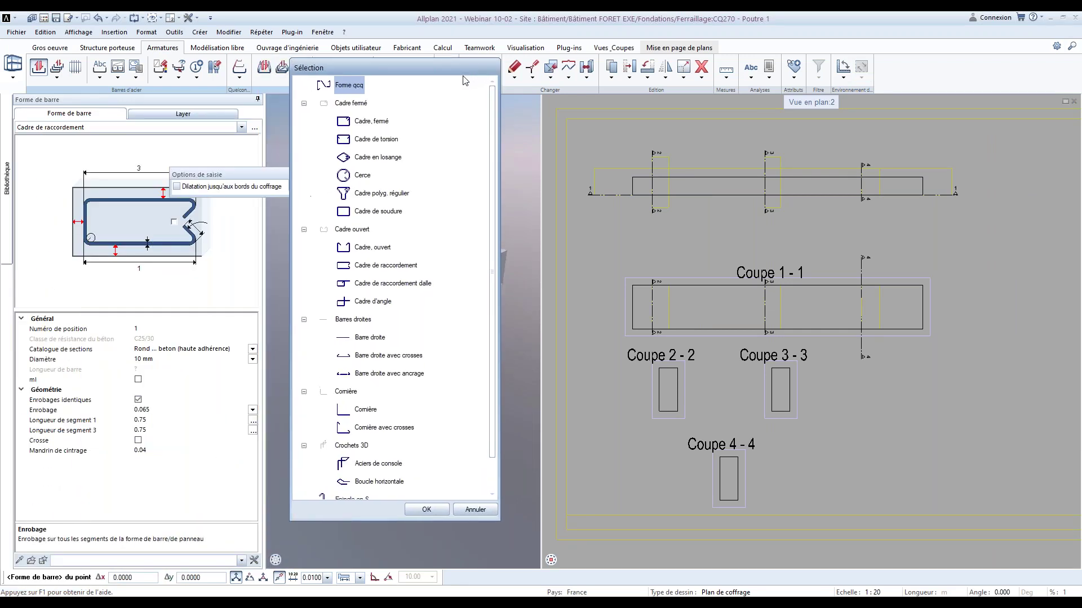
scroll(381, 483, "down", 2)
scroll(389, 338, "up", 2)
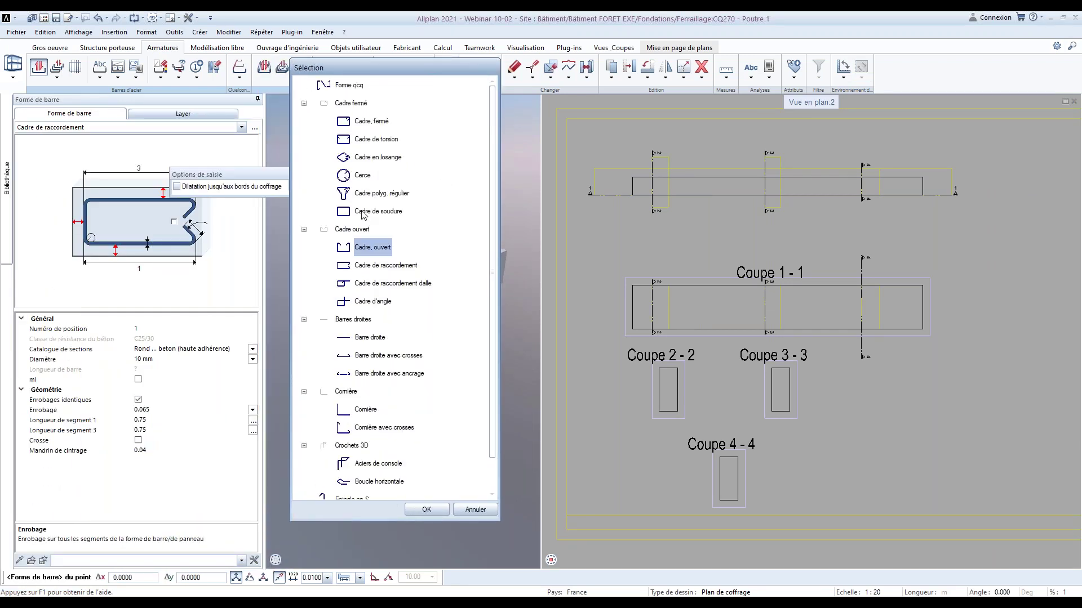
Compare the bending mandrel settings of the closed stirrup (Cadre, fermé) and the straight bar with hooks (Barre droite avec crosses)
double_click(370, 121)
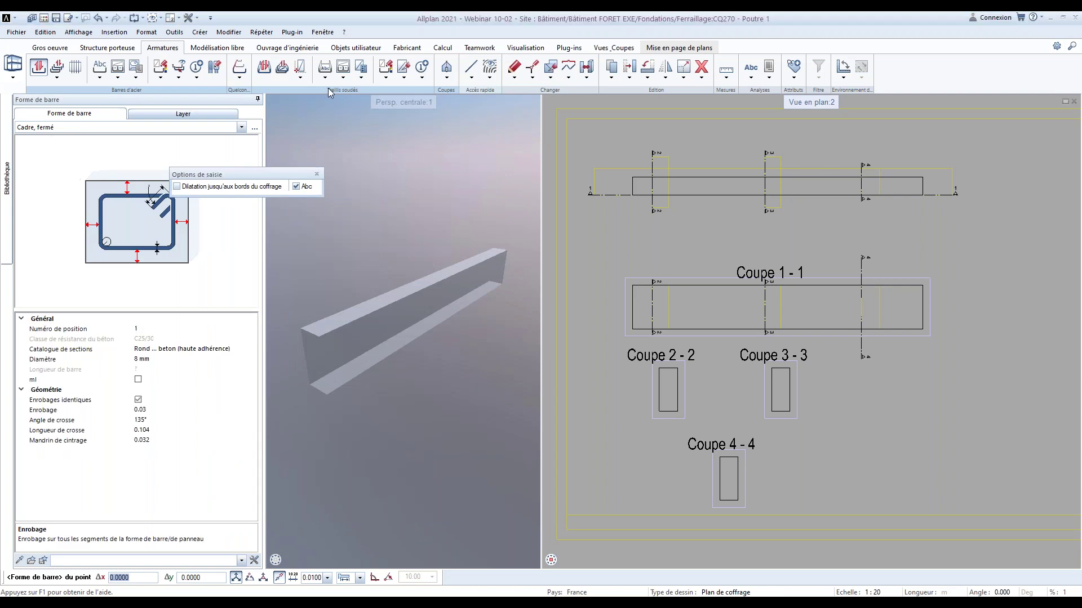
left_click(85, 441)
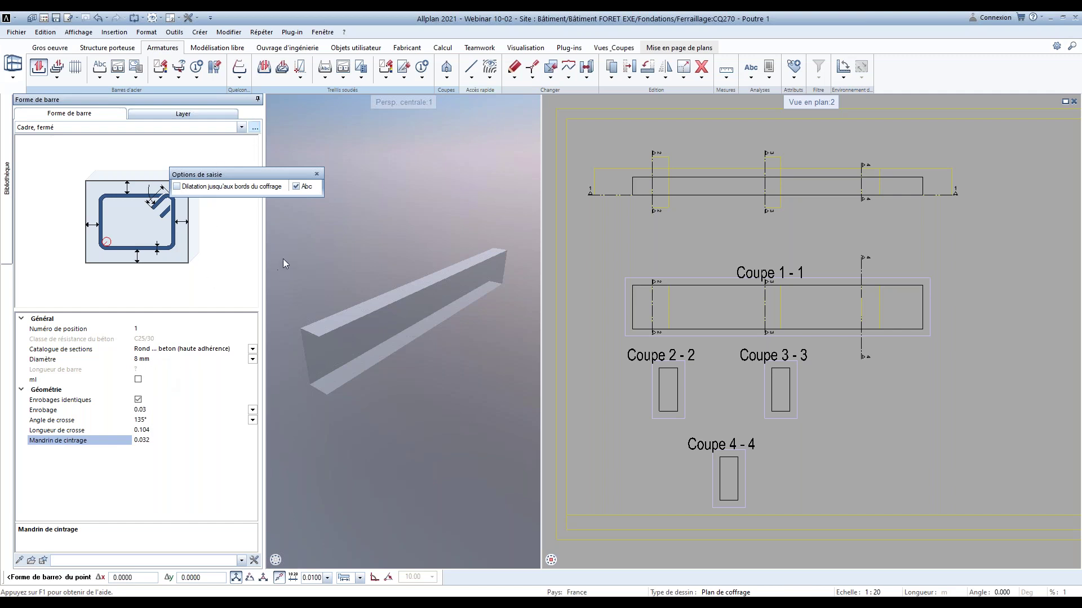
left_click(255, 127)
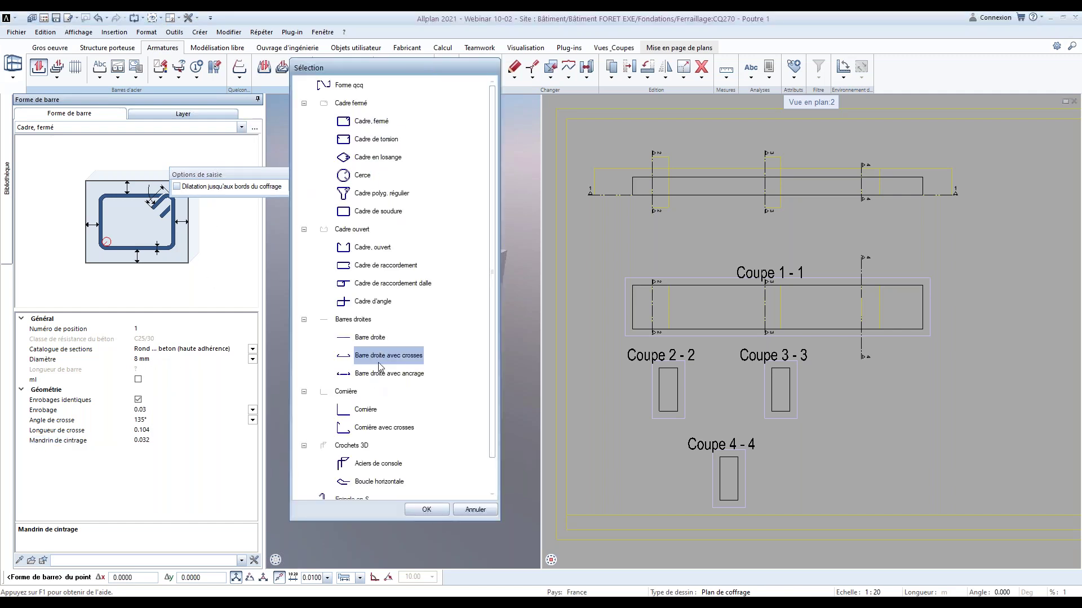
double_click(378, 360)
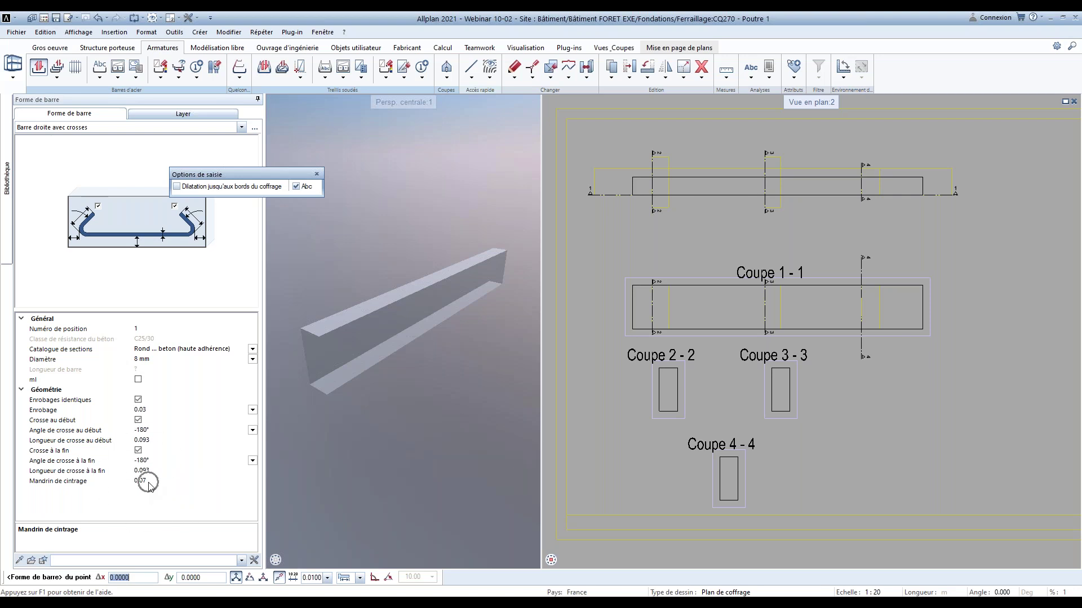
left_click(255, 127)
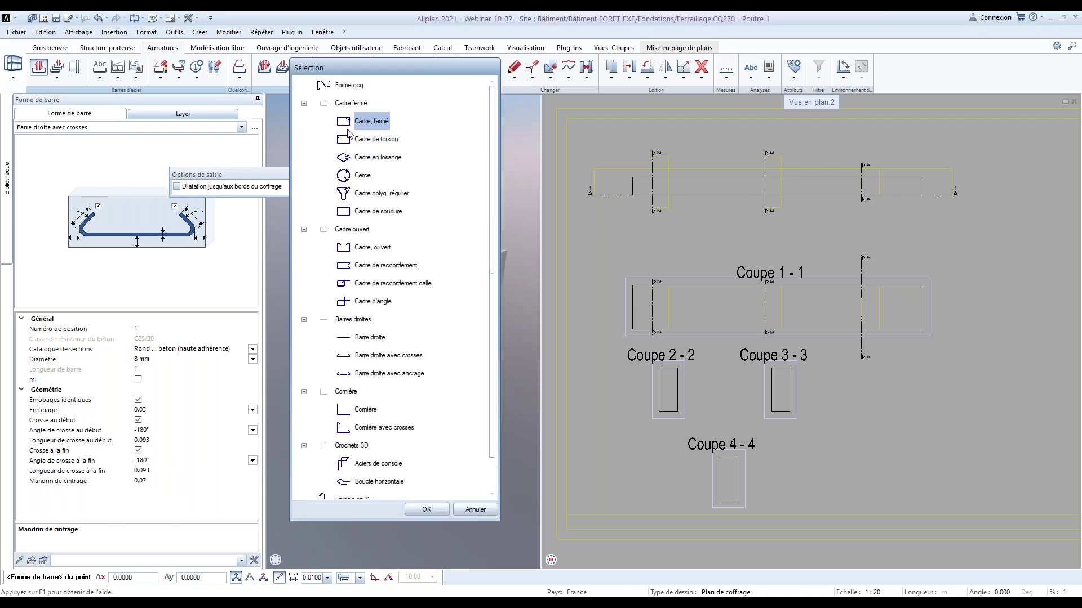
Place an 8 mm closed stirrup (Cadre, fermé) with 0.03 cover and 135° hooks inside the Coupe 2 - 2 outline
double_click(372, 115)
scroll(663, 403, "up", 5)
left_click(645, 434)
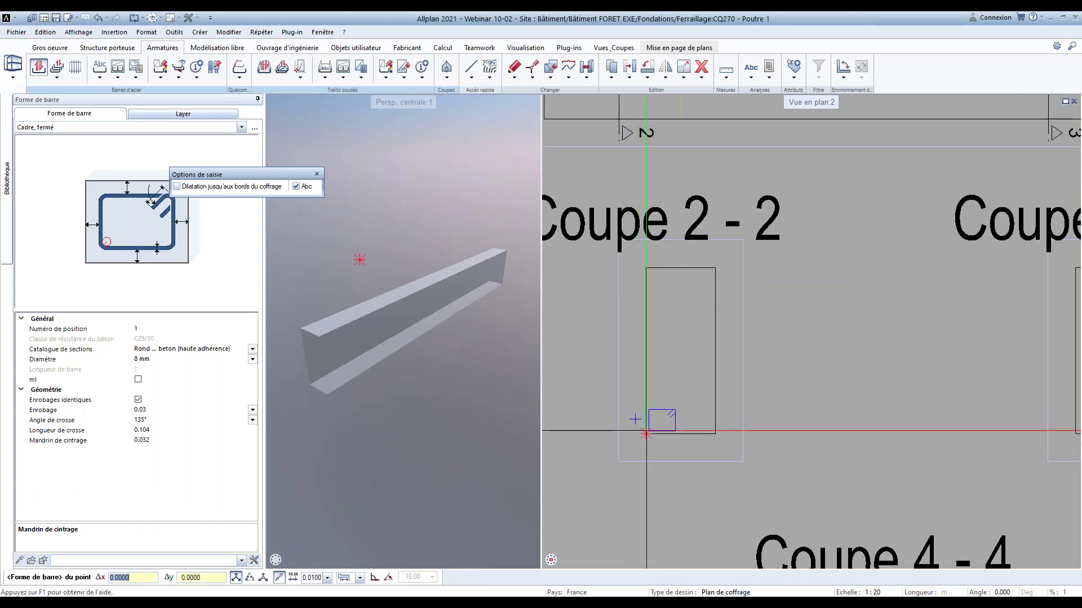
left_click(714, 269)
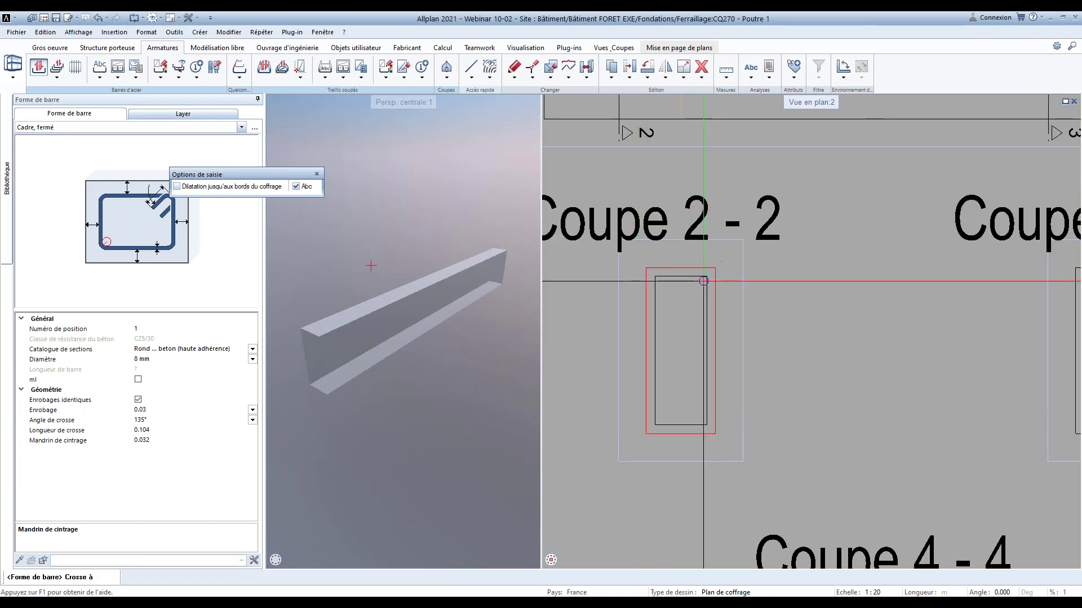
middle_click_drag(703, 281, 689, 281)
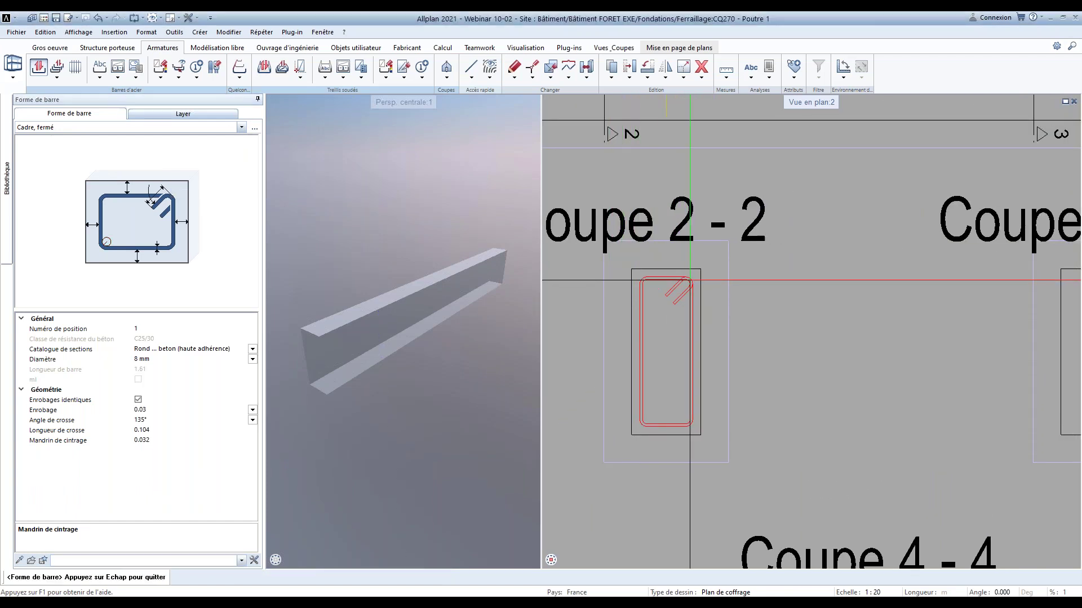
Load the Epingle HA8 favourite for a straight bar with hooks and place it across the stirrup at mid-height of Coupe 2 - 2
right_click(685, 281)
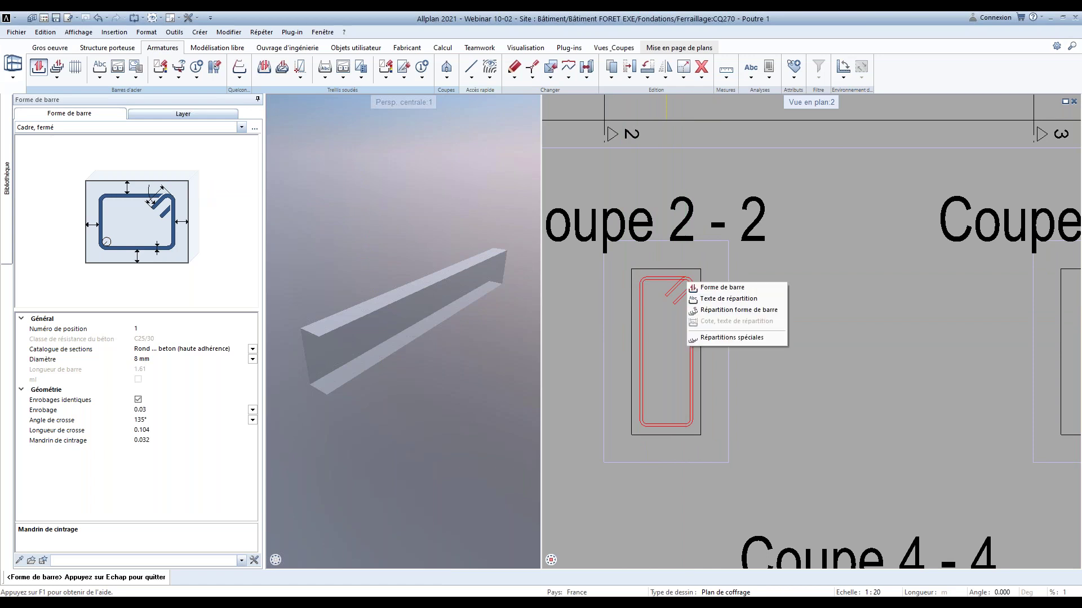
left_click(704, 287)
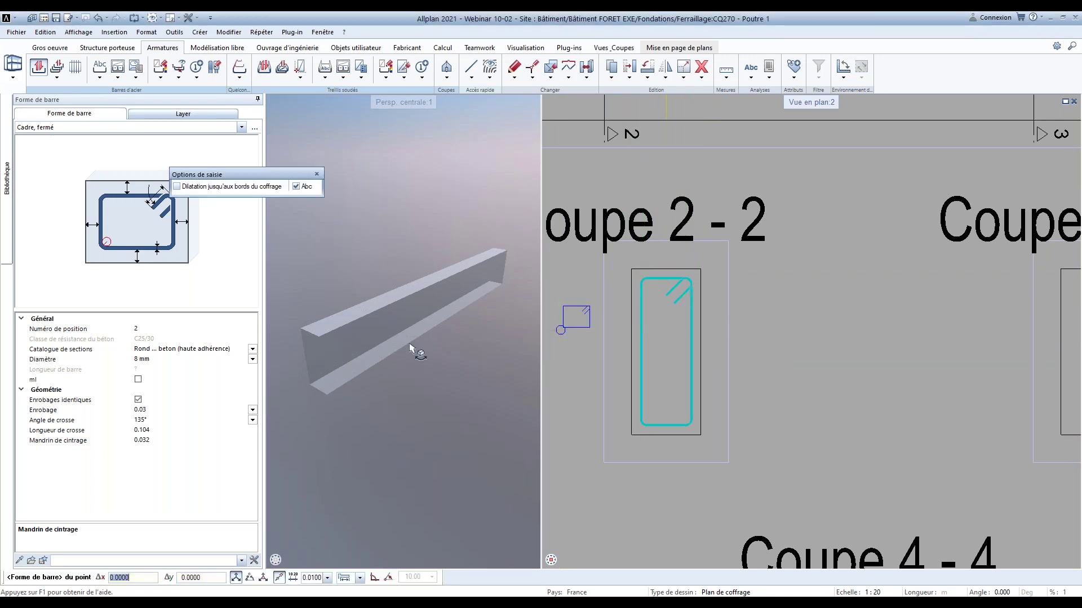
scroll(619, 361, "up", 3)
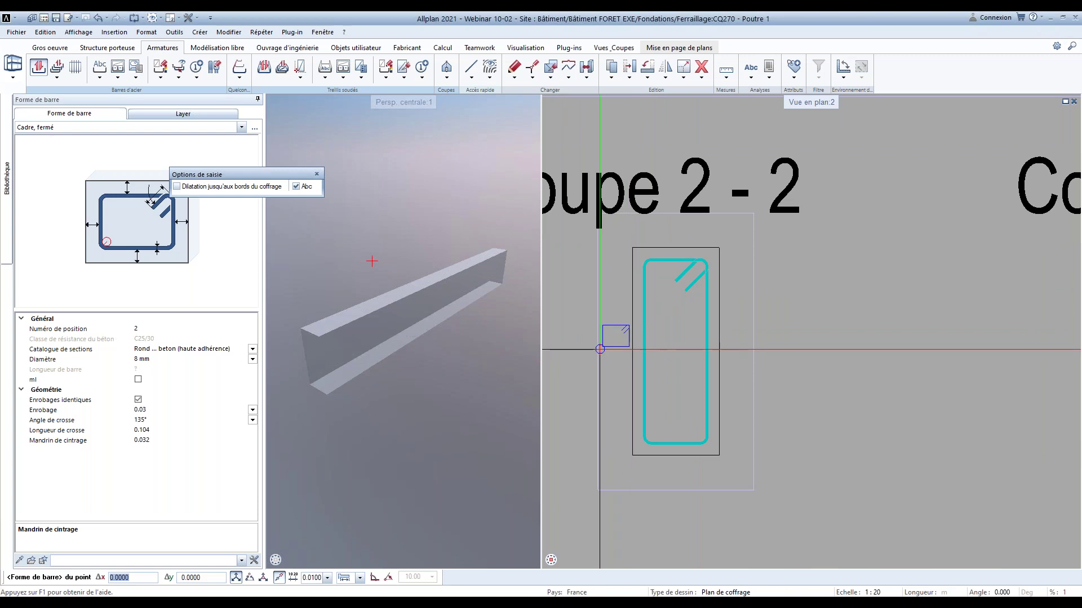
left_click(206, 128)
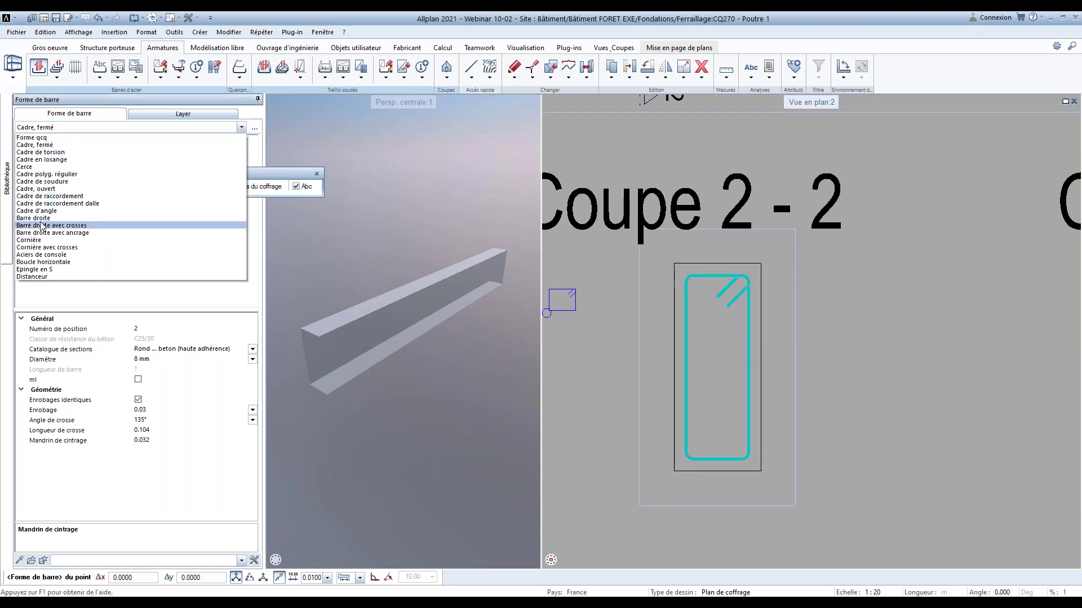
left_click(44, 225)
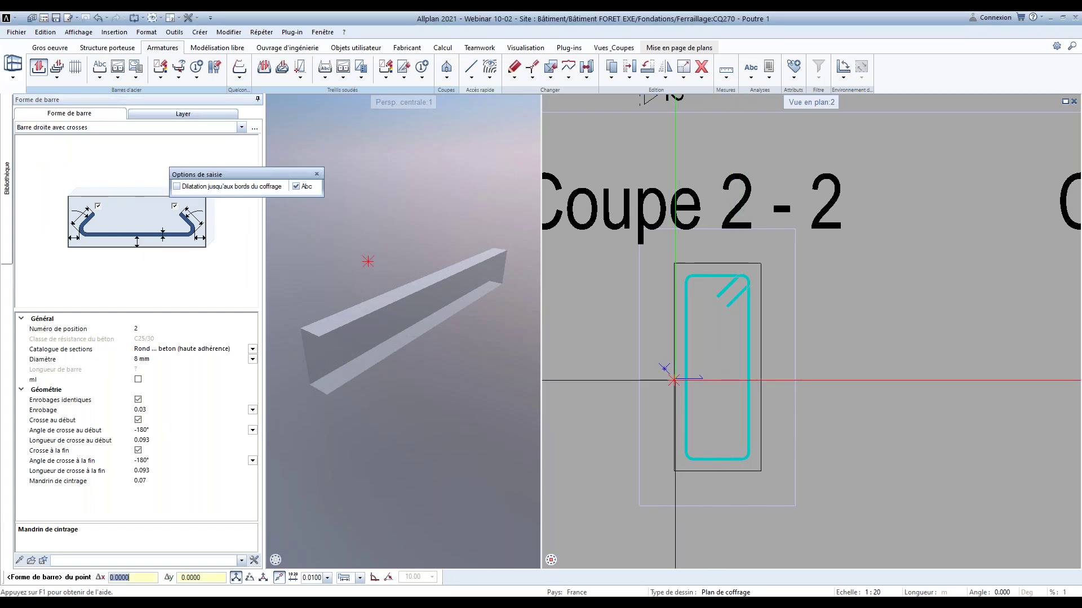
left_click(33, 561)
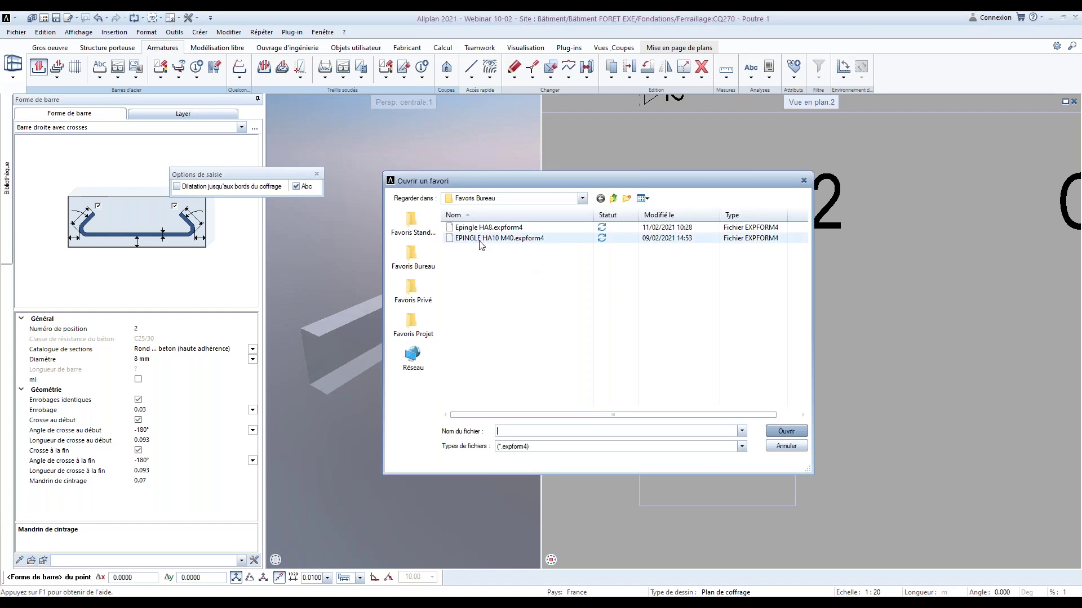
left_click(485, 228)
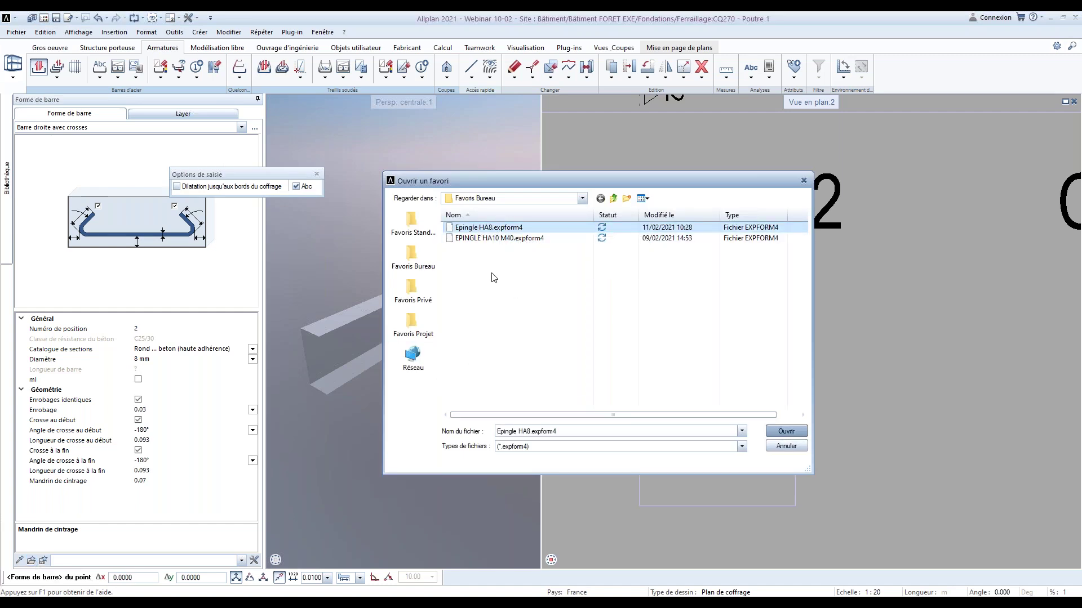
left_click(786, 431)
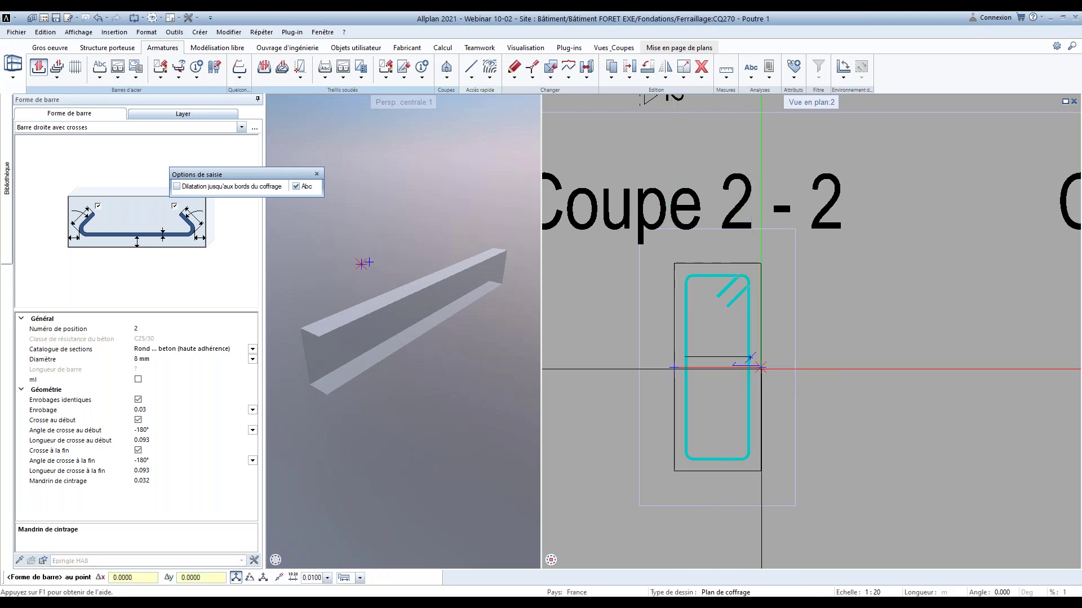
left_click(748, 367)
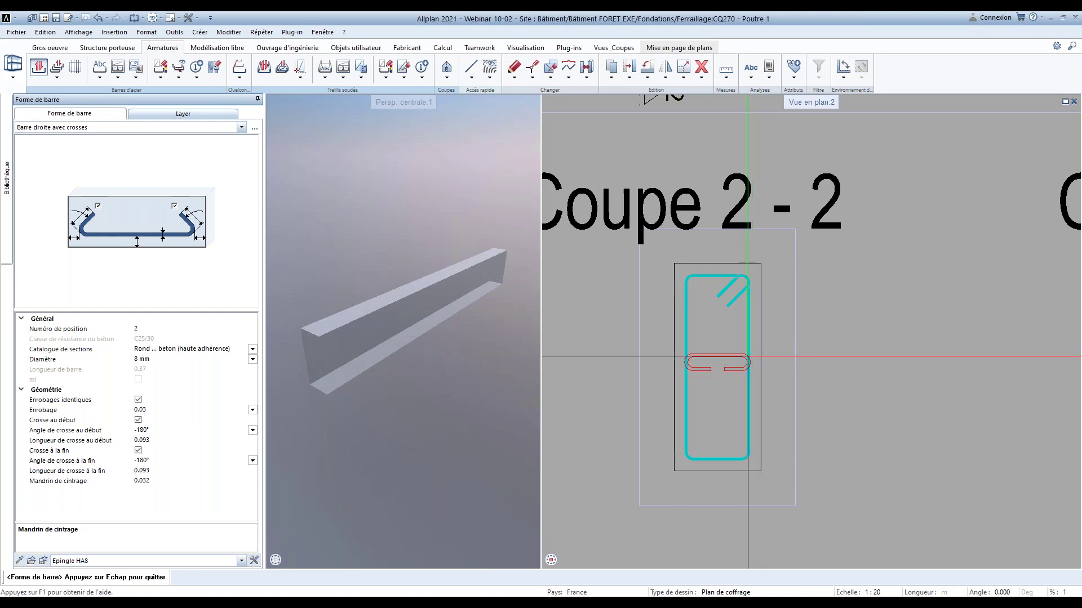
Place a 16 mm straight bar, represented as a point, in the lower-left inner corner of the stirrup in Coupe 2 - 2
right_click(751, 361)
left_click(781, 362)
scroll(700, 357, "up", 2)
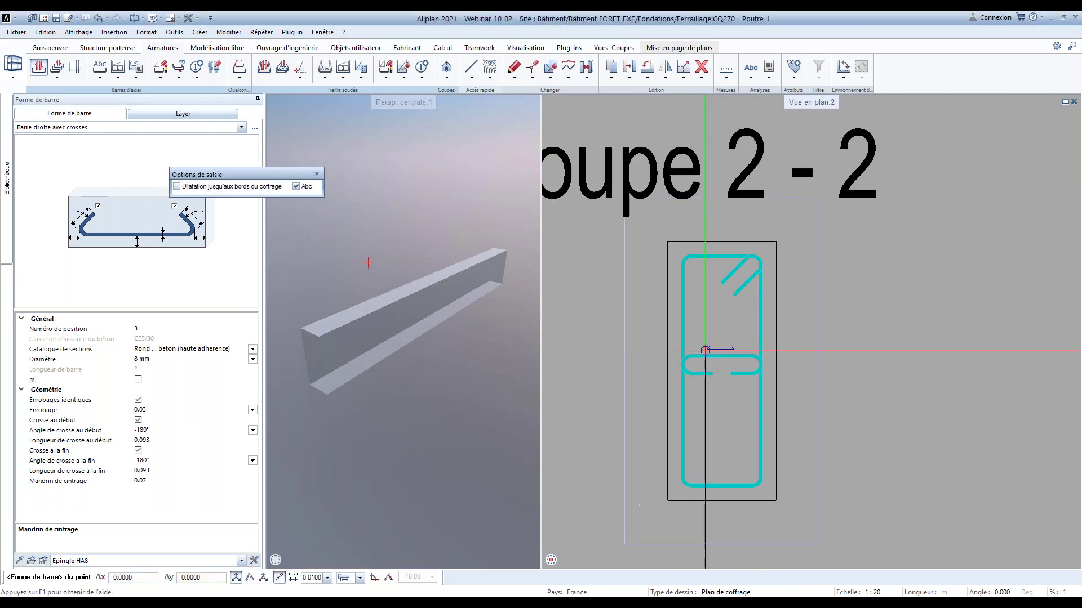
left_click(241, 127)
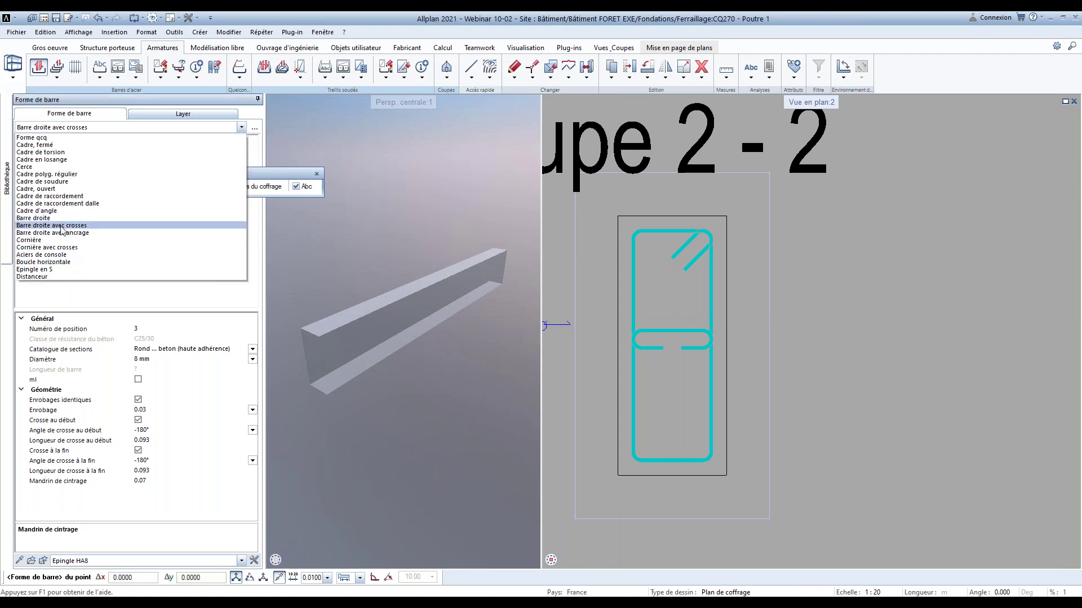
left_click(62, 216)
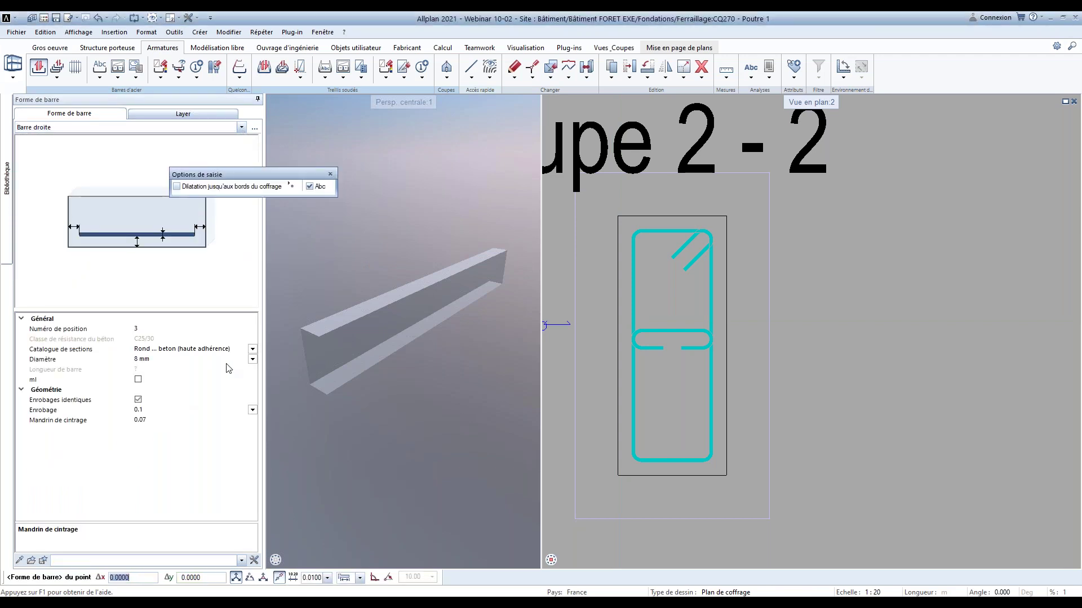
left_click(290, 185)
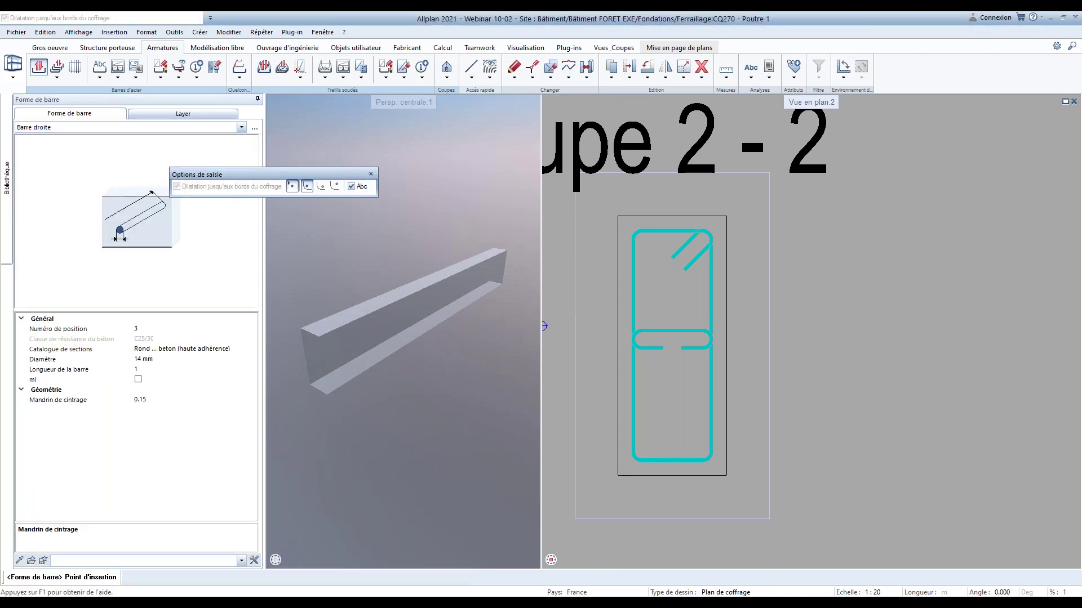
left_click(252, 359)
left_click(142, 418)
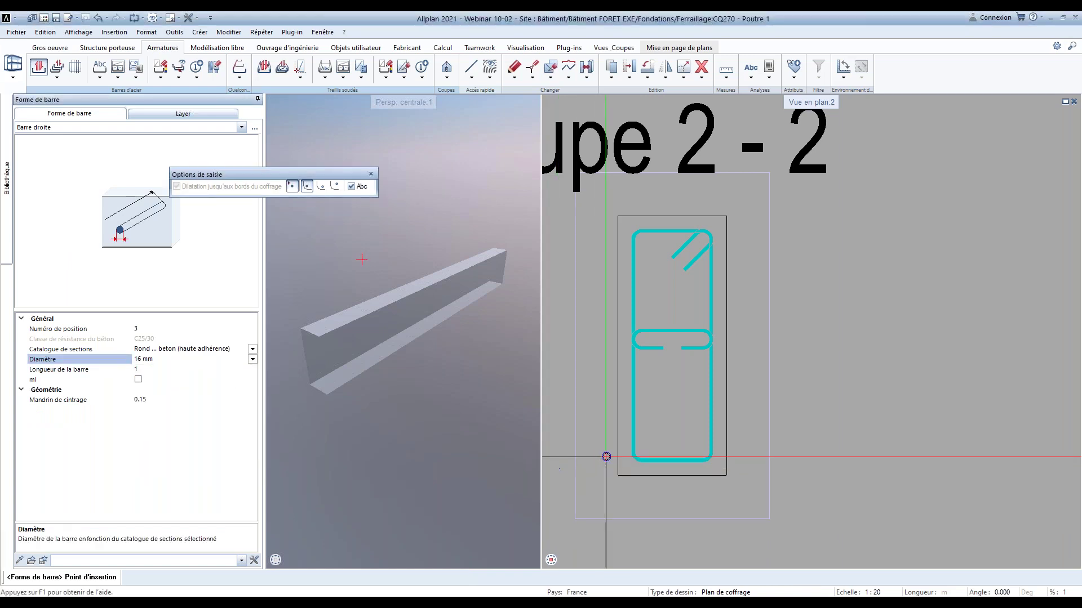
right_click(645, 457)
left_click(651, 461)
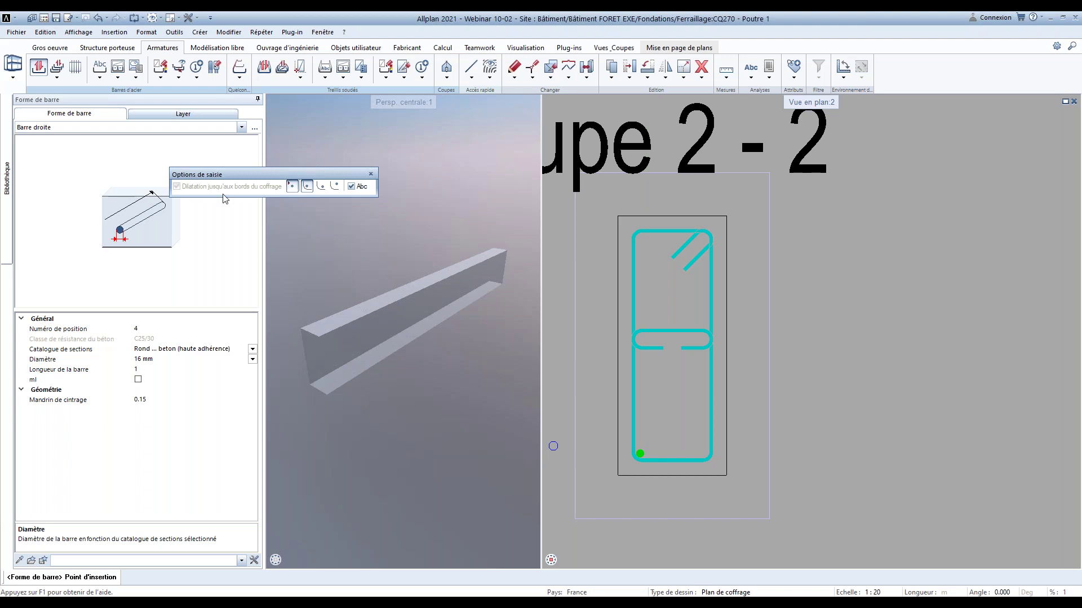
Place a 10 mm straight bar as a point inside the left hook of the crosstie
left_click(252, 359)
left_click(142, 397)
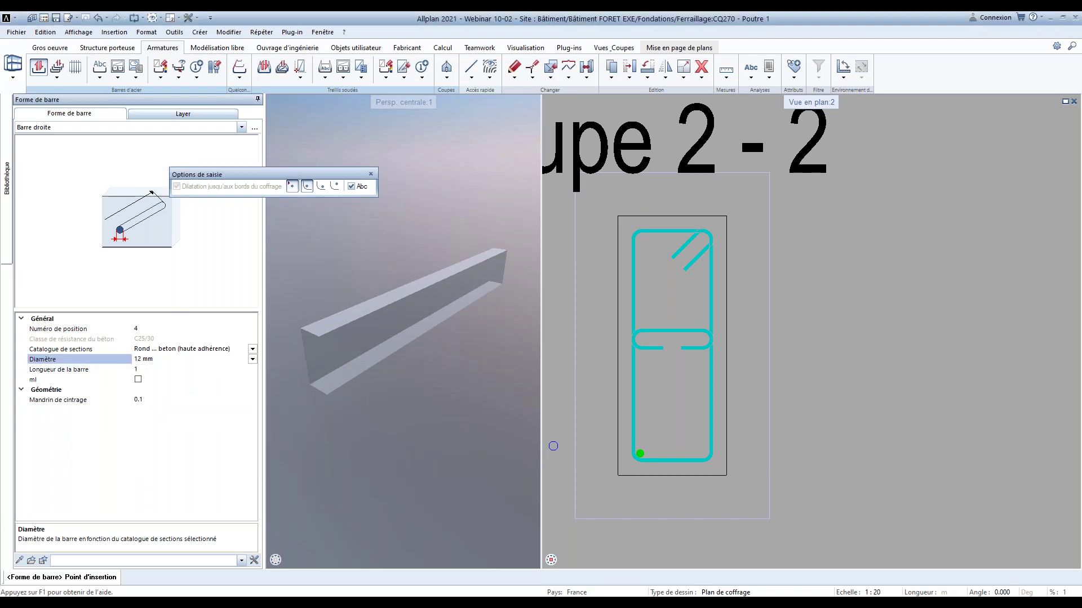
scroll(650, 342, "up", 2)
left_click(253, 359)
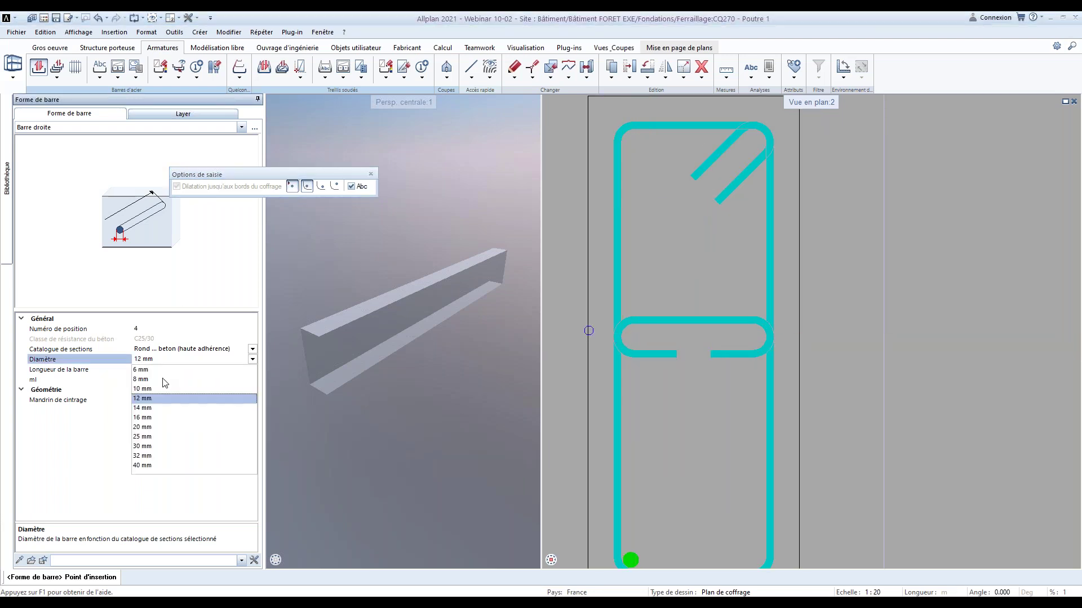
left_click(150, 390)
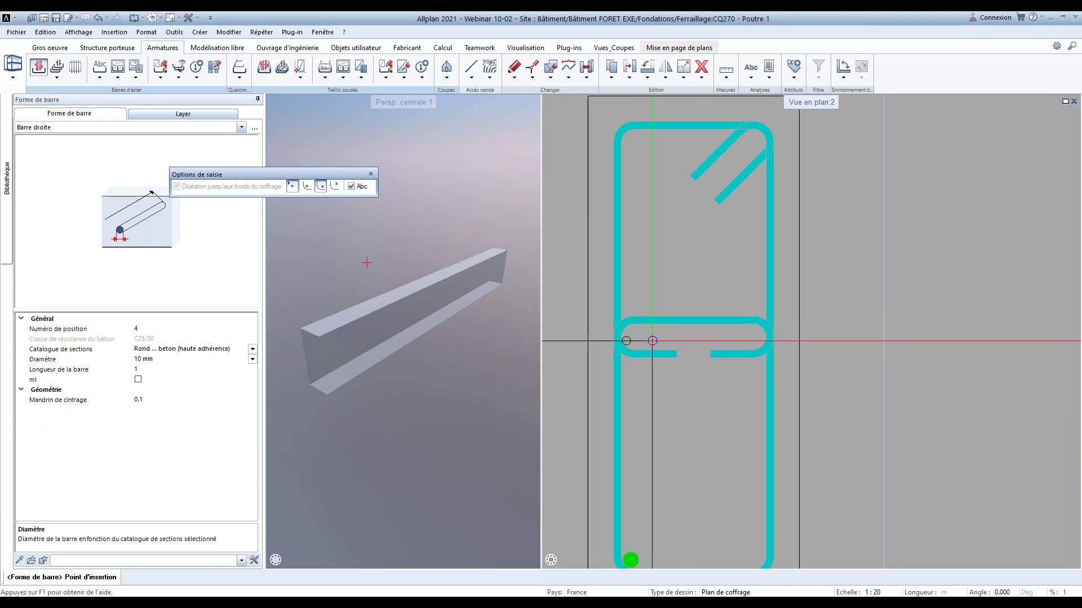
left_click(307, 186)
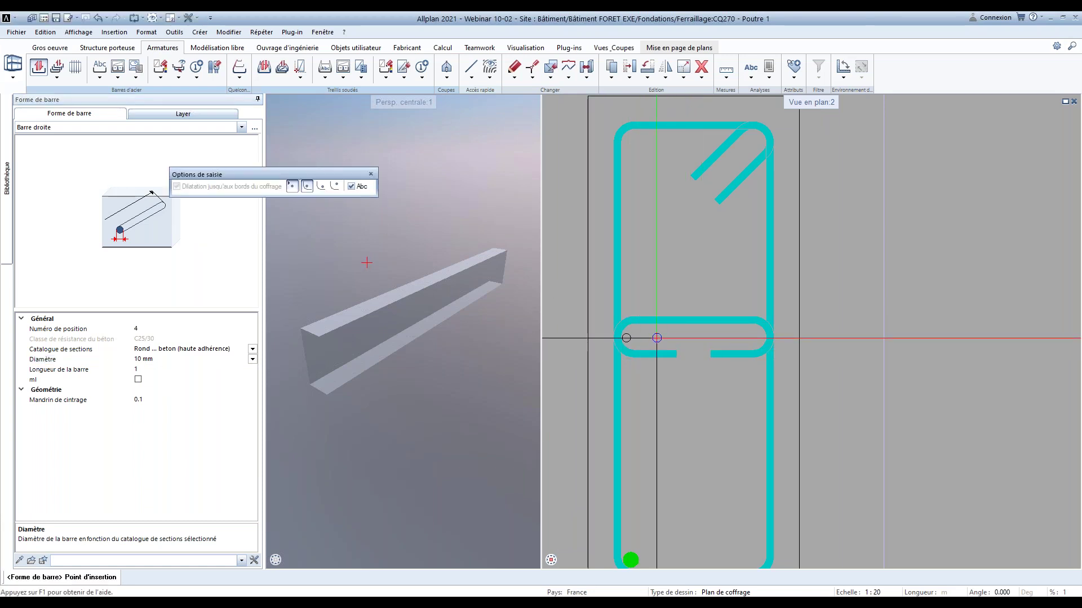
right_click(626, 338)
left_click(634, 345)
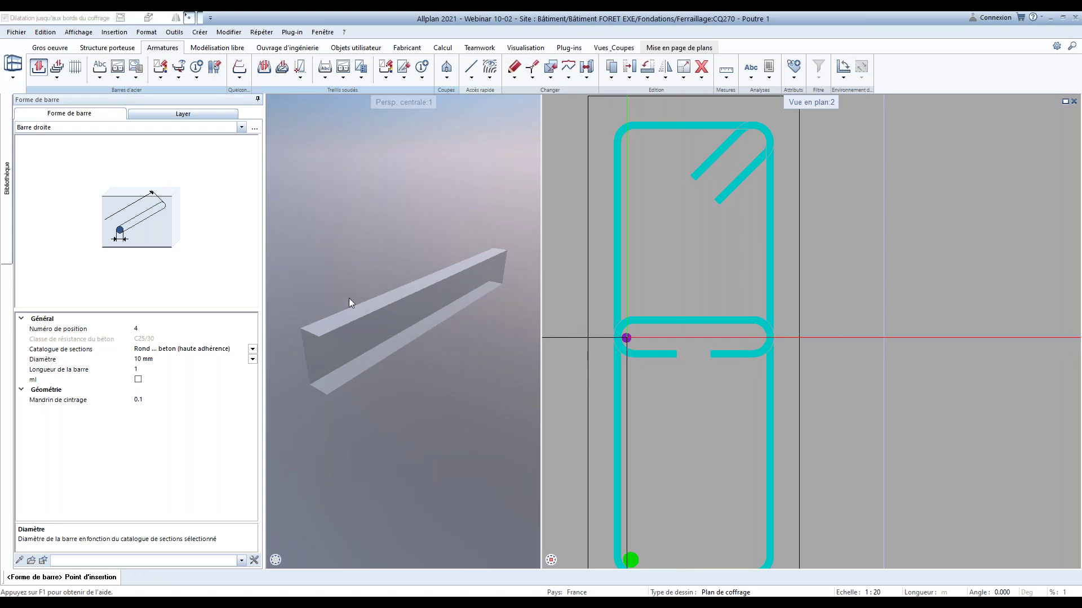
Place a 12 mm straight bar as a point in the upper-left inner corner of the stirrup and end the command
left_click(253, 358)
left_click(149, 399)
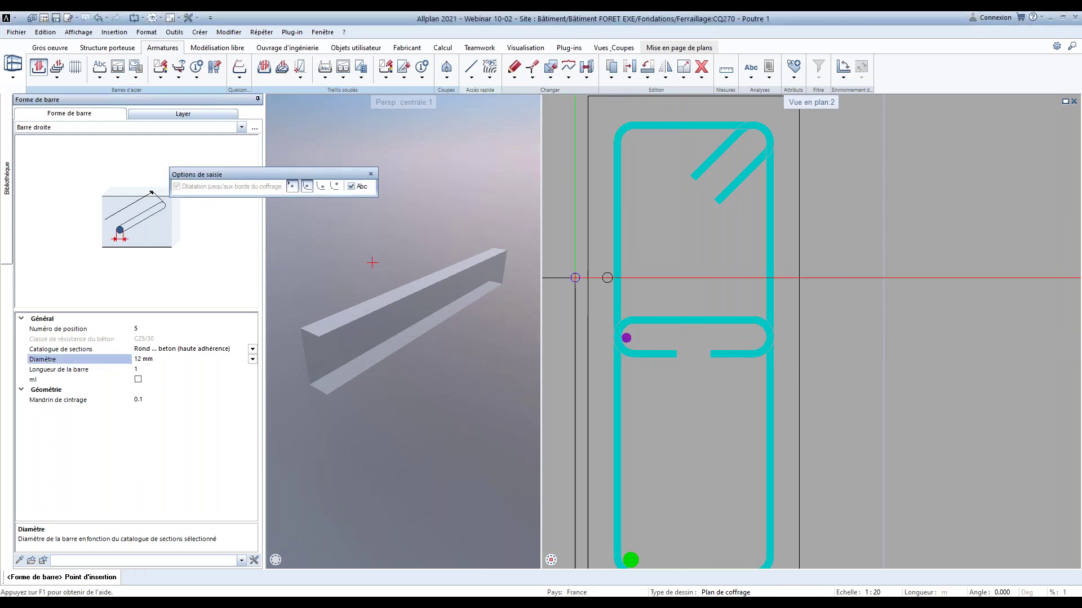
left_click(632, 198)
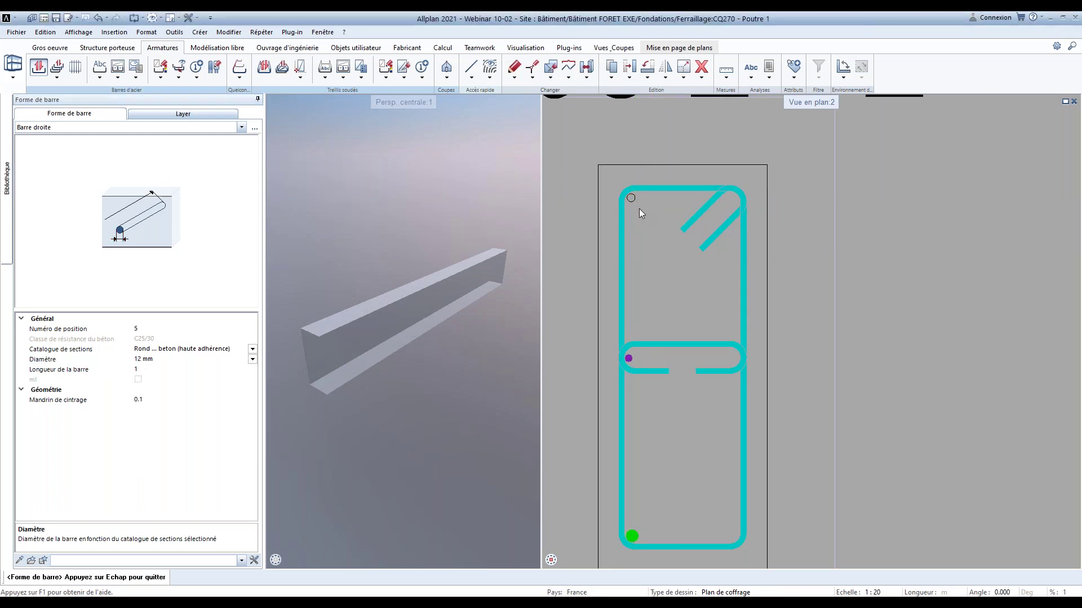
scroll(652, 274, "down", 2)
middle_click_drag(653, 275, 639, 250)
key("Escape")
Display the Position de barre properties of the 8 mm crosstie and inspect its length calculation settings
left_click(517, 297)
mouse_move(489, 294)
left_click(8, 326)
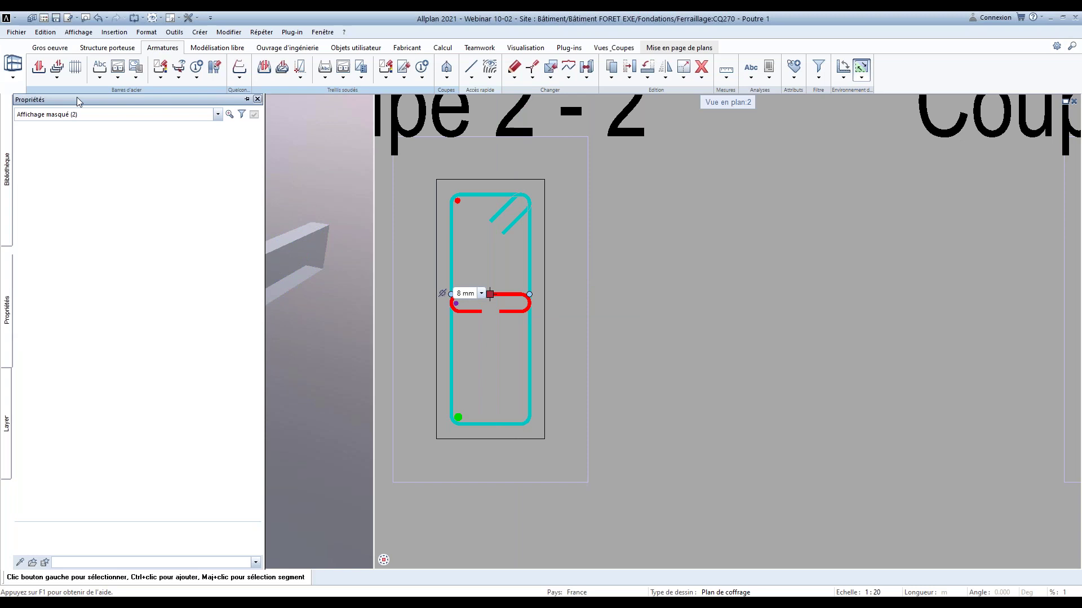
left_click(78, 113)
left_click(53, 150)
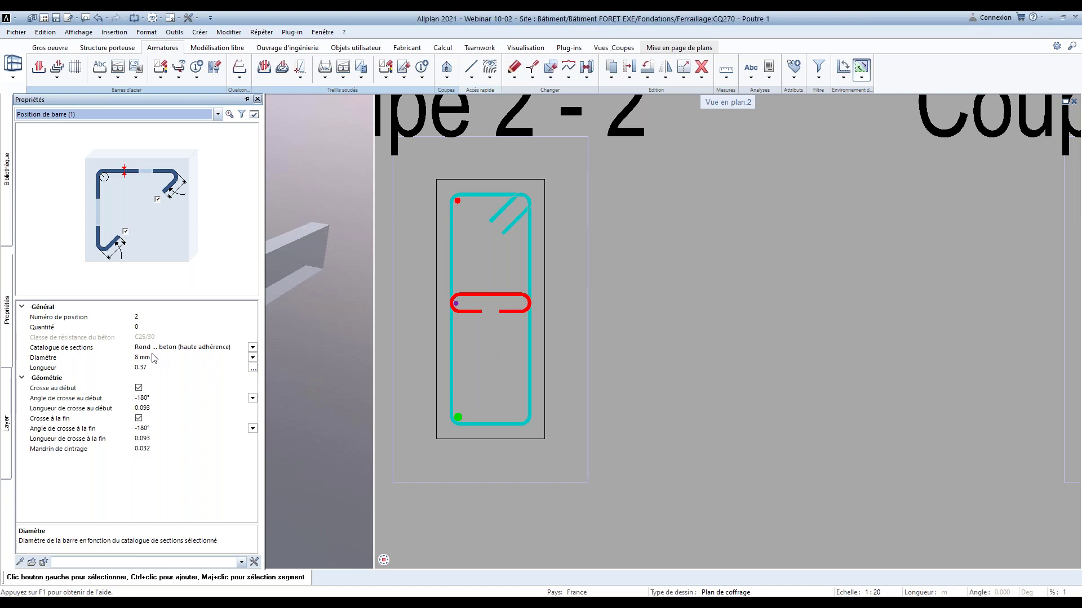
left_click(253, 368)
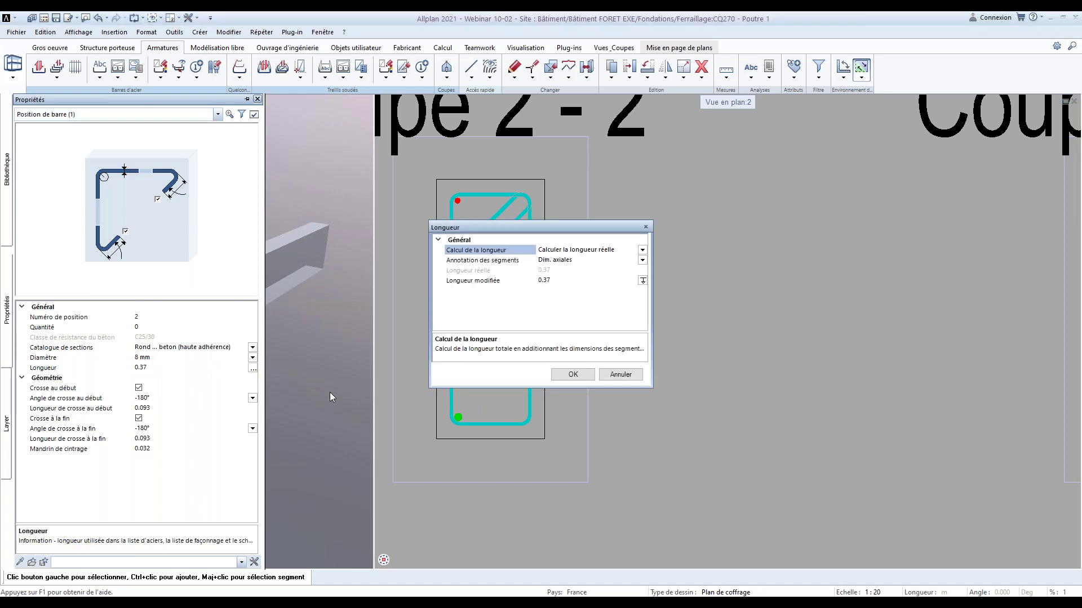
key("Escape")
Set the crosstie's diameter to 6 mm and its bending mandrel (Mandrin de cintrage) to 0.032
left_click(155, 358)
left_click(149, 369)
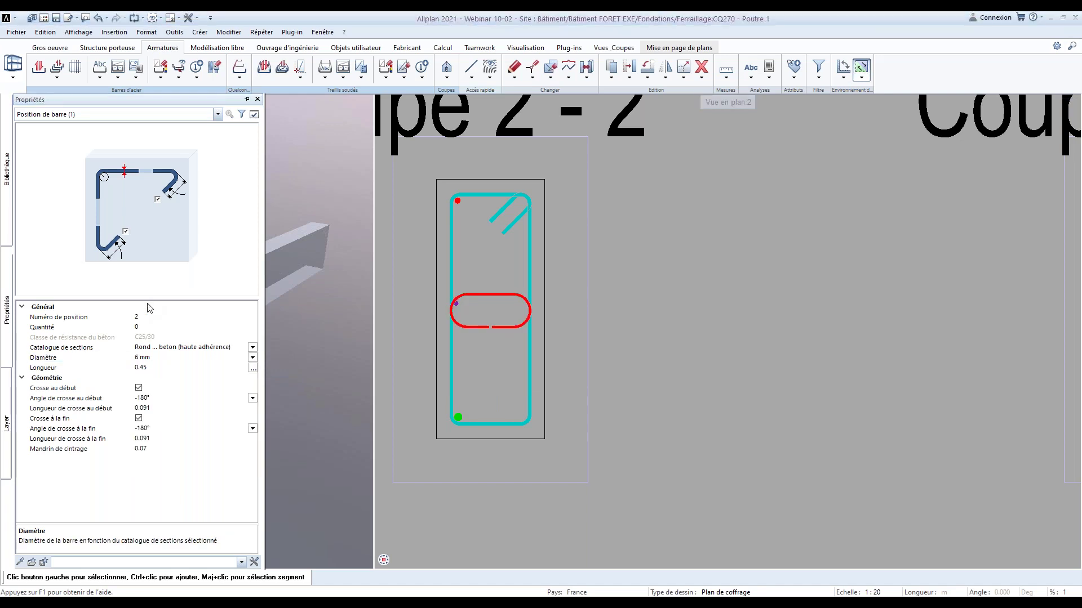
left_click(166, 450)
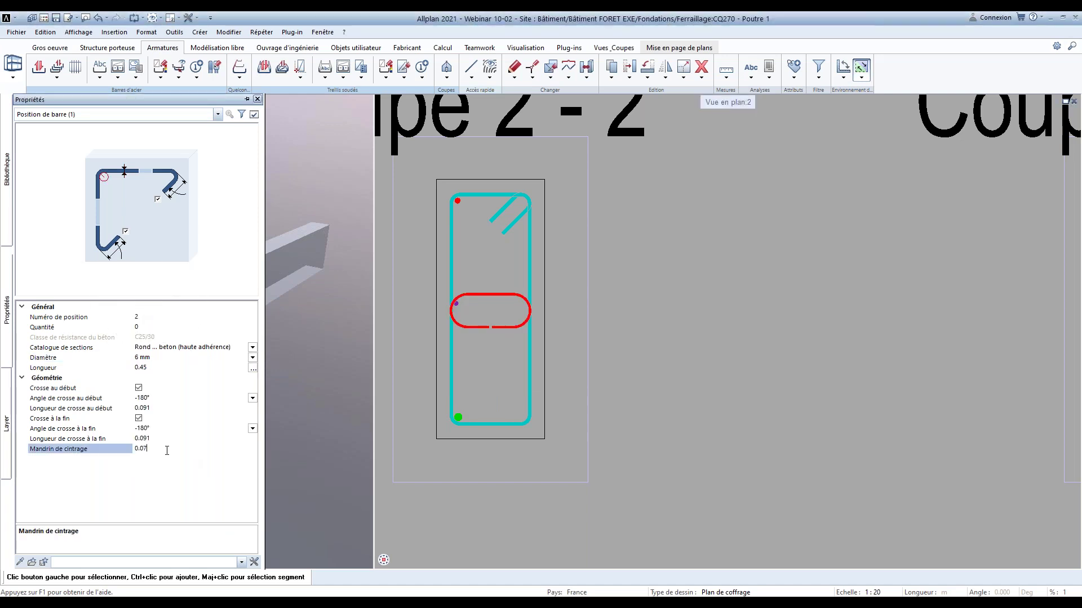
key("Return")
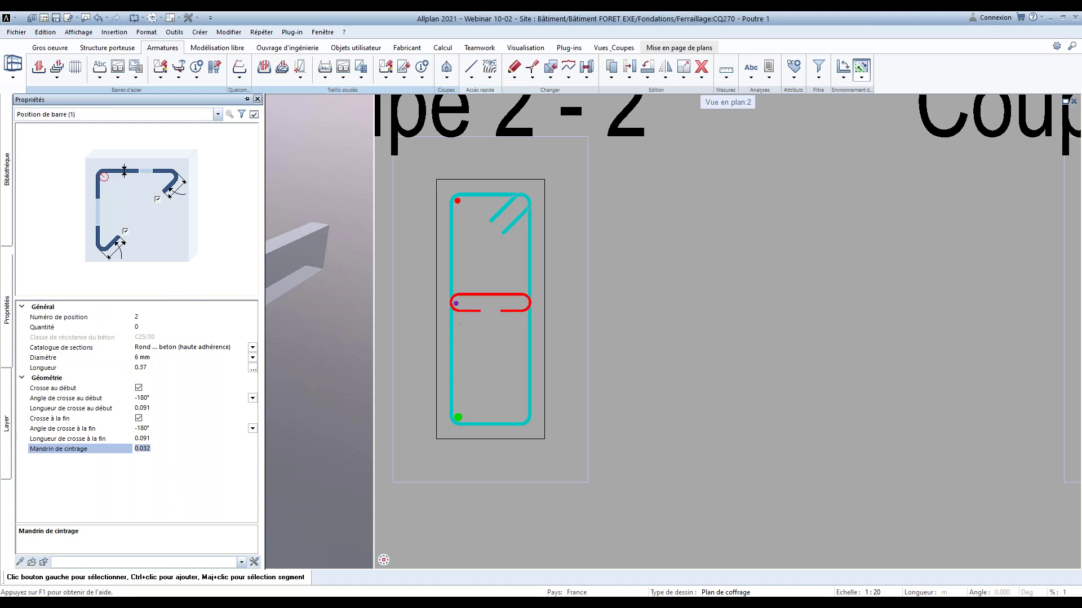
key("Escape")
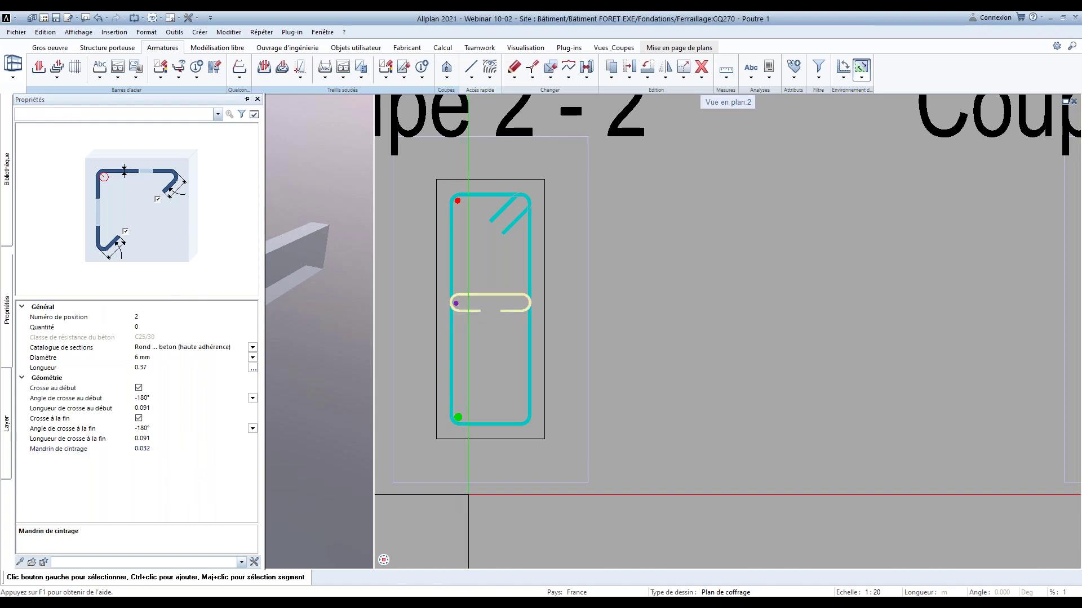
Try to mirror-copy the three longitudinal bars of Coupe 2 - 2 about the section's horizontal bottom edge, and undo the copy
left_click(666, 68)
left_click_drag(430, 194, 469, 408)
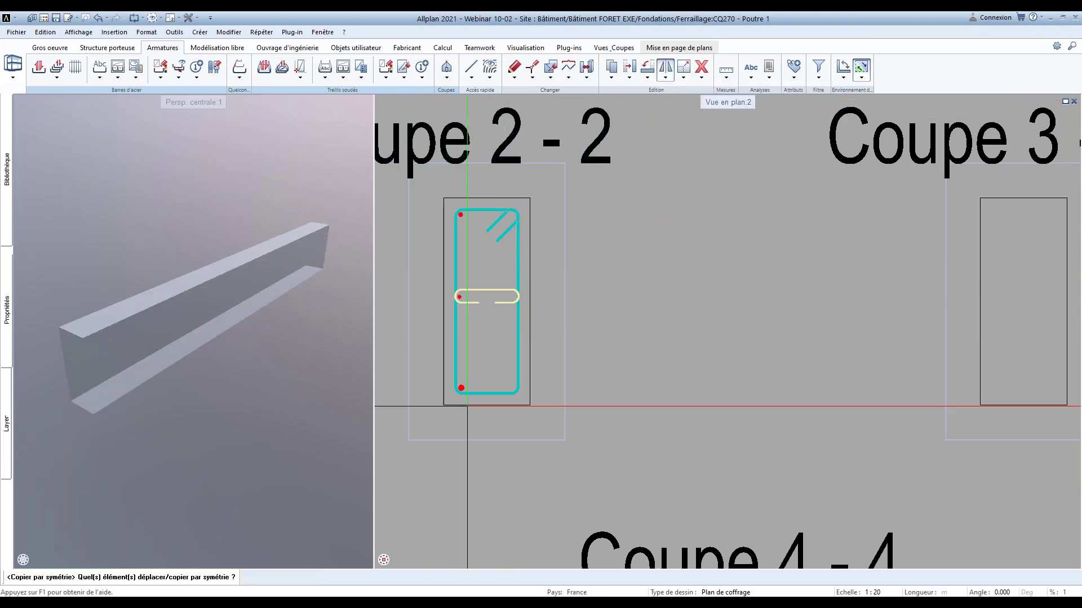
left_click(487, 406)
left_click(522, 406)
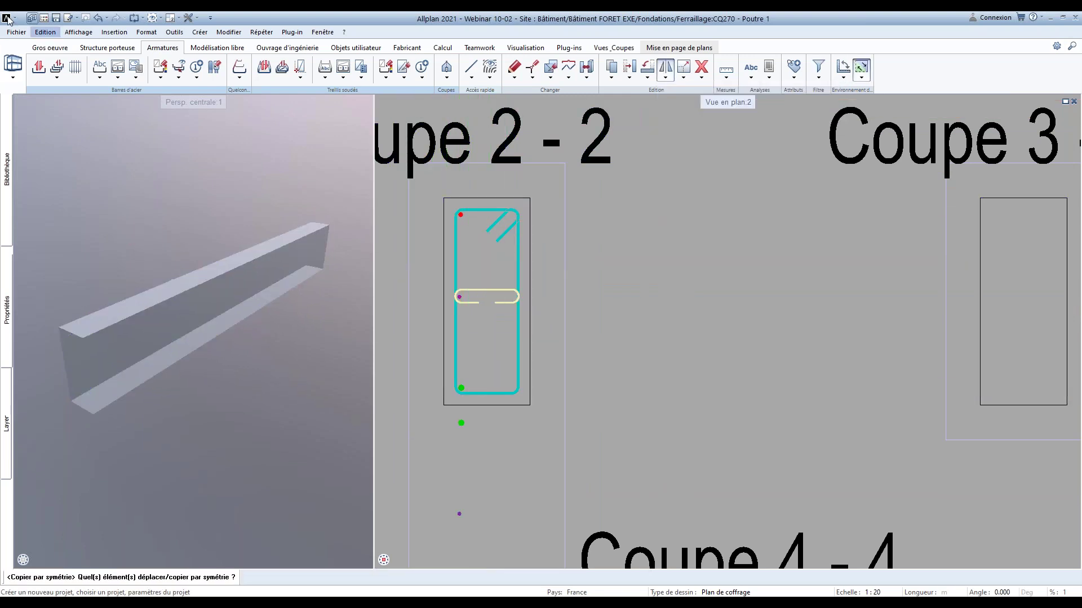
key("Escape")
left_click(98, 19)
Mirror-copy the three longitudinal bars of Coupe 2 - 2 about the section's vertical centreline
left_click(665, 68)
left_click(456, 237)
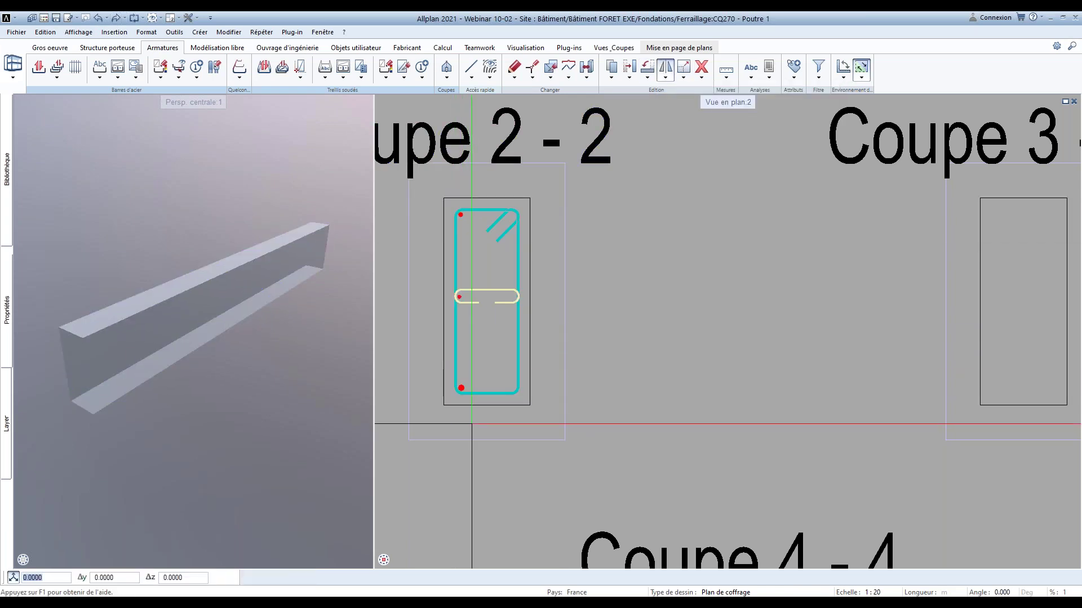
left_click(486, 417)
left_click(487, 437)
scroll(489, 298, "up", 2)
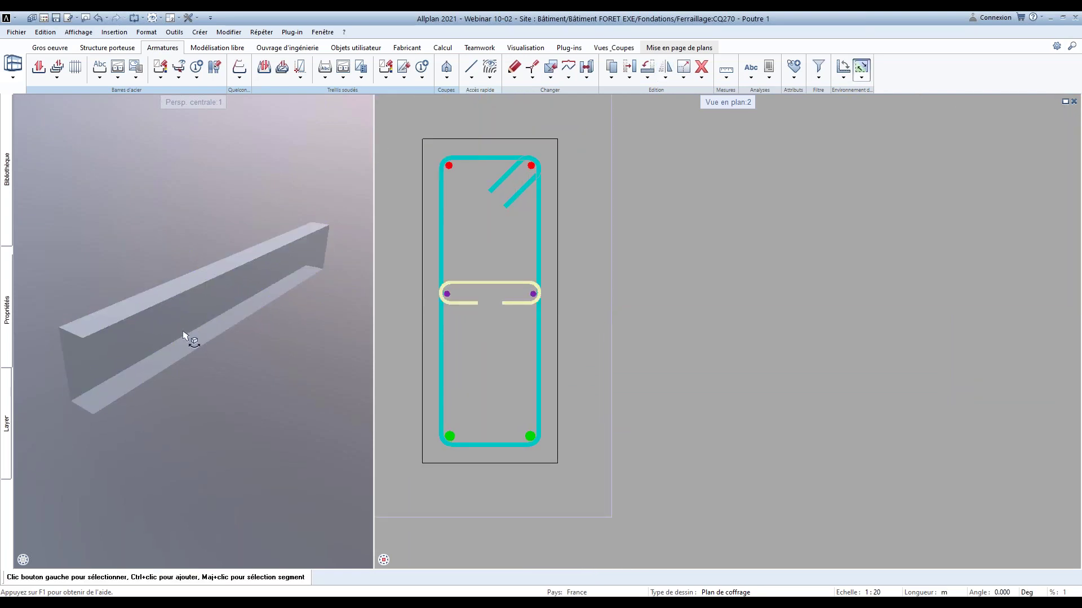
Extrude all bars of Coupe 2 - 2 along a path, using the beam's lower longitudinal edge in the perspective view
left_click(240, 77)
left_click(270, 91)
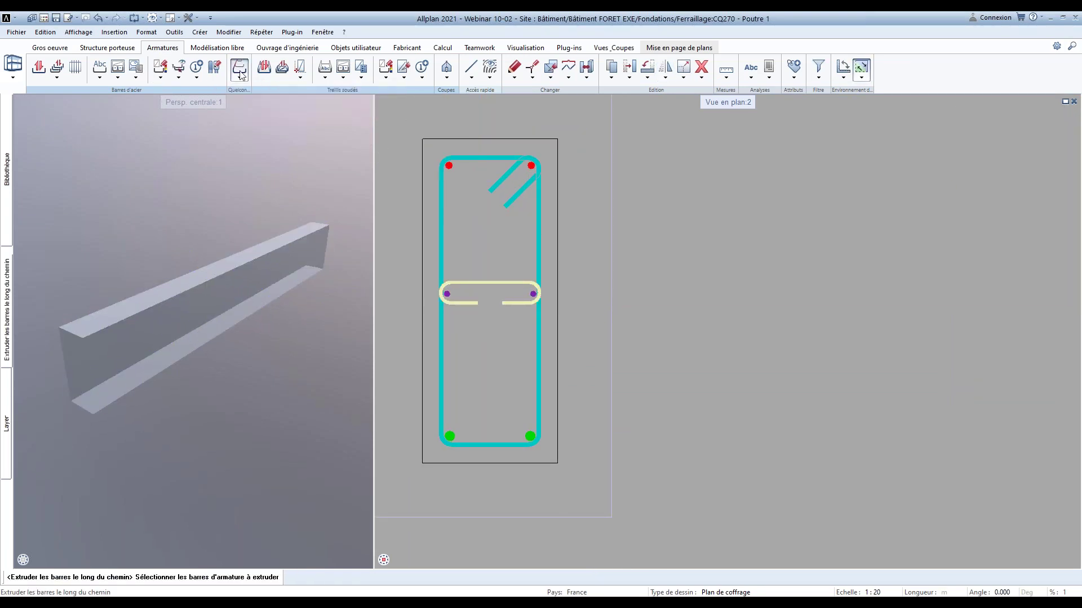
left_click_drag(425, 152, 578, 469)
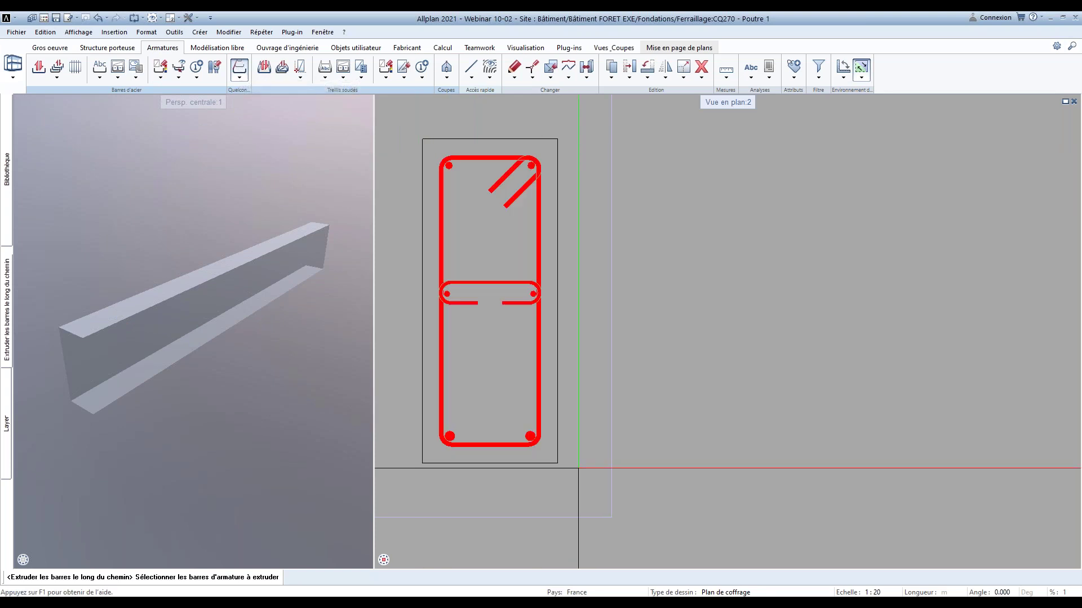
right_click(578, 469)
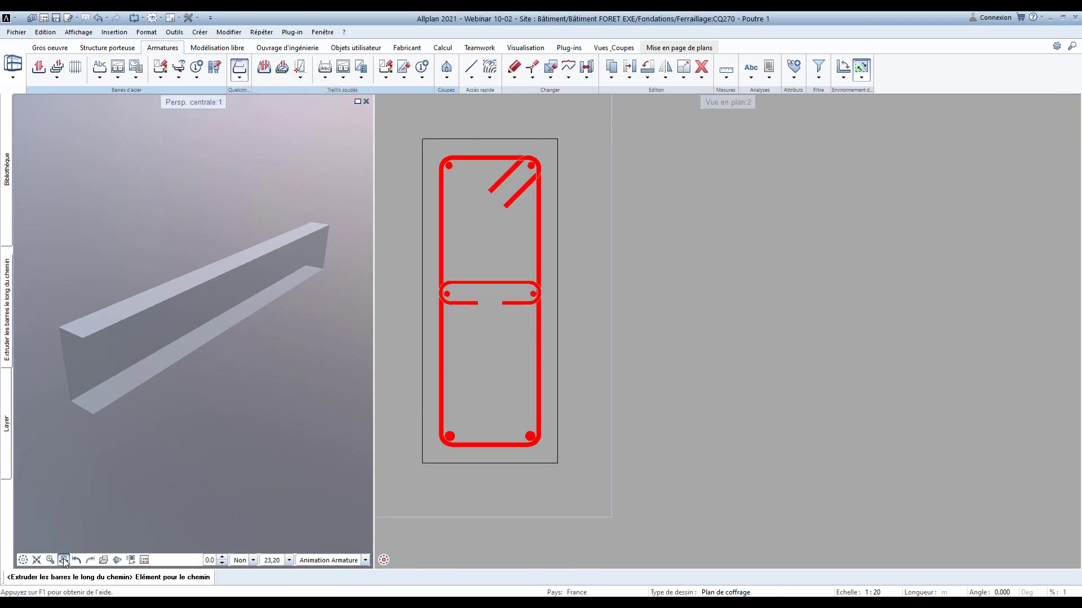
left_click(145, 385)
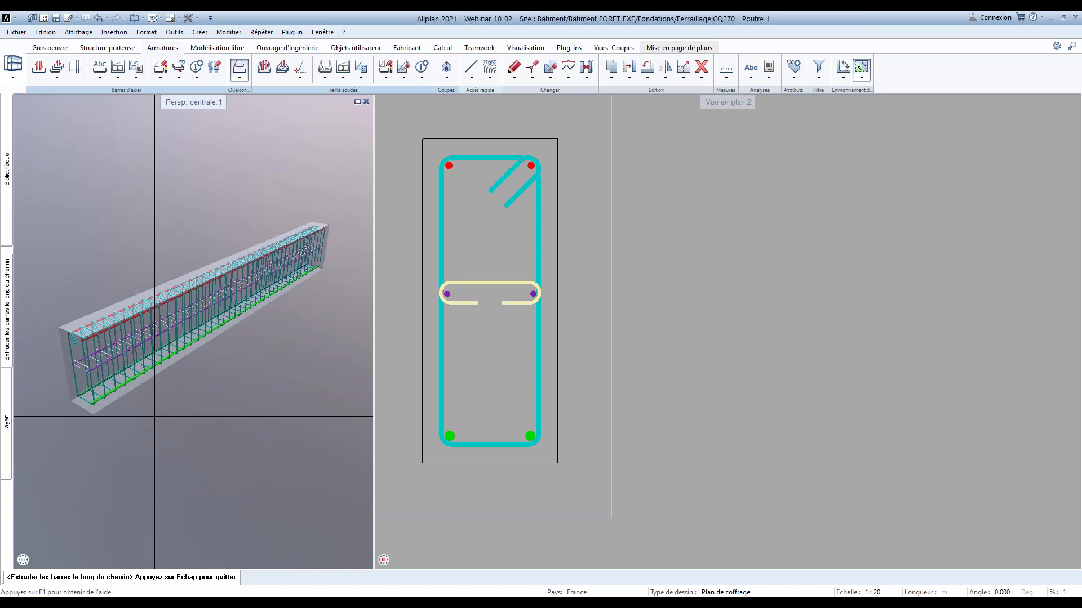
key("Escape")
left_click(455, 287)
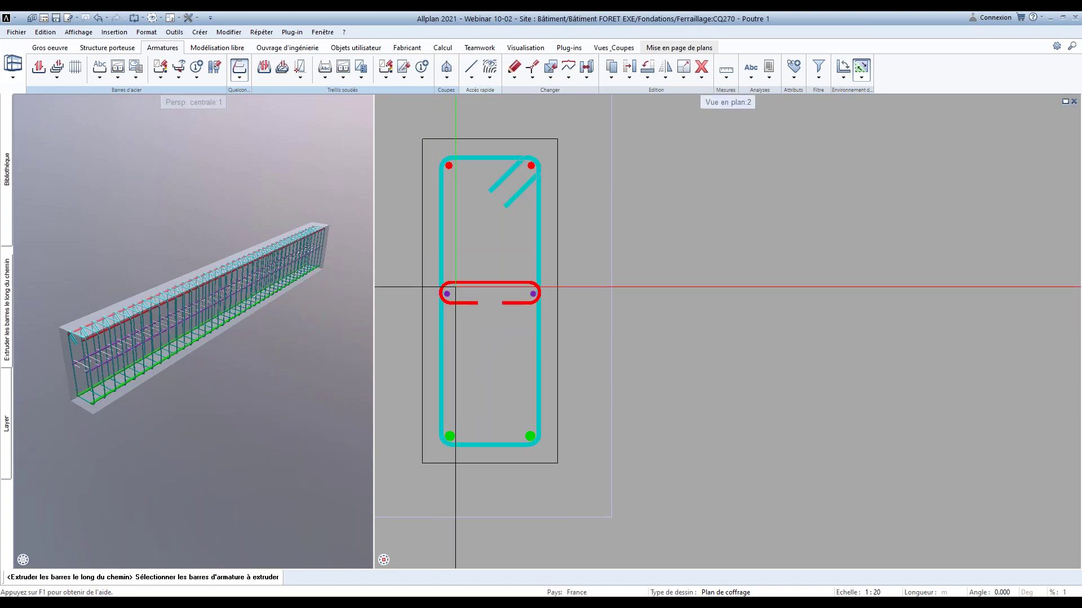
key("Return")
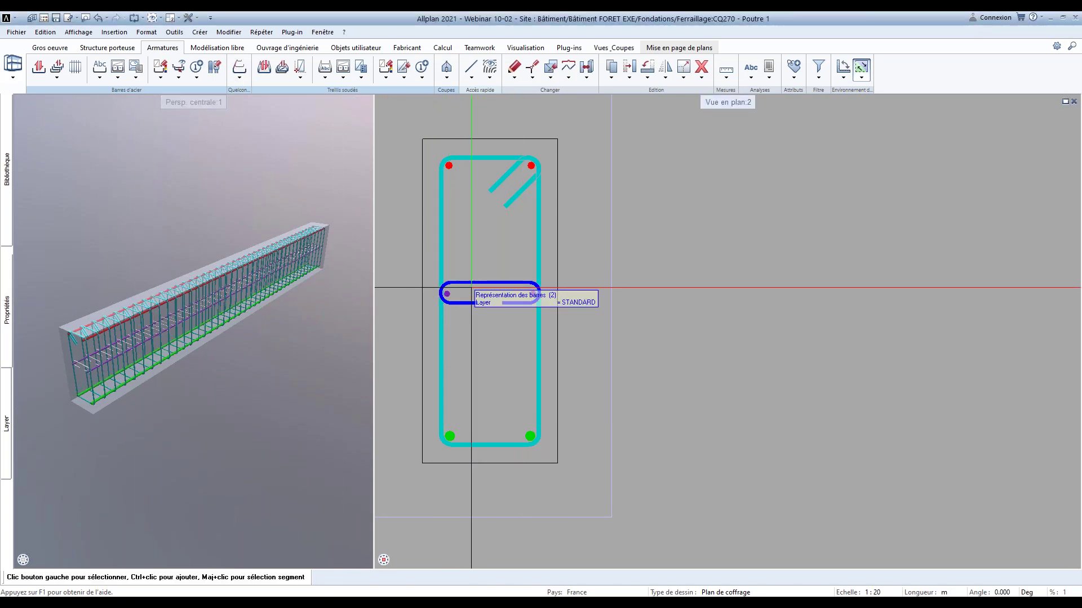
left_click(421, 77)
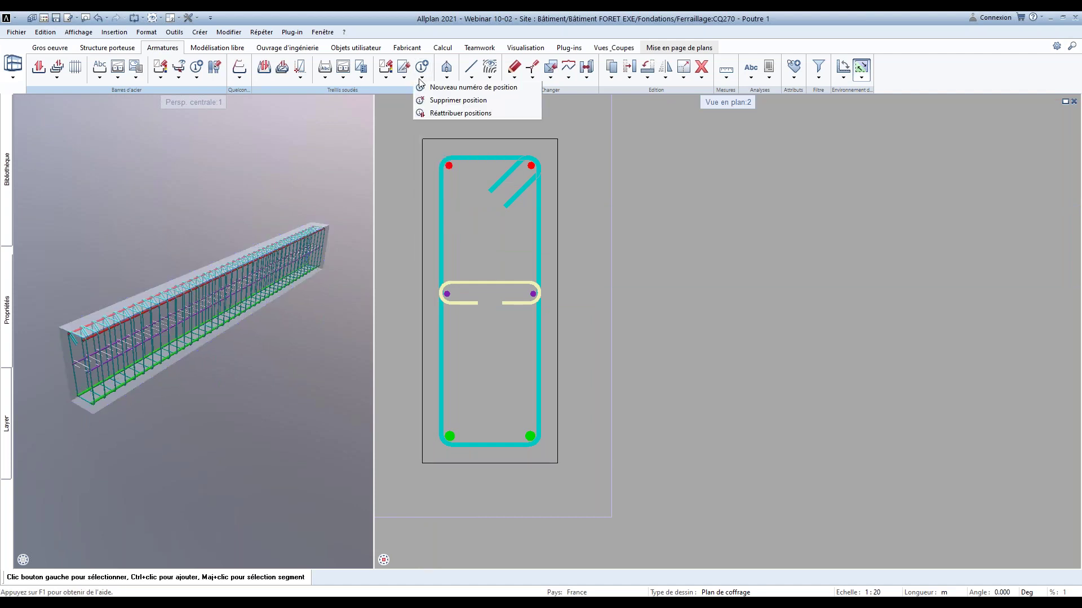
left_click(430, 113)
Select the stirrup, display its Extruder les barres le long du chemin properties and keep the palette docked
left_click(441, 163)
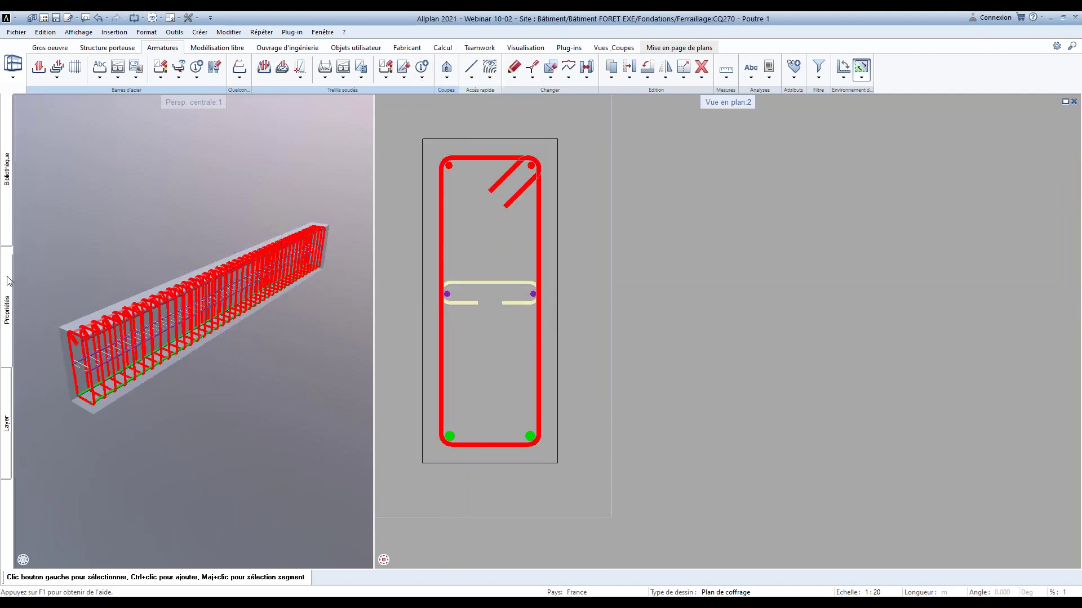
mouse_move(8, 281)
left_click(109, 119)
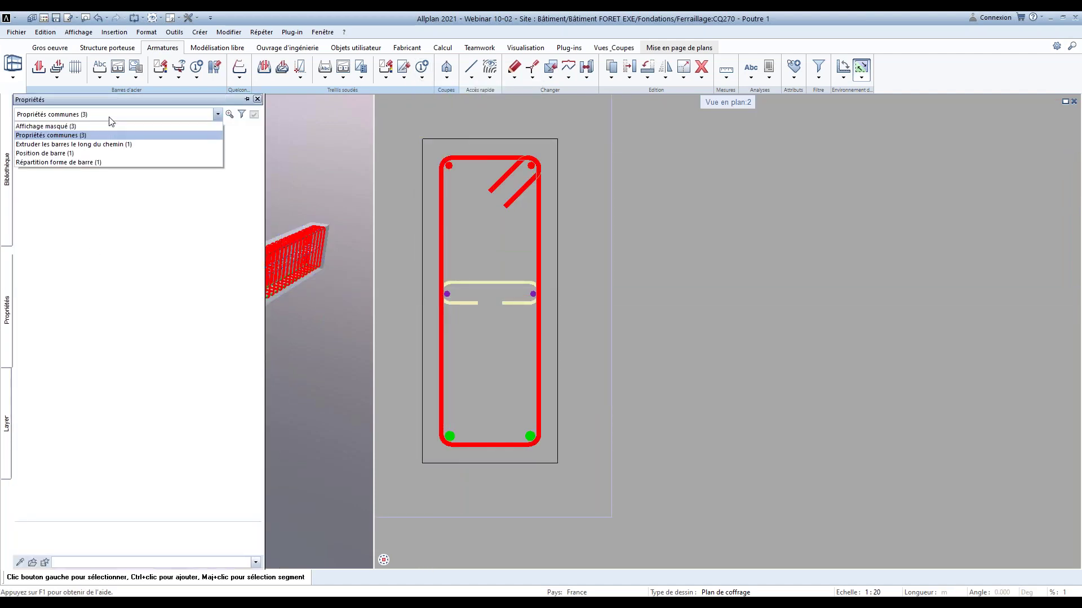
left_click(107, 150)
left_click(246, 99)
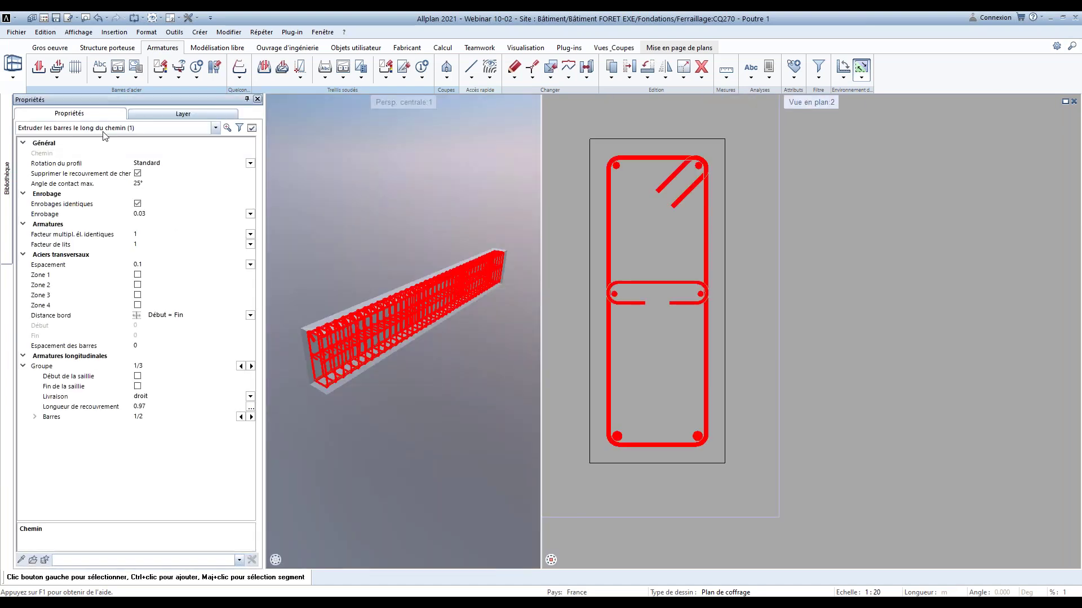
Enable the start and end overhangs (Début and Fin de la saillie) for all three longitudinal bar groups
left_click(138, 365)
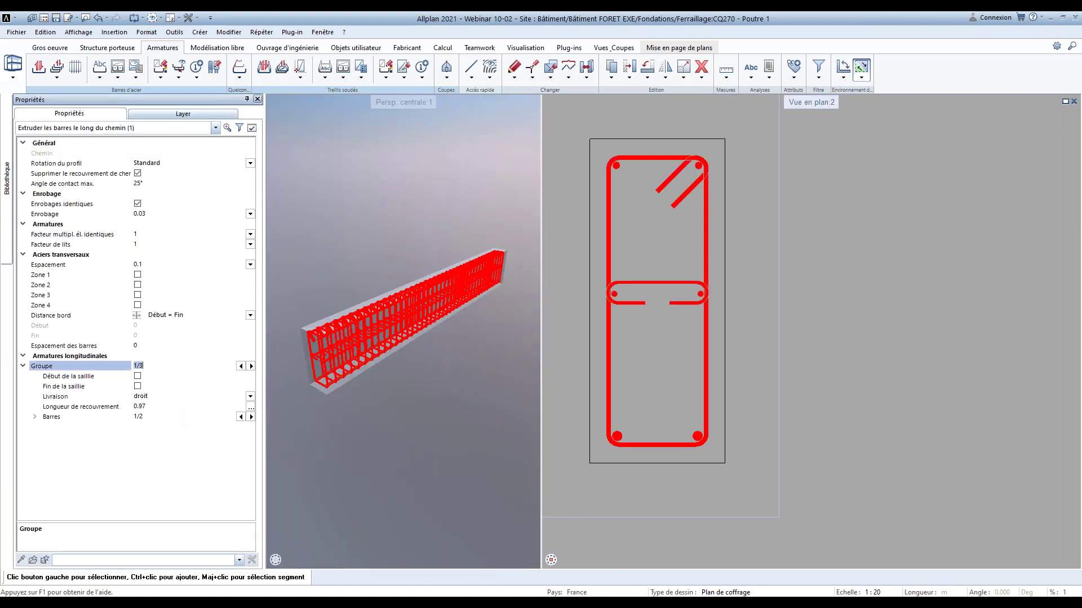
left_click(138, 376)
left_click(138, 397)
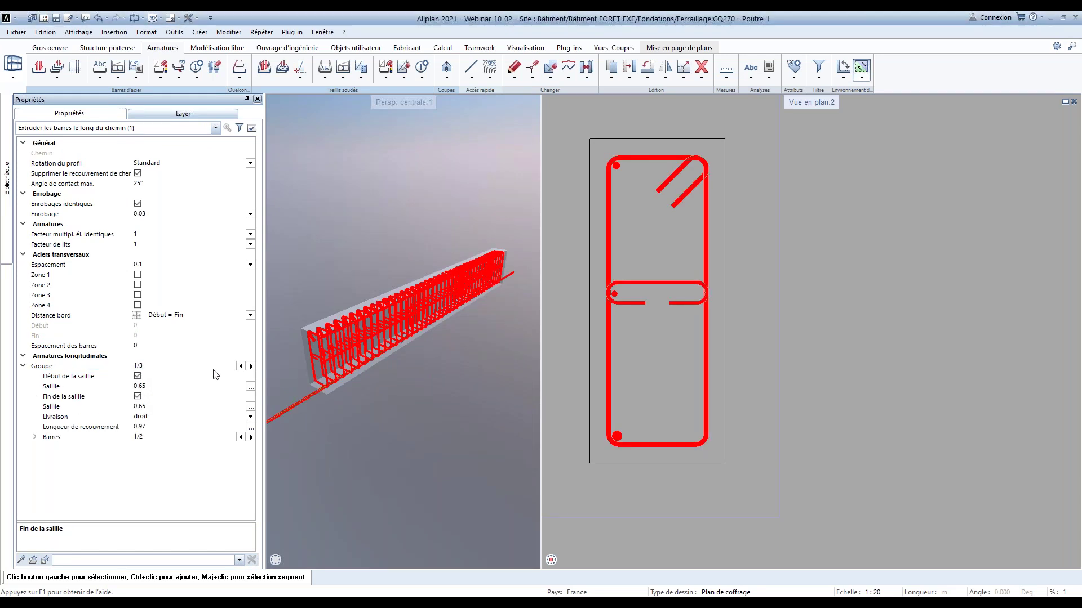
left_click(252, 366)
left_click(138, 376)
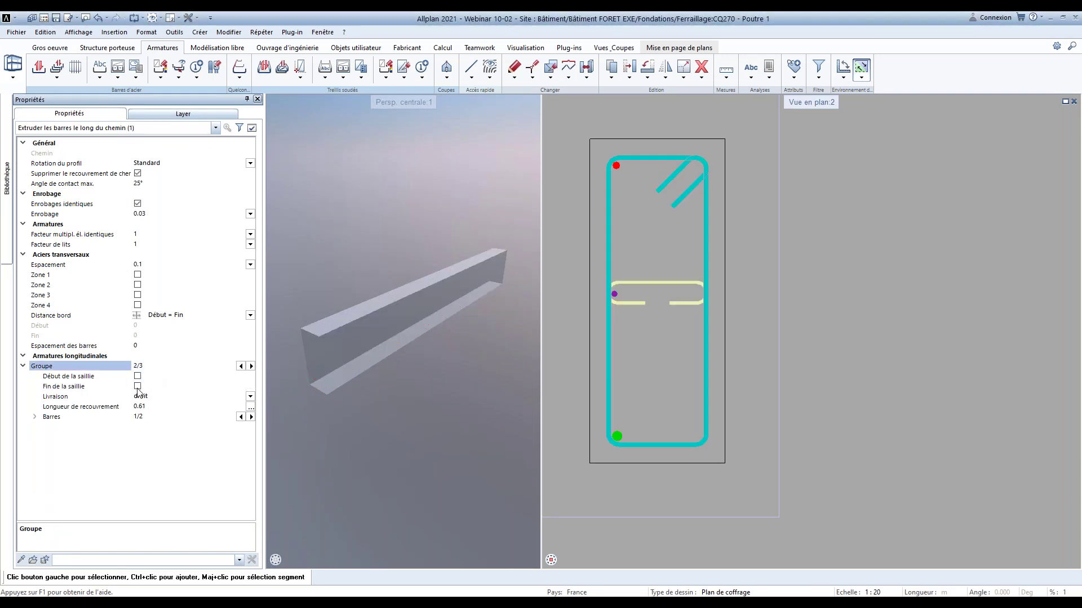
left_click(137, 396)
left_click(252, 366)
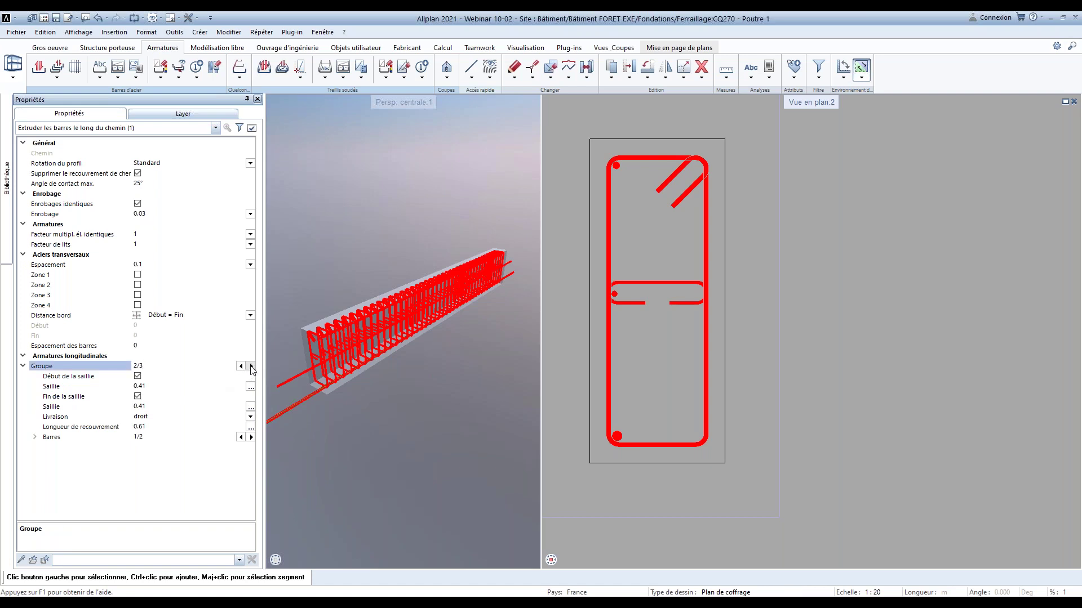
left_click(137, 397)
scroll(328, 373, "up", 2)
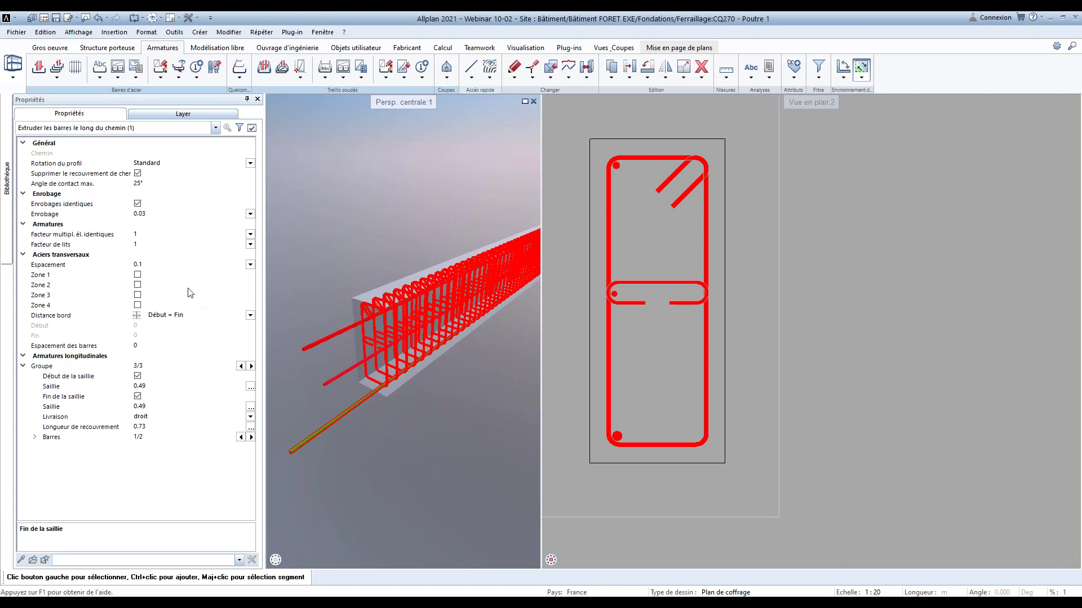
Set the spacing (Espacement) of the transverse reinforcement to 0.2 along the beam
left_click(140, 264)
type("0.125")
key("Return")
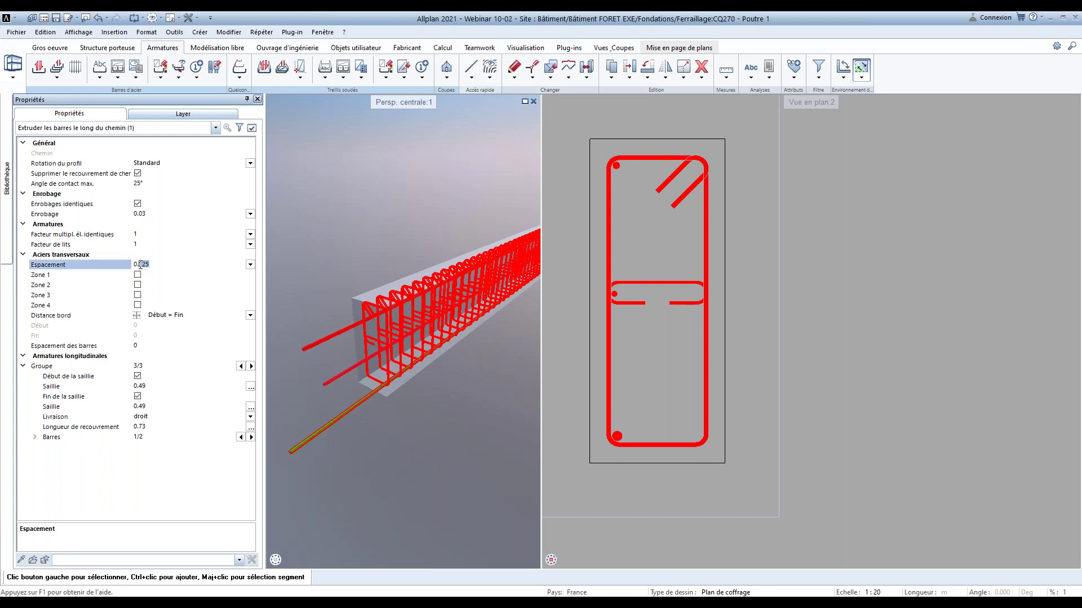
scroll(728, 383, "down", 5)
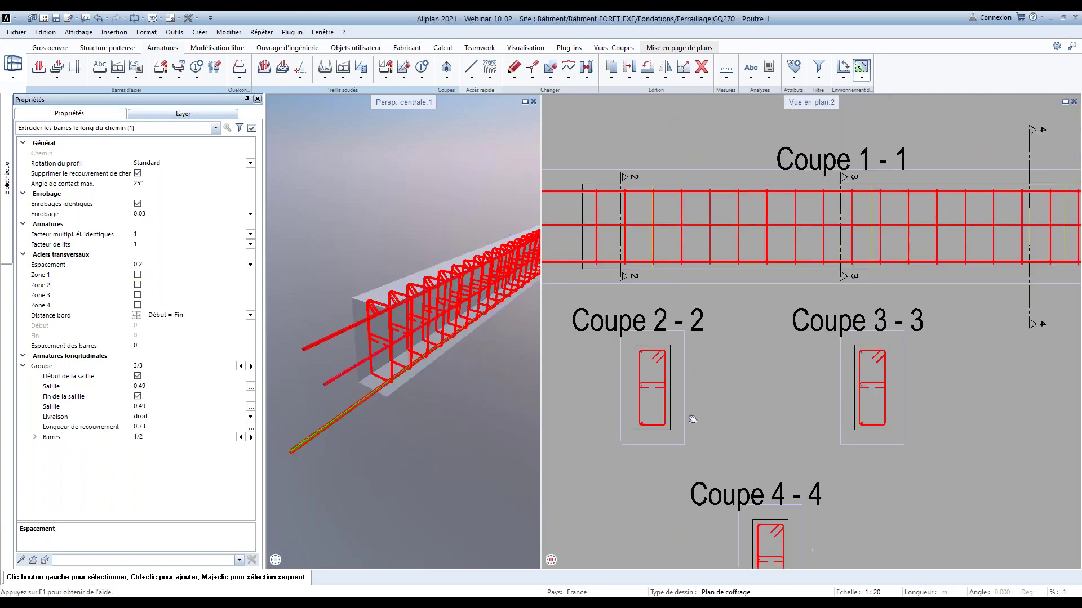
scroll(761, 380, "up", 2)
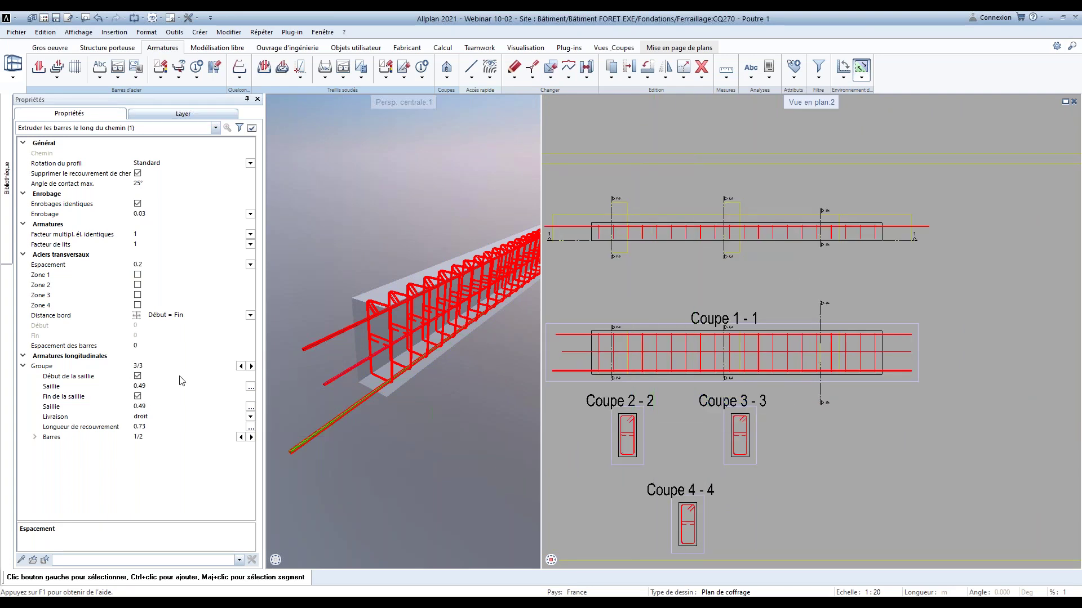
Enable transverse reinforcement zones 1 and 4, each with a length of 0.5 and a spacing of 0.1
left_click(137, 275)
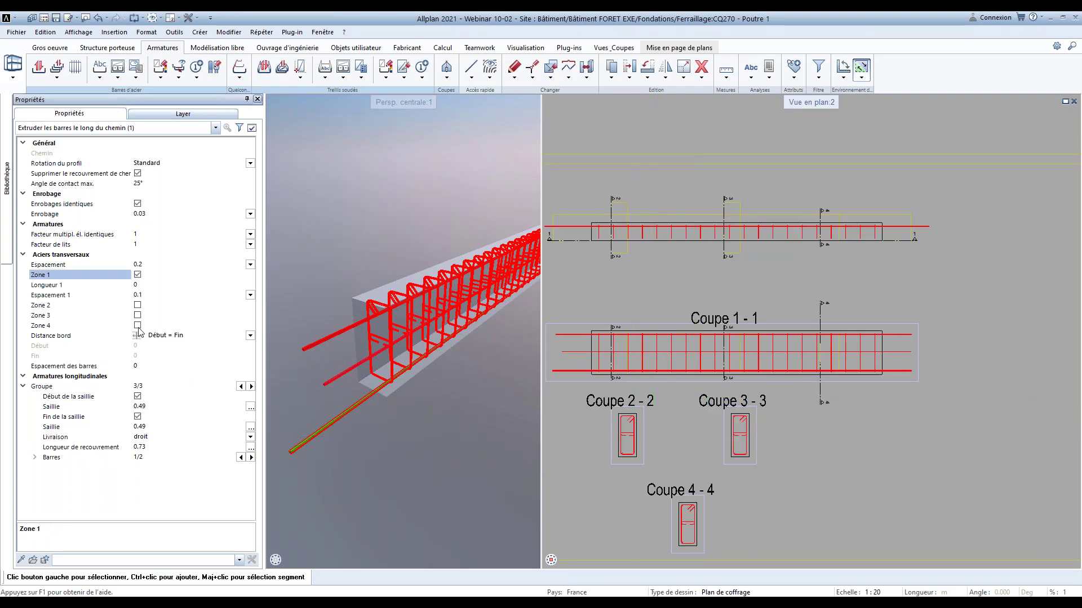
left_click(137, 325)
left_click(136, 285)
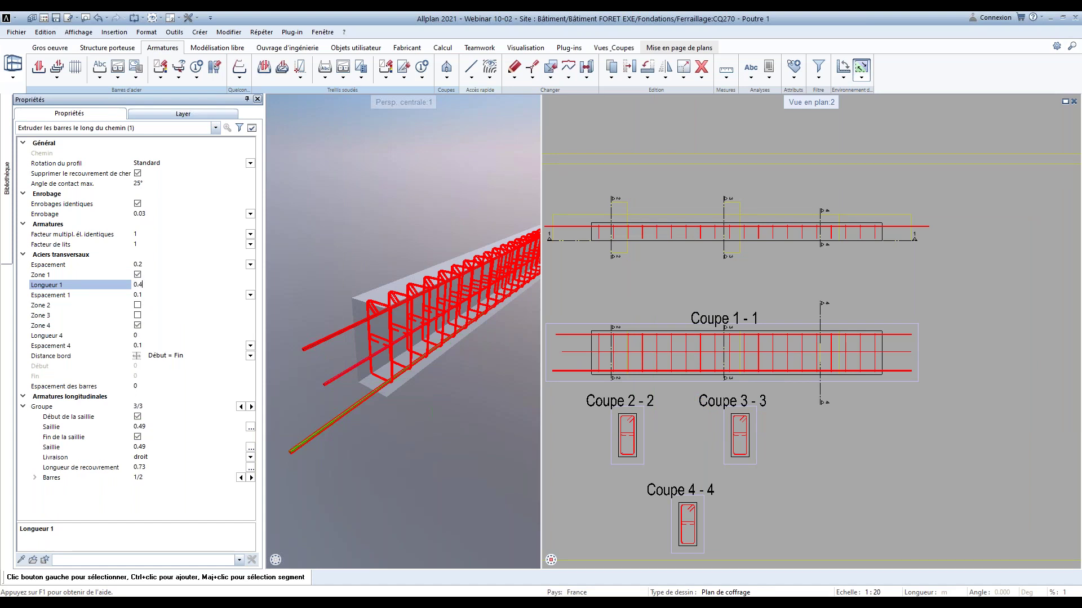
type("0.5")
key("Return")
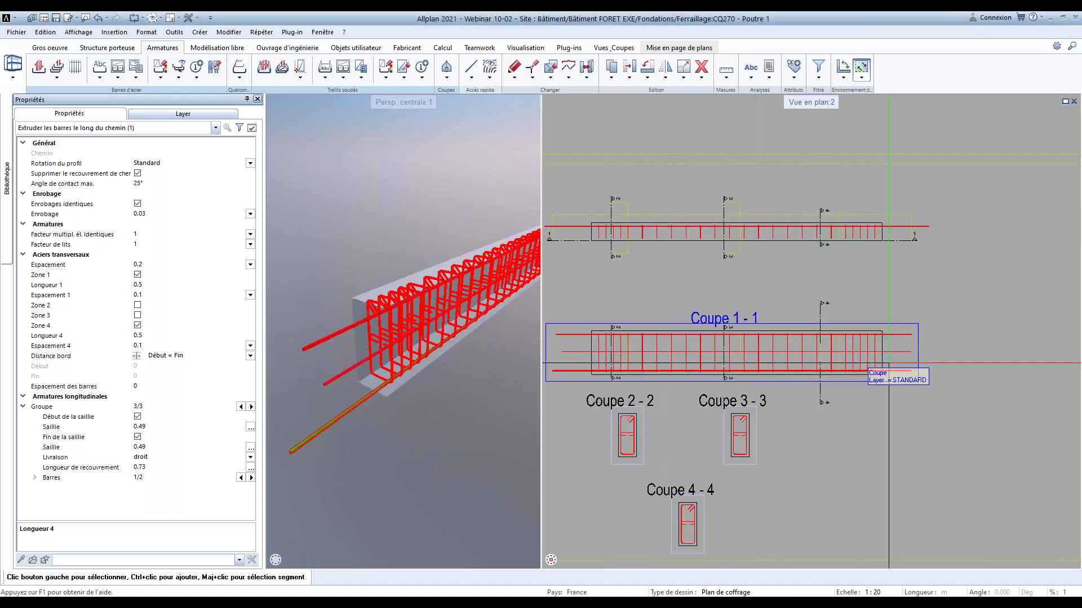
Disable the start and end overhangs for all three longitudinal bar groups and deselect the extruded reinforcement
left_click(137, 417)
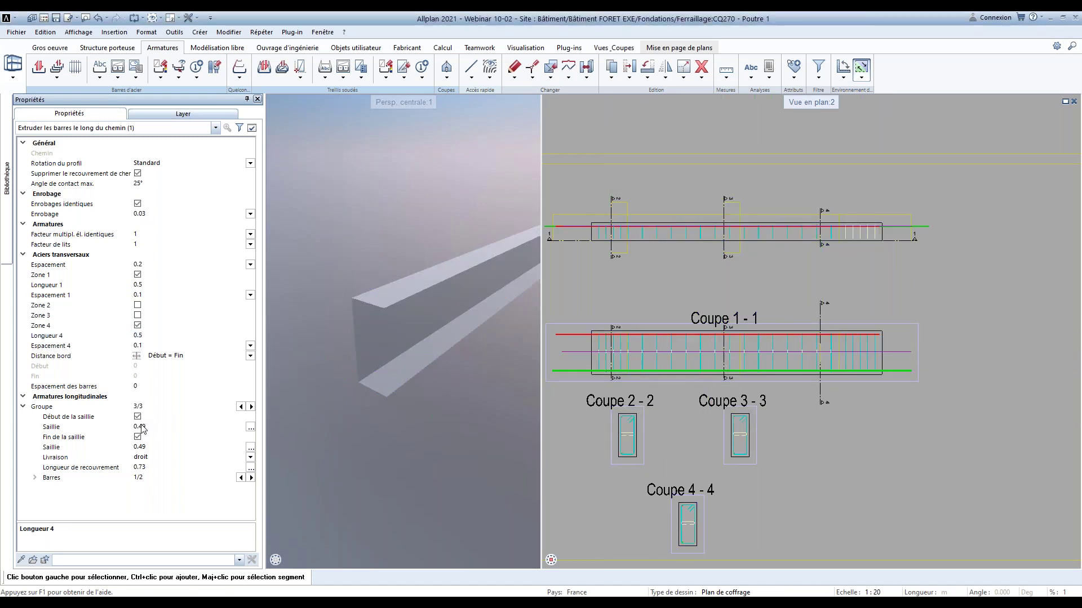
left_click(241, 407)
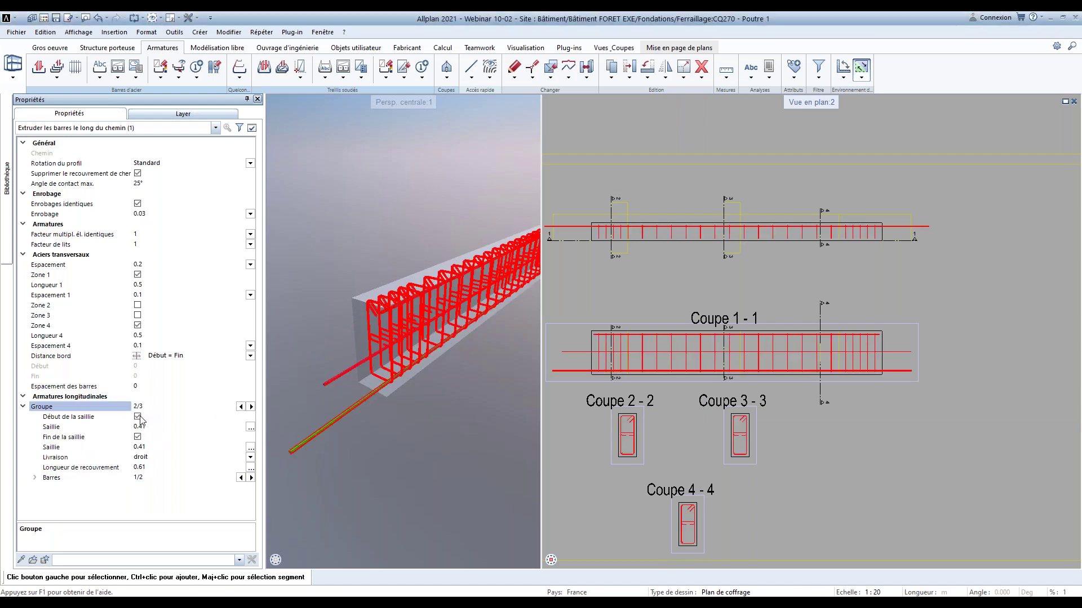
left_click(241, 407)
left_click(138, 417)
left_click(138, 427)
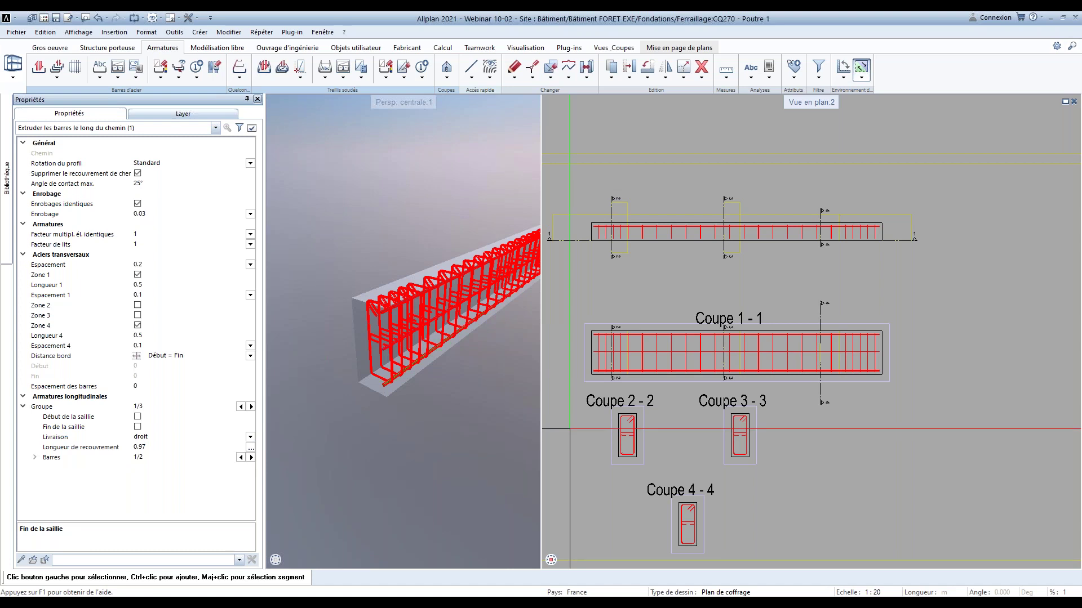
middle_click_drag(531, 332, 495, 333)
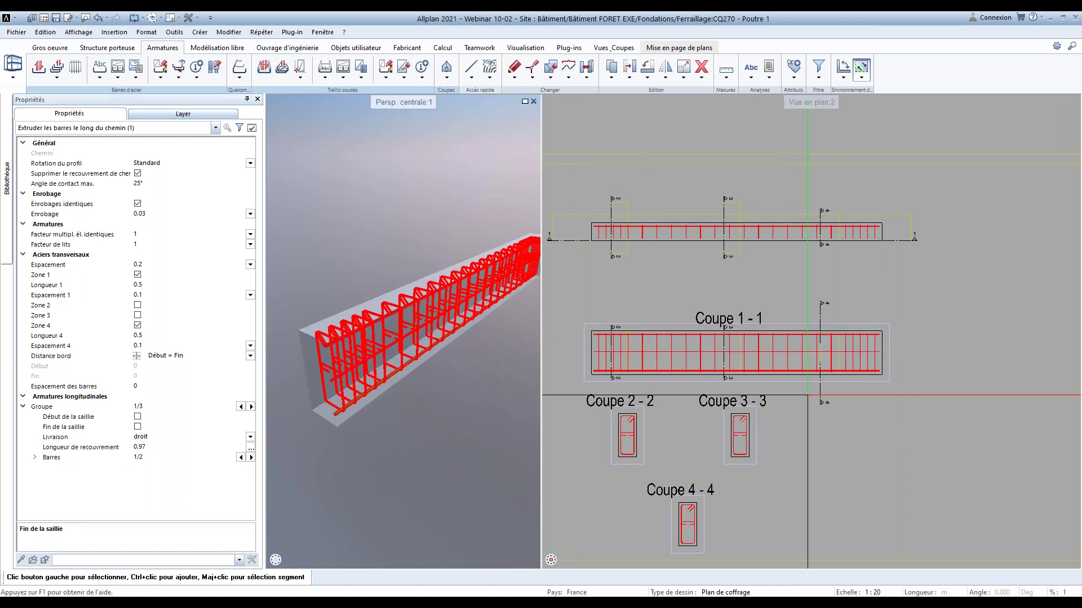
key("Escape")
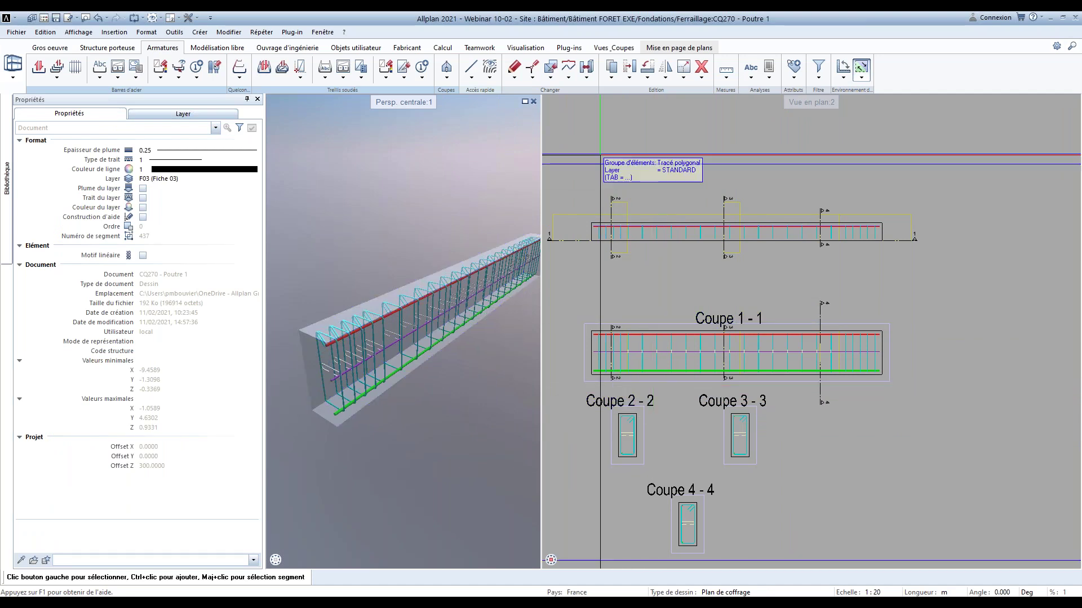
left_click(665, 81)
left_click(693, 110)
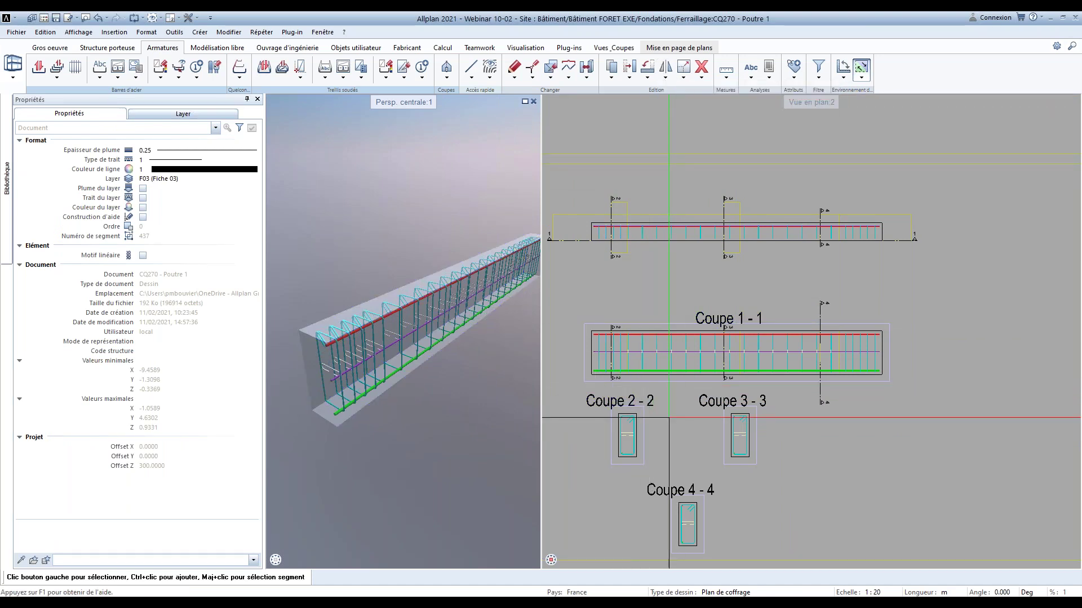
Mirror-copy the longitudinal bars in Coupe 2 - 2 about the section's vertical centre axis
scroll(646, 457, "up", 3)
left_click_drag(584, 361, 598, 455)
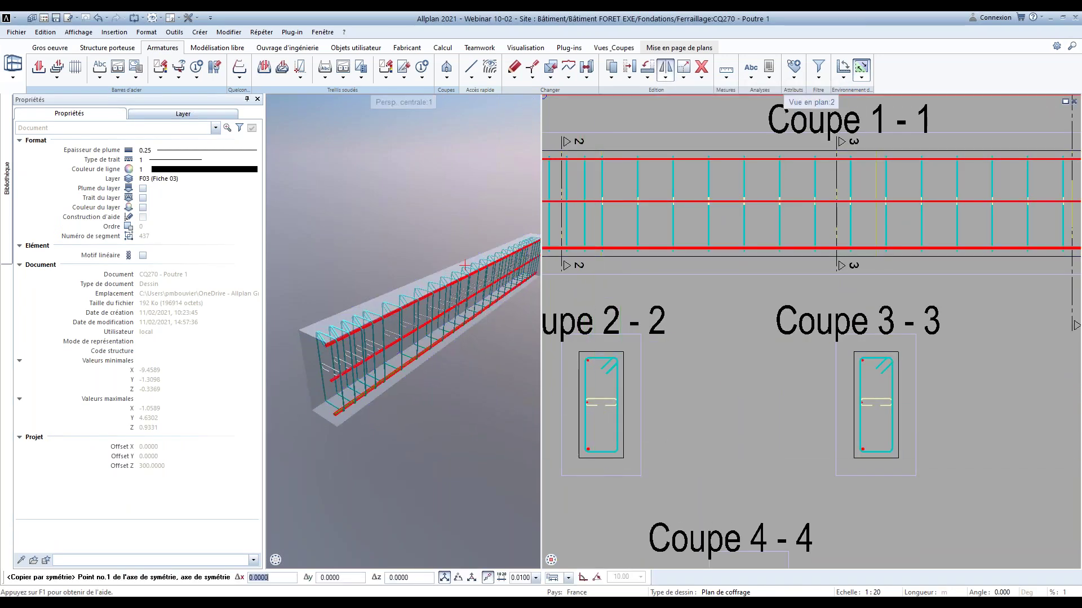
left_click(601, 457)
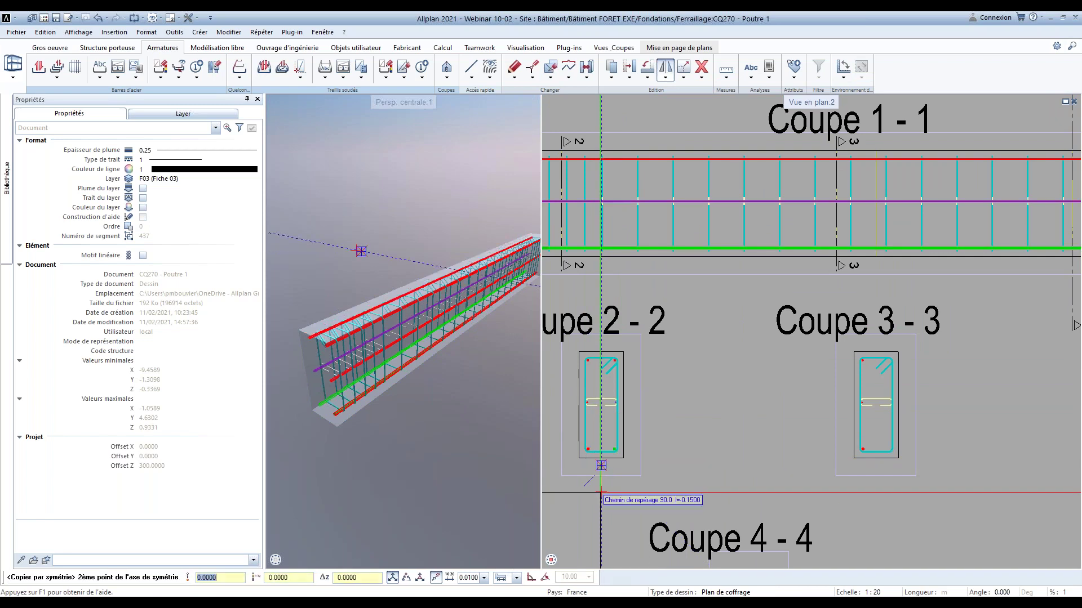
left_click(626, 457)
key("Escape")
scroll(638, 341, "down", 3)
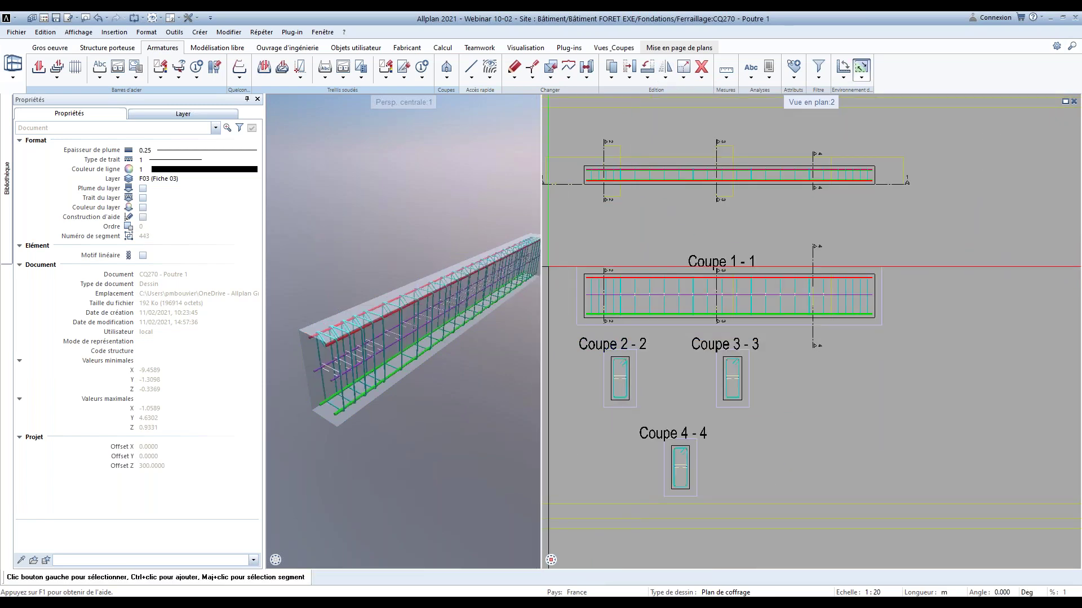
Place a 10 mm connecting stirrup (Cadre de raccordement) in the plan view, projecting beyond the beam's end near section 2
left_click(39, 75)
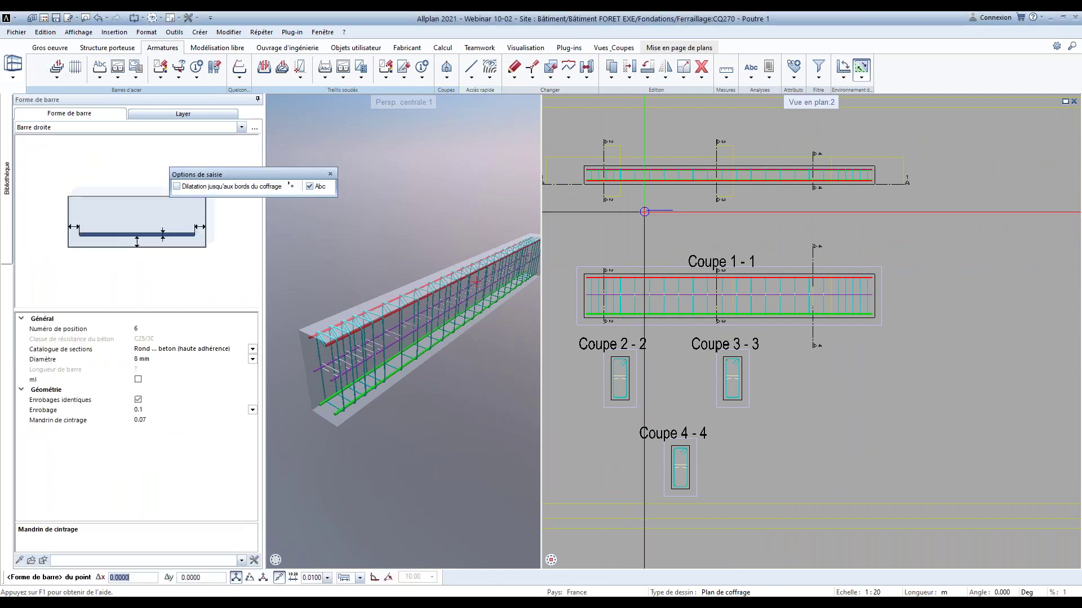
left_click(241, 129)
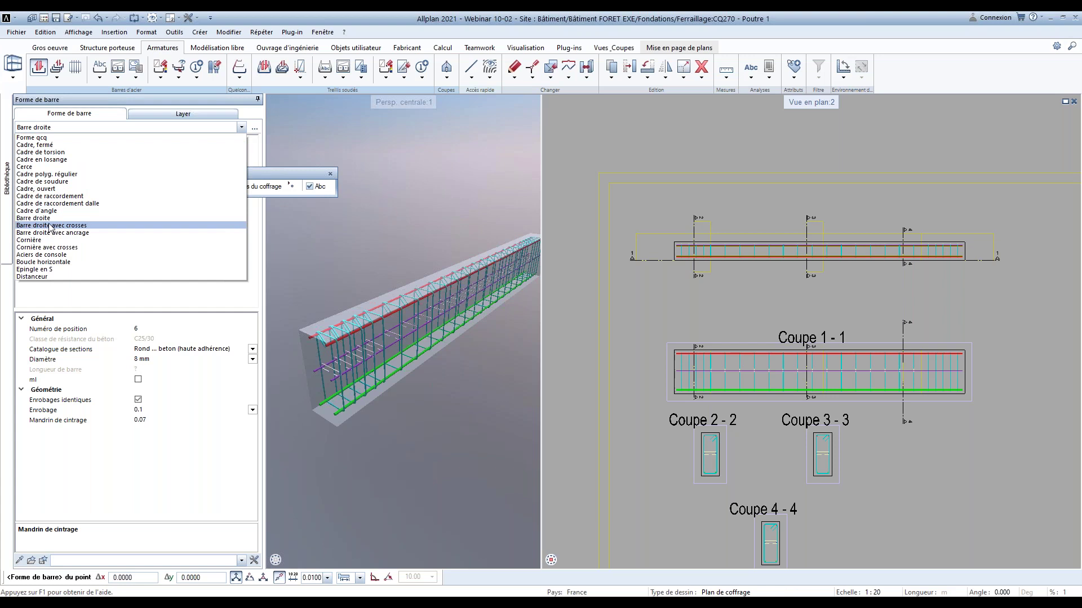
left_click(50, 196)
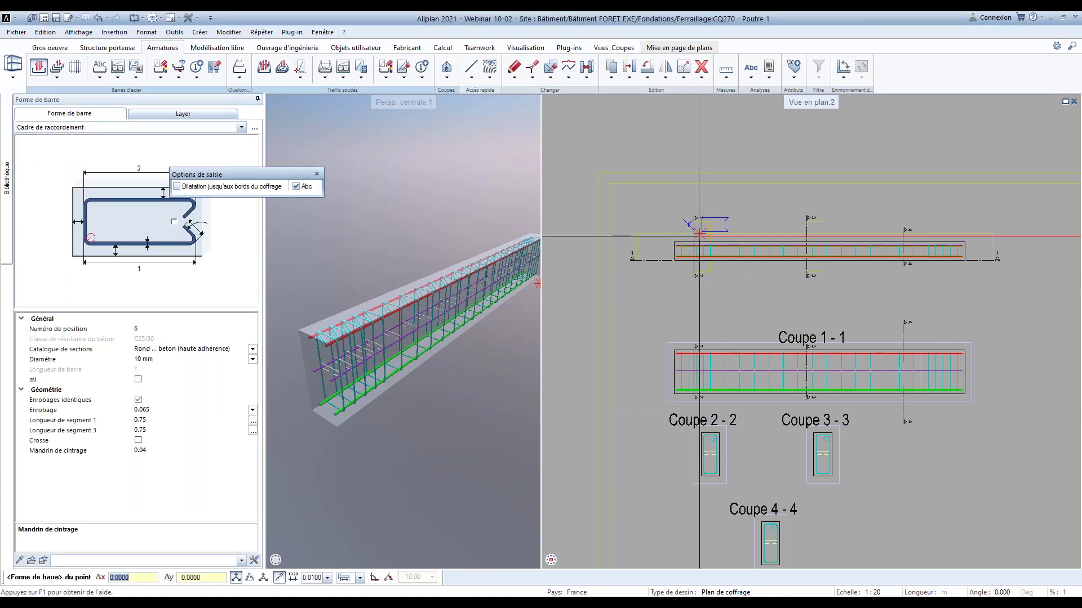
scroll(674, 260, "up", 5)
scroll(657, 299, "down", 3)
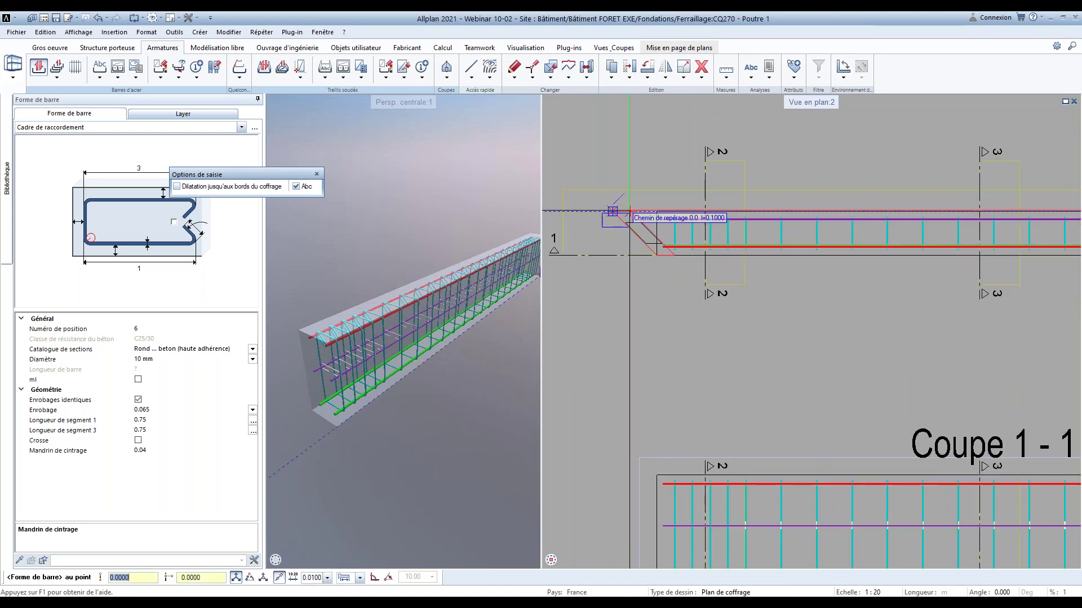
left_click(612, 211)
scroll(696, 221, "up", 3)
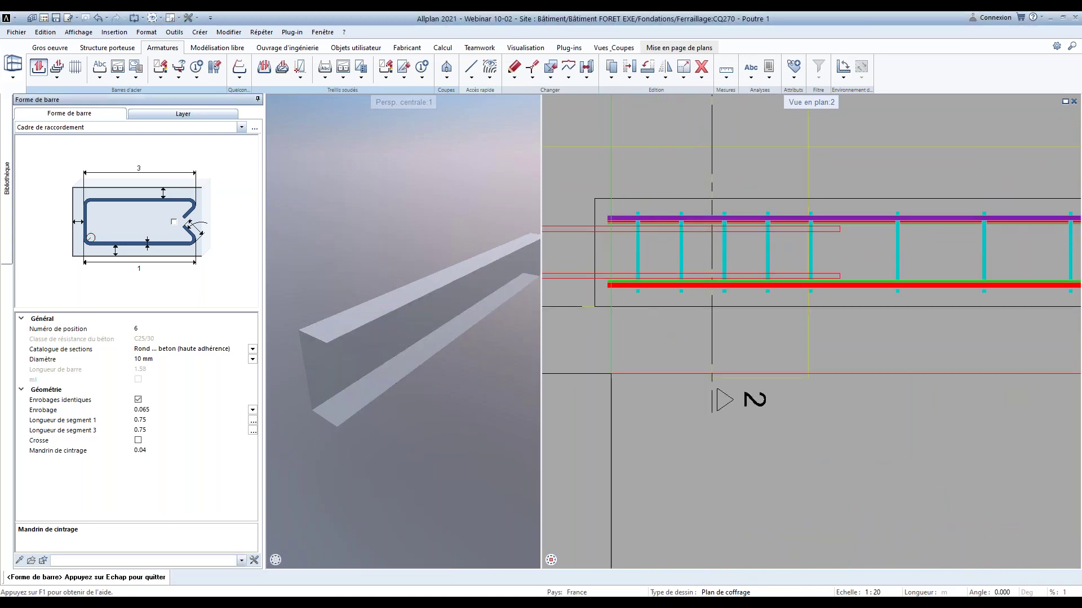
scroll(464, 417, "down", 5)
scroll(463, 417, "up", 5)
key("Escape")
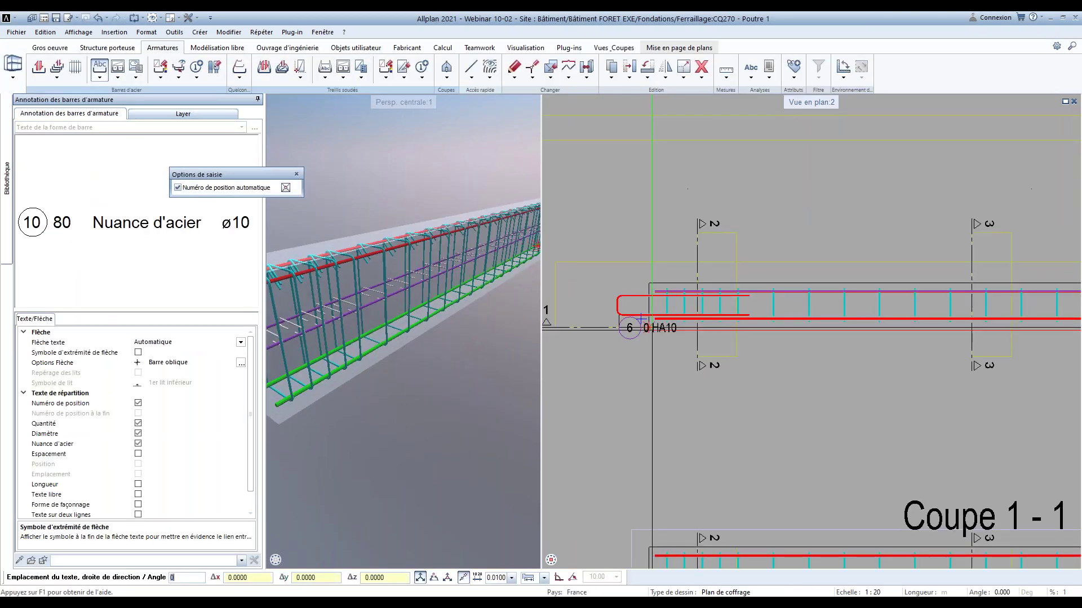
Place the connecting stirrup's label above the beam end and distribute four of these bars linearly over the beam's height
left_click(630, 275)
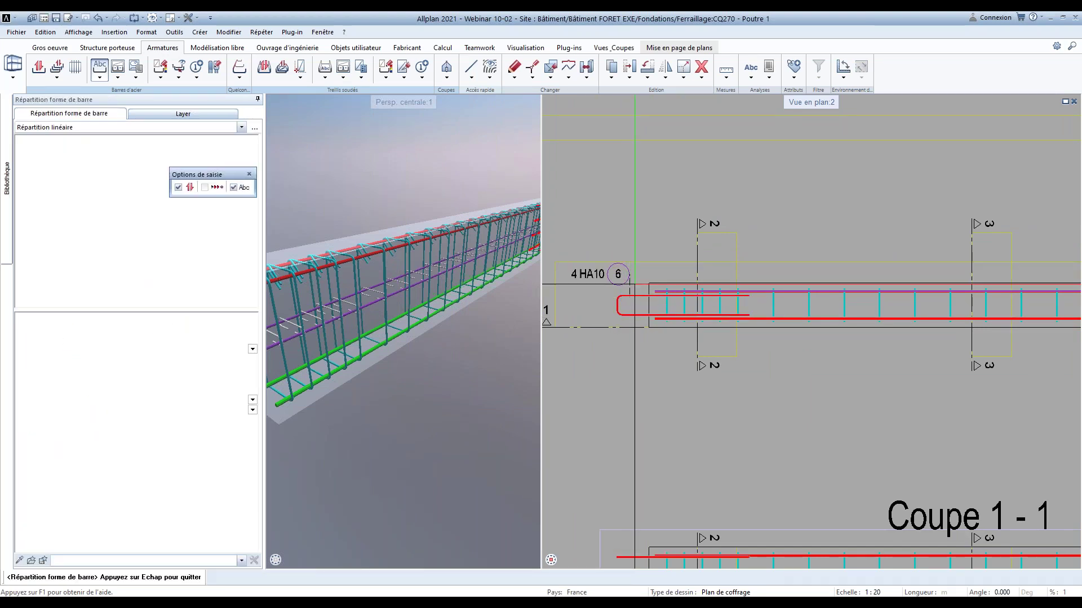
scroll(657, 338, "down", 3)
scroll(439, 333, "up", 5)
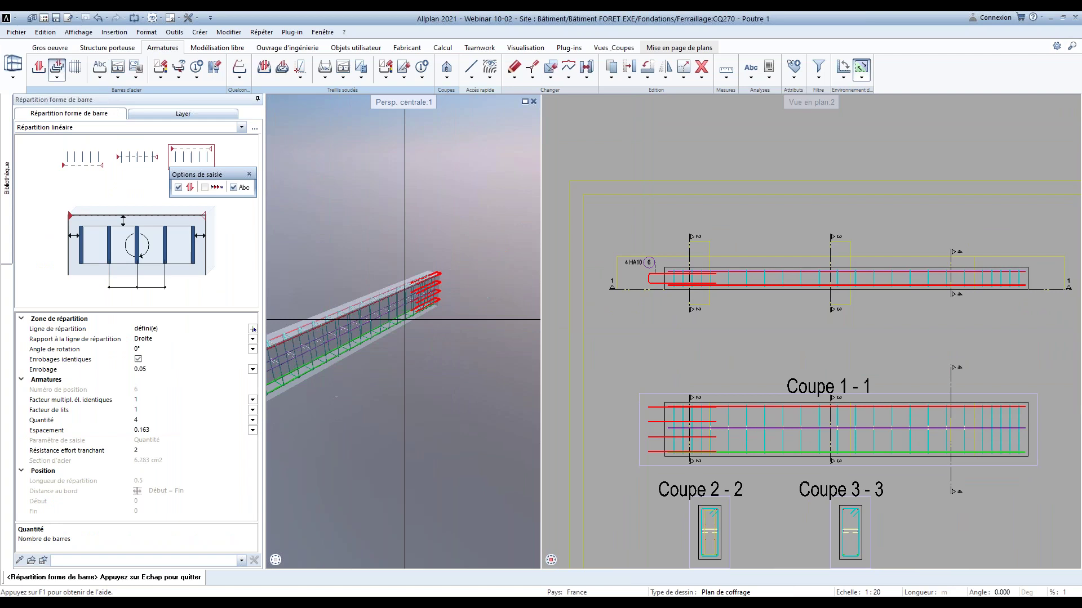
scroll(439, 332, "up", 5)
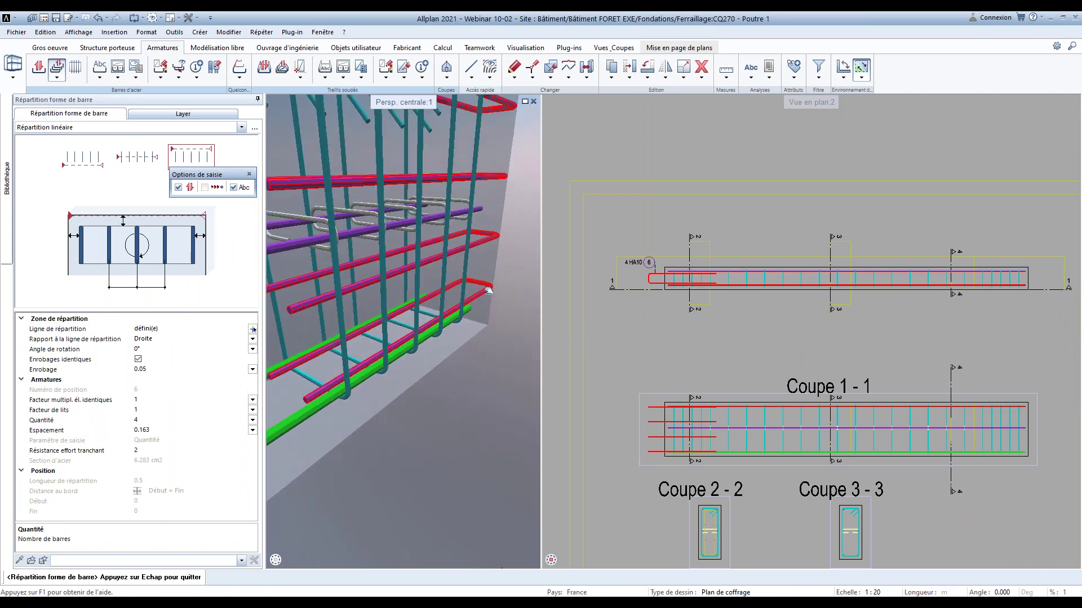
middle_click_drag(707, 491, 689, 407)
scroll(688, 407, "up", 1)
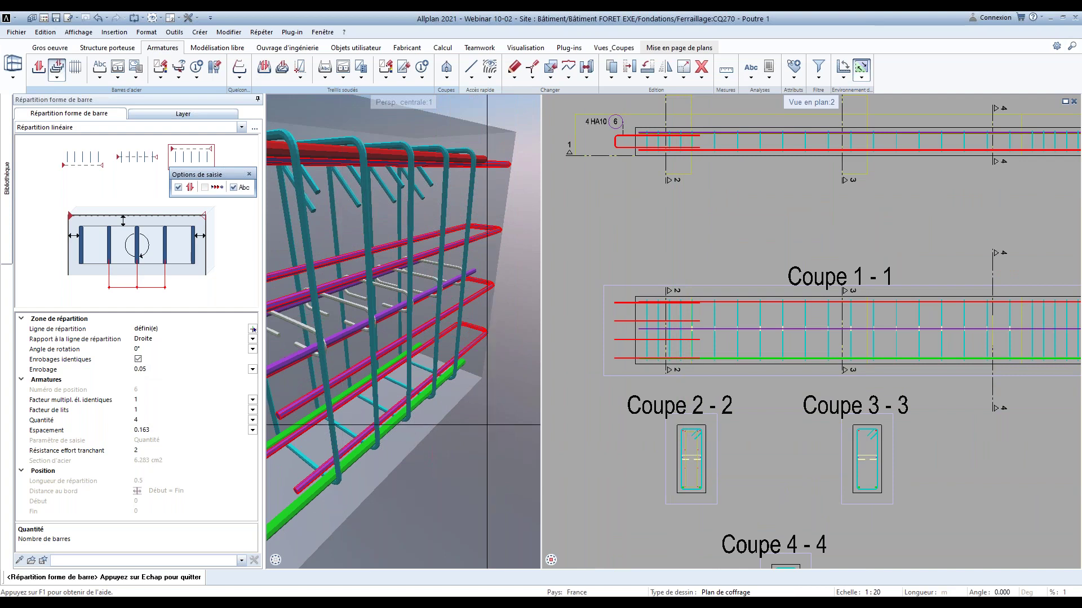
Try a quantity of 5 for the connecting stirrup distribution, and set it back to 4
left_click(145, 421)
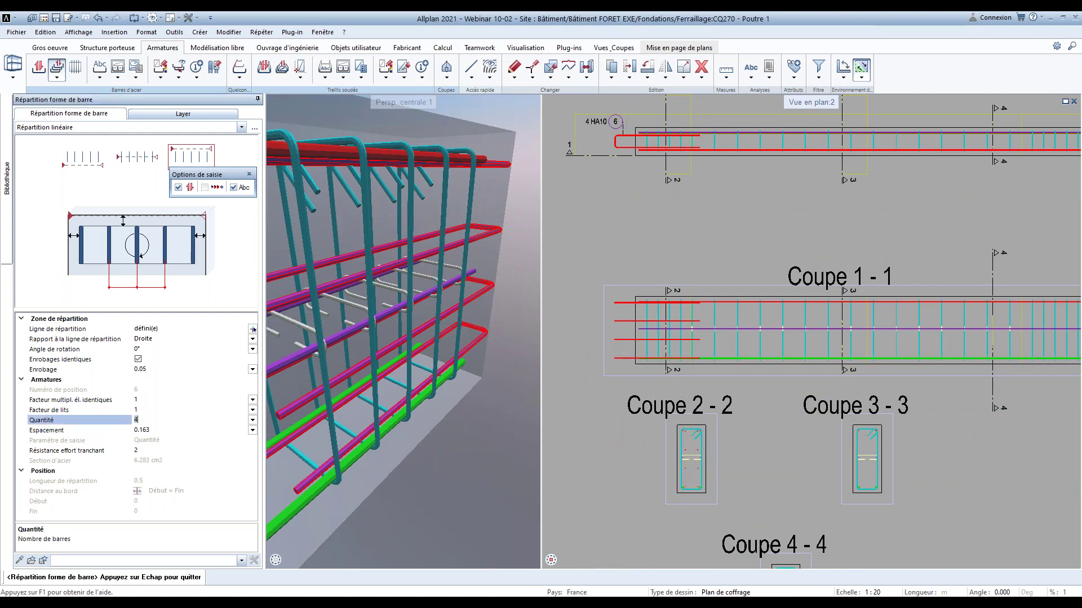
type("5")
scroll(757, 458, "up", 5)
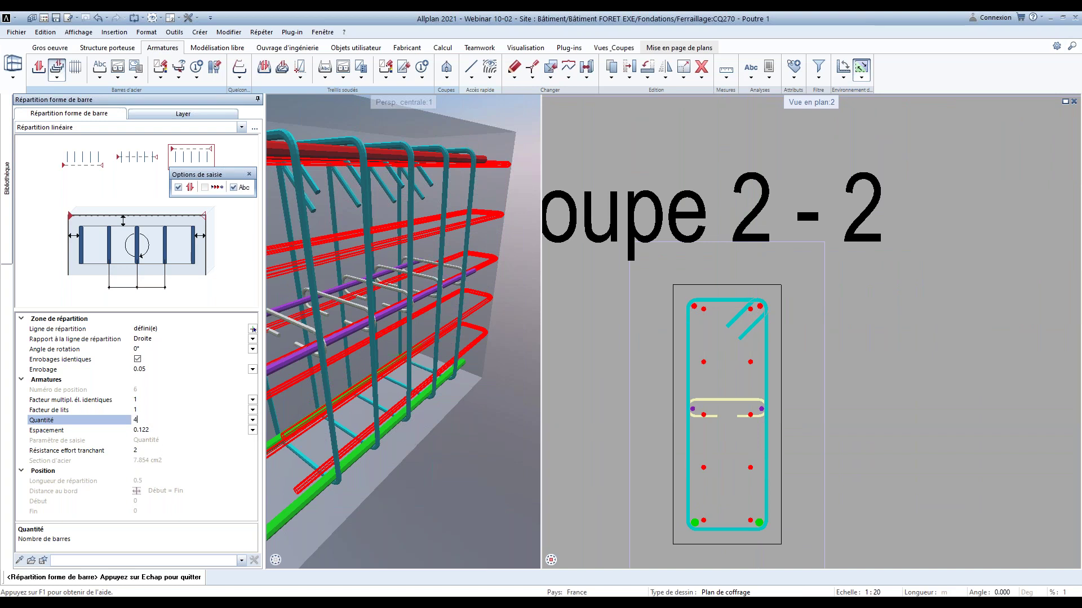
key("Return")
scroll(680, 387, "up", 2)
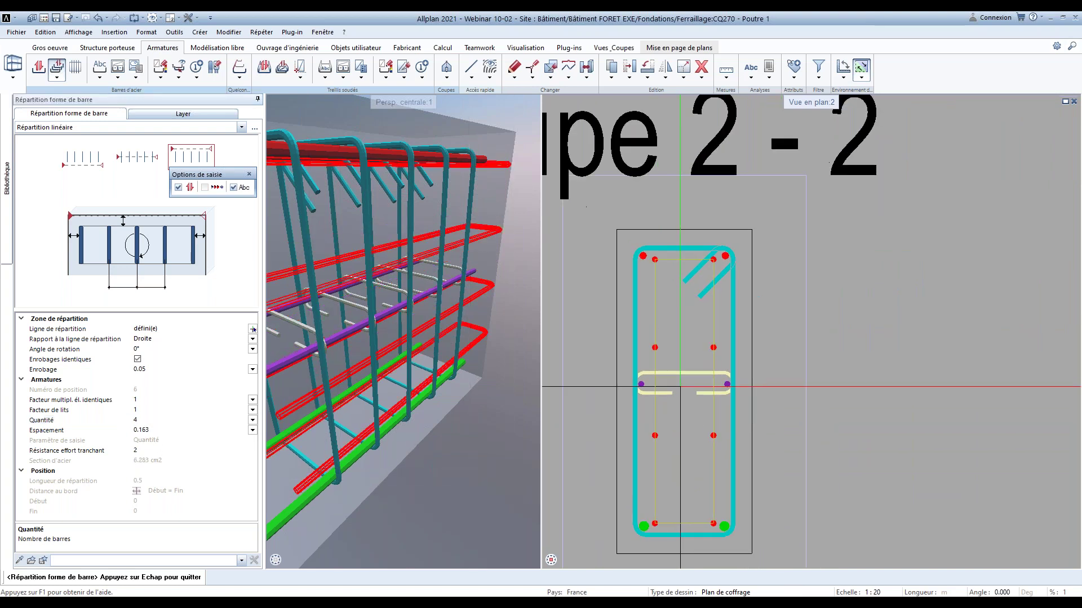
Finish the connecting stirrup distribution and leave the dimension line and bar shape commands without placing anything
left_click(253, 330)
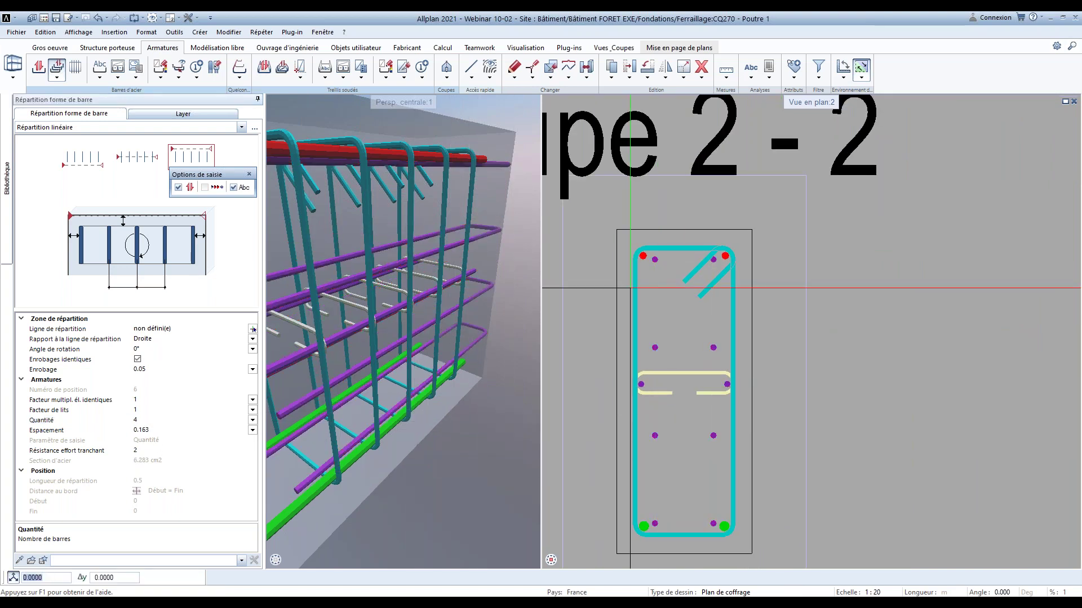
key("Escape")
key("Escape")
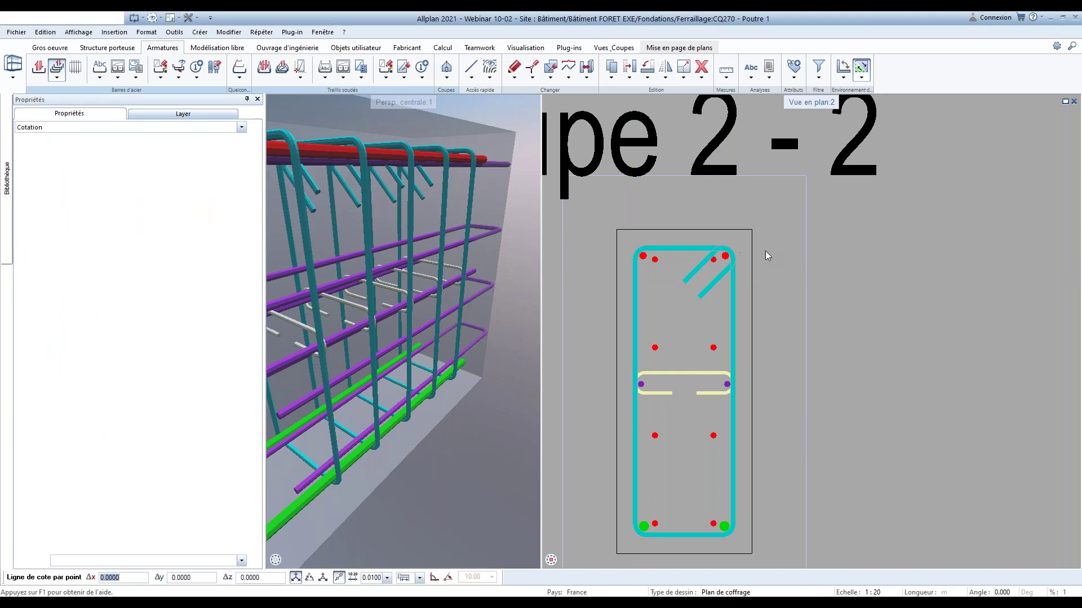
scroll(717, 236, "down", 2)
key("Escape")
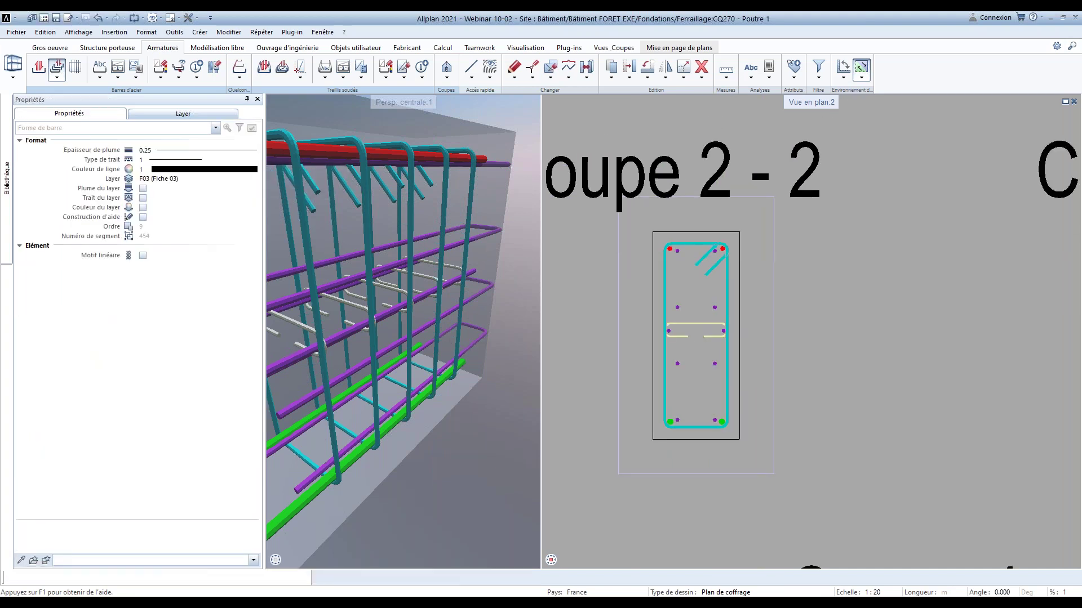
key("Return")
scroll(753, 290, "down", 3)
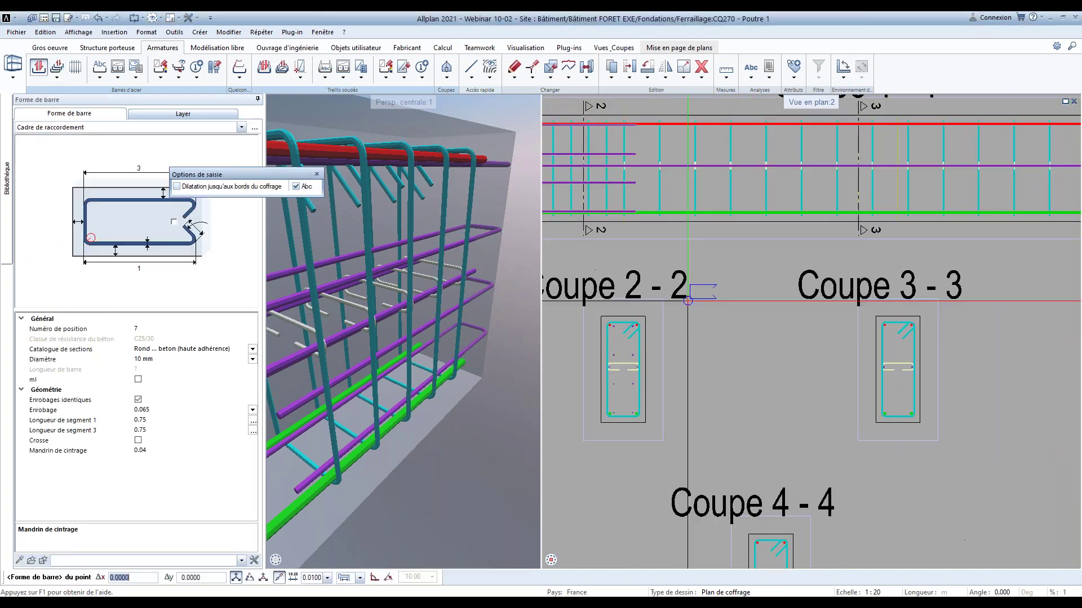
key("Escape")
scroll(721, 129, "down", 3)
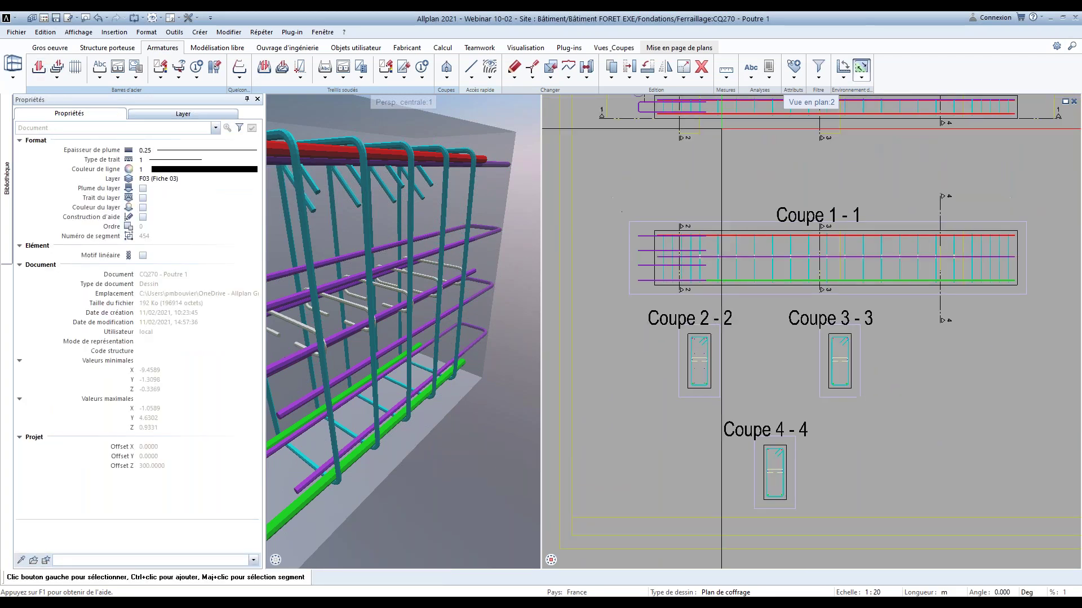
Mirror-copy the four connecting stirrups to the opposite beam end about the midpoint of the beam's lower edge in Coupe 1 - 1
left_click(667, 79)
left_click(698, 93)
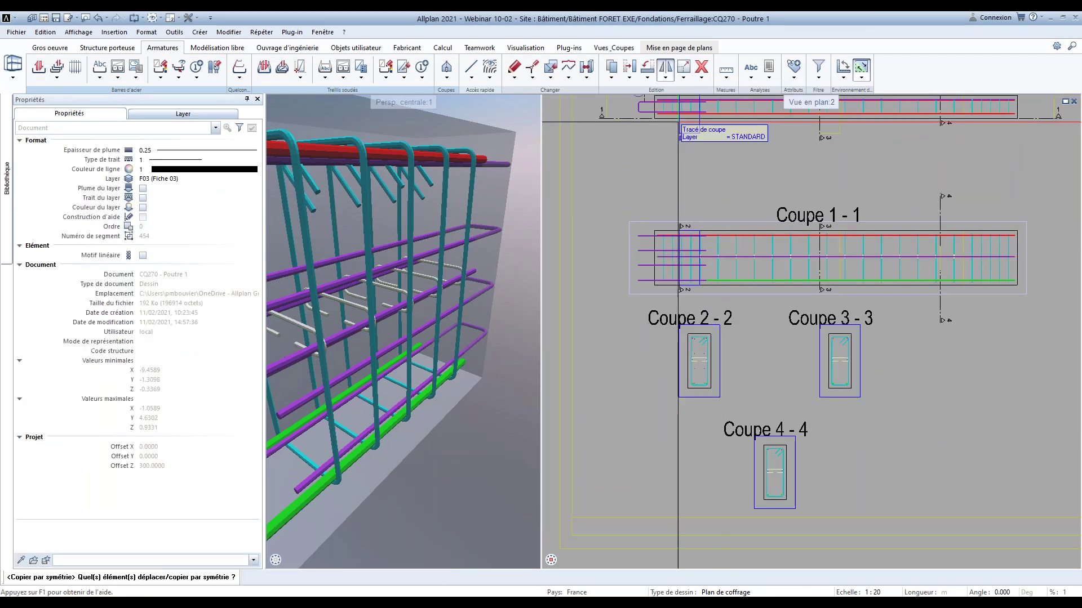
left_click(646, 239)
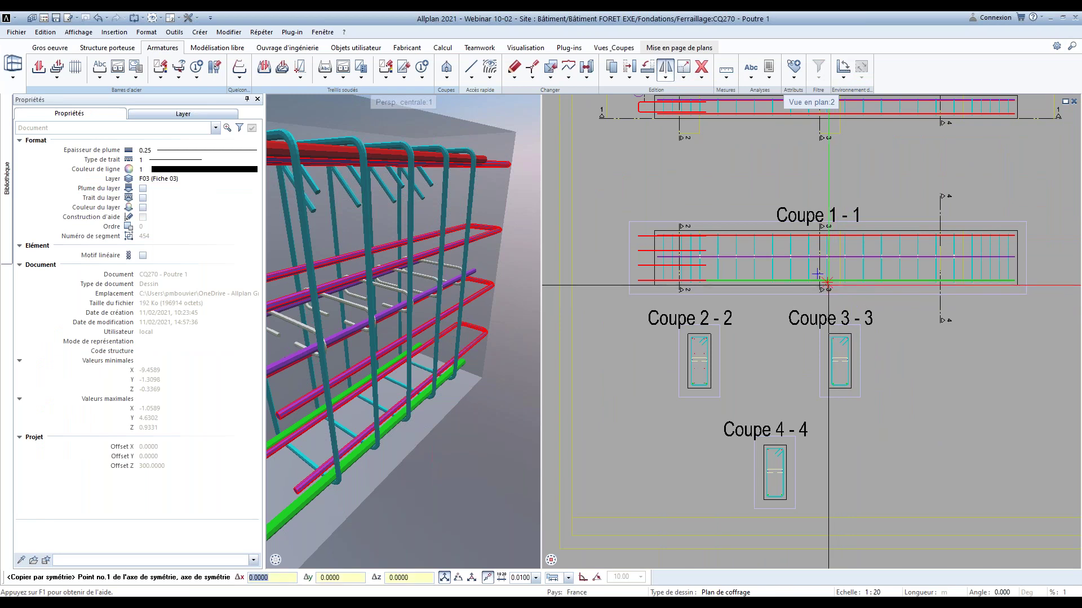
right_click(656, 284)
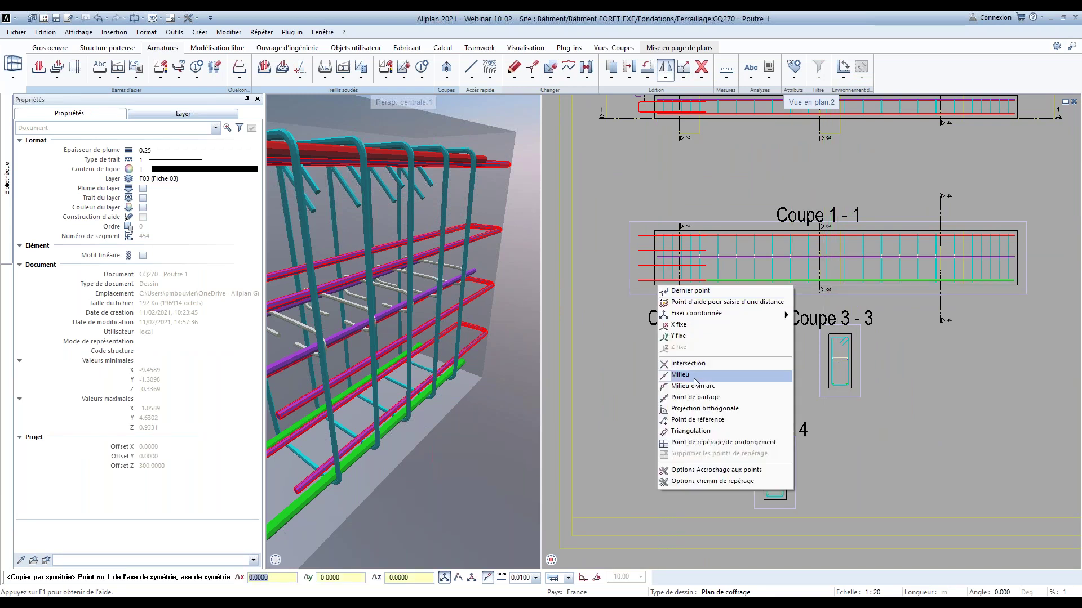
left_click(701, 377)
left_click(836, 285)
left_click(823, 360)
scroll(818, 371, "down", 2)
middle_click_drag(818, 370, 746, 375)
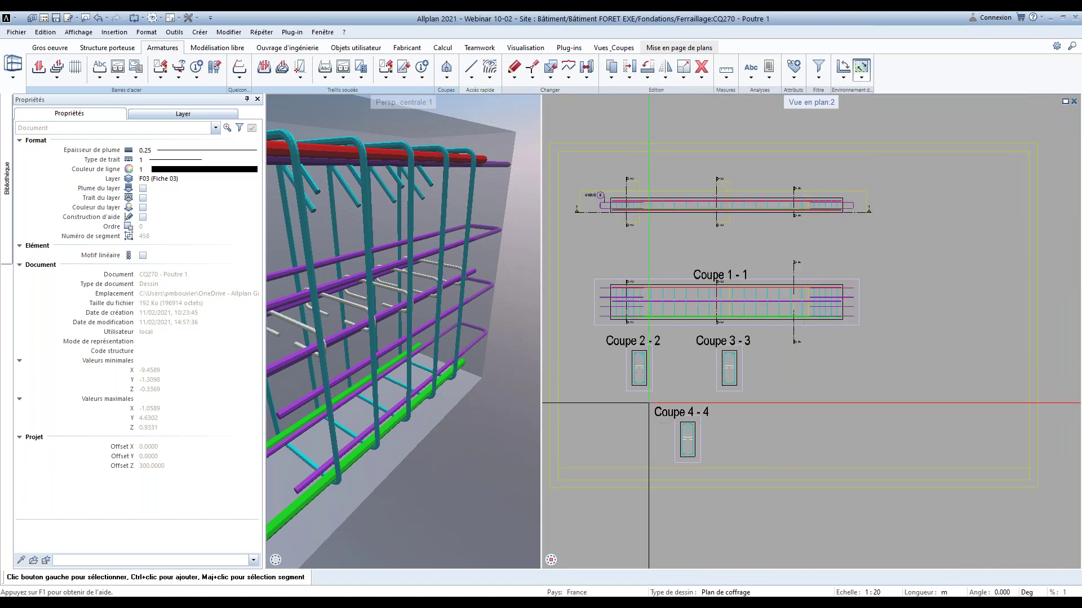
Insert a bar legend (Légende barre d'armature) with the bending list "Liste barres - façonnage" beside the sections inside the sheet frame
left_click(136, 78)
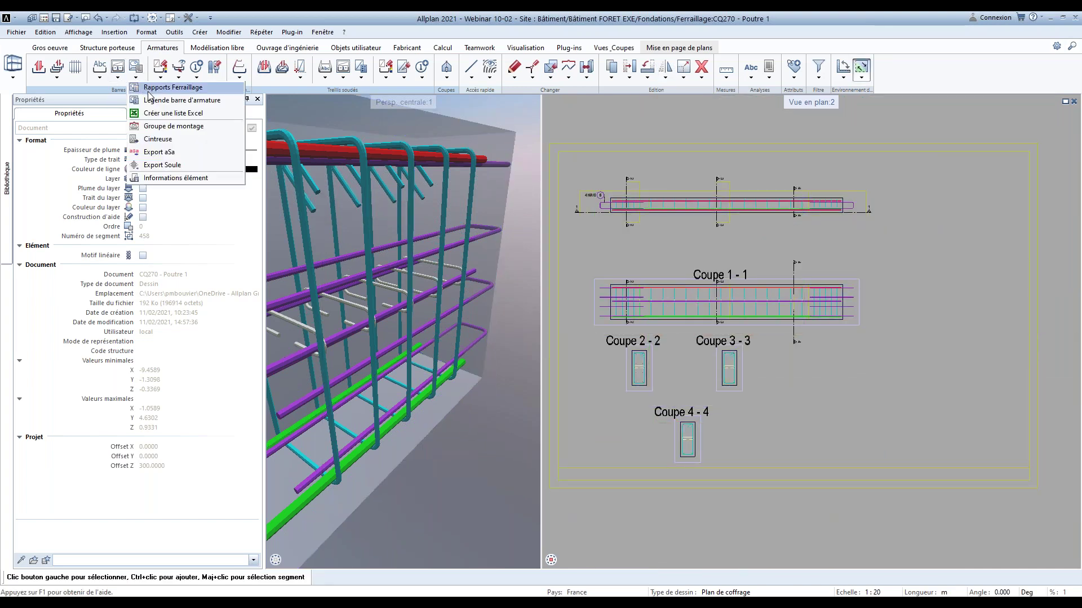
left_click(149, 99)
left_click(391, 457)
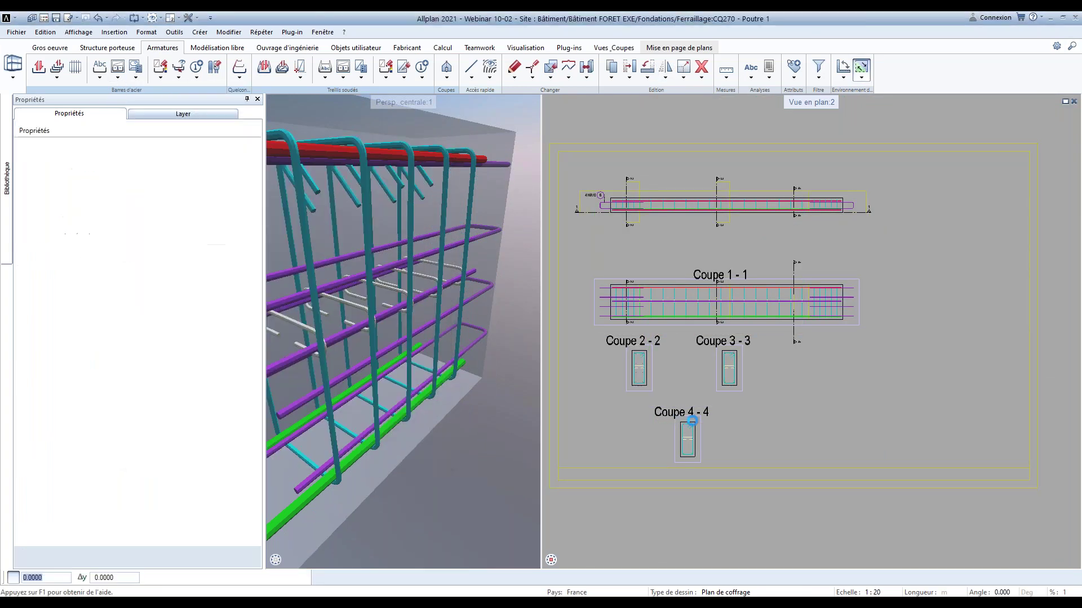
scroll(789, 417, "down", 2)
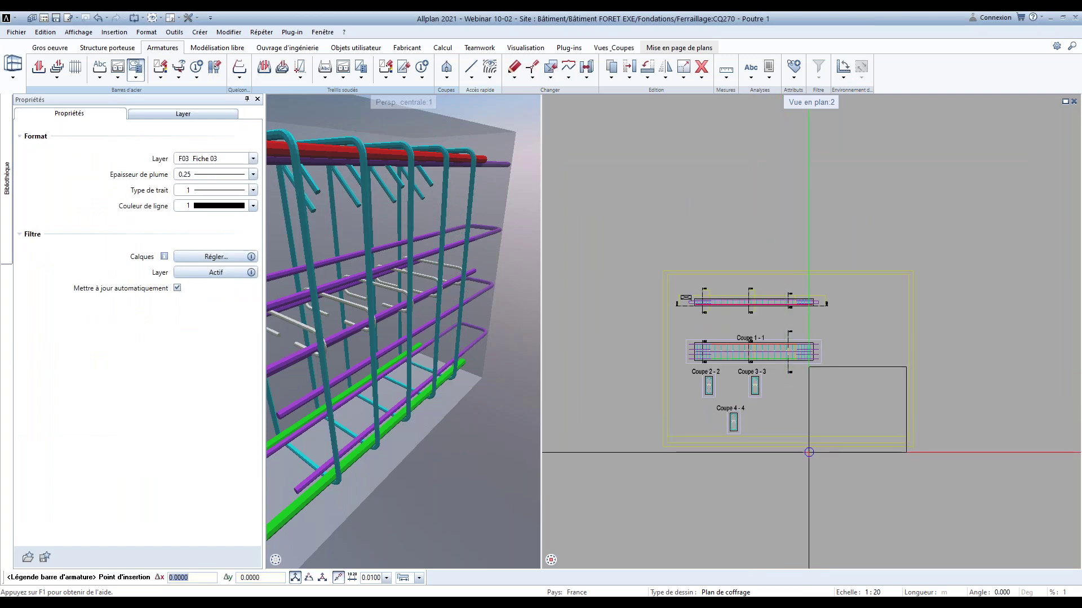
left_click(811, 437)
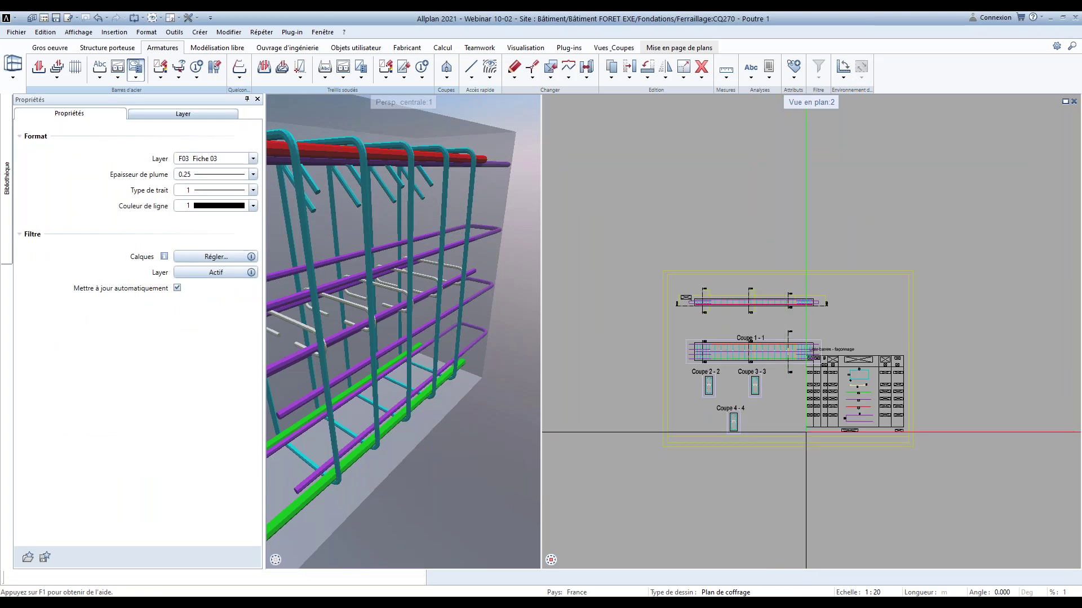
Move the Coupe 1 - 1 view slightly up and to the left, clear of the bar list
scroll(820, 415, "up", 2)
left_click(629, 67)
left_click(704, 293)
left_click(768, 406)
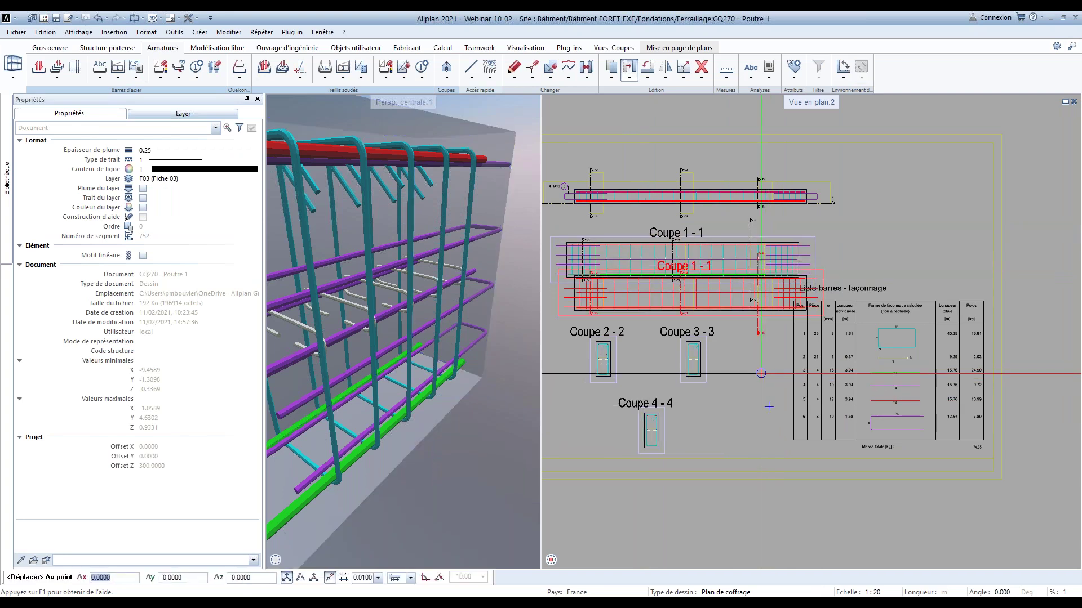
left_click(760, 374)
scroll(687, 387, "down", 2)
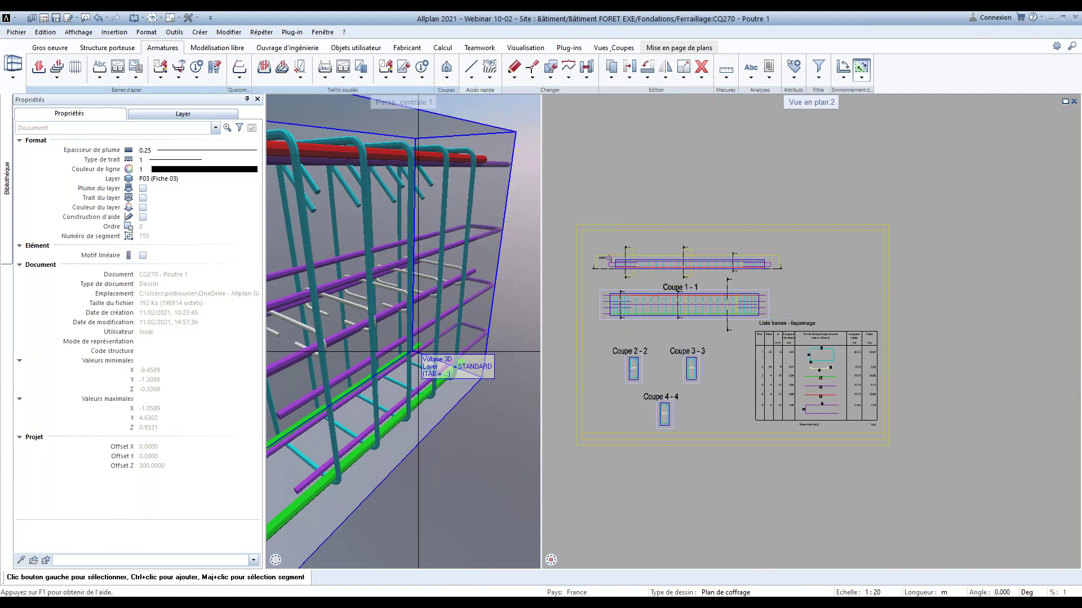
Save the whole beam sheet in the Fiche Armature library group as a smart symbol with snoop function, named WEB
mouse_move(9, 213)
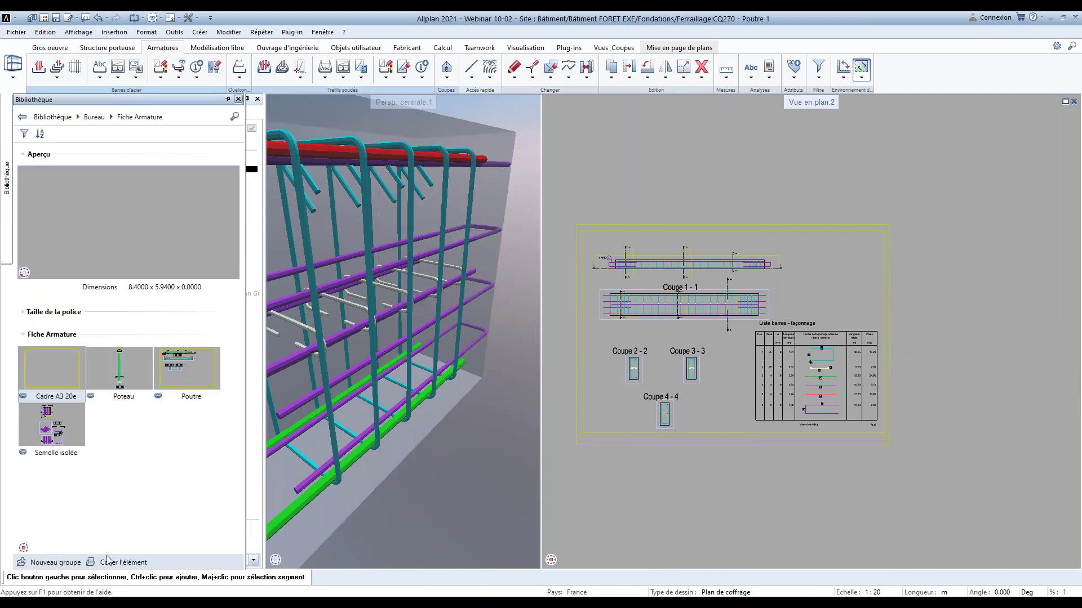
left_click(112, 482)
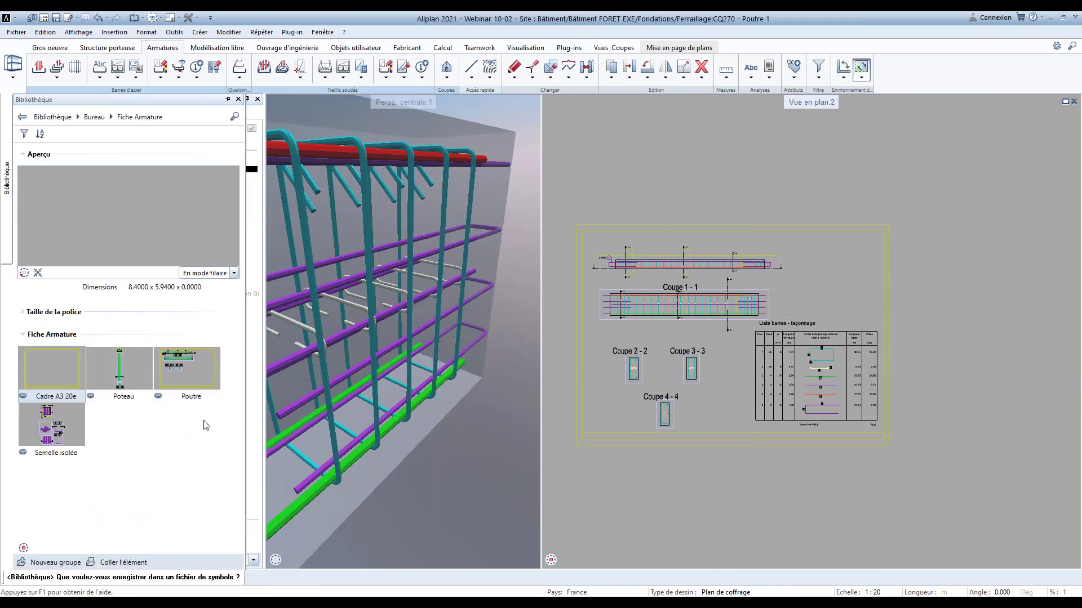
mouse_move(778, 564)
left_mouse_down()
mouse_move(569, 200)
mouse_move(575, 209)
left_mouse_up()
left_click(576, 209)
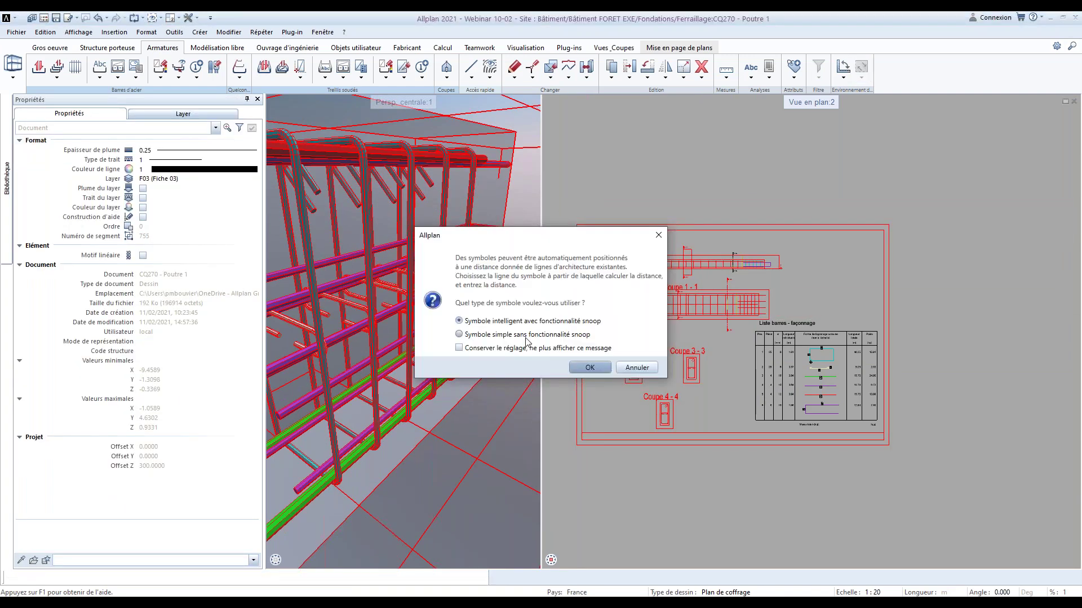
left_click(586, 368)
type("WEB")
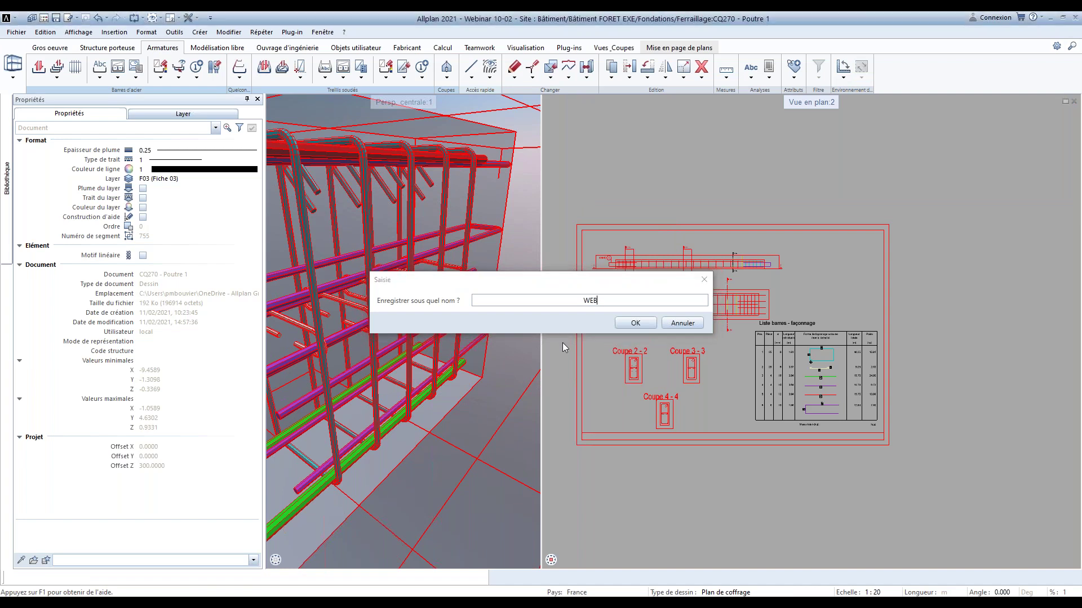
key("Return")
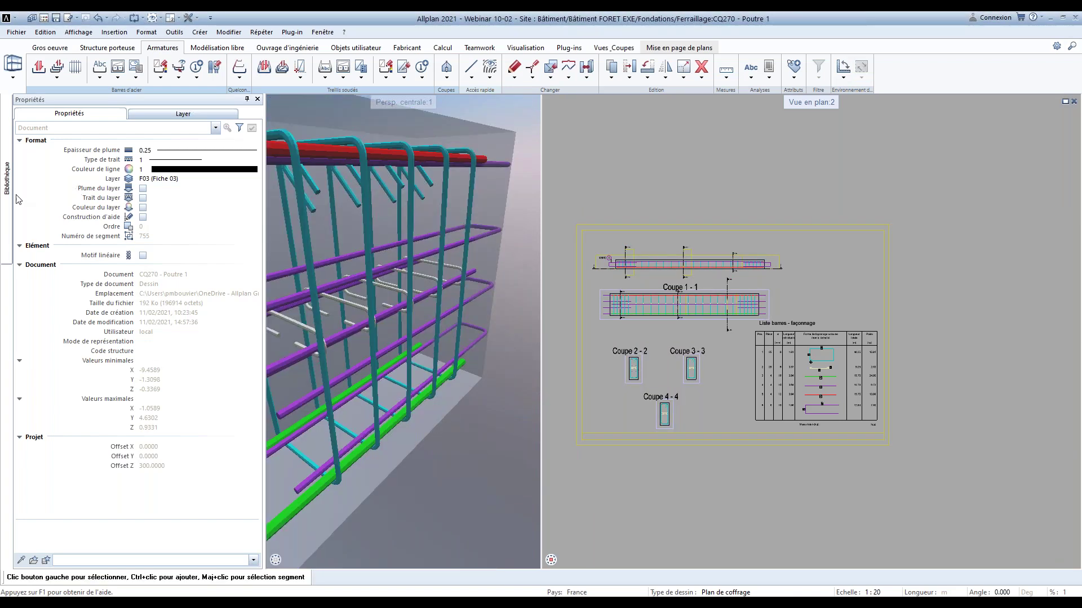
Insert the WEB symbol from the Fiche Armature library group in the plan view, to the right of the original sheet
left_click(7, 177)
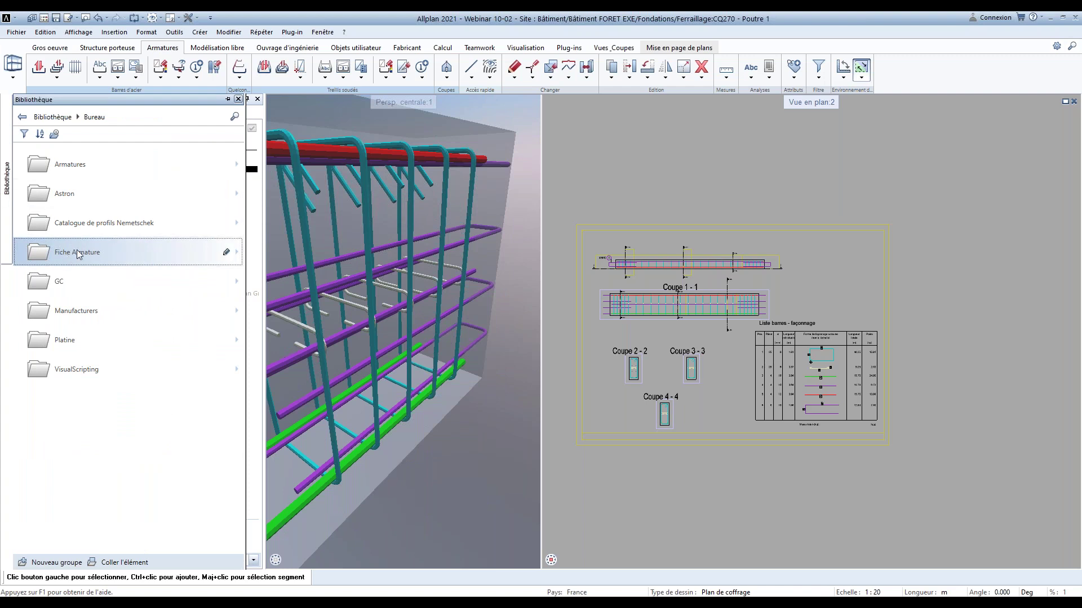
left_click(93, 256)
left_click(123, 425)
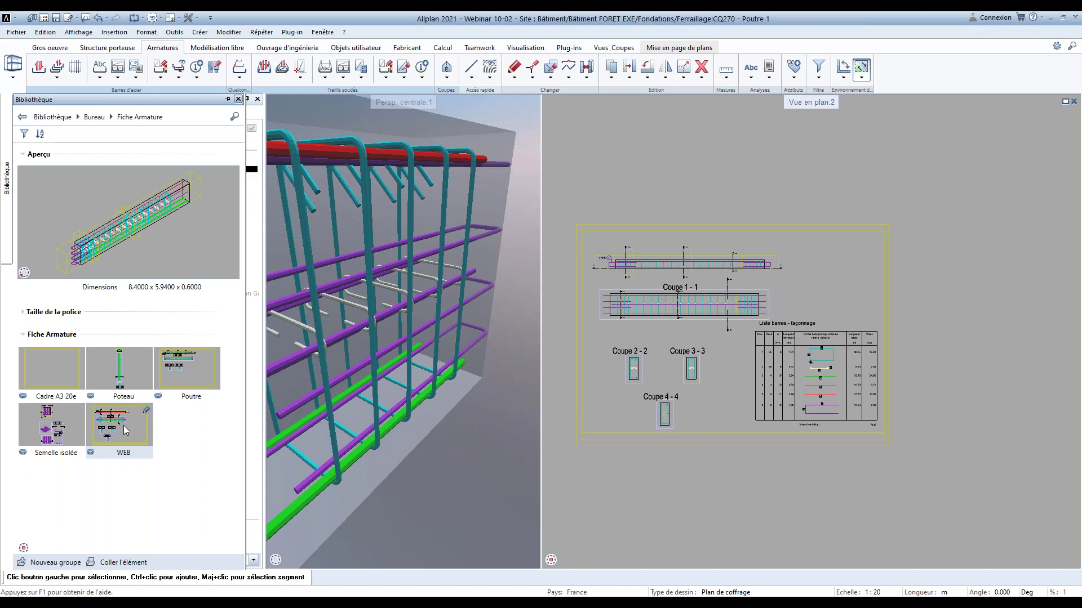
double_click(124, 425)
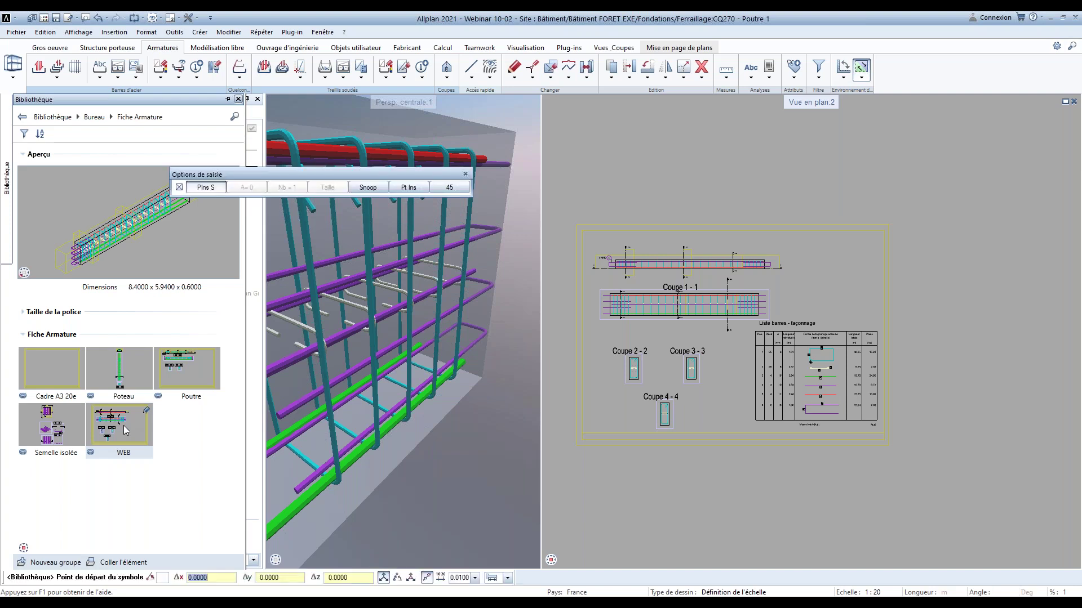
scroll(800, 345, "down", 3)
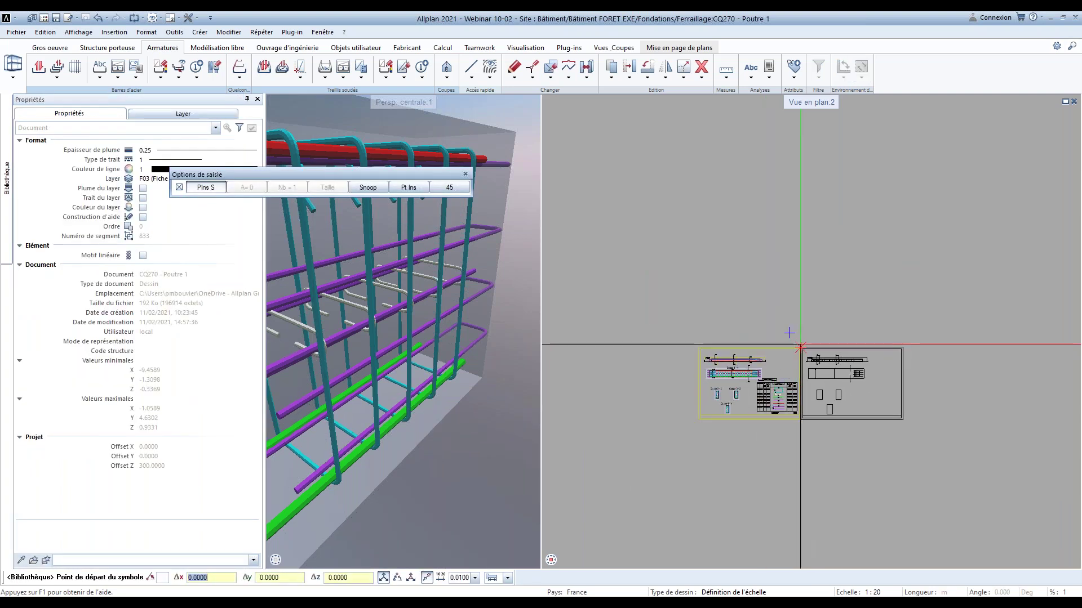
left_click(837, 348)
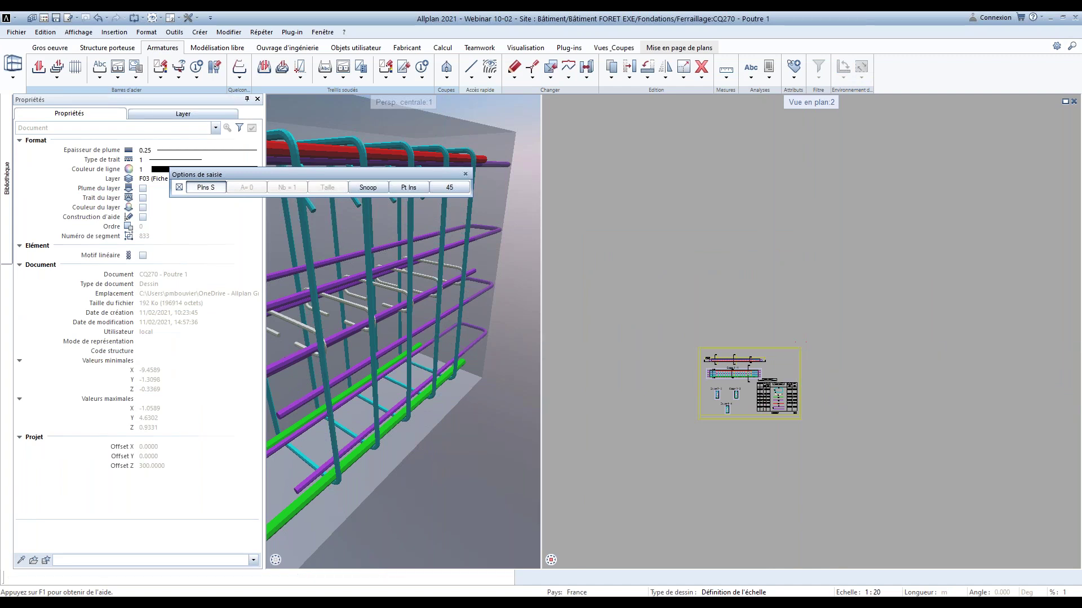
key("Escape")
scroll(882, 381, "up", 2)
scroll(958, 415, "up", 2)
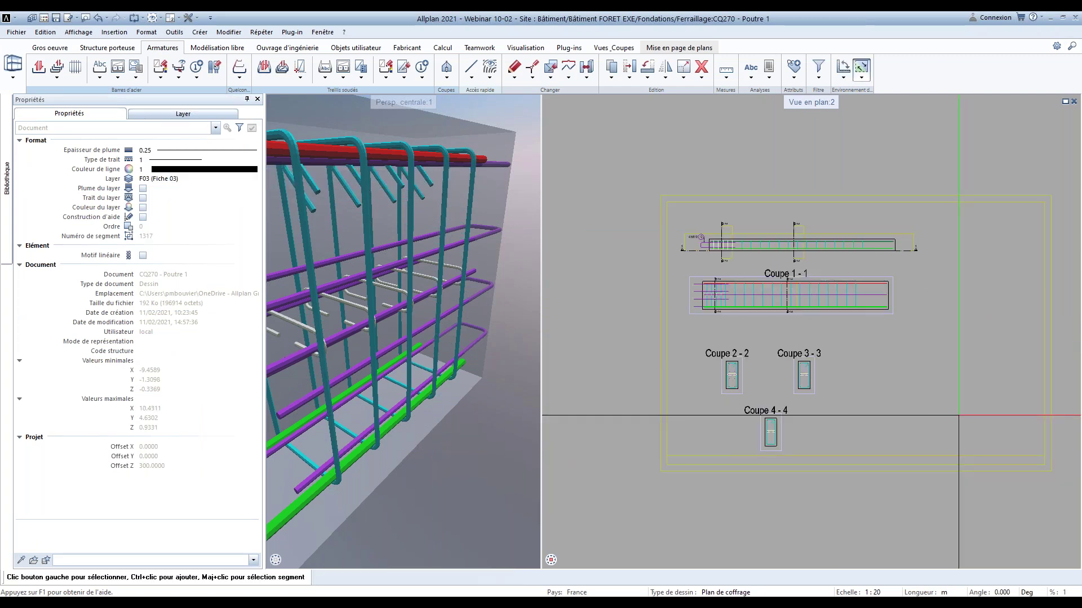
Try to relocate the inserted sheet copy farther right with the ordinary Déplacer command, and undo the move
scroll(956, 405, "down", 2)
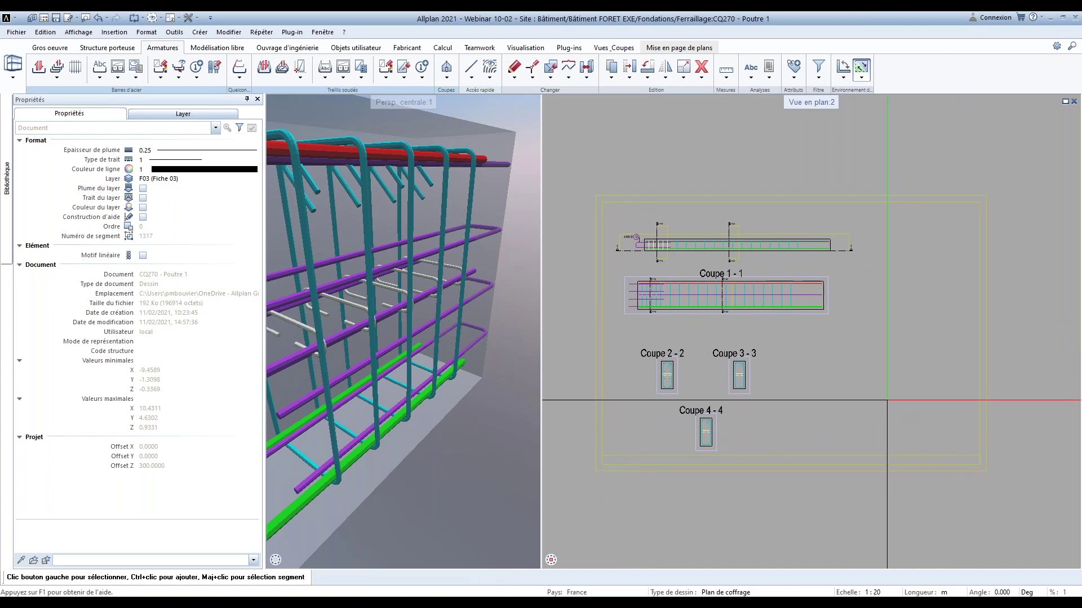
left_click(630, 69)
left_click_drag(623, 213, 992, 433)
scroll(839, 418, "down", 2)
left_click(839, 418)
middle_click_drag(840, 418, 692, 418)
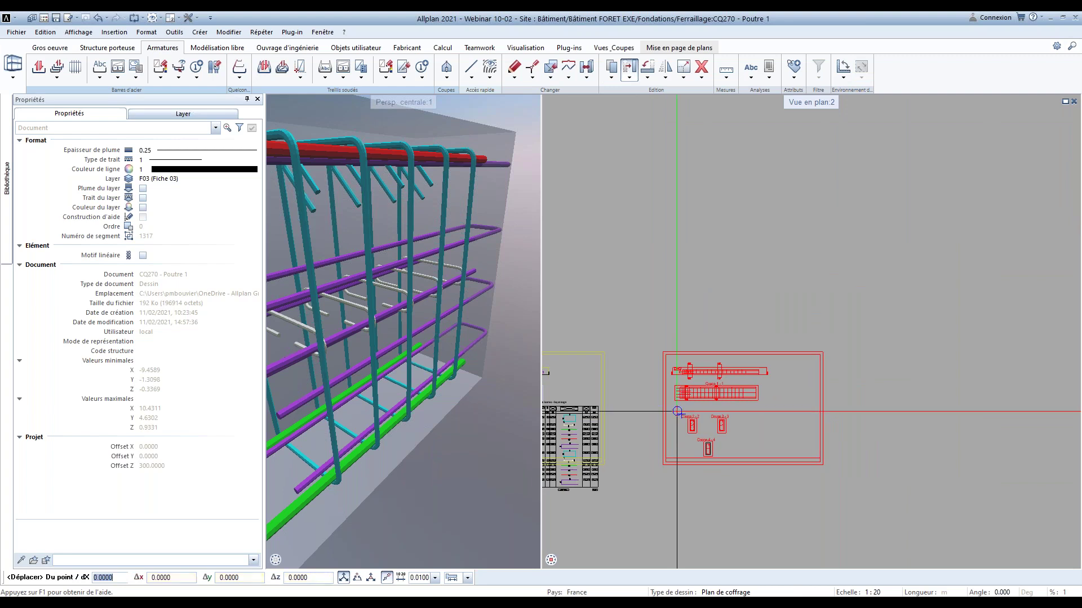
left_click(837, 413)
middle_click_drag(836, 413, 732, 402)
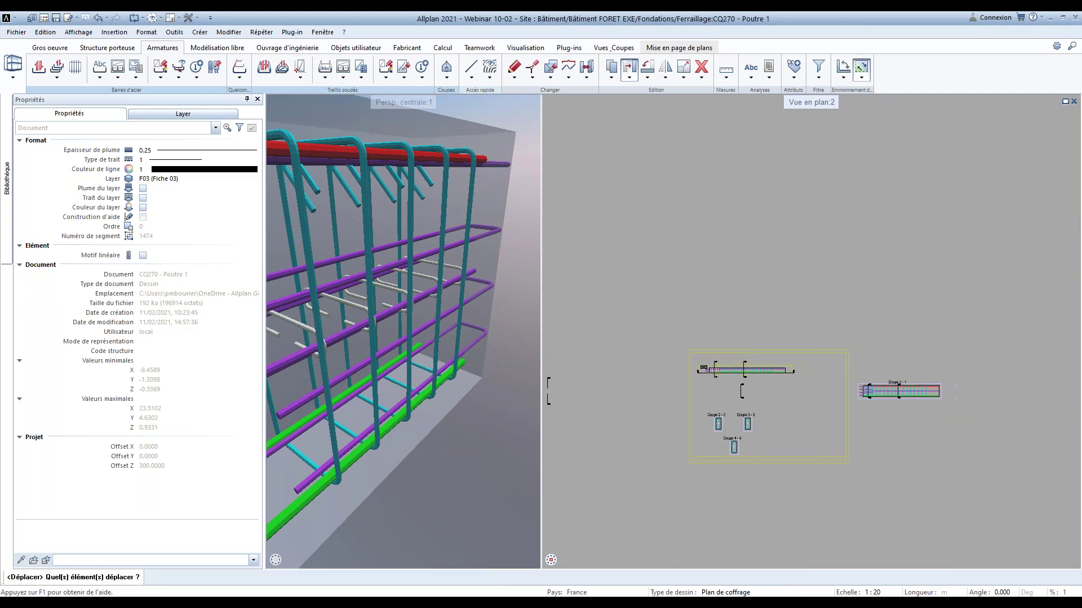
scroll(950, 354, "up", 2)
scroll(949, 353, "down", 2)
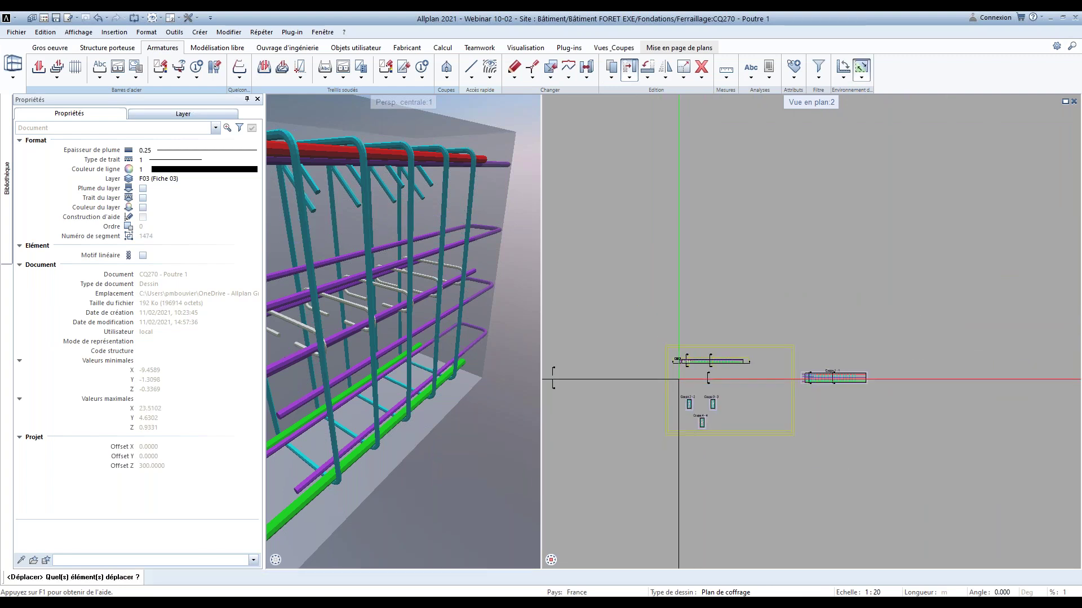
left_click(99, 18)
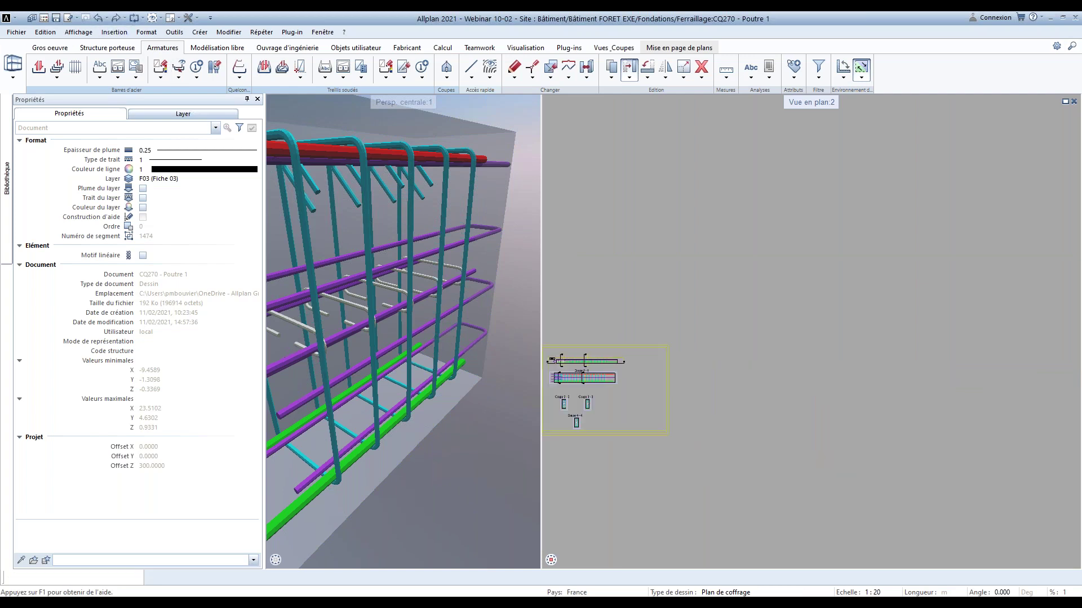
Try the ordinary Déplacer command on the whole inserted sheet again, shifting it up and to the right
left_click(629, 67)
left_click_drag(674, 341, 972, 538)
left_click(687, 516)
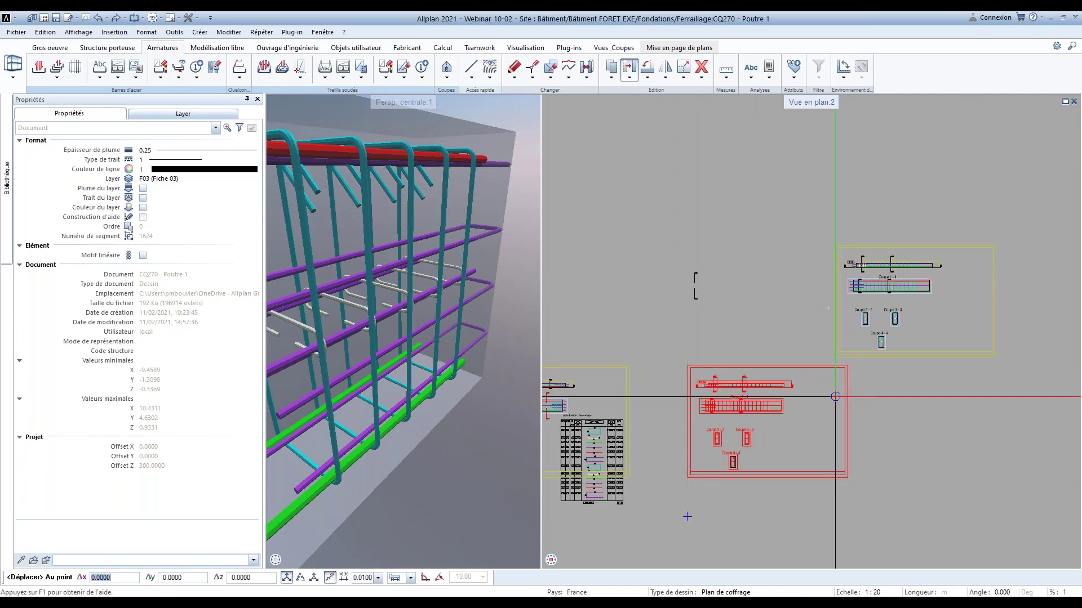
left_click(823, 382)
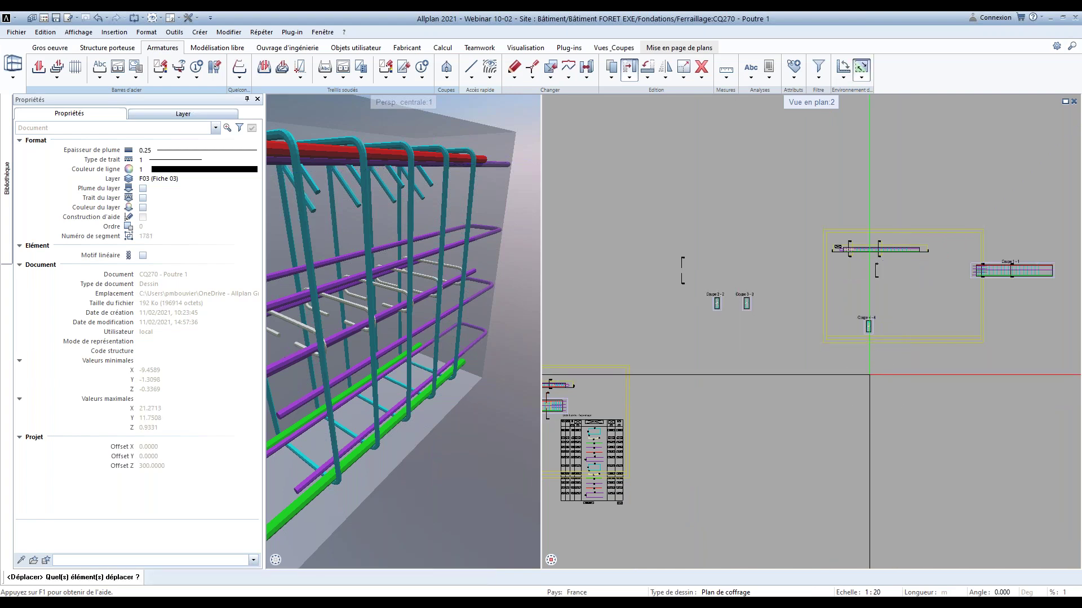
key("Escape")
Shift the inserted sheet and its associated sections to the right with the Déplacer liaison command
scroll(817, 383, "up", 3)
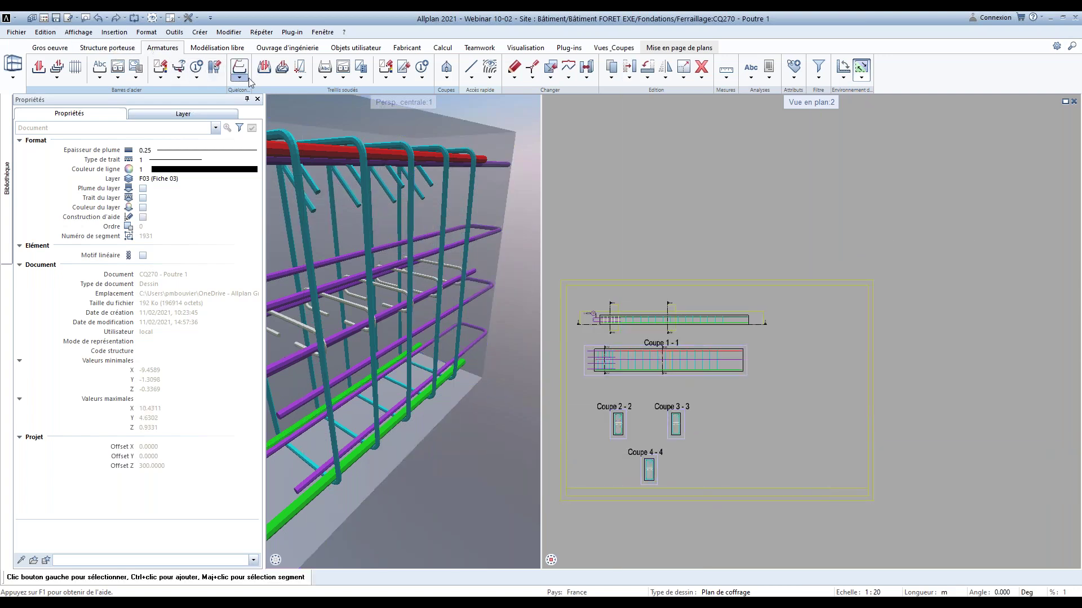
left_click(446, 81)
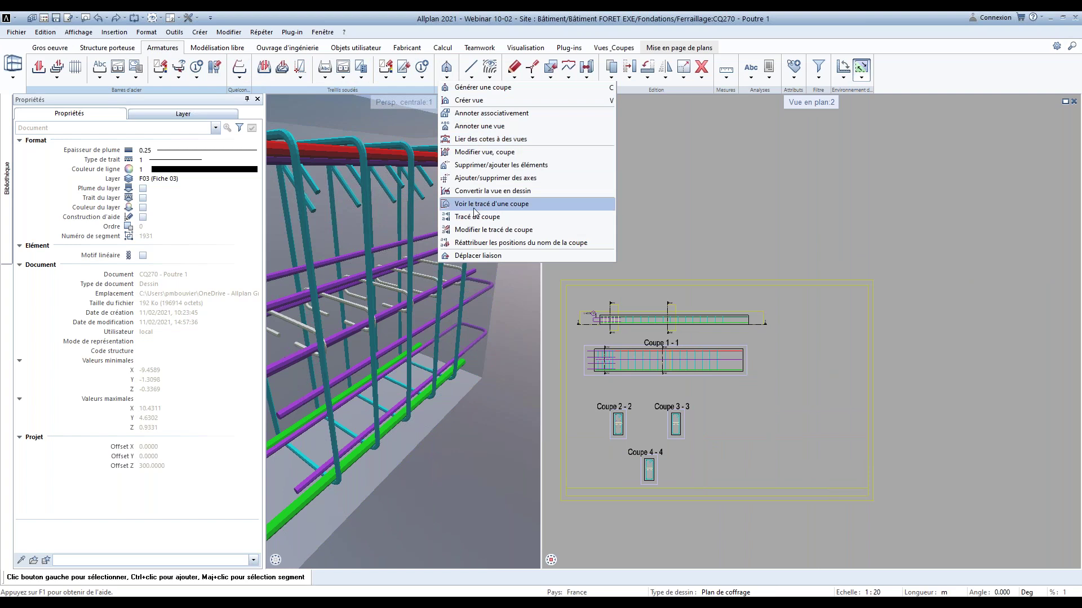
left_click(477, 255)
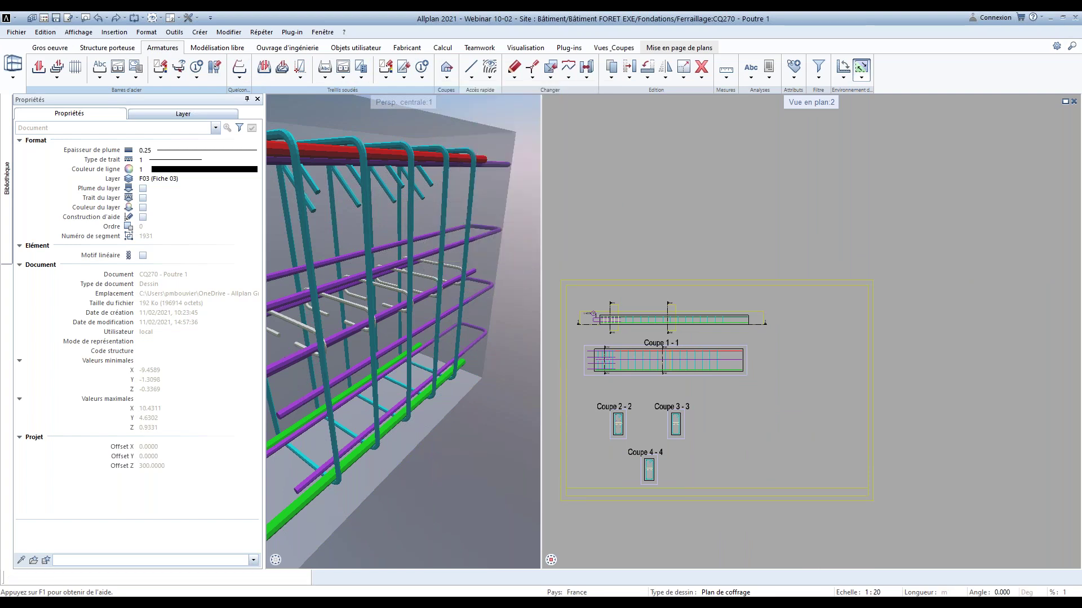
left_click(637, 333)
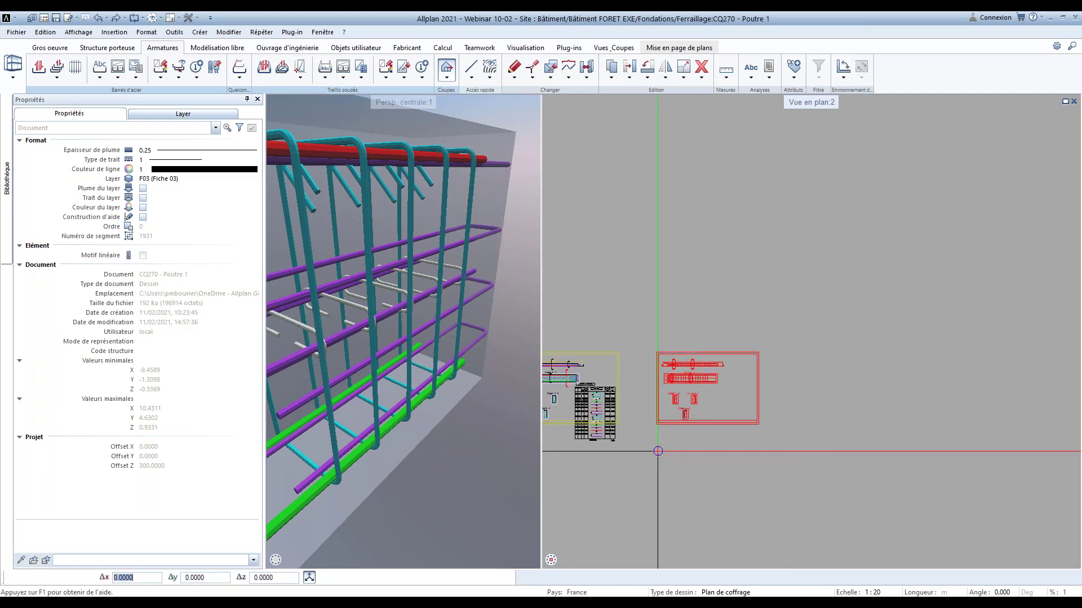
left_click(862, 415)
scroll(862, 415, "up", 5)
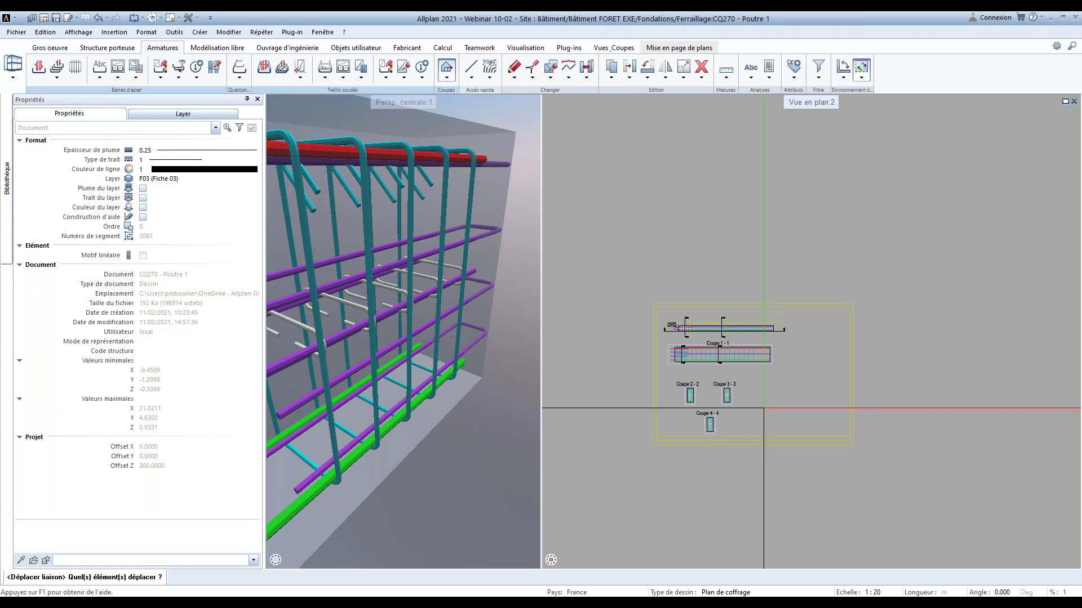
Move the inserted sheet back toward the original with Déplacer liaison, and undo both linked moves
left_click_drag(629, 248, 934, 466)
scroll(853, 409, "down", 3)
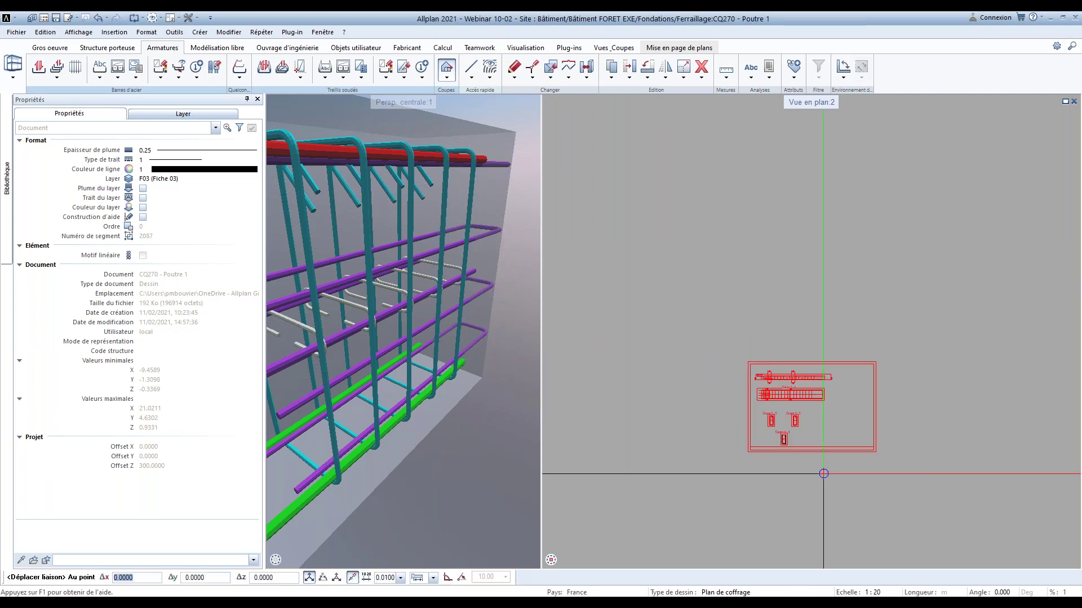
left_click(854, 409)
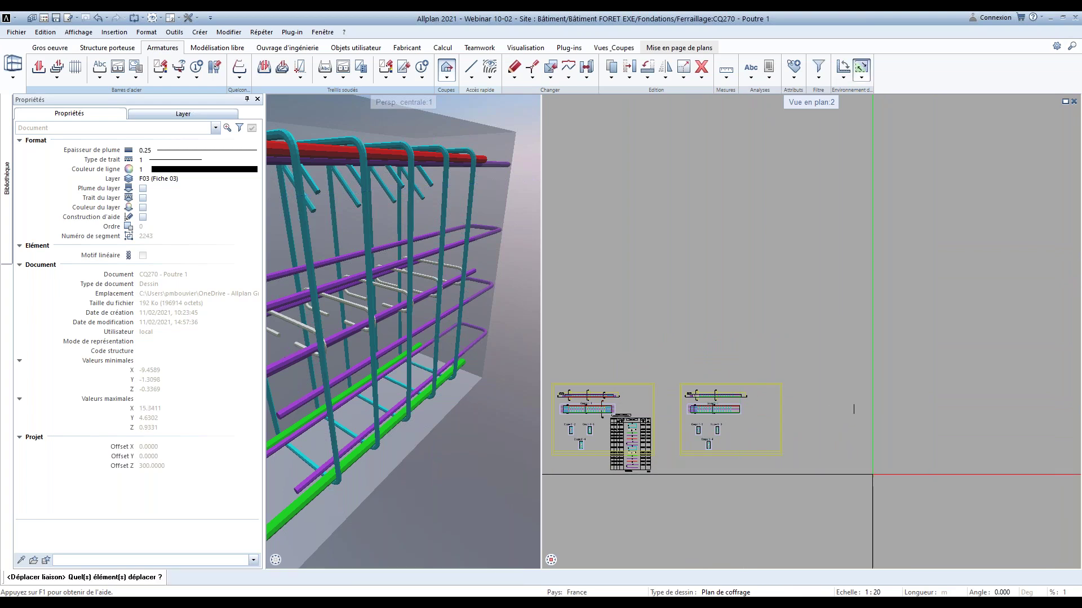
scroll(868, 373, "up", 3)
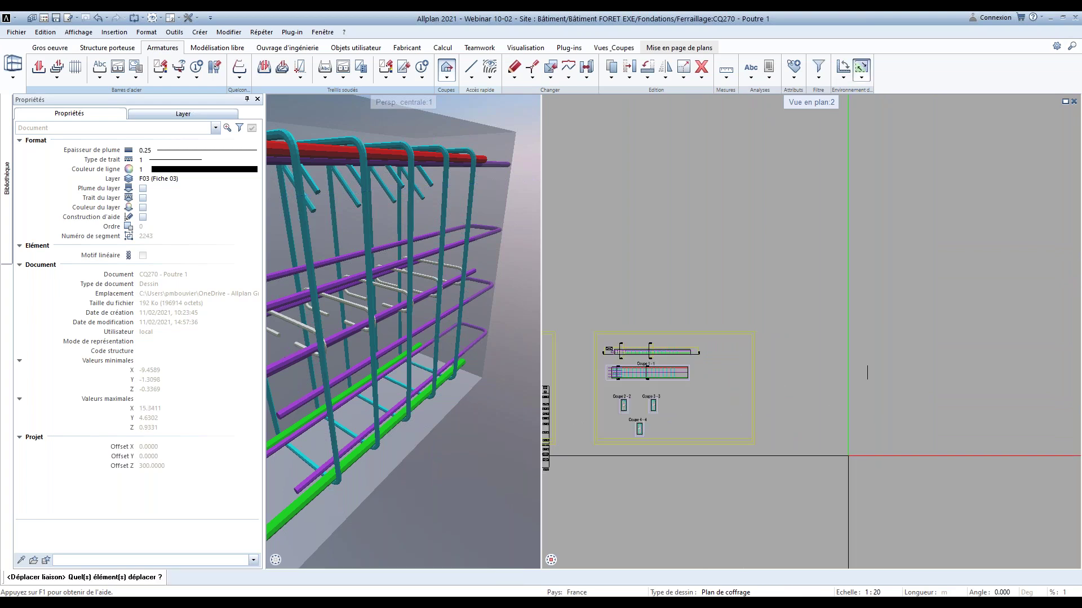
left_click(99, 22)
left_click(99, 23)
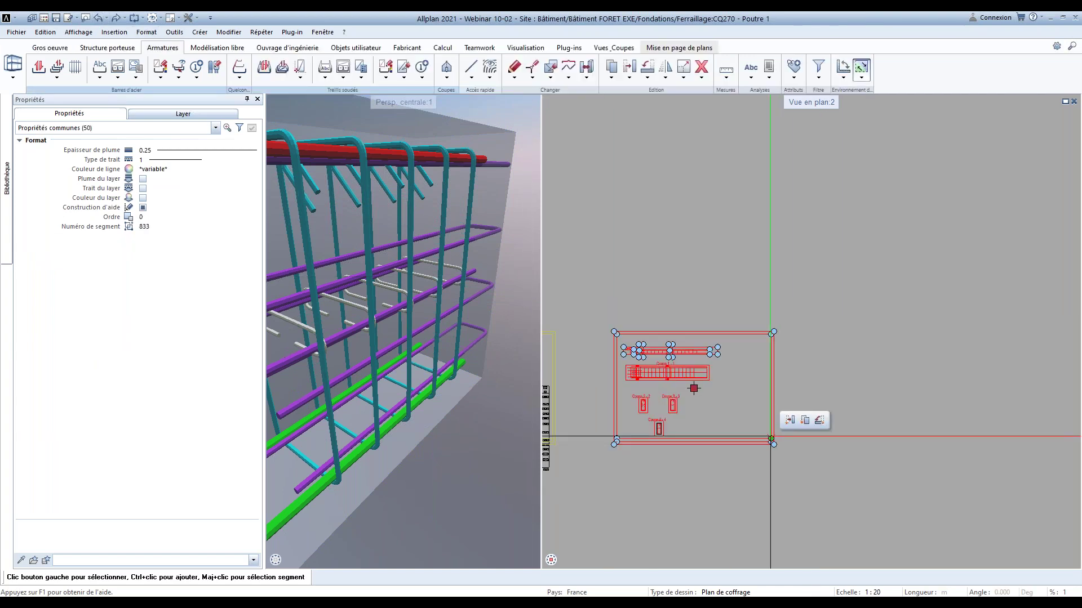
Move the inserted sheet with its linked sections farther right using Déplacer liaison, taking its lower-left frame corner as the base point
left_click(649, 240)
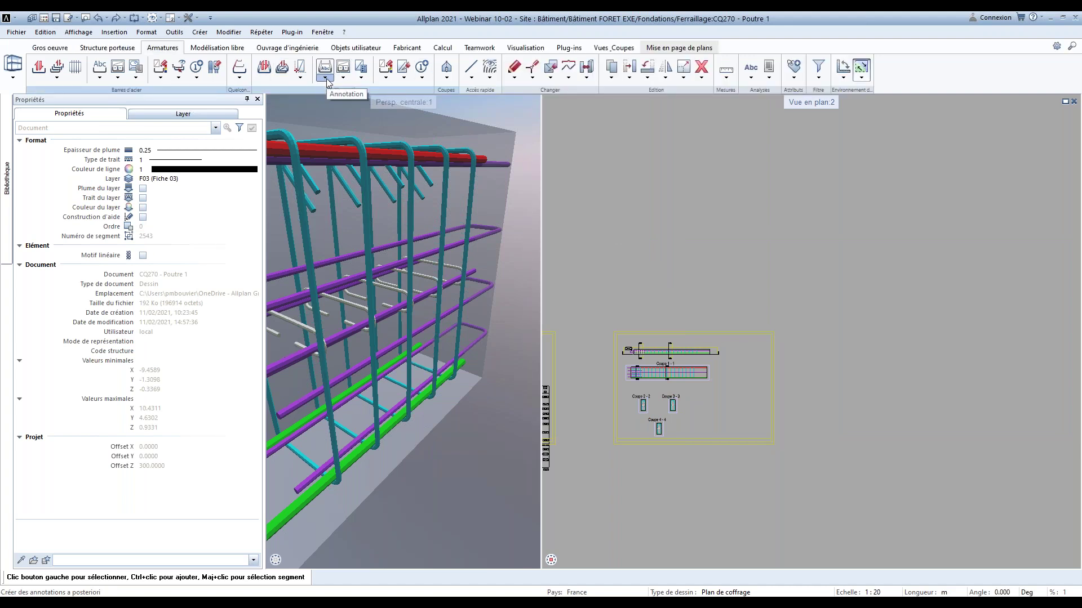
left_click(446, 78)
left_click(492, 257)
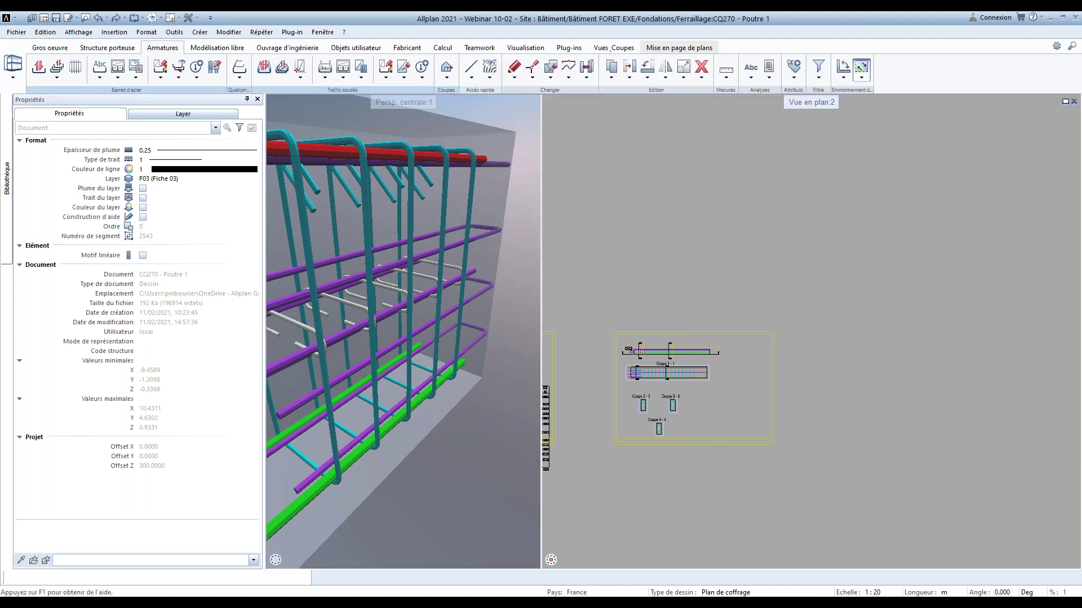
key("Return")
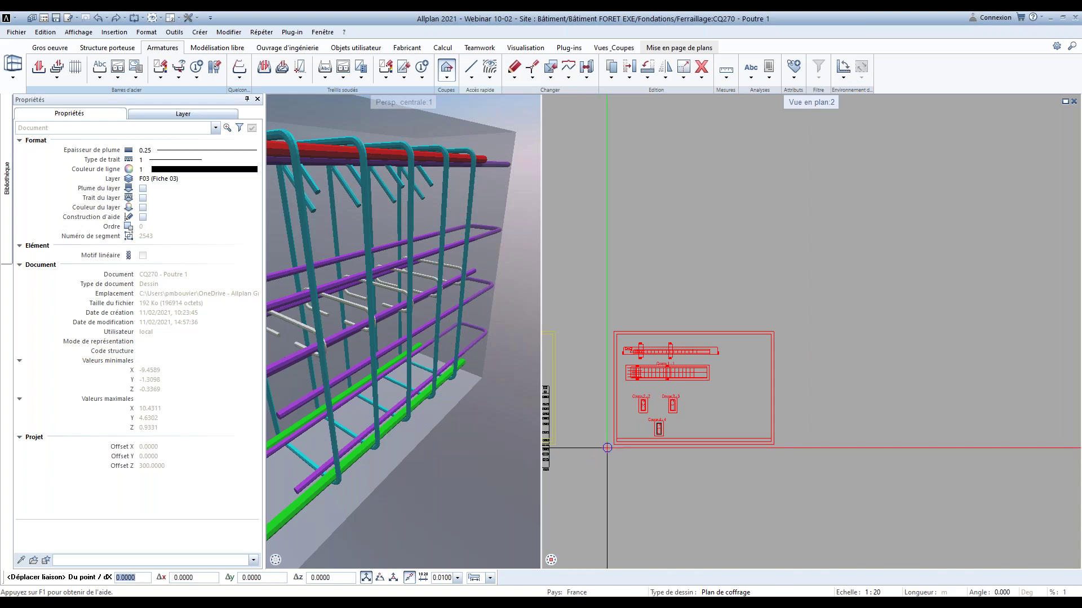
left_click(613, 444)
left_click(852, 446)
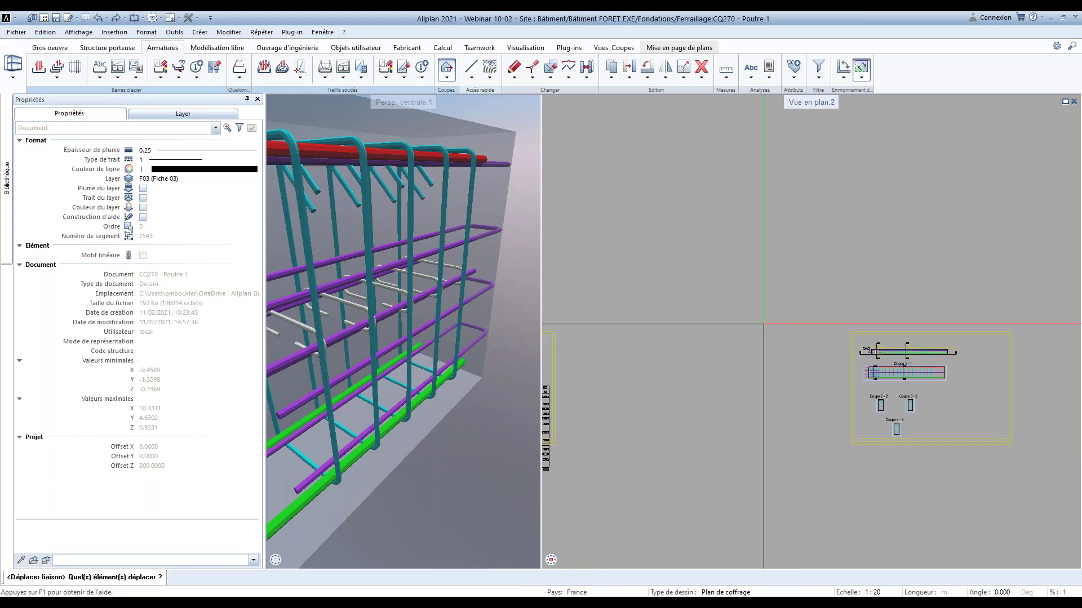
key("Escape")
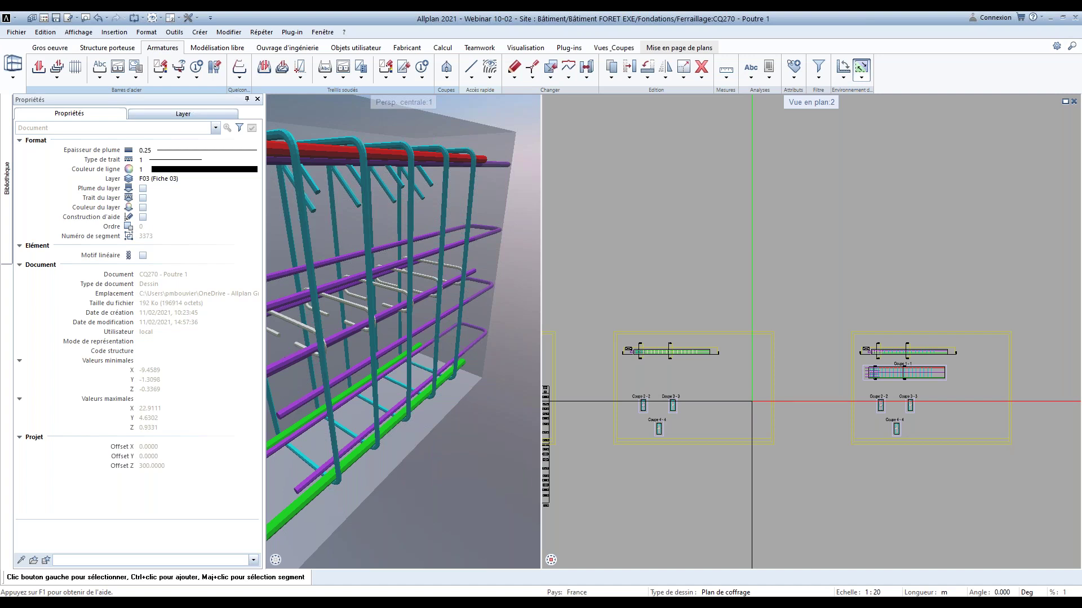
Undo the insertion of the extra sheet copy between the original and the moved sheet
scroll(752, 401, "down", 2)
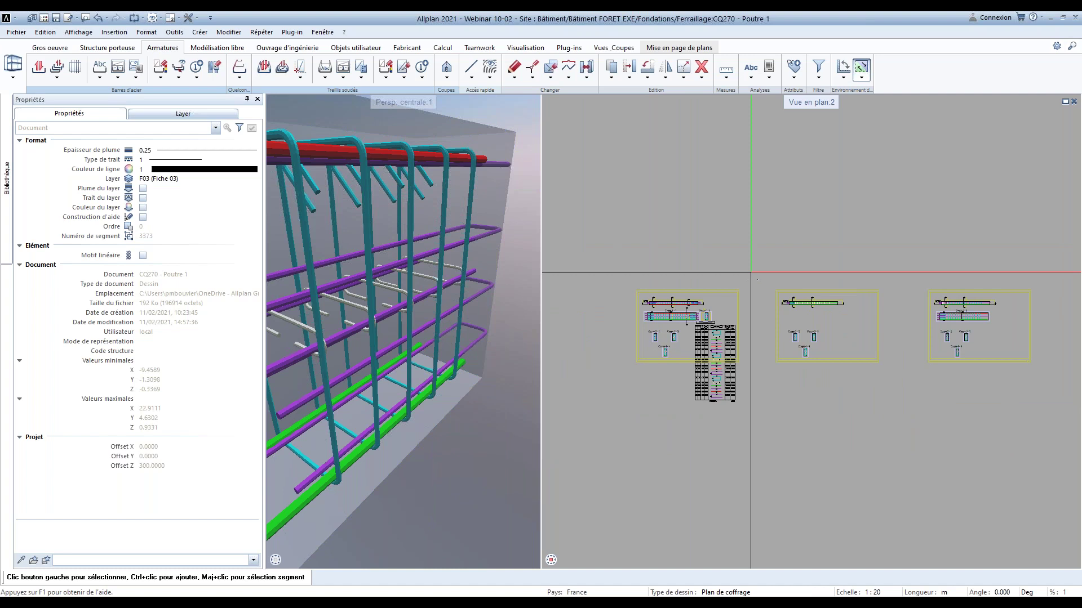
scroll(722, 276, "up", 1)
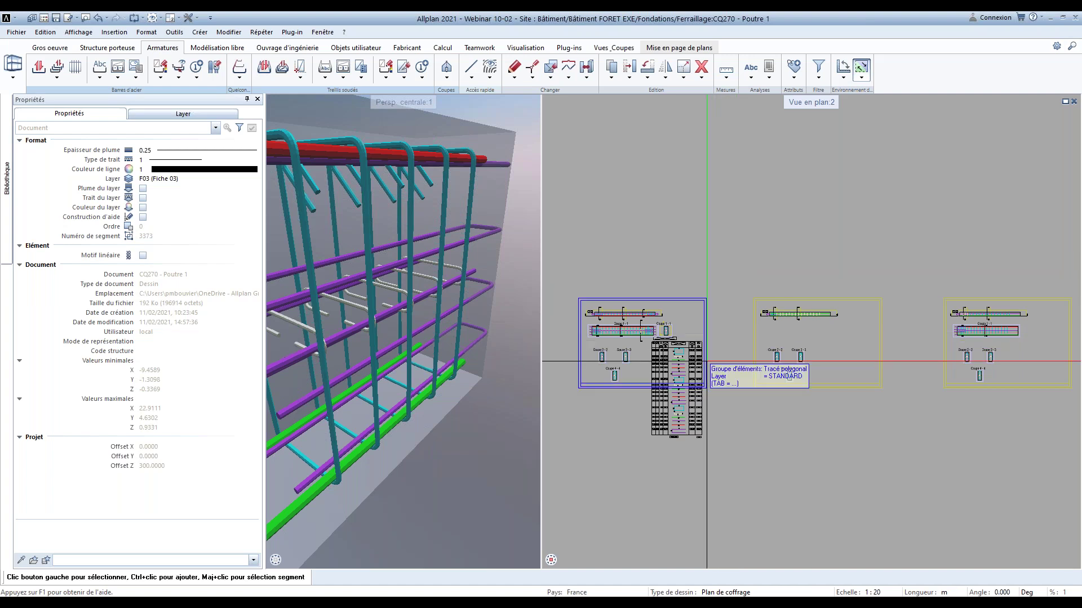
left_click(99, 19)
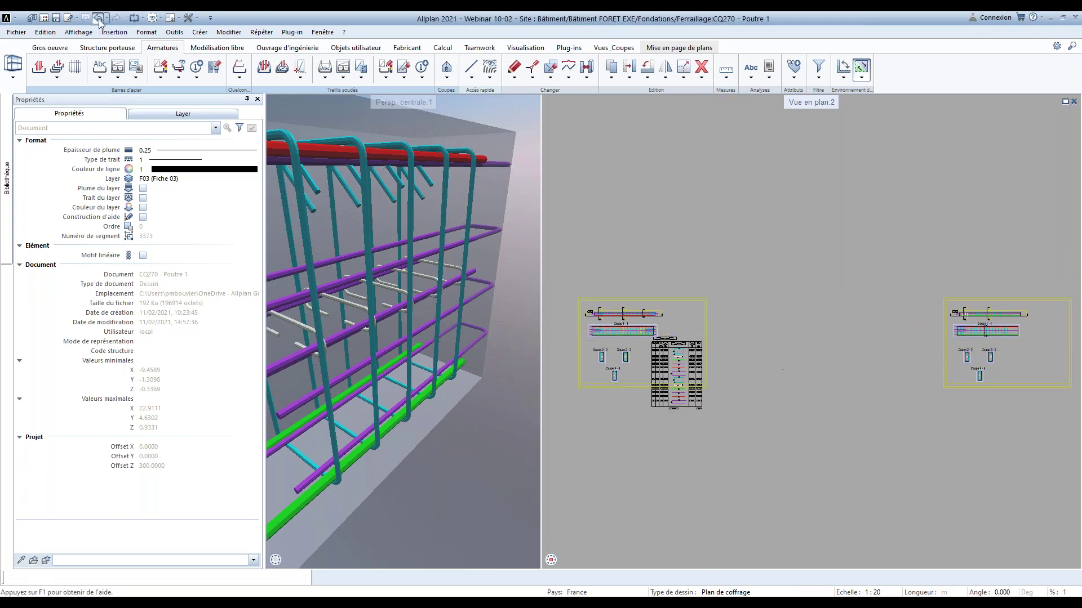
Undo the sheet copy's linked move and its insertion, redo only the insertion, and enlarge the plan view
left_click(99, 20)
left_click(100, 19)
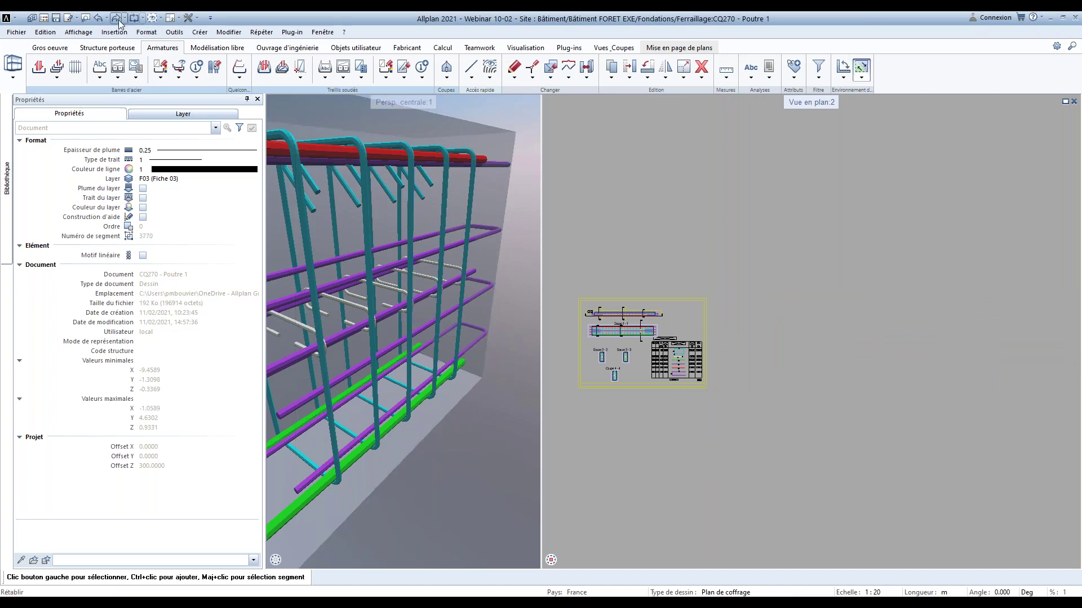
left_click(116, 18)
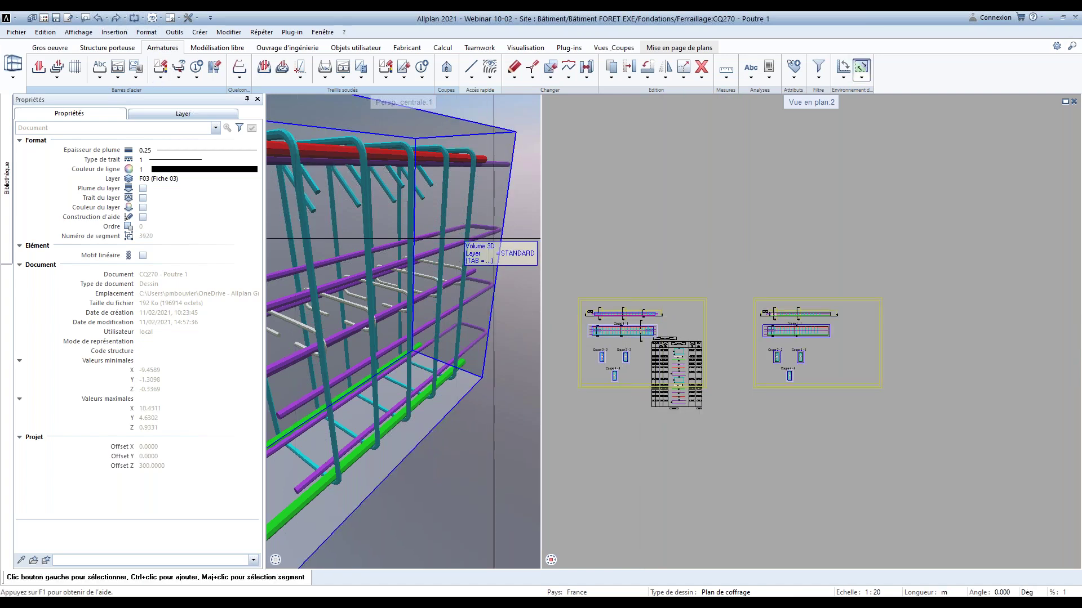
scroll(675, 282, "up", 1)
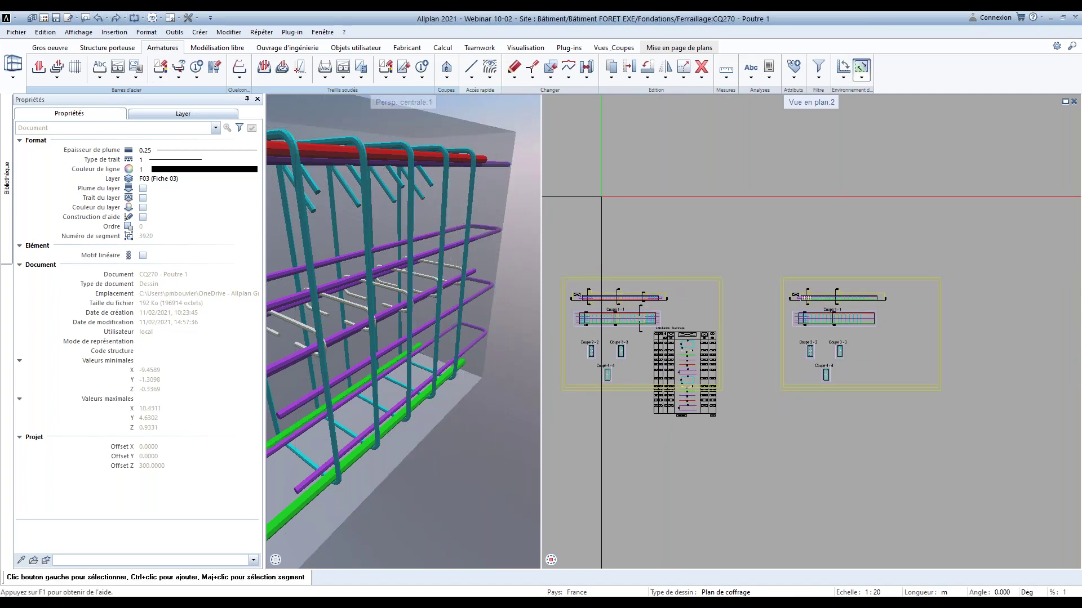
left_click_drag(540, 189, 403, 190)
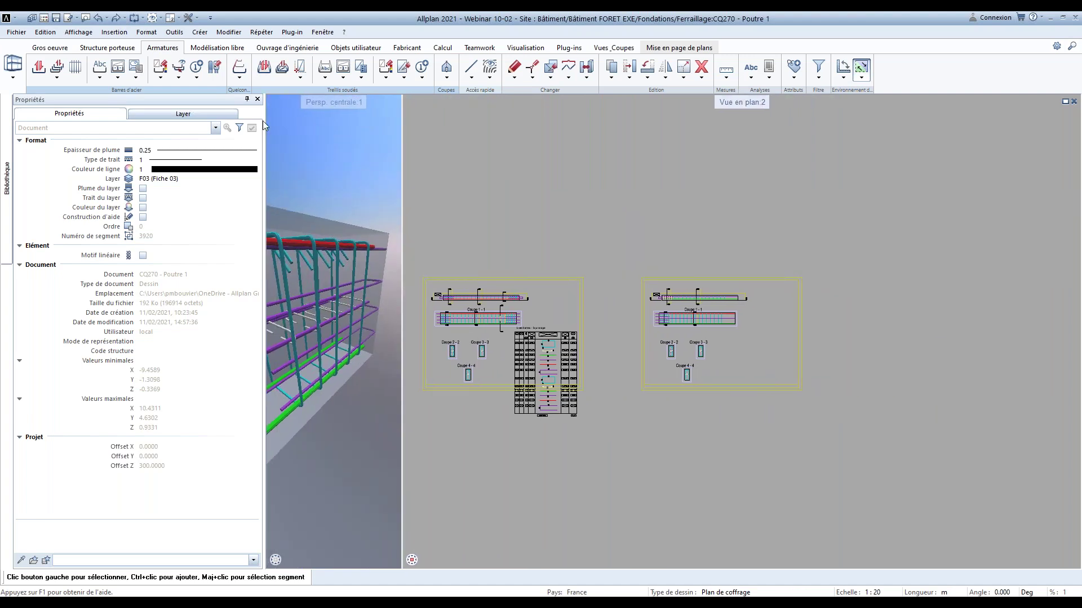
left_click_drag(263, 121, 198, 121)
scroll(420, 336, "up", 2)
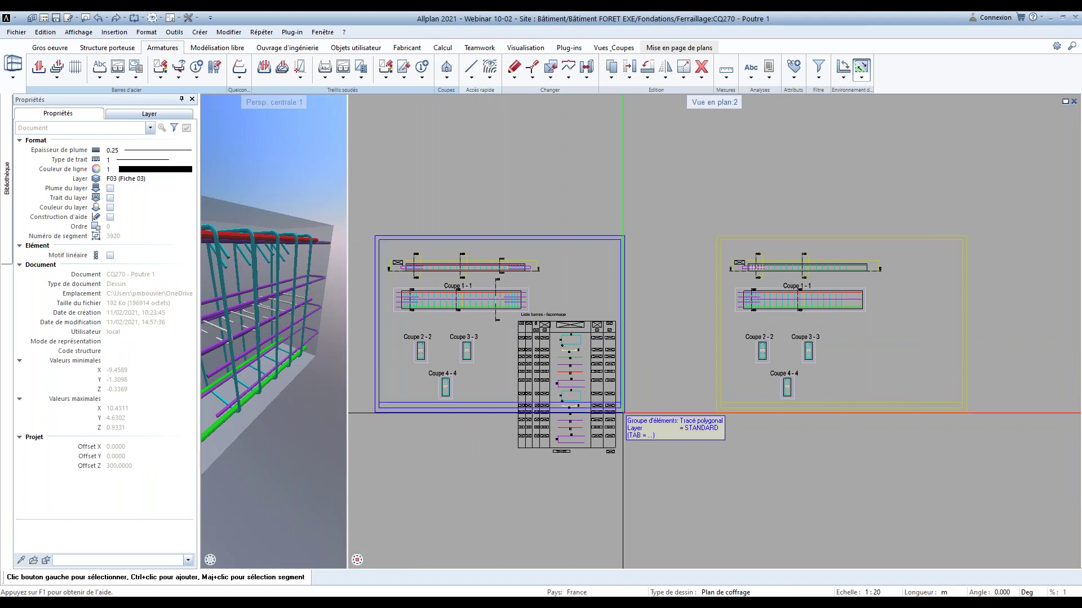
Delete the bar bending schedule legend overlapping the original beam sheet in Poutre 1
left_click(559, 325)
scroll(555, 467, "up", 2)
scroll(549, 478, "down", 2)
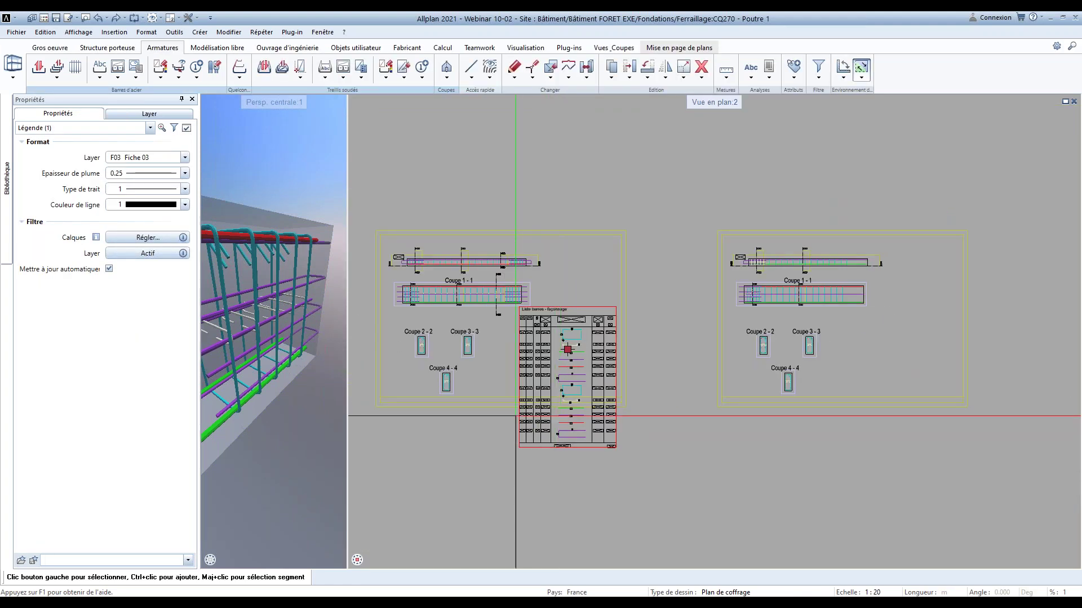
key("Escape")
key("Delete")
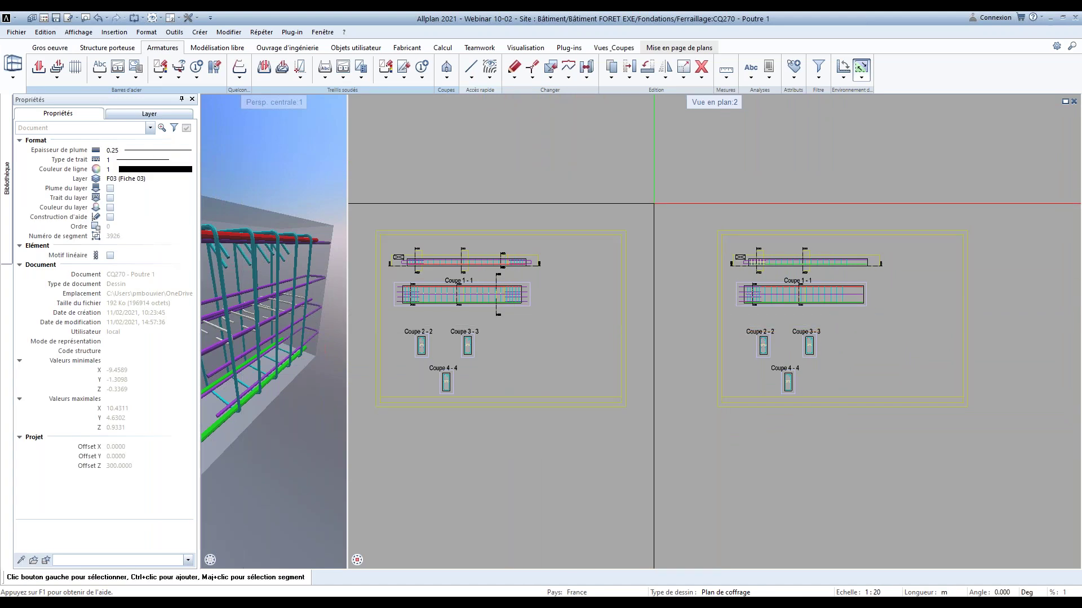
Open drawing file 271 Poutre 2 and insert the Poutre symbol from the Fiche Armature library group in the plan view
key("F2")
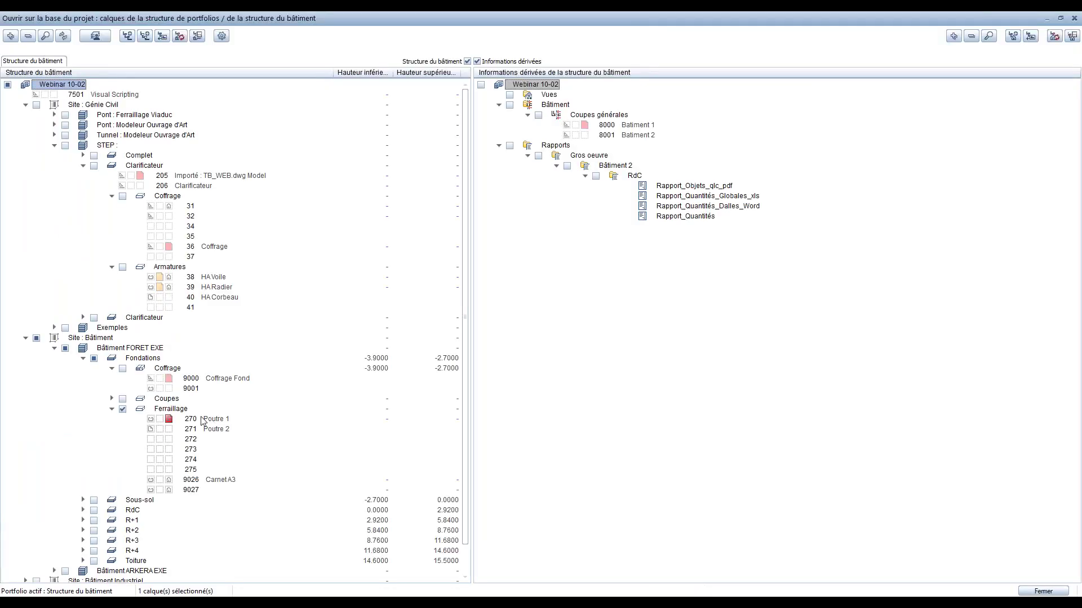
double_click(192, 429)
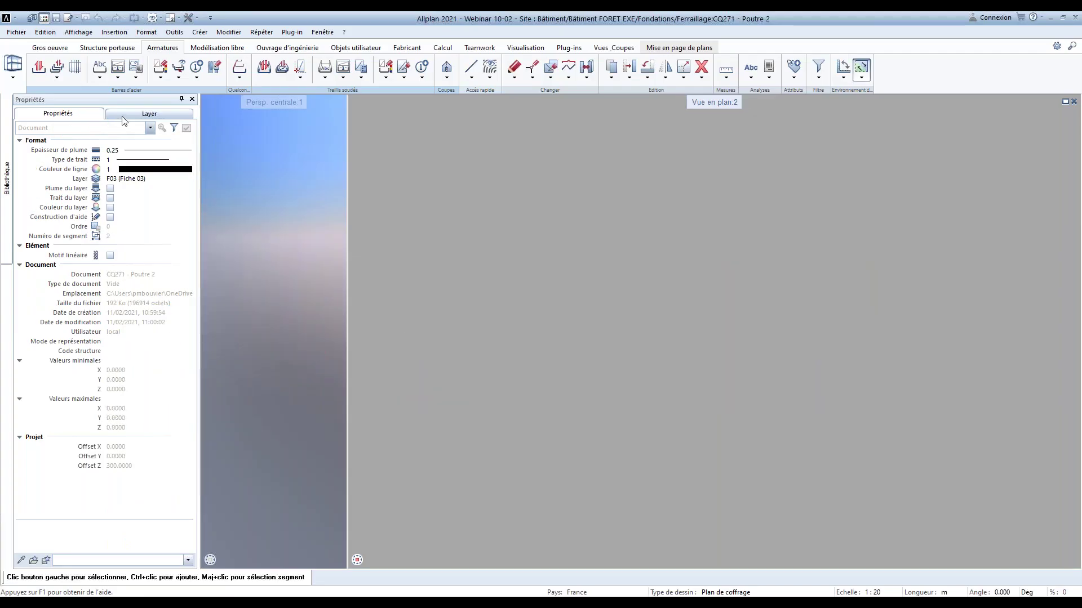
left_click(7, 164)
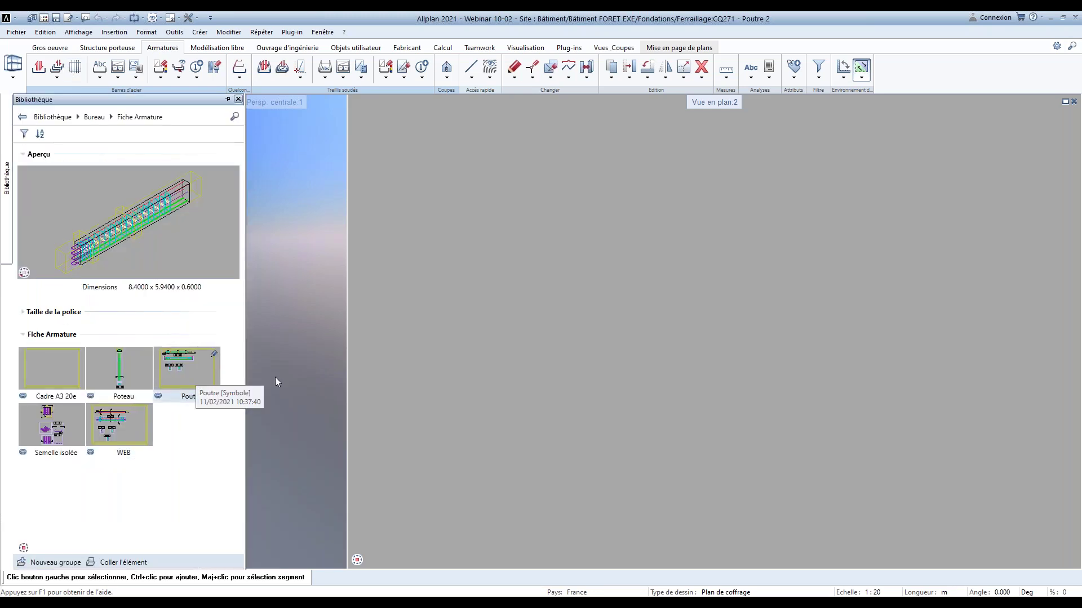
double_click(191, 372)
left_click(456, 276)
key("Escape")
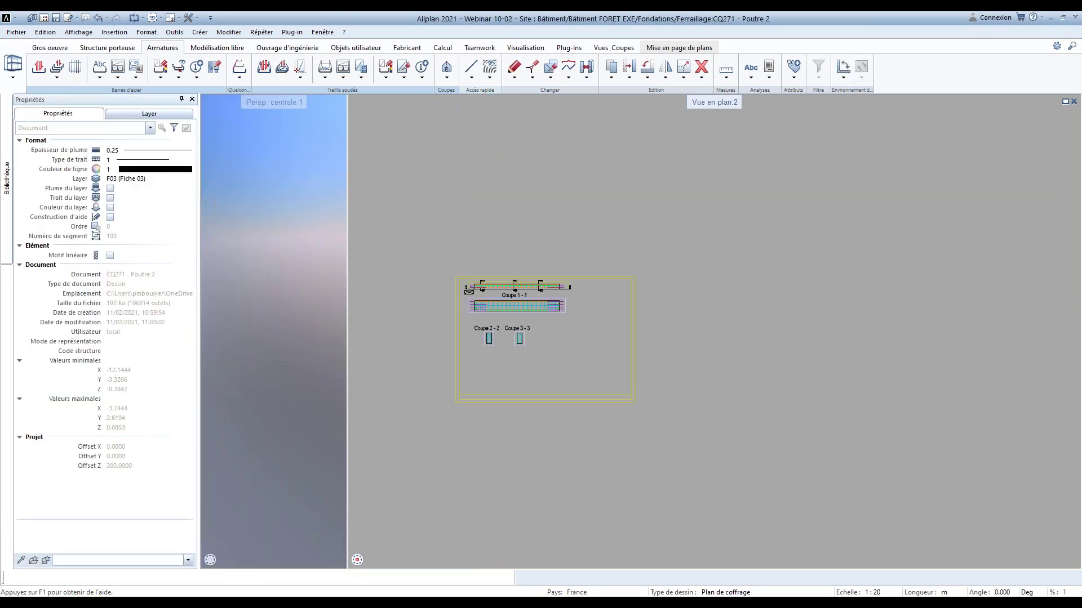
Place a Liste barres - façonnage legend in the lower-right area of the Poutre 2 sheet frame
left_click(134, 79)
left_click(163, 111)
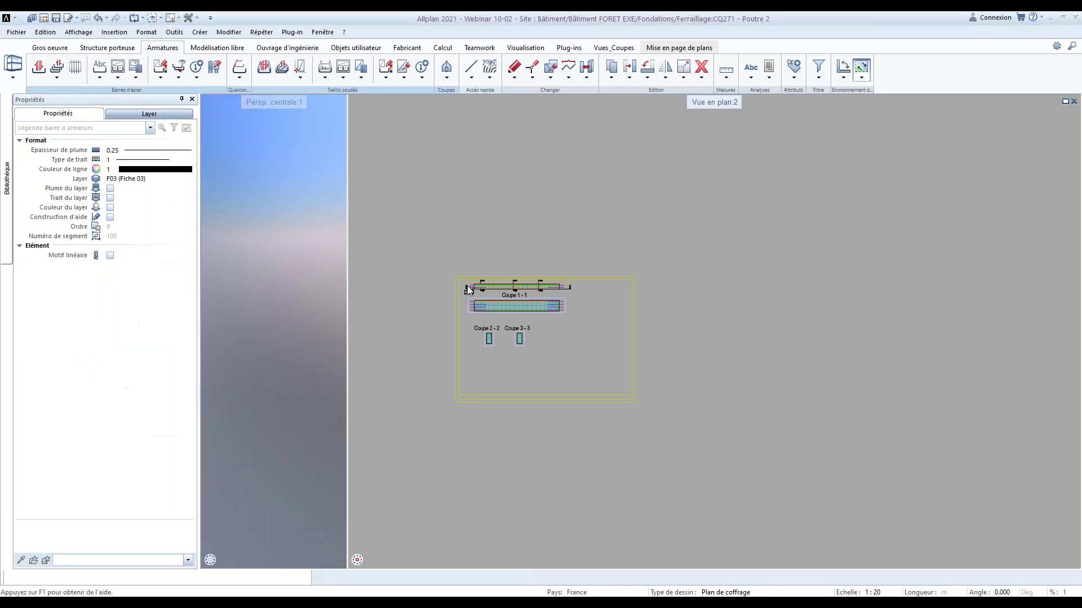
left_click(373, 457)
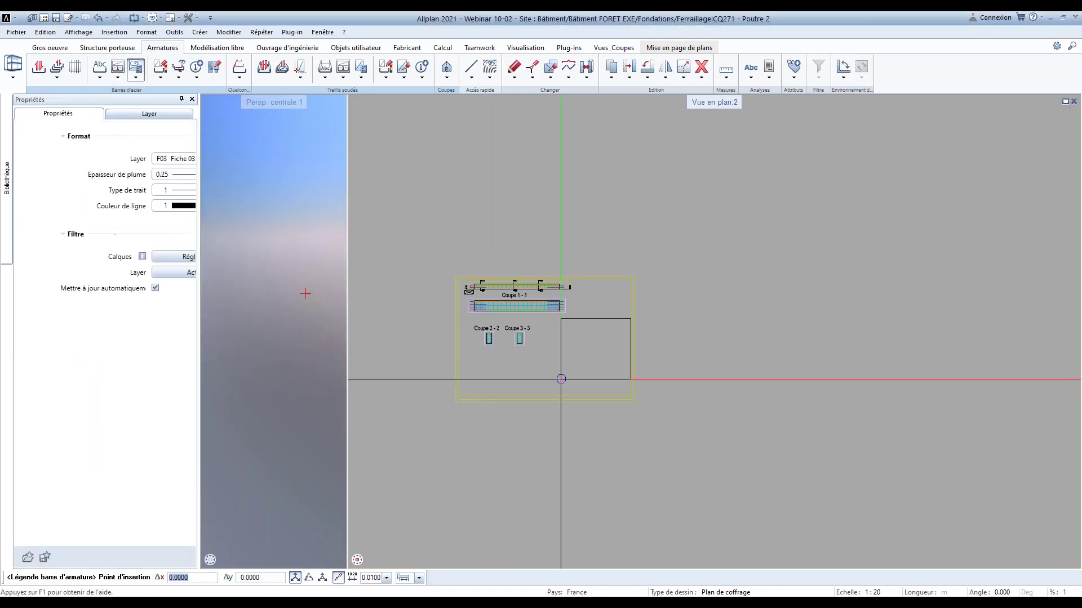
scroll(561, 379, "up", 2)
left_click(554, 388)
key("Escape")
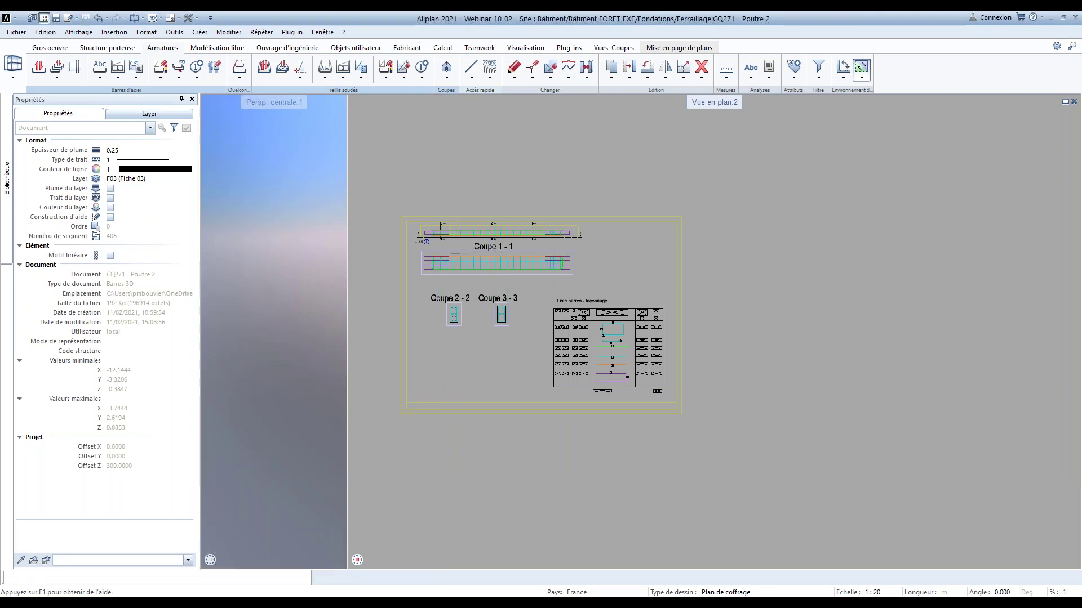
Load drawing file 270 Poutre 1 alongside 271 Poutre 2 to compare the bar legend, and reopen 270 Poutre 1 alone
left_click(44, 17)
left_click(164, 419)
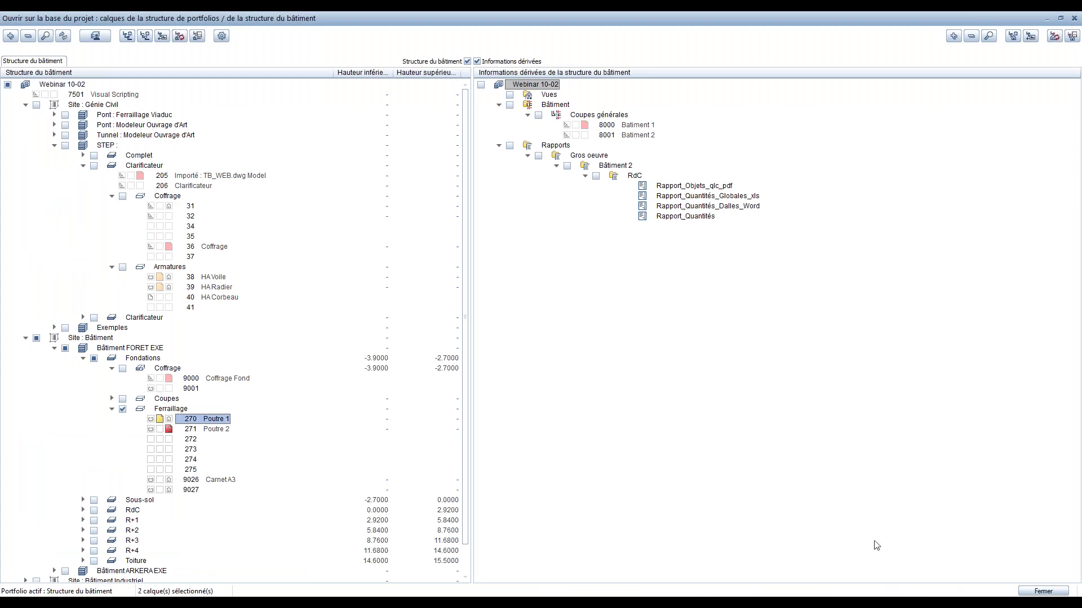
left_click(1042, 591)
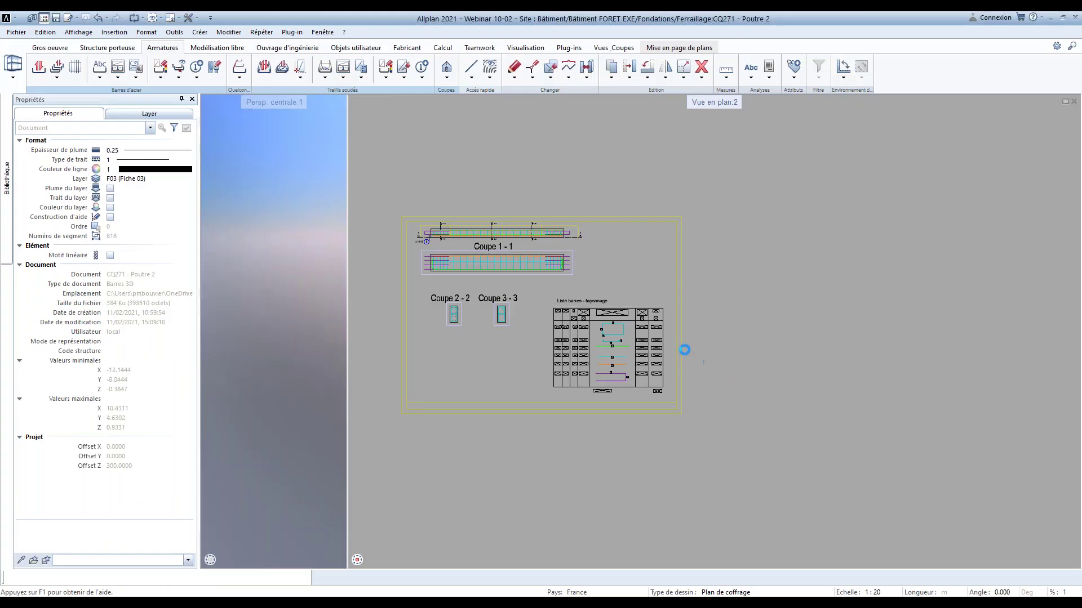
scroll(591, 479, "down", 3)
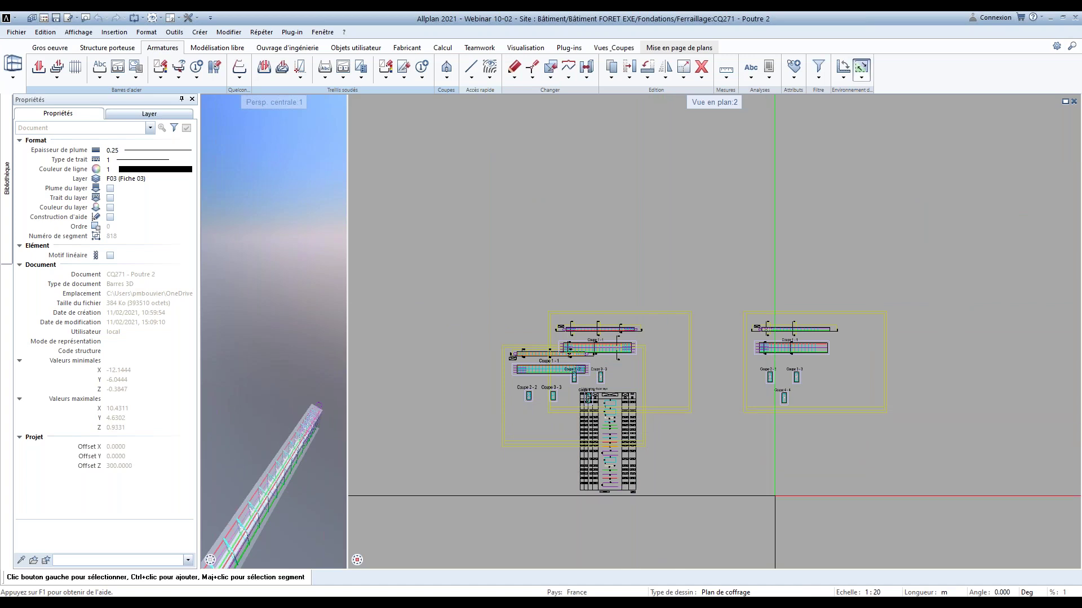
left_click(32, 18)
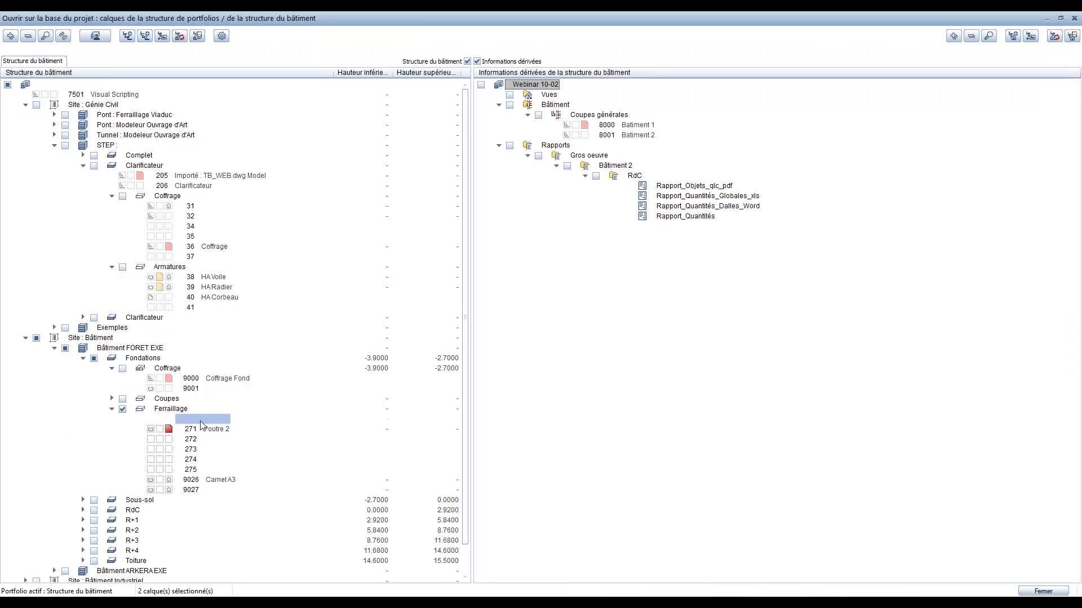
double_click(201, 421)
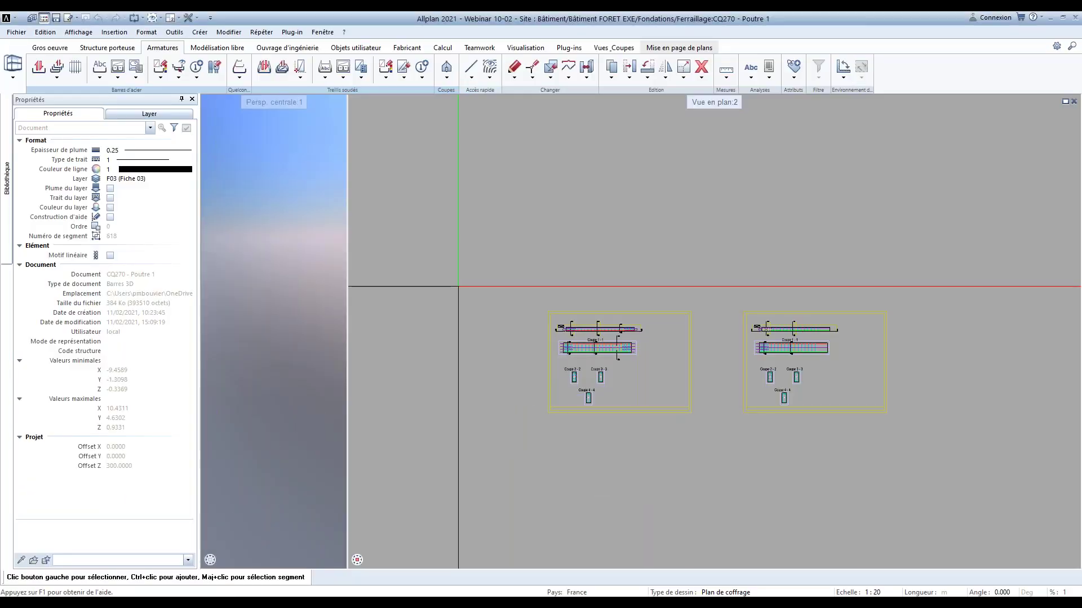
Open the STEP Clarificateur drawing files, with 38 HA Voile active and 36 Coffrage loaded in the background
key("ctrl+o")
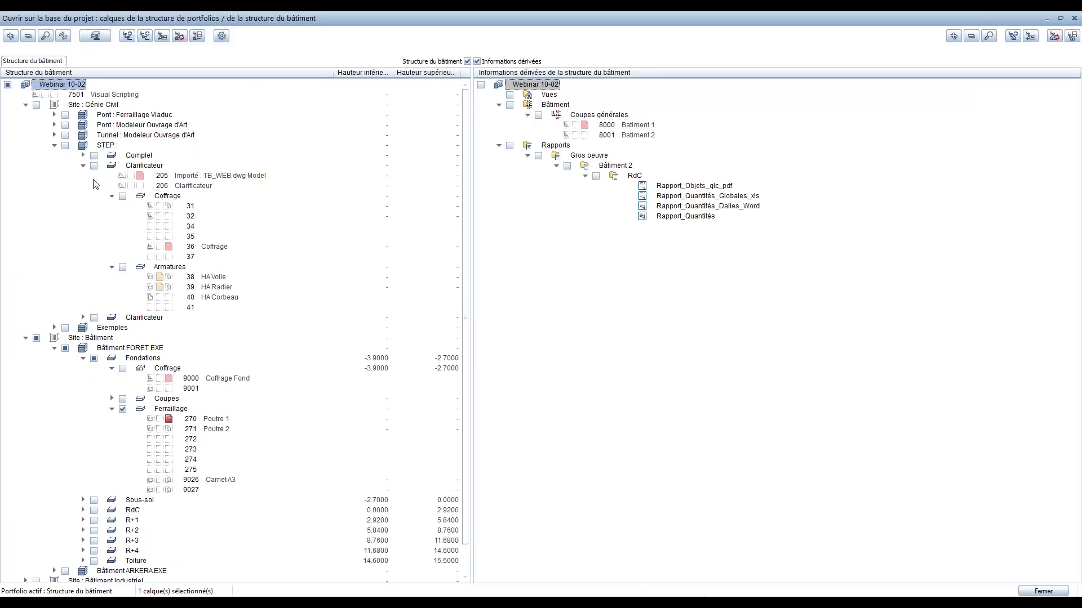
left_click(66, 350)
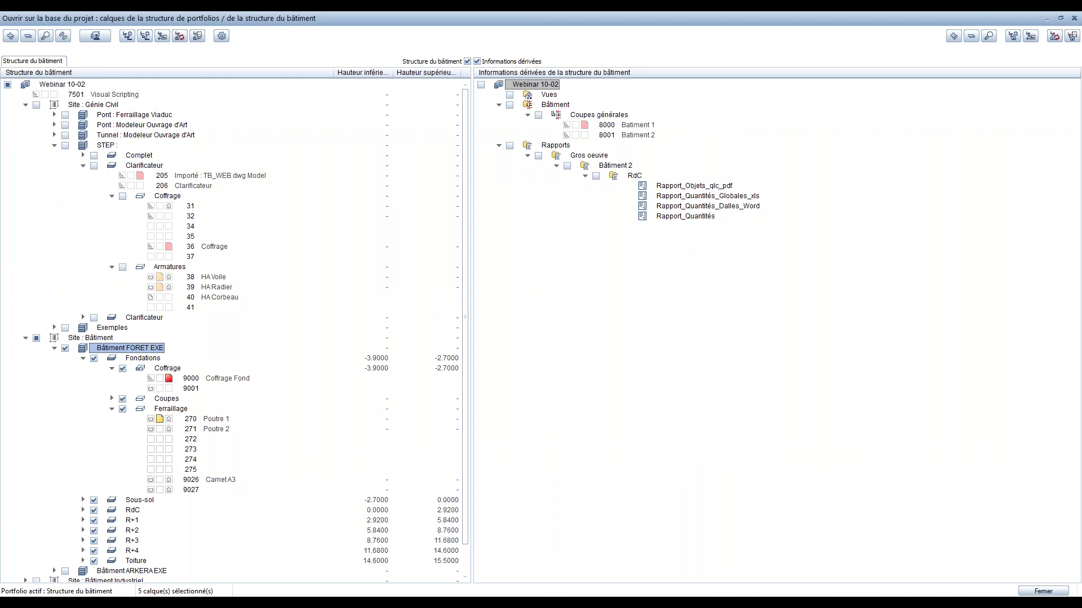
left_click(122, 267)
double_click(208, 278)
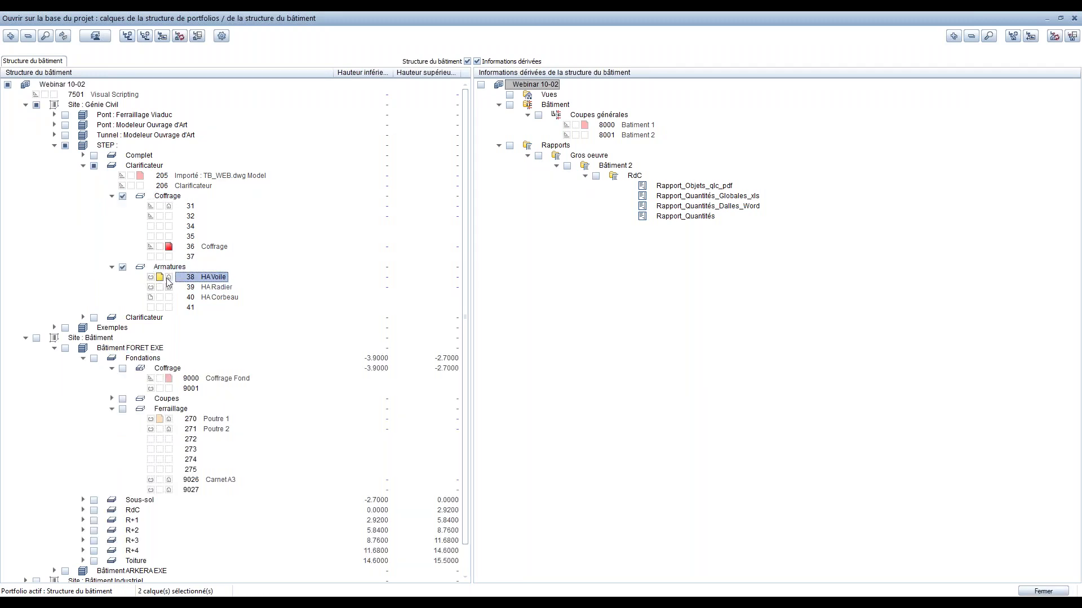
left_click(1042, 591)
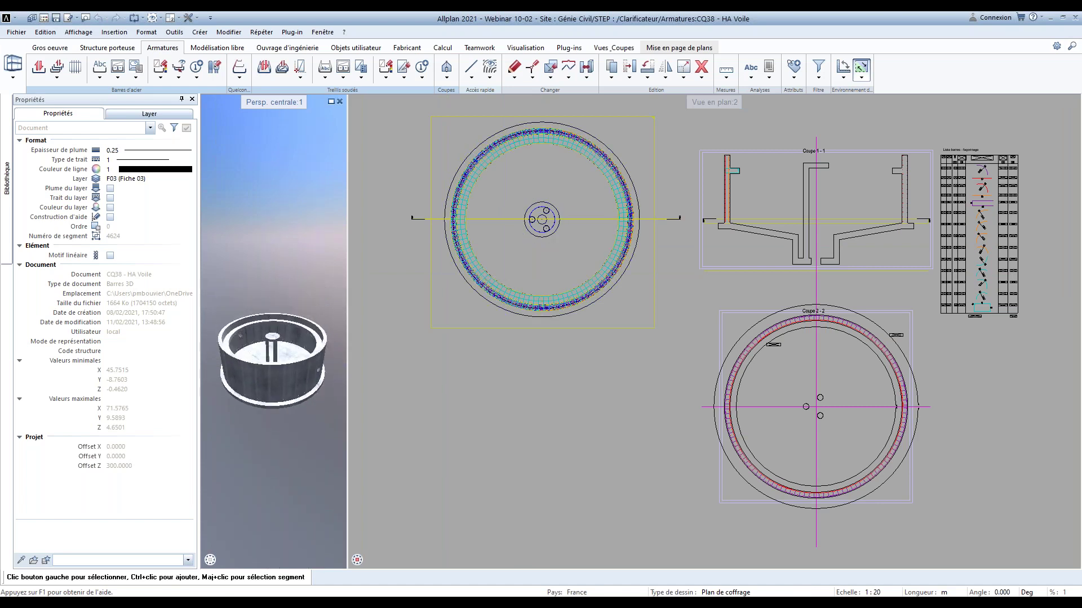
Set the drawing type to Plan de Ferraillage, collapse the properties palette, and enlarge the perspective view of the tank
left_click(729, 592)
left_click(857, 574)
left_click(181, 99)
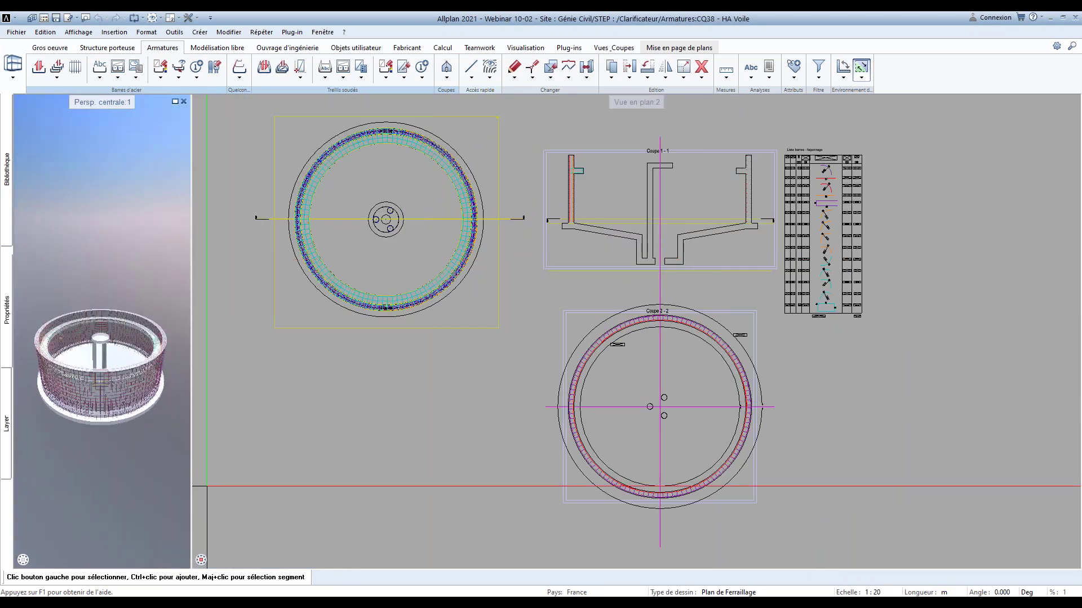
left_click_drag(193, 485, 381, 483)
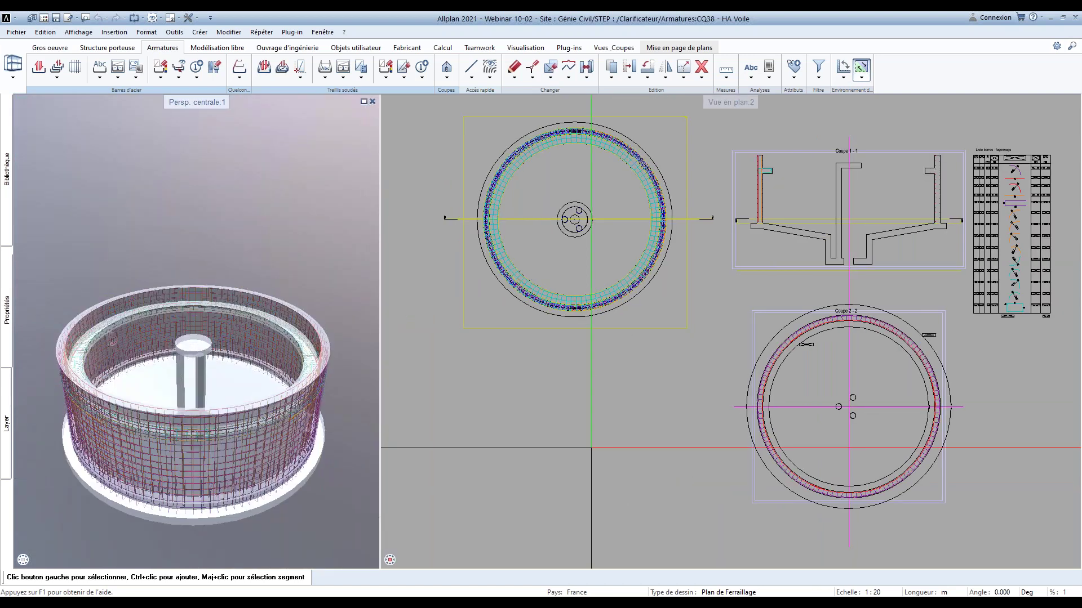
scroll(901, 339, "up", 2)
scroll(507, 394, "down", 1)
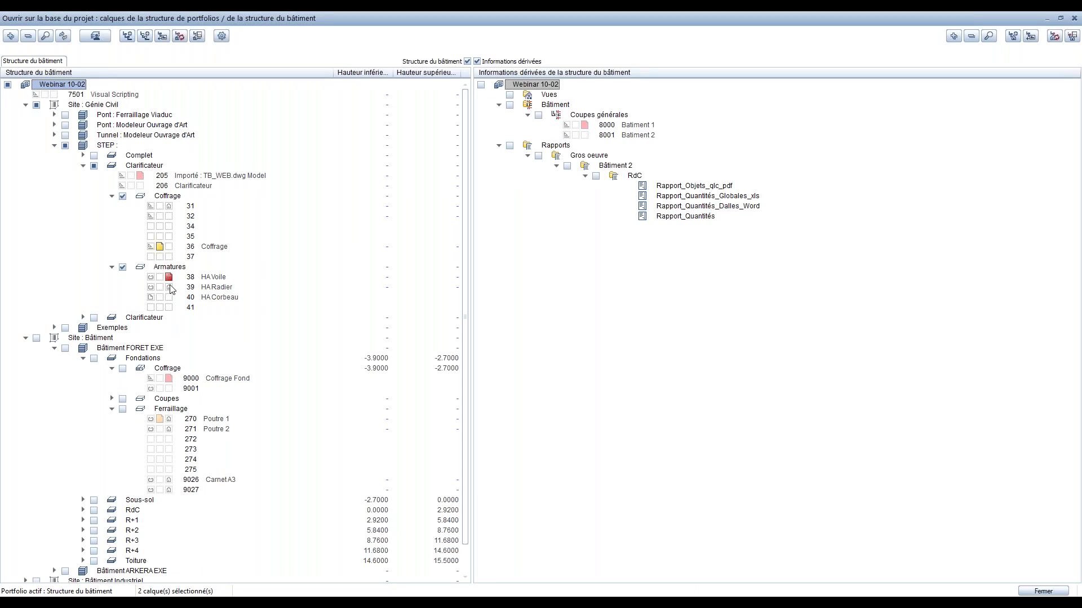
Make drawing file 39 HA Radier active while keeping 38 HA Voile and 36 Coffrage loaded
left_click(1057, 591)
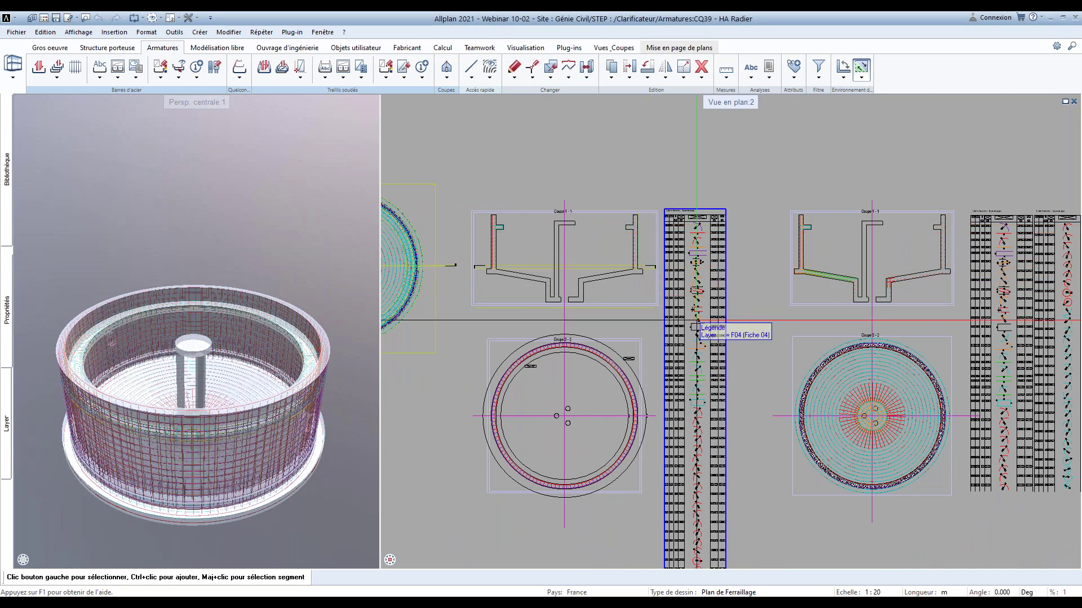
scroll(697, 321, "down", 3)
middle_click_drag(696, 322, 617, 280)
scroll(617, 280, "down", 1)
Restrict the wall sheet's bar legend filter to drawing files 38 HA Voile and 36 Coffrage, excluding 39 HA Radier
left_click(617, 280)
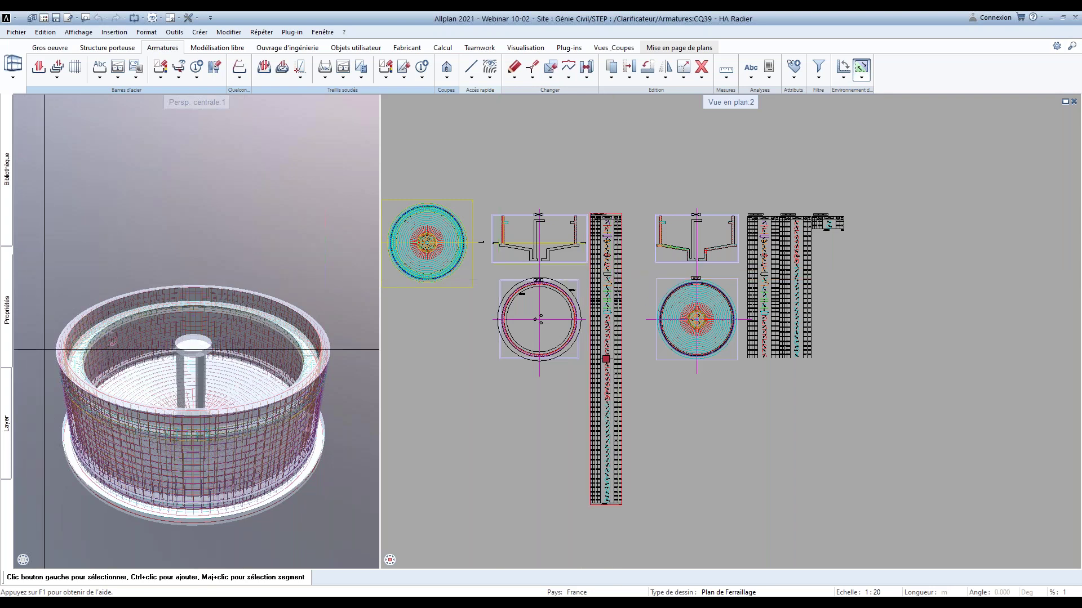
left_click(6, 309)
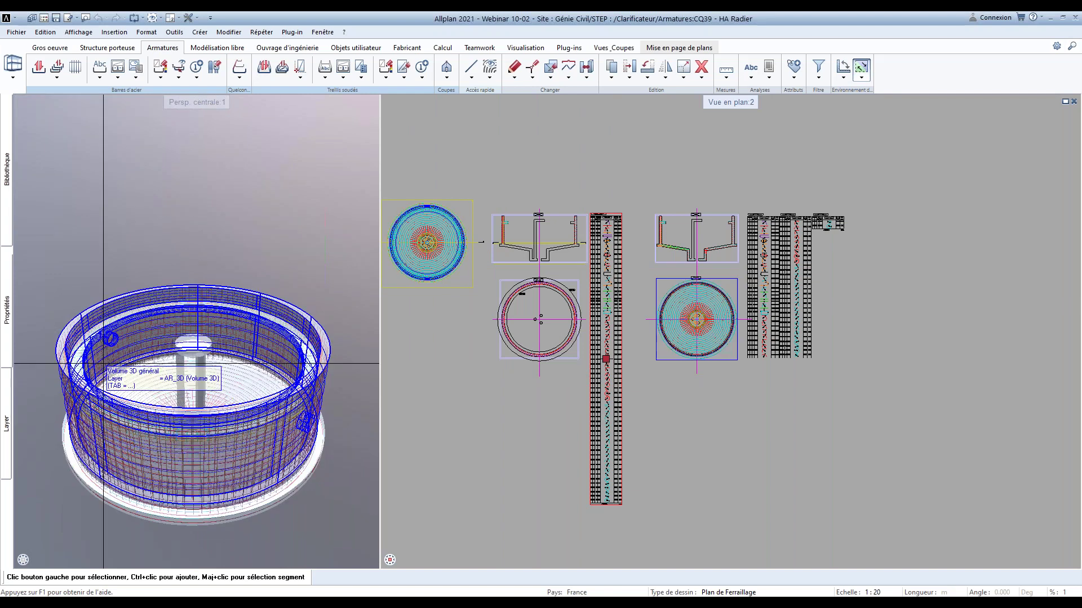
left_click(7, 320)
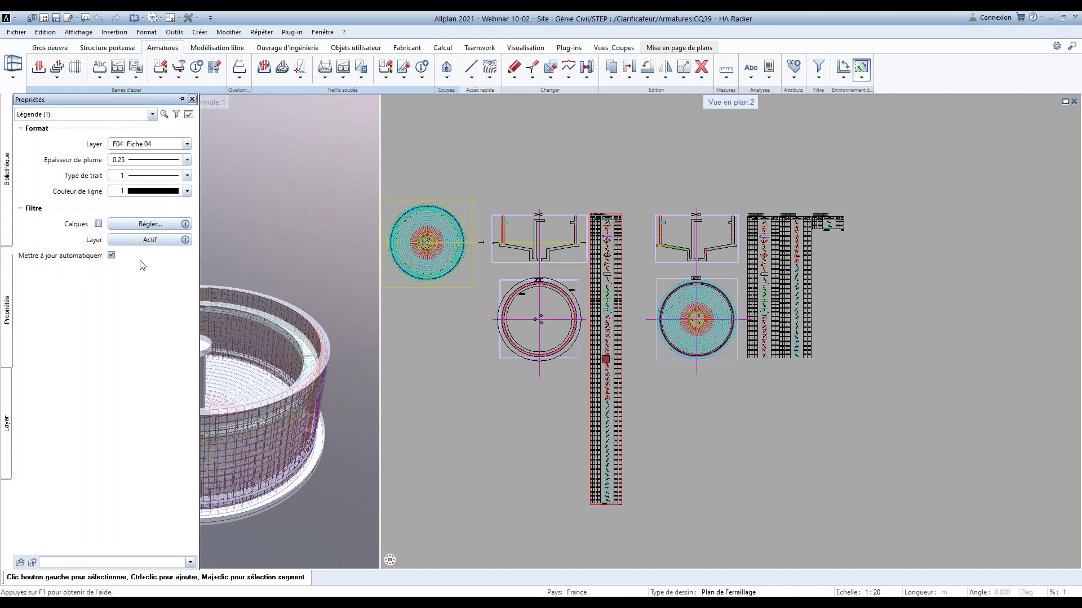
left_click(154, 236)
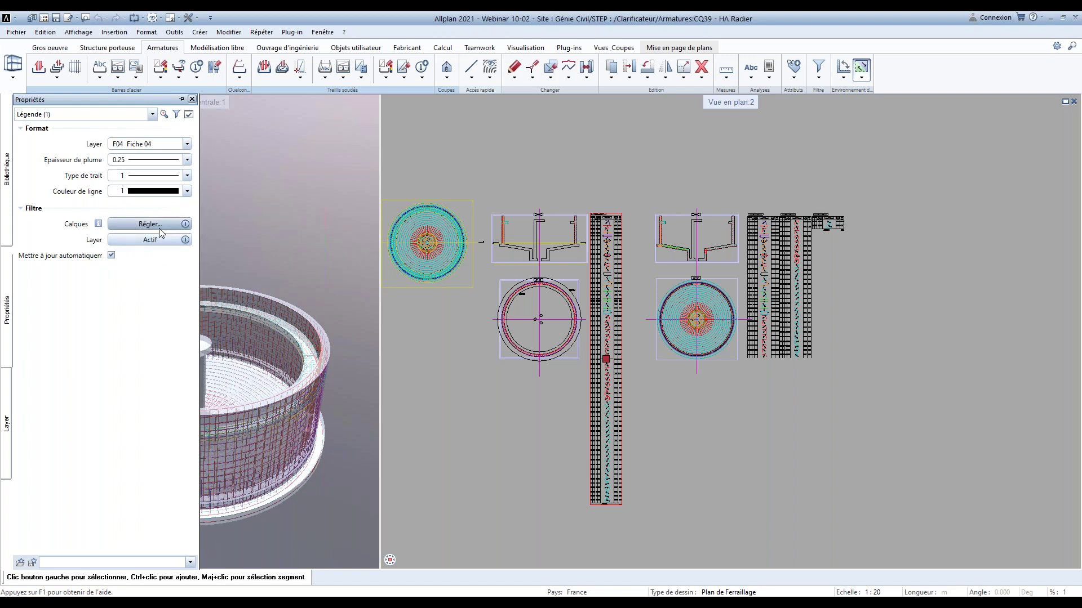
left_click(157, 228)
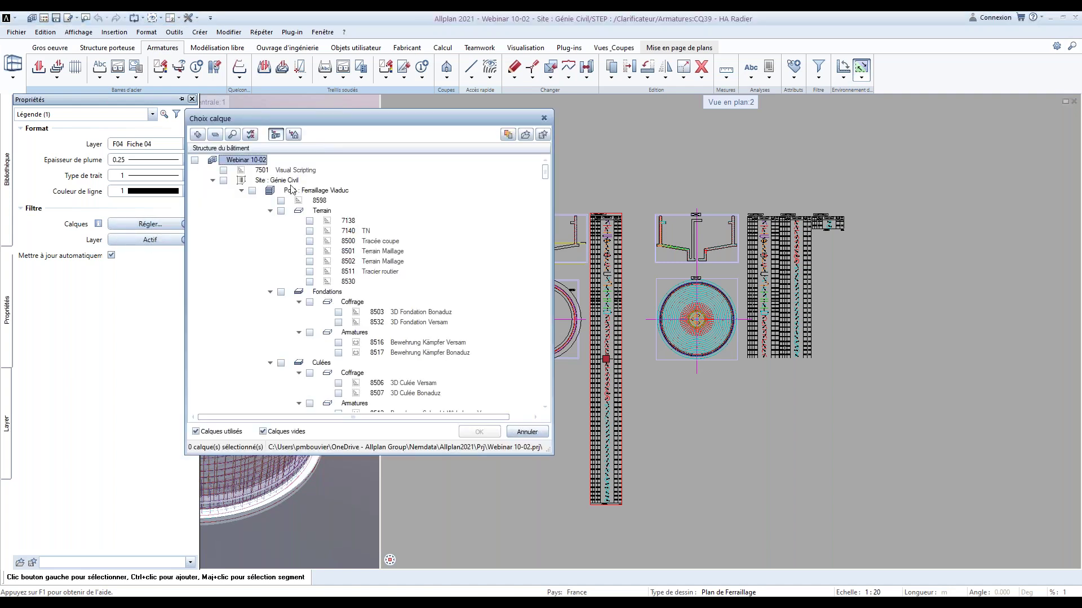
left_click(507, 134)
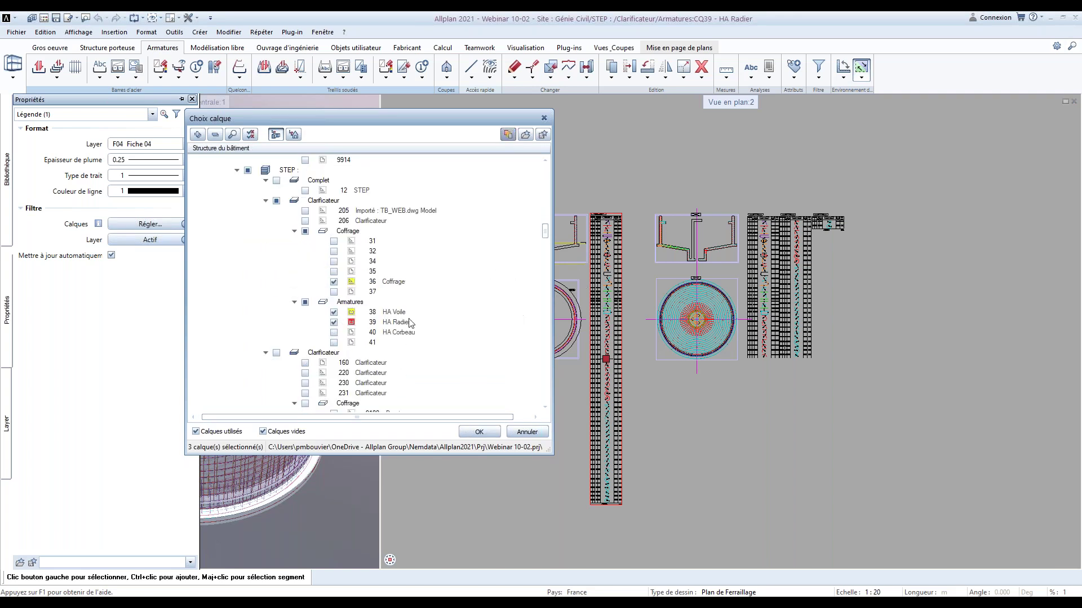
left_click(334, 322)
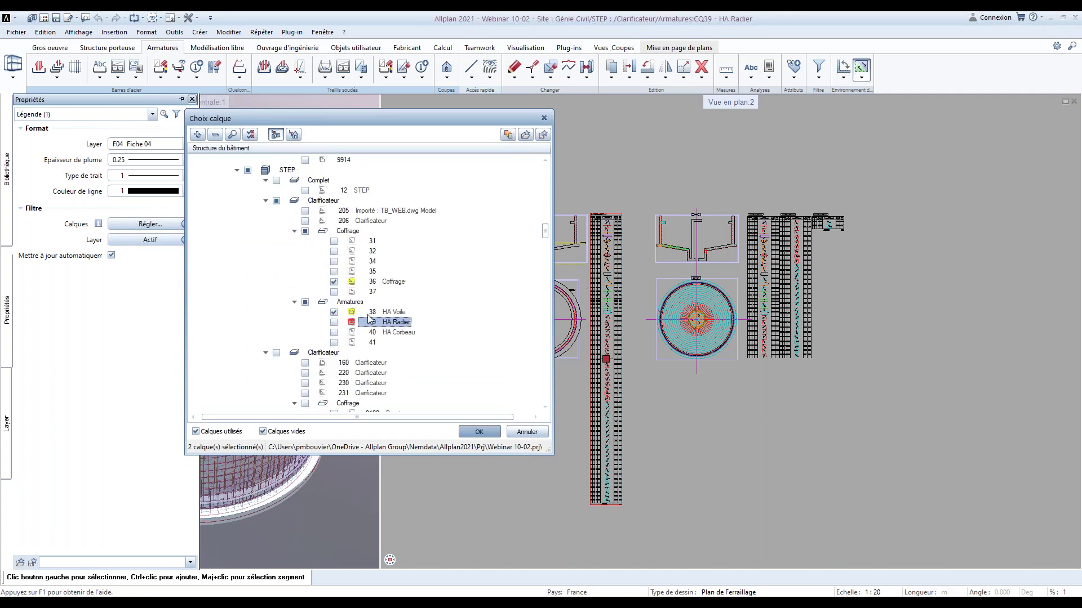
left_click(371, 313)
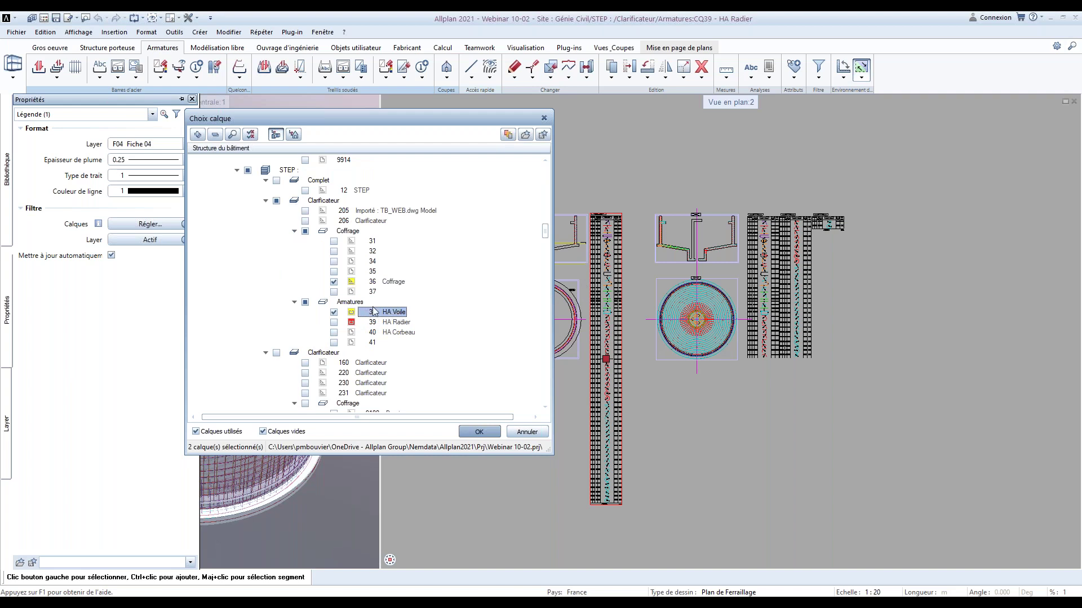
left_click(479, 431)
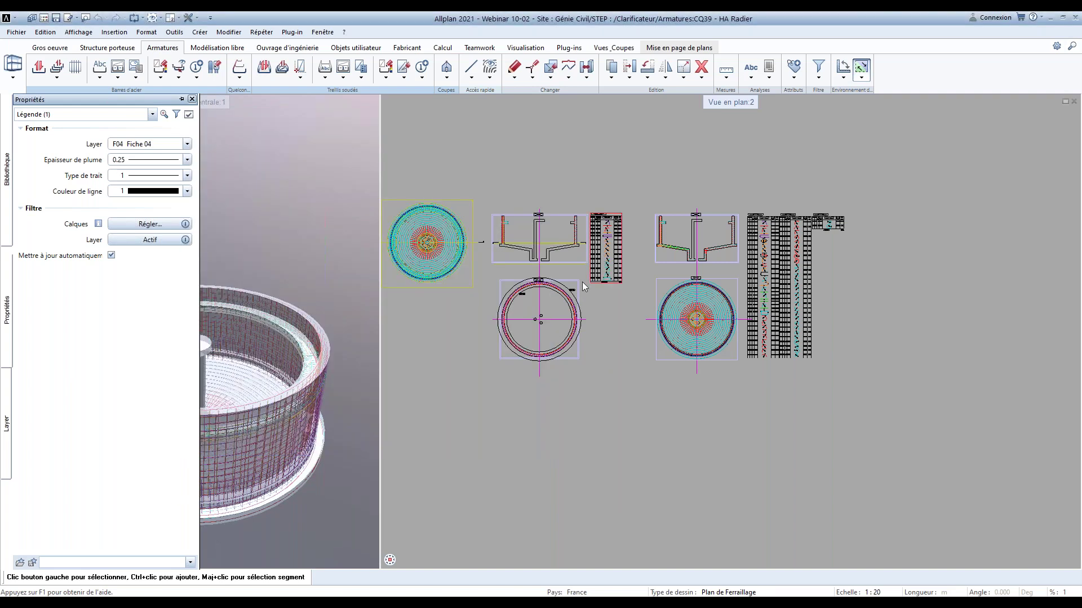
key("Escape")
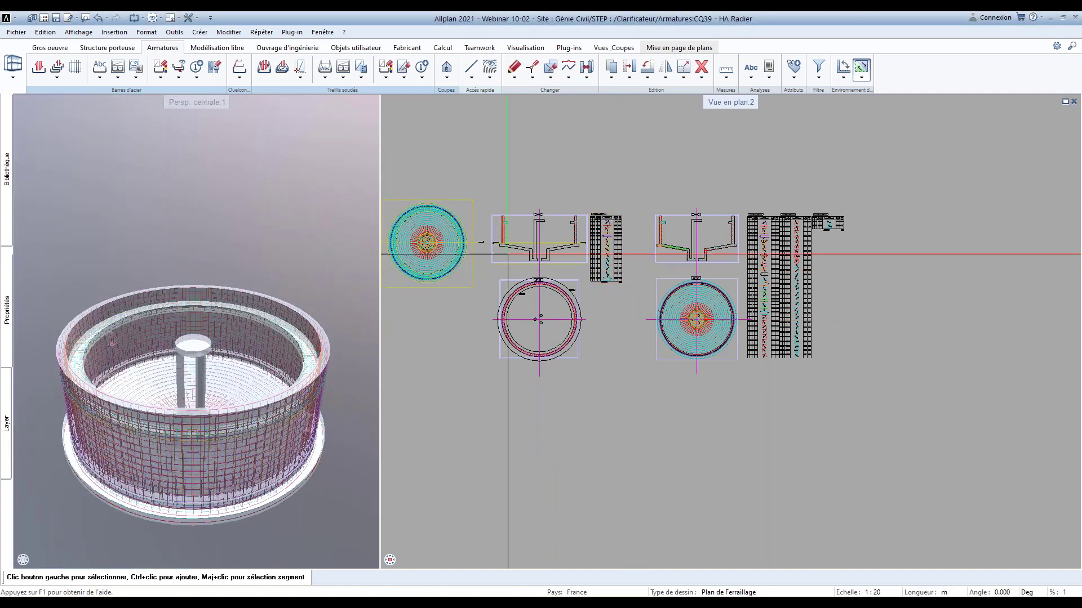
Filter the raft sheet's bar legend to the loaded drawing files 39 HA Radier and 36 Coffrage, excluding 38 HA Voile
left_click(804, 268)
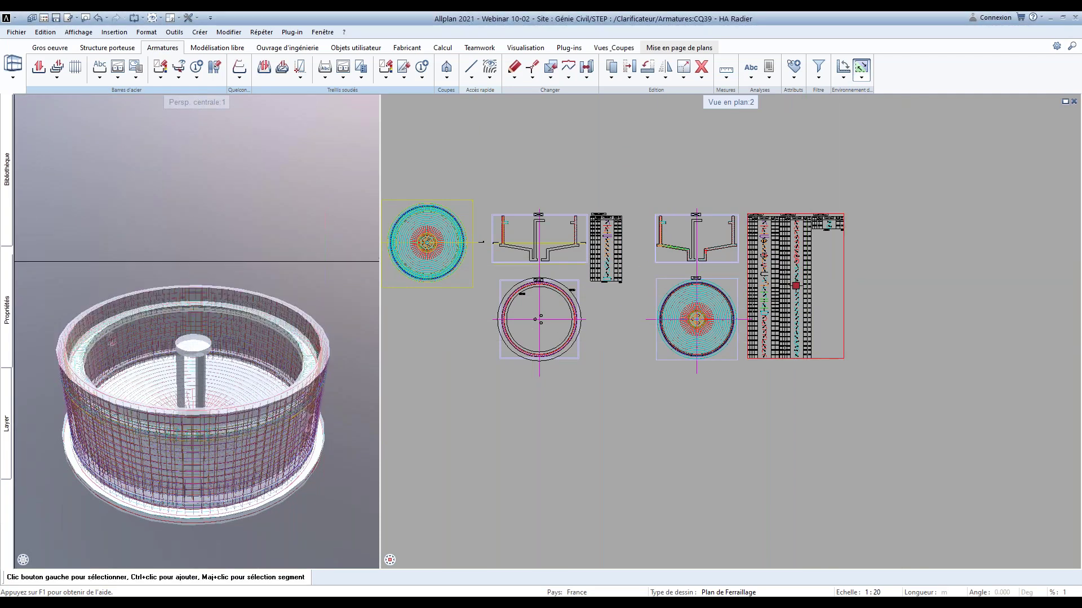
mouse_move(7, 307)
left_click(136, 230)
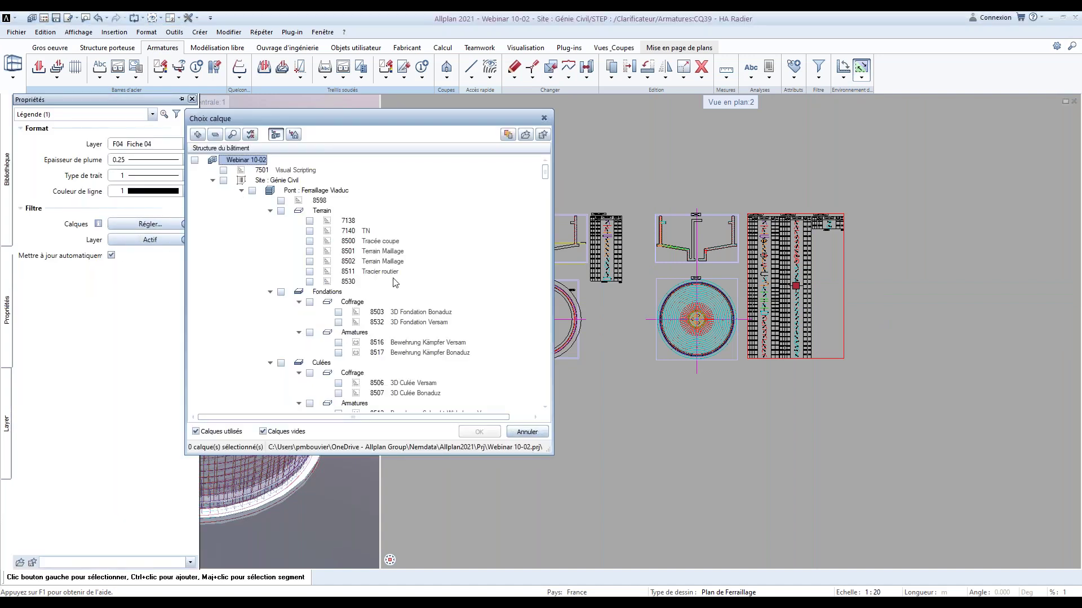
left_click(508, 135)
scroll(383, 281, "down", 1)
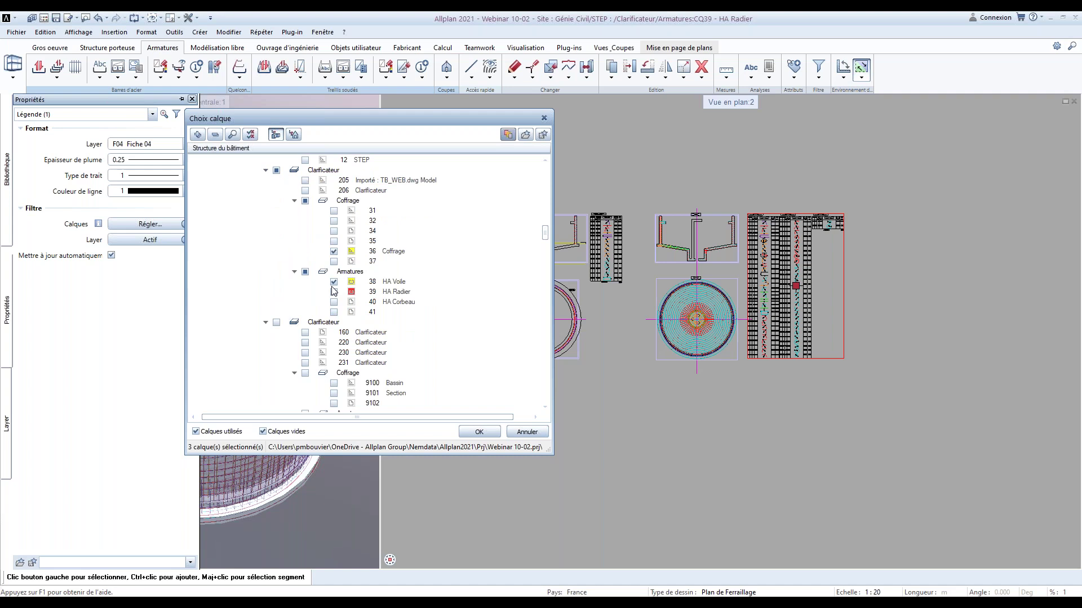
left_click(478, 431)
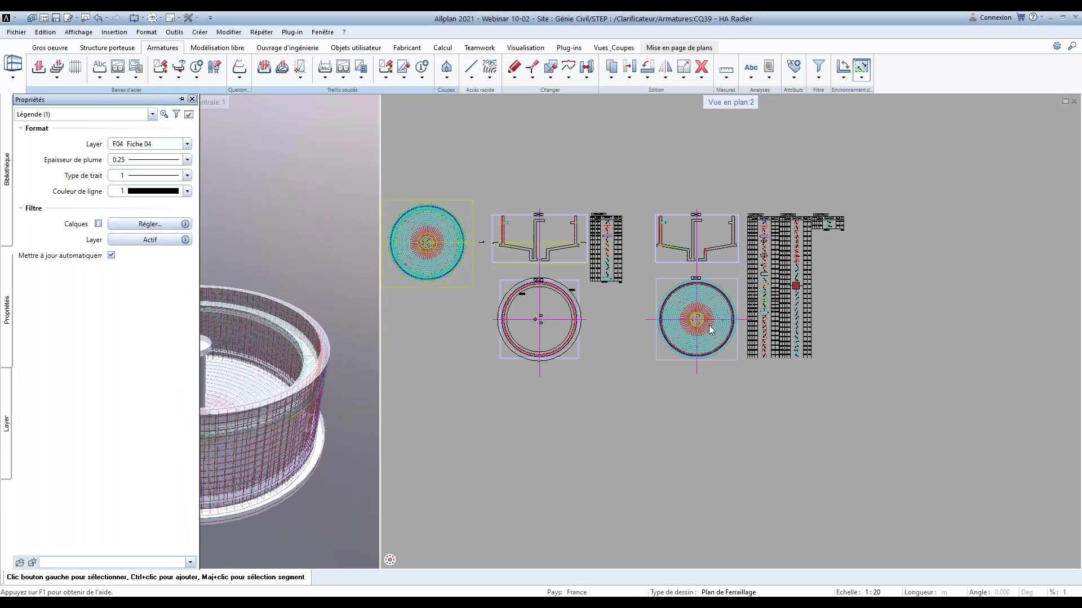
scroll(731, 313, "up", 2)
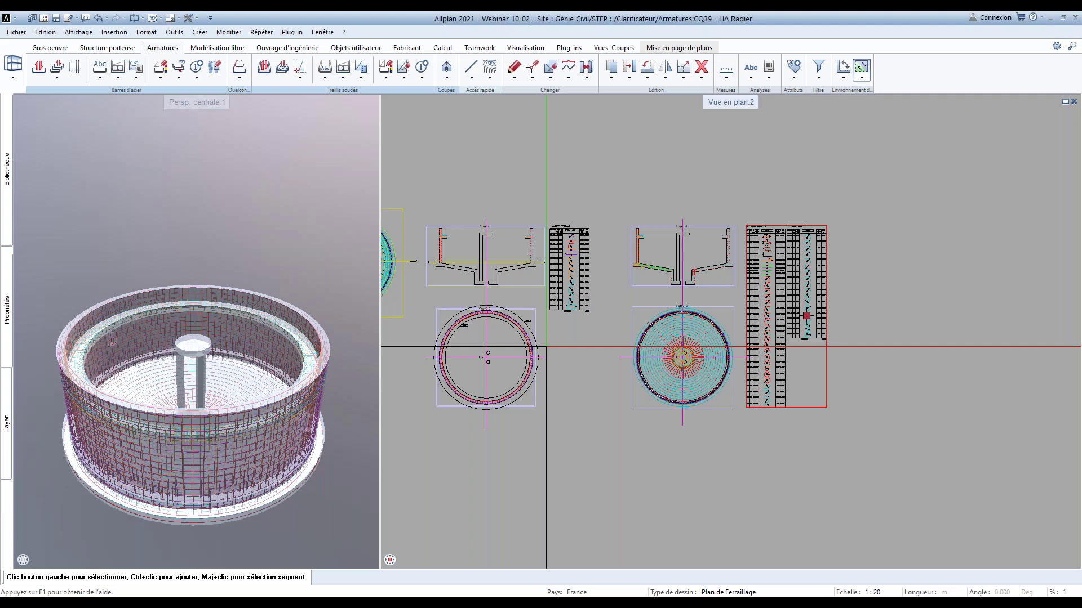
key("Escape")
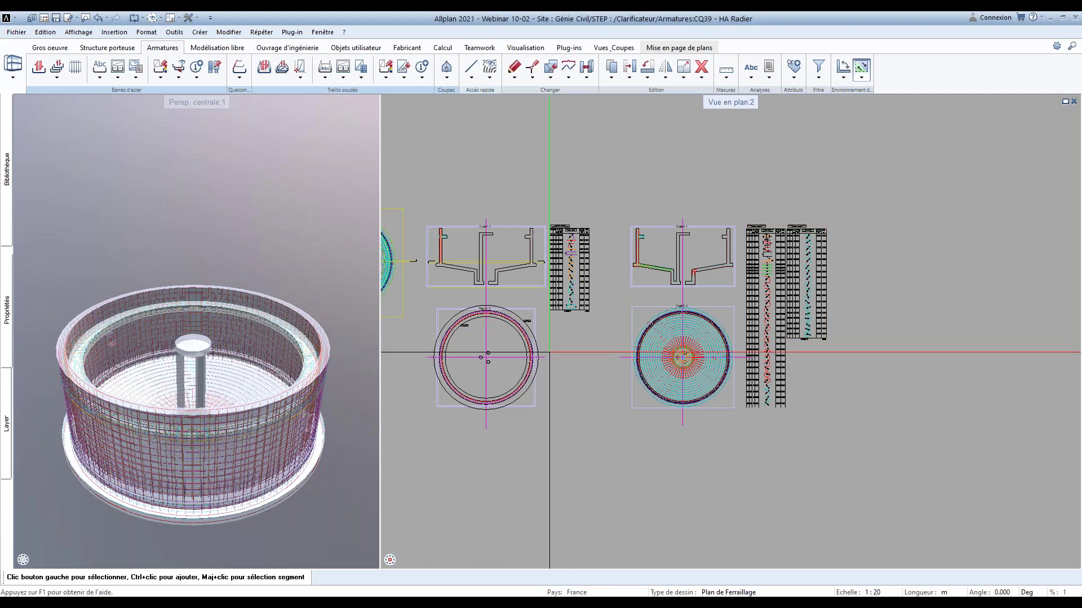
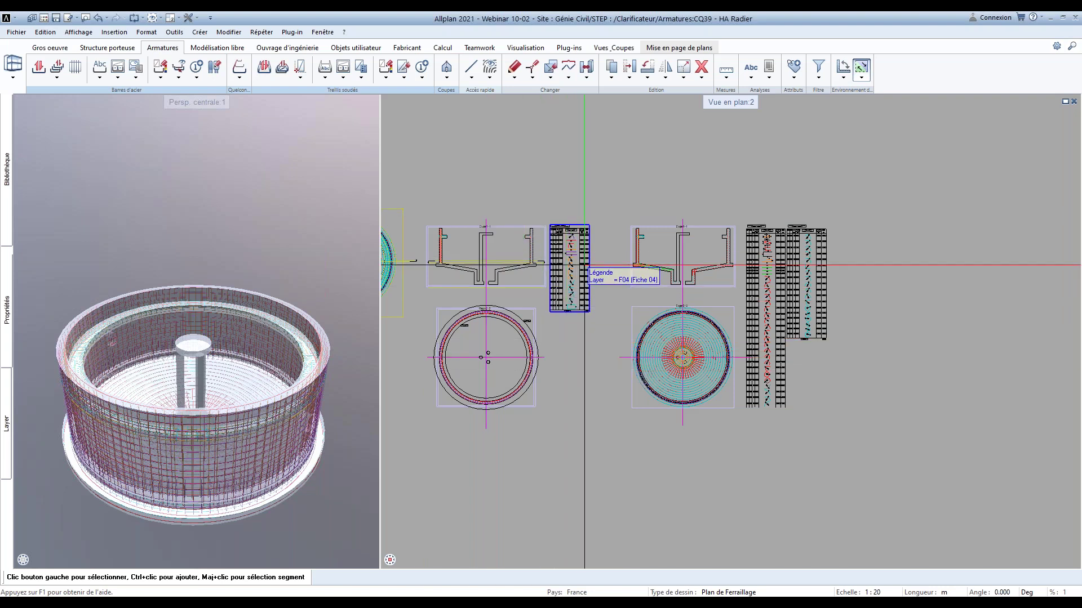
Open drawing file 270 Poutre 1 from the Ferraillage level of Bâtiment FORET EXE
scroll(566, 302, "down", 2)
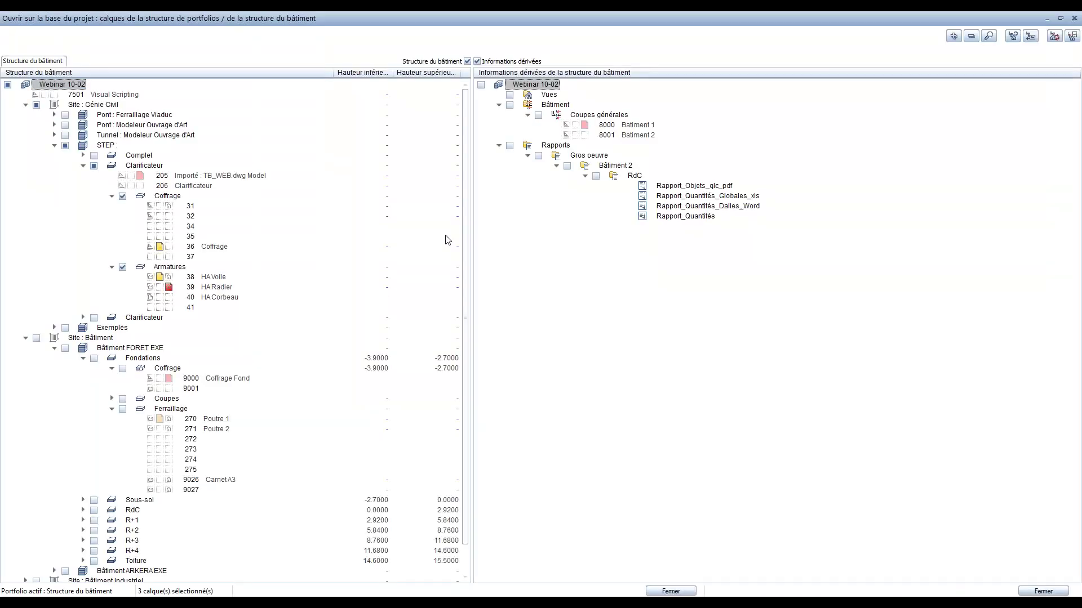
double_click(201, 423)
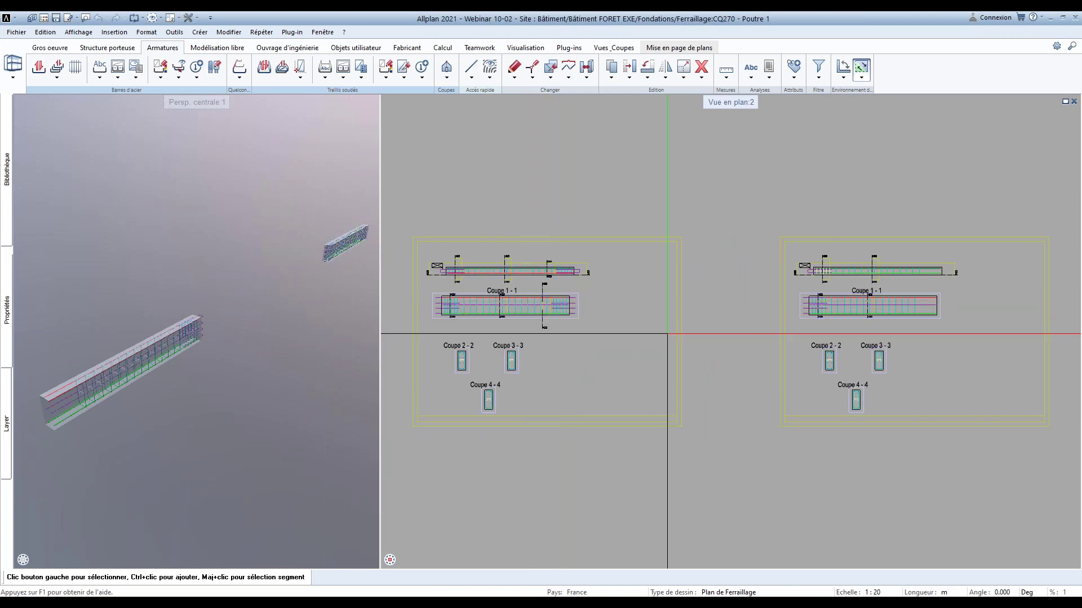
scroll(675, 340, "down", 2)
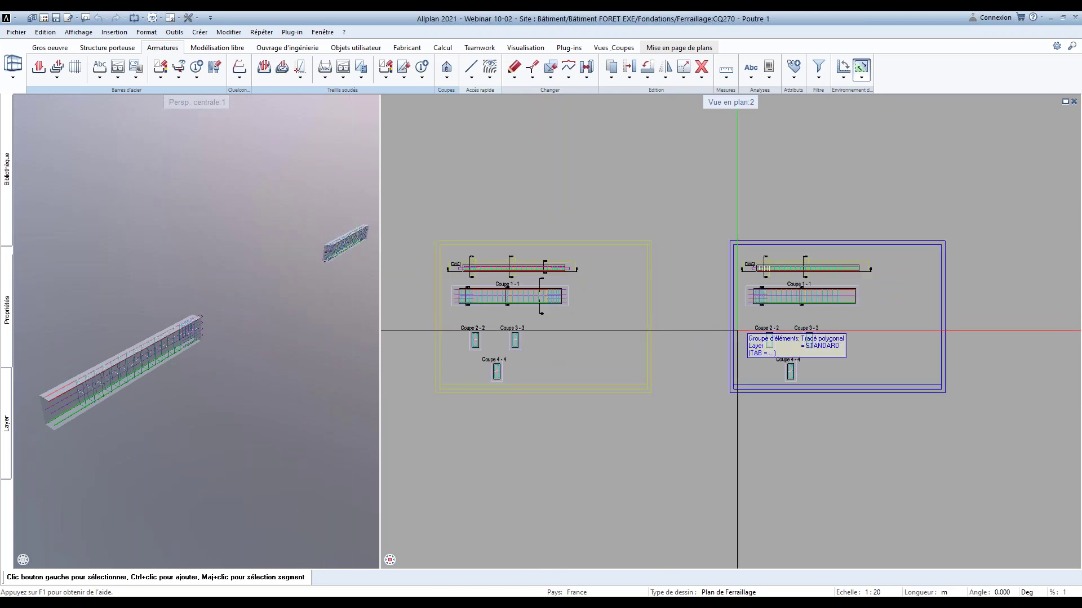
scroll(908, 304, "down", 1)
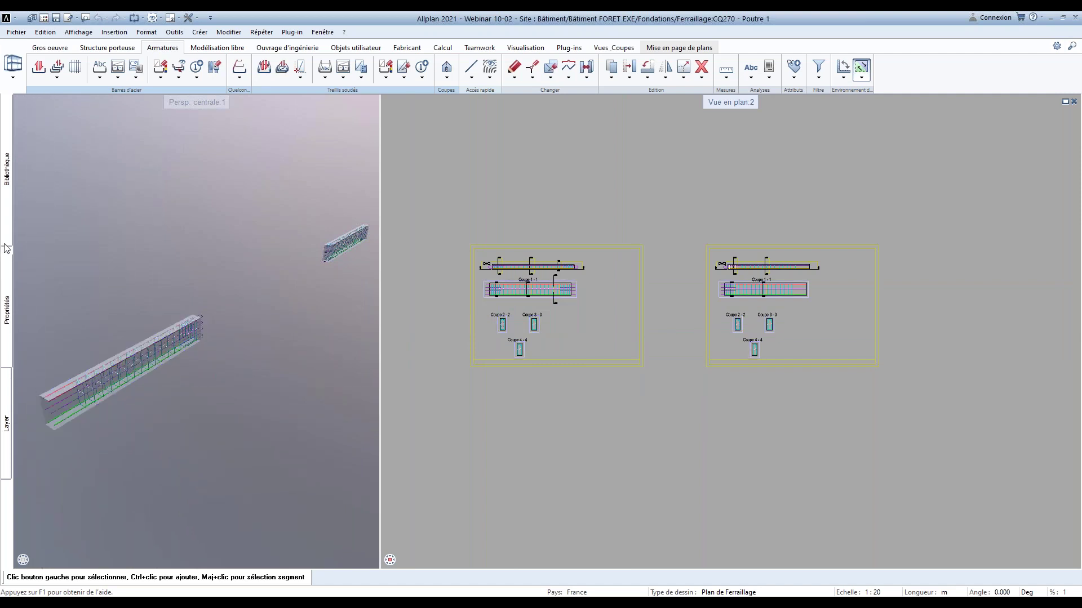
Insert the Poutre sheet from the Fiche Armature library group to the right of the two existing beam sheets
mouse_move(7, 248)
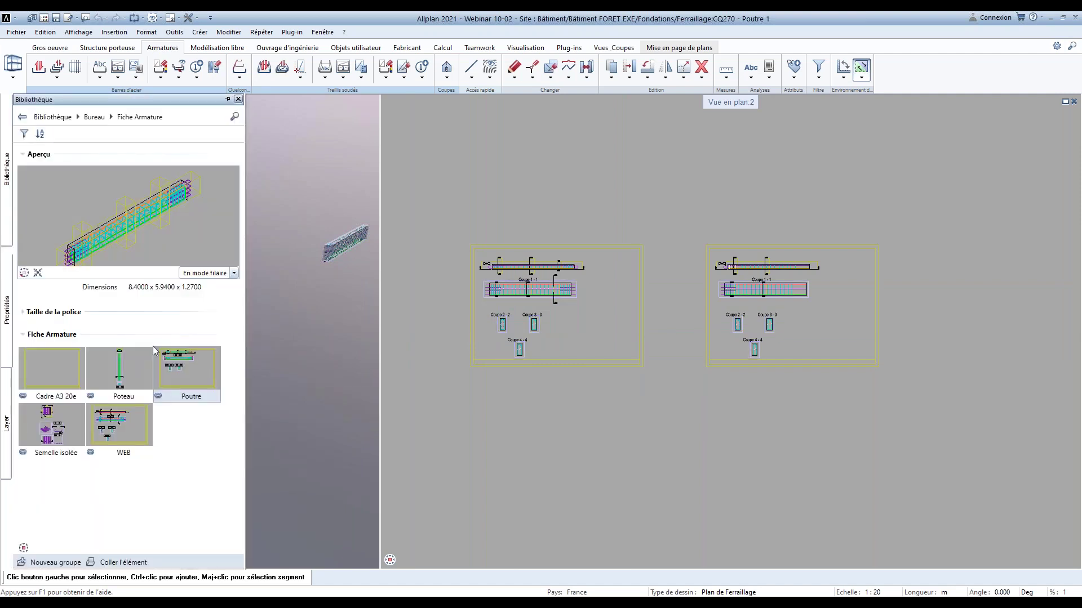
double_click(186, 377)
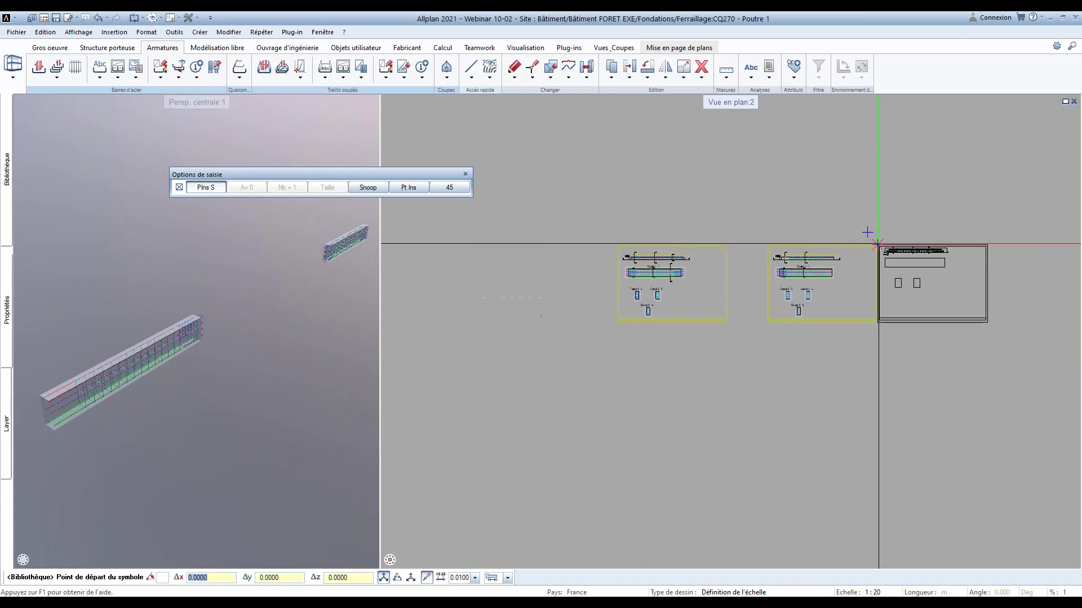
left_click(877, 243)
Lengthen the newly inserted beam by moving the points at the right end of its plan view to the right
scroll(868, 243, "up", 4)
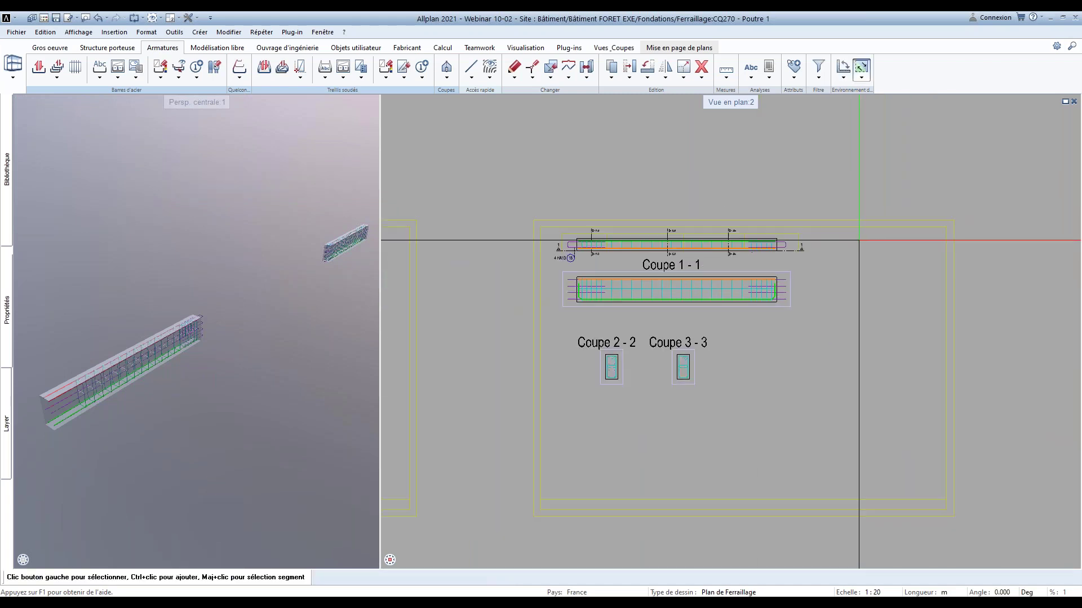
scroll(859, 240, "up", 2)
left_click(534, 69)
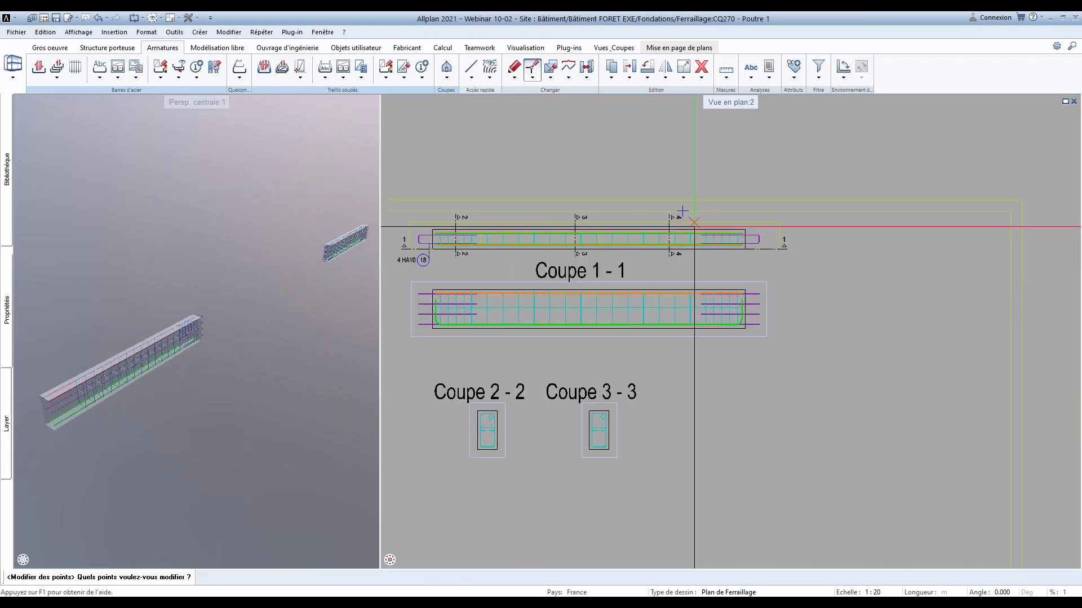
left_click_drag(688, 218, 788, 266)
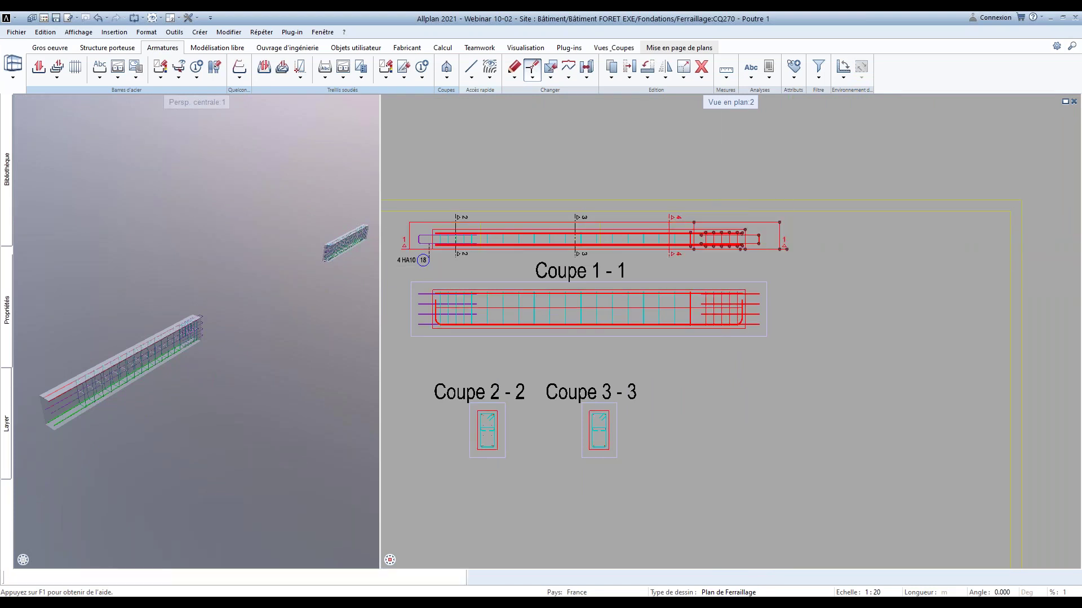
left_click(713, 263)
left_click(766, 263)
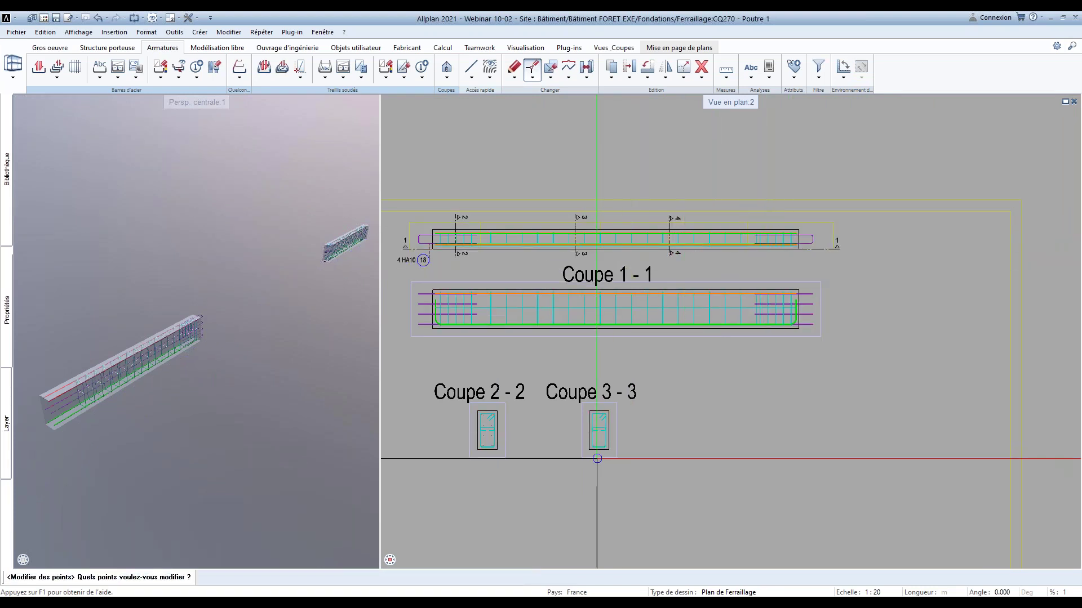
left_click(392, 70)
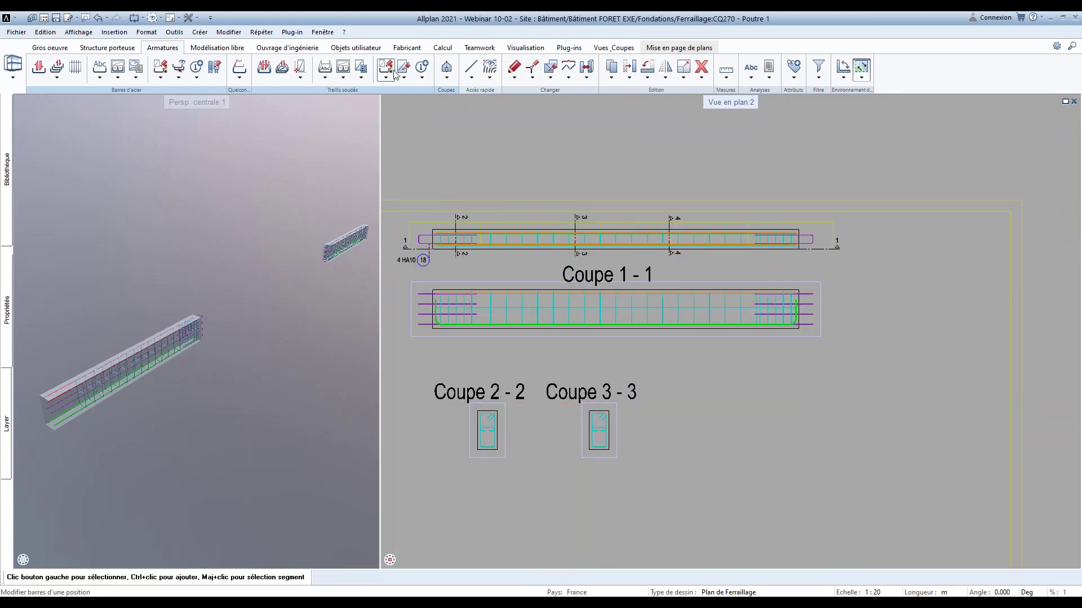
Place an associative bar legend, 40 Liste barres - façonnage, over the lower right corner of the first beam sheet
scroll(632, 361, "down", 5)
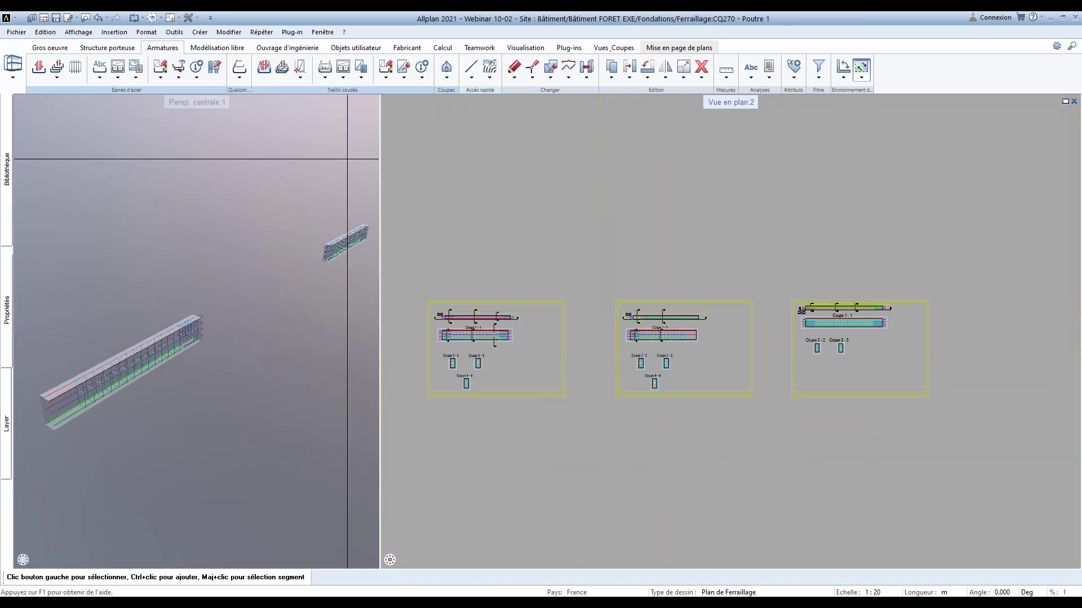
left_click(134, 78)
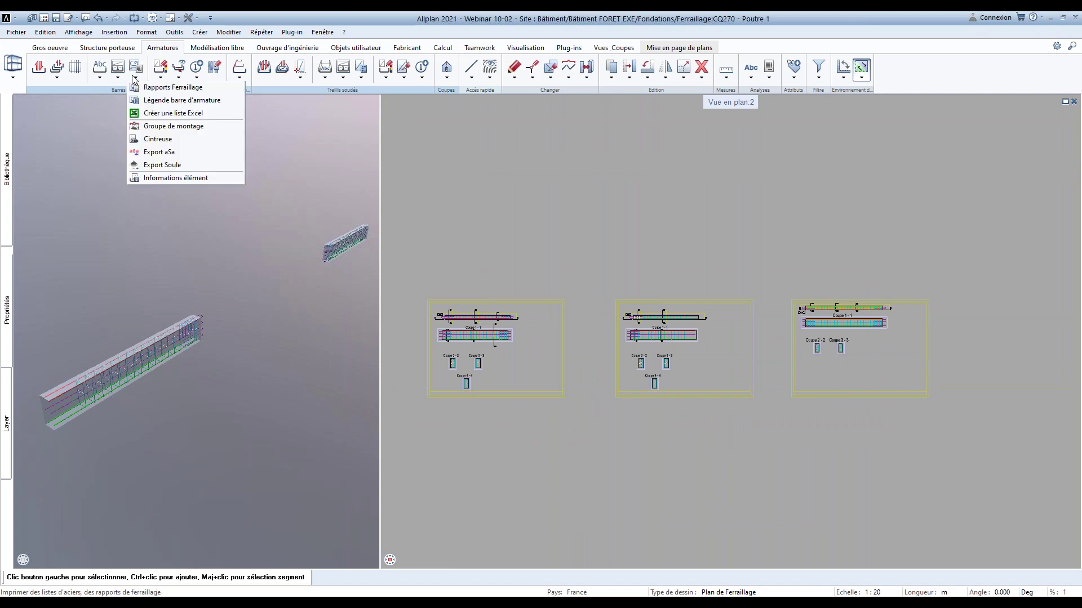
left_click(151, 90)
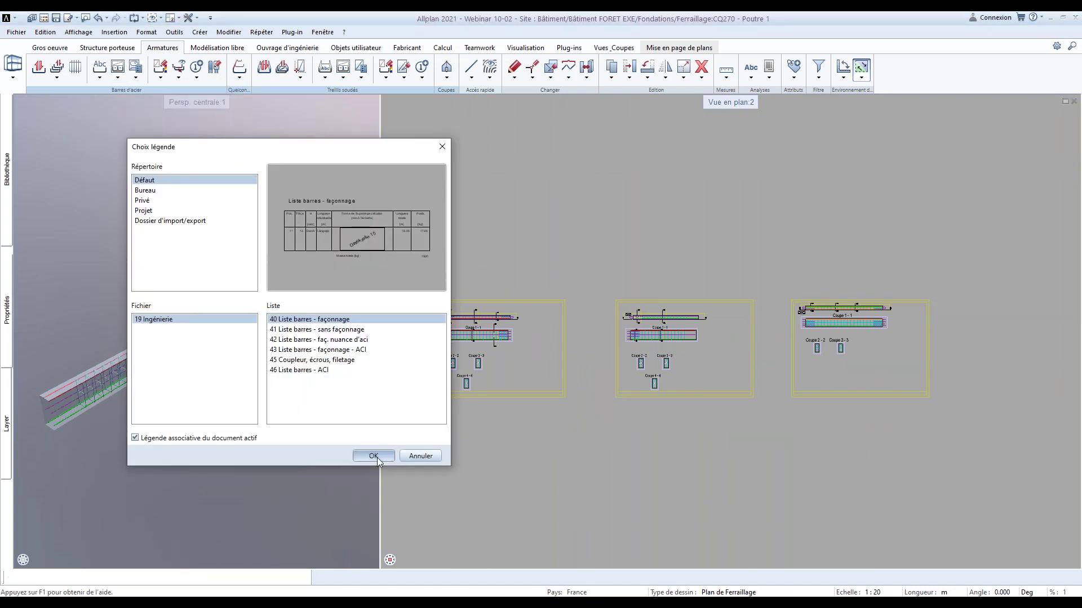
left_click(377, 457)
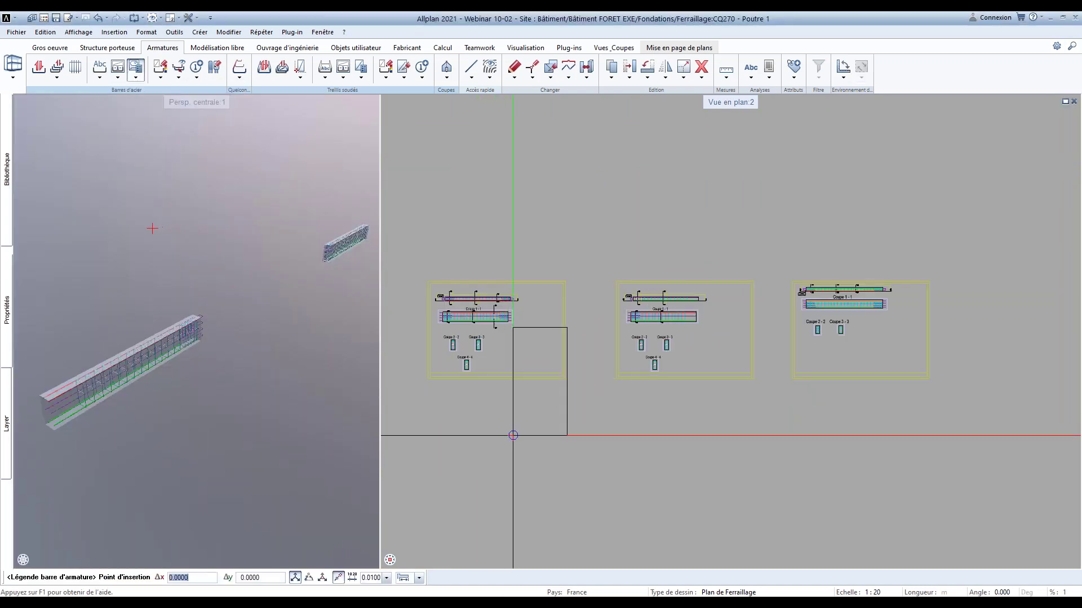
left_click(504, 436)
scroll(511, 372, "up", 3)
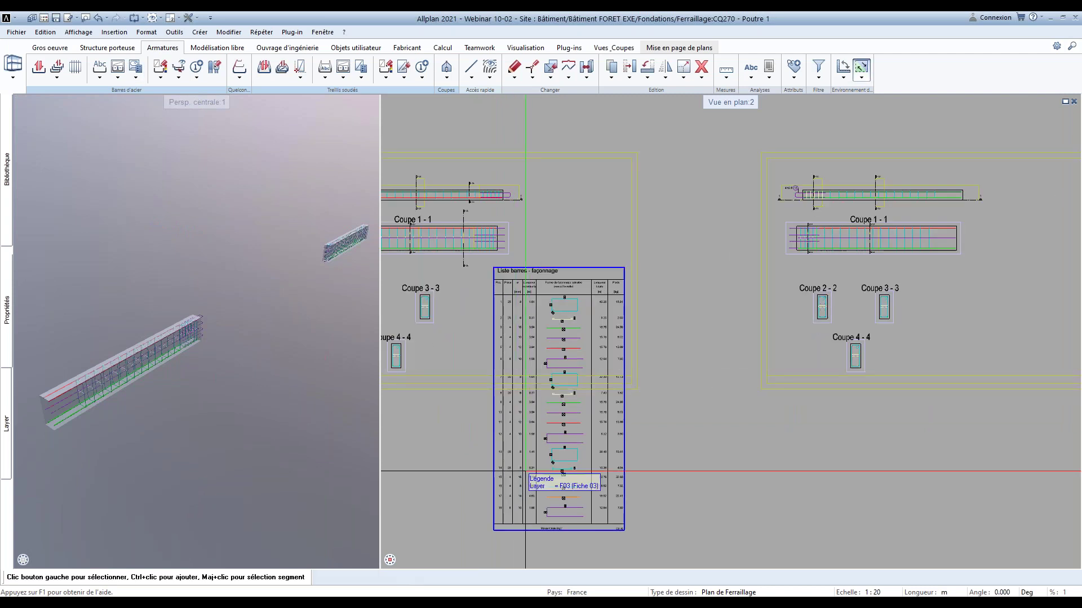
Try a non-associative bar legend, 40 Liste barres - façonnage, for the second beam on its own sheet and undo its placement
scroll(563, 445, "down", 2)
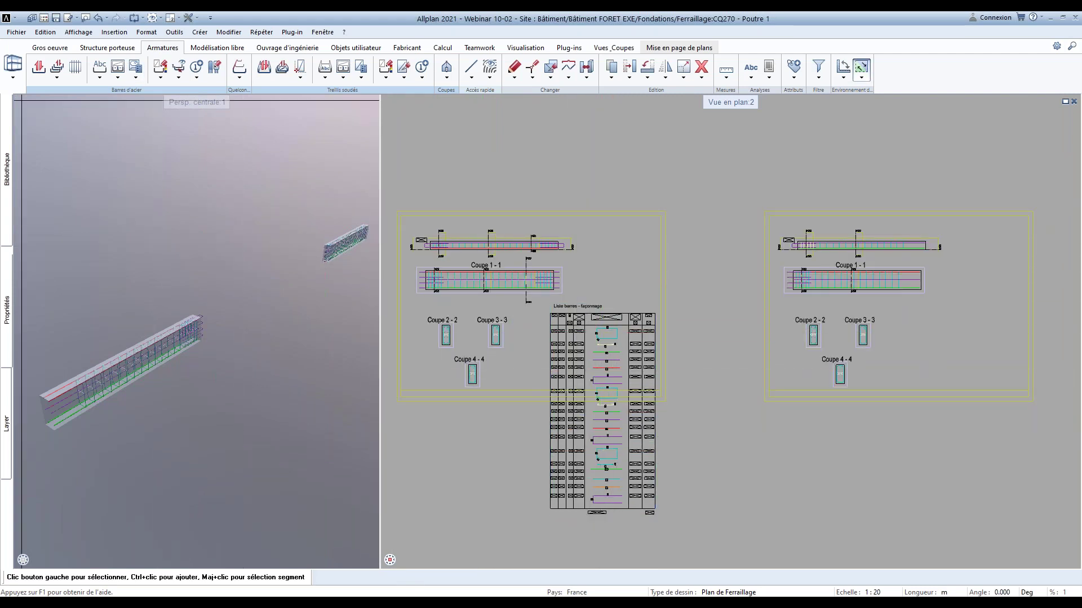
left_click(134, 79)
left_click(148, 101)
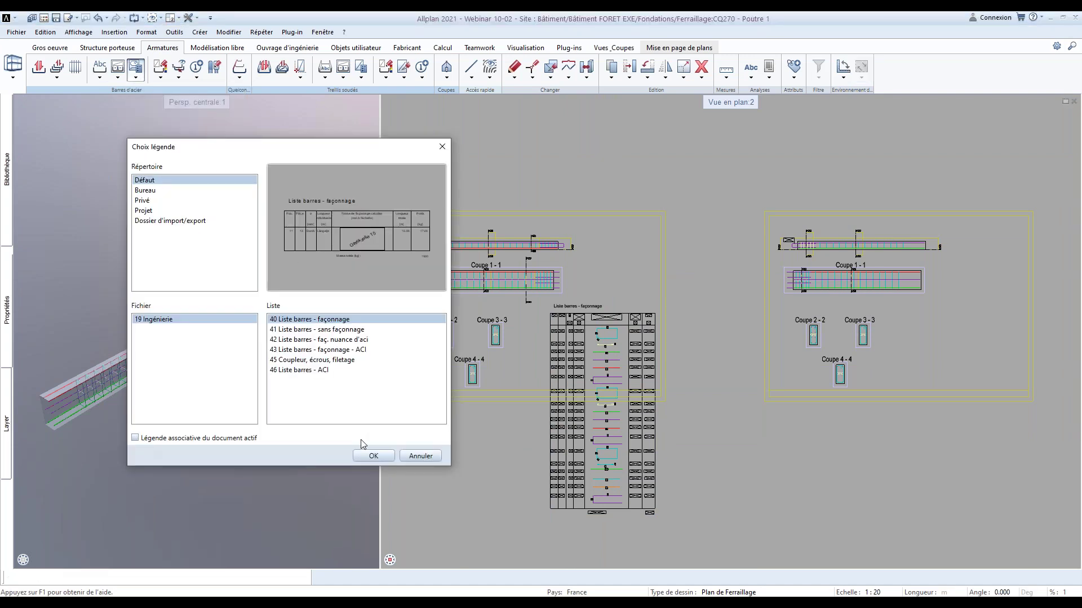
left_click(373, 456)
scroll(607, 299, "down", 2)
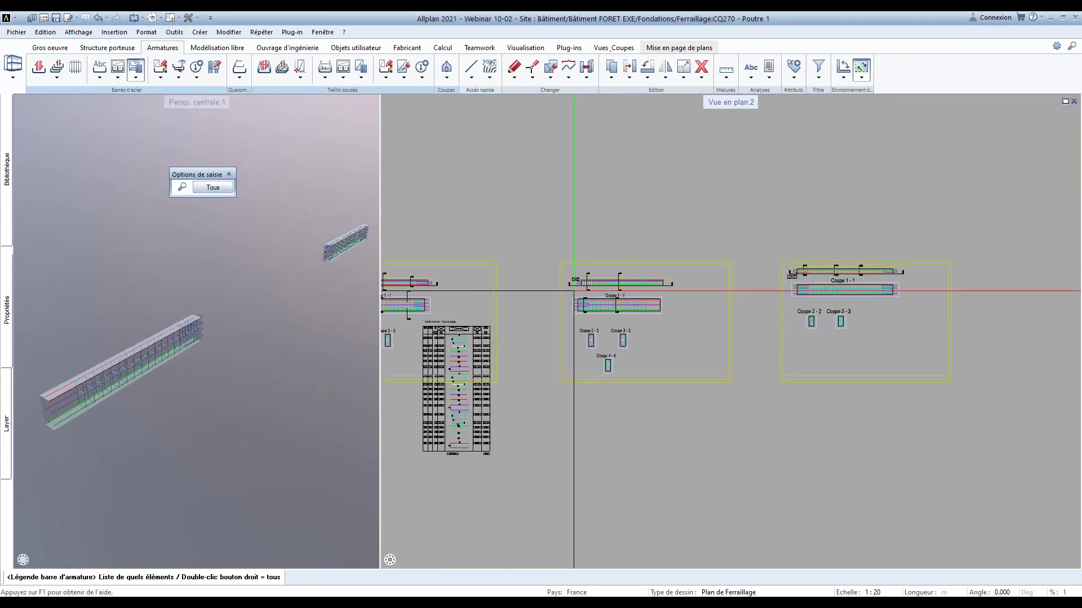
left_click(608, 300)
scroll(653, 369, "up", 2)
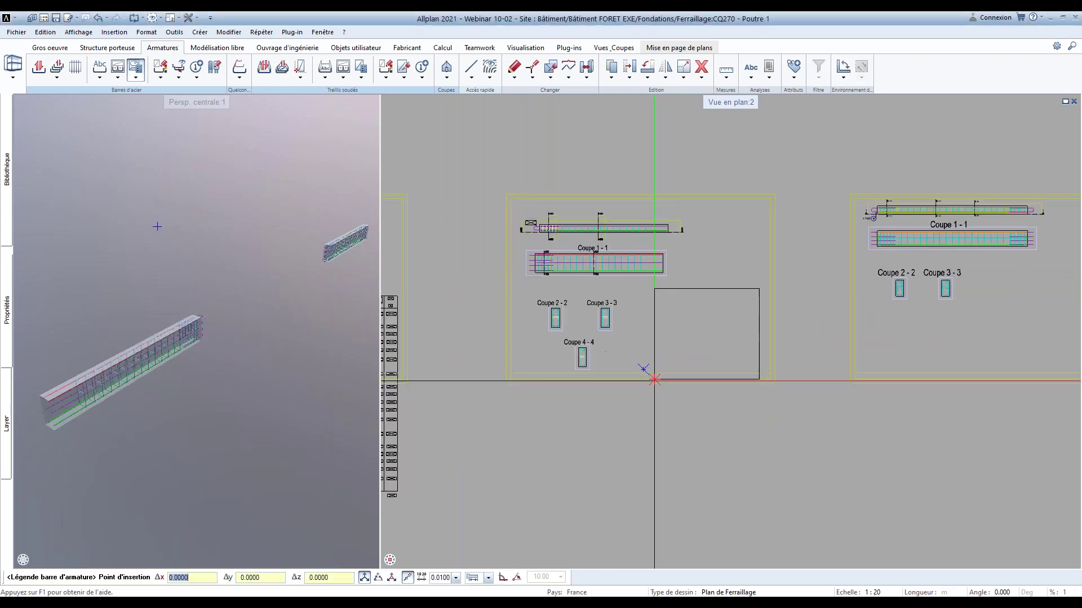
left_click(659, 373)
scroll(723, 323, "up", 2)
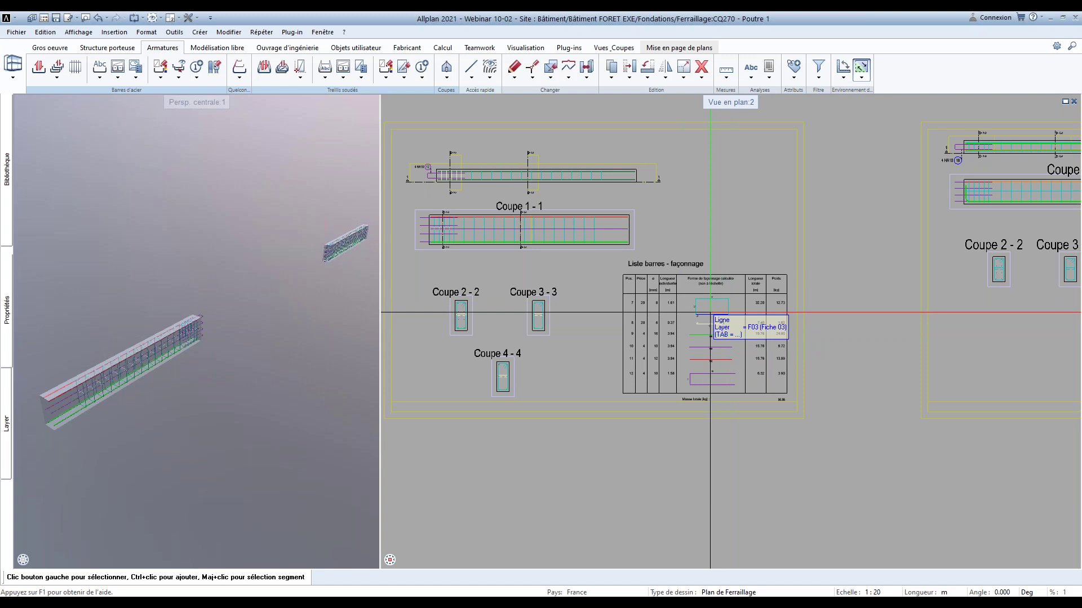
left_click(97, 18)
scroll(644, 290, "down", 2)
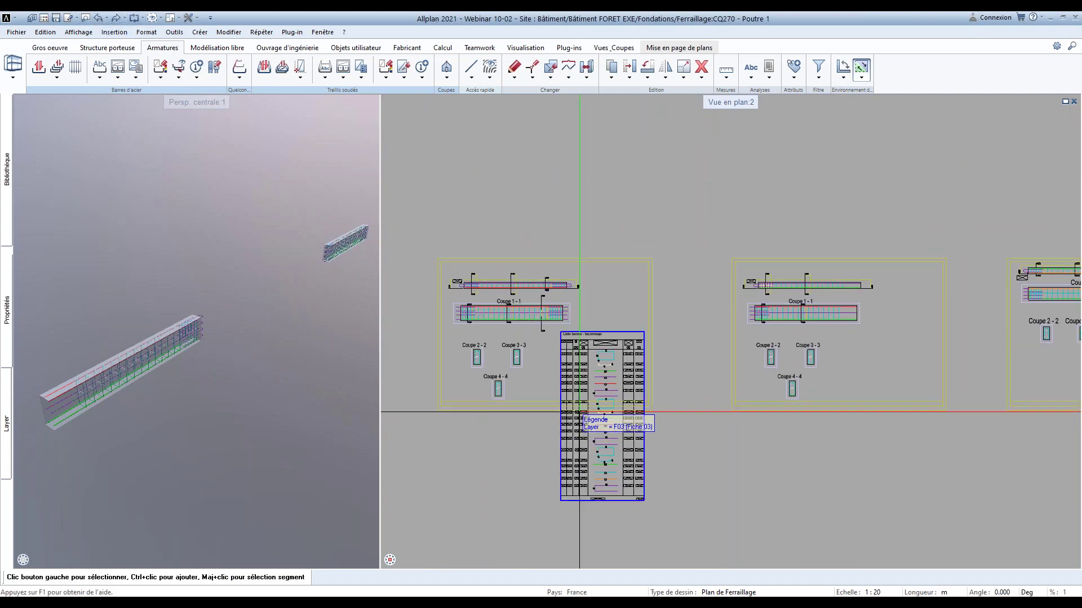
Give the first beam sheet's bar legend a user-defined layer filter that includes F01 and excludes F02 to F05
left_click(612, 357)
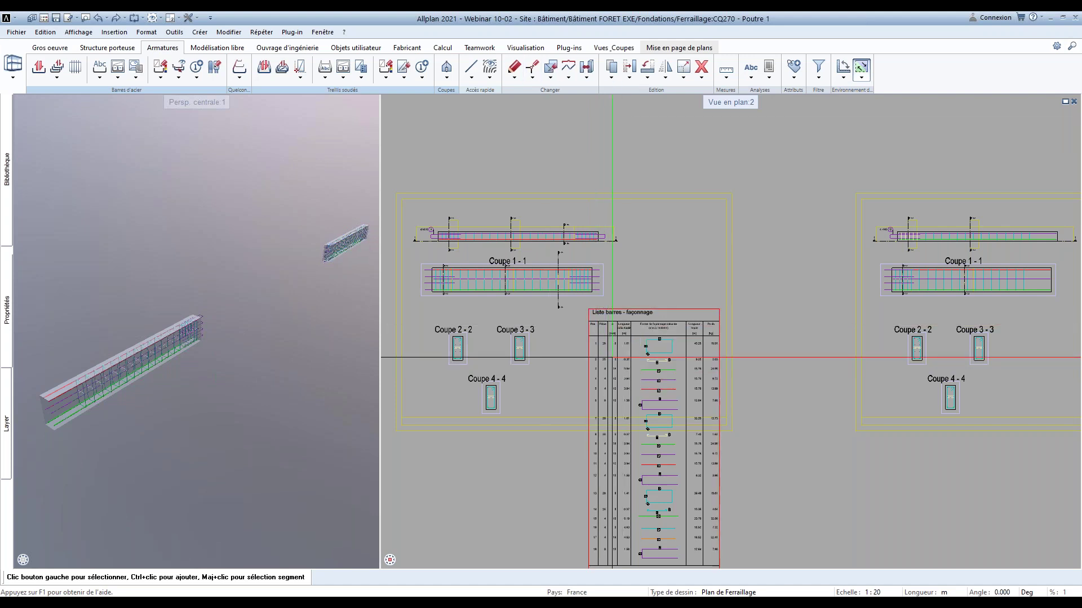
left_click(7, 424)
left_click(7, 265)
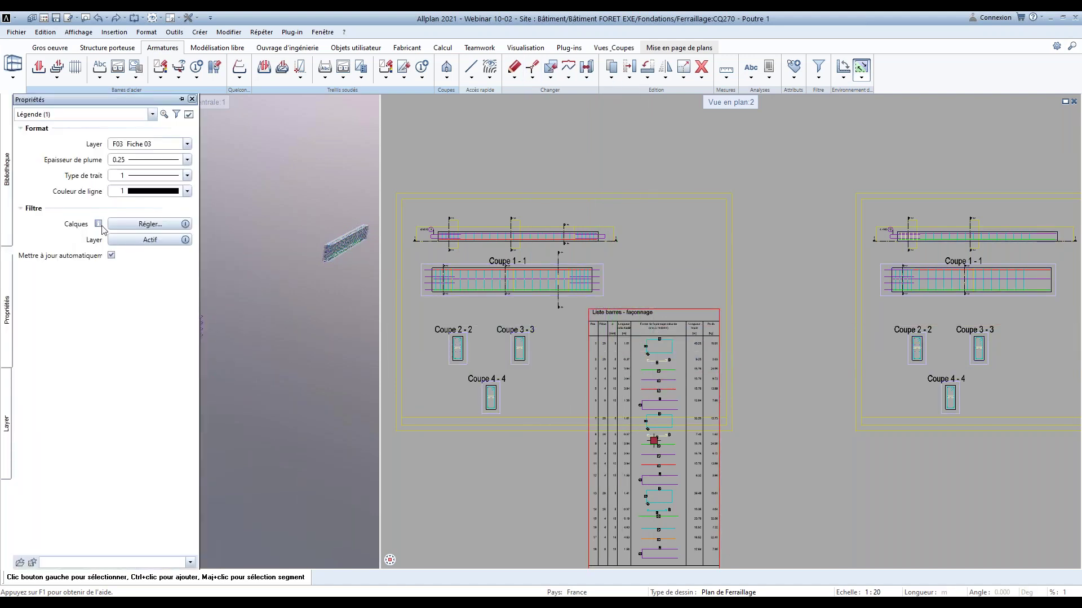
left_click(136, 240)
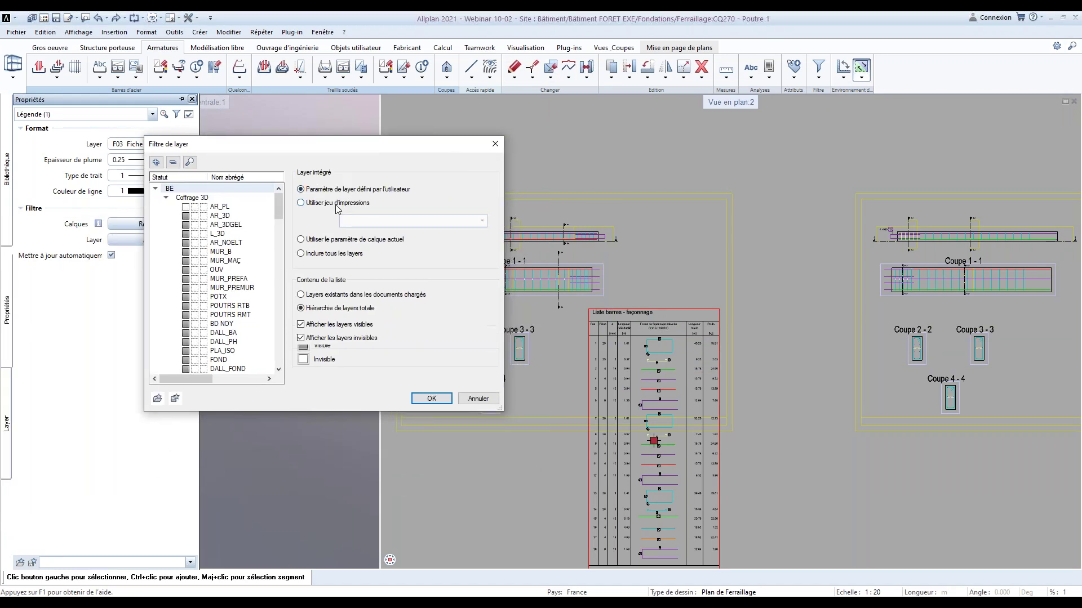
scroll(224, 295, "down", 12)
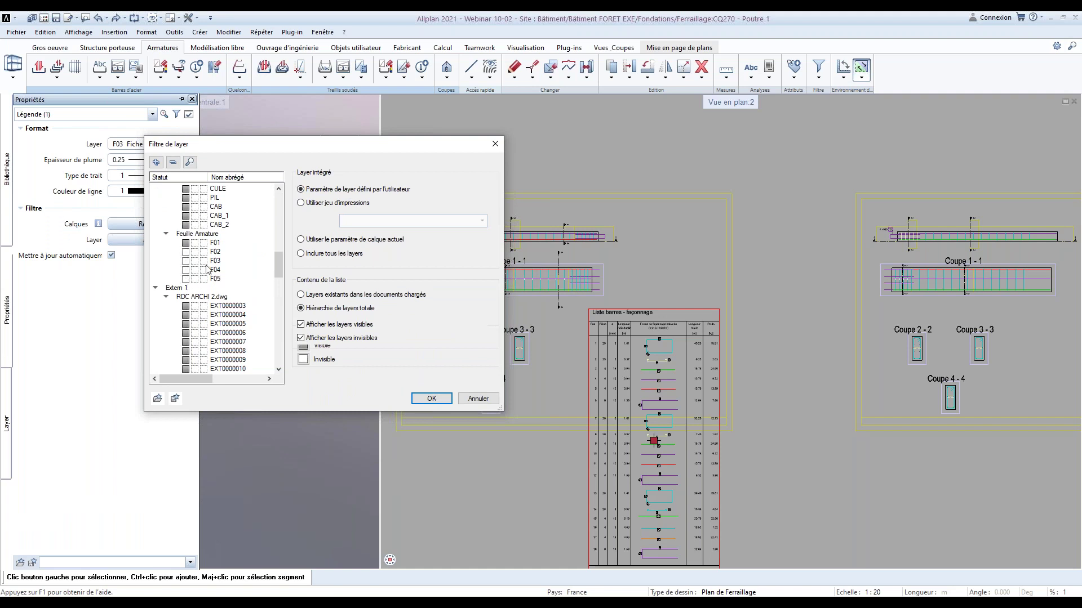
left_click(431, 398)
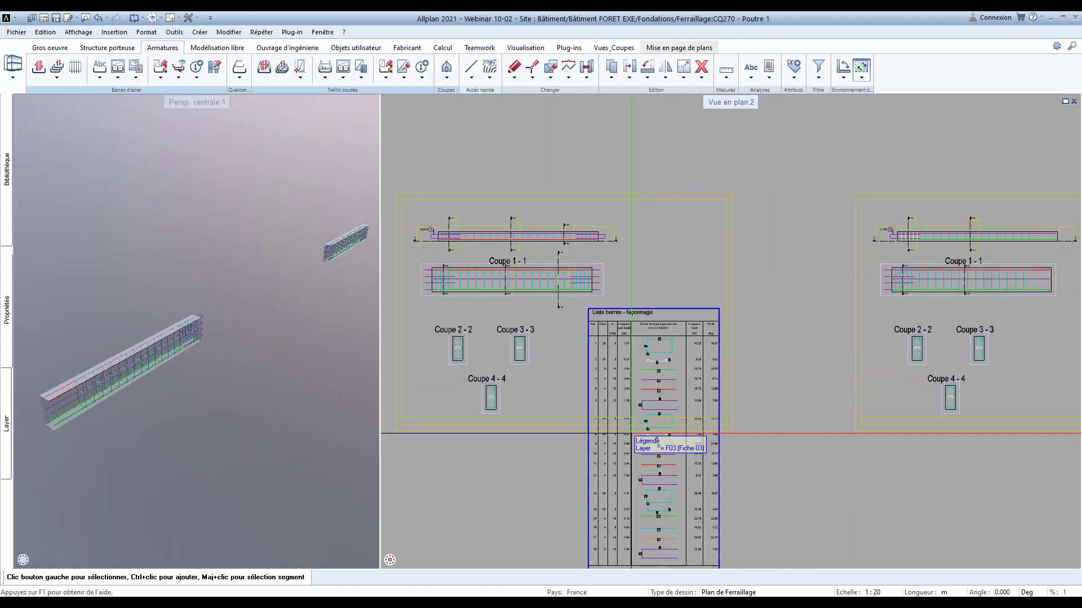
Modify the format properties of the first beam sheet's elements, assigning them to layer F01
left_click(533, 79)
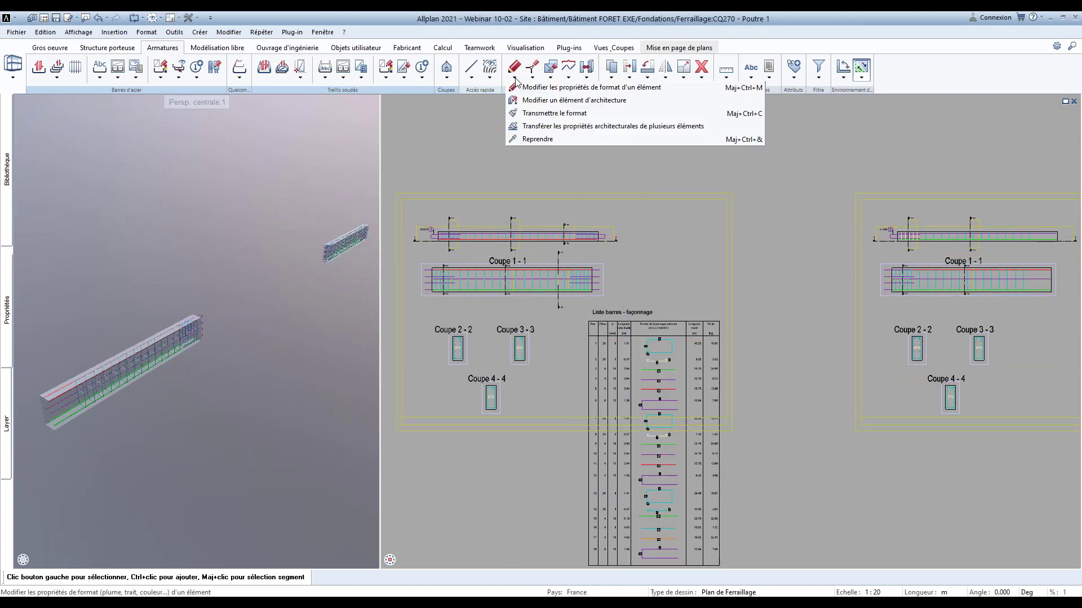
left_click(552, 89)
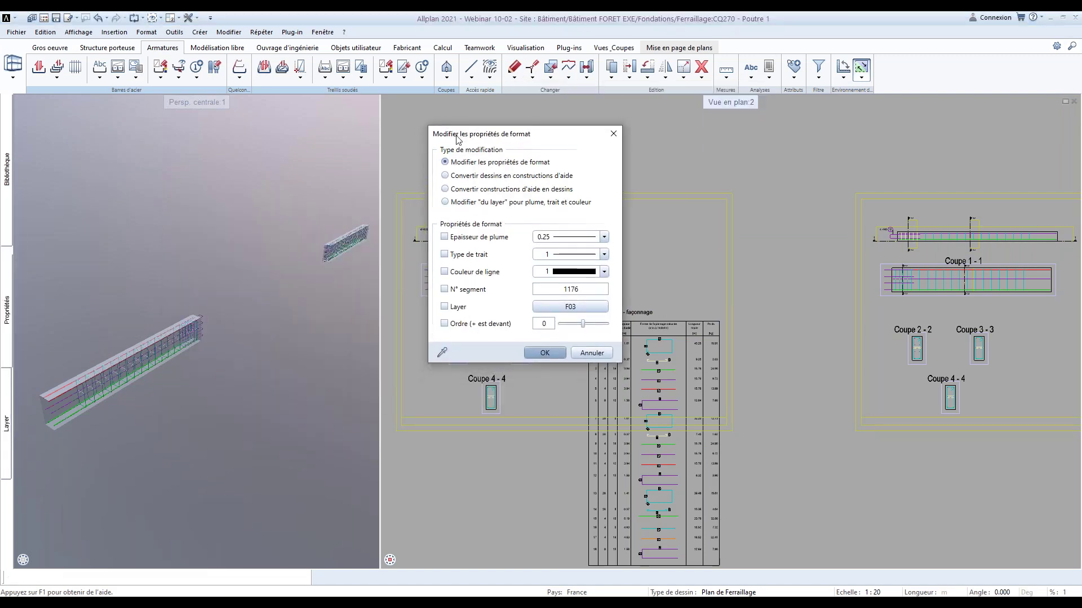
key("Return")
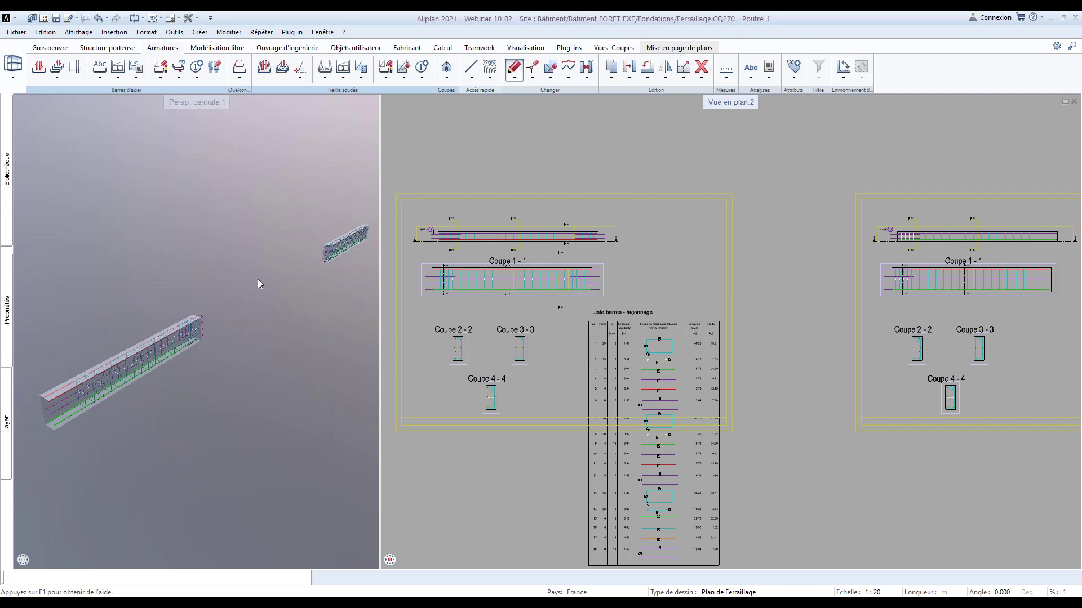
scroll(426, 361, "down", 5)
scroll(426, 361, "up", 10)
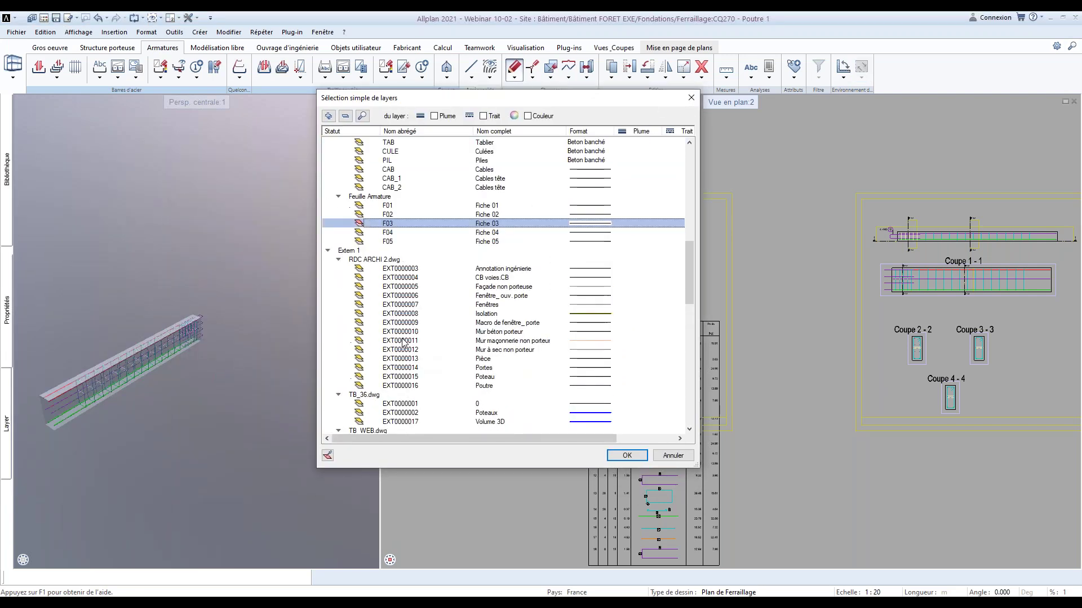
left_click(626, 456)
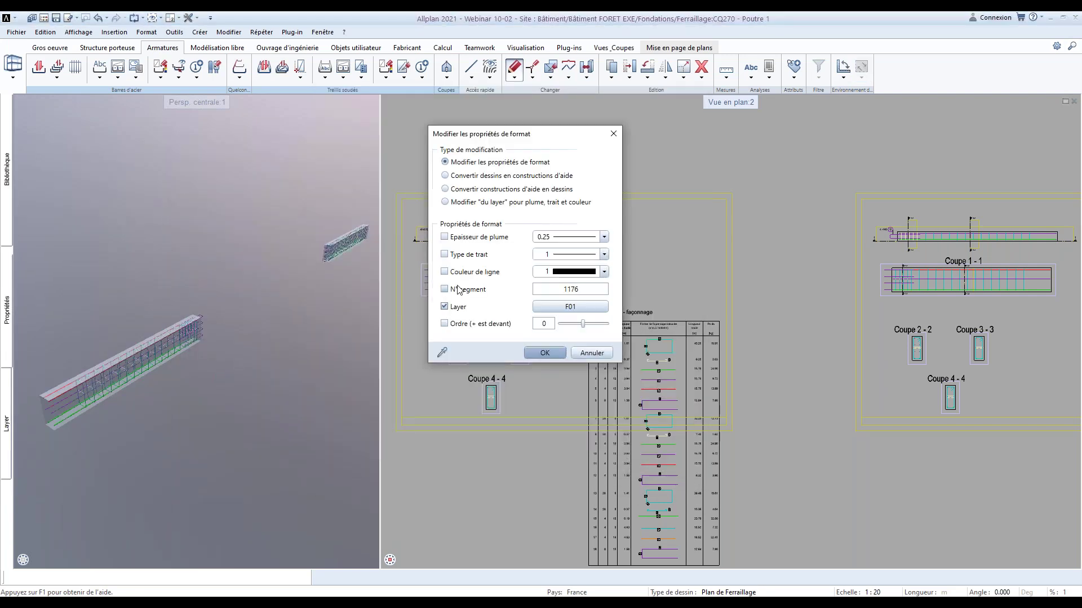
left_click(544, 352)
scroll(536, 310, "down", 3)
left_click_drag(398, 218, 577, 380)
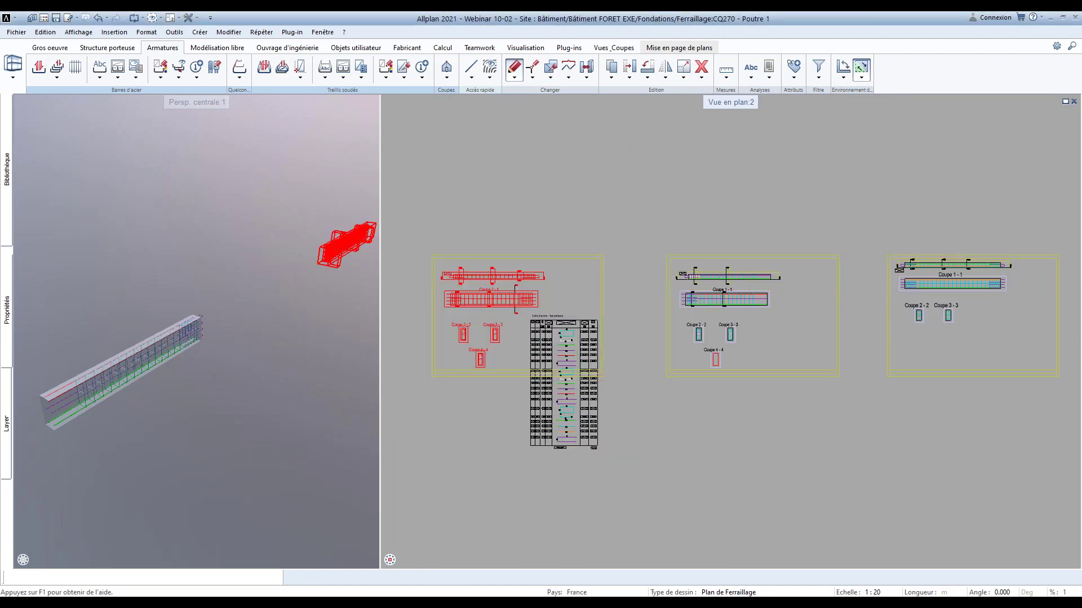
key("Escape")
Delete the existing bar legend from the first beam sheet
right_click(562, 338)
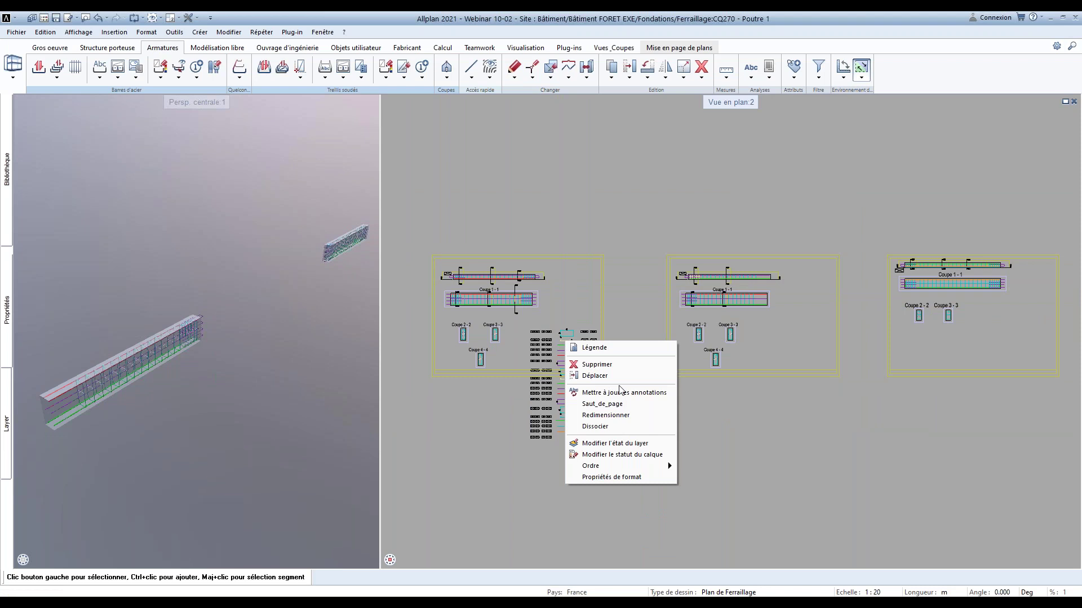
left_click(597, 375)
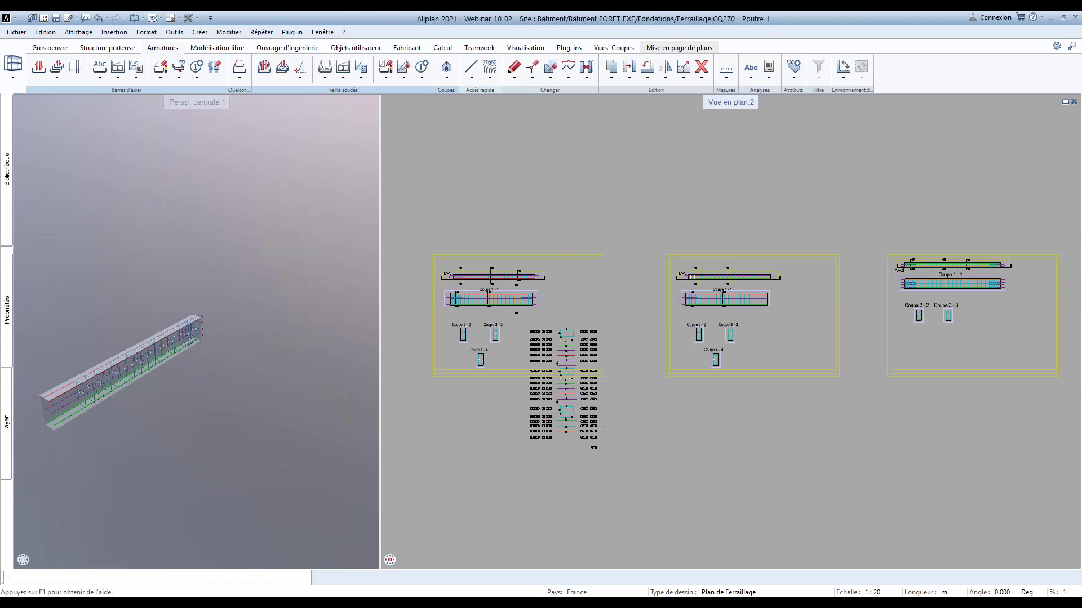
left_click(615, 416)
scroll(503, 307, "up", 3)
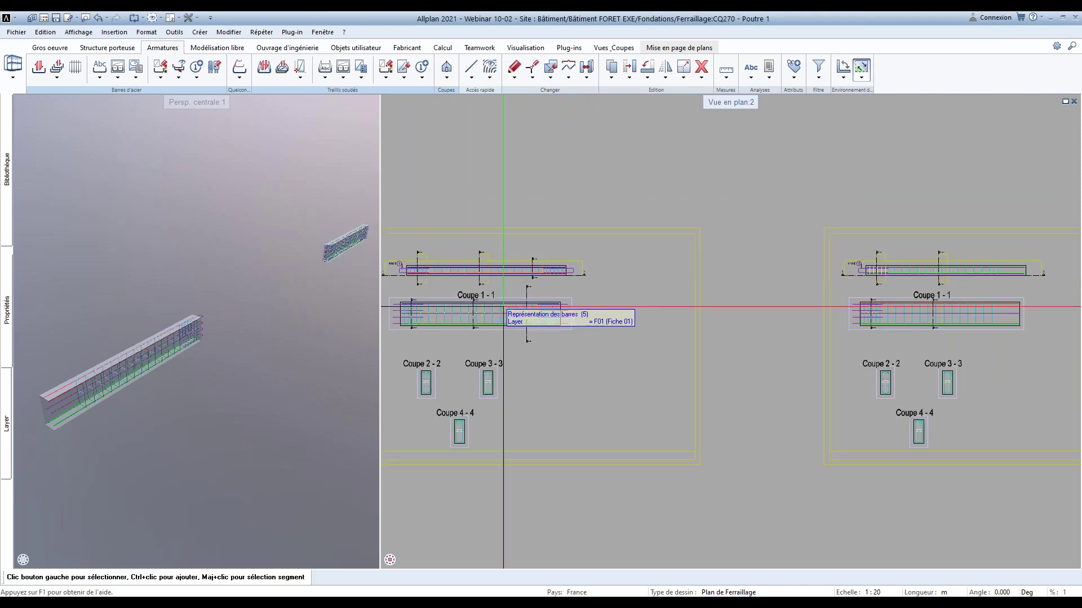
Place an associative 40 Liste barres - façonnage legend on the first sheet's lower right, with a user-defined layer filter including F01 and excluding F02 to F05
left_click(136, 78)
left_click(148, 100)
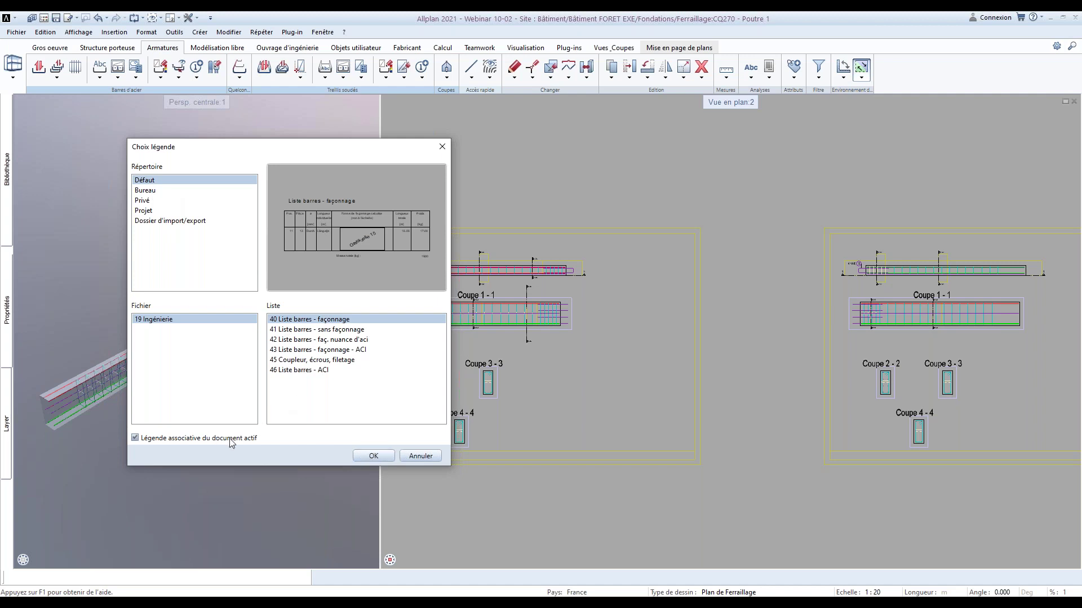
left_click(377, 455)
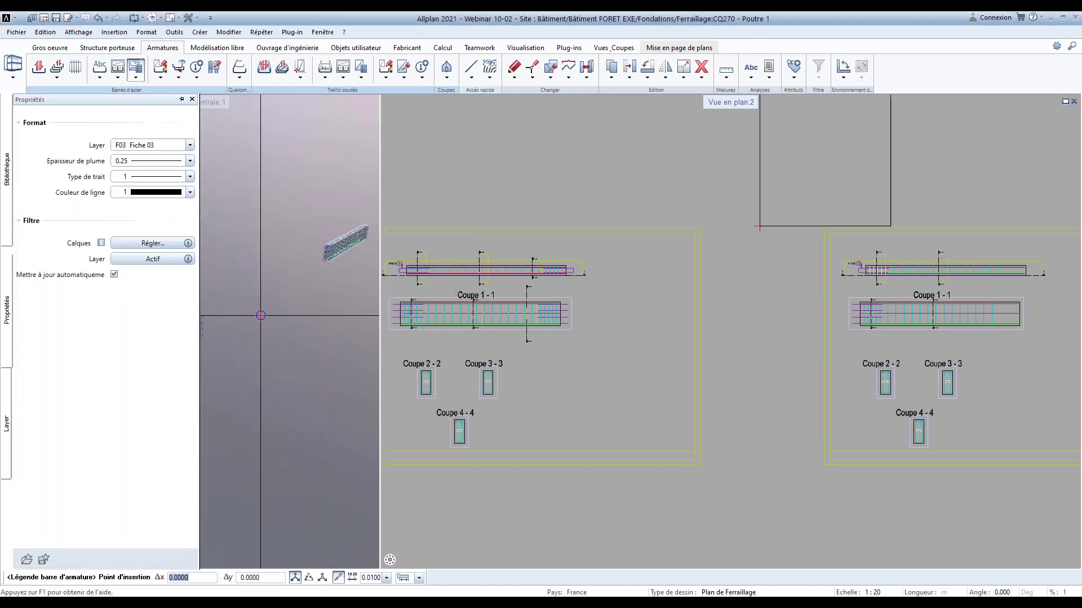
left_click(177, 261)
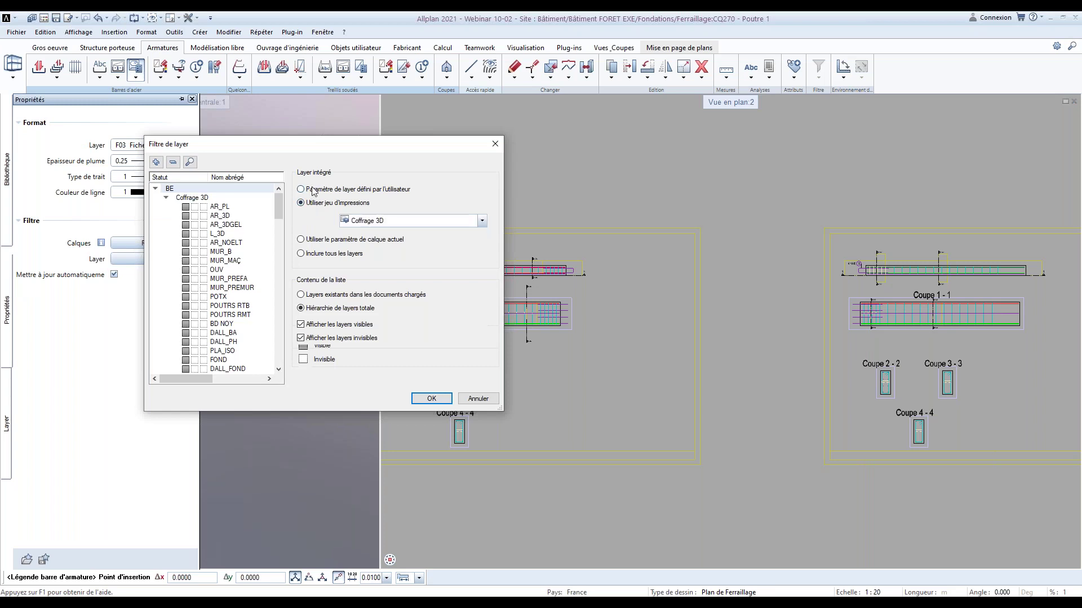
scroll(185, 280, "down", 10)
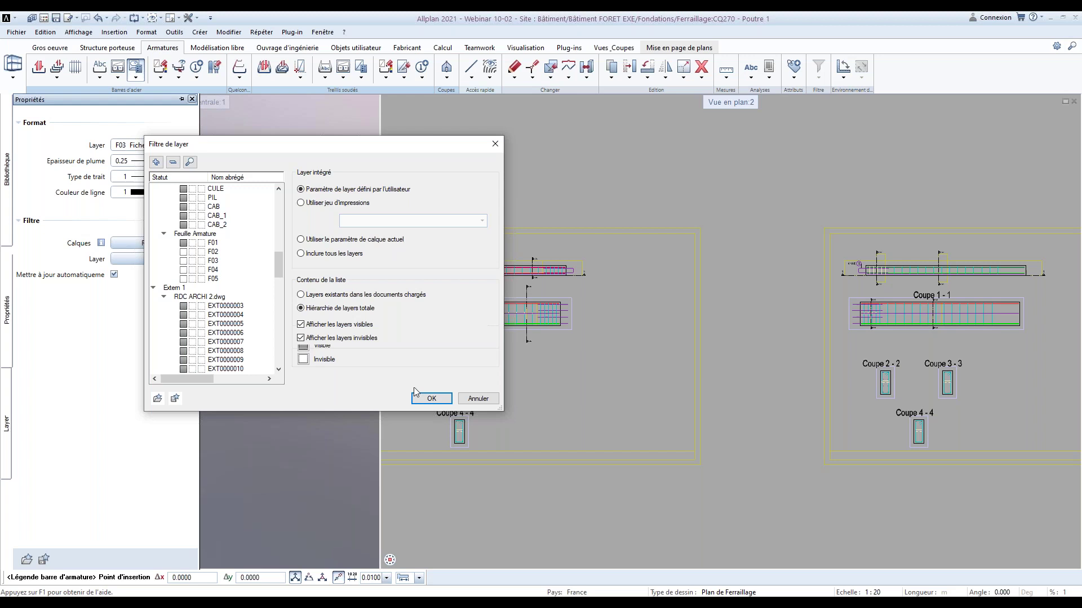
left_click(431, 398)
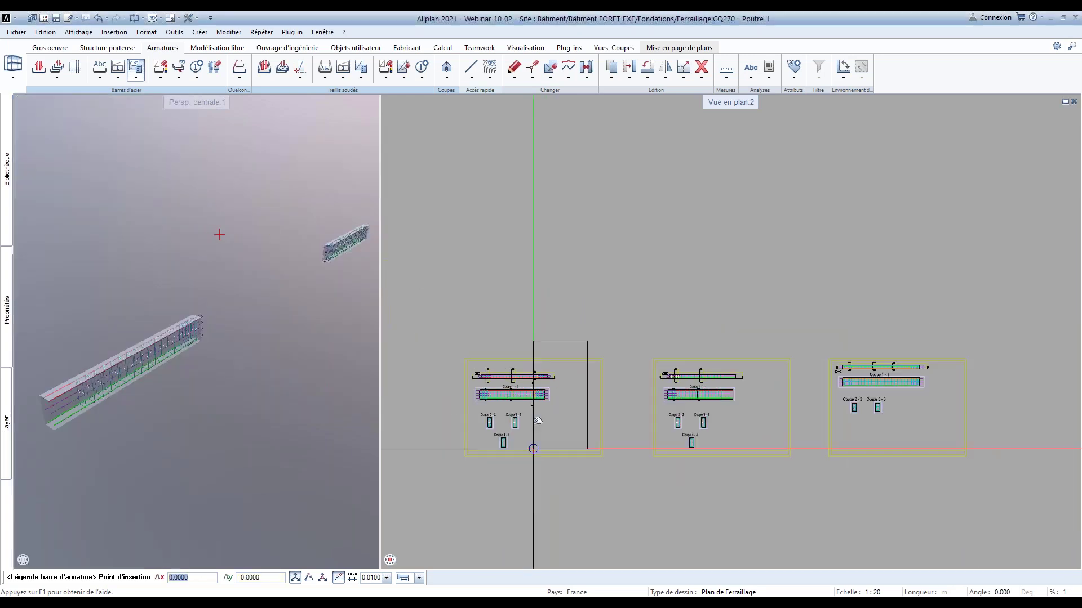
left_click(537, 455)
scroll(585, 386, "up", 3)
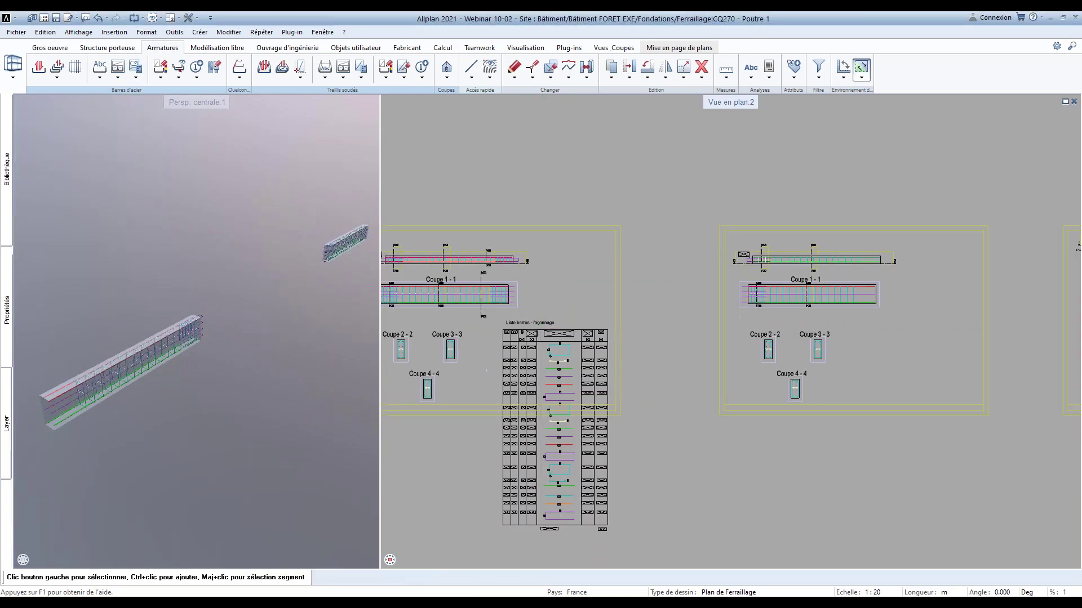
Modify the format properties of the third beam sheet's elements, assigning them to layer F03
left_click(514, 69)
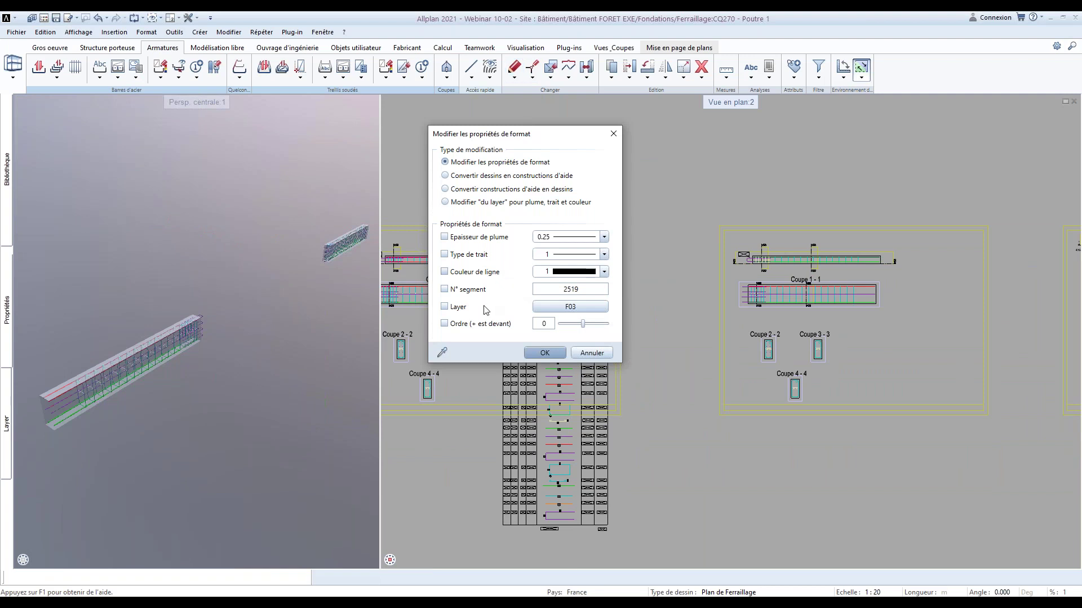
left_click(545, 352)
scroll(778, 362, "down", 3)
middle_click_drag(777, 362, 640, 302)
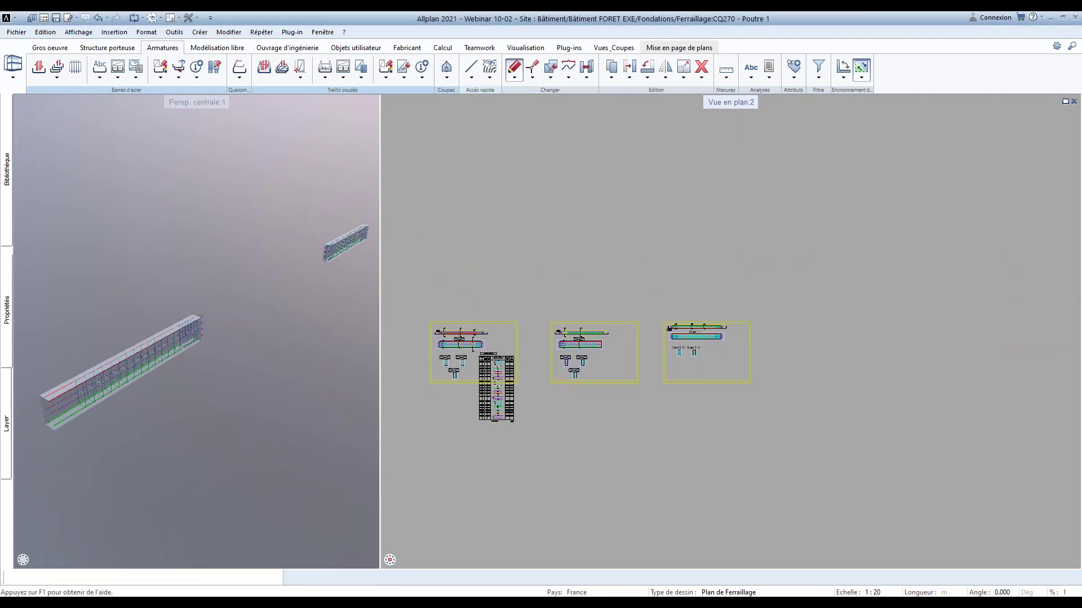
Assign the second beam sheet's elements to their own Feuille Armature layer through the format properties
left_click(514, 78)
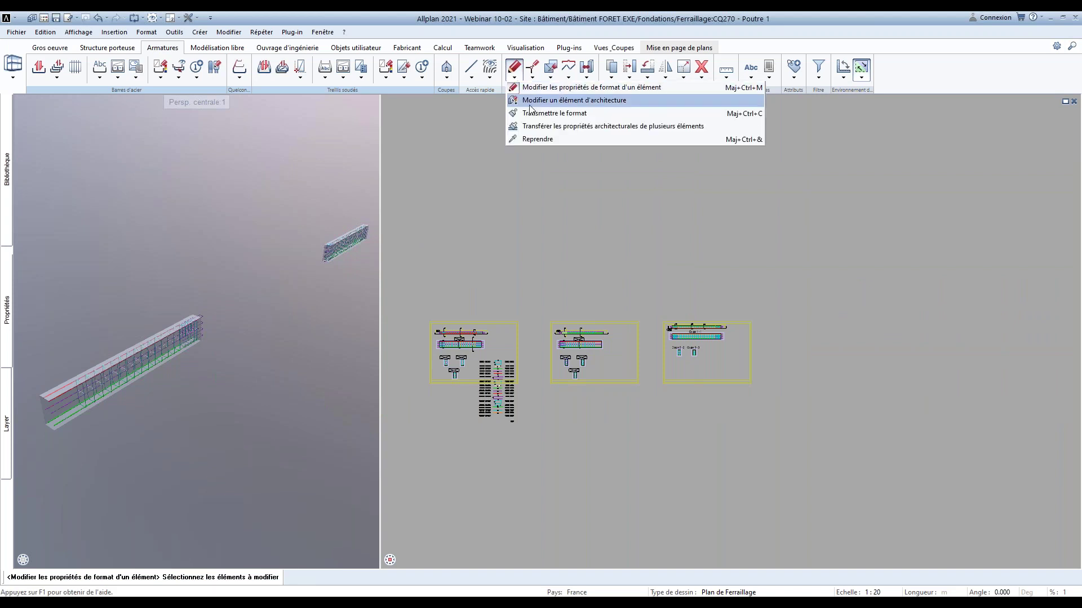
left_click(533, 86)
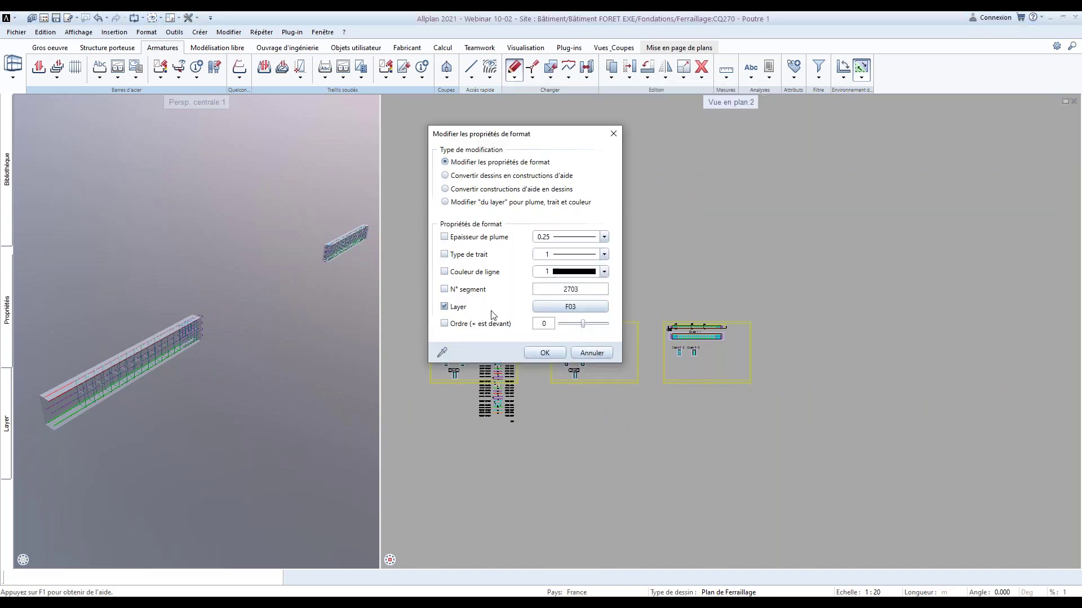
left_click(563, 310)
scroll(393, 154, "up", 1)
left_click(392, 160)
left_click(624, 455)
left_click(543, 353)
left_click_drag(537, 307, 689, 430)
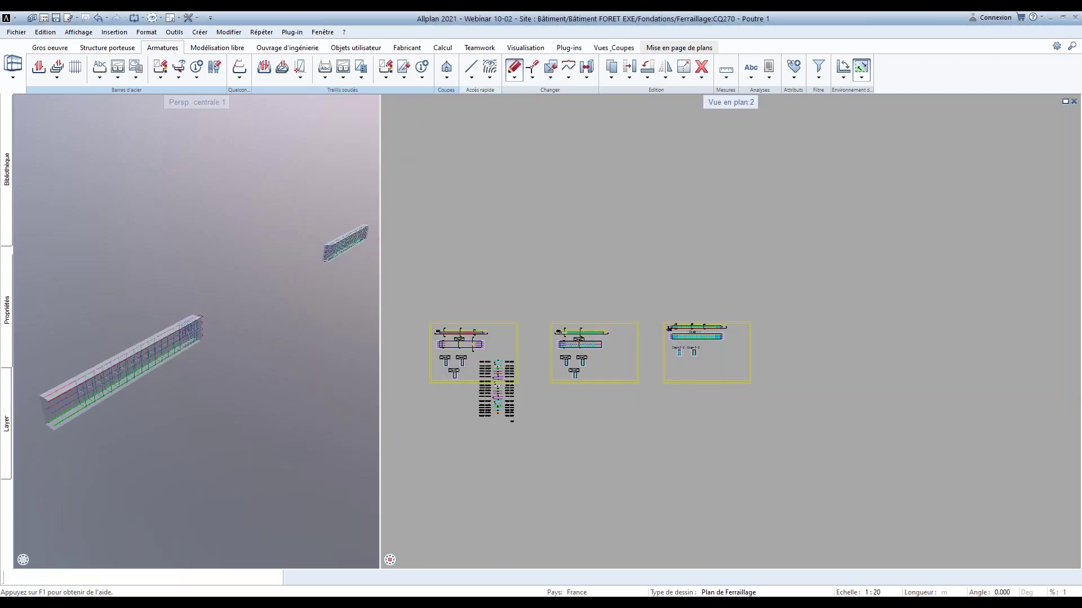
Refresh the bar legend on the first beam sheet
right_click(524, 421)
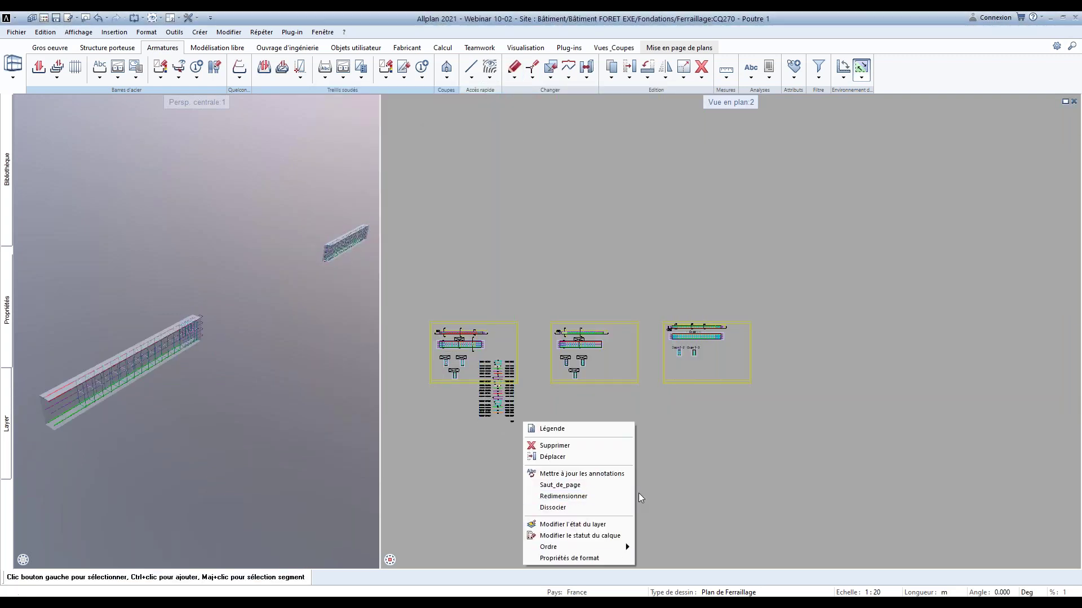
left_click(558, 454)
scroll(471, 361, "up", 5)
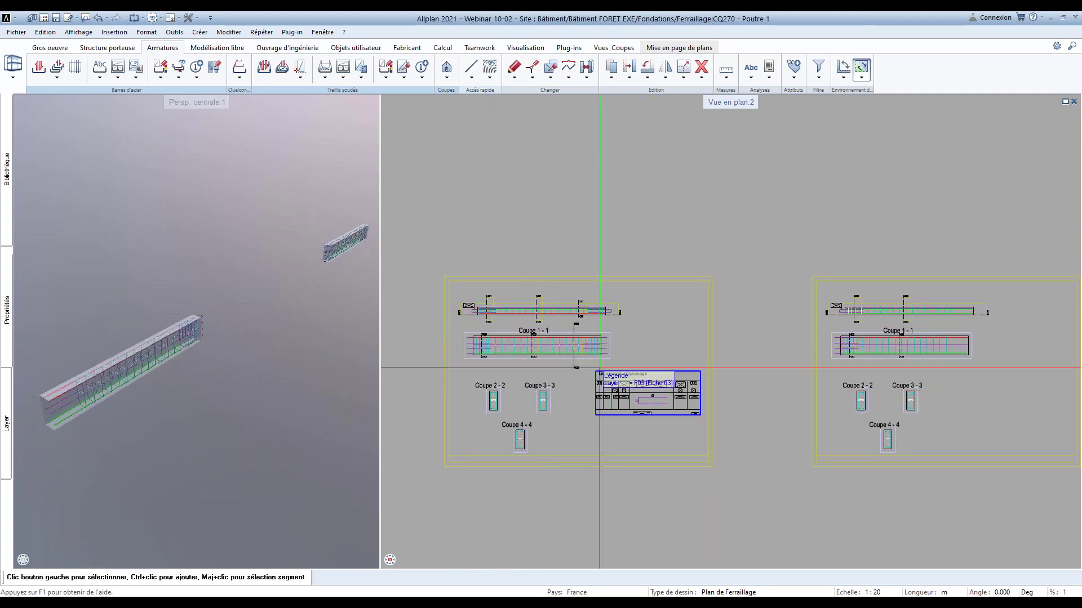
Start an associative 40 Liste barres - façonnage bar legend for the second beam sheet
middle_click_drag(895, 395, 619, 363)
left_click(136, 77)
left_click(178, 113)
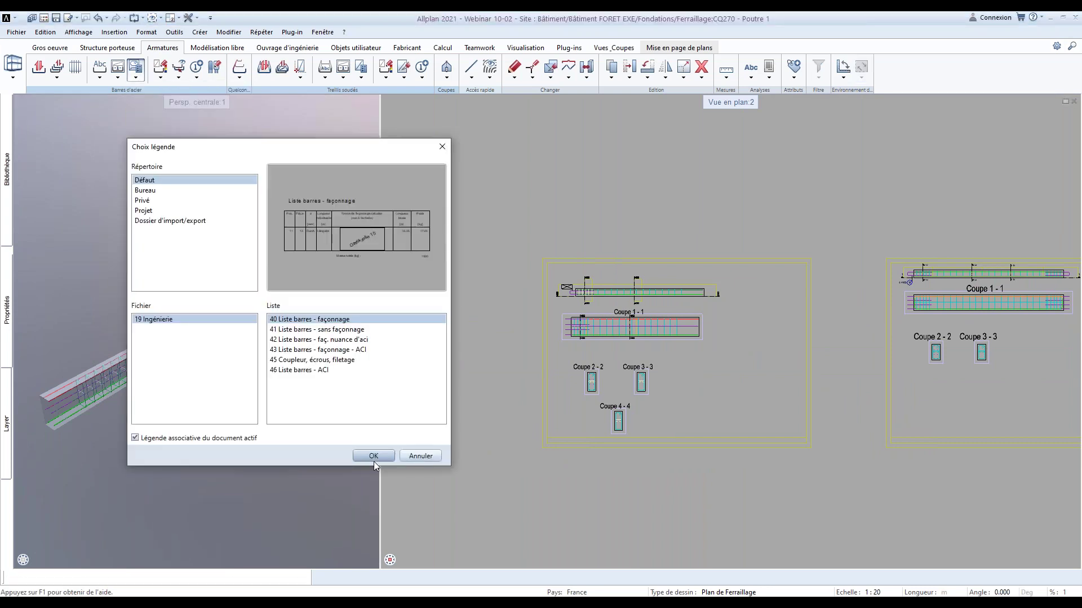
left_click(373, 460)
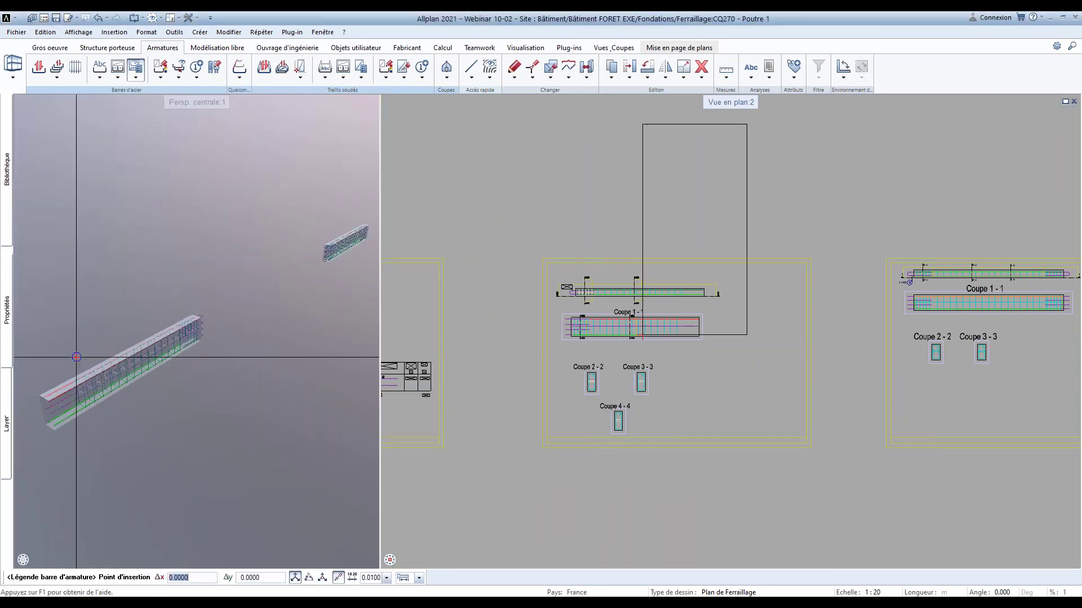
Give the legend a user-defined layer filter including F02 but excluding F01, F03, F04 and F05, and place it in the second sheet's lower right
mouse_move(7, 306)
left_click(135, 257)
scroll(214, 315, "down", 10)
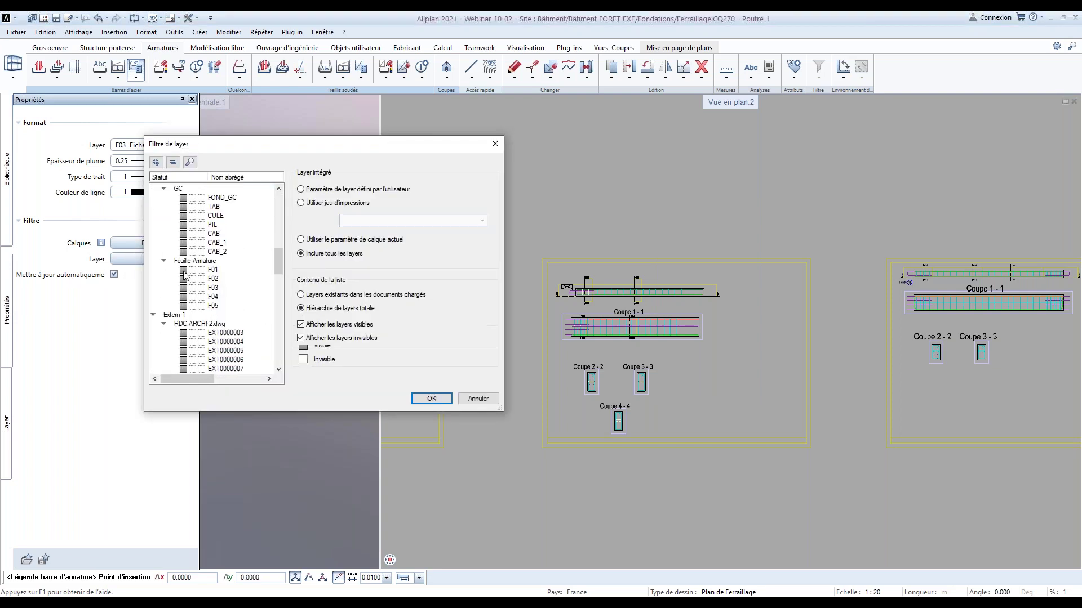
left_click(311, 195)
scroll(199, 307, "down", 6)
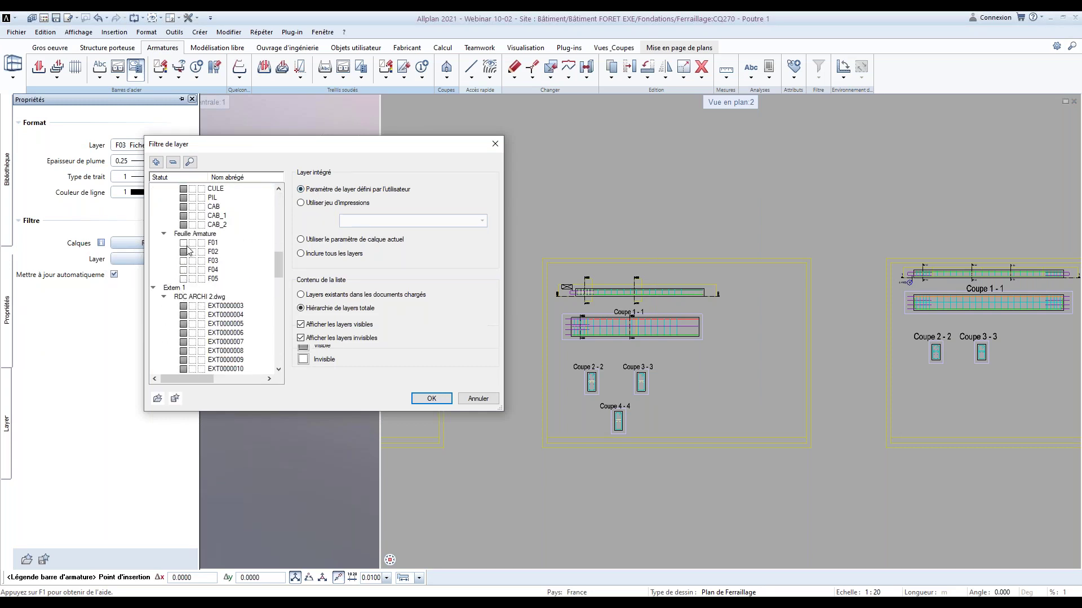
left_click(430, 399)
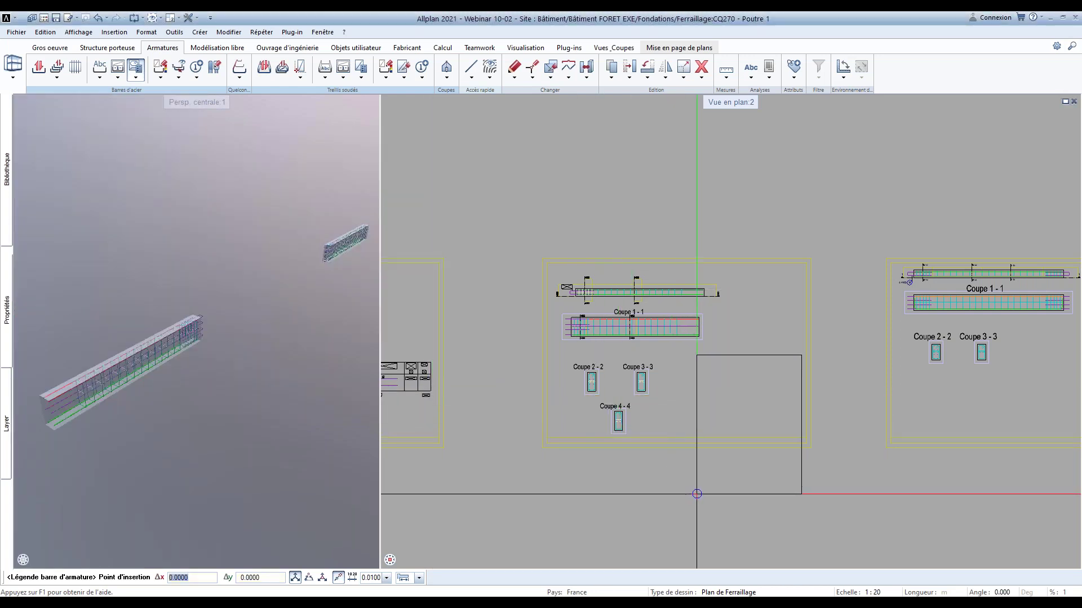
left_click(707, 445)
key("Escape")
Start another associative 40 Liste barres - façonnage bar legend for the third beam sheet
scroll(815, 413, "up", 3)
scroll(887, 411, "down", 2)
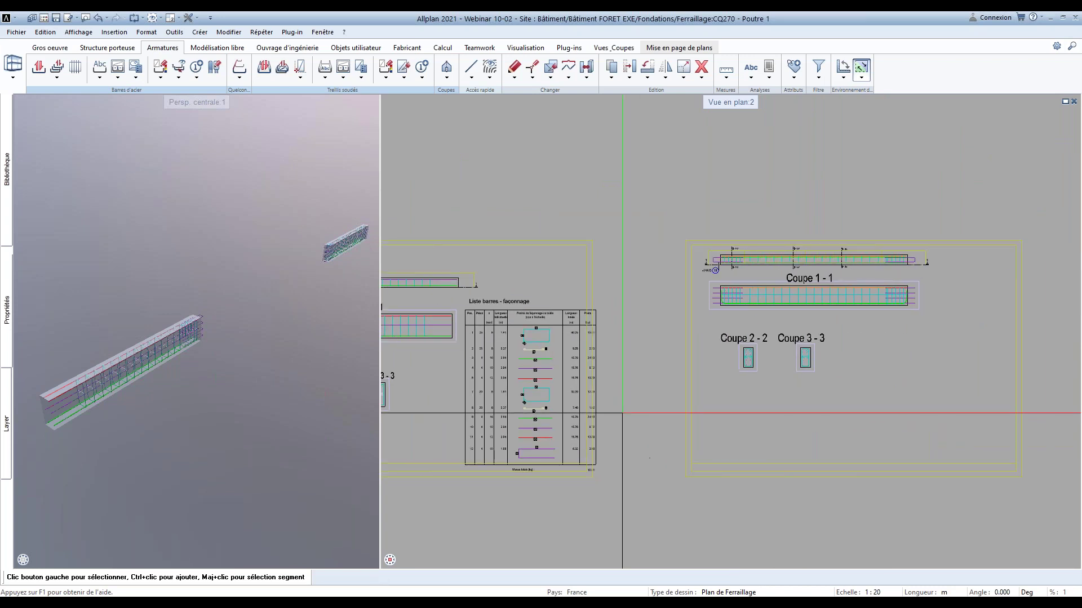
mouse_move(11, 315)
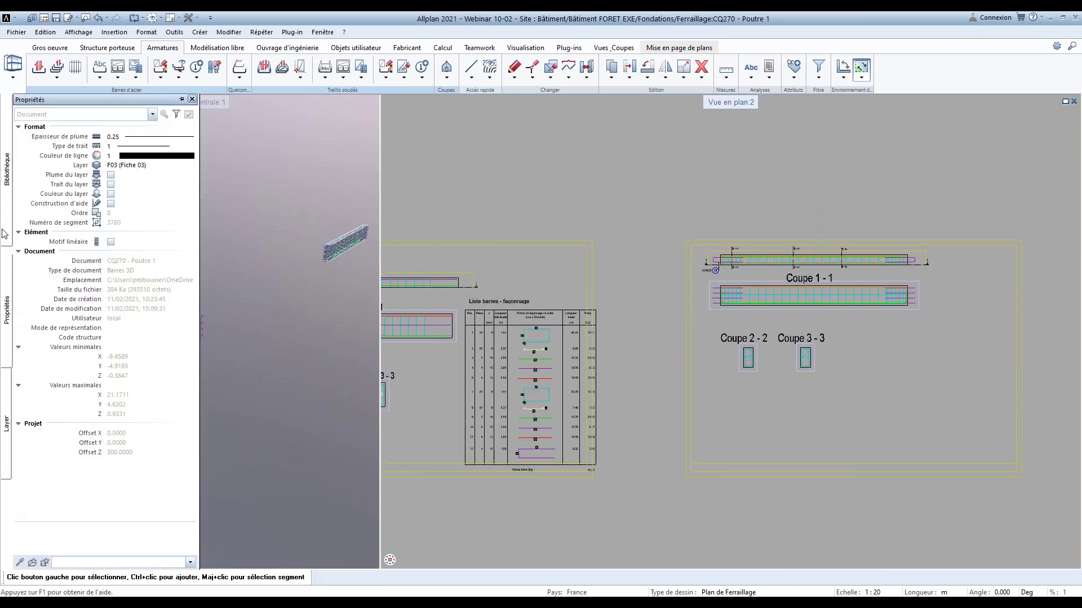
mouse_move(5, 233)
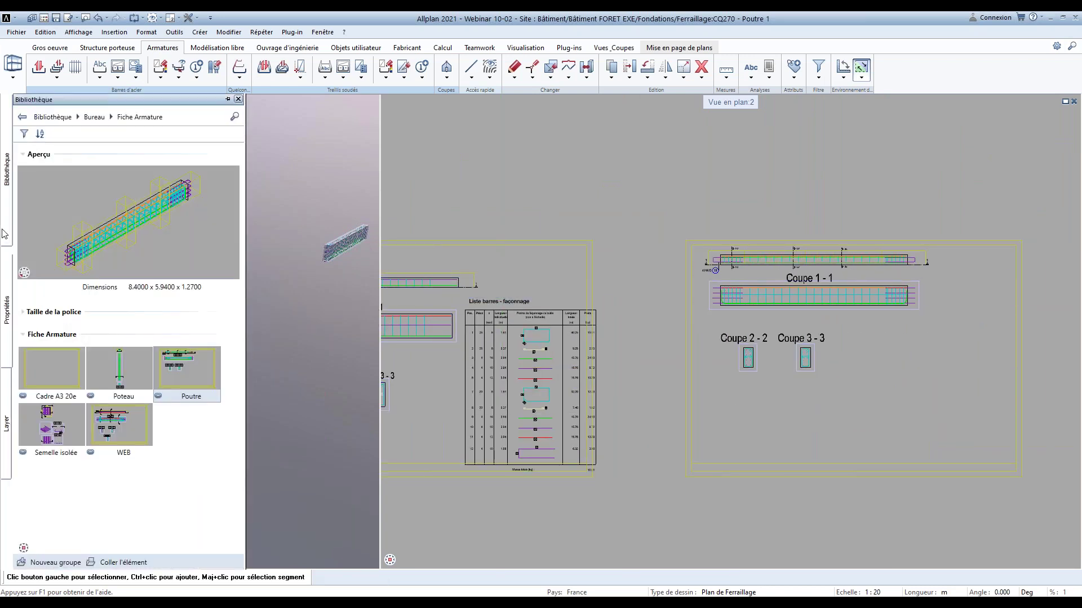
left_click(138, 83)
left_click(160, 100)
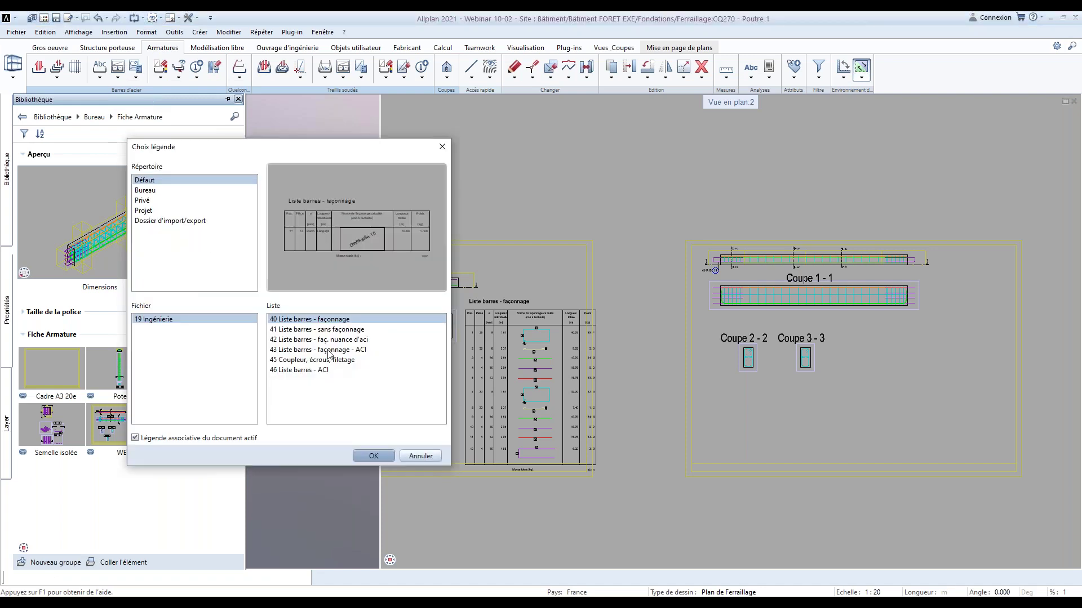
left_click(387, 458)
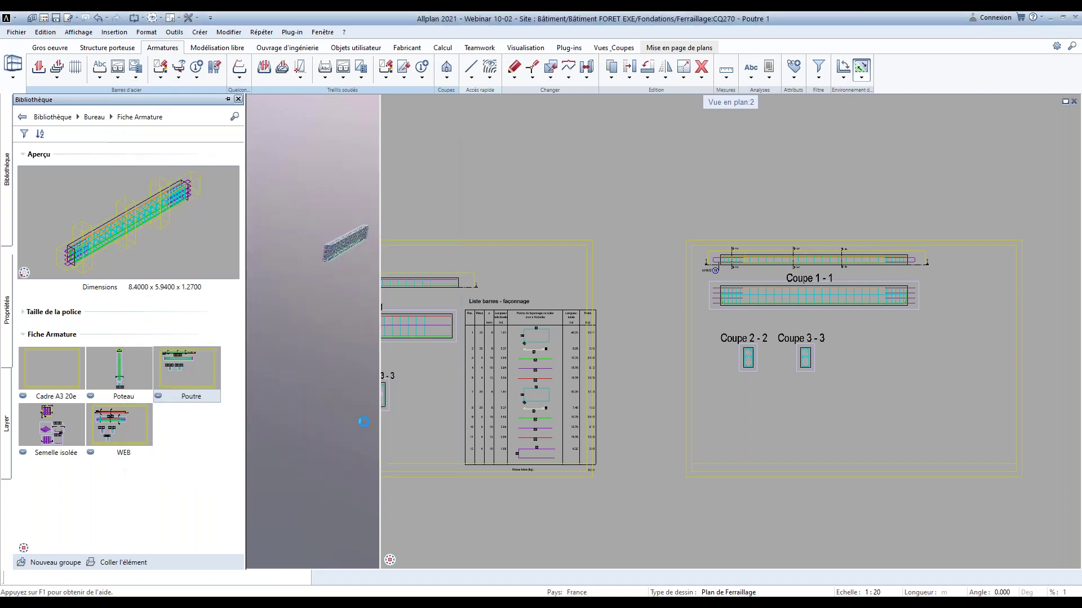
Restrict the legend to Feuille Armature layer F03 with a user-defined layer filter and place it in the third sheet's lower right
mouse_move(10, 307)
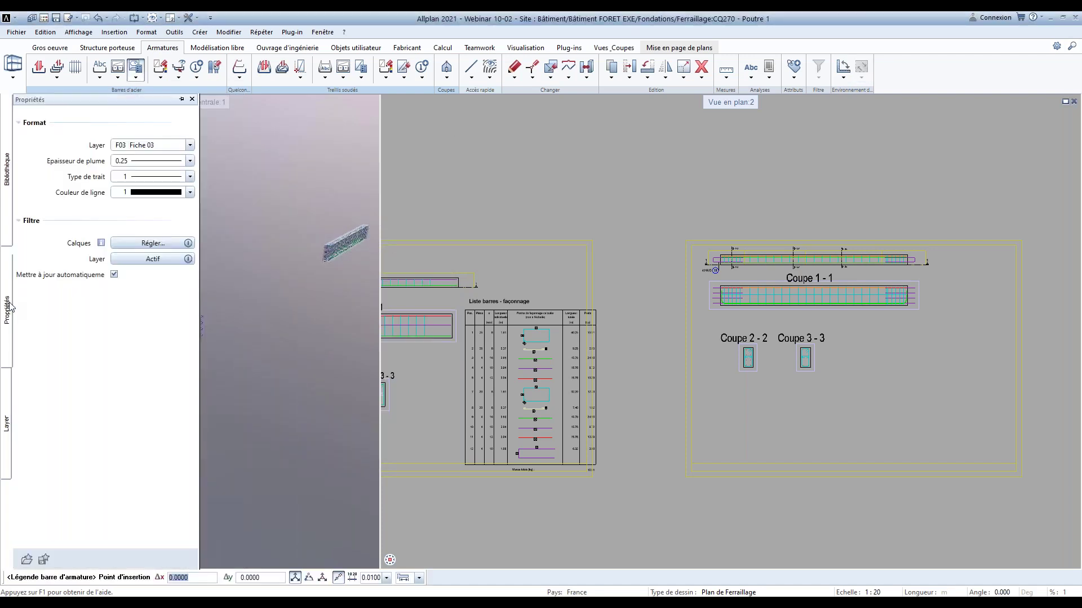
left_click(138, 245)
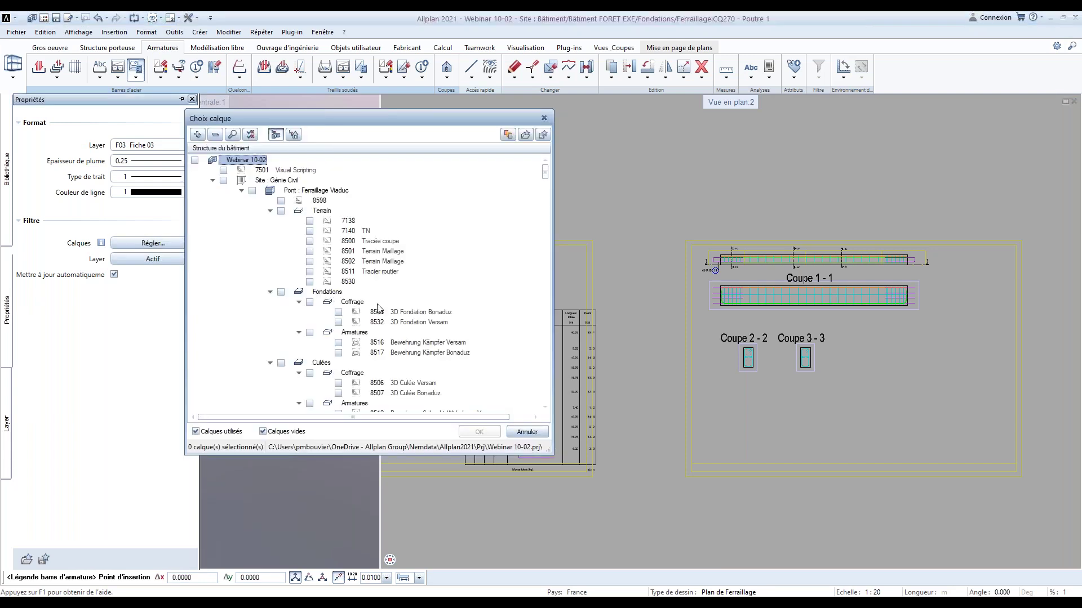
left_click(527, 432)
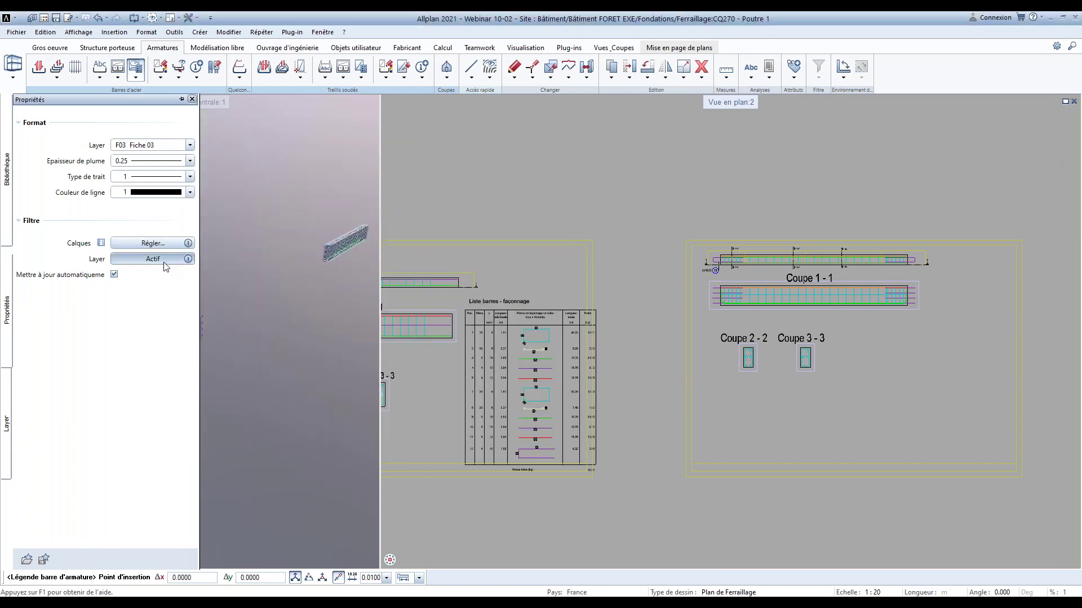
left_click(169, 260)
left_click(317, 189)
scroll(207, 301, "down", 5)
scroll(206, 301, "down", 5)
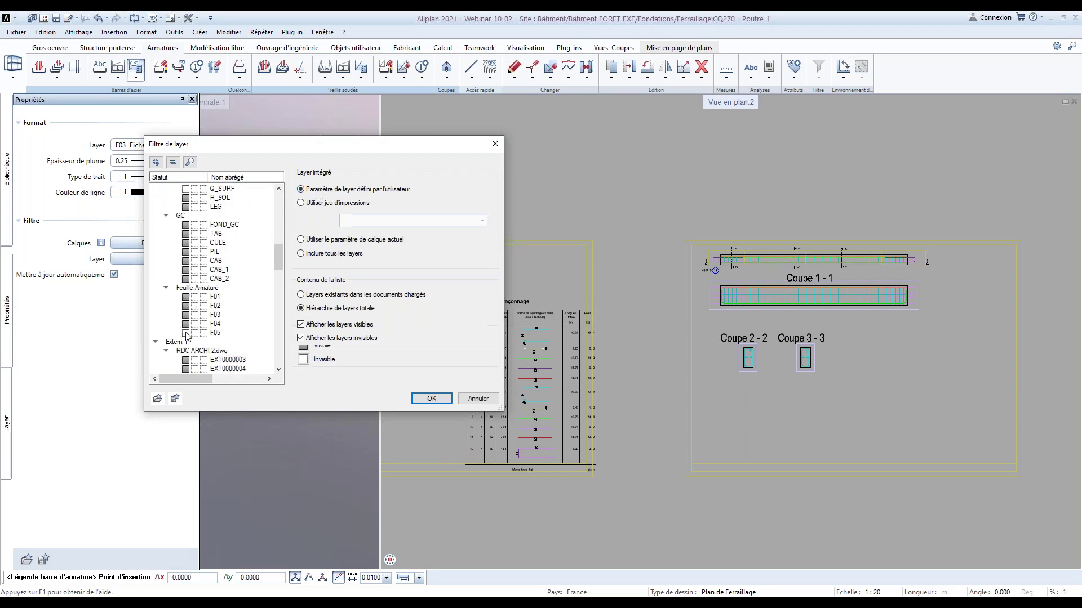
left_click(432, 399)
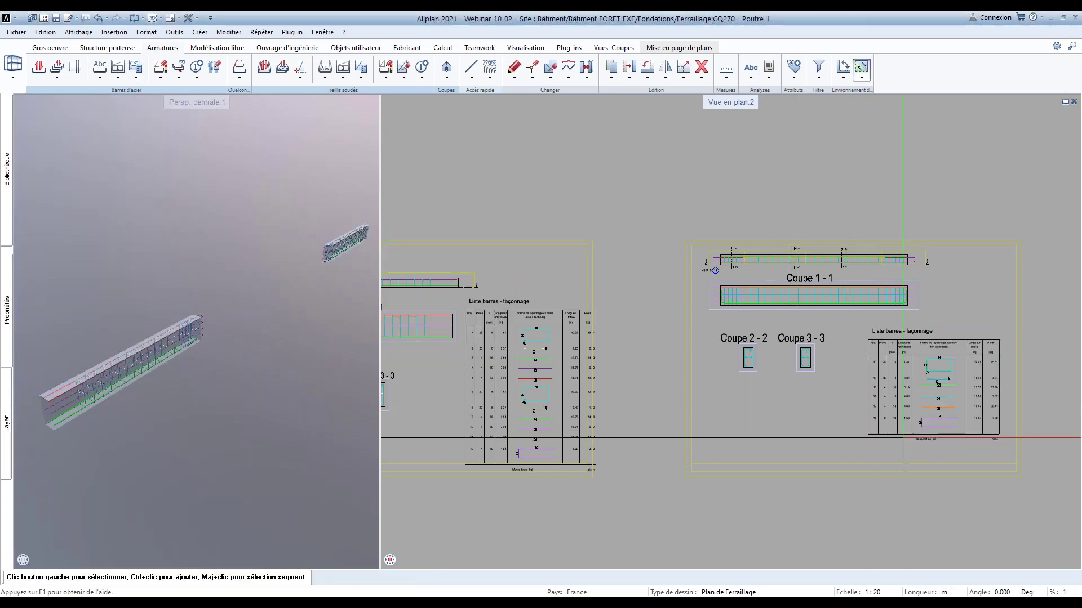
Start a new bar shape on the third beam sheet with layer F03 as the current layer
middle_click_drag(903, 437, 823, 438)
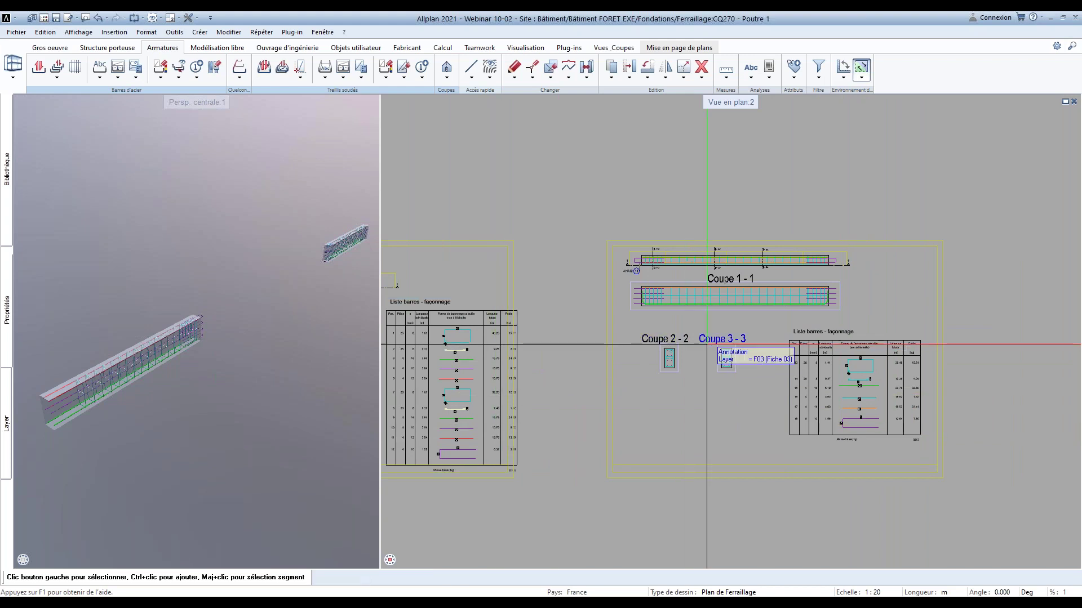
scroll(676, 327, "up", 3)
scroll(676, 345, "up", 1)
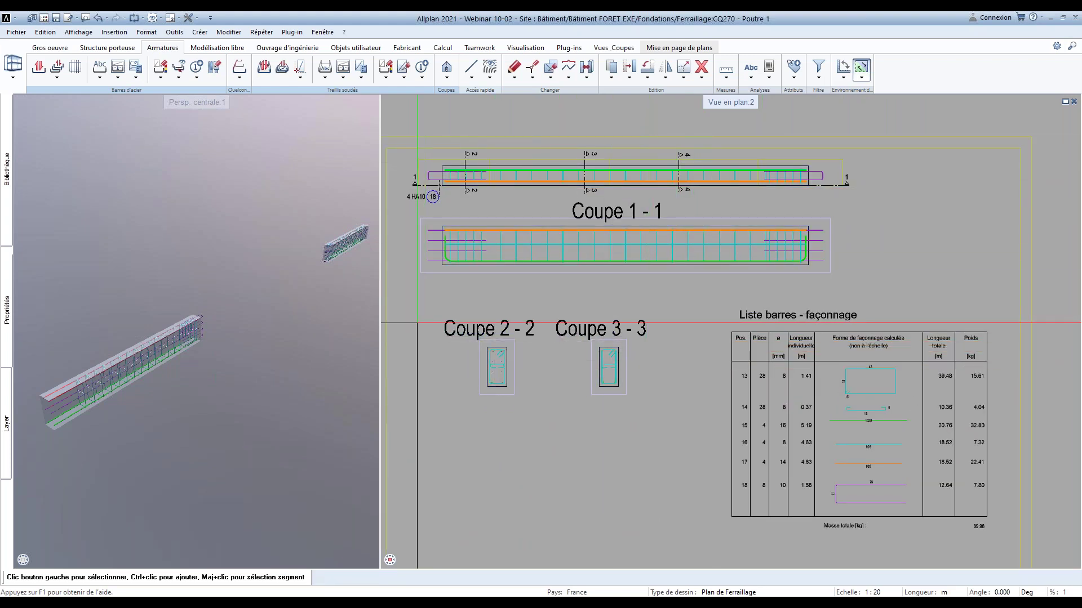
left_click(38, 68)
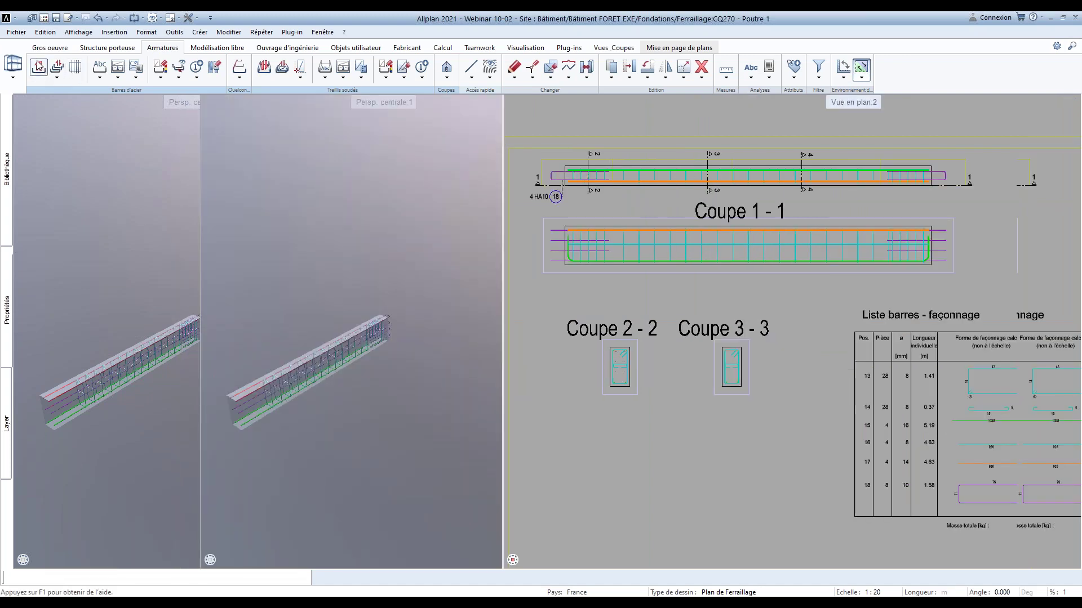
left_click(148, 113)
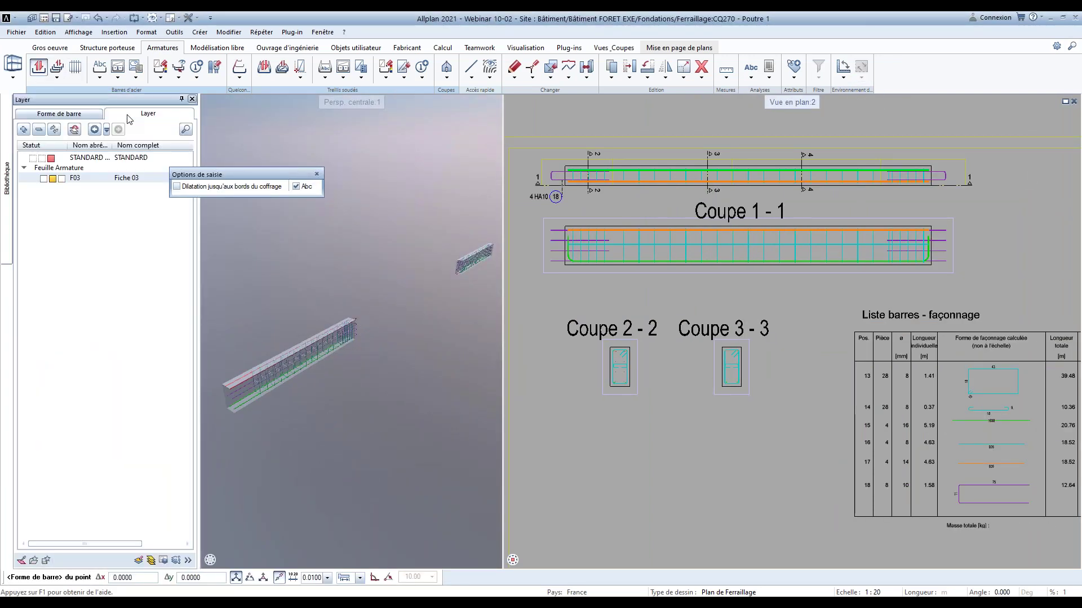
right_click(82, 220)
left_click(122, 266)
Switch the layer list to the full layer hierarchy and back to the reduced list
right_click(122, 267)
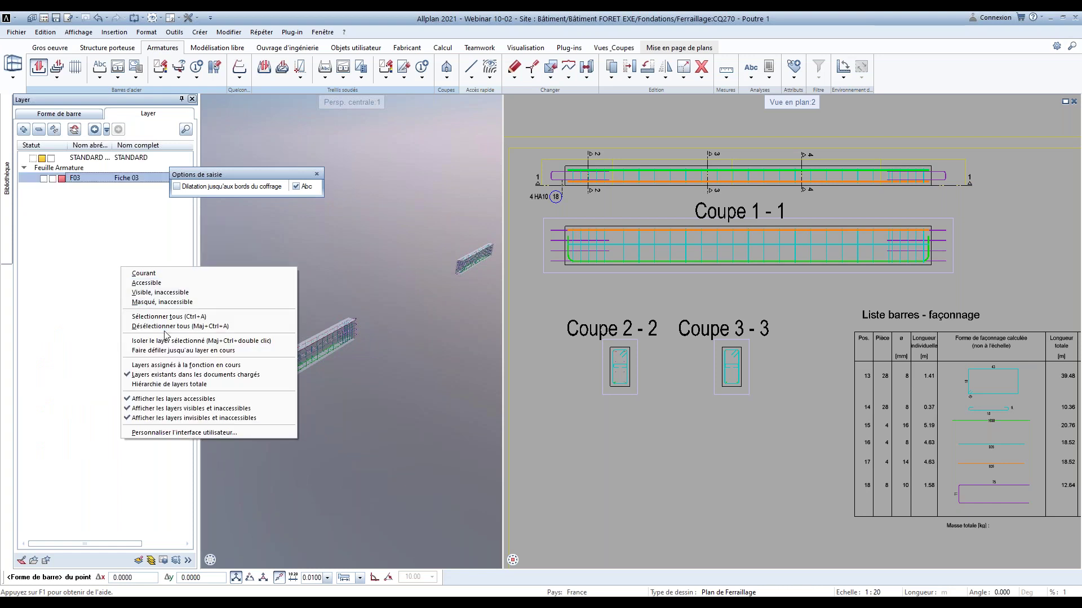
left_click(167, 386)
right_click(144, 321)
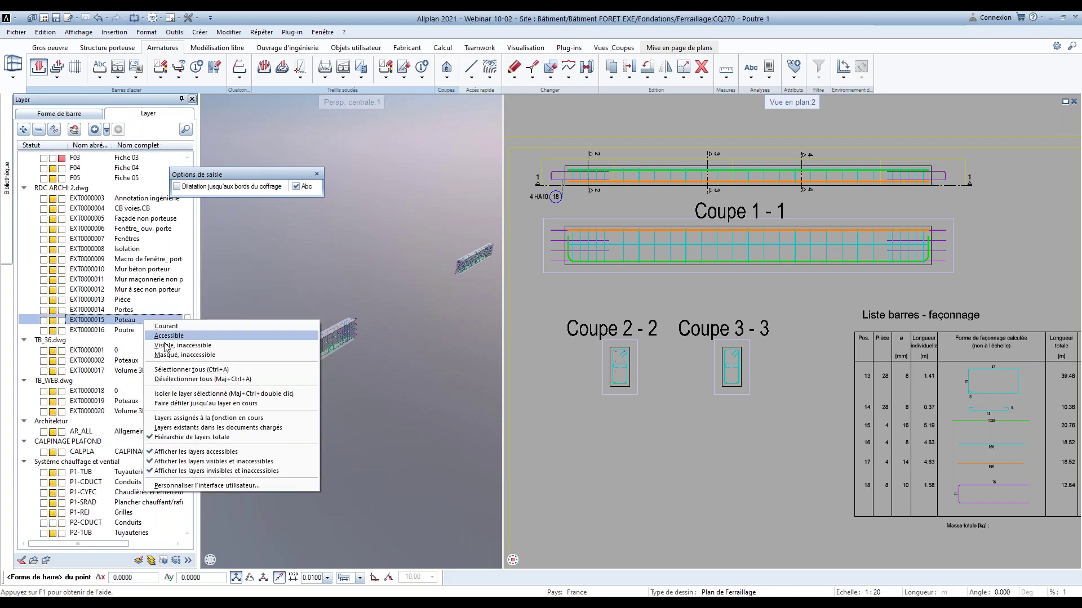
left_click(184, 418)
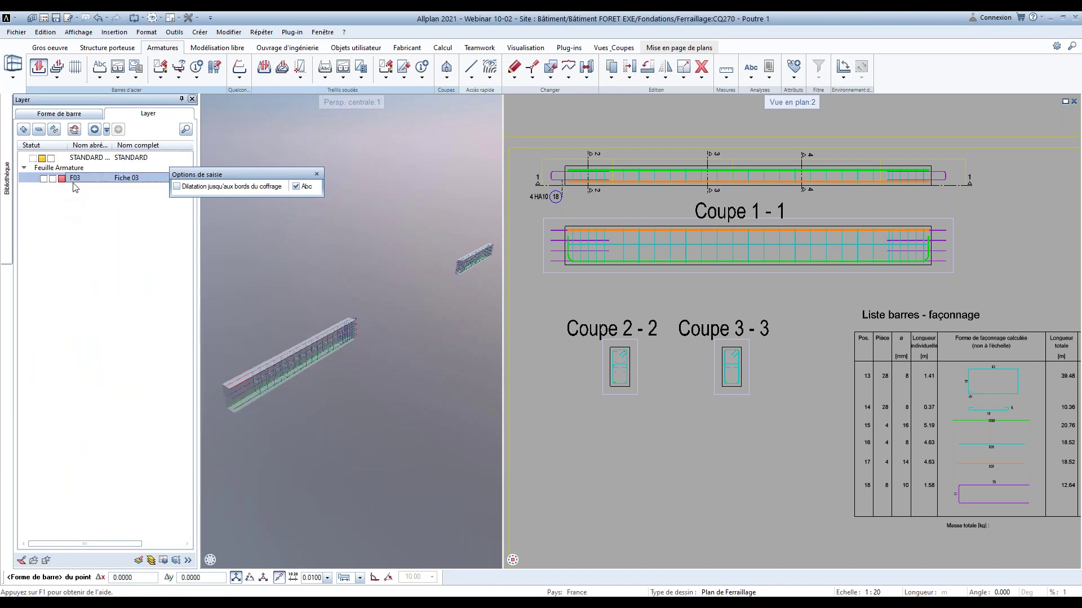
Create a U-shaped bar open on one side inside the third beam's Coupe 1 - 1, between the first and middle section marks
scroll(555, 377, "up", 5)
scroll(556, 376, "up", 2)
scroll(699, 308, "down", 3)
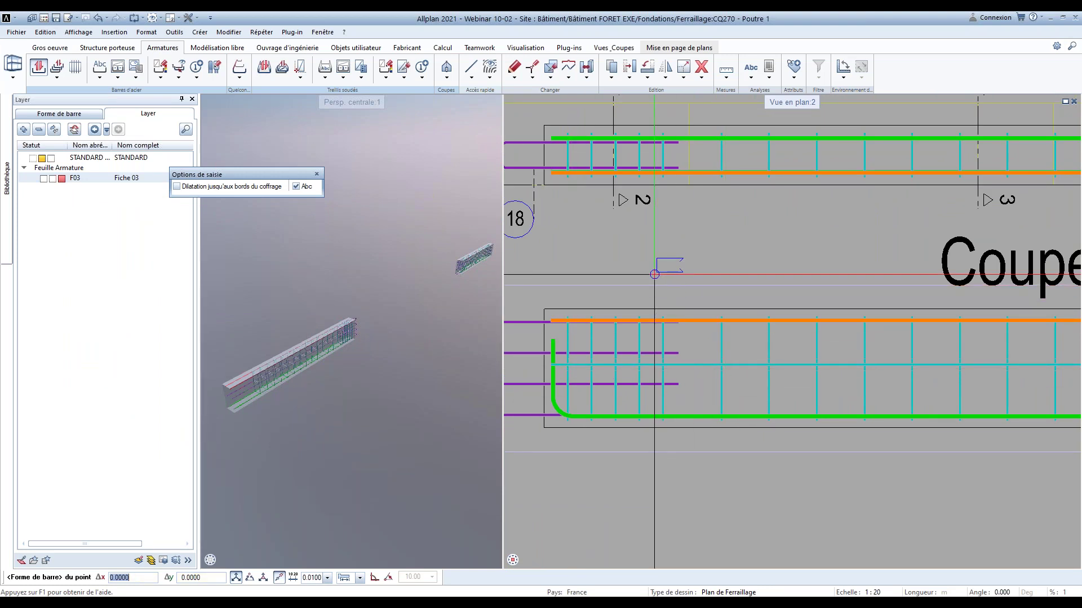
scroll(657, 301, "down", 3)
scroll(706, 302, "down", 2)
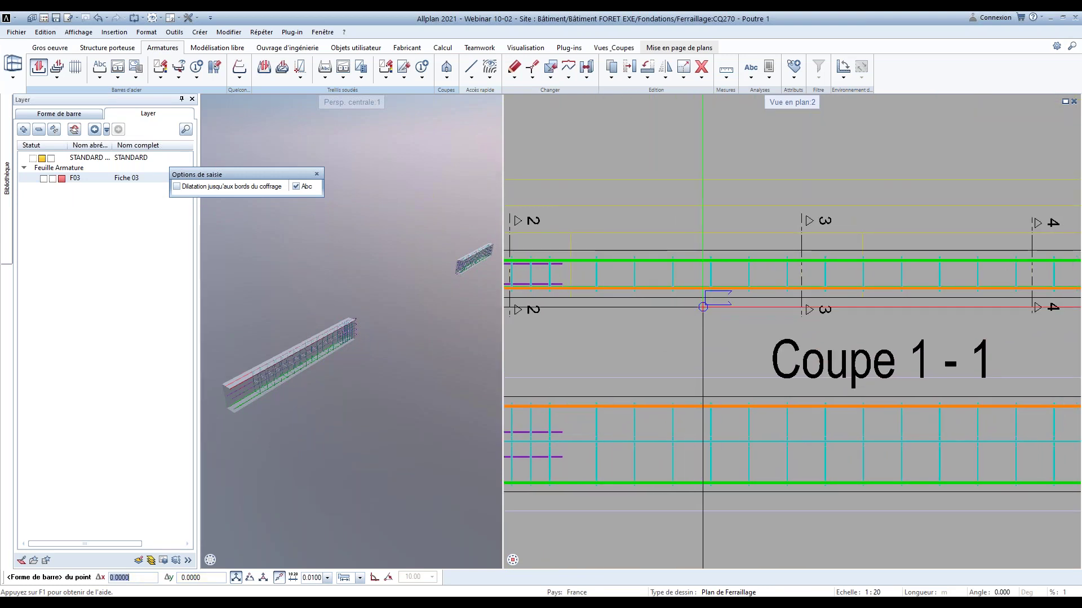
scroll(642, 361, "up", 2)
left_click(630, 405)
left_click(826, 405)
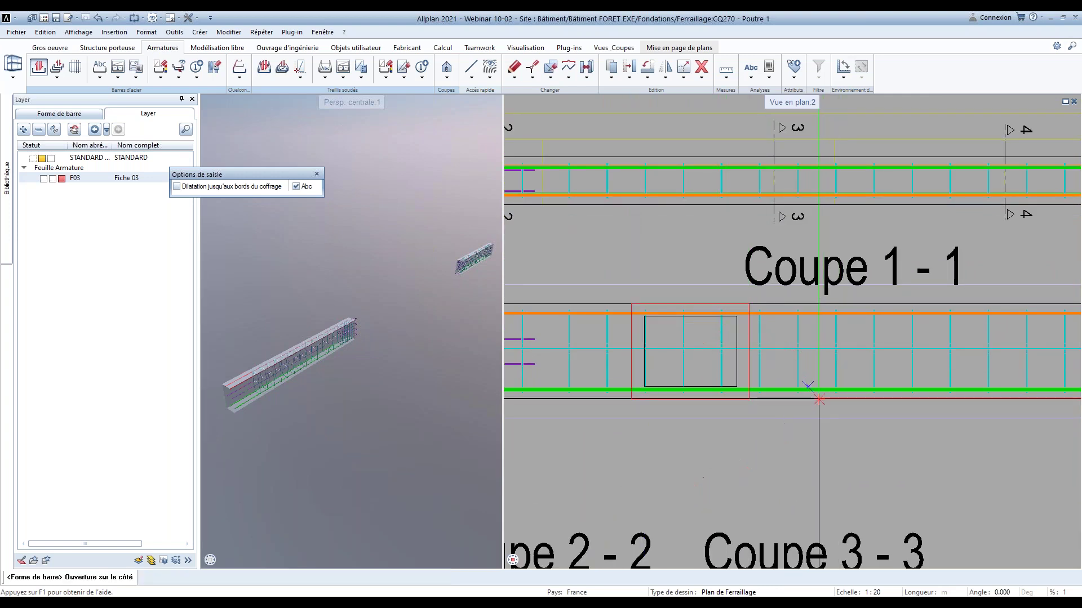
scroll(856, 436, "down", 2)
scroll(855, 435, "down", 2)
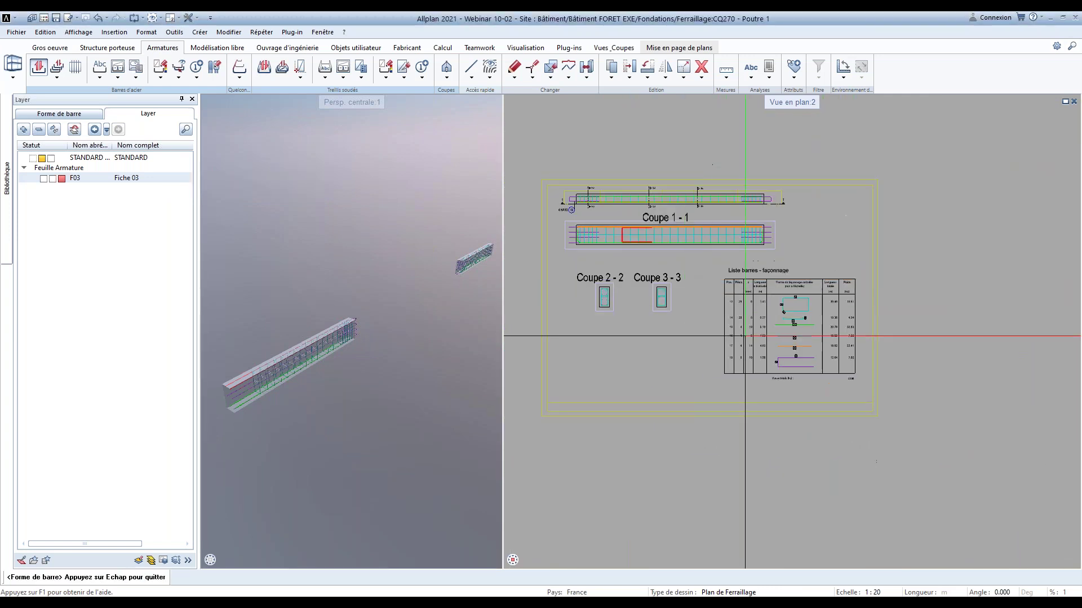
scroll(775, 398, "up", 2)
scroll(775, 398, "down", 2)
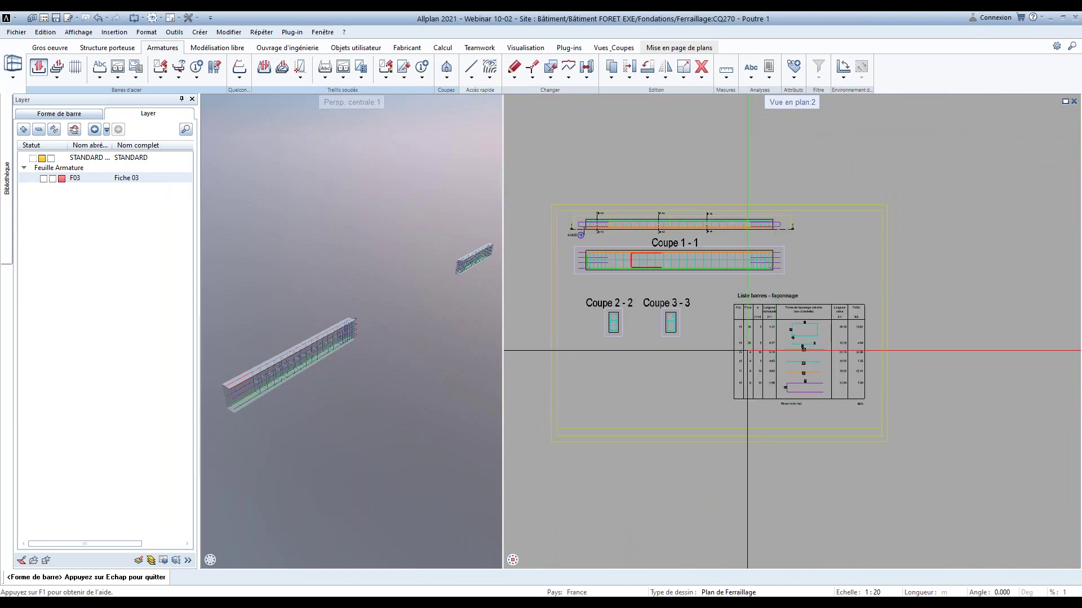
key("Escape")
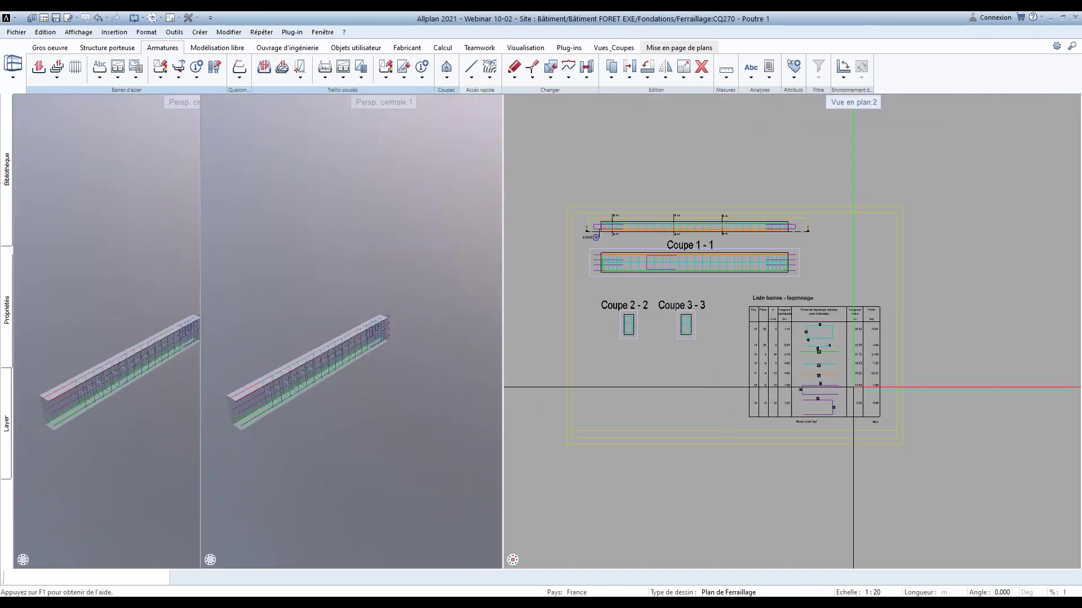
Place the new U-shaped bar's position annotation just below the beam in Coupe 1 - 1
scroll(768, 401, "down", 3)
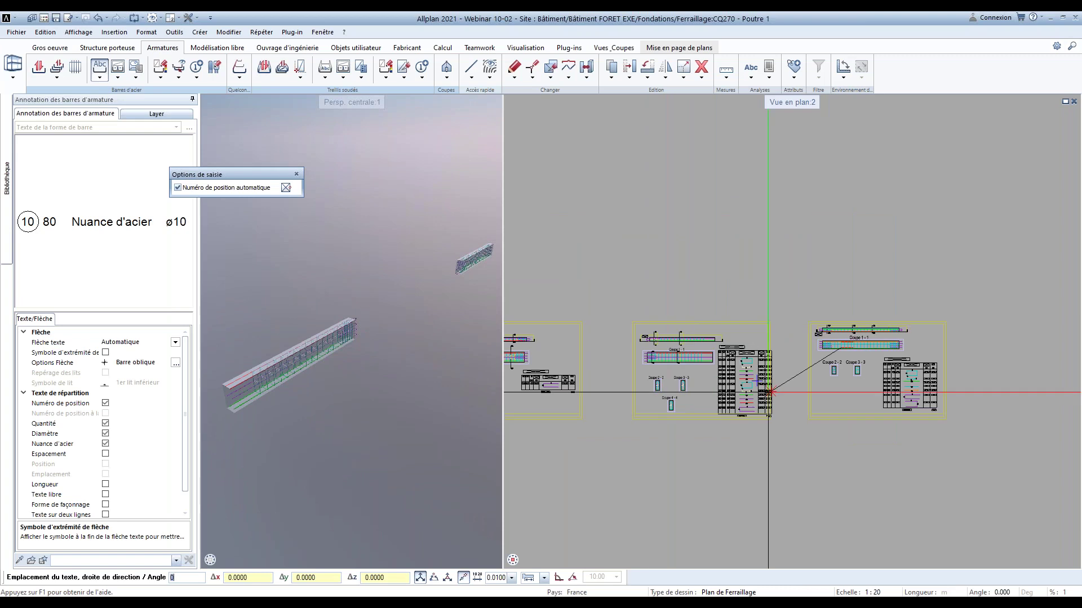
mouse_move(570, 398)
middle_mouse_down()
mouse_move(765, 407)
mouse_move(812, 375)
middle_mouse_up()
scroll(775, 407, "up", 3)
scroll(973, 336, "up", 3)
scroll(972, 336, "up", 3)
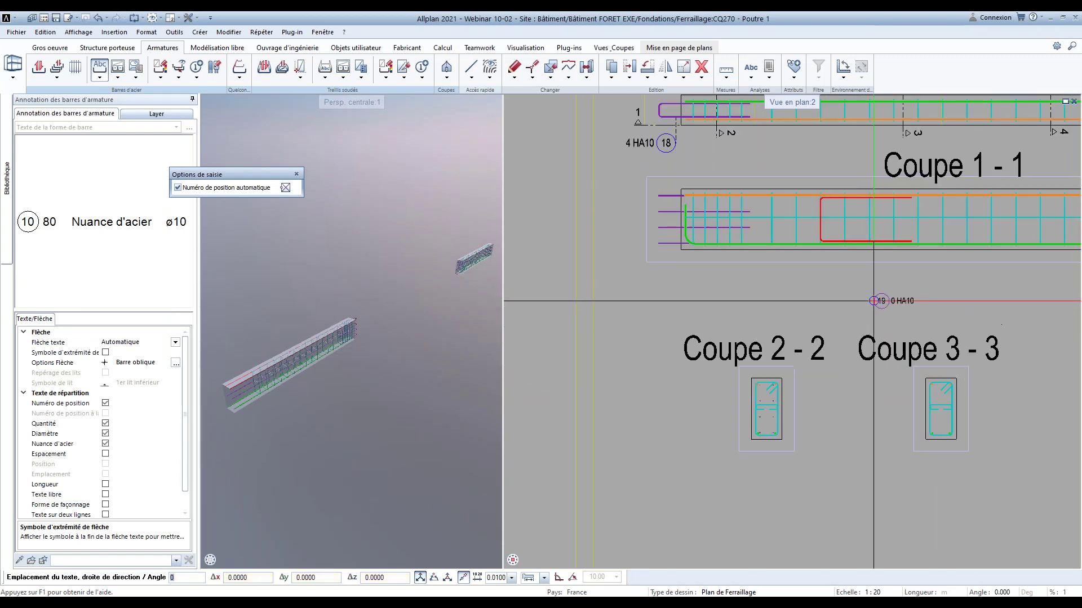
key("Escape")
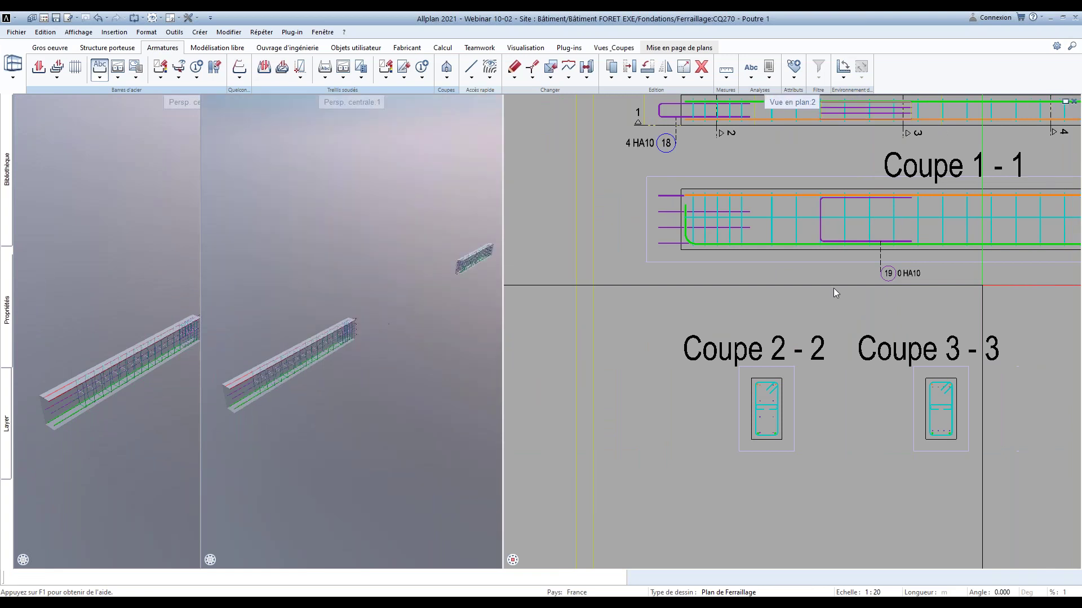
Distribute the U-shaped bar as four HA10 bars and annotate them in the beam's plan with a dimension line and a 0° text below
double_click(833, 288)
left_click(188, 330)
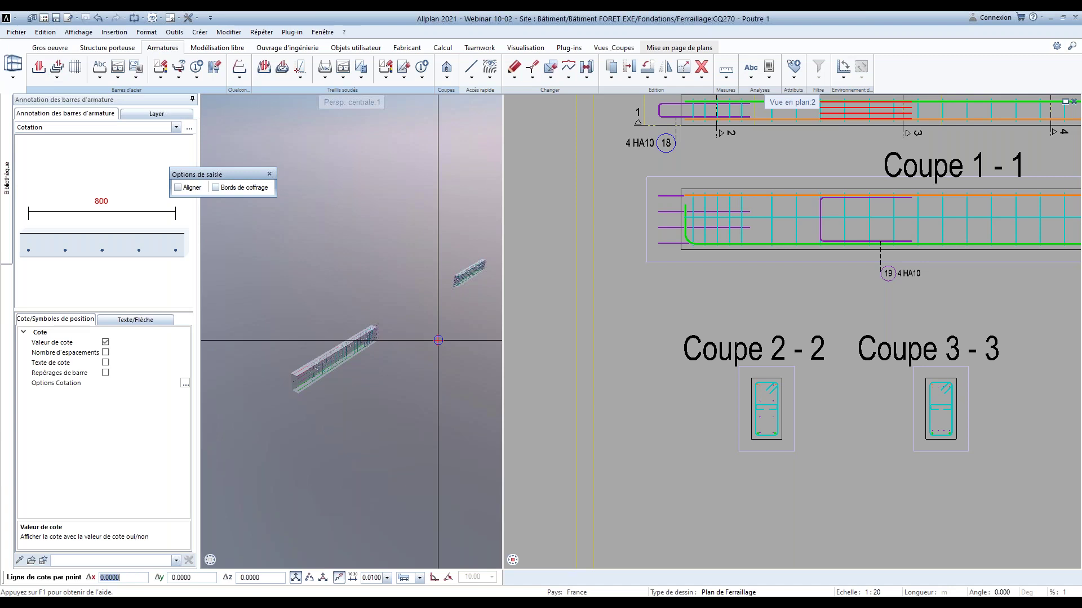
scroll(688, 367, "down", 1)
scroll(689, 350, "up", 3)
left_click(687, 322)
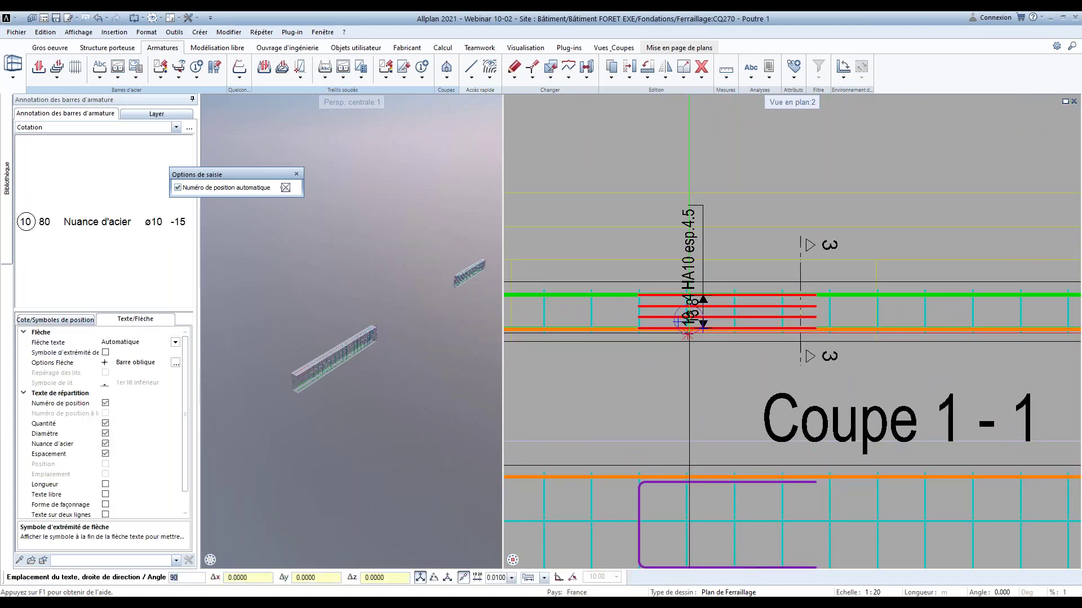
type("0")
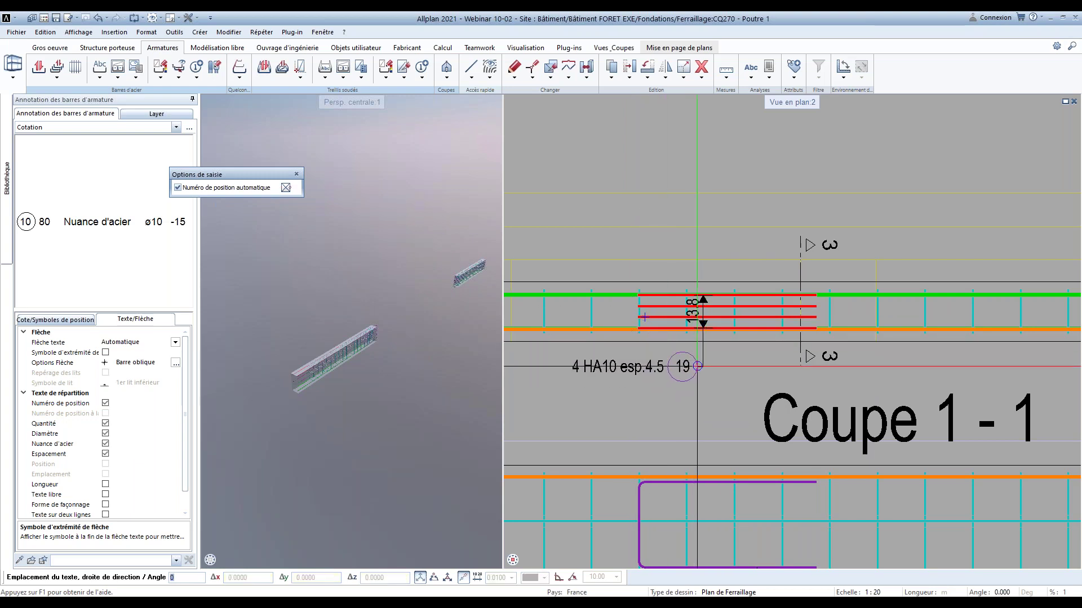
left_click(701, 371)
key("Escape")
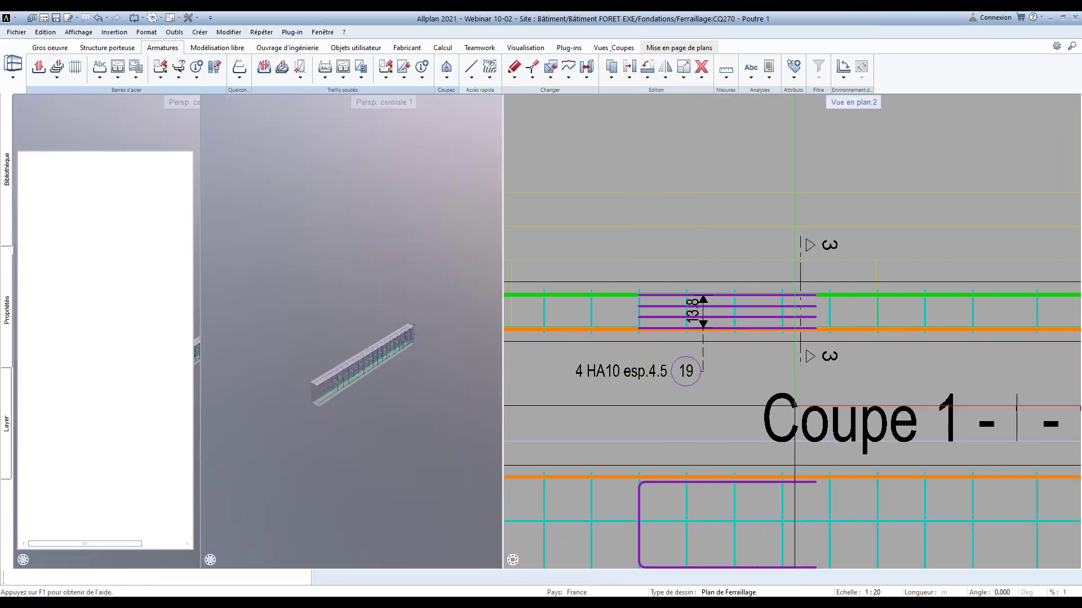
End the bar shape command and examine all three beam sheets with their bar legends in the plan view
key("Return")
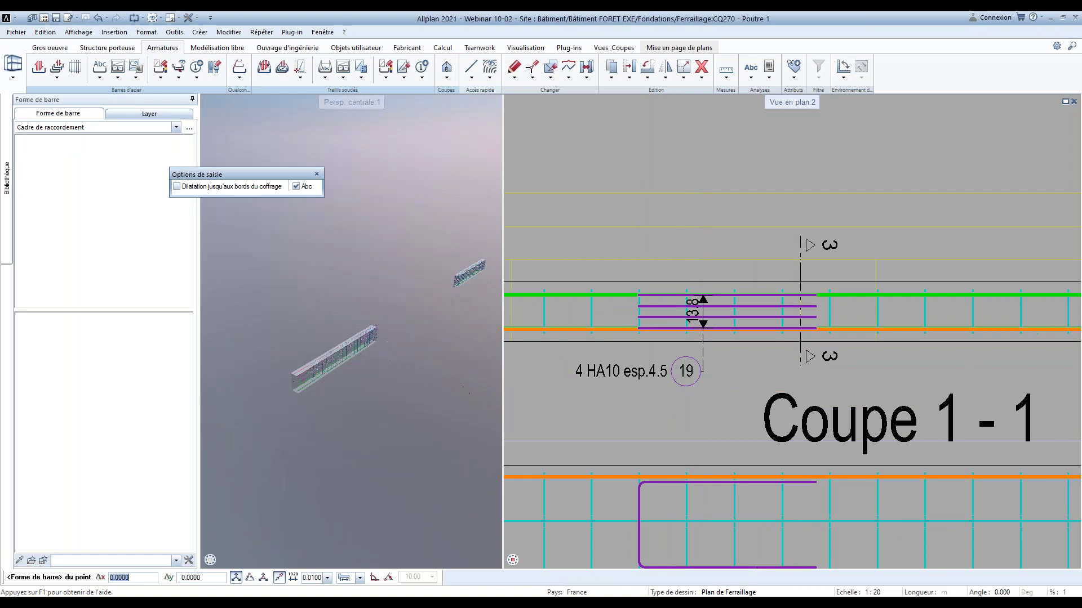
middle_click_drag(406, 341, 351, 378)
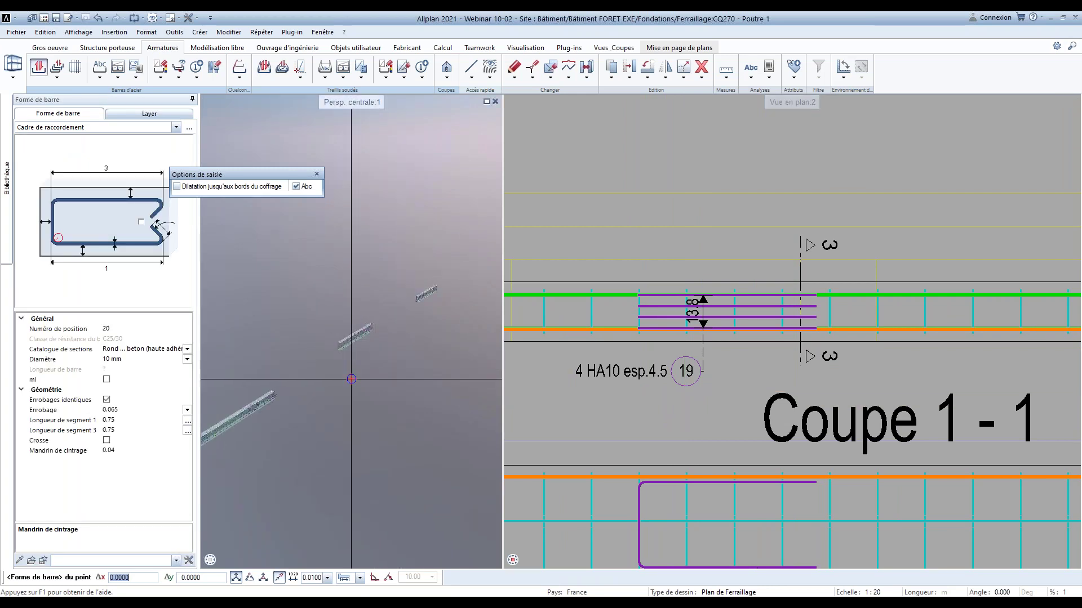
left_click(586, 67)
scroll(619, 298, "down", 8)
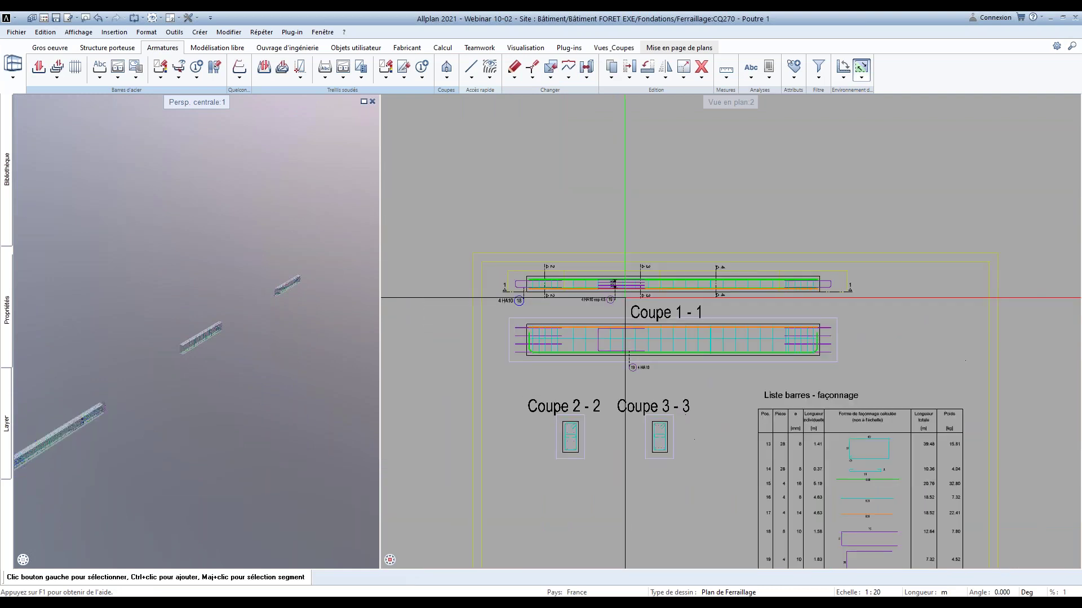
scroll(491, 341, "down", 2)
middle_click_drag(599, 489, 701, 483)
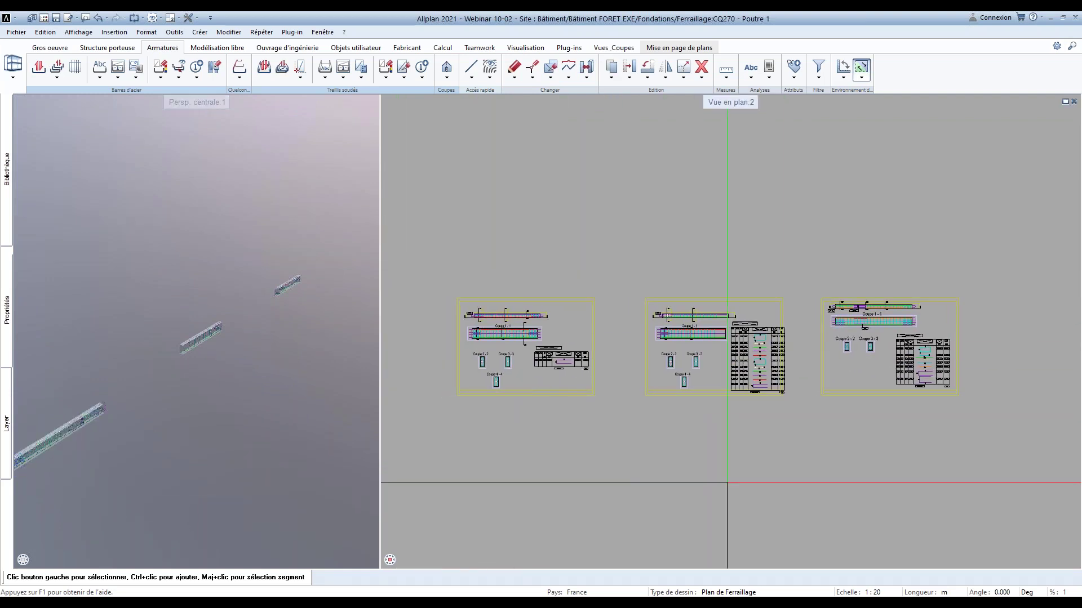
Switch to plan layout and check the Carnet-001 sheets in the plan structure, keeping sheet 424 active
left_click(697, 48)
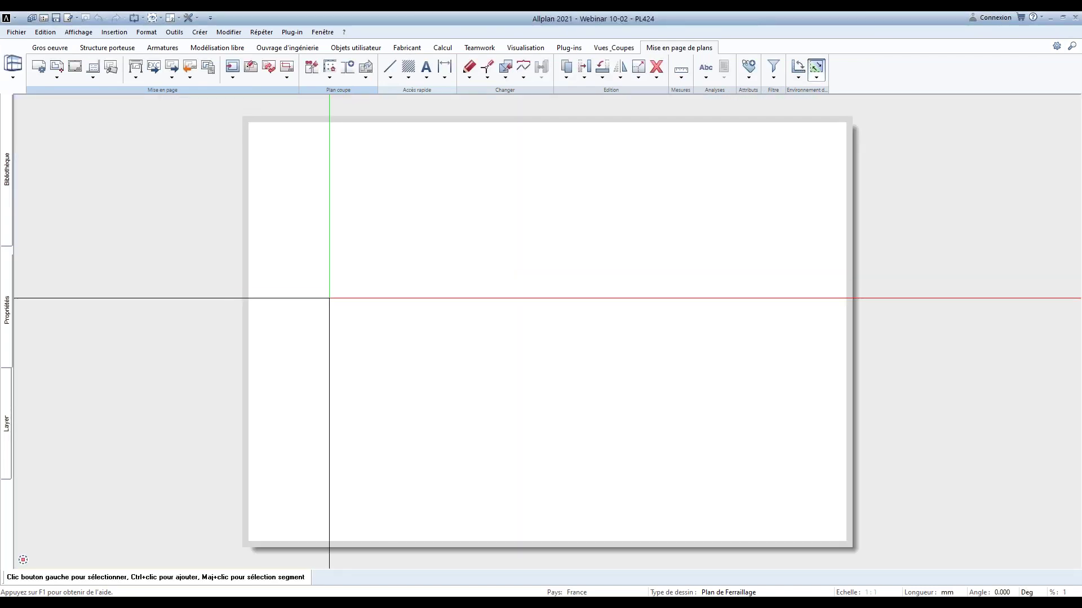
key("Escape")
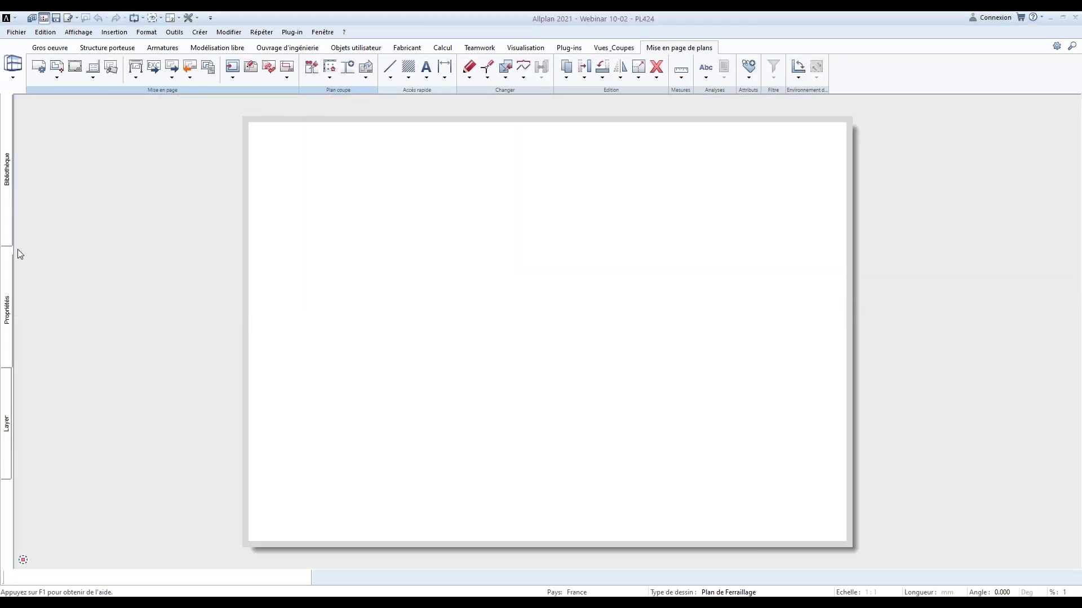
key("F2")
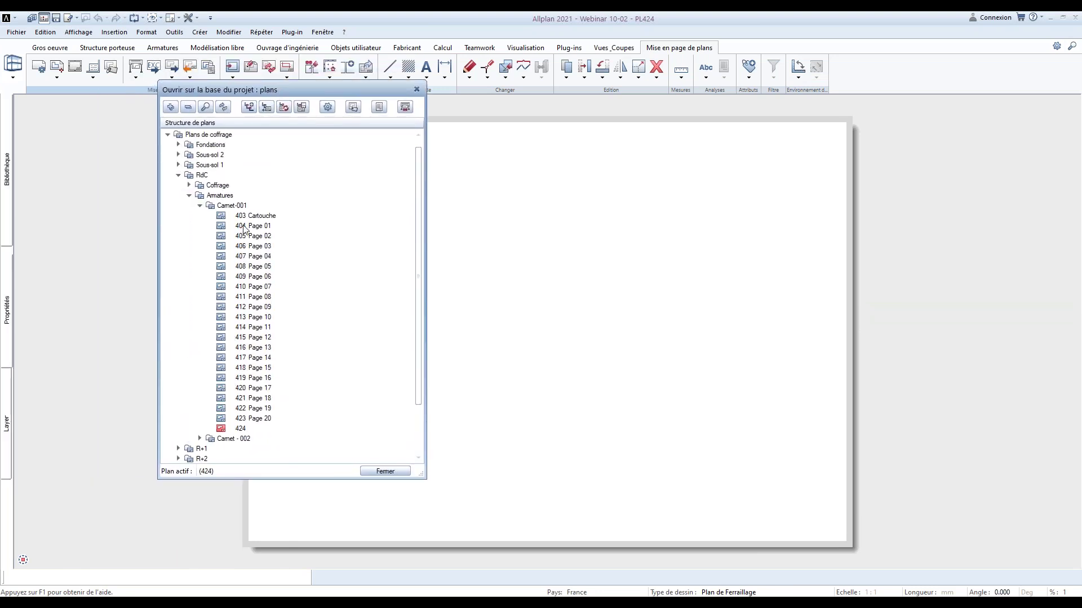
left_click(383, 472)
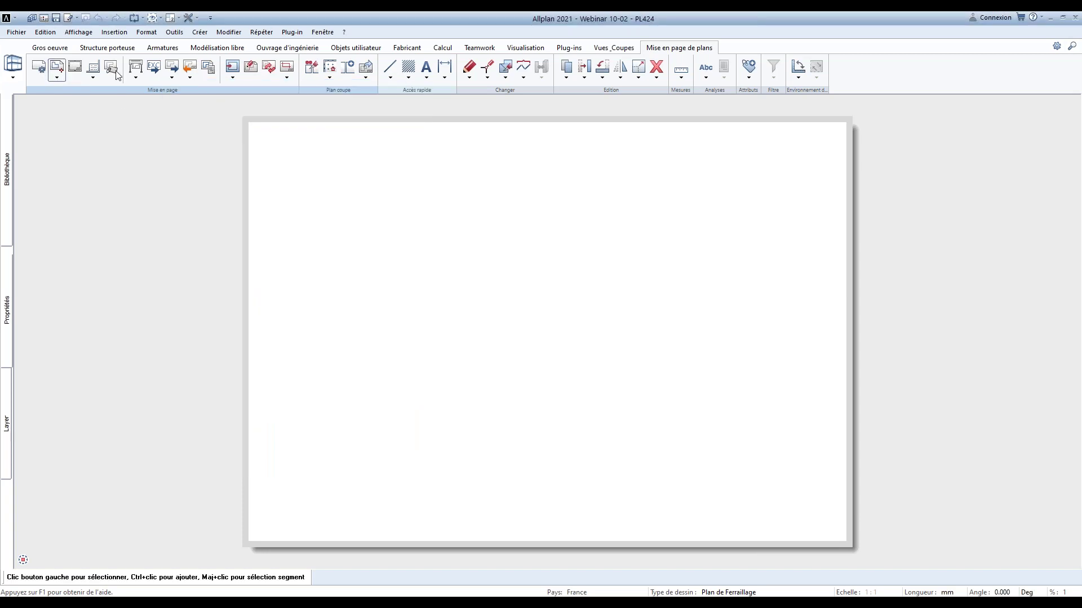
Configure the page of plan 424 by loading the office favourite A3 20e.lmas with its plan frame and title block
left_click(41, 68)
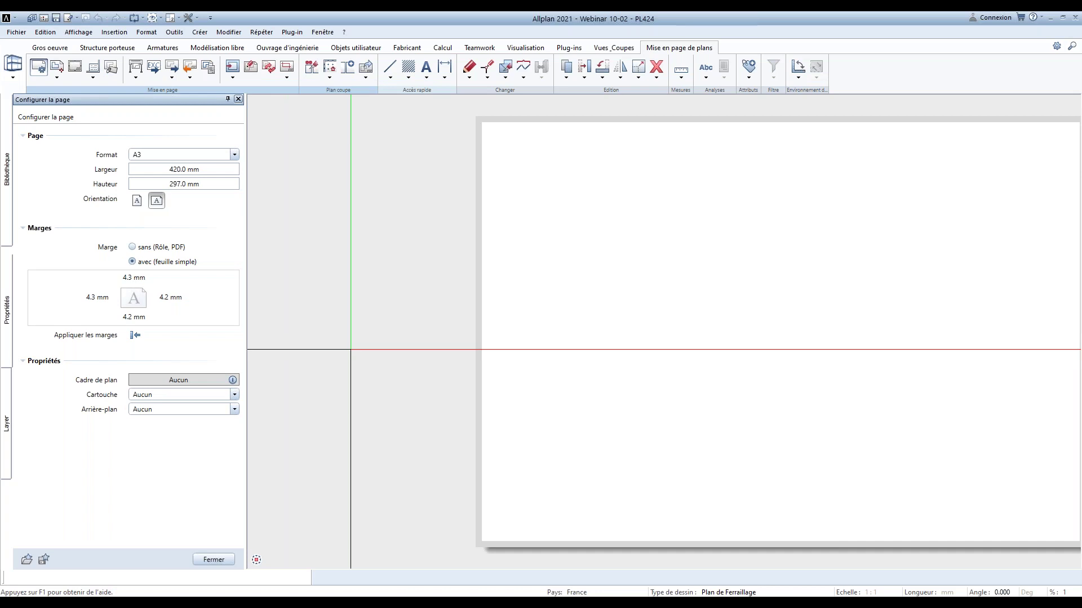
left_click(28, 559)
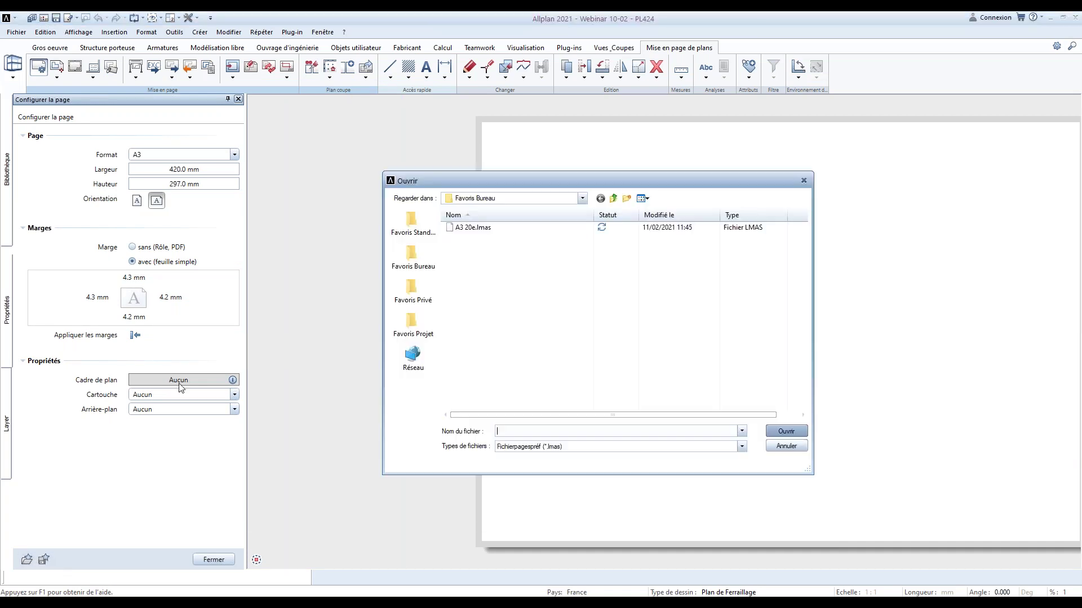
left_click(460, 229)
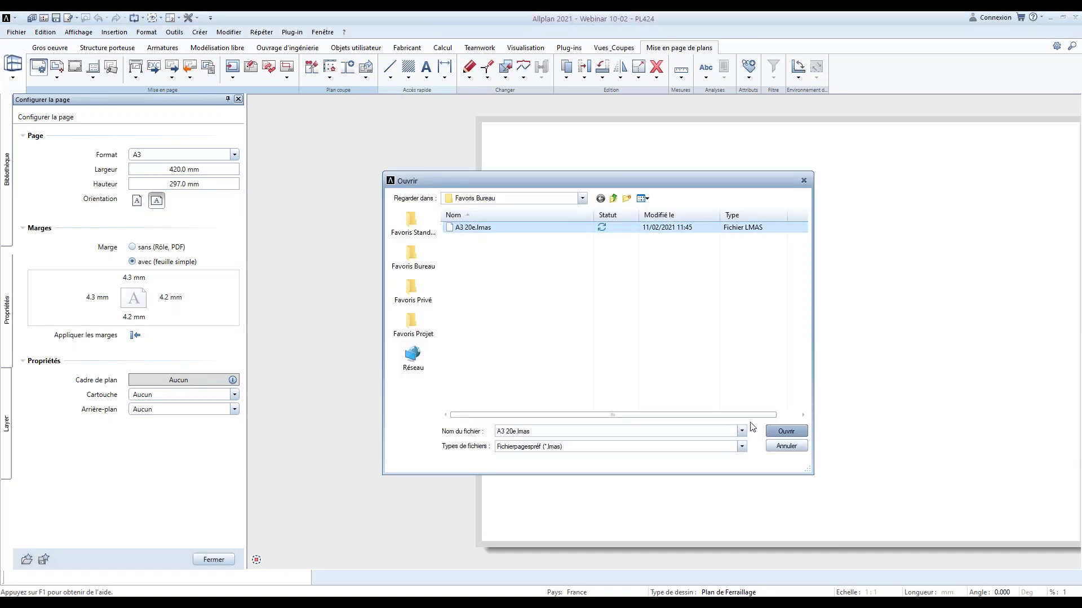
left_click(786, 432)
middle_click_drag(698, 331, 523, 282)
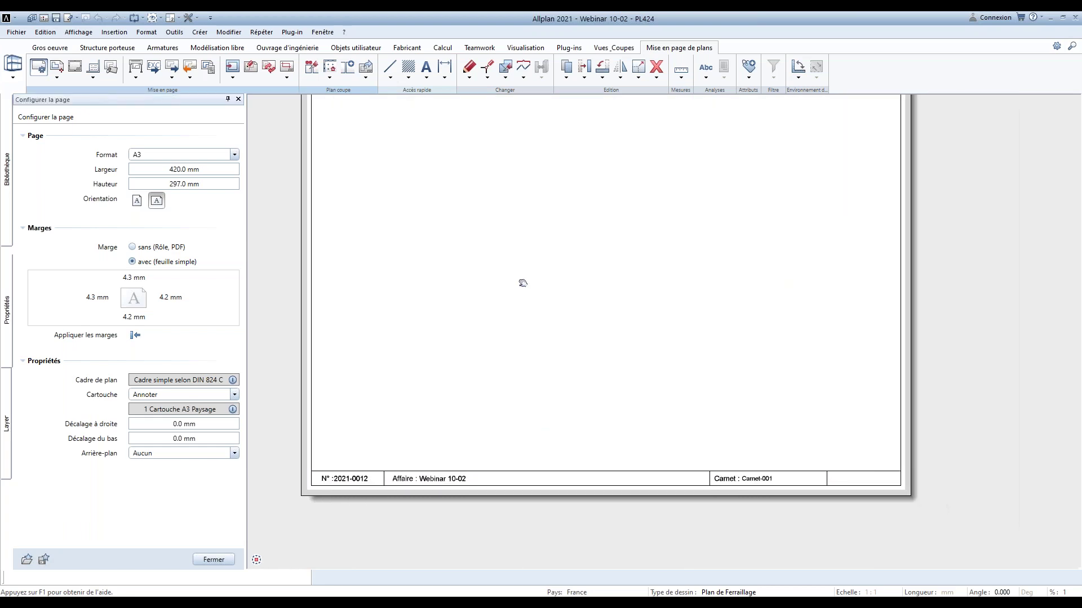
middle_click_drag(648, 412, 647, 434)
middle_click_drag(517, 333, 508, 353)
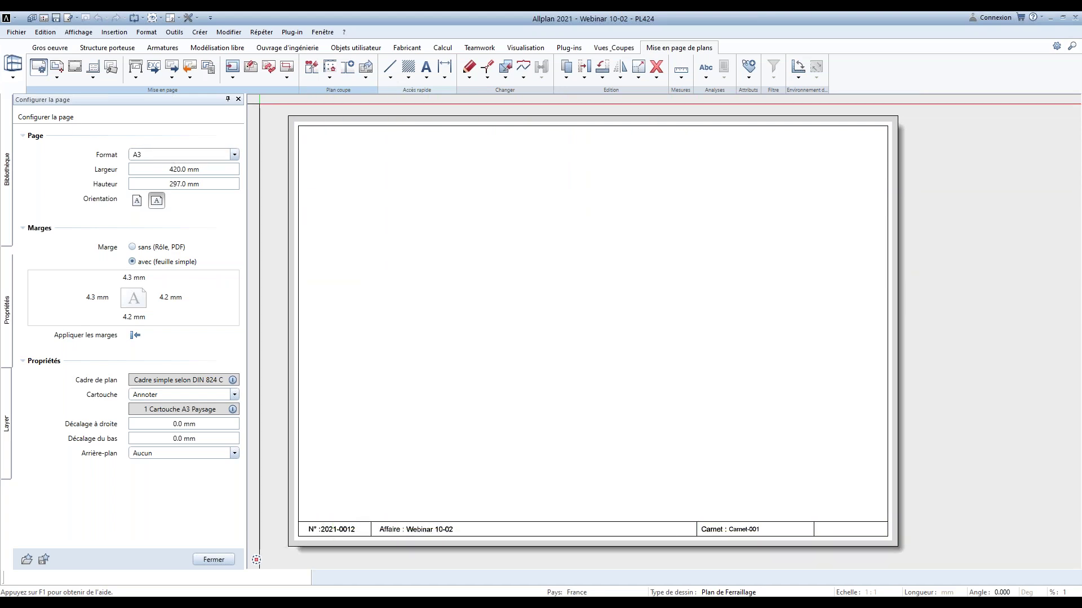
Leave the page setup and open the project attributes of Webinar 10-02 from the plan attributes
key("Escape")
middle_click_drag(194, 231, 271, 220)
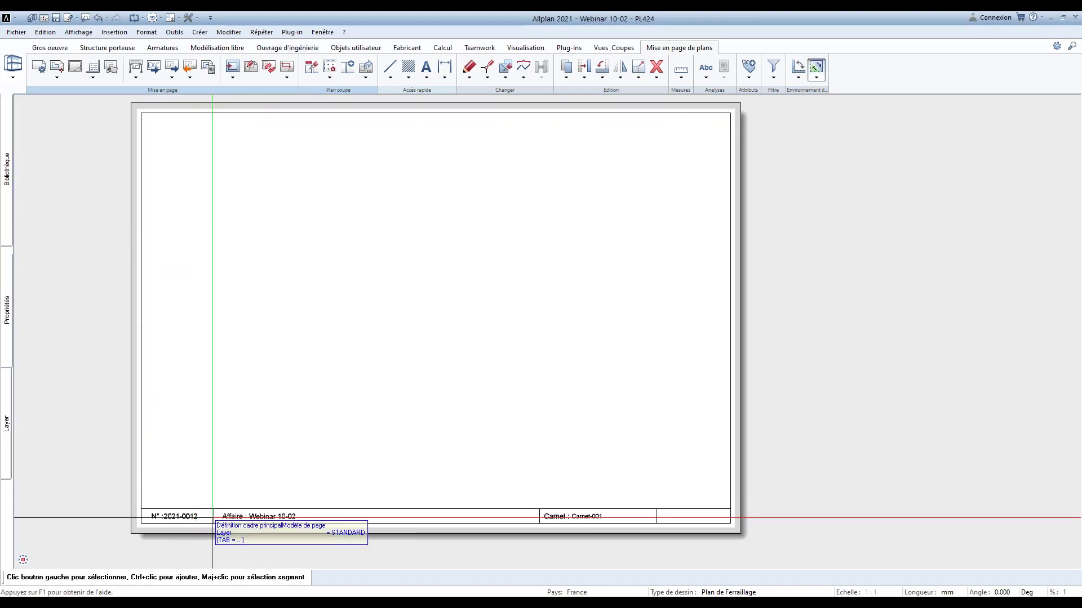
left_click(111, 68)
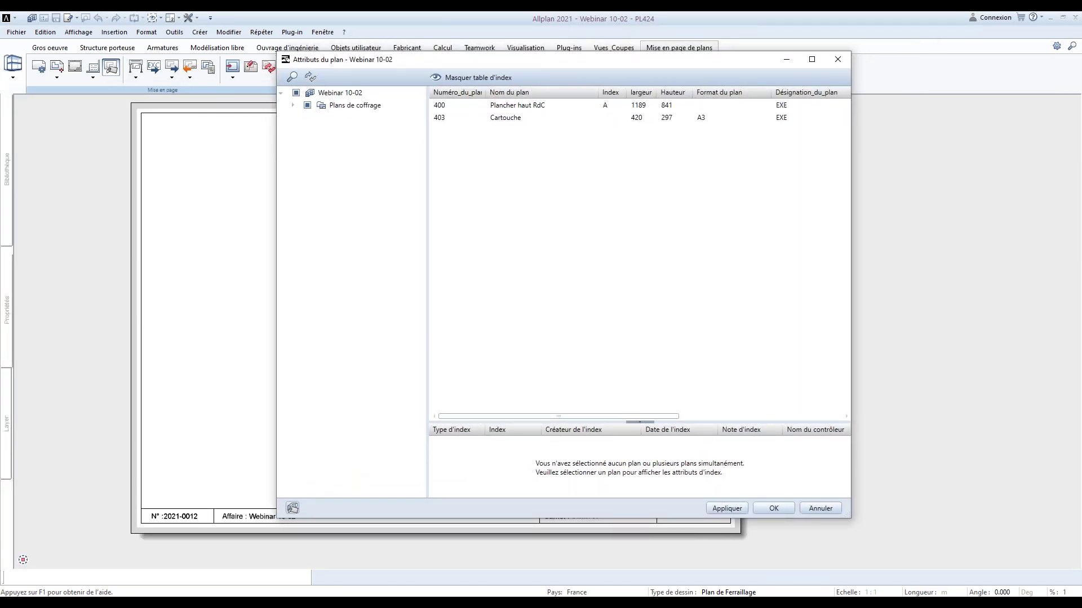
left_click(292, 508)
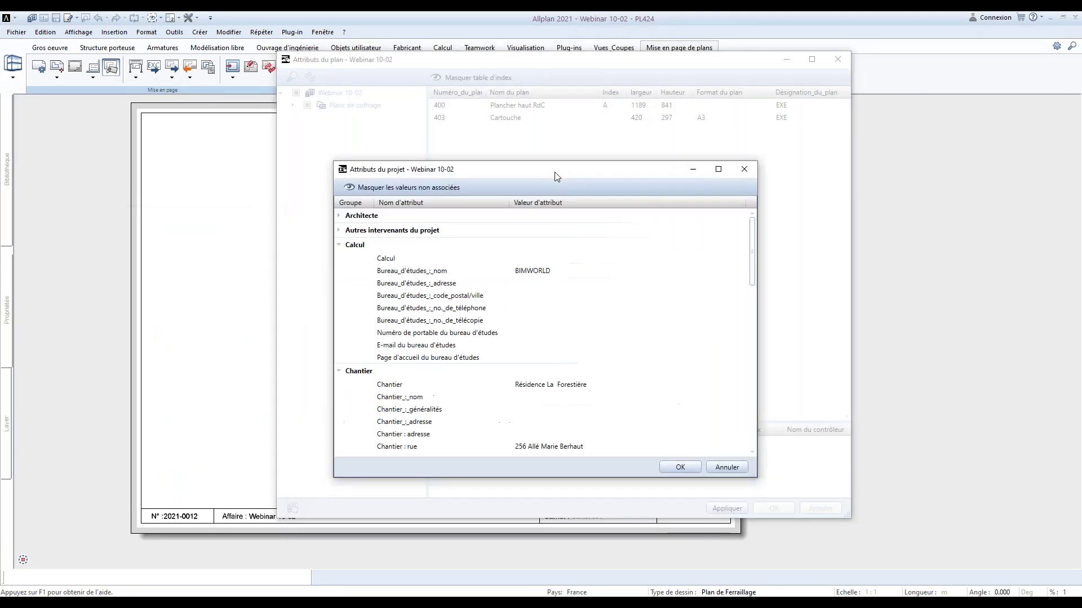
Review the project attributes and collapse the groups above Général, including Calcul and Chantier
left_click(639, 272)
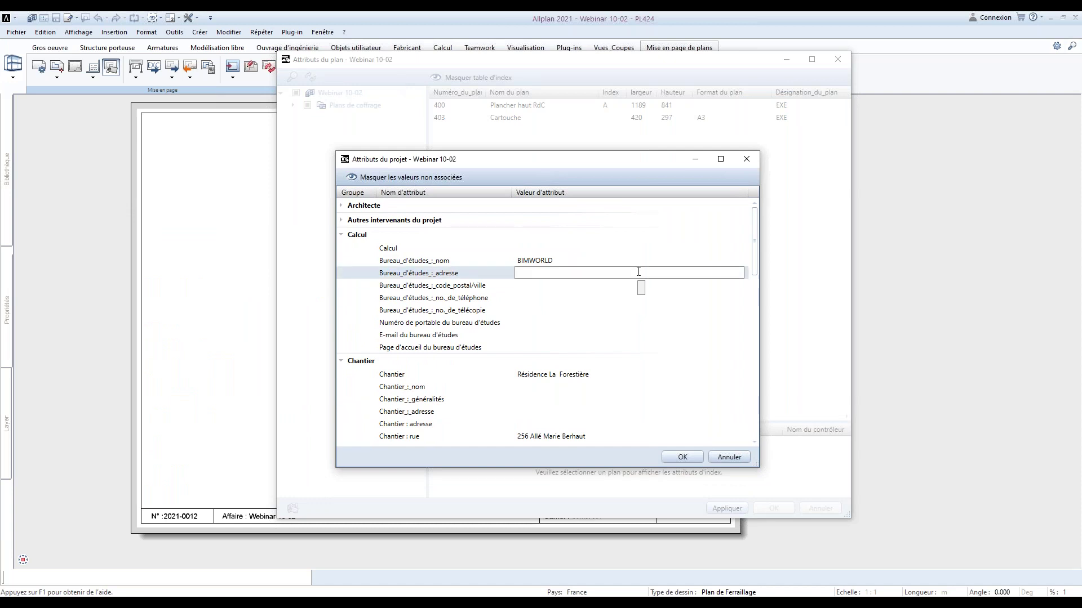
left_click(637, 310)
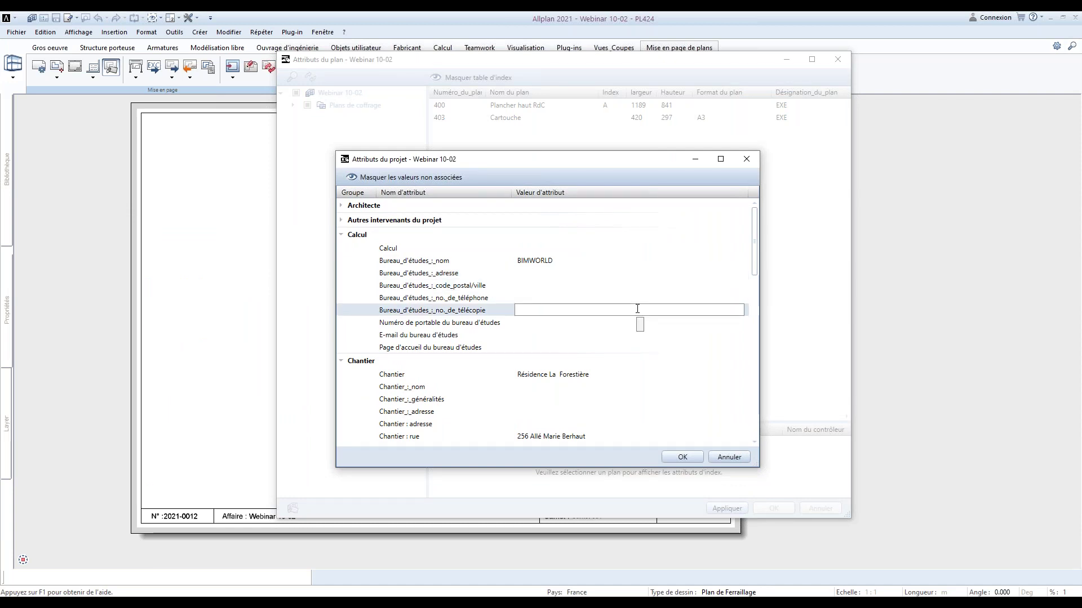
left_click(342, 235)
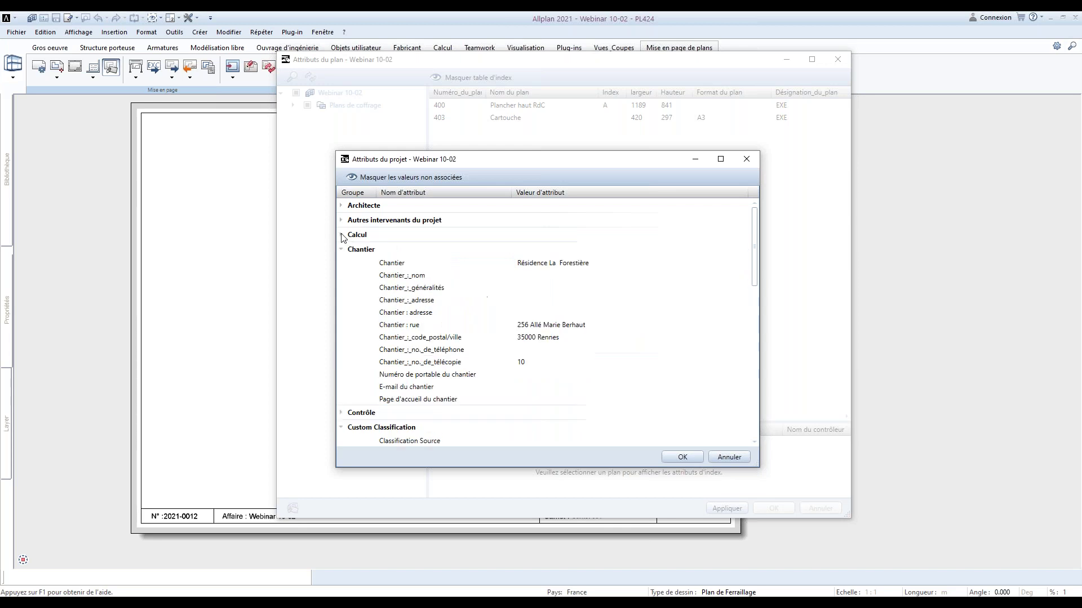
scroll(346, 245, "down", 3)
scroll(357, 240, "up", 3)
left_click(342, 251)
left_click(342, 279)
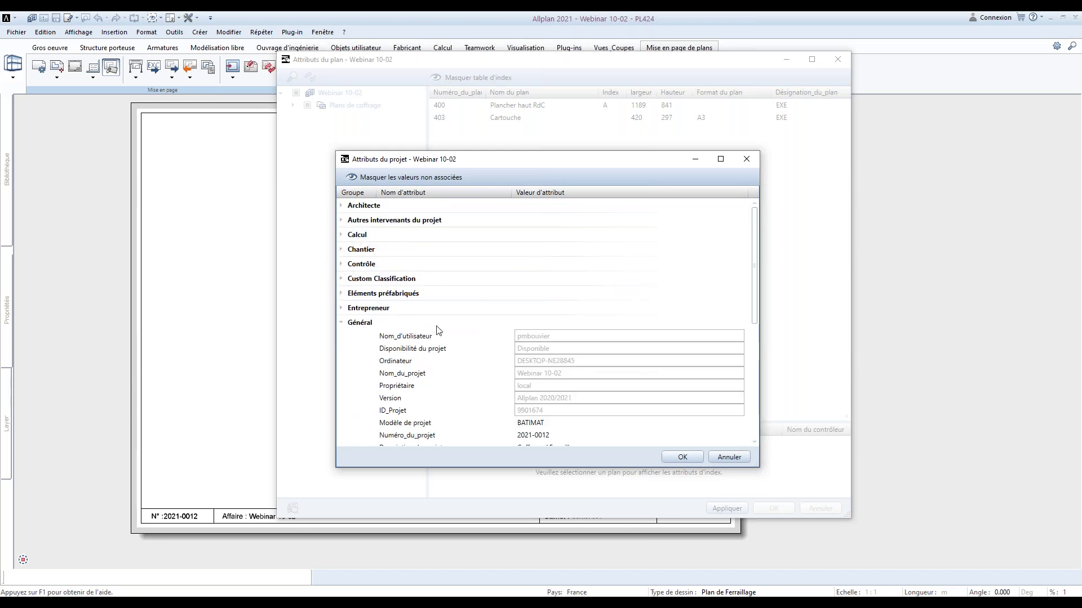
Set the Numéro_du_projet attribute to 2021-0034 and accept the project and plan attributes
scroll(438, 342, "down", 4)
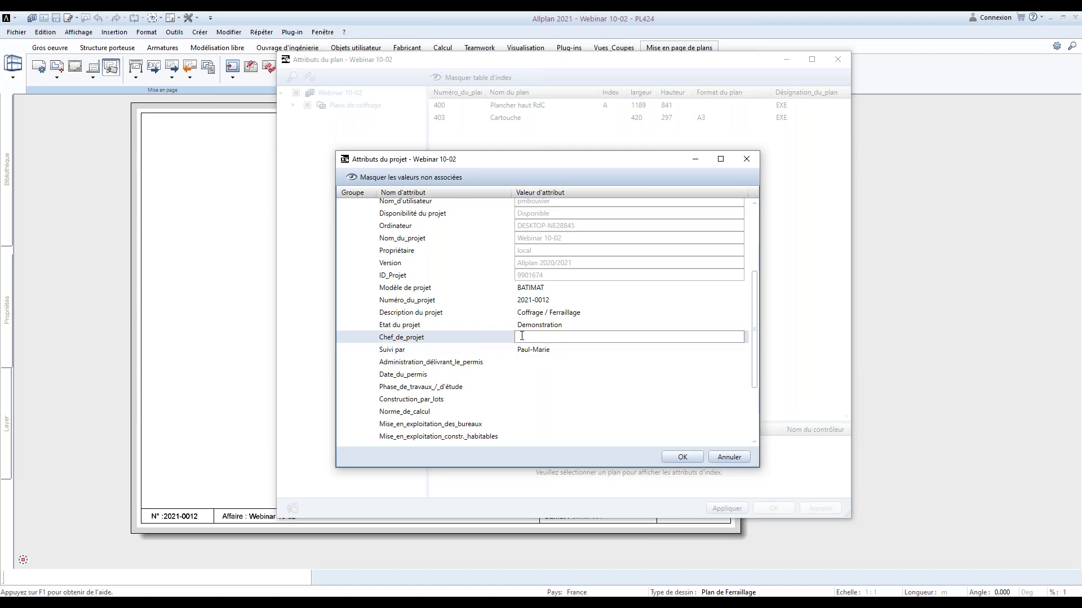
left_click(538, 301)
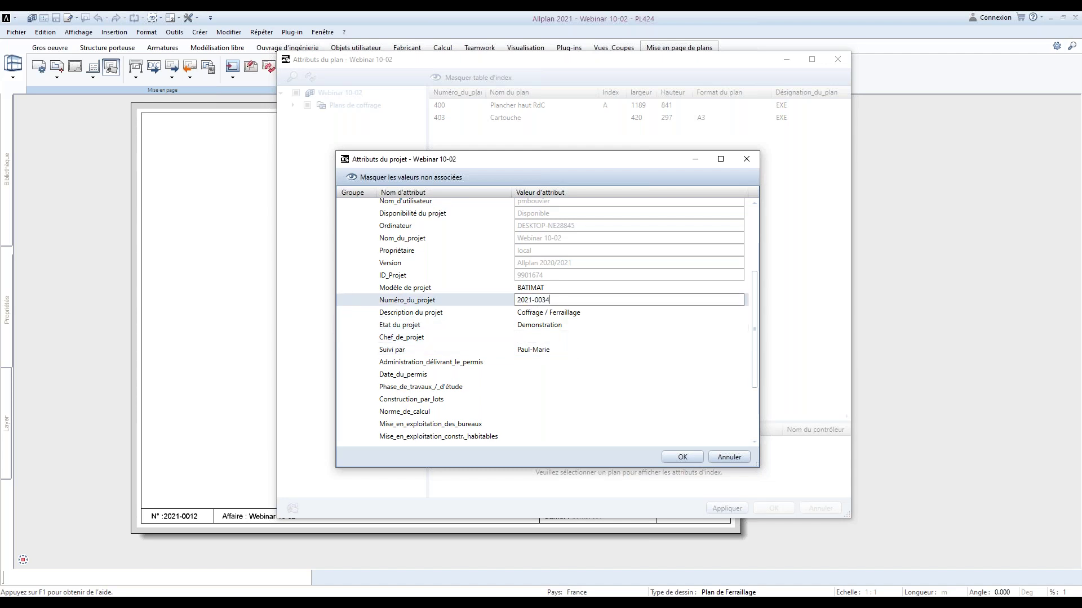
left_click(683, 456)
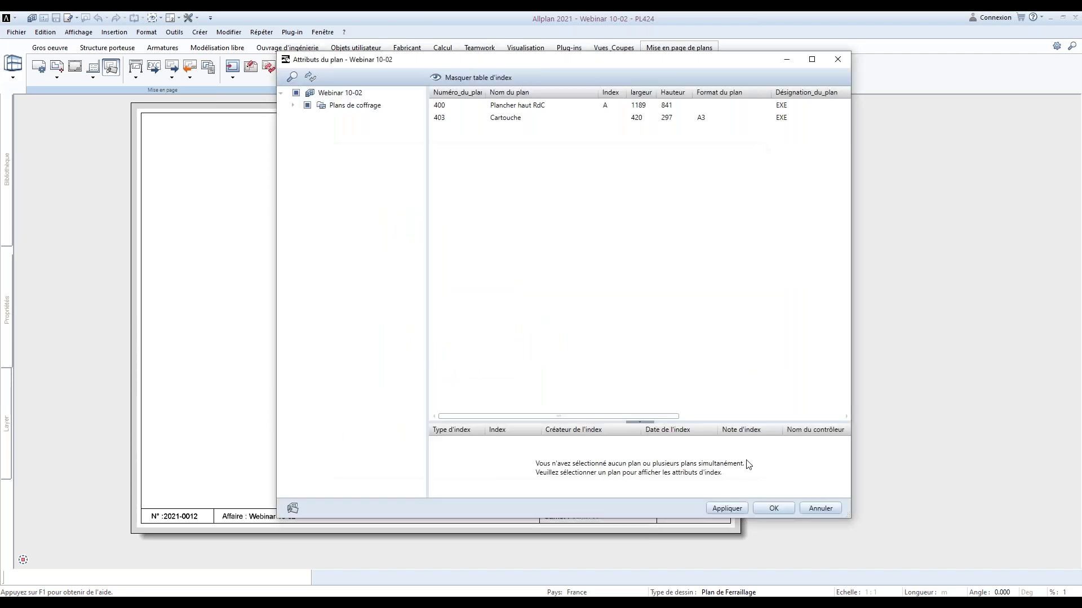
left_click(775, 509)
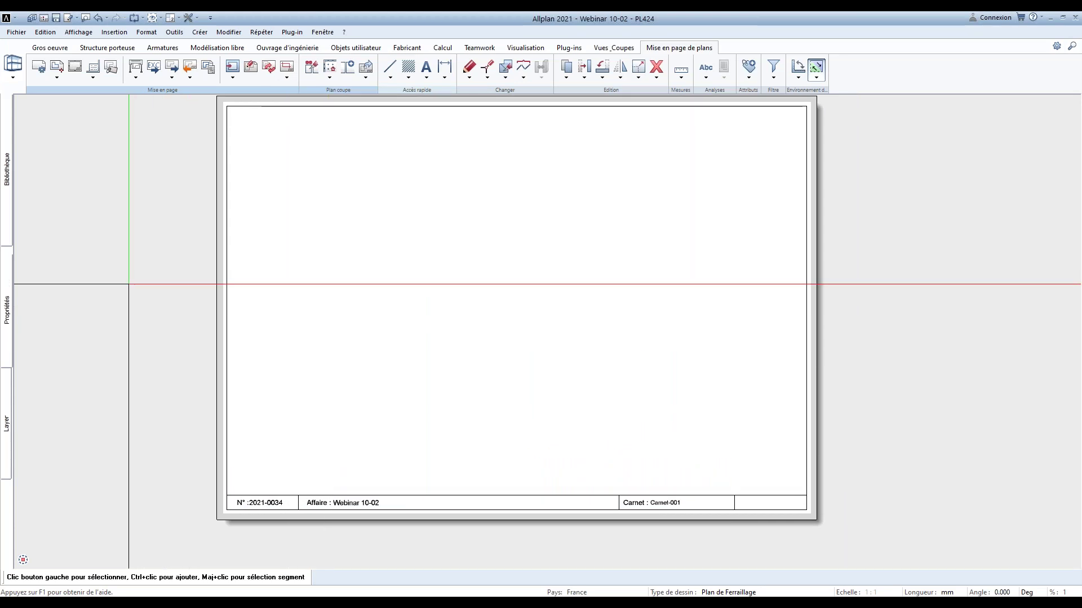
Rename the Carnet-001 structure level under Armatures as Carnet-Poutre in the plan structure
left_click(44, 17)
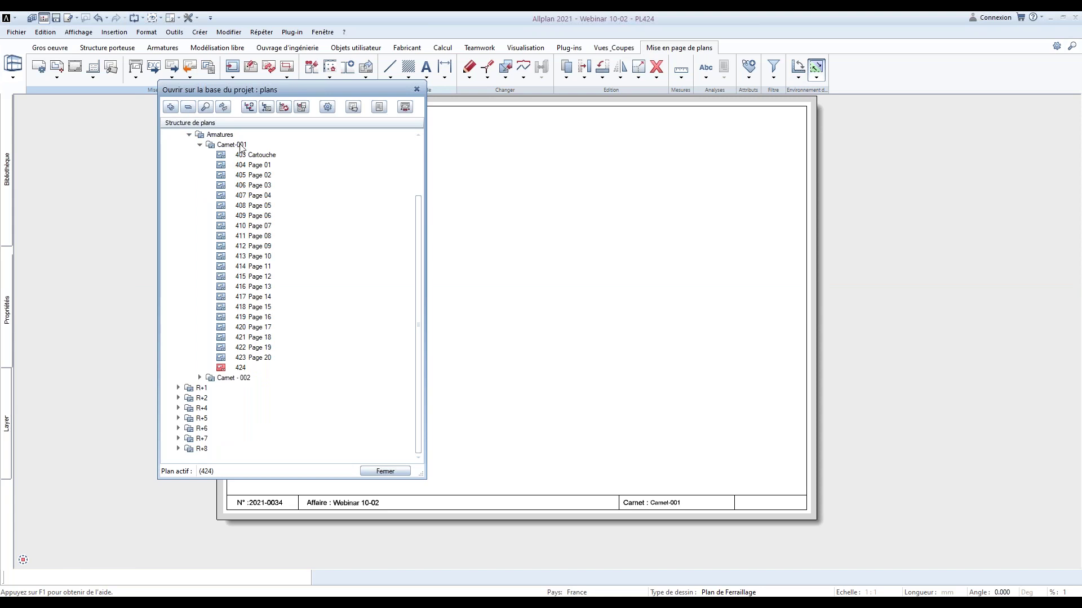
right_click(235, 146)
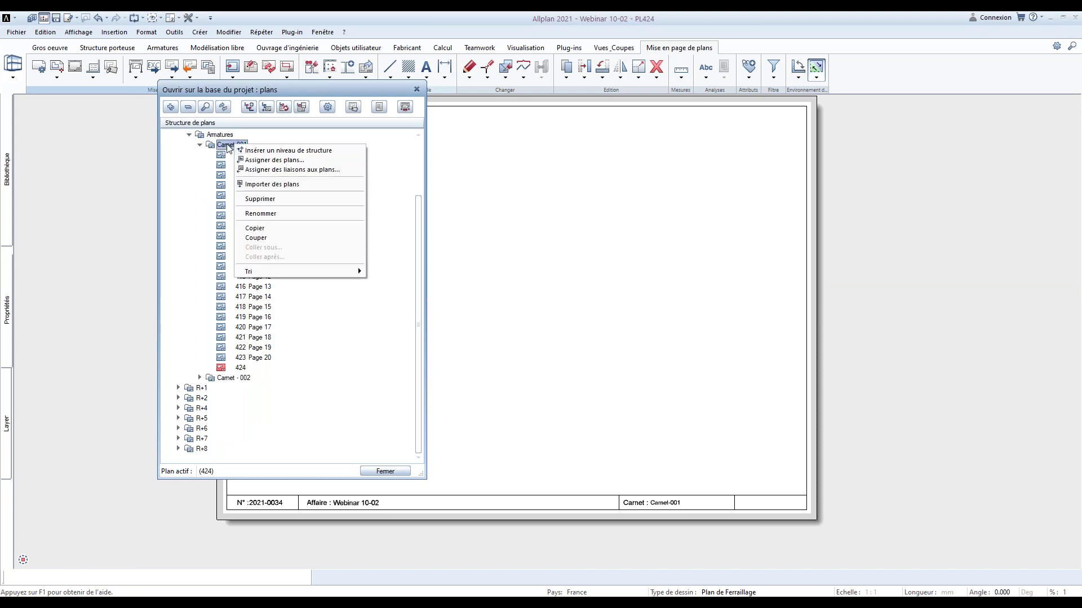
left_click(269, 214)
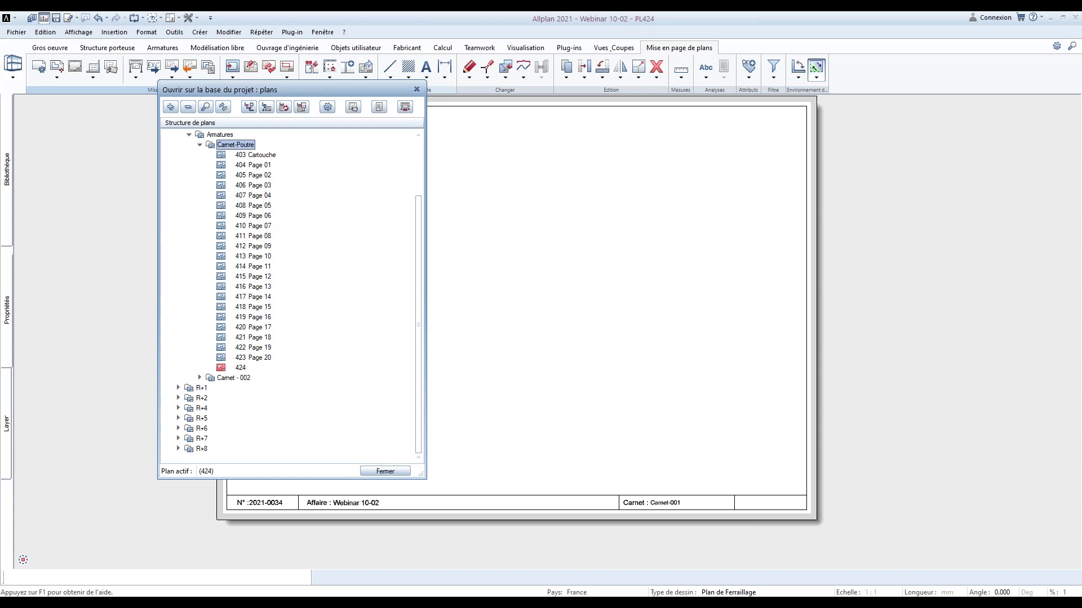
Rename plan 424 as Page 21 and close the plan structure
right_click(247, 367)
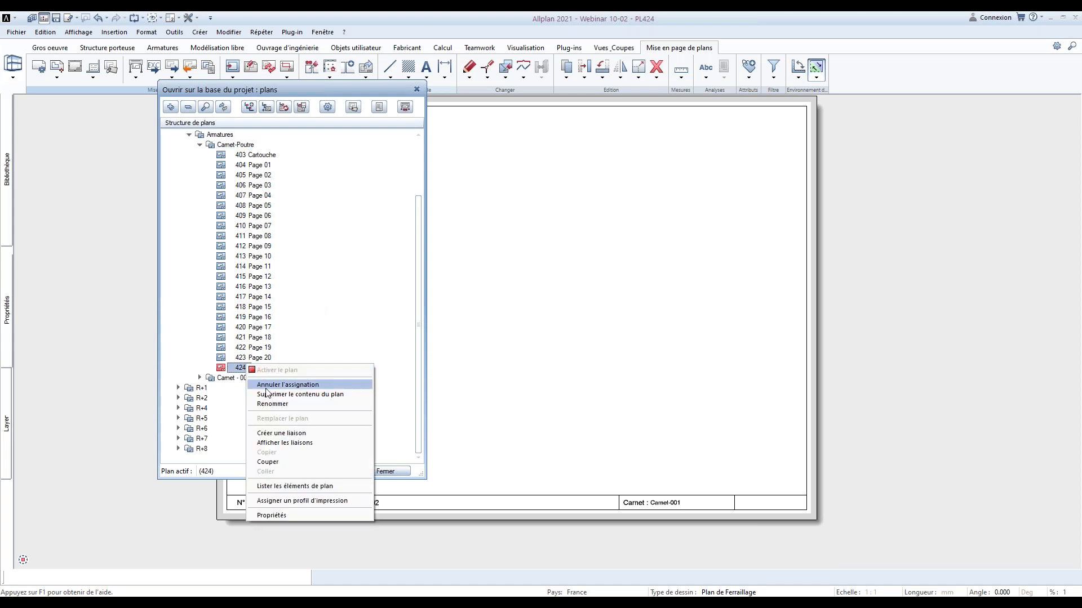
left_click(286, 404)
type("Page")
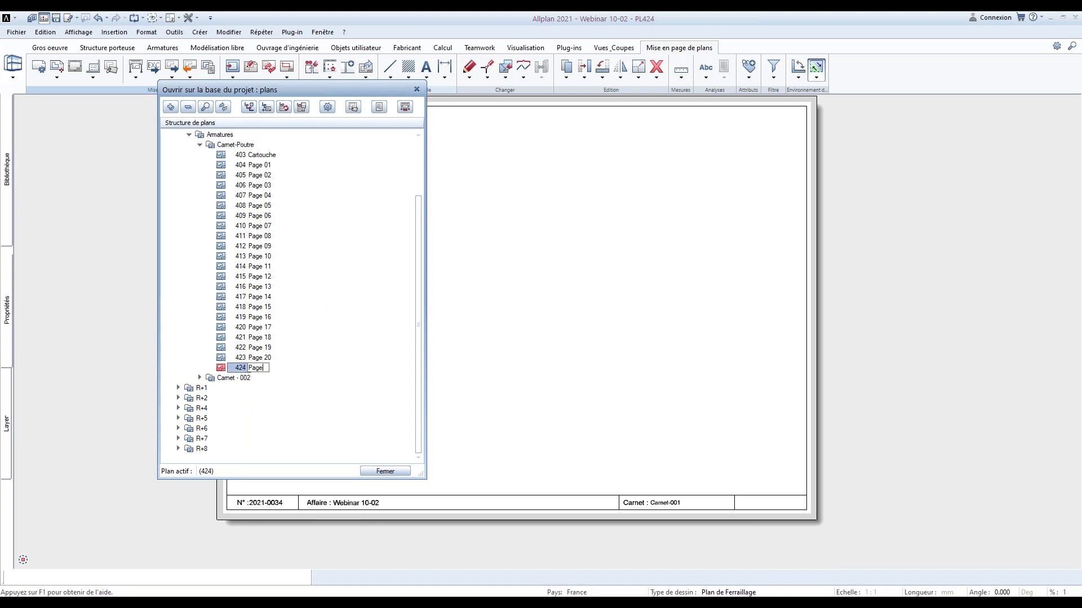
type(" 21")
key("Return")
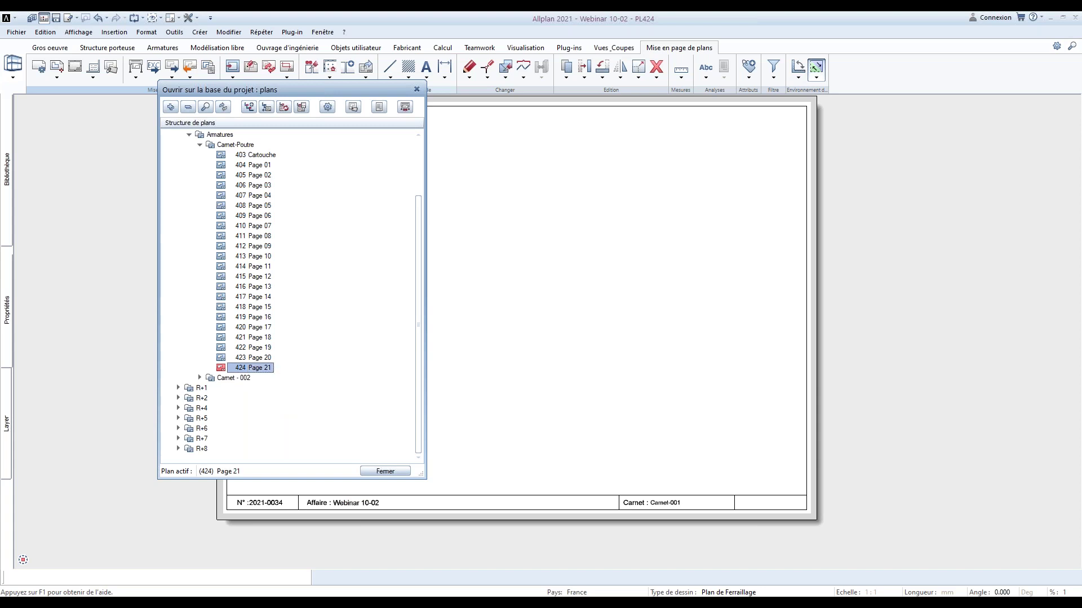
left_click(385, 471)
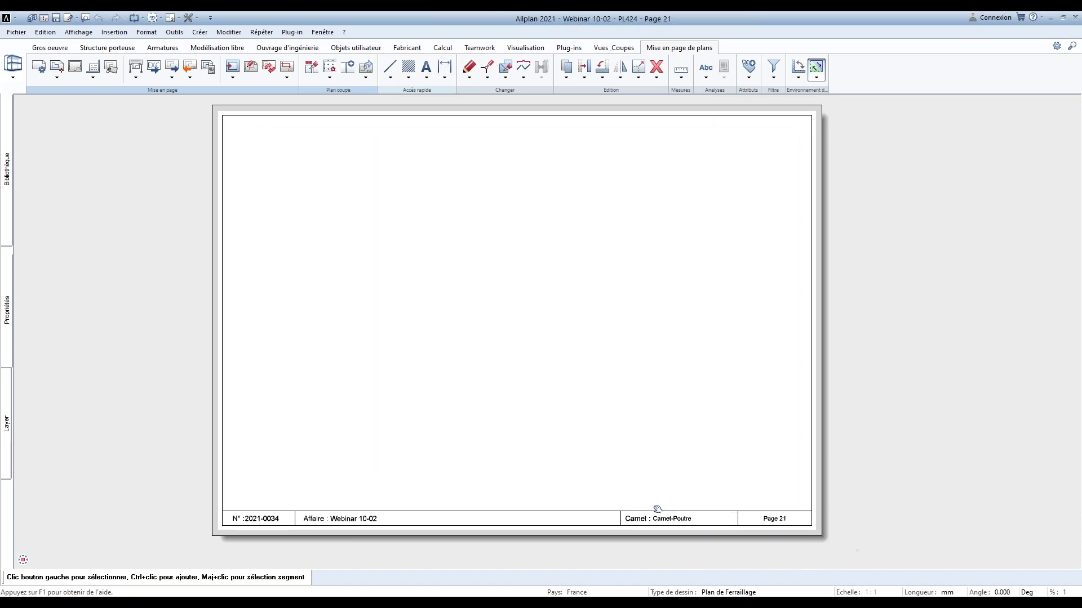
Place the currently active drawing file, 270 Poutre 1, beside the page at scale 1/20
scroll(651, 505, "up", 4)
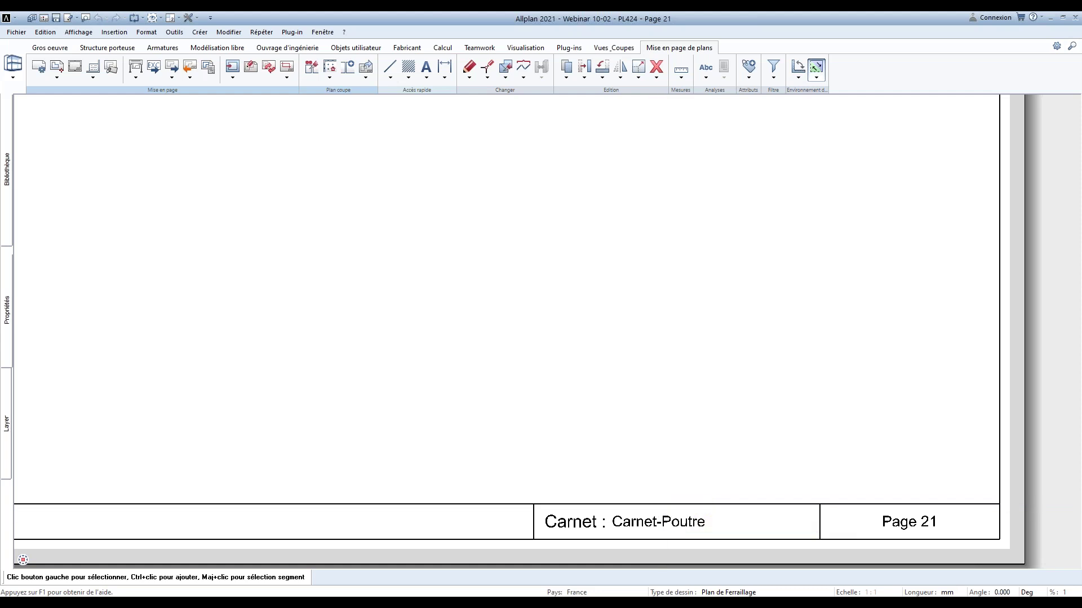
scroll(648, 440, "down", 5)
scroll(607, 367, "down", 2)
scroll(573, 285, "up", 1)
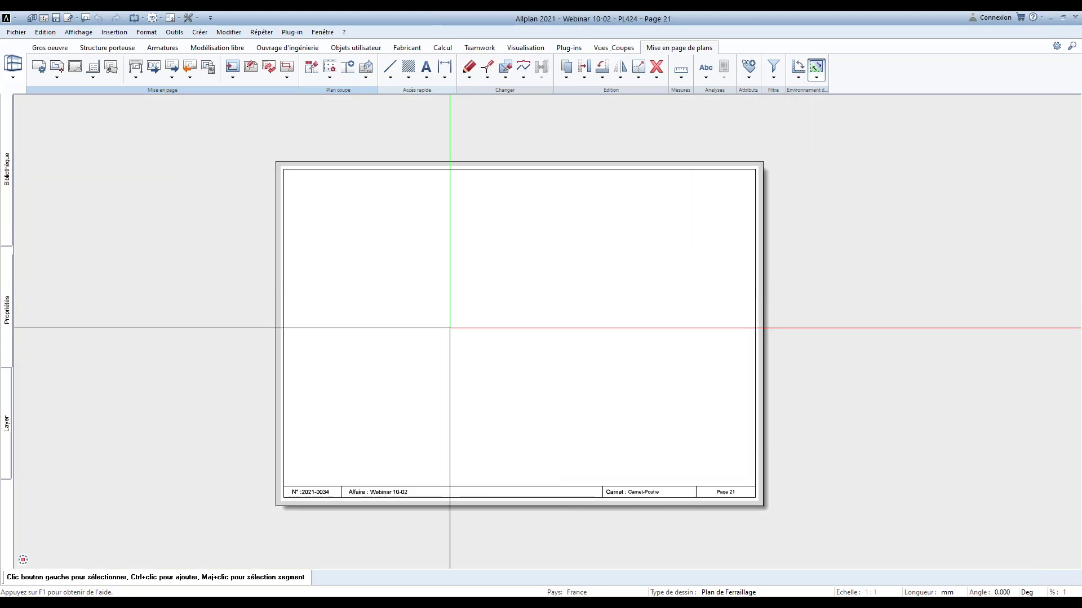
left_click(56, 66)
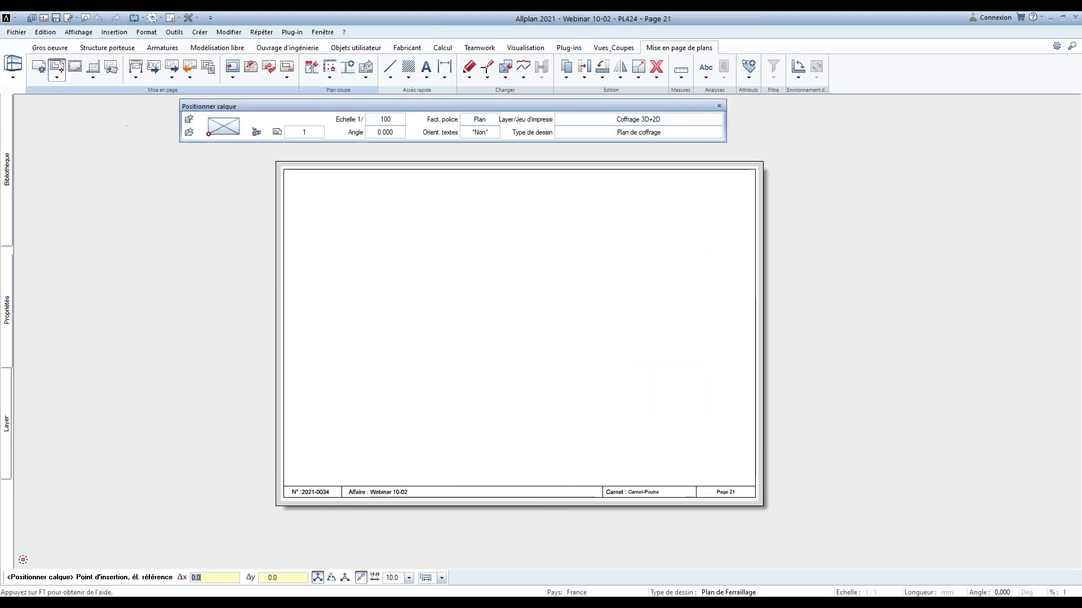
left_click(261, 135)
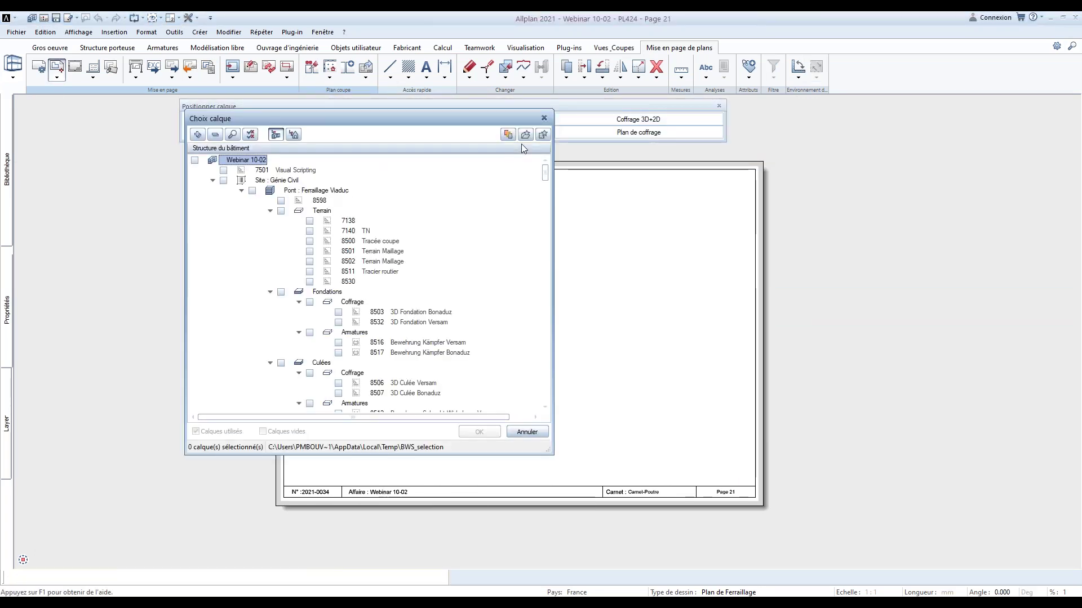
left_click(508, 134)
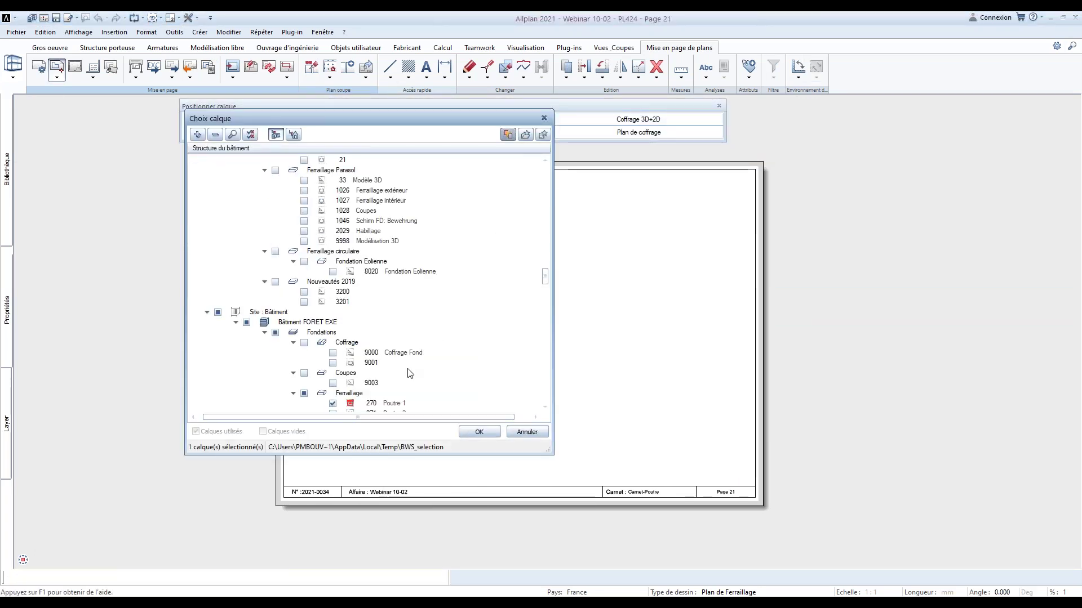
left_click(478, 432)
scroll(398, 460, "down", 4)
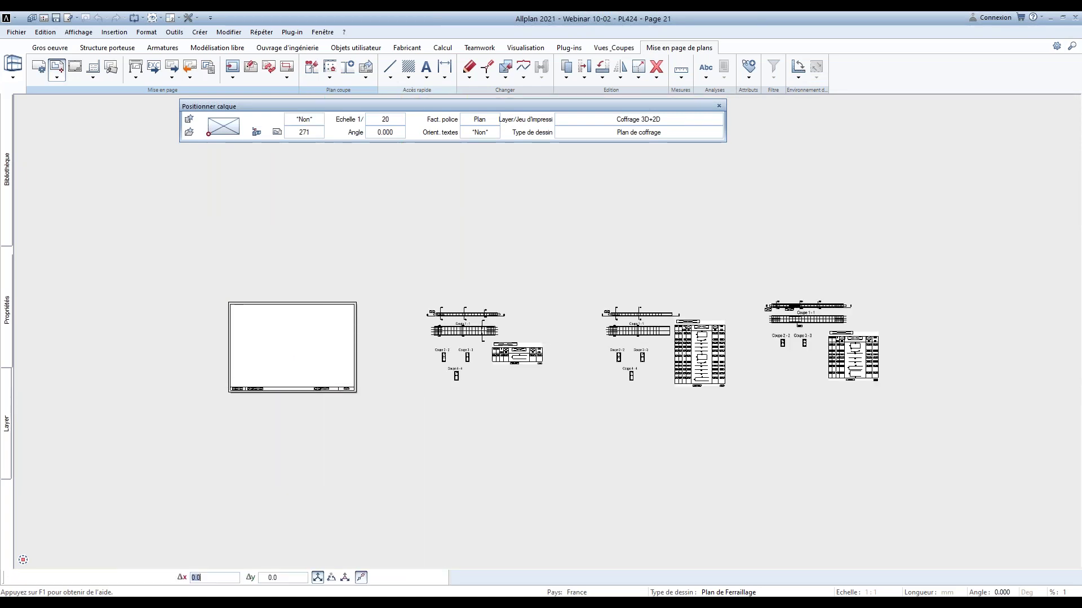
Switch the plan display to Vue de la conception and end the drawing file placement
left_click(1058, 561)
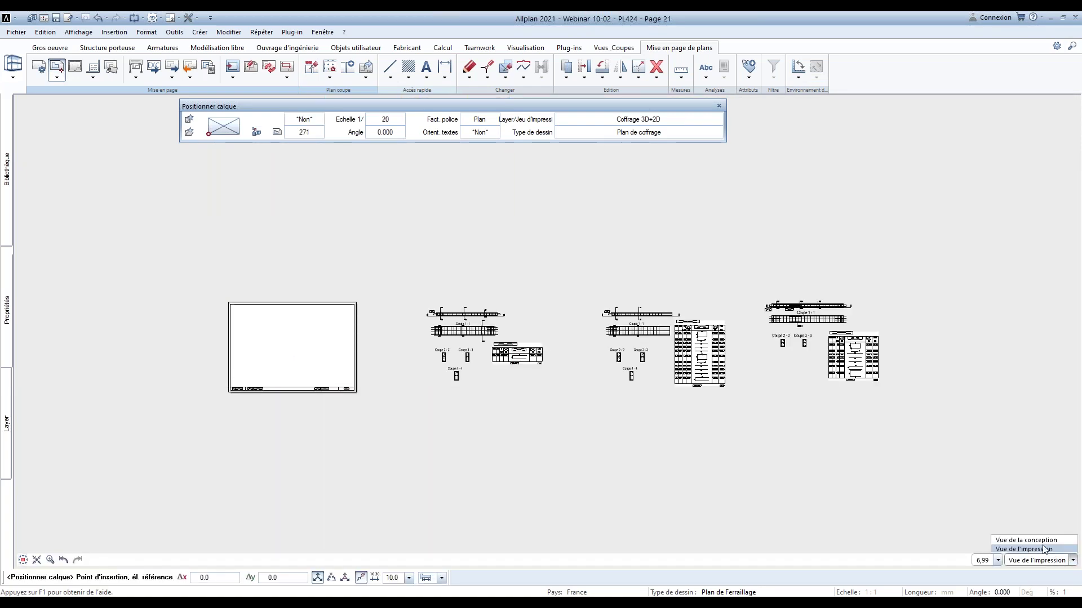
left_click(1026, 541)
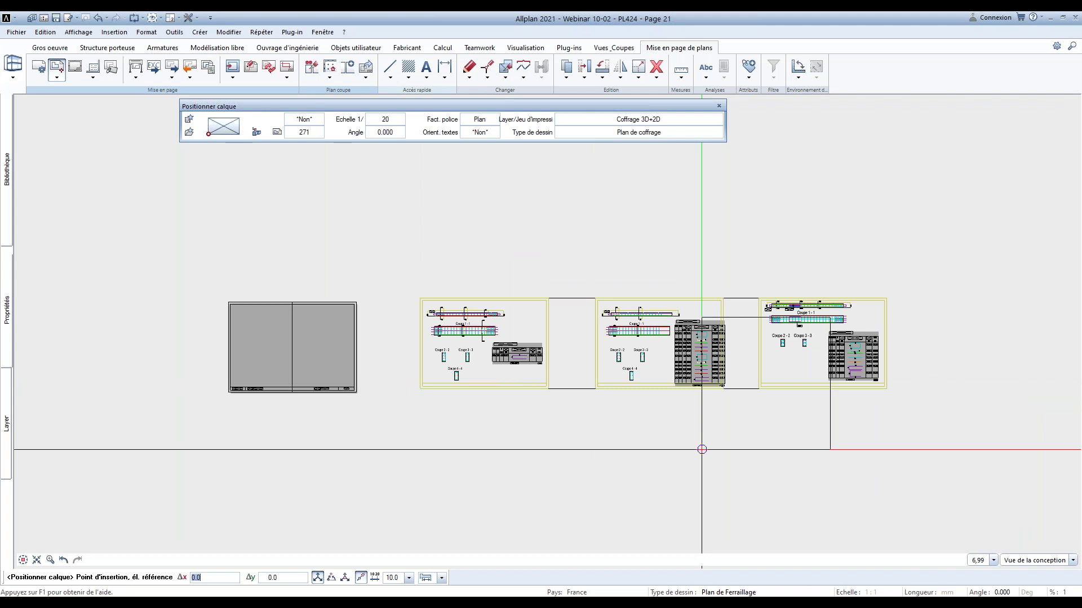
scroll(465, 295, "up", 1)
key("Escape")
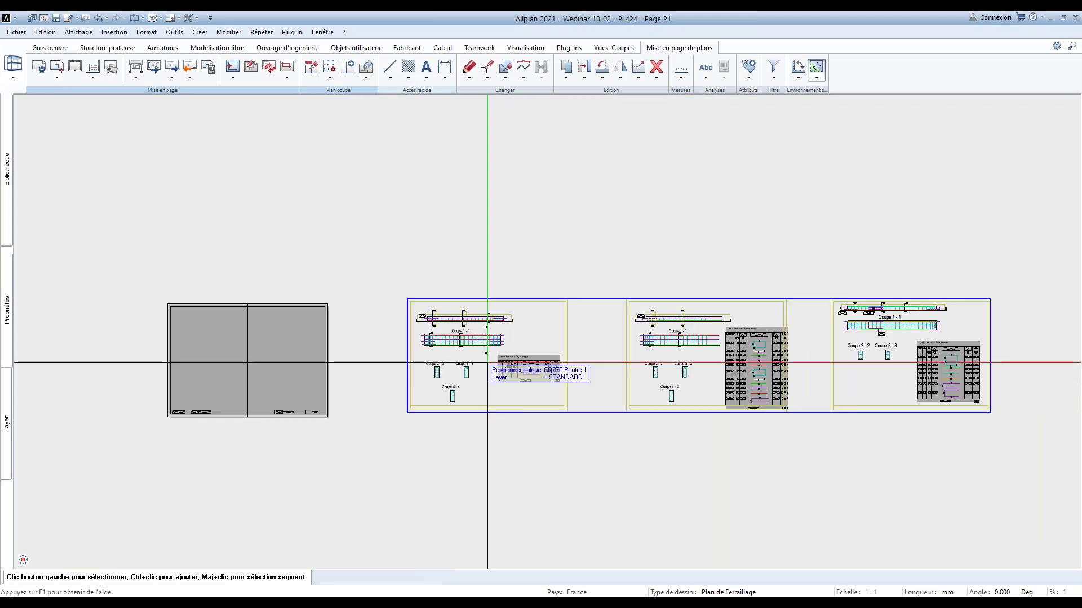
Move the placed Poutre 1 drawing so its first page frame's lower-left corner aligns with the A3 page's
scroll(591, 371, "up", 3)
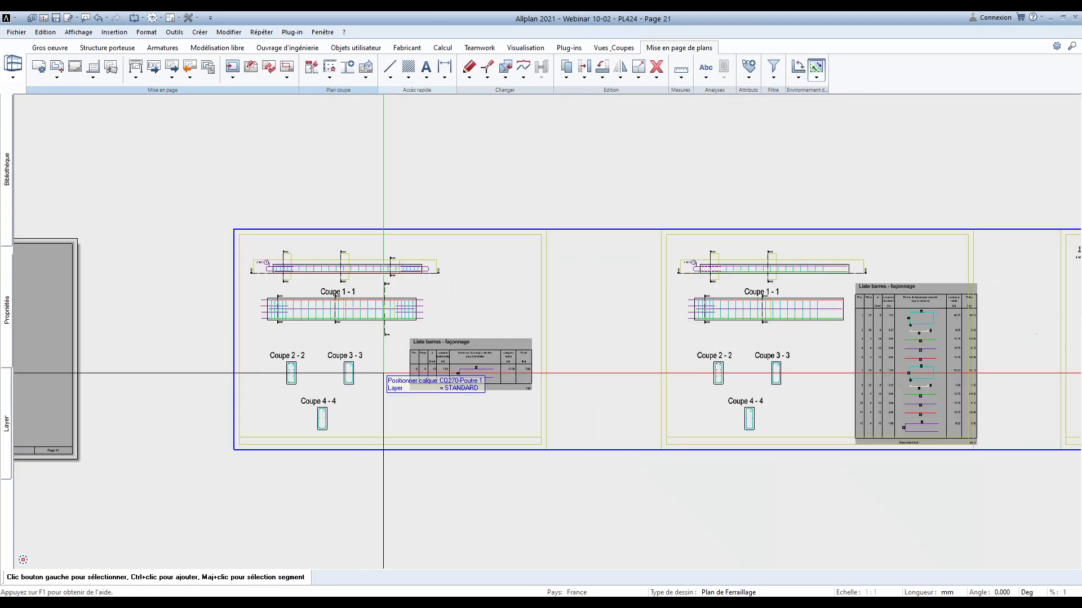
left_click(584, 67)
left_click(550, 275)
scroll(234, 434, "down", 2)
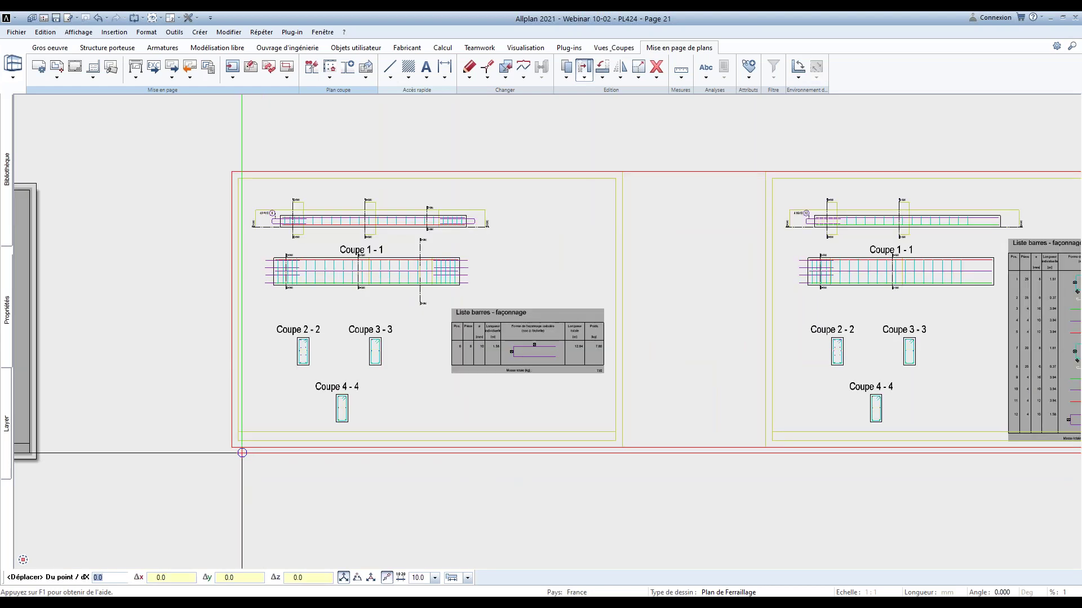
scroll(331, 423, "down", 2)
scroll(236, 389, "up", 8)
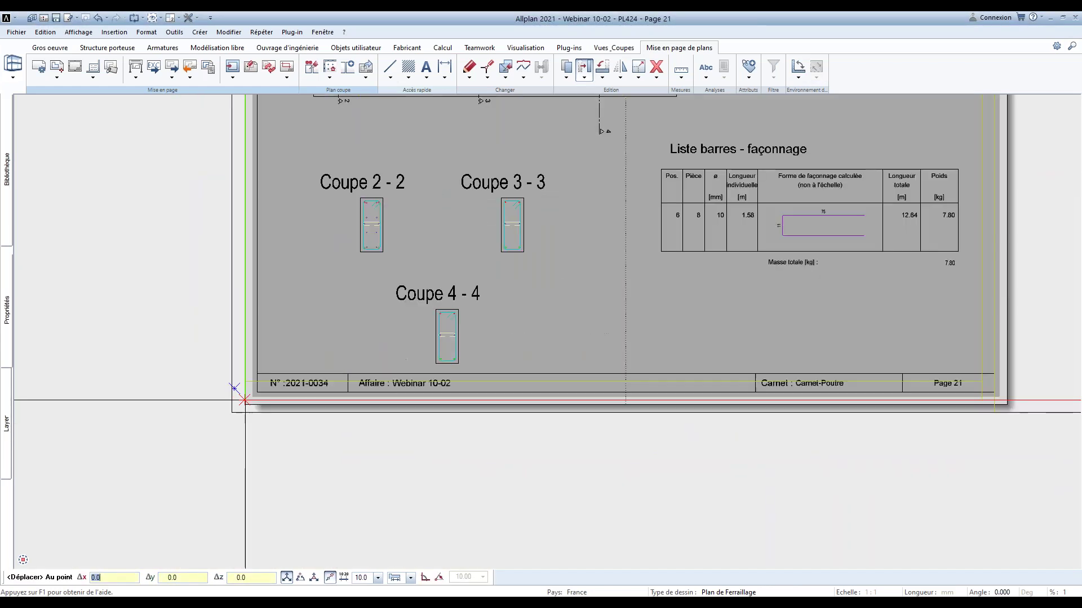
left_click(261, 385)
scroll(261, 384, "down", 5)
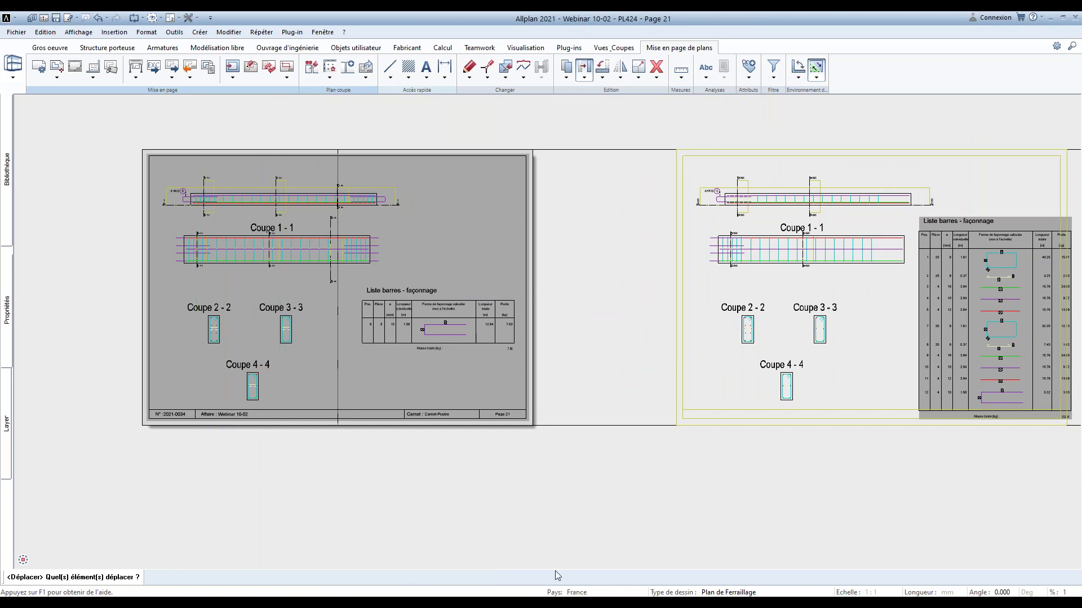
Switch the plan display back to Vue de l'impression and end the move command
left_click(1037, 560)
left_click(1020, 544)
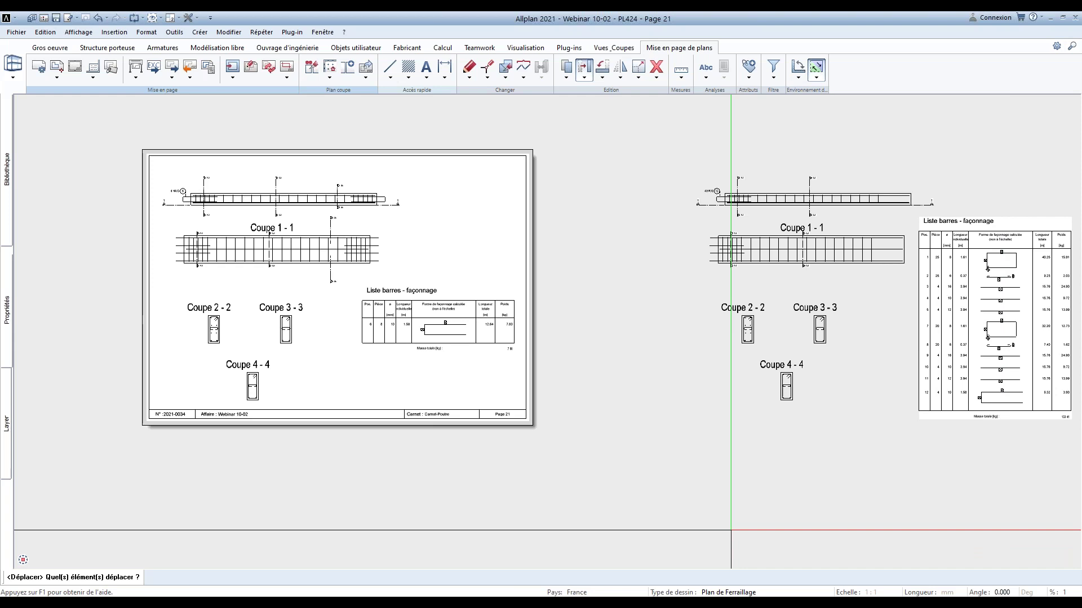
scroll(566, 402, "down", 2)
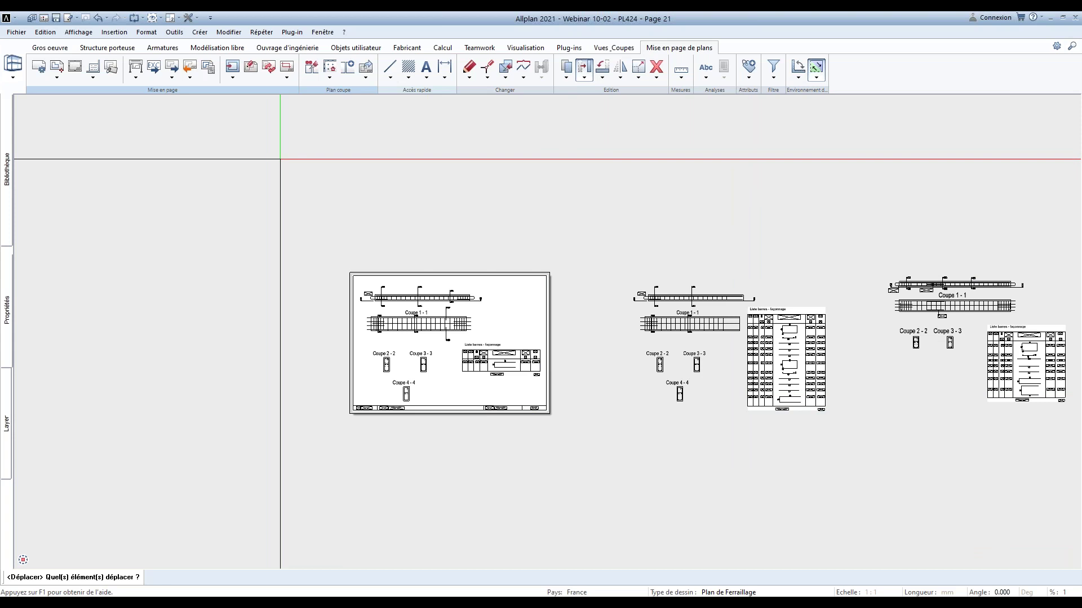
key("Escape")
Activate plan 404 Page 01 in Carnet-Poutre and close the plan structure
left_click(44, 17)
scroll(245, 210, "up", 1)
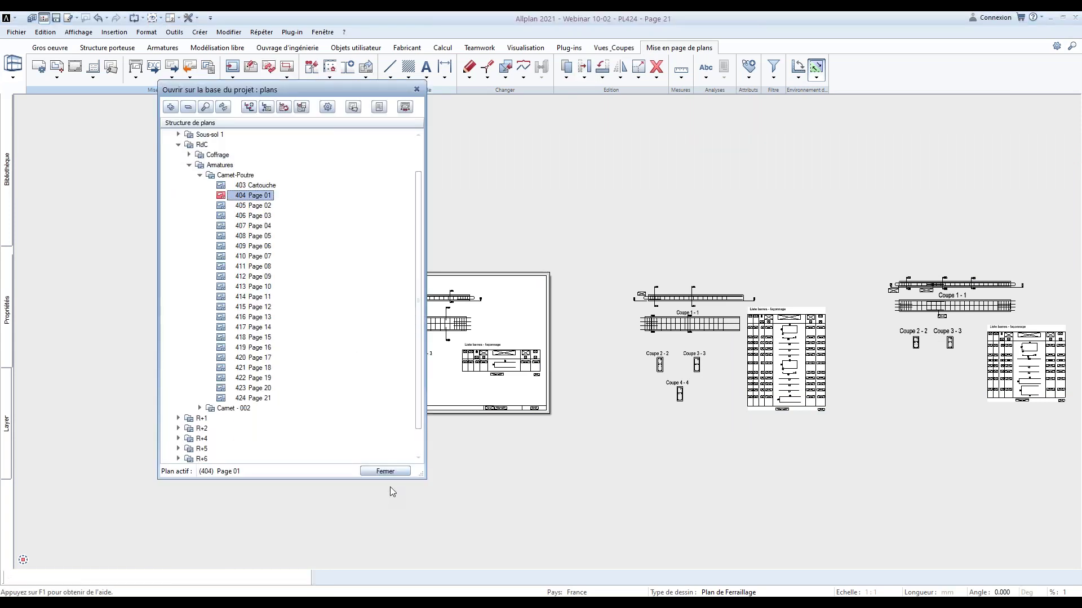
left_click(385, 471)
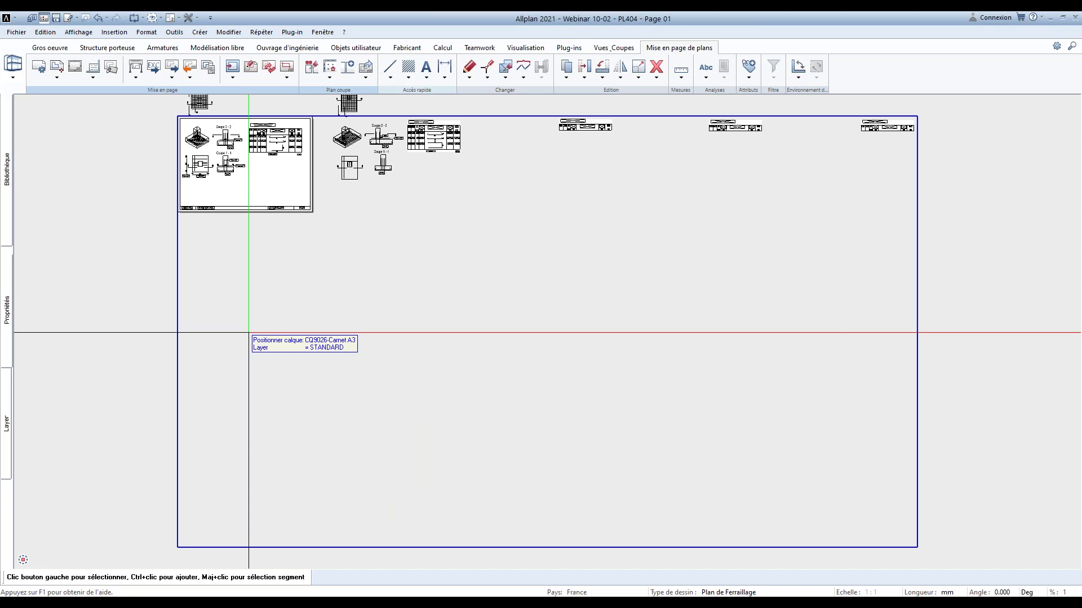
Check the page 01 frames against the whole booklet, then activate plan 405 Page 02 in Carnet-Poutre and close the plan structure
scroll(293, 333, "down", 2)
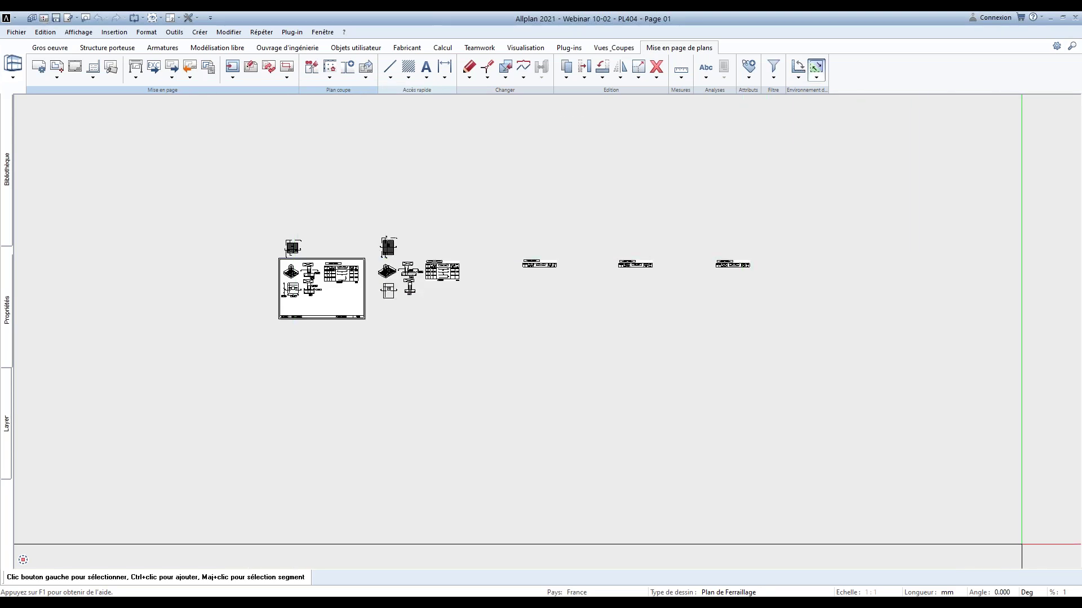
left_click(1029, 539)
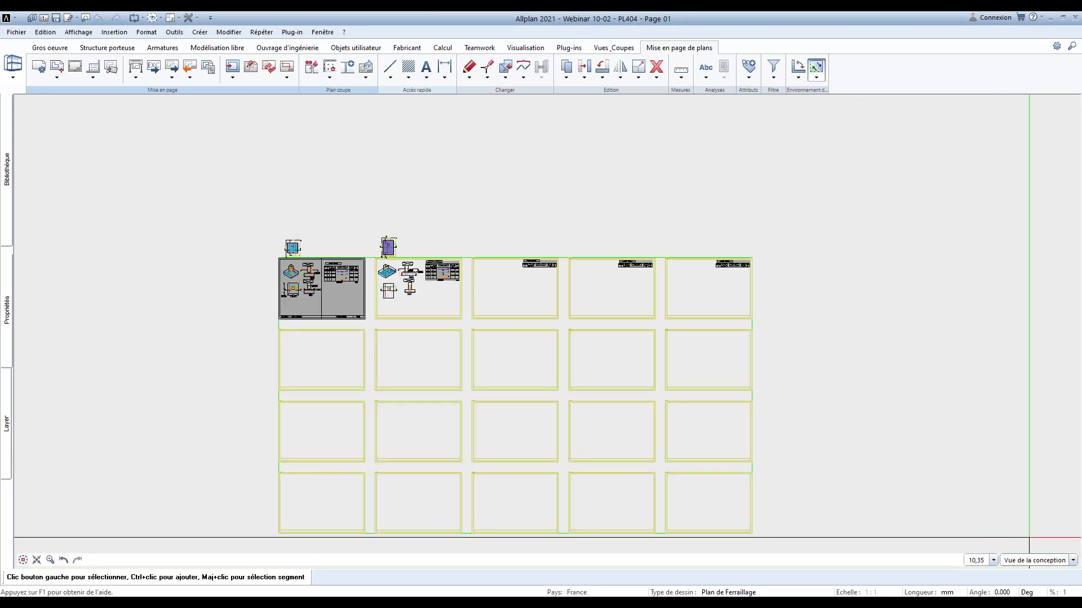
middle_click_drag(366, 393, 270, 352)
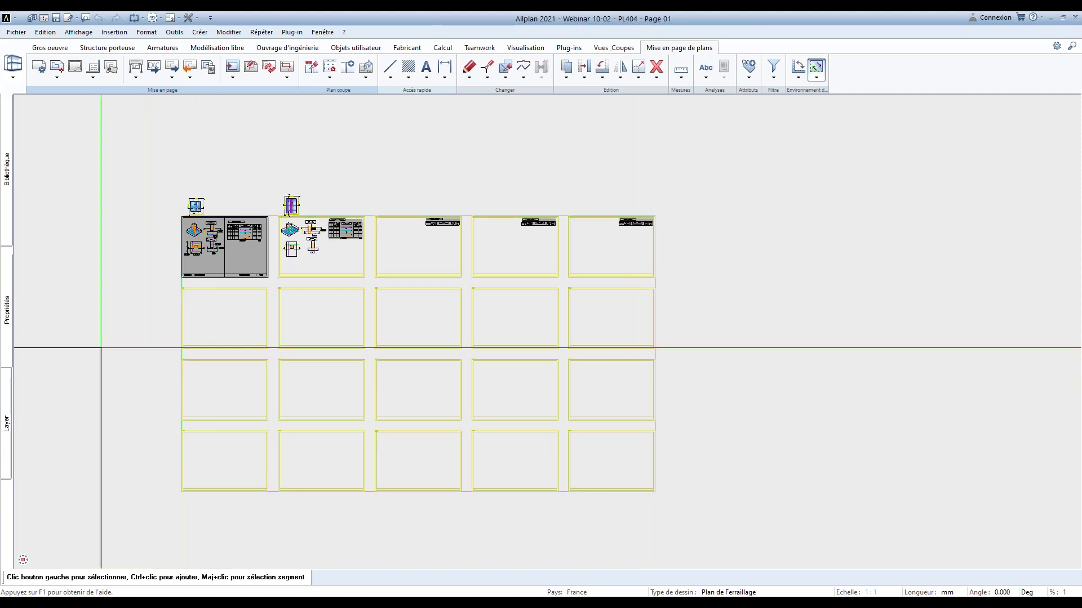
key("ctrl+o")
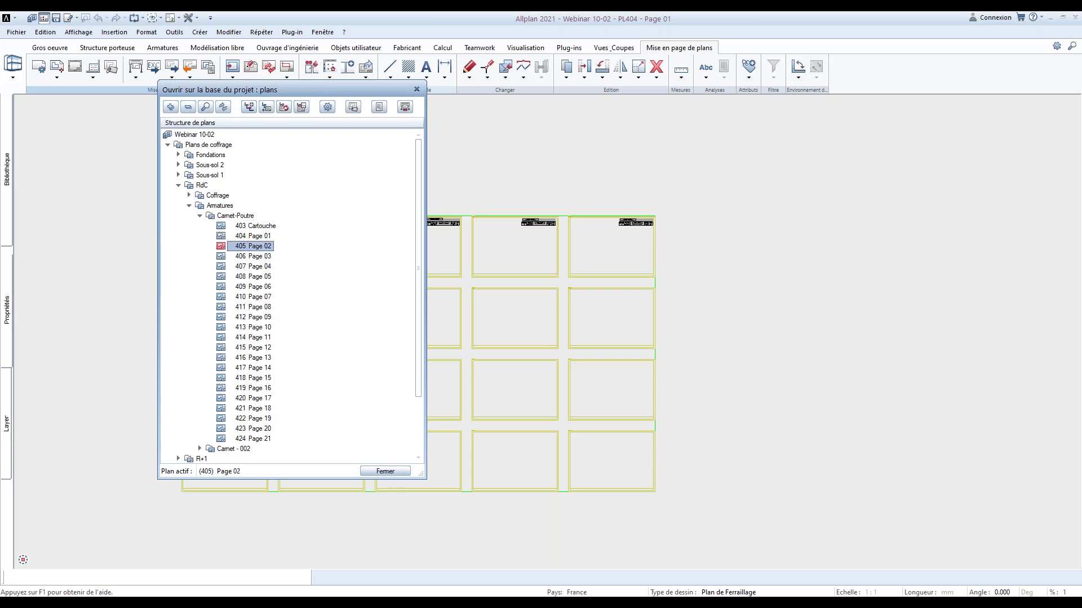
left_click(392, 471)
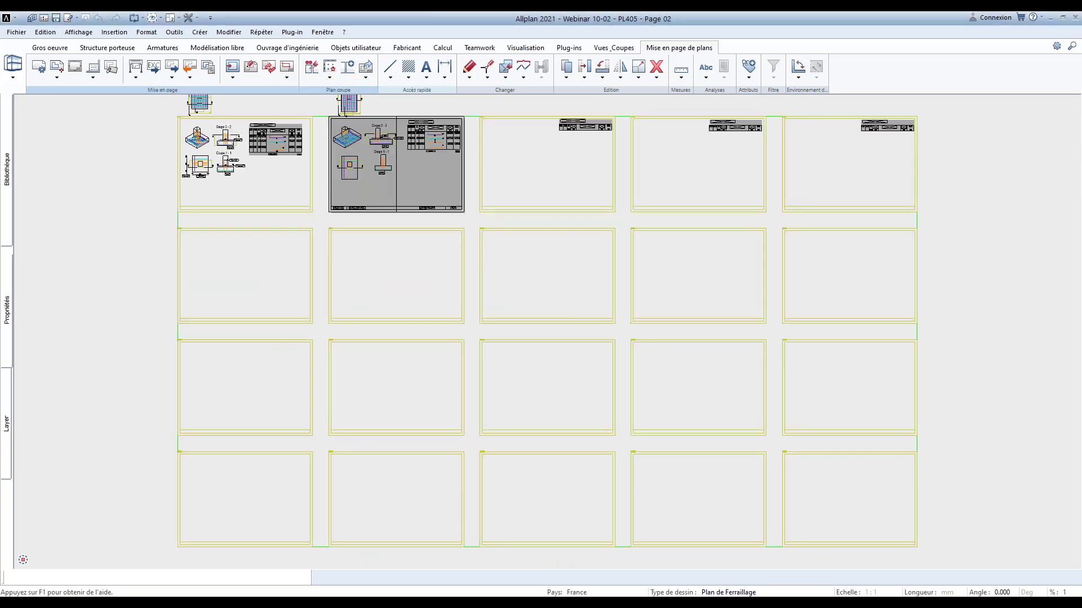
scroll(343, 261, "down", 3)
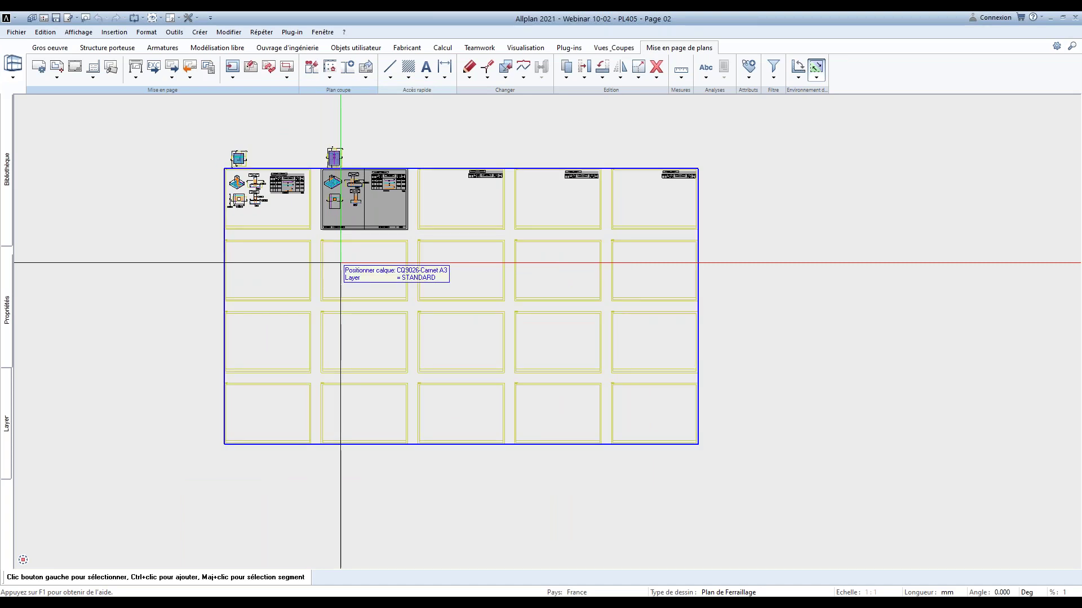
Activate drawing file 9026 Carnet A3 and place the Poteau symbol from the Fiche Armature library inside the third A3 frame
left_click(50, 48)
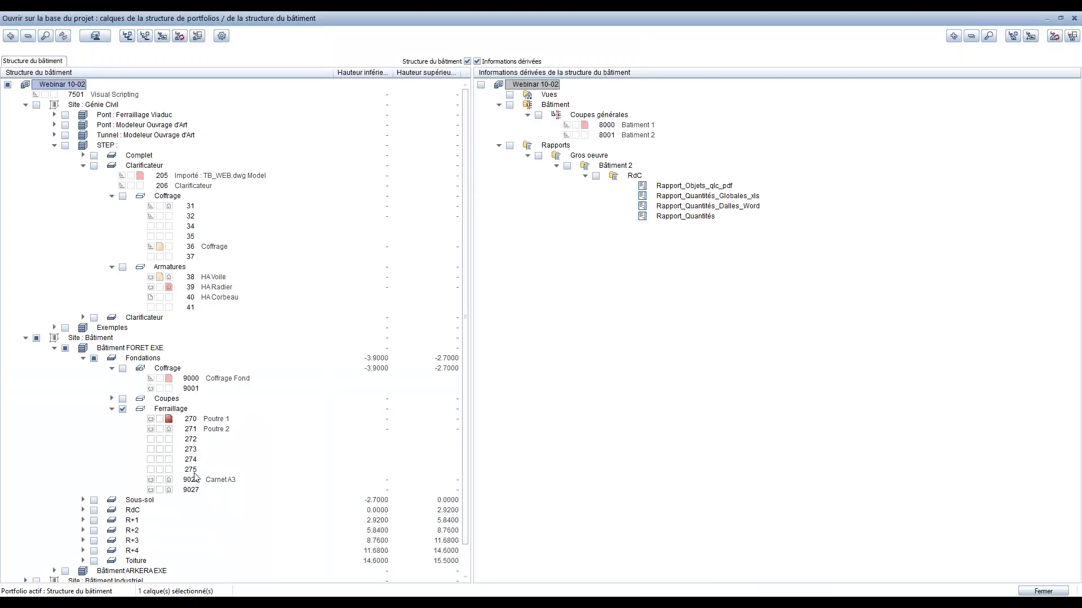
key("Return")
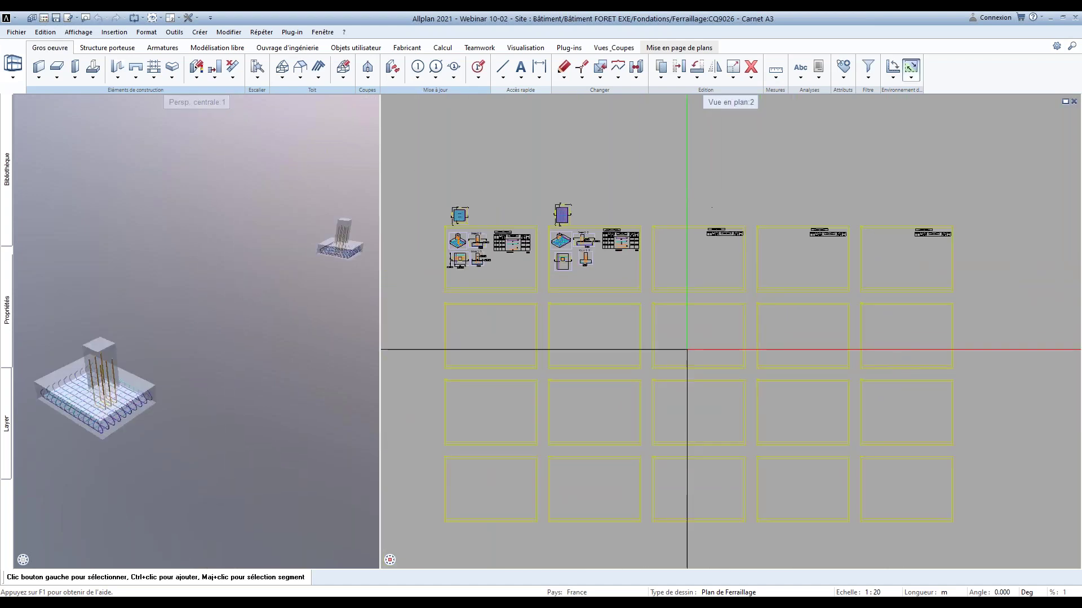
left_click(9, 201)
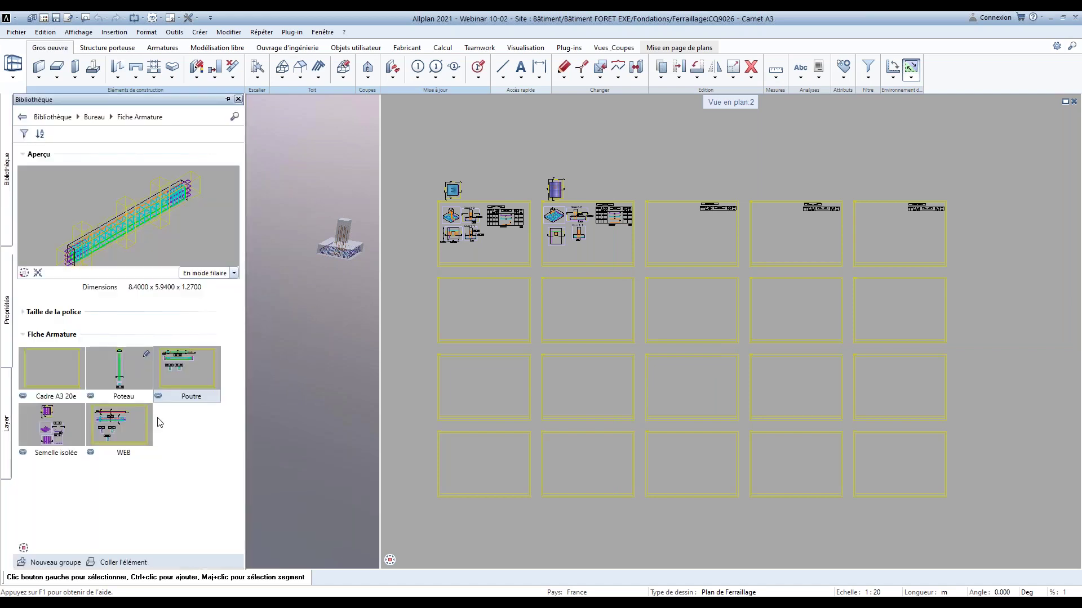
double_click(121, 369)
scroll(630, 243, "up", 3)
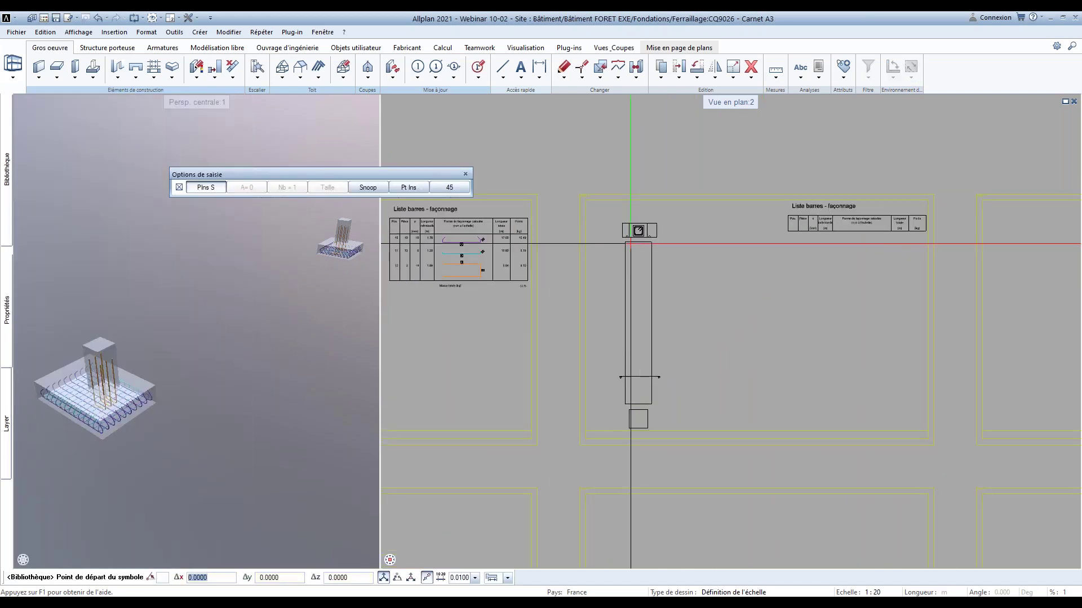
scroll(713, 304, "up", 2)
left_click(596, 187)
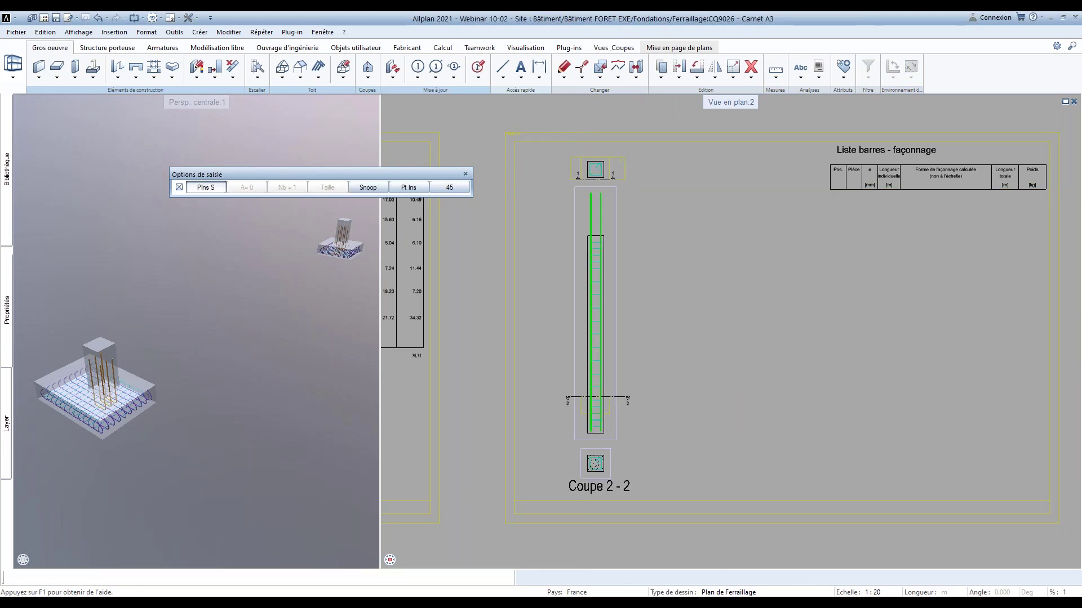
key("Escape")
Assign layer F03 to the inserted Poteau views and reinforcement using Modifier les propriétés de format
middle_click_drag(783, 342, 657, 324)
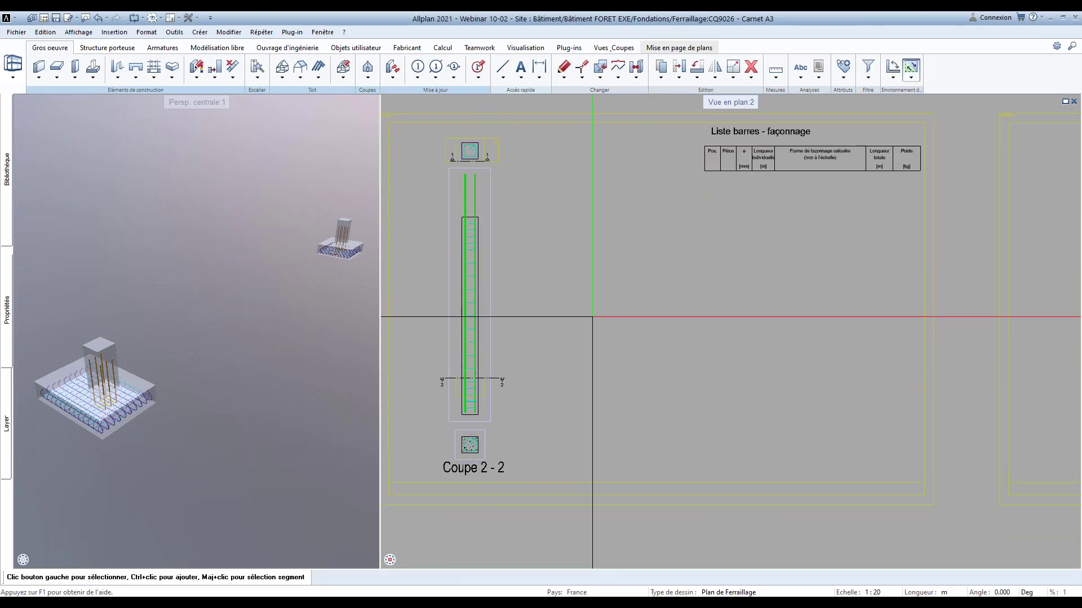
left_click(564, 76)
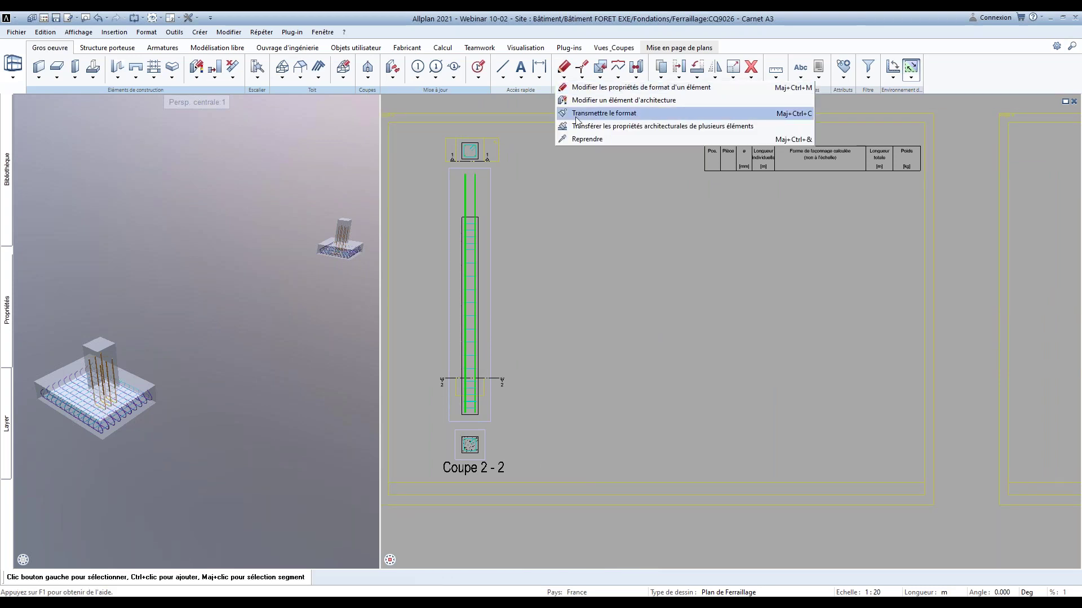
left_click(586, 95)
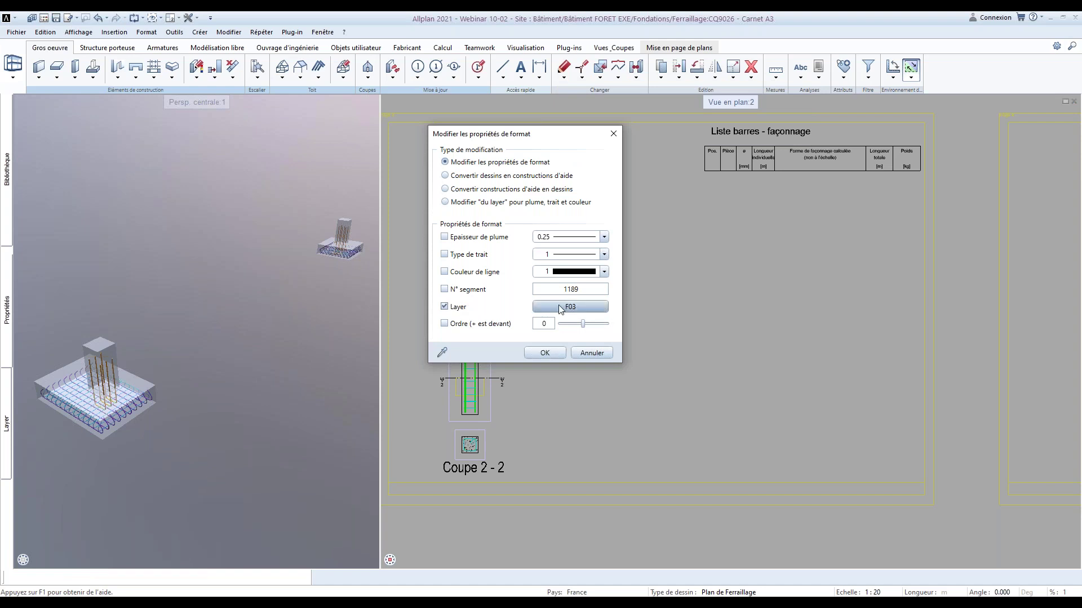
left_click(545, 353)
scroll(528, 390, "down", 1)
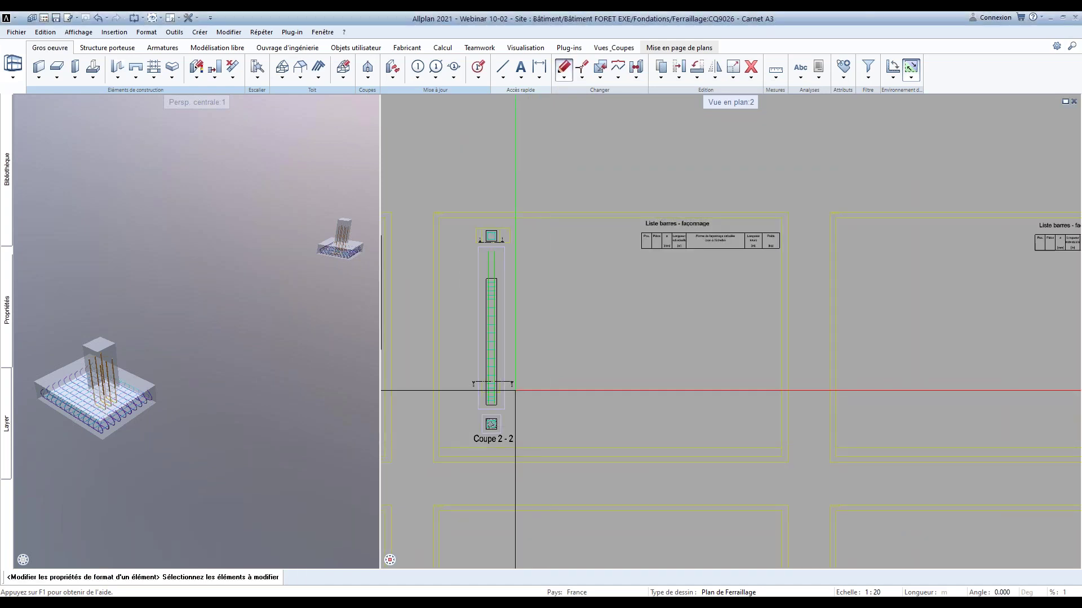
key("Escape")
Update the annotations of the Liste barres - façonnage legend in the third A3 frame
right_click(732, 280)
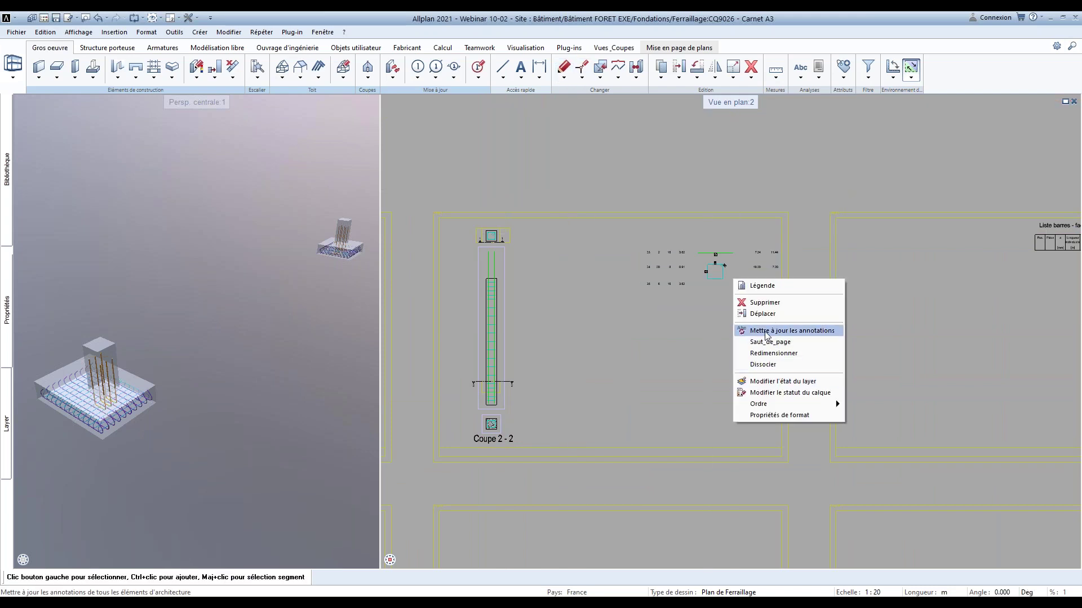
left_click(783, 331)
scroll(721, 281, "up", 2)
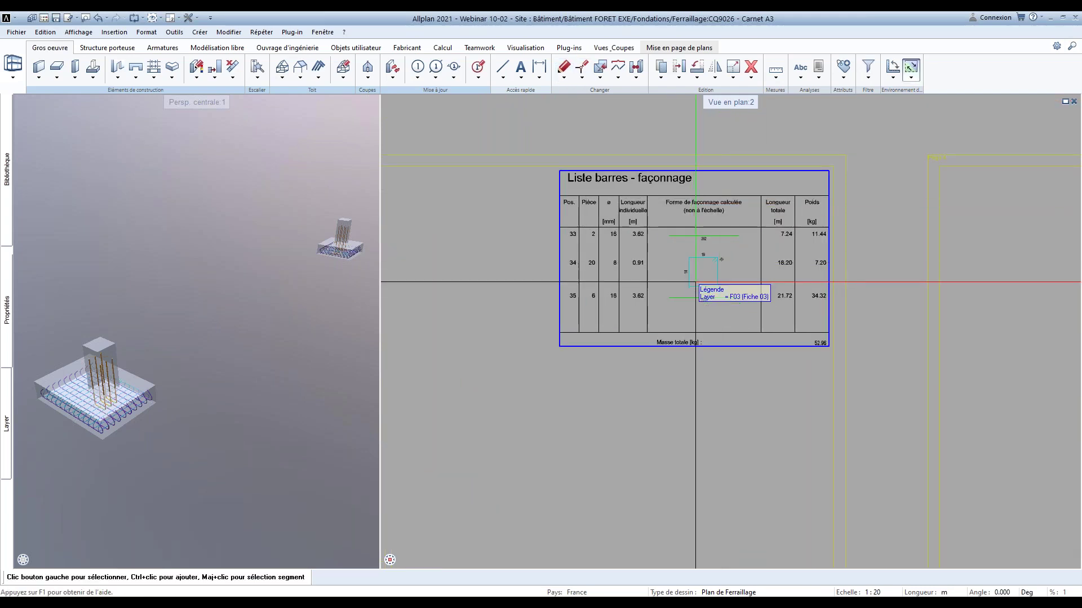
Dimension the stirrup distribution beside the column elevation and place its position, quantity and spacing text next to the dimension line
scroll(699, 295, "down", 1)
scroll(526, 323, "up", 1)
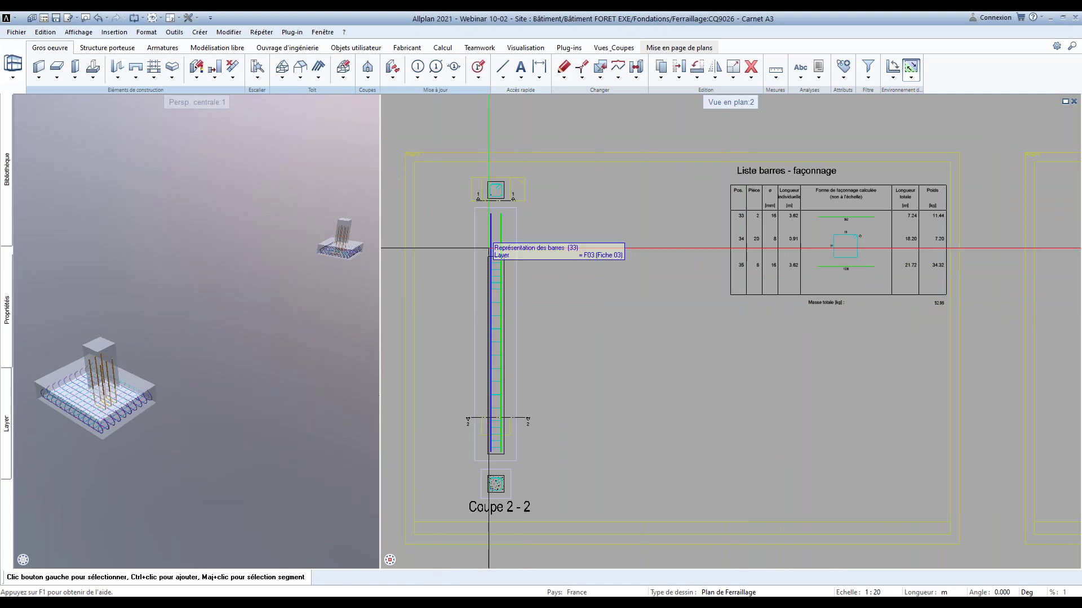
scroll(624, 281, "up", 3)
left_click(620, 542)
left_click(664, 282)
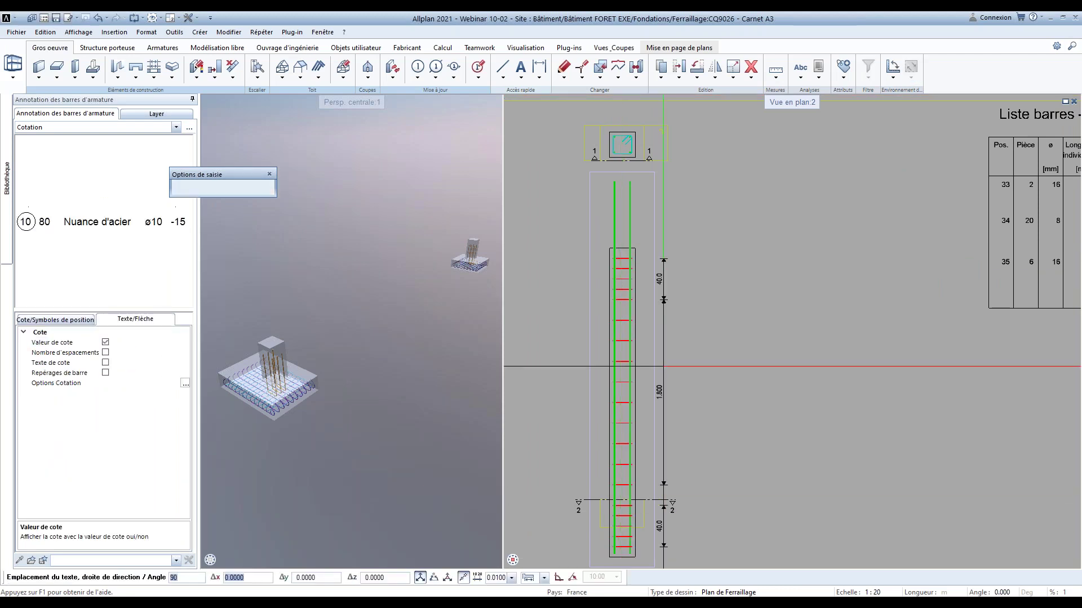
left_click(687, 367)
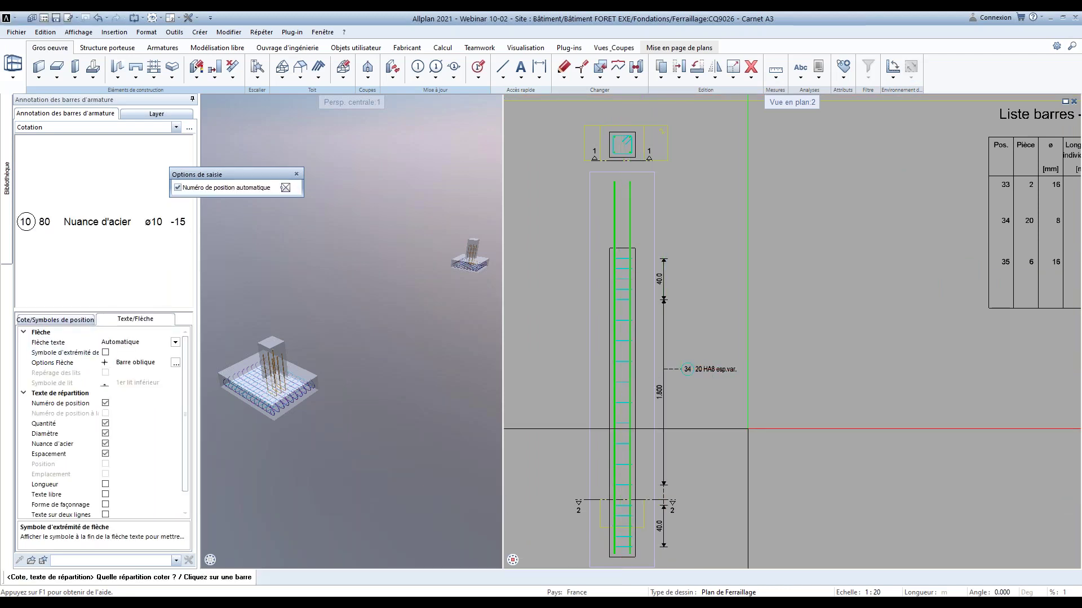
scroll(710, 389, "down", 3)
middle_click_drag(727, 403, 711, 392)
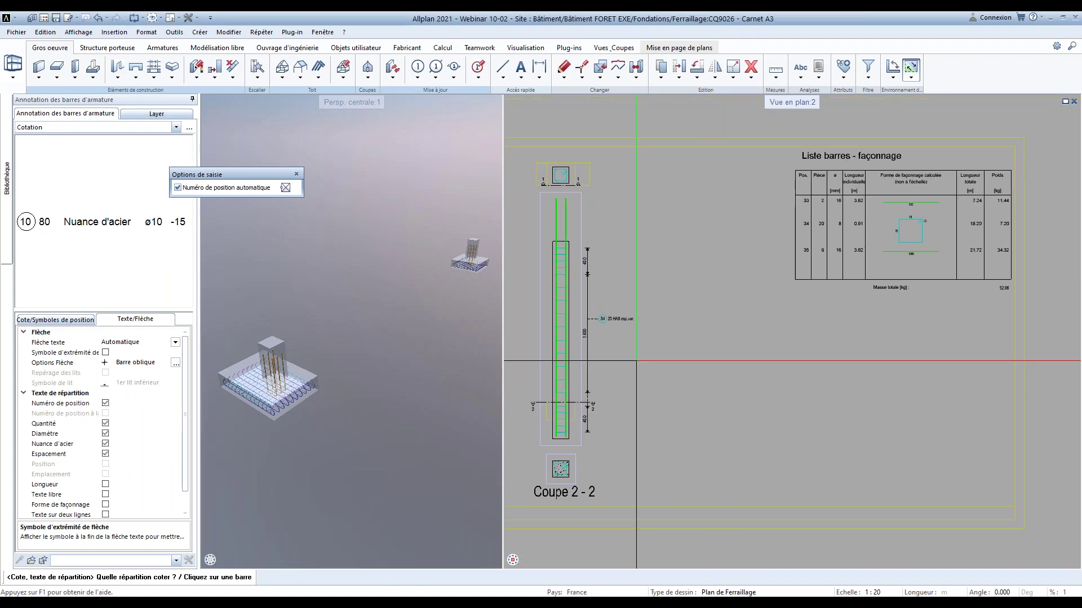
Return to the plan layout, activate plan 406 Page 03 in Carnet-Poutre and close the plan structure
left_click(657, 50)
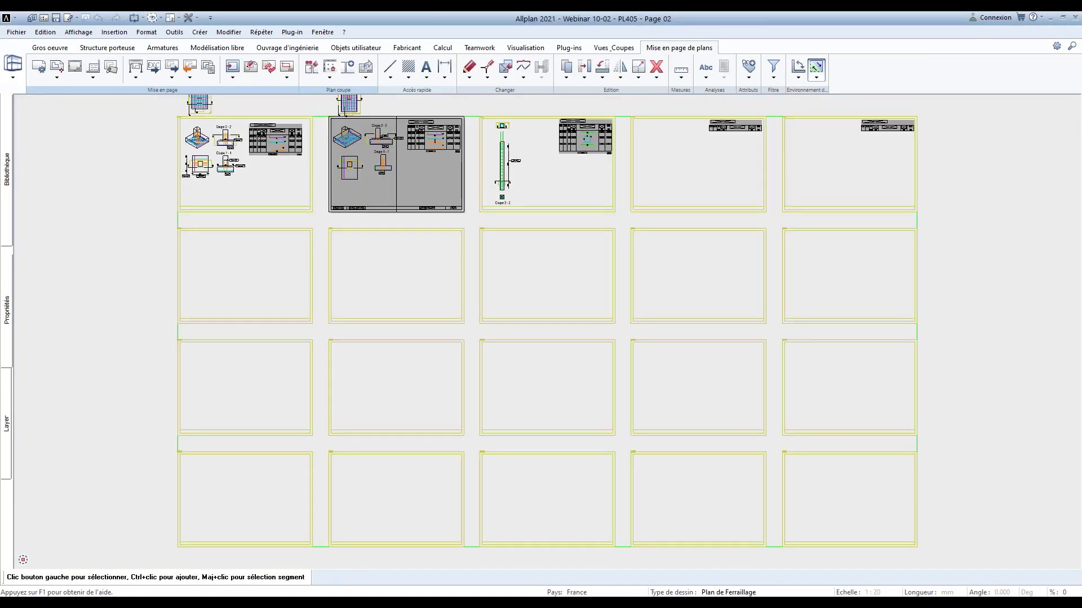
scroll(599, 265, "up", 5)
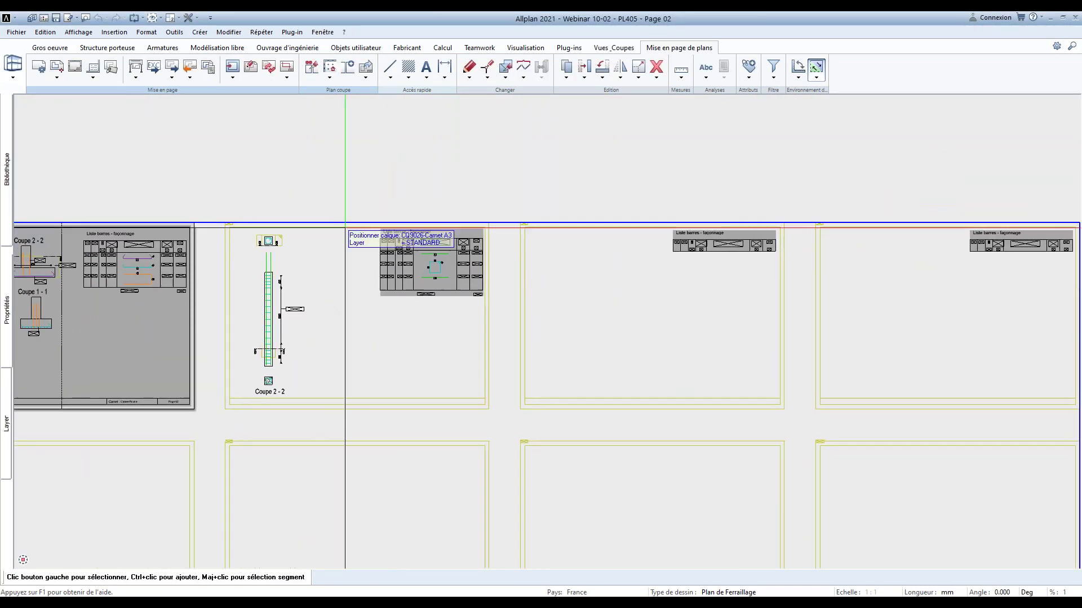
left_click(43, 18)
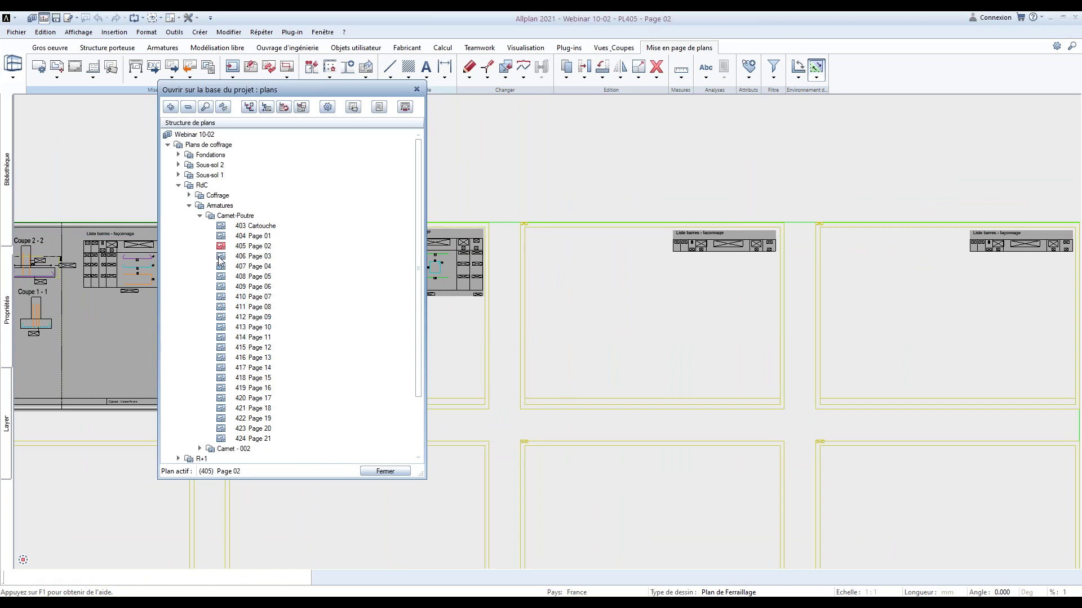
left_click(384, 471)
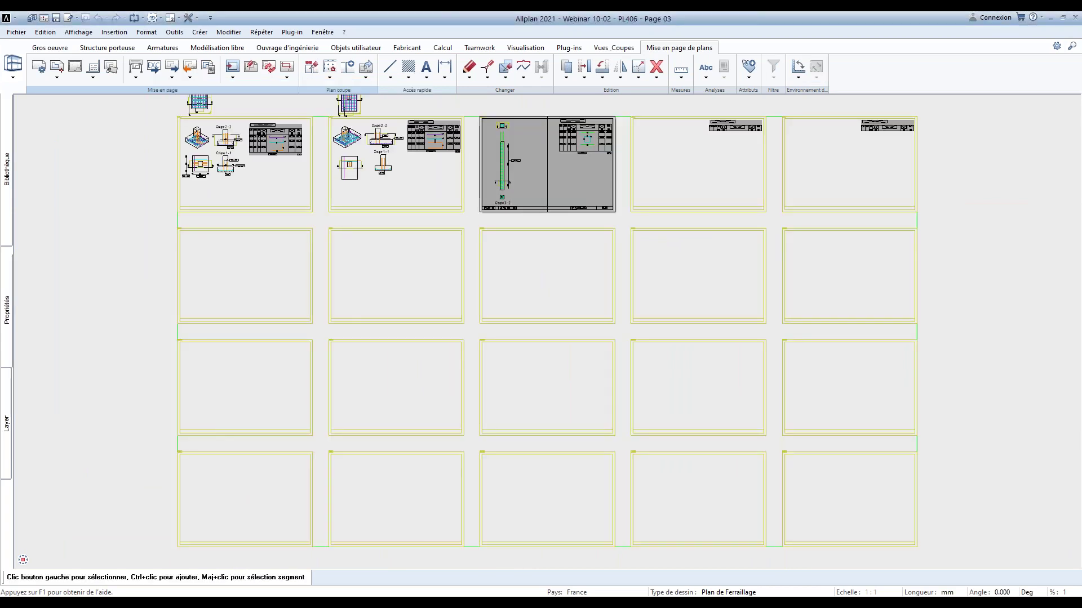
scroll(507, 157, "up", 5)
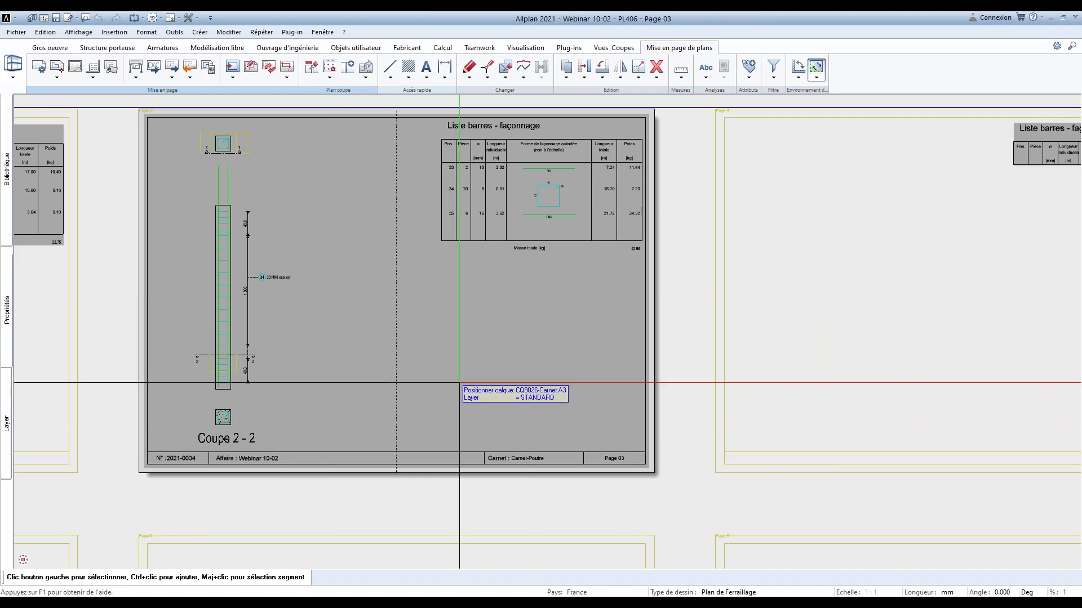
Return to drawing file Carnet A3 and place the WEB symbol from the Fiche Armature library on the fourth A3 frame's upper-left corner
left_click(51, 49)
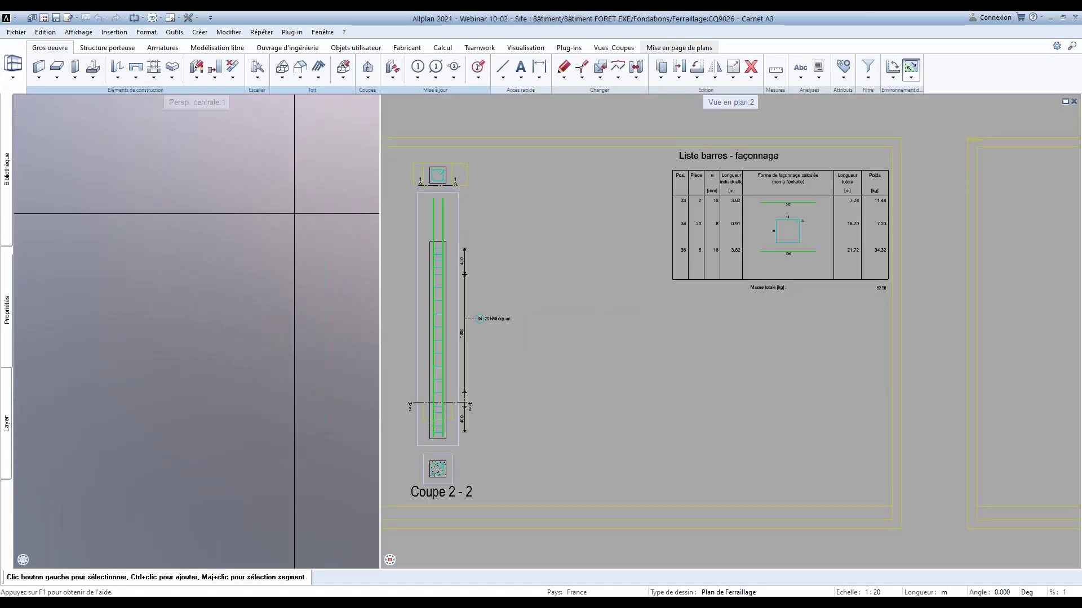
scroll(619, 284, "down", 5)
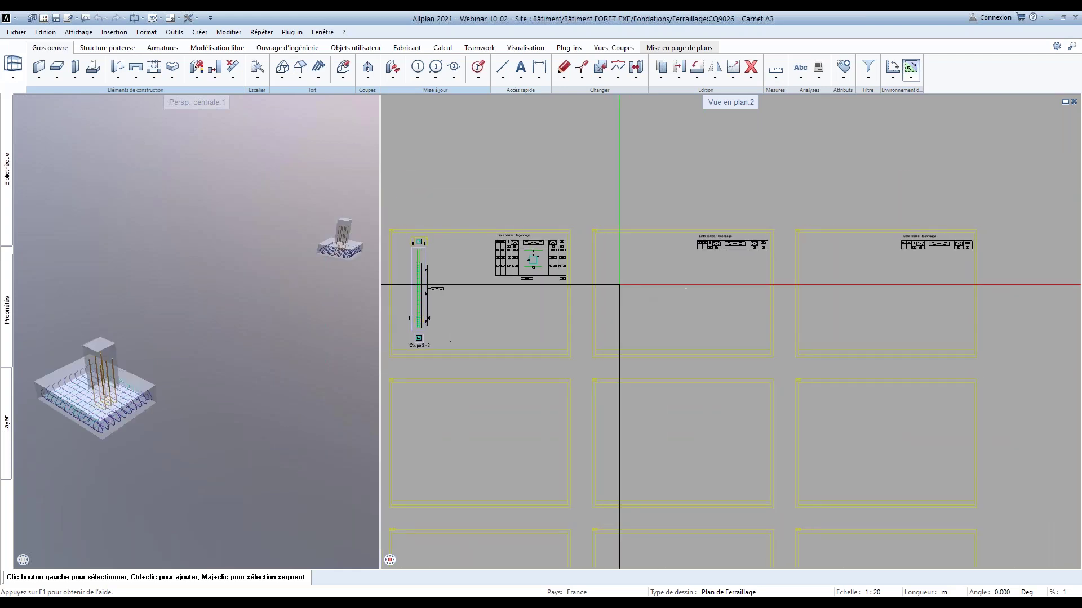
left_click(7, 169)
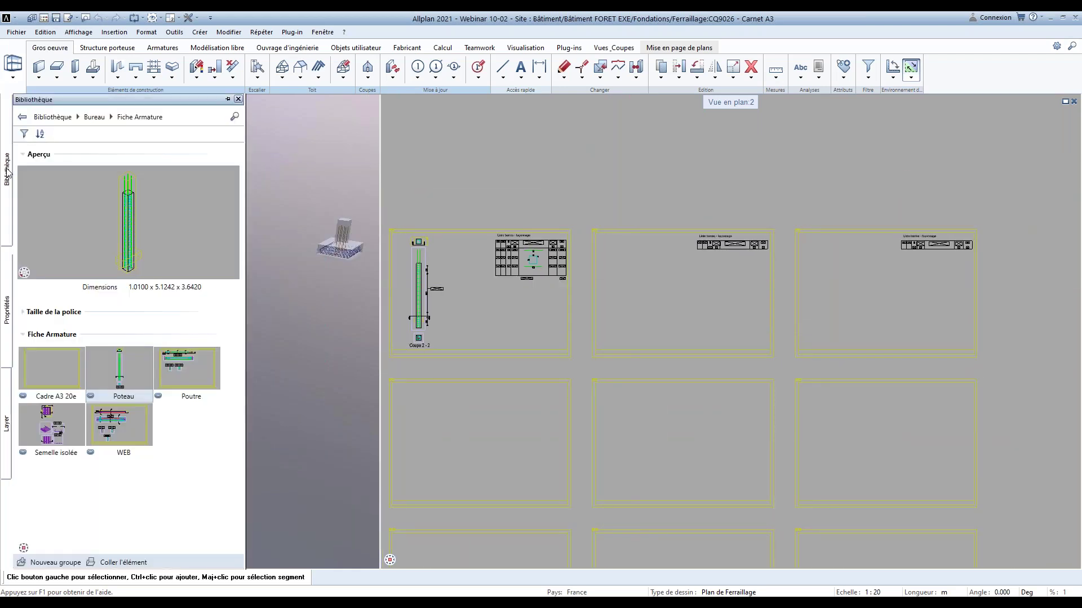
double_click(117, 431)
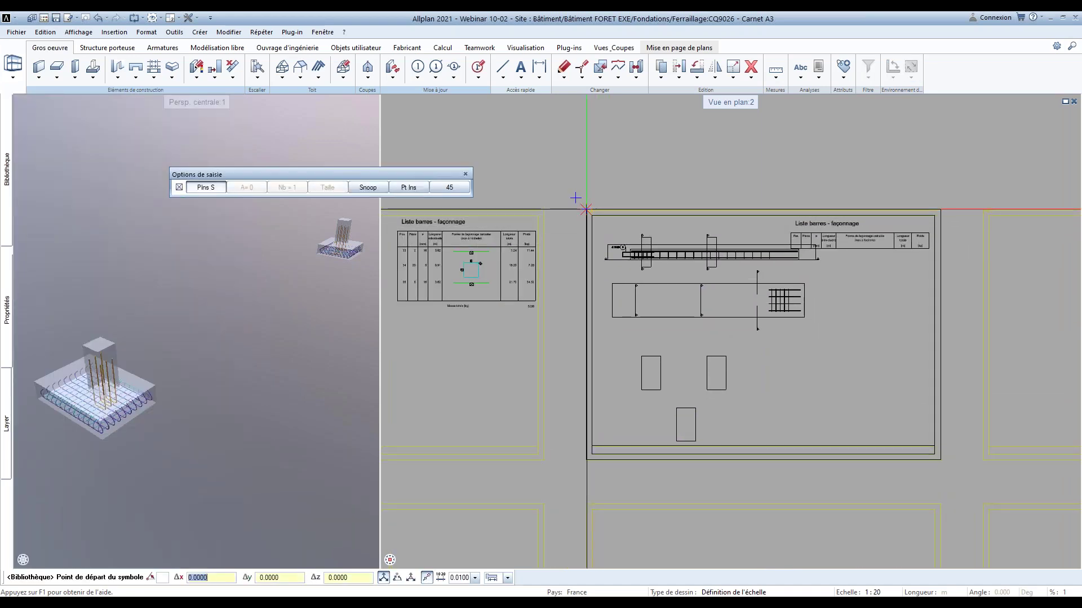
left_click(576, 198)
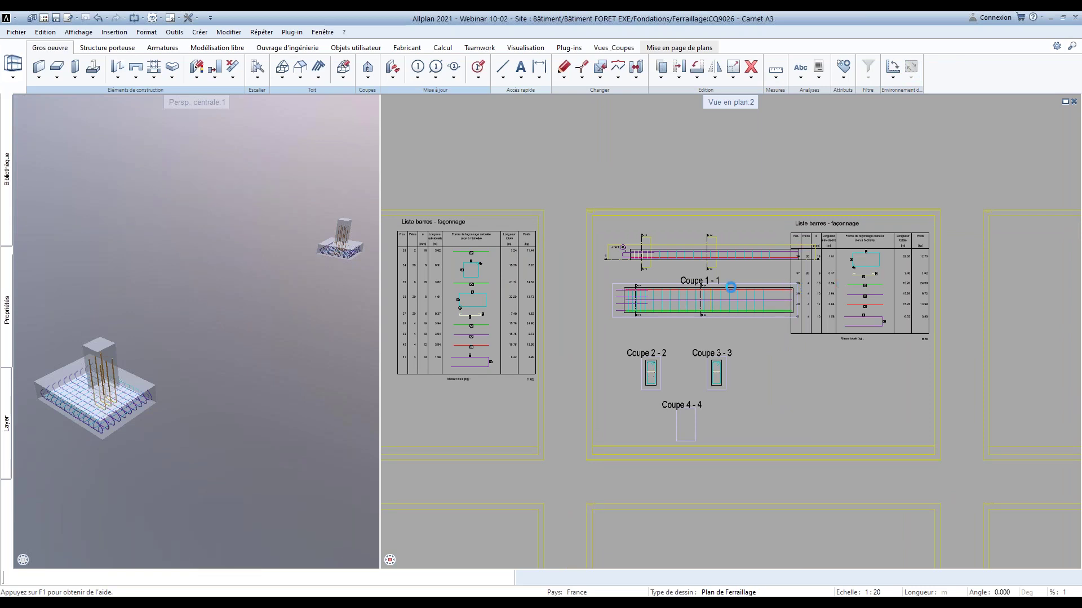
Move the fourth frame's Liste barres - façonnage legend down into the free area beside Coupe 3 - 3
scroll(790, 308, "up", 3)
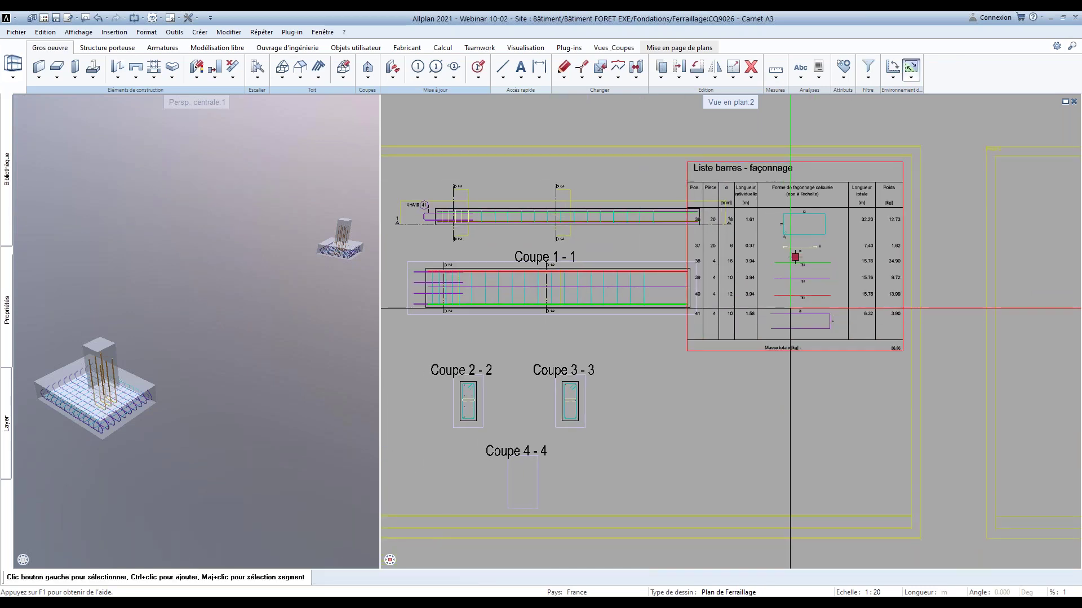
left_click(795, 257)
left_click(794, 257)
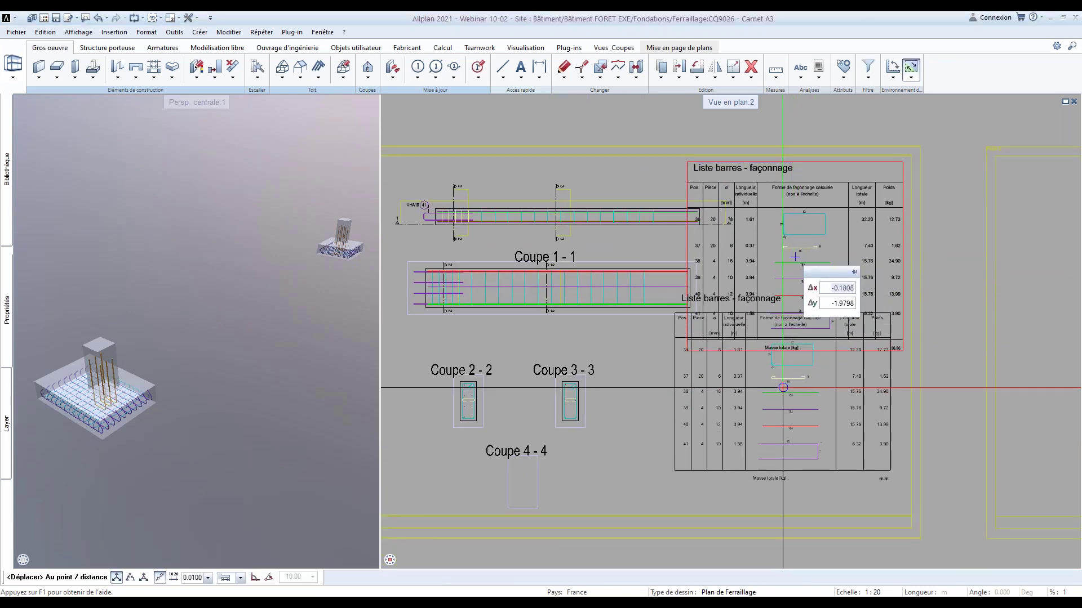
left_click(783, 411)
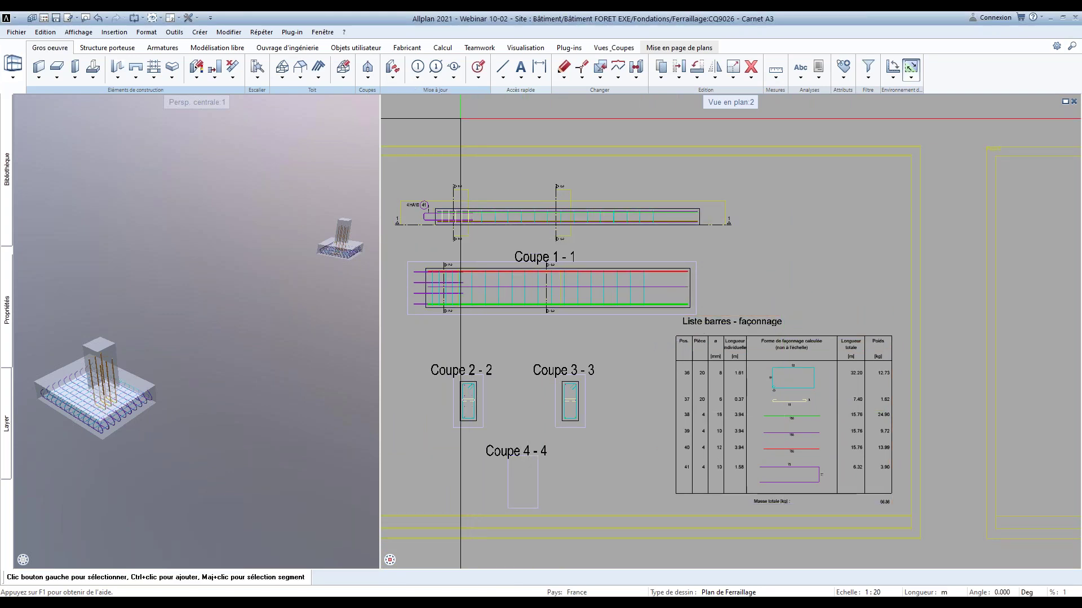
Assign the reinforcement views, section titles and bar list inside the fourth A3 frame to layer F04 (Fiche 04)
left_click(564, 77)
left_click(597, 84)
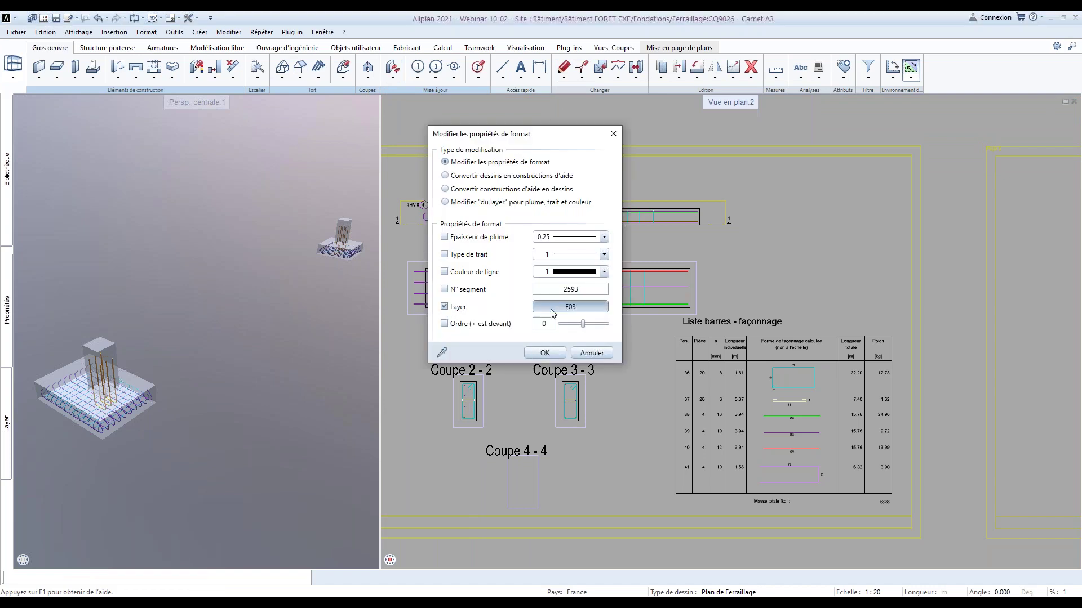
left_click(551, 309)
left_click(361, 153)
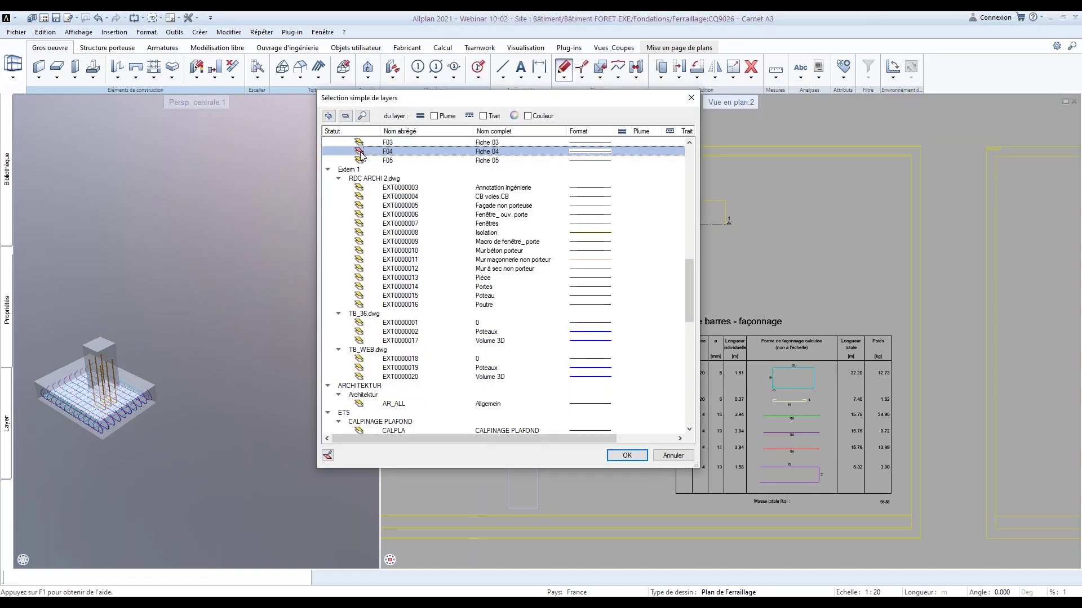
left_click(628, 455)
left_click(544, 352)
left_click_drag(483, 277, 731, 495)
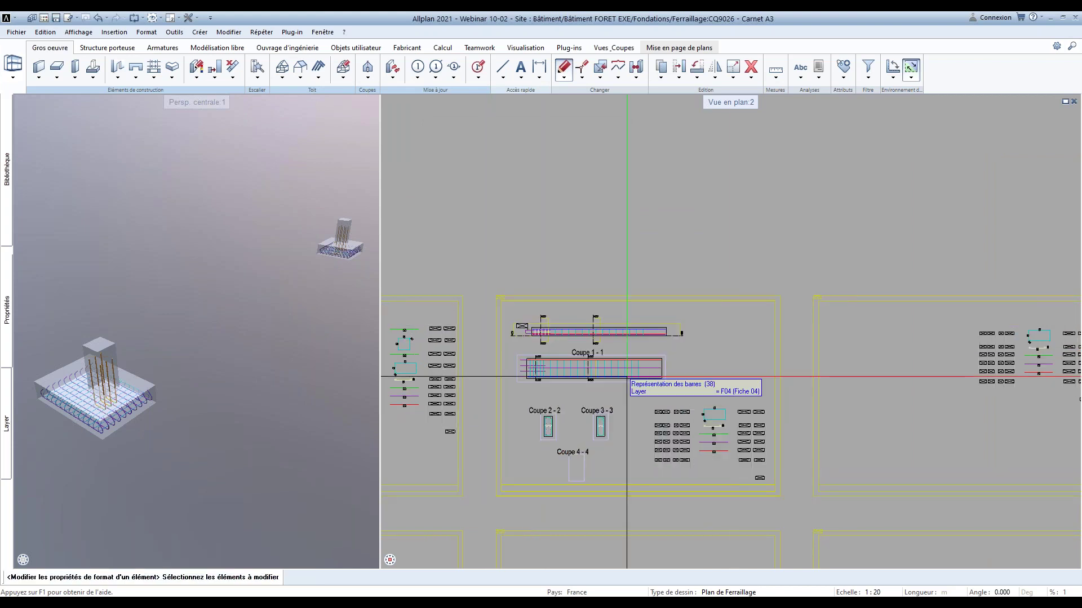
left_click(581, 67)
Update the annotations of the fourth frame's Liste barres - façonnage legend
right_click(727, 473)
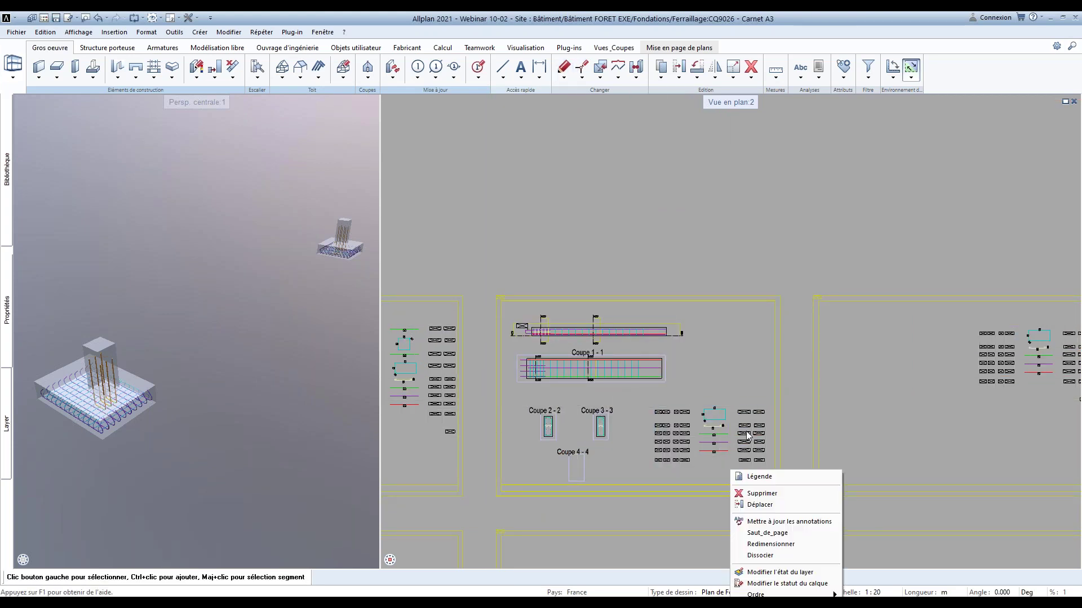
left_click(763, 519)
scroll(720, 449, "down", 3)
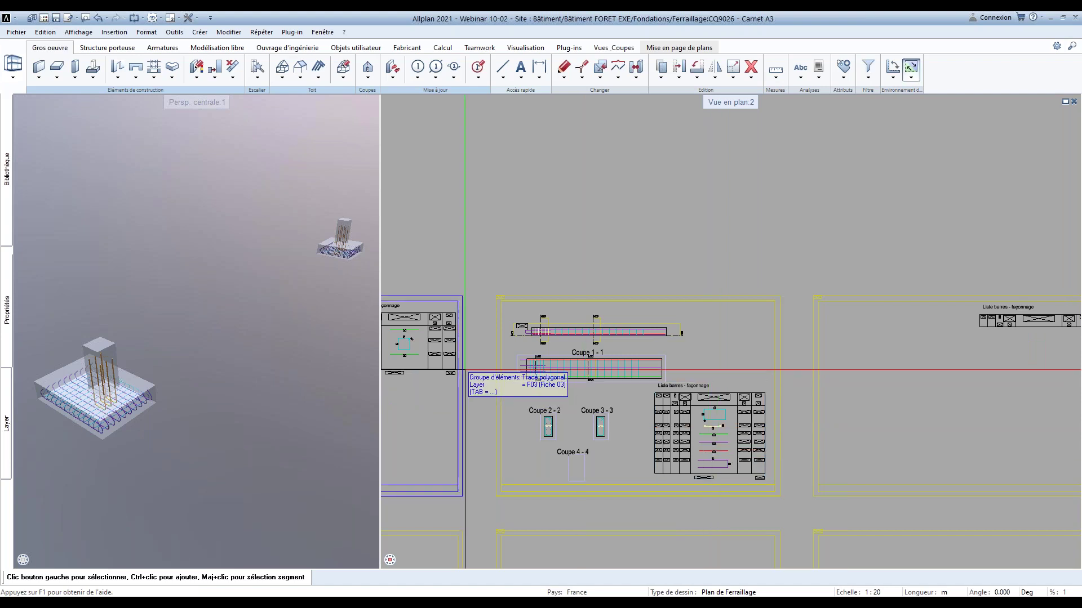
scroll(586, 429, "up", 3)
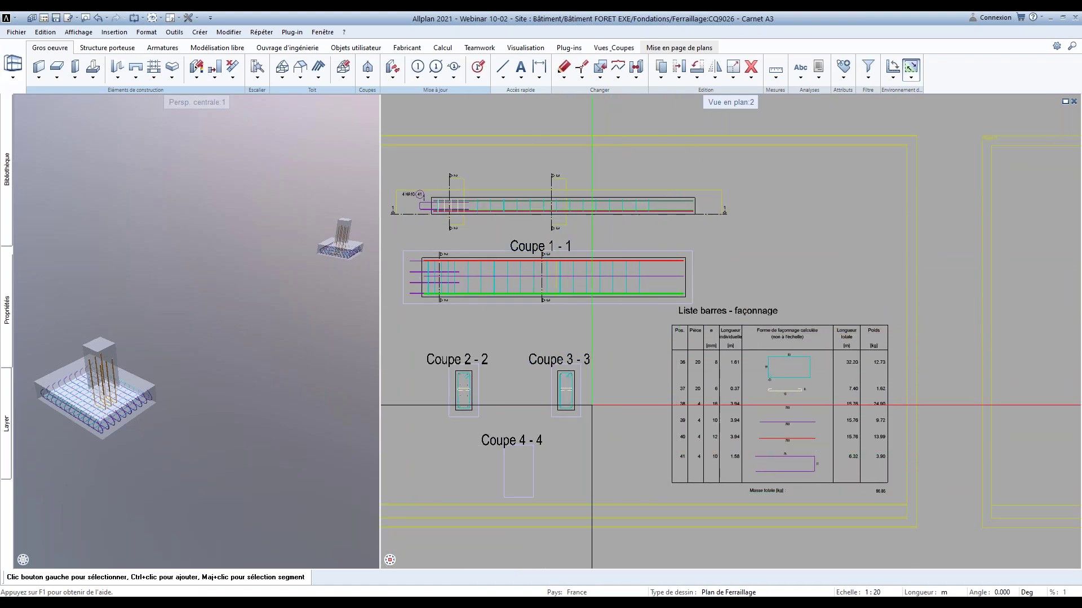
scroll(580, 345, "up", 4)
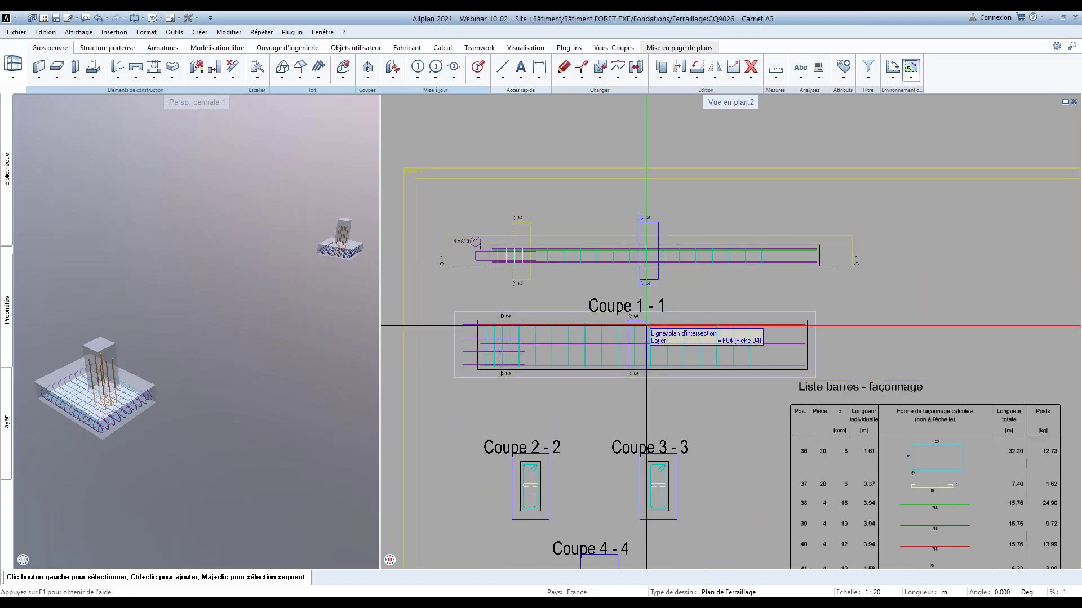
Switch to the plan layout, activate plan 407 Page 04 in Carnet-Poutre and close the plan structure
left_click(662, 49)
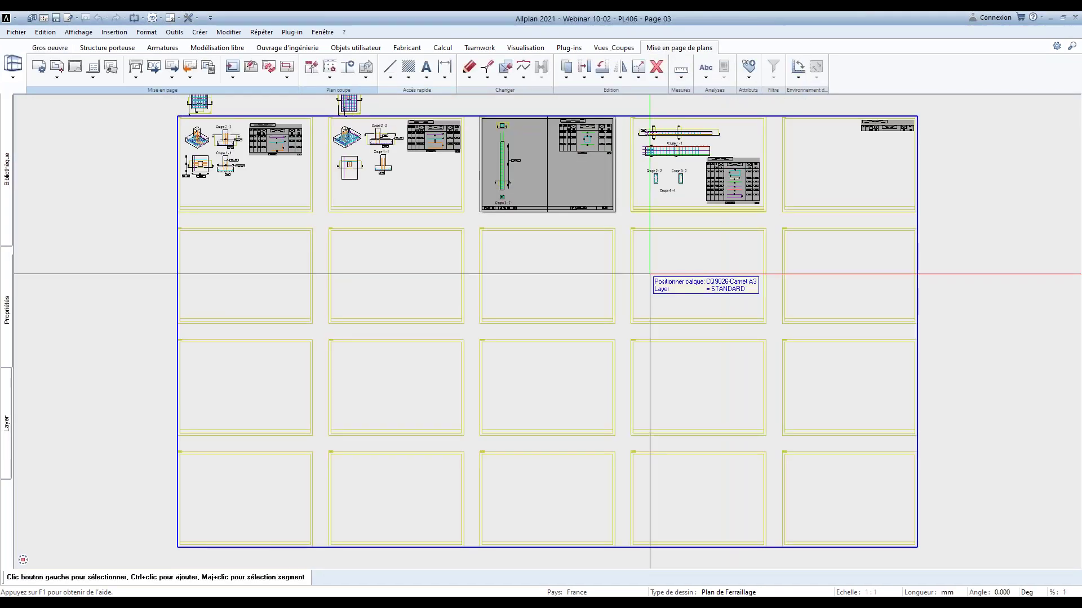
scroll(652, 132, "up", 3)
middle_click_drag(719, 176, 490, 474)
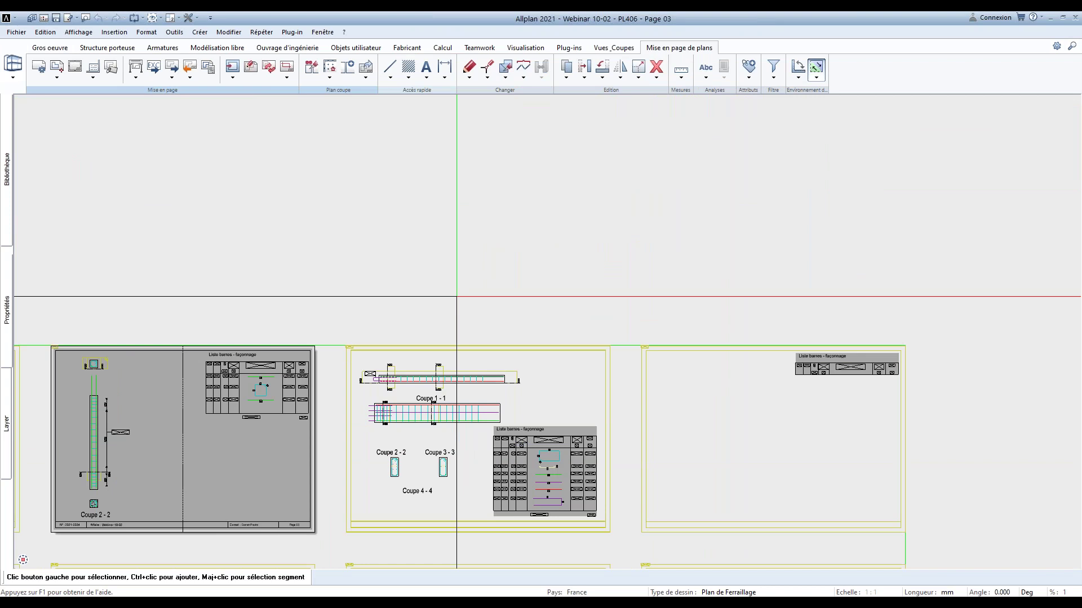
left_click(43, 18)
left_click(231, 268)
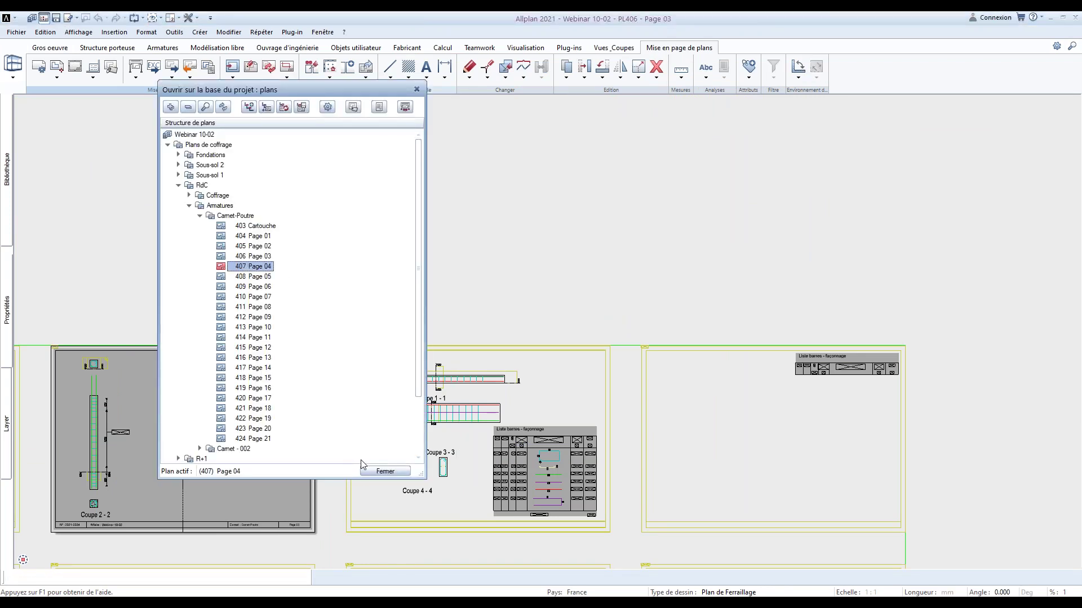
left_click(372, 469)
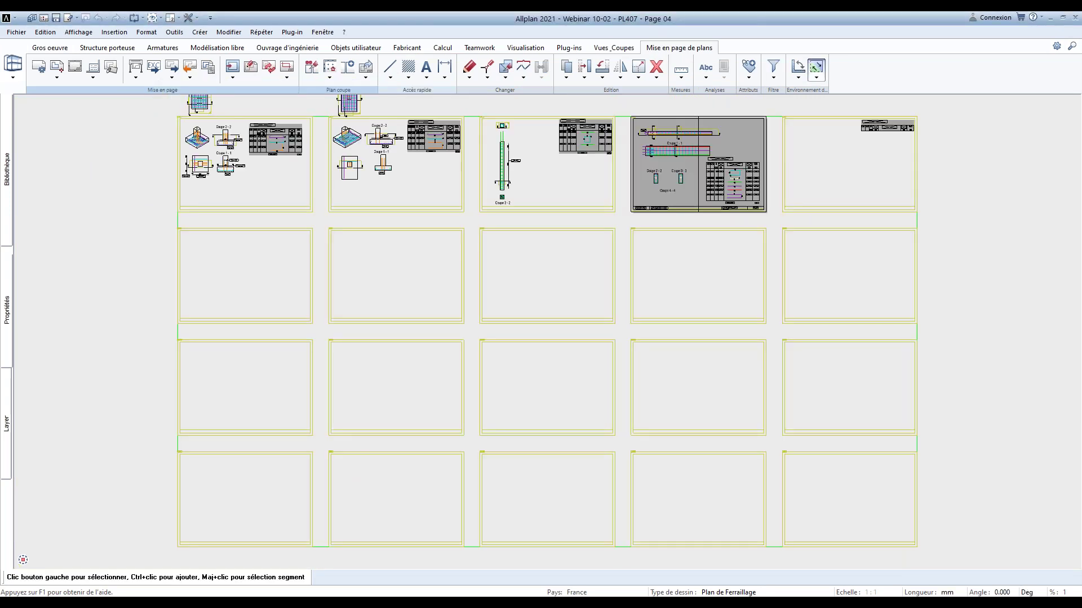
scroll(665, 177, "up", 3)
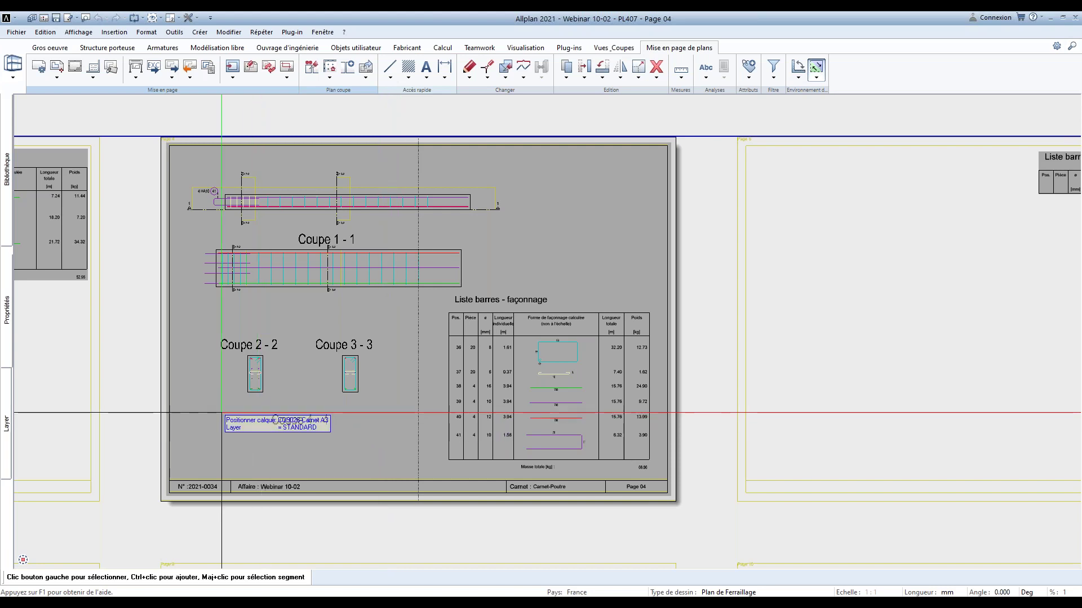
Start a PDF data export and select Carnet-Poutre plans 403 Cartouche through 408 Page 05
scroll(280, 415, "down", 2)
scroll(280, 414, "down", 4)
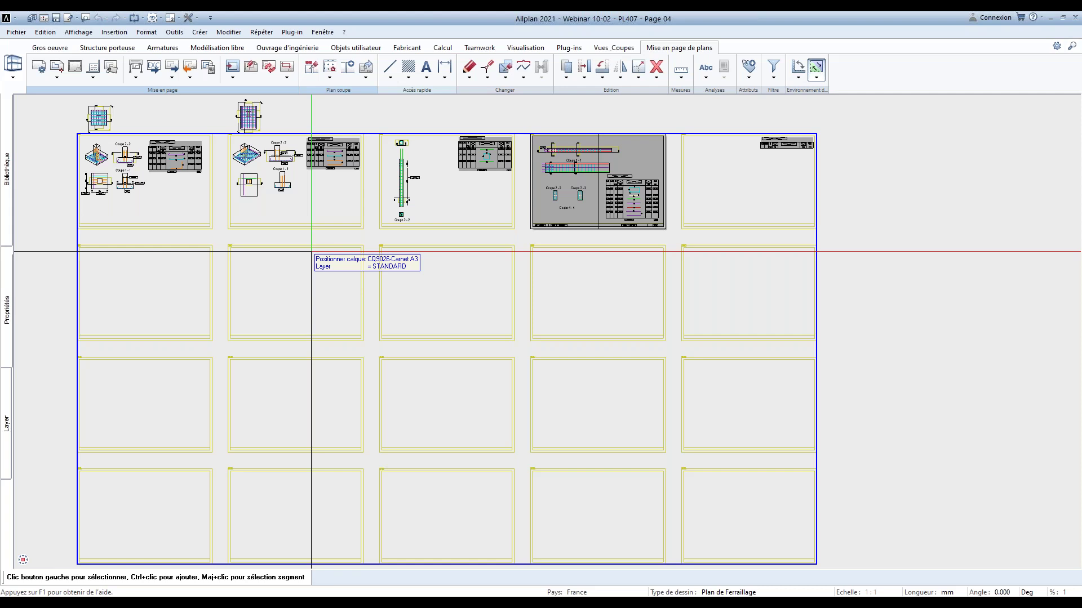
middle_click_drag(236, 169, 261, 227)
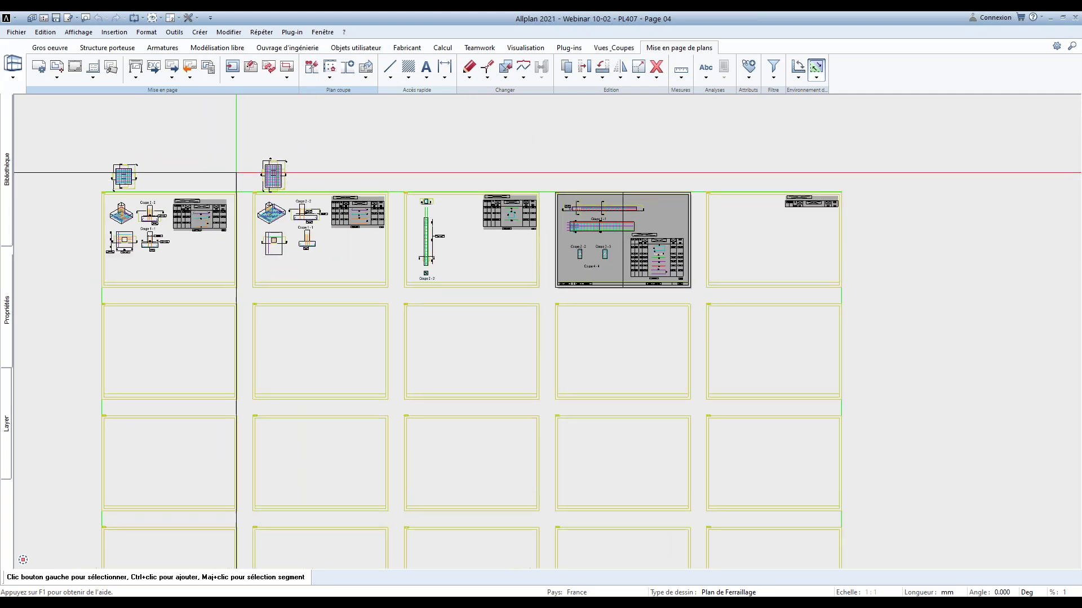
left_click(232, 78)
left_click(172, 77)
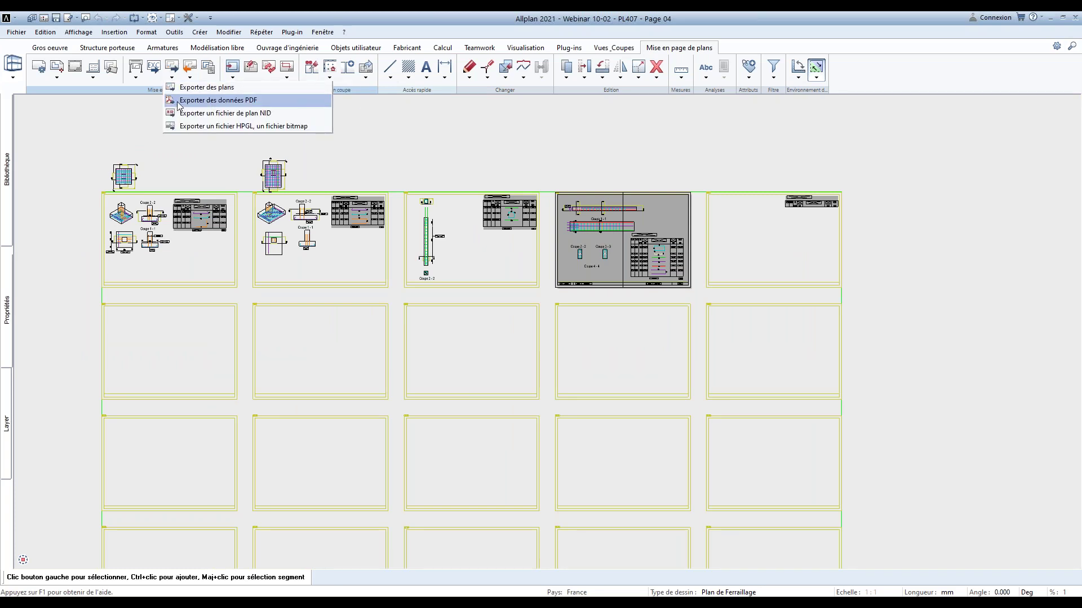
left_click(179, 102)
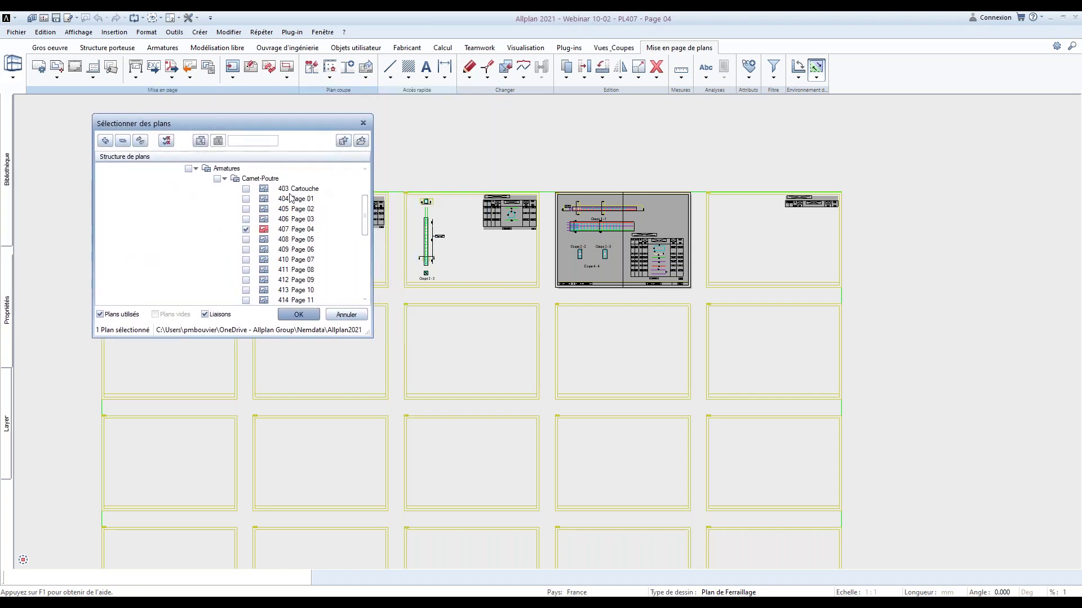
left_click(246, 190)
left_click(245, 199)
left_click(246, 209)
left_click(246, 219)
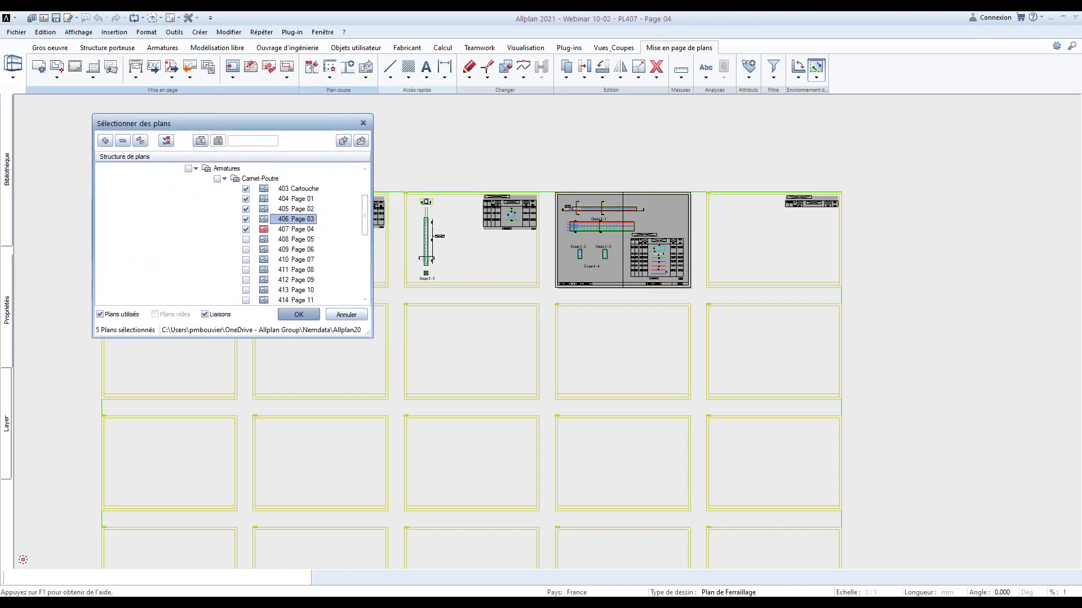
left_click(246, 239)
left_click_drag(370, 334, 454, 433)
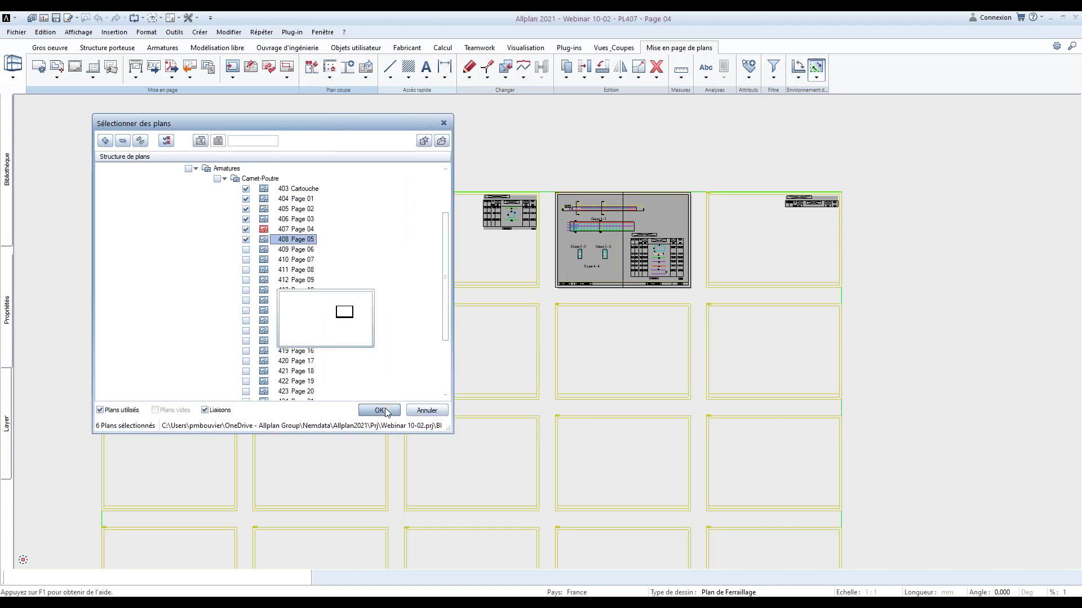
left_click(379, 411)
Export the selected plans merged into the single document Cartouche_403.pdf, set to open in the associated application
left_click_drag(538, 126, 462, 127)
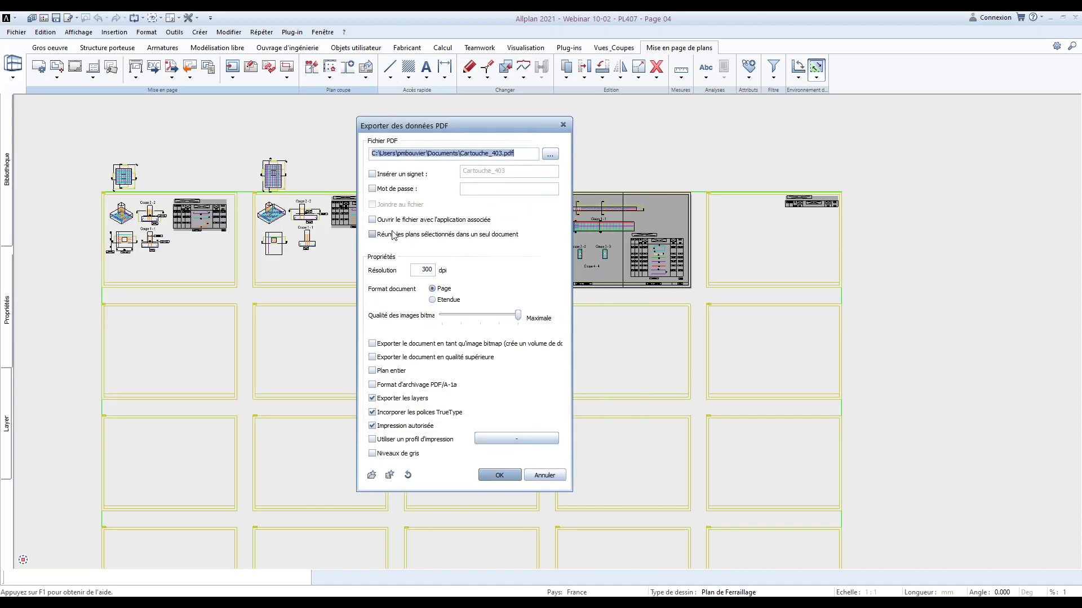
left_click(376, 221)
left_click(377, 236)
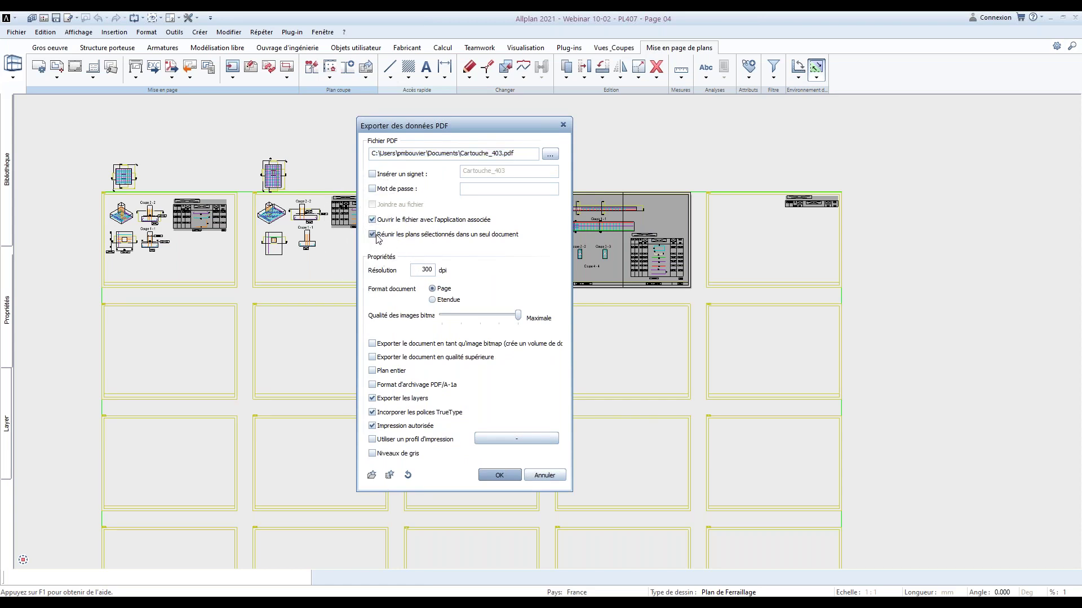
left_click(500, 475)
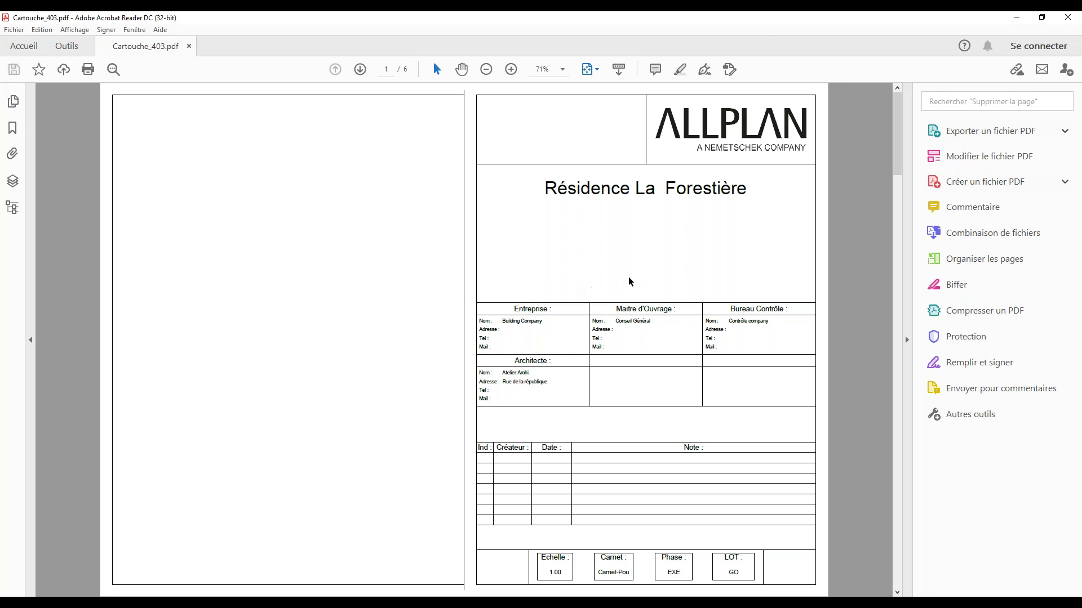
Review the exported PDF booklet page by page, checking the cover, the reinforcement sheets and their bar lists
scroll(629, 281, "down", 1)
scroll(451, 338, "down", 1)
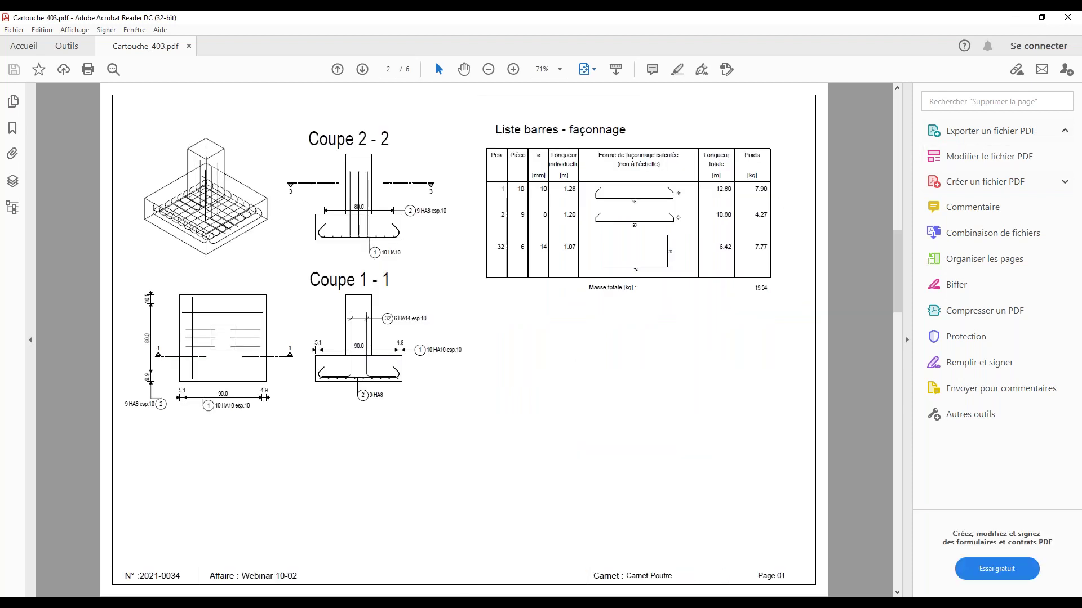
scroll(358, 364, "down", 1)
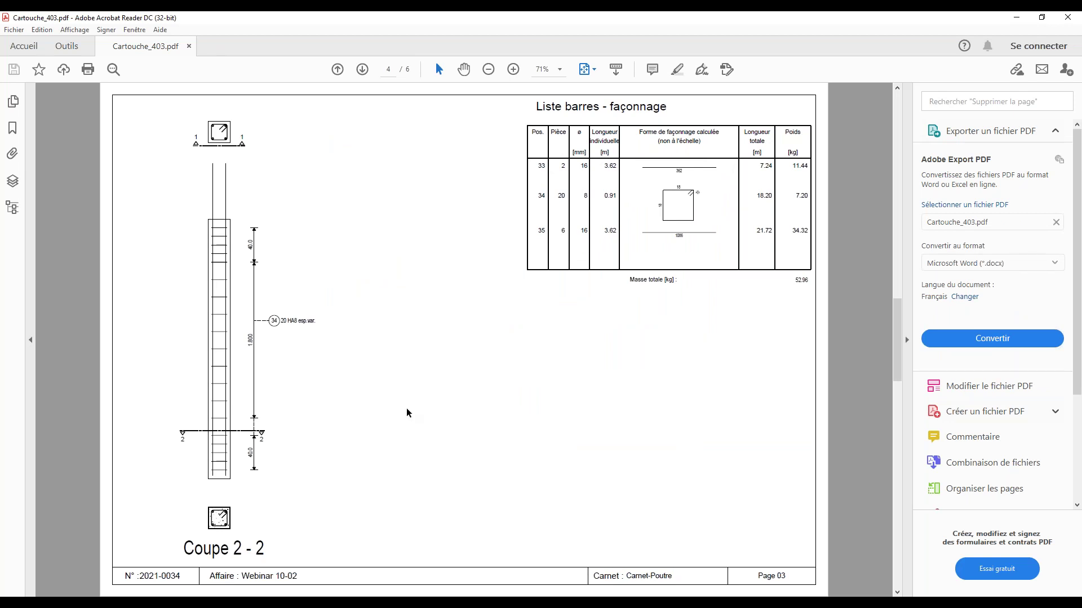
scroll(406, 413, "down", 1)
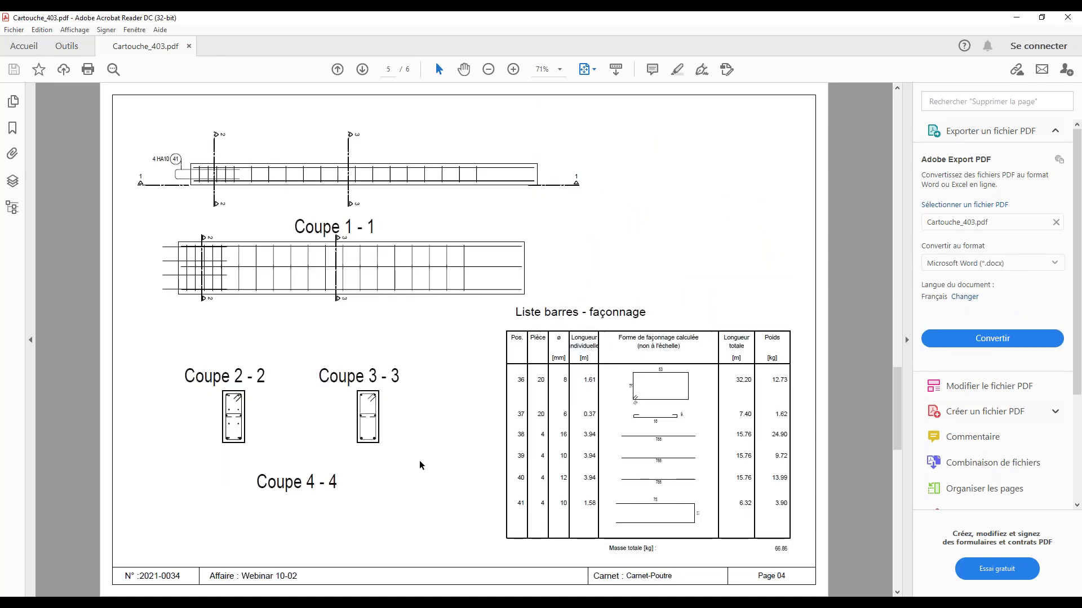
scroll(420, 466, "down", 1)
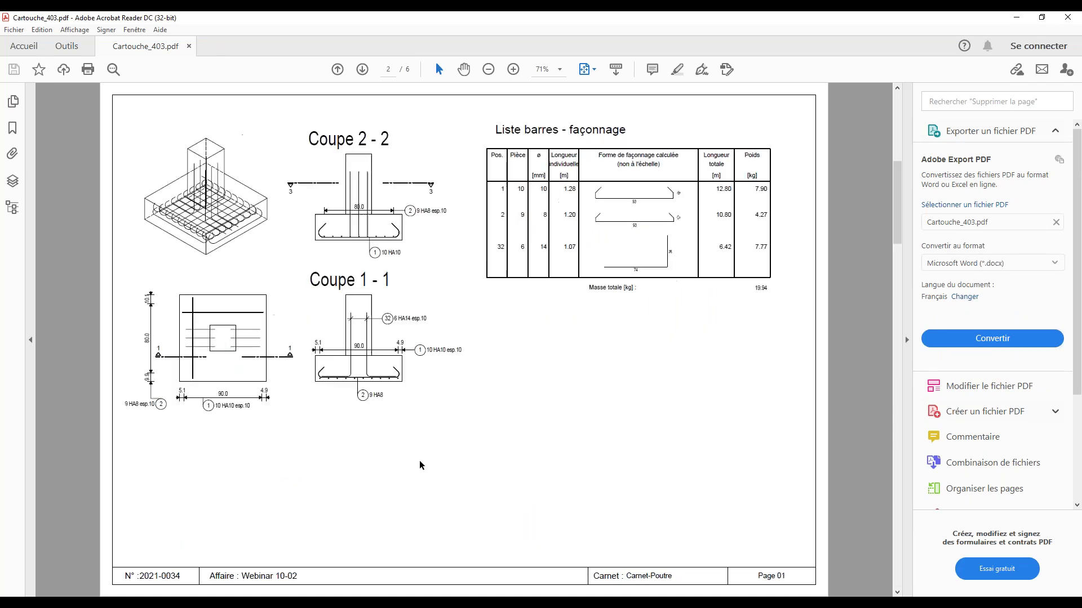
key("Home")
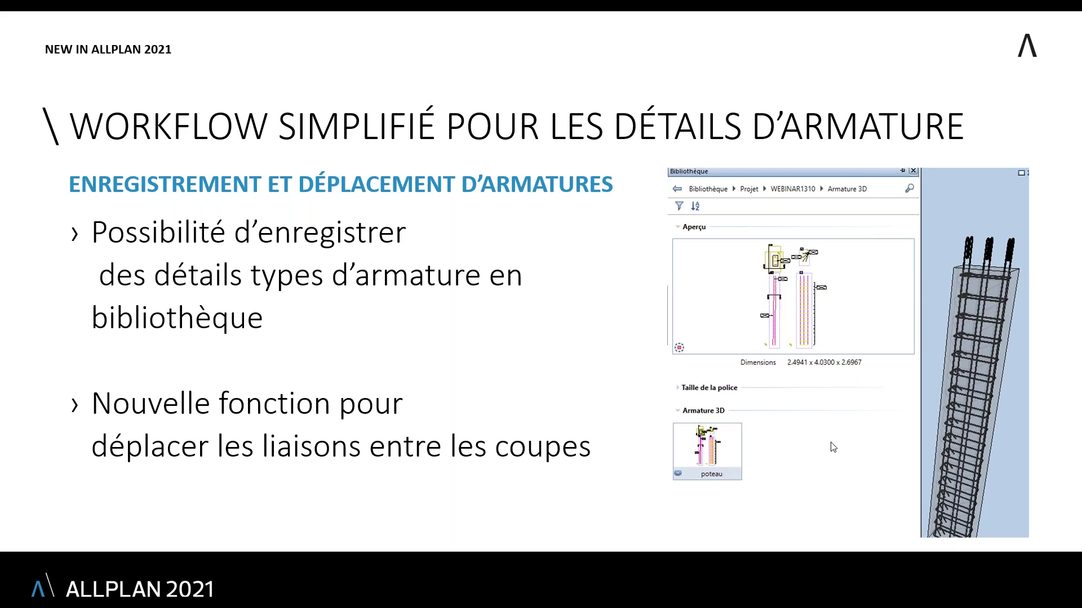
key("Right")
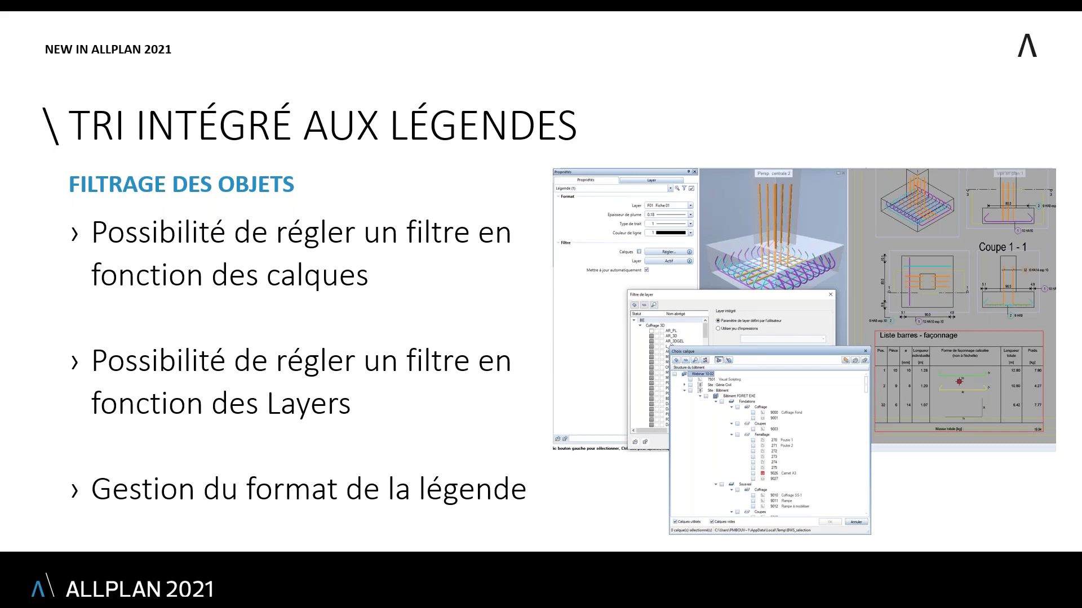
key("Right")
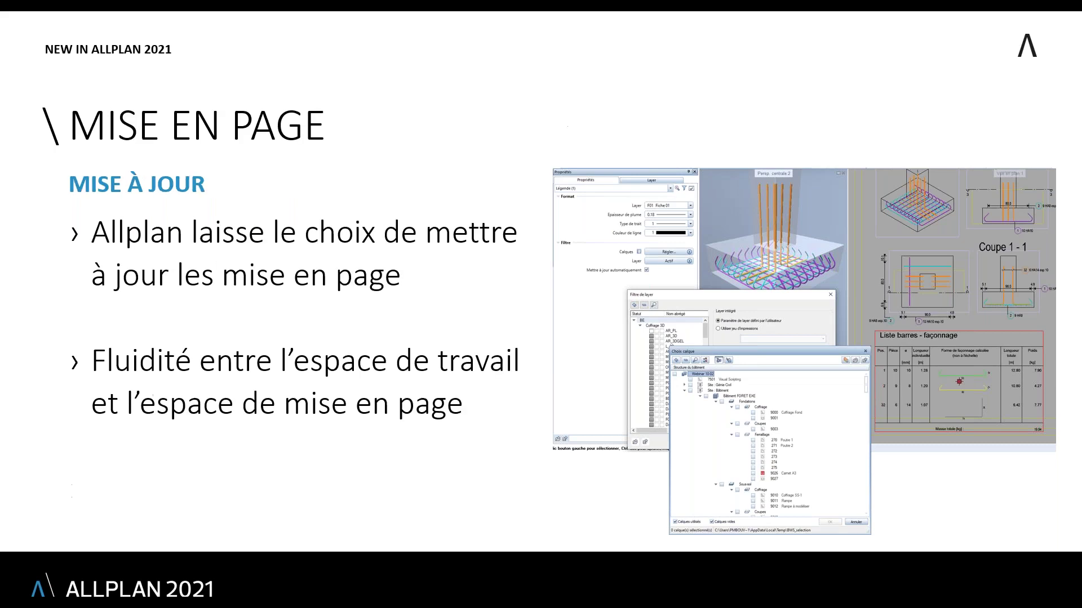
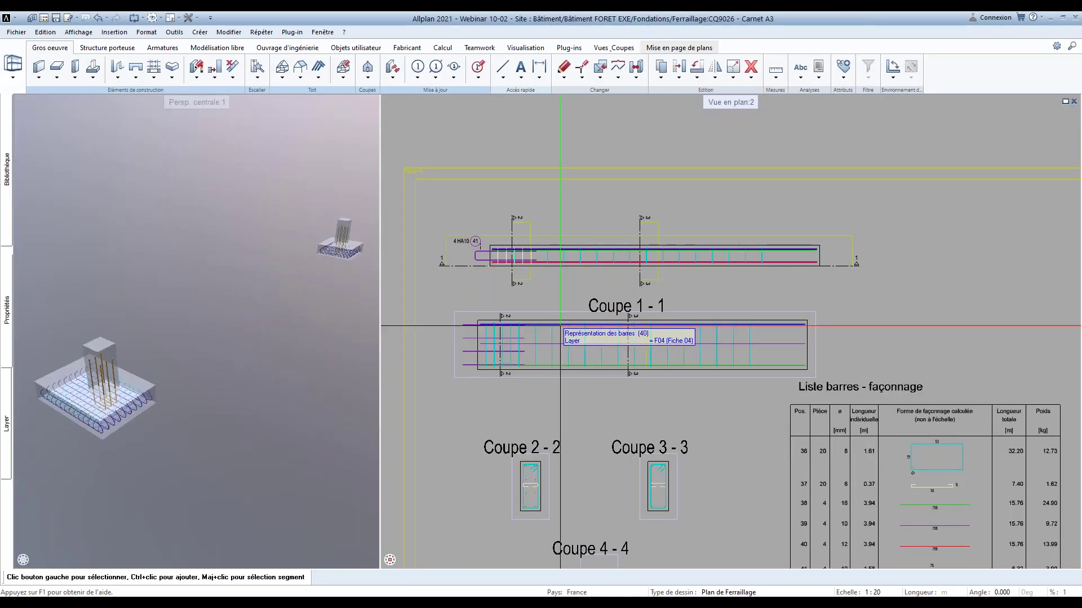
scroll(413, 243, "up", 4)
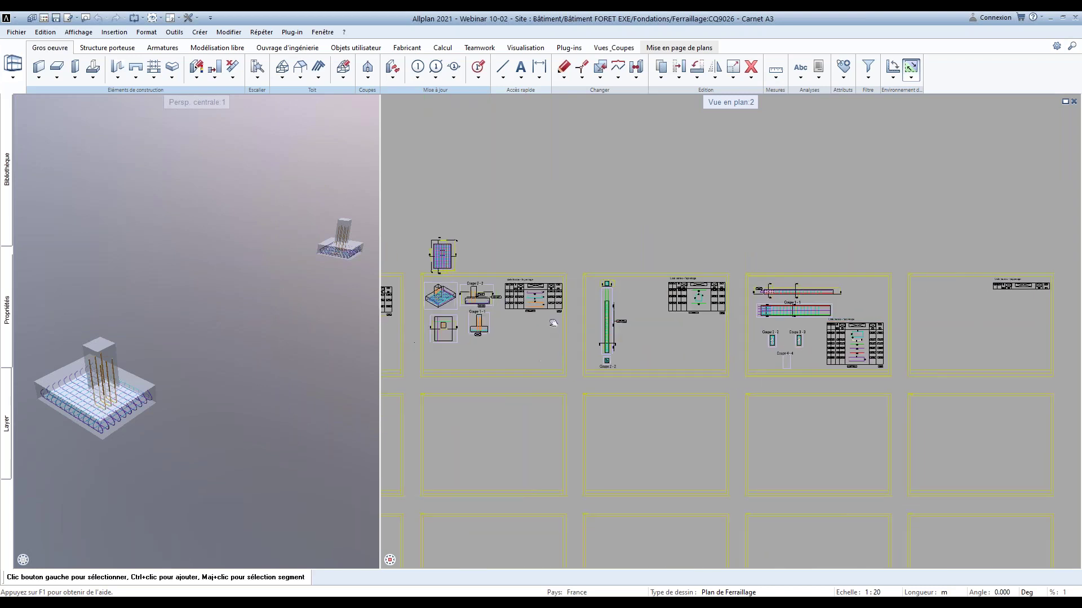
scroll(413, 243, "up", 3)
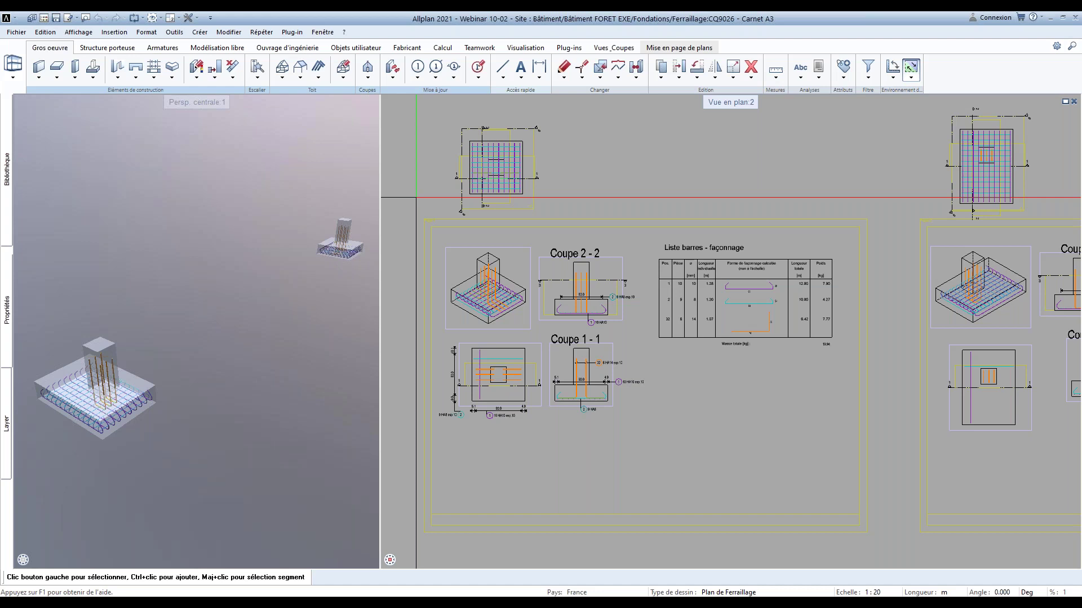
Review the reinforcement annotation options down to the bending length name and the steel list legend settings, closing them without saving
left_click(174, 32)
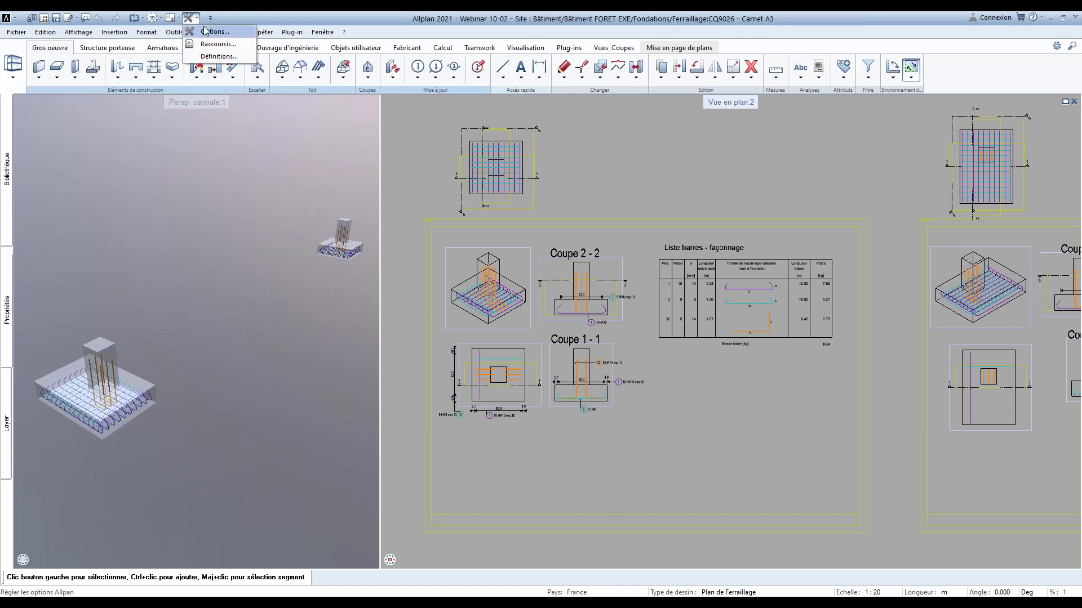
left_click(208, 44)
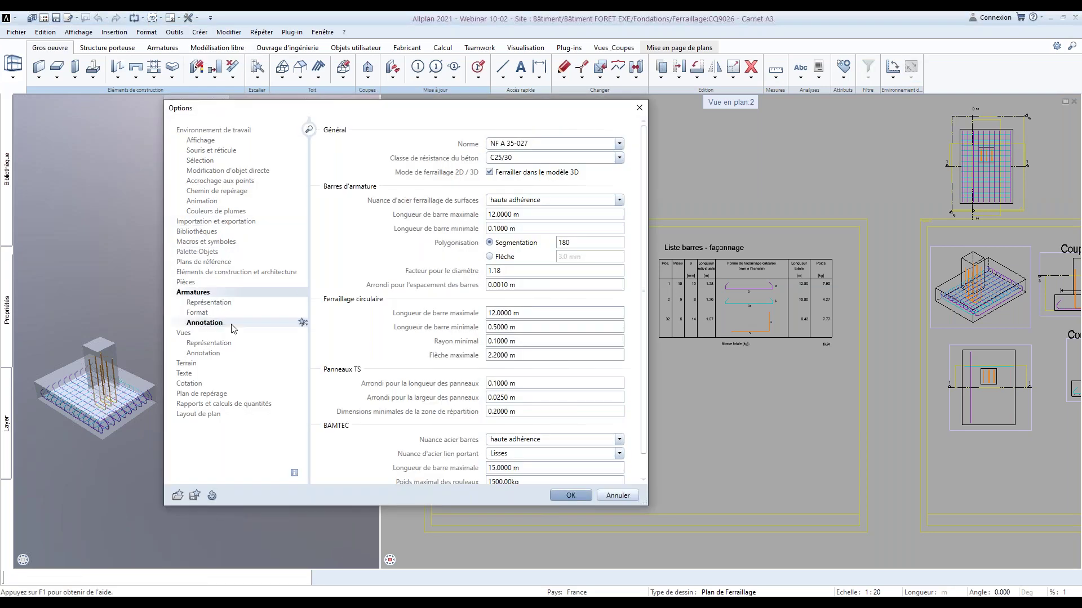
left_click(233, 326)
scroll(465, 311, "down", 10)
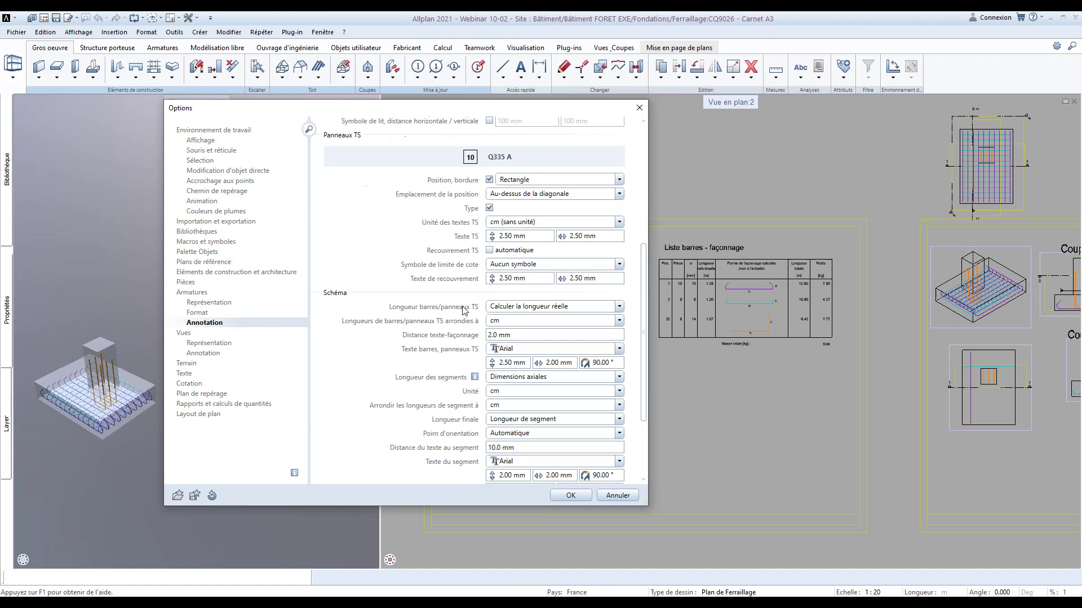
scroll(428, 281, "down", 8)
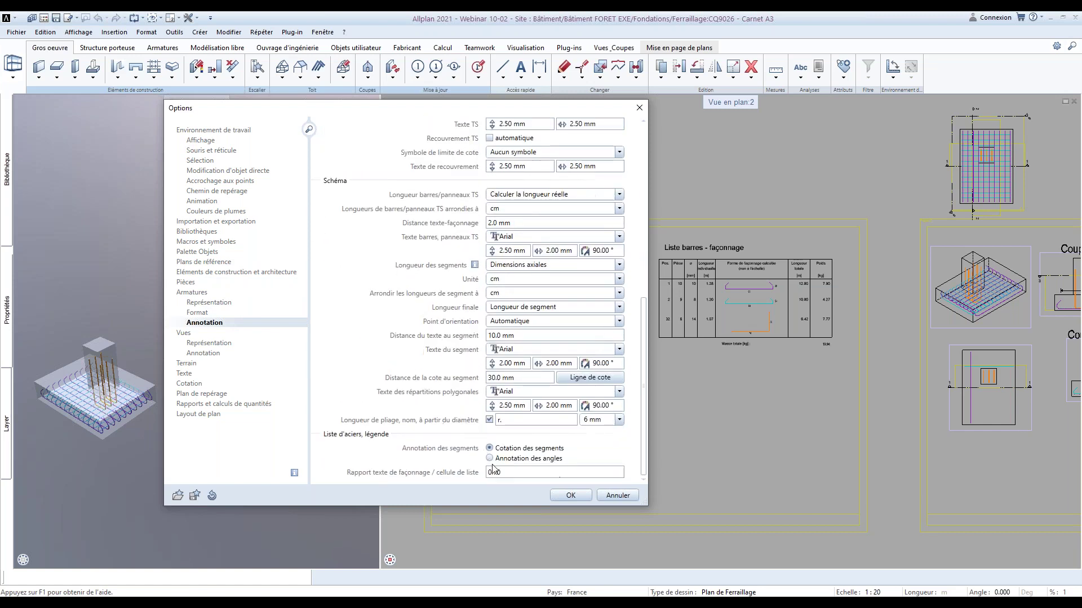
double_click(499, 421)
key("Delete")
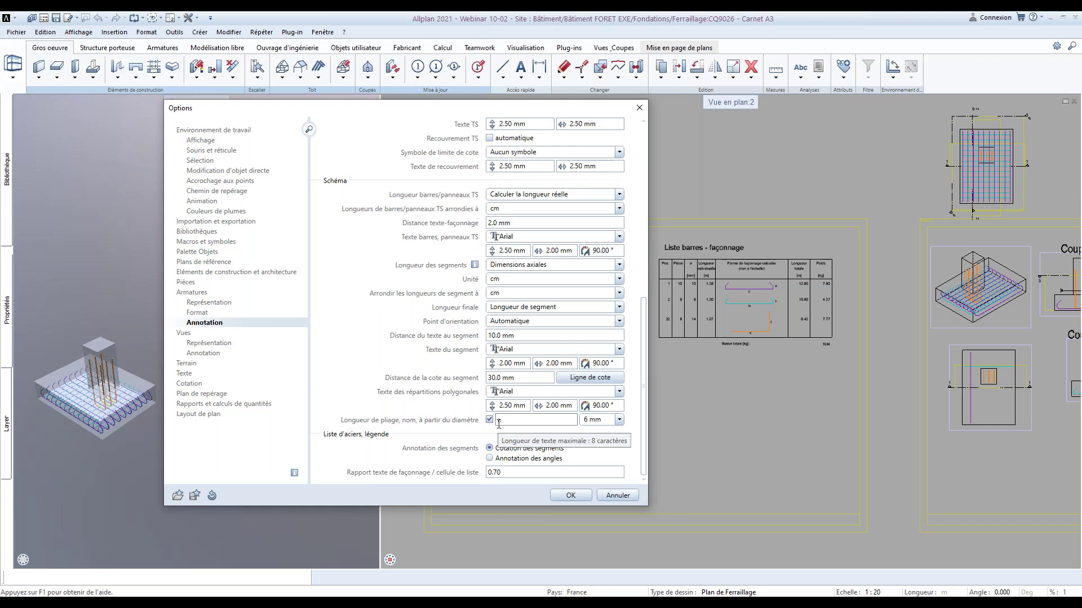
left_click(622, 497)
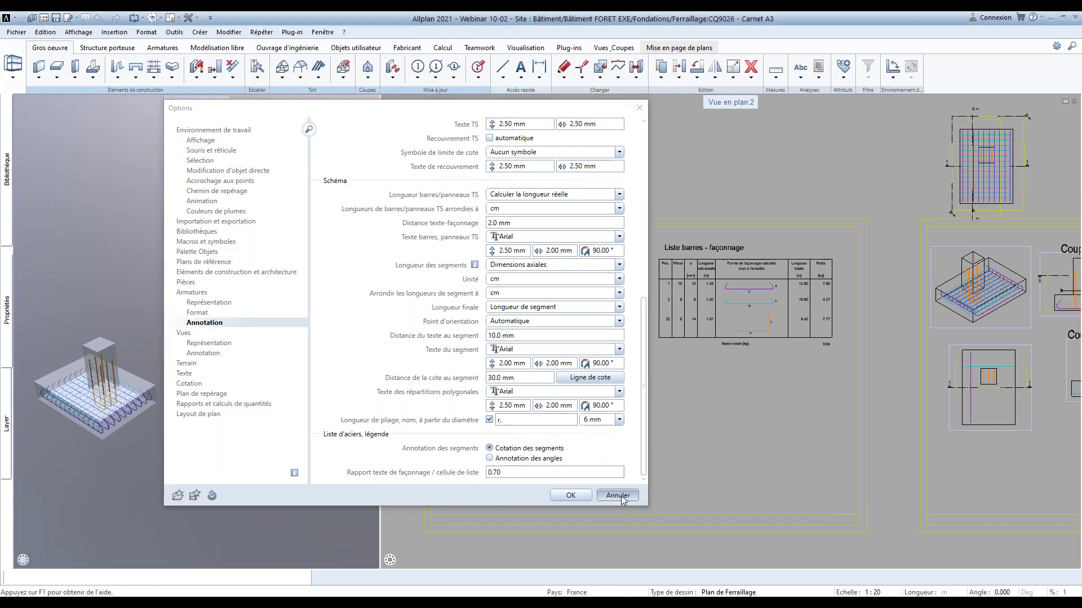
Try a partial bar schema of the HA10 position 1 bars from section Coupe 2 - 2 beside the bar list
scroll(622, 341, "up", 5)
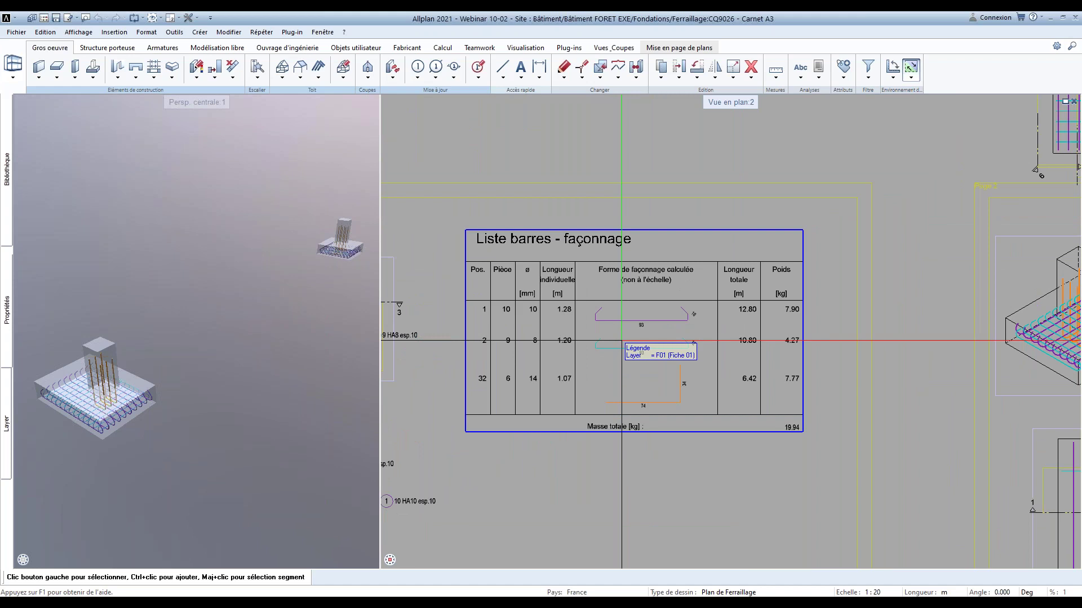
left_click(147, 48)
left_click(117, 77)
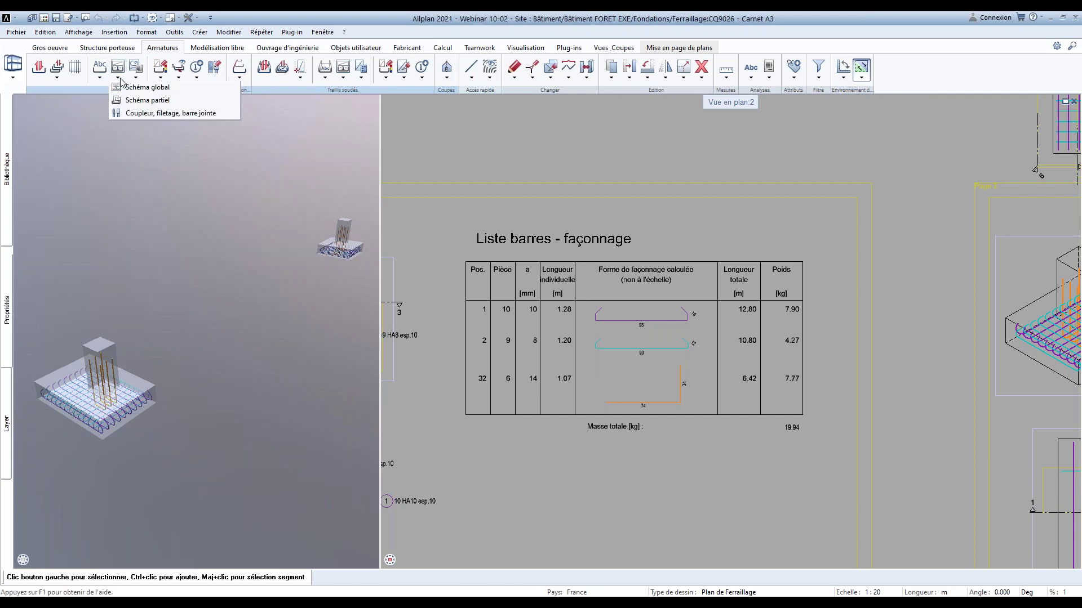
left_click(138, 105)
scroll(782, 369, "down", 2)
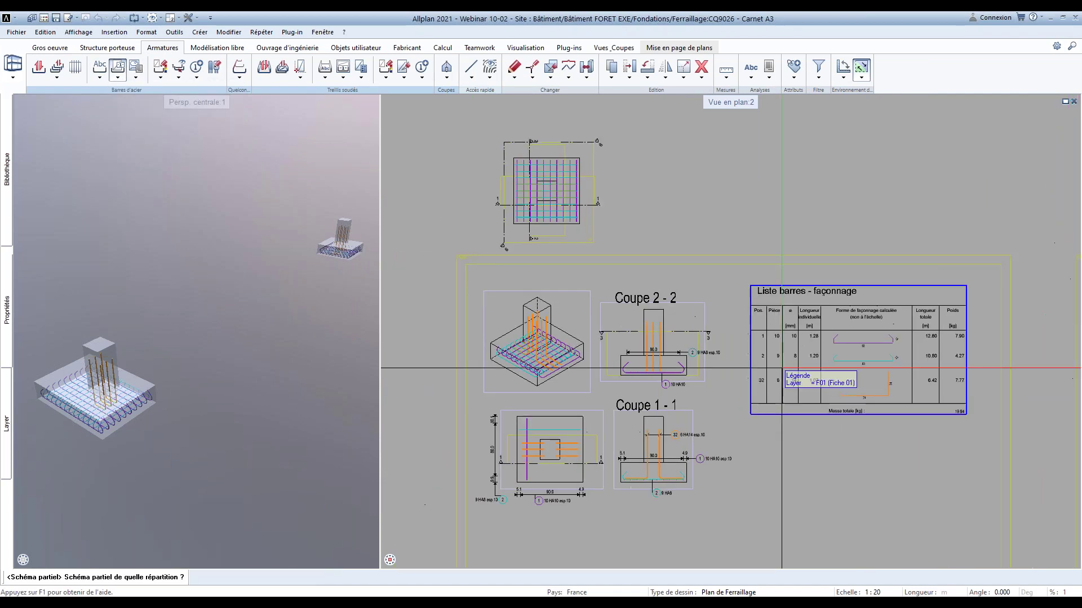
scroll(782, 369, "up", 3)
left_click(667, 373)
middle_click_drag(792, 398, 546, 380)
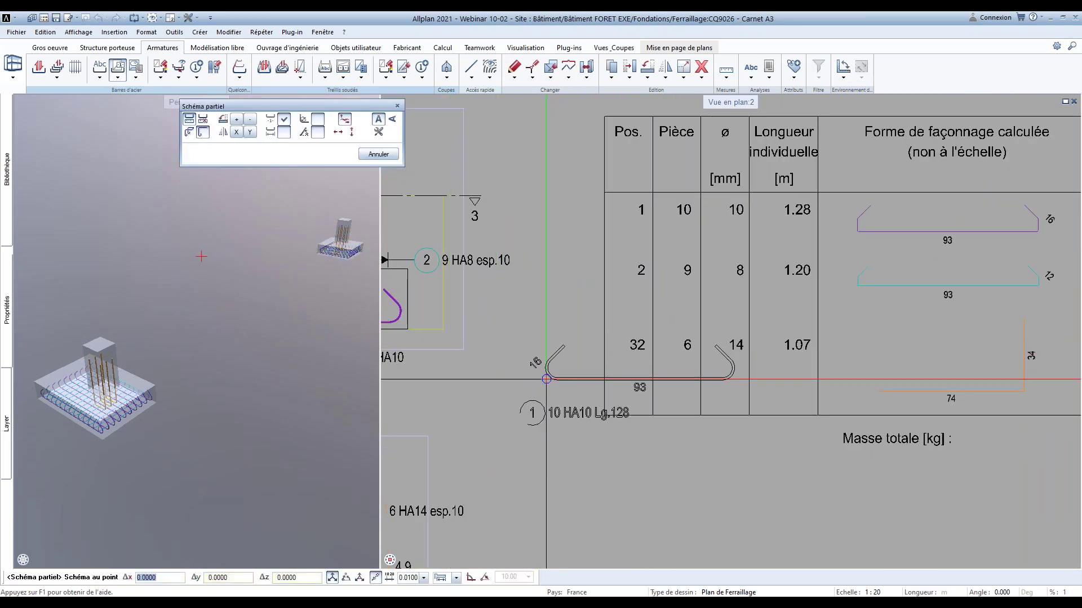
left_click(318, 119)
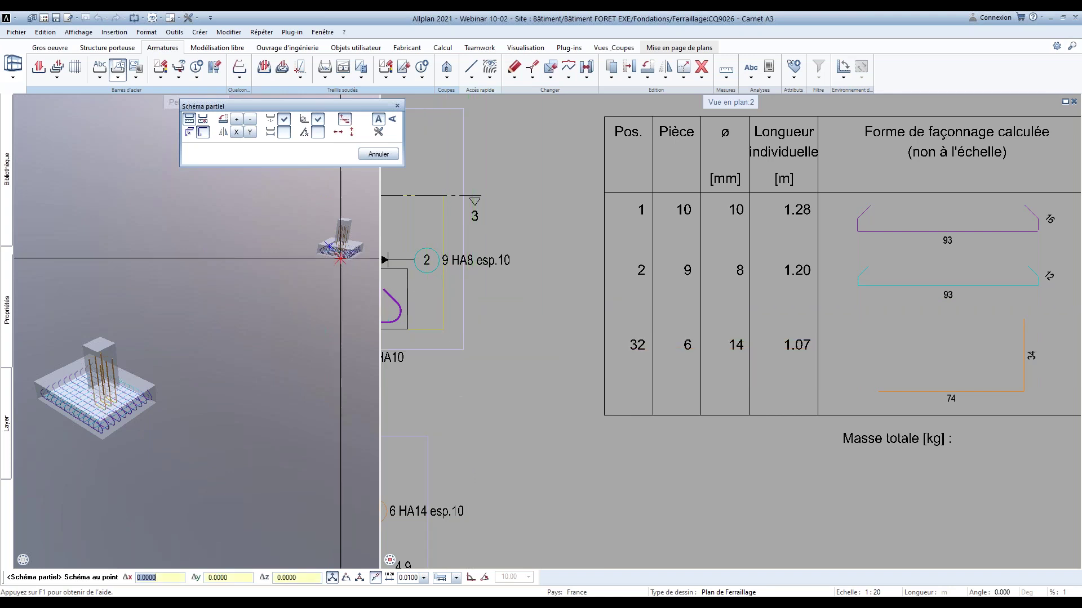
scroll(616, 375, "down", 3)
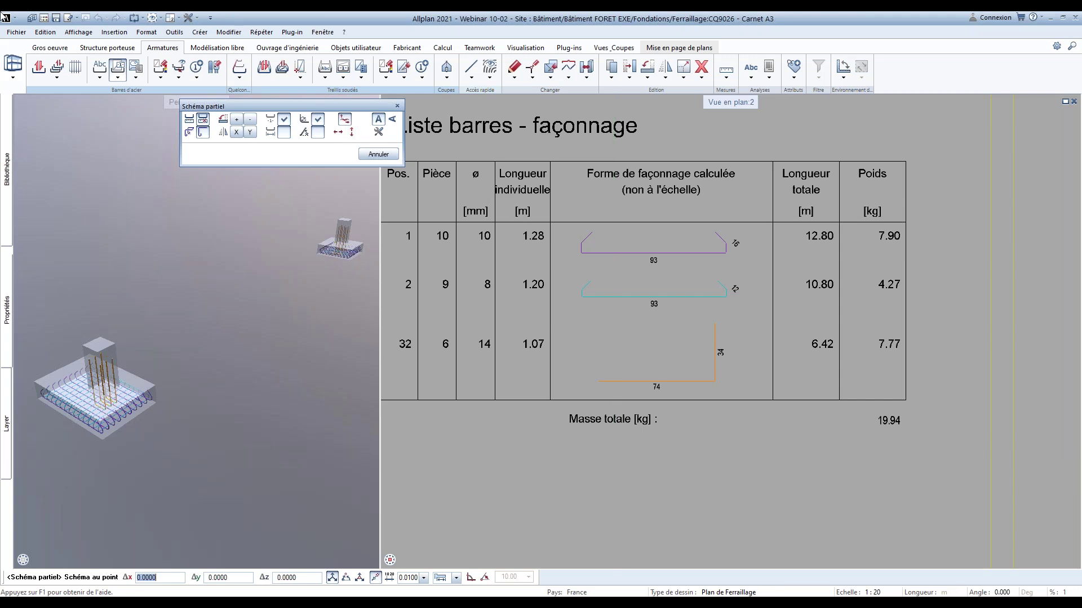
right_click(261, 70)
key("Escape")
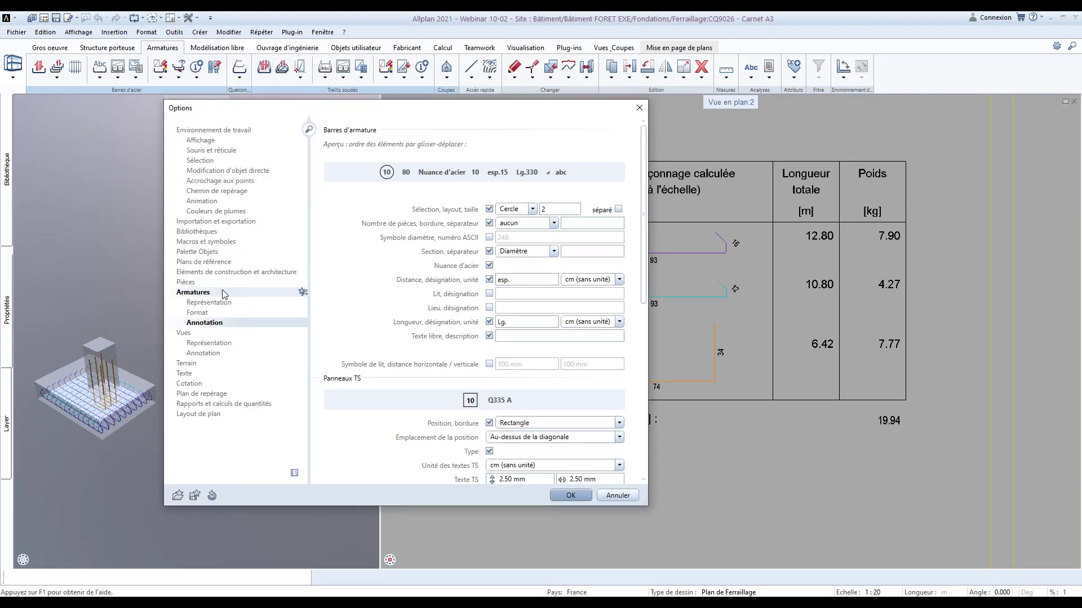
Examine the Animation options for reinforcement bars and the surface colours assigned to each bar diameter
left_click(224, 294)
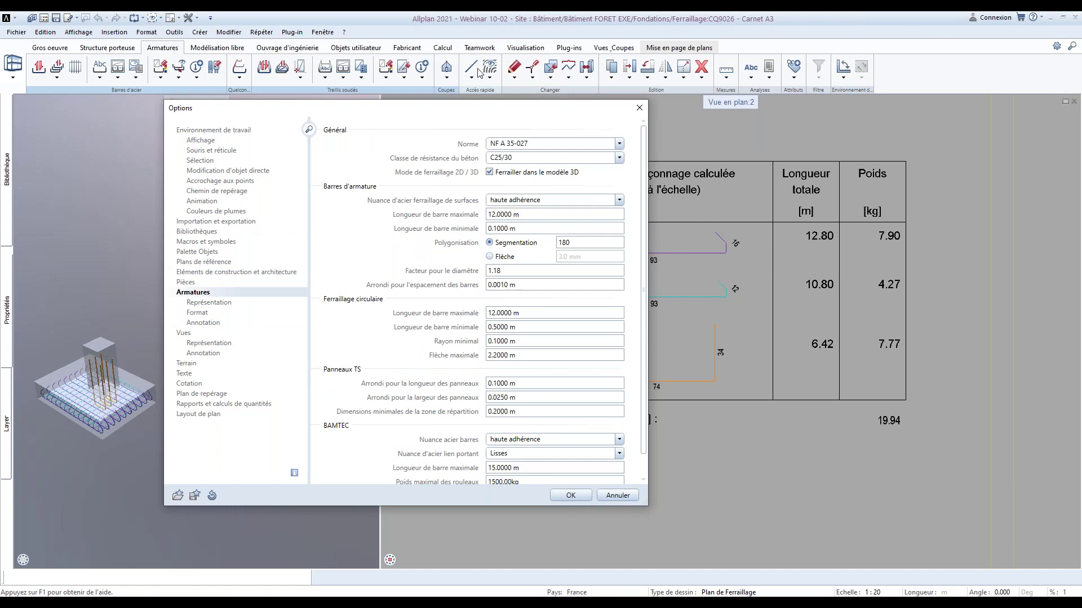
left_click(241, 208)
left_click(237, 201)
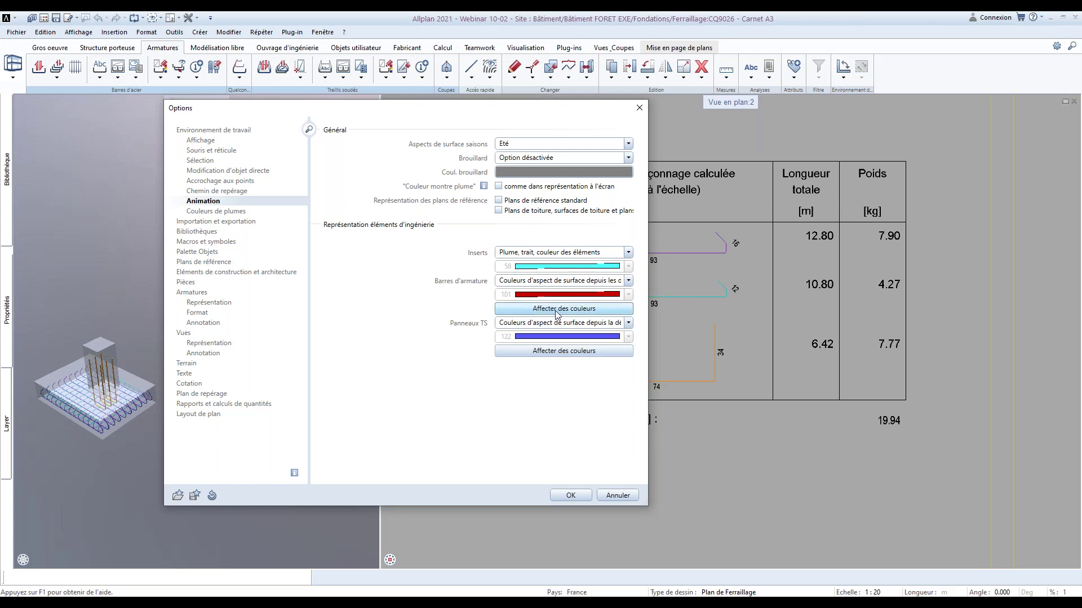
left_click(574, 285)
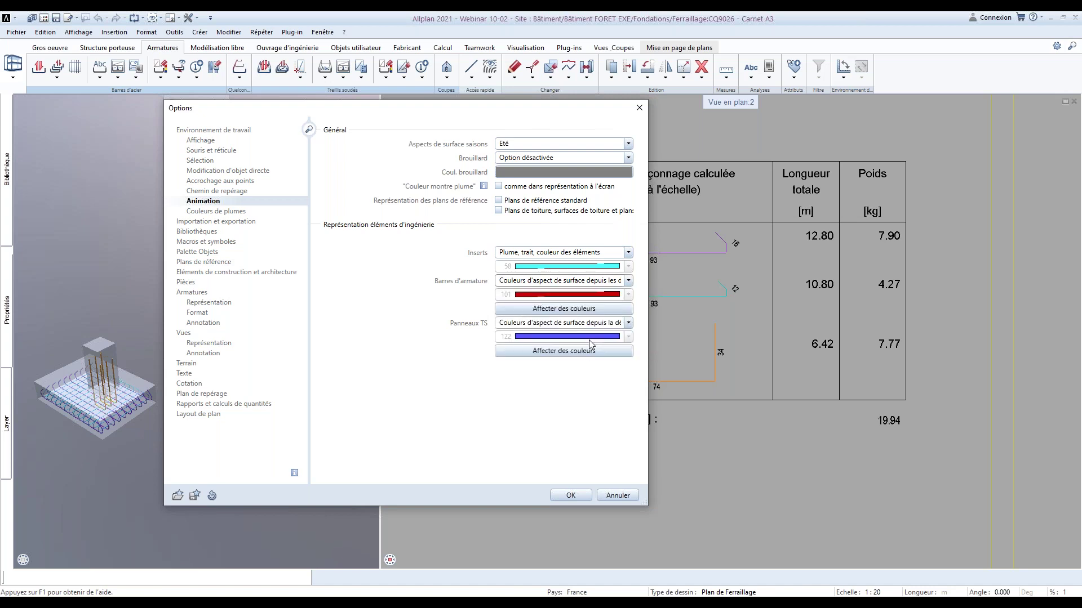
left_click(599, 309)
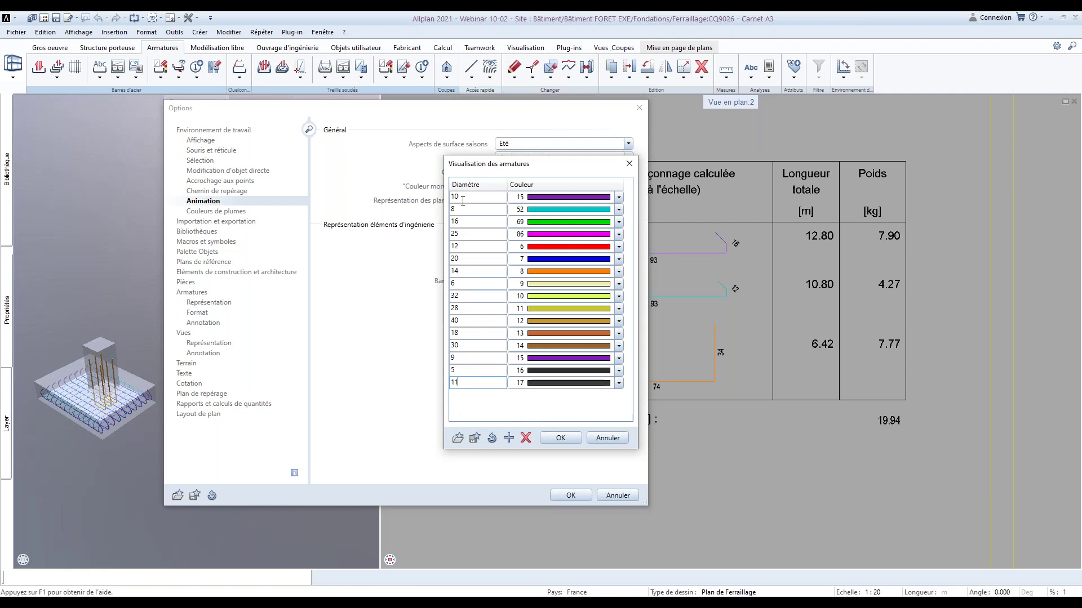
left_click(608, 438)
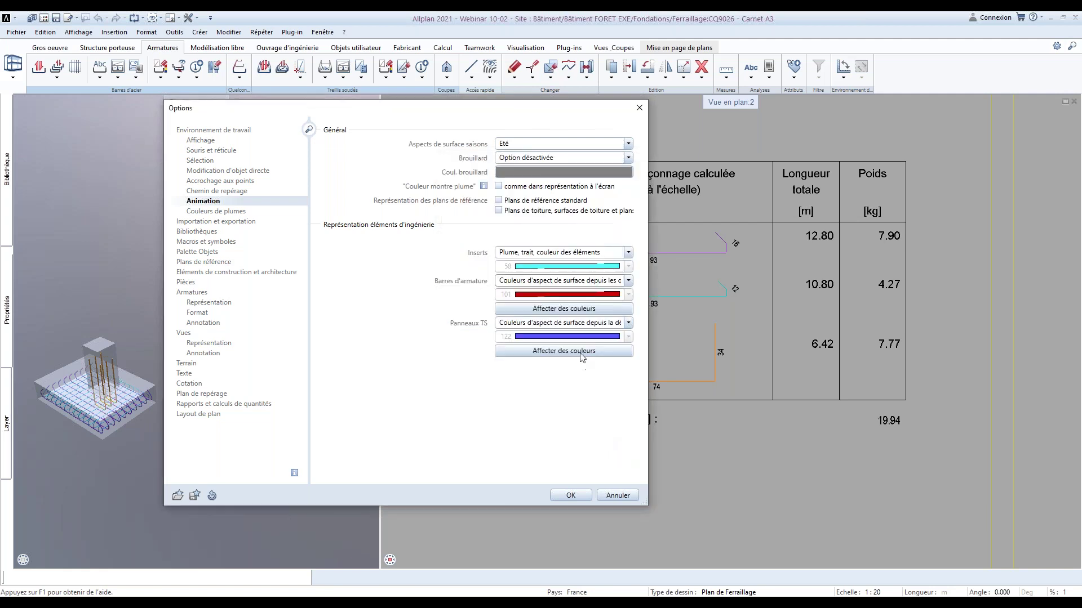
Set the reinforcement bars' animation colours to follow position numbers and open their colour assignments
left_click(628, 281)
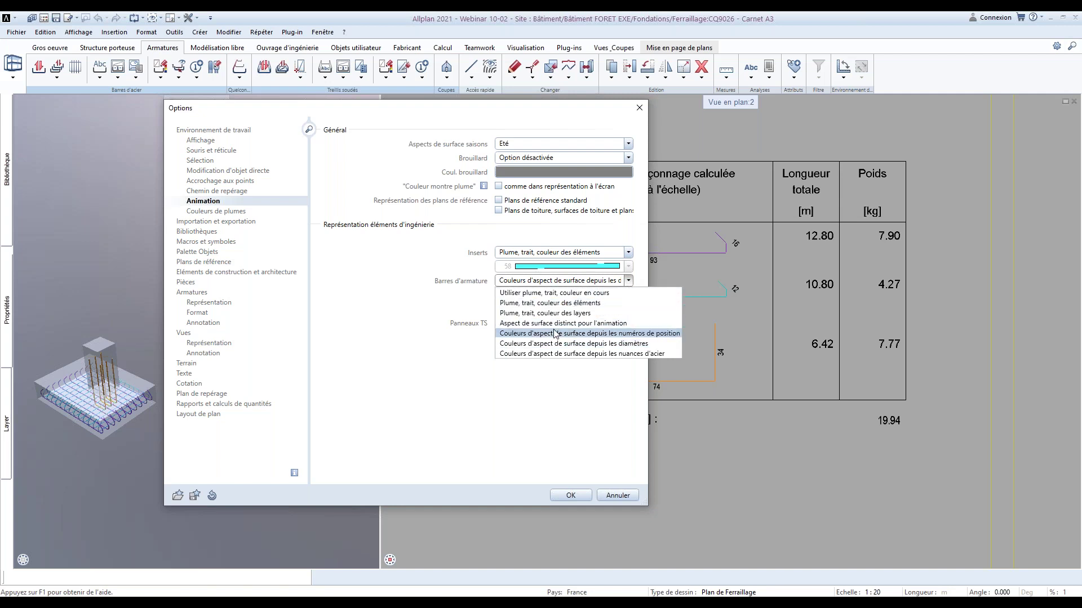
left_click(604, 334)
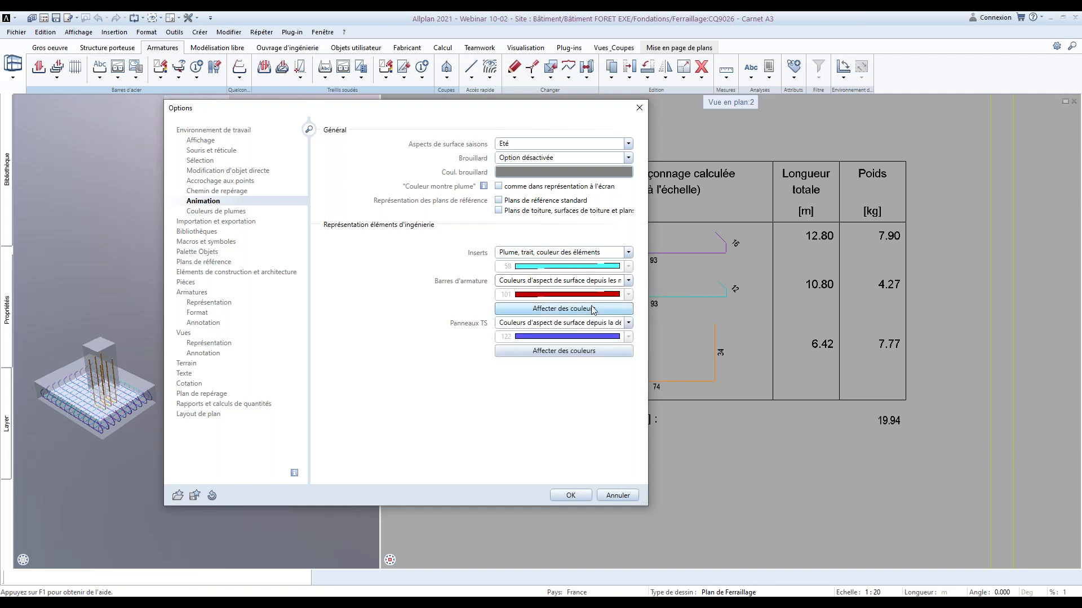
left_click(592, 308)
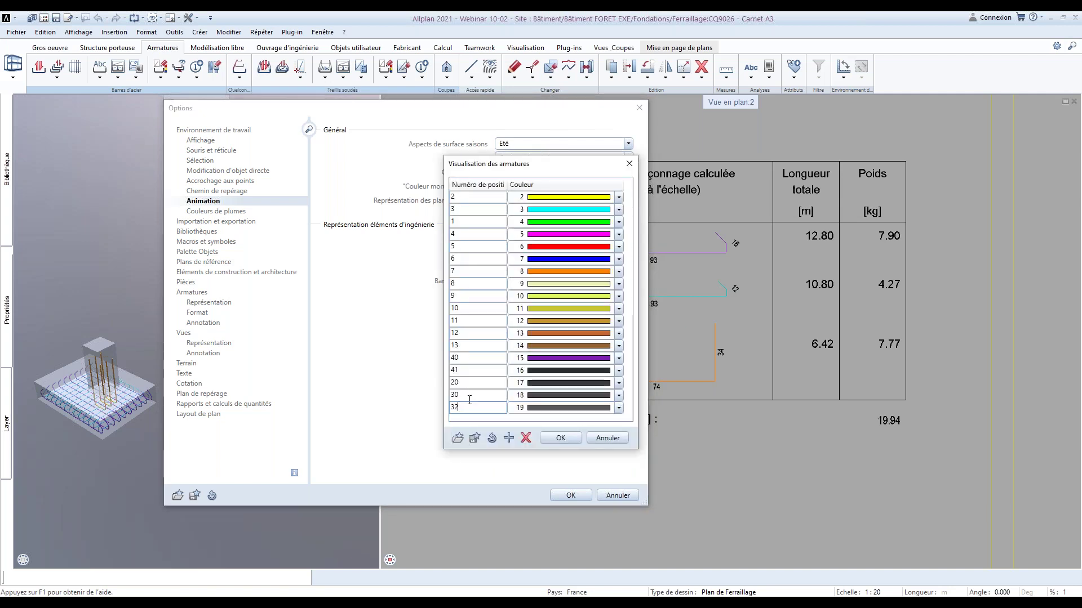
Try to renumber the first entry of the position colour list as 1
left_click(451, 196)
type("1")
key("Return")
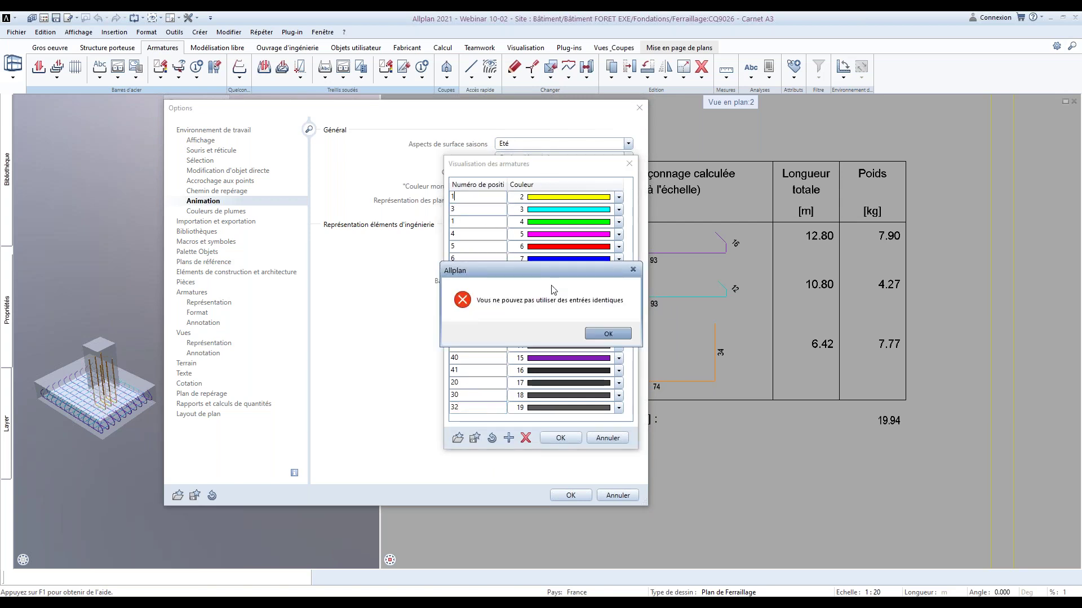
left_click(608, 334)
left_click(449, 200)
type("2")
key("Return")
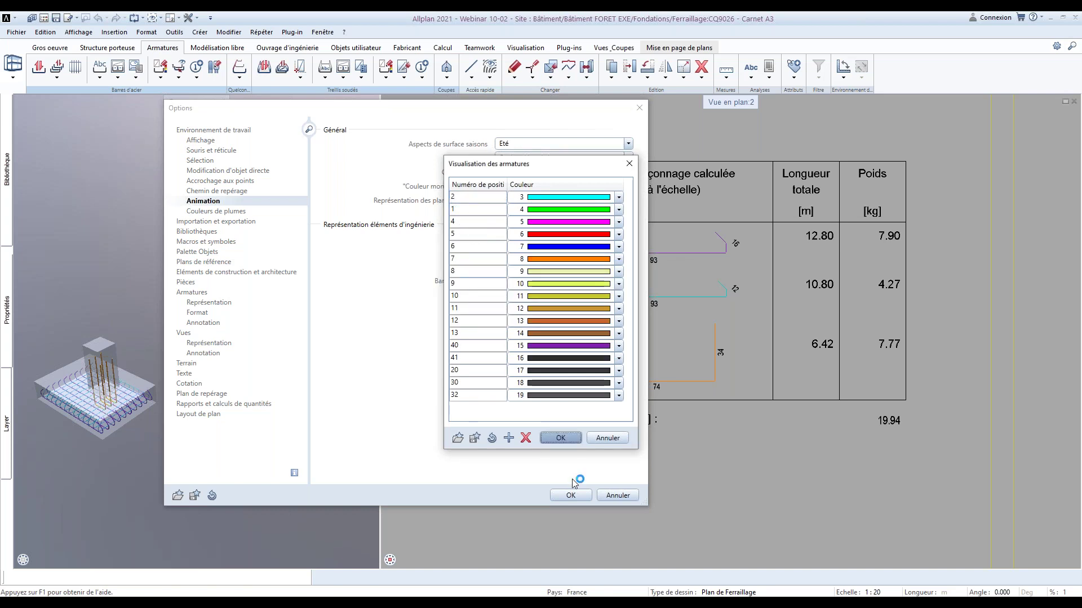
Reset the position colour list and rebuild it with consecutive entries for position numbers 1 to 30
left_click(492, 438)
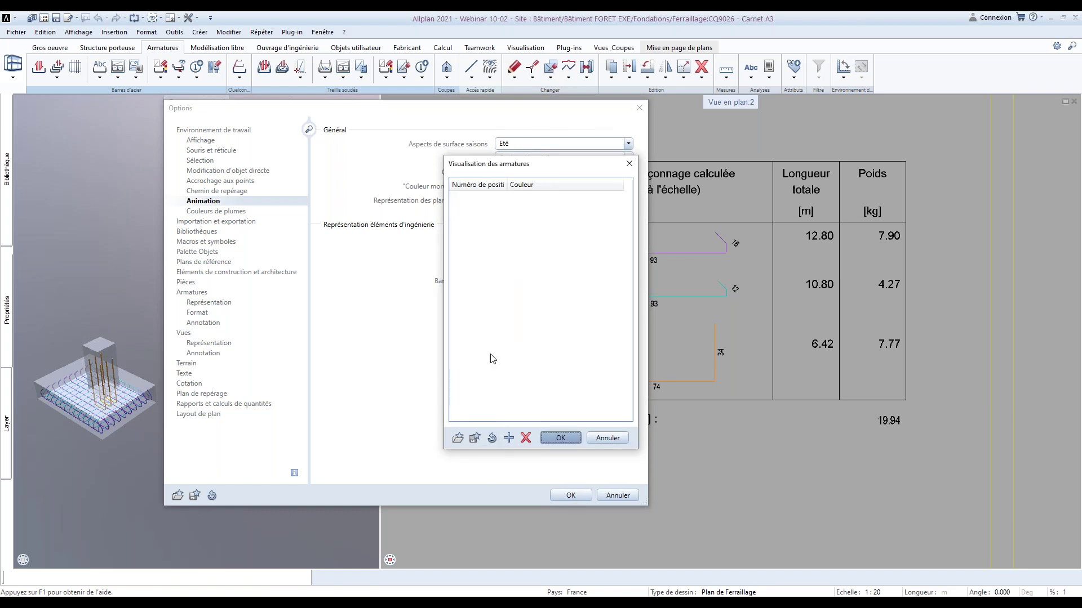
left_click(508, 439)
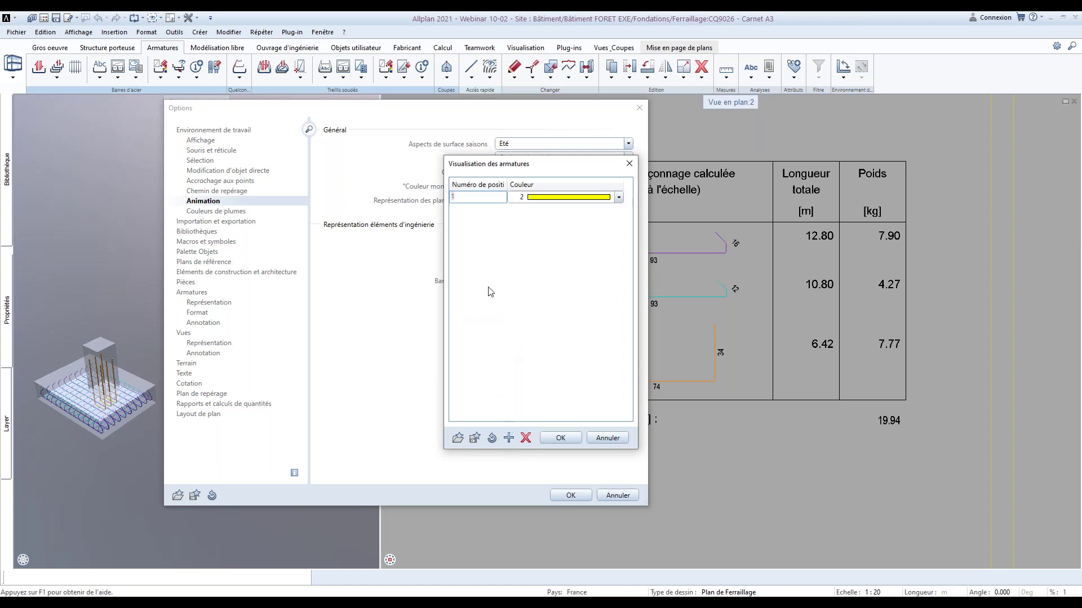
left_click(509, 438)
left_click(509, 439)
left_click(508, 439)
left_click(509, 439)
left_click(509, 438)
left_click(508, 438)
left_click(508, 438)
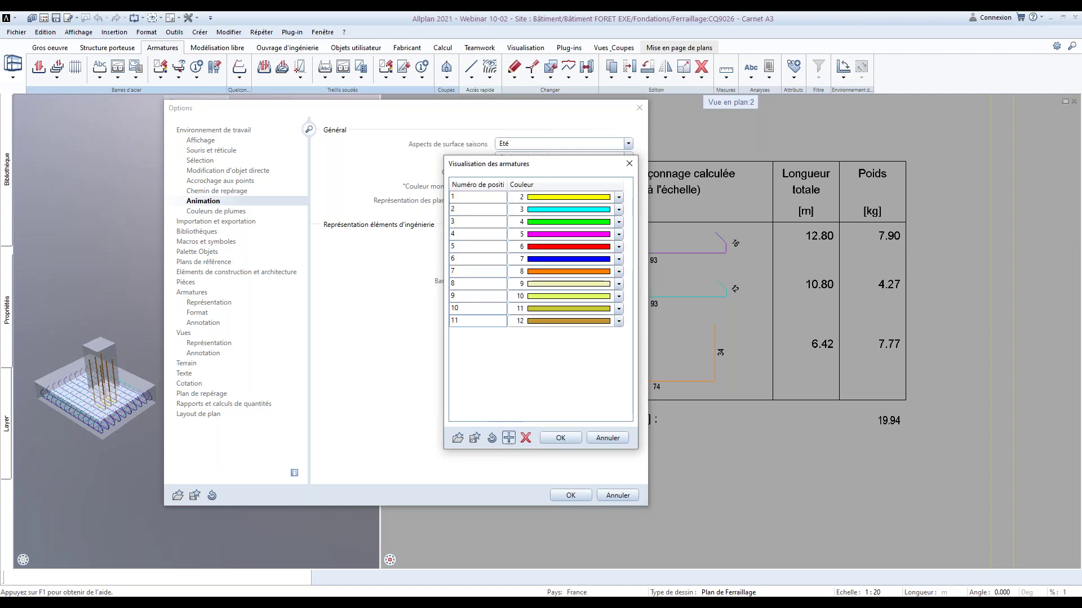
left_click(509, 439)
left_click(509, 438)
left_click(508, 438)
left_click(509, 439)
left_click(508, 439)
left_click(508, 439)
left_click(508, 438)
left_click(509, 438)
left_click(509, 438)
left_click(509, 438)
left_click(509, 438)
left_click(509, 438)
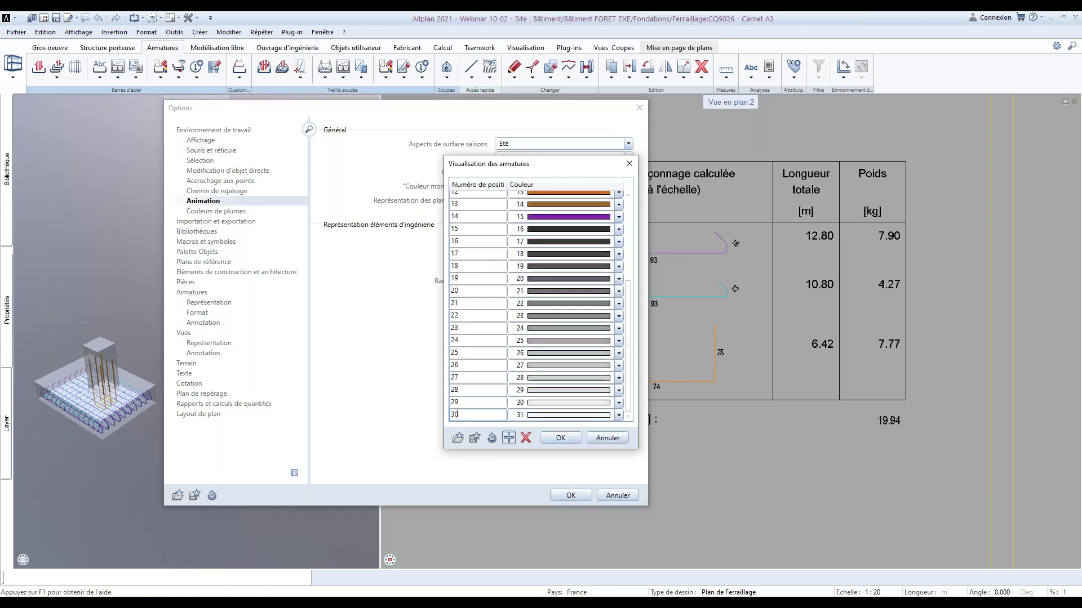
scroll(509, 354, "up", 3)
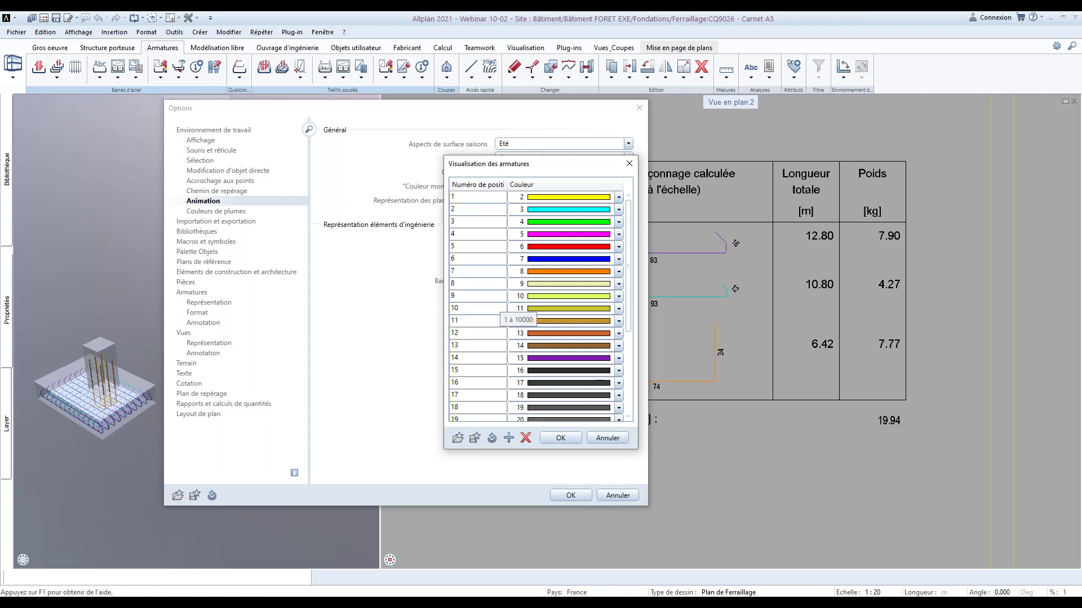
left_click(561, 437)
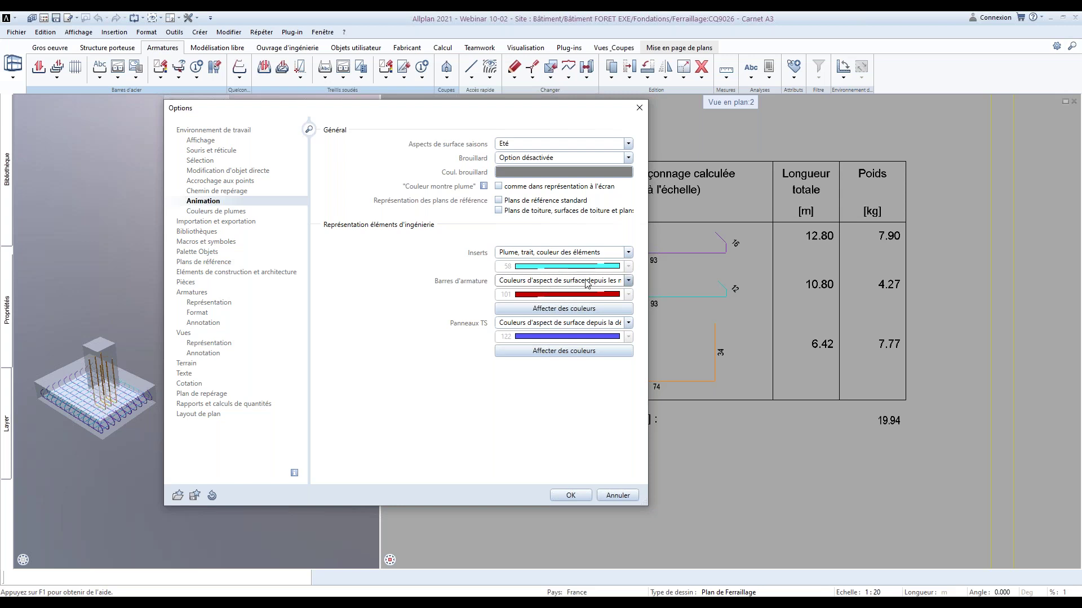
Review the colours assigned to the bar position numbers and close the list without saving
left_click(586, 309)
scroll(541, 326, "down", 2)
scroll(541, 327, "up", 2)
left_click(472, 439)
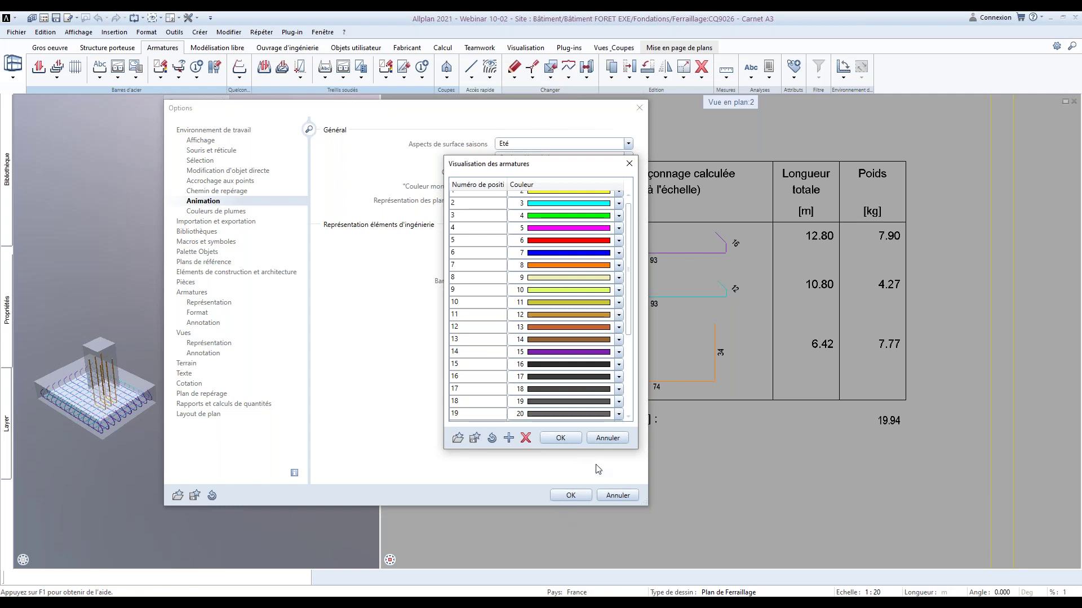
left_click(609, 439)
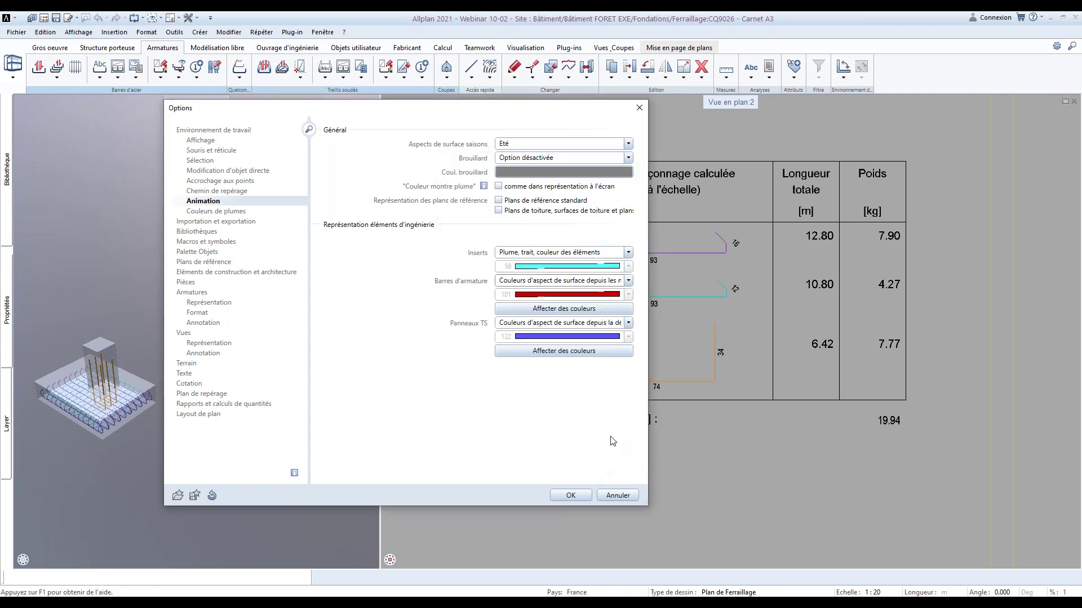
Set the segment annotation of steel lists and legends to angle annotation (Annotation des angles) in the reinforcement options and apply it
left_click(236, 294)
left_click(228, 305)
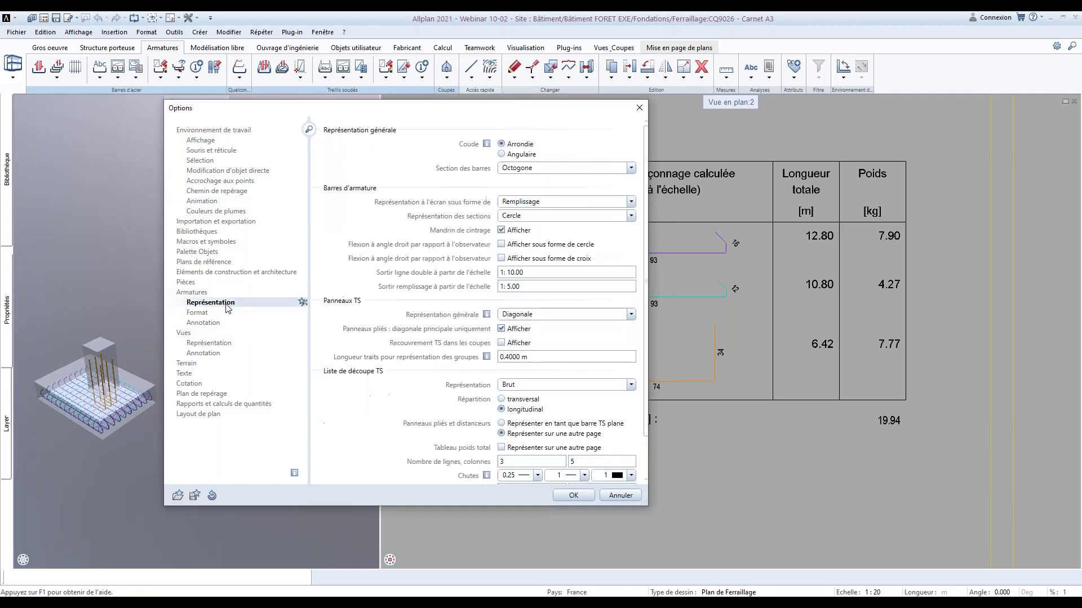
left_click(293, 319)
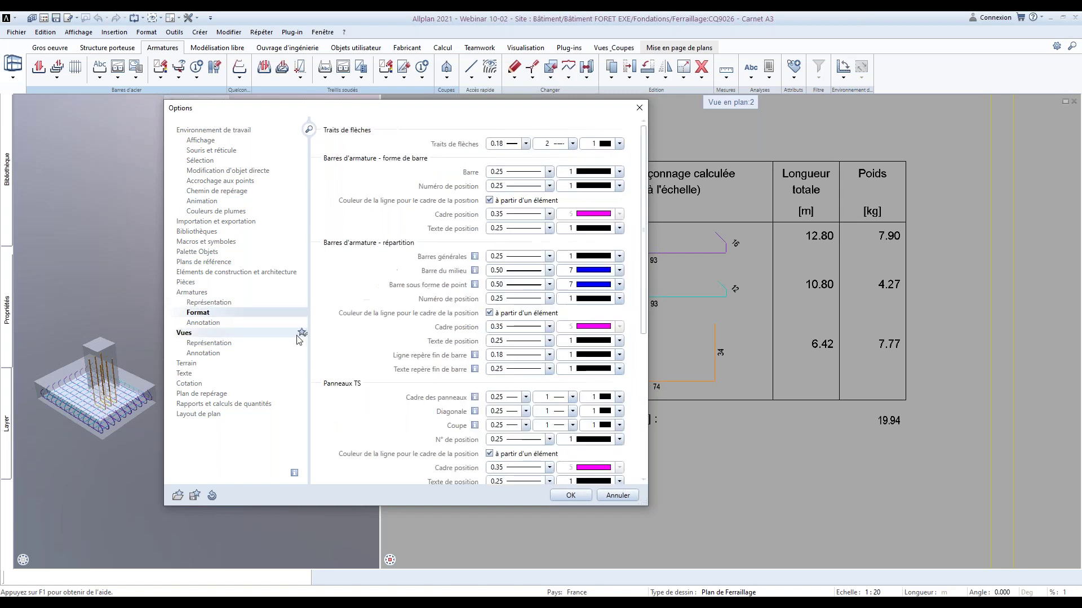
scroll(422, 361, "down", 8)
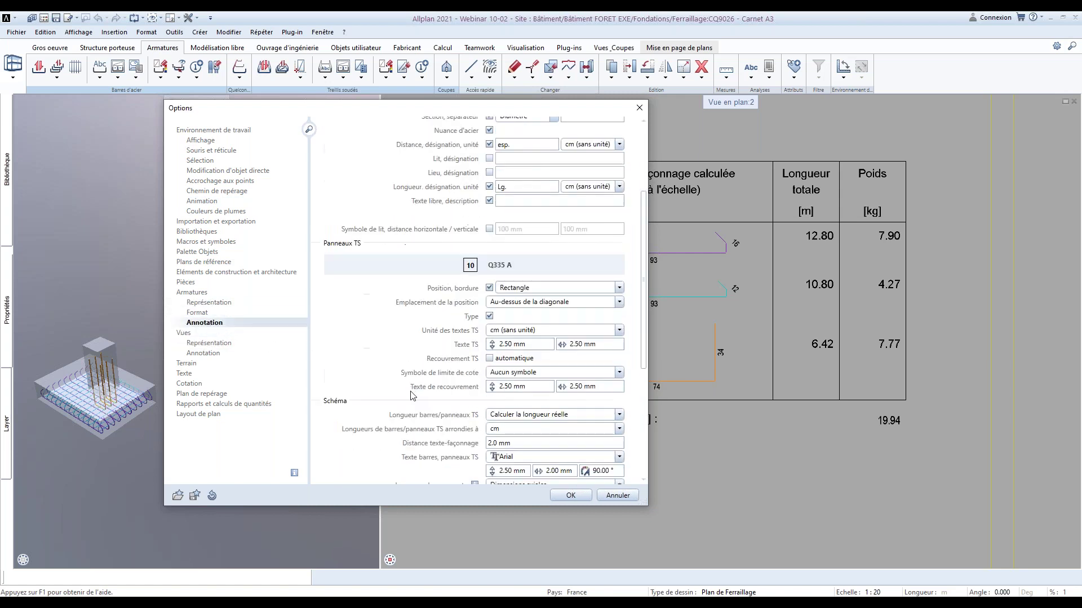
scroll(476, 436, "down", 1)
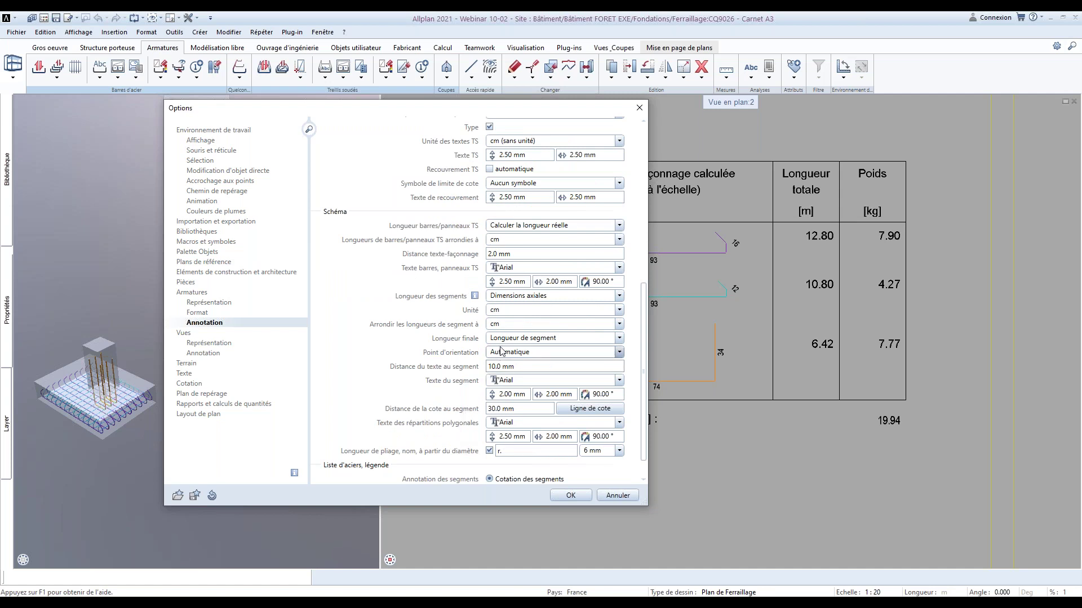
scroll(439, 416, "down", 1)
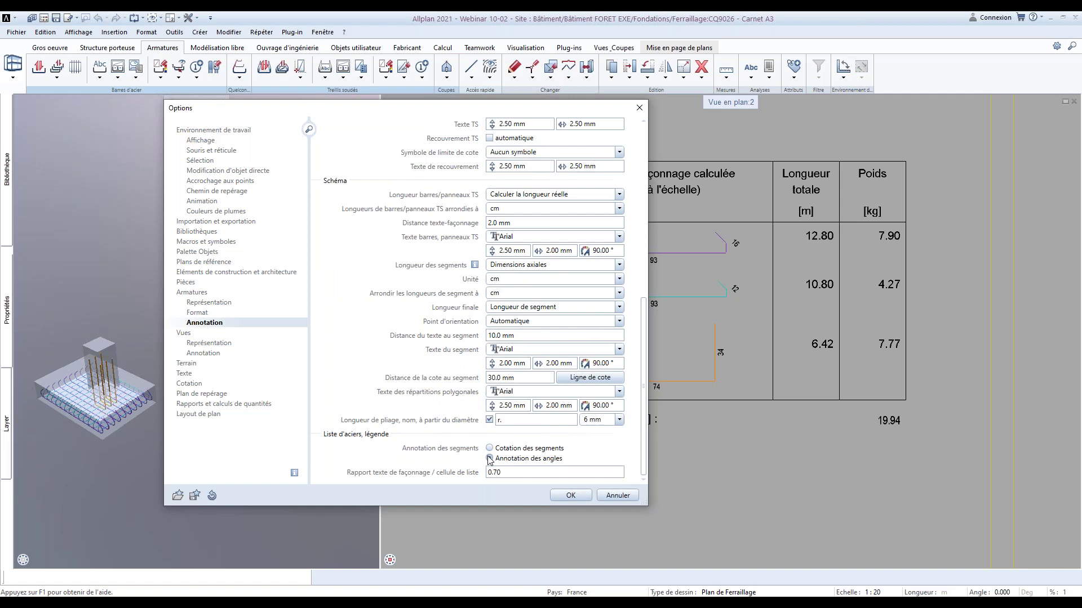
left_click(504, 458)
left_click(564, 496)
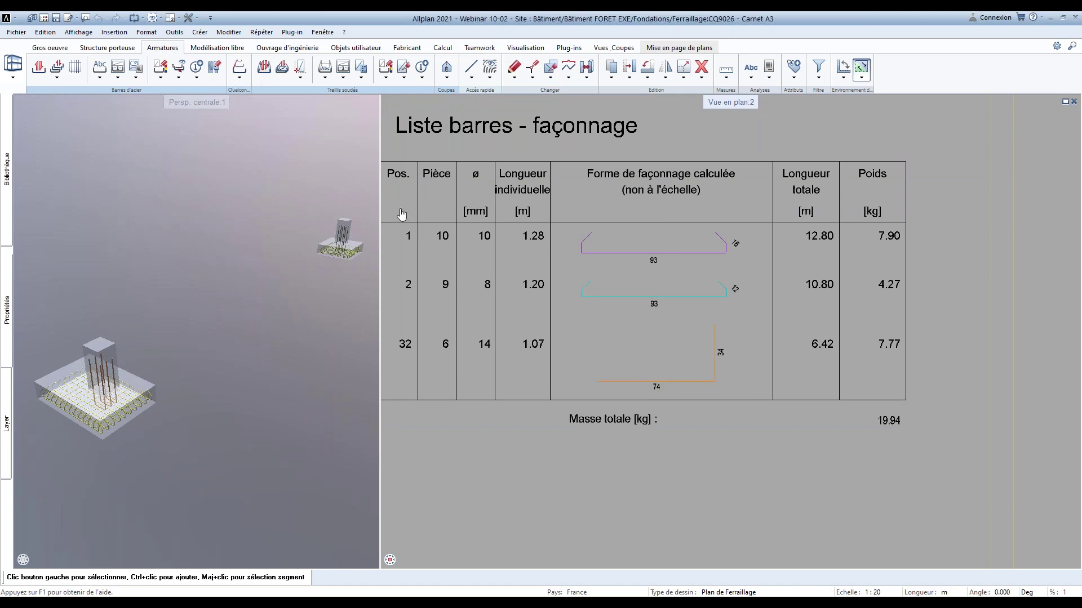
Place an associative bar legend using 40 Liste barres - façonnage in the empty area beside the booklet sheets
scroll(403, 485, "down", 5)
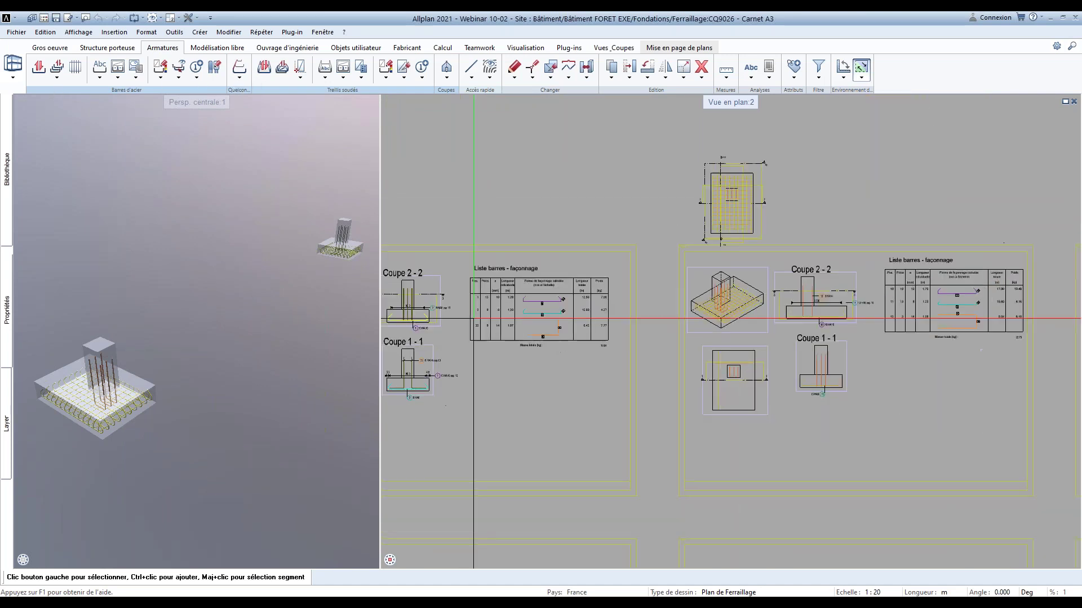
left_click(135, 70)
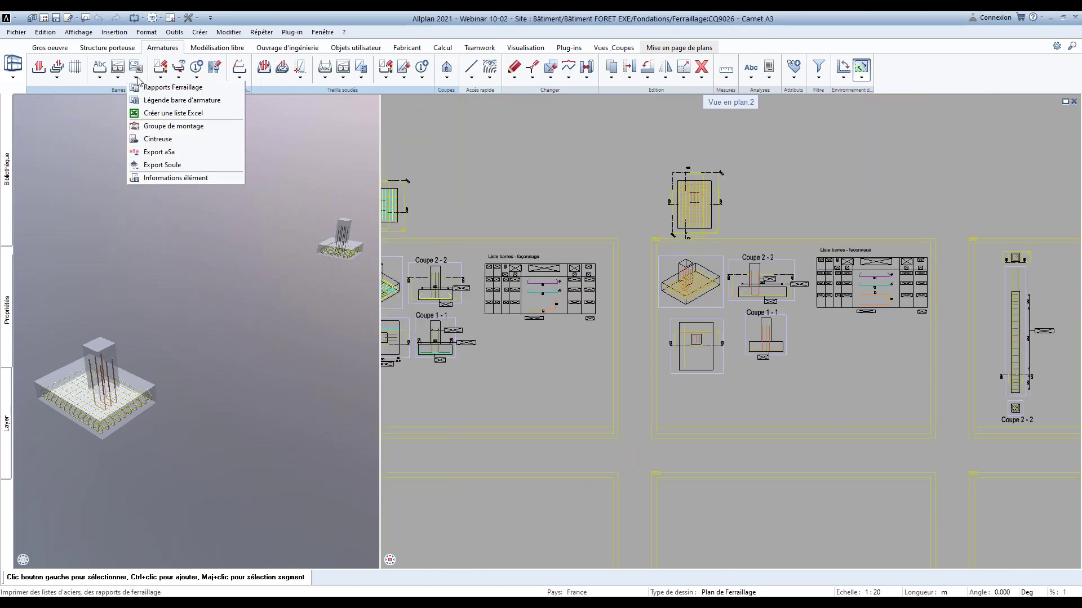
left_click(169, 99)
left_click(373, 455)
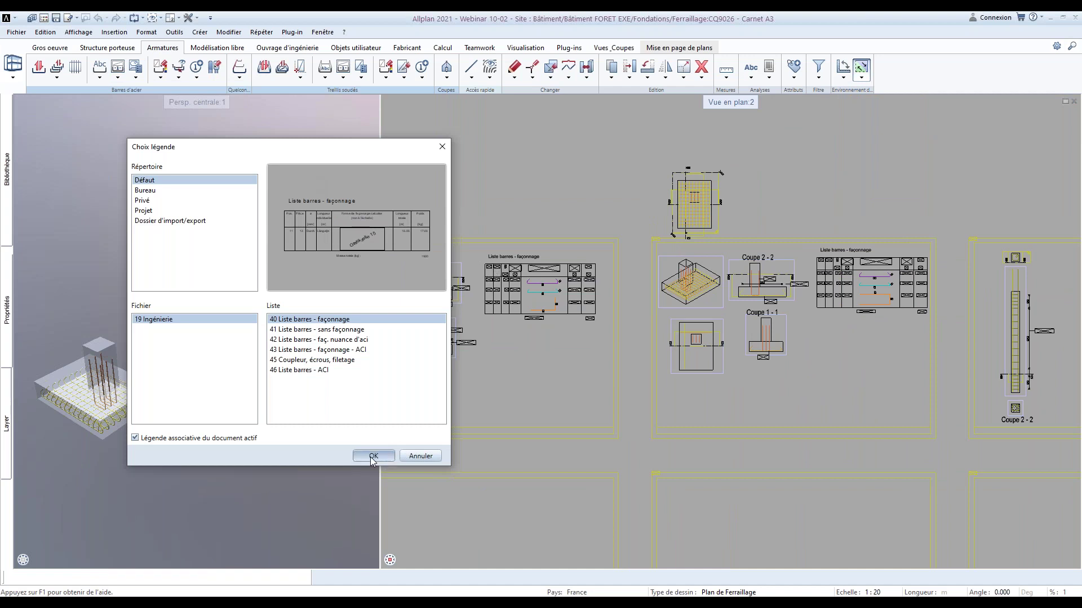
middle_click_drag(479, 376, 758, 498)
left_click(574, 535)
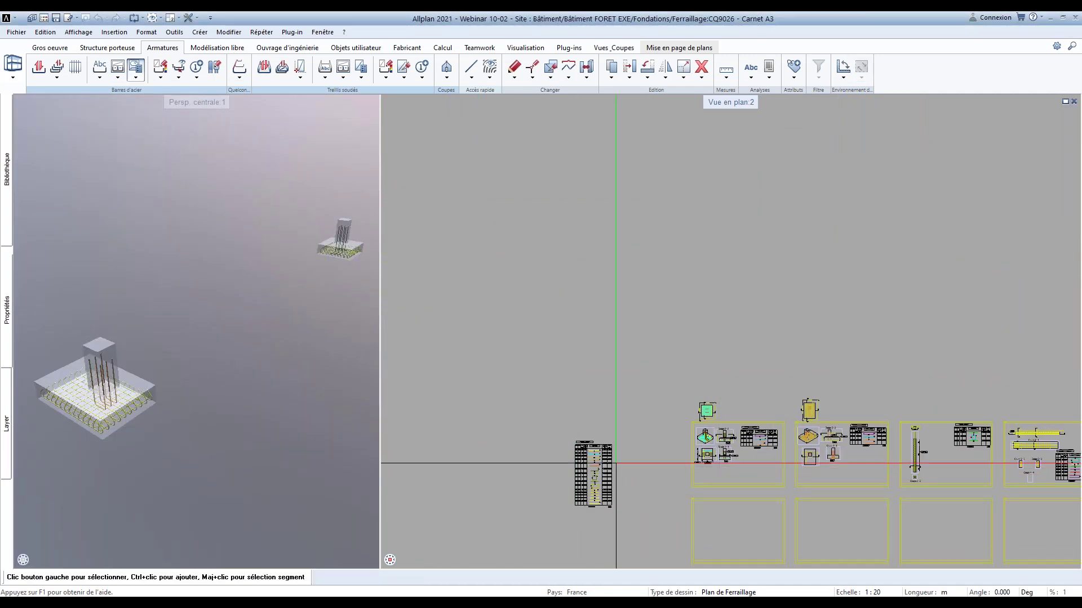
Examine the bending shapes and their annotations in the newly placed bar legend
scroll(575, 507, "up", 5)
scroll(552, 500, "down", 3)
scroll(697, 306, "up", 3)
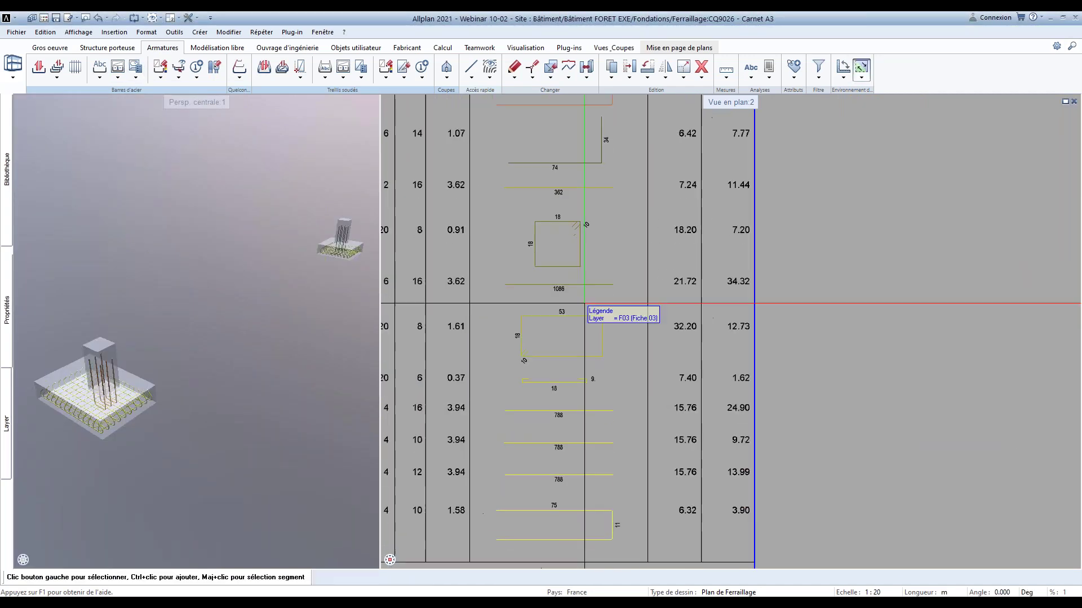
scroll(655, 498, "down", 2)
scroll(788, 422, "up", 2)
scroll(789, 422, "down", 3)
scroll(717, 234, "up", 4)
Modify the points of the footing's lower-left corner and the bar's left hook in Coupe 2 - 2 to slope the underside
scroll(526, 311, "up", 2)
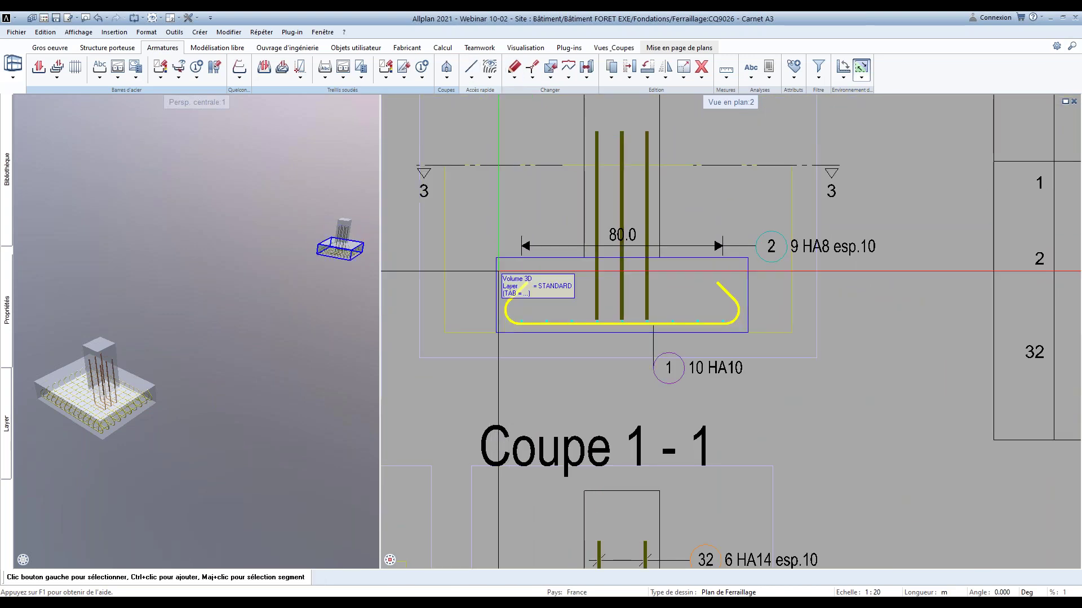
left_click(532, 68)
scroll(537, 310, "up", 2)
left_click_drag(430, 234, 503, 375)
scroll(510, 413, "down", 1)
left_click(511, 413)
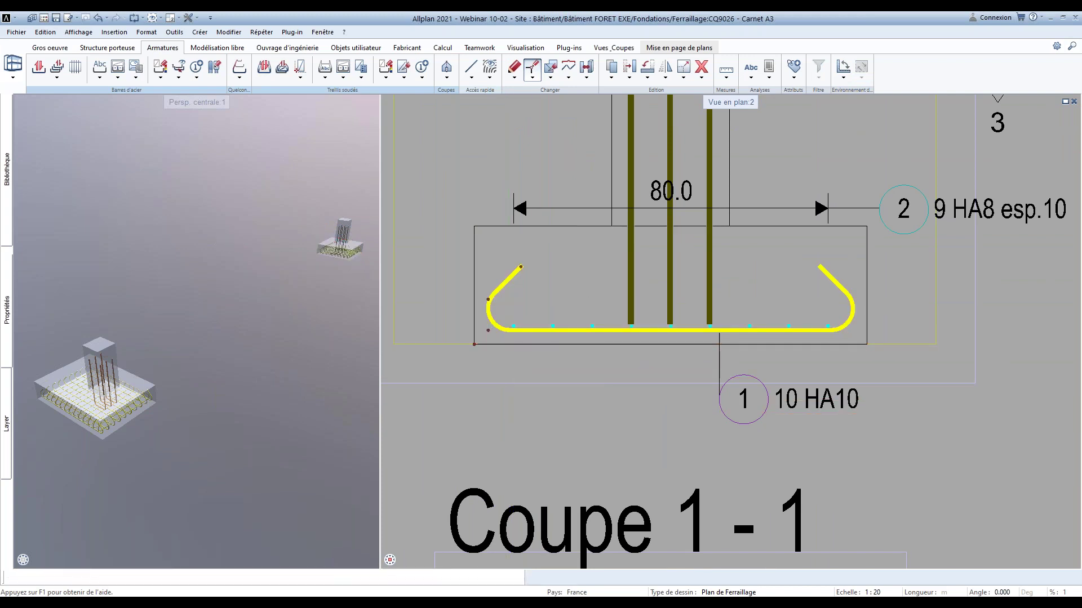
Review the bending shapes in the bar legend and recheck the segment annotation option, closing the options without saving
scroll(512, 387, "down", 4)
scroll(513, 387, "up", 2)
scroll(451, 479, "down", 4)
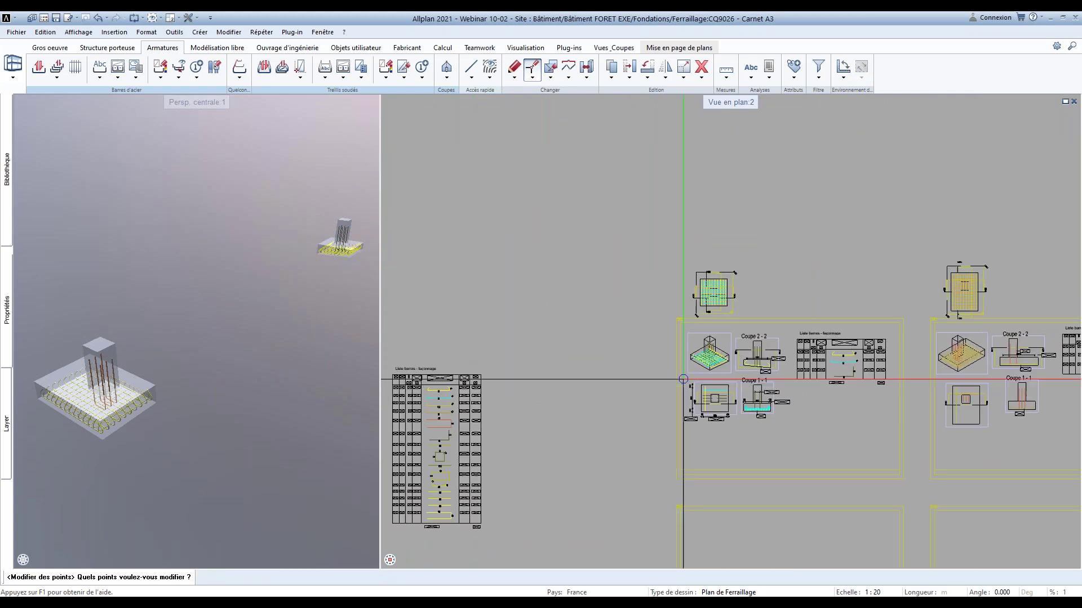
scroll(439, 506, "up", 4)
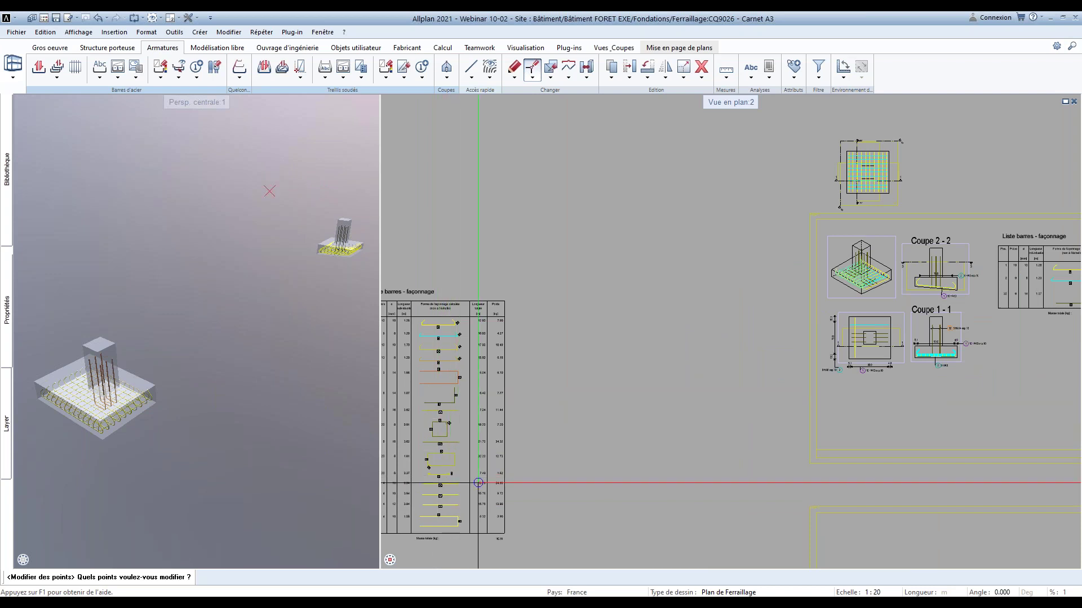
scroll(427, 485, "up", 3)
scroll(427, 486, "down", 3)
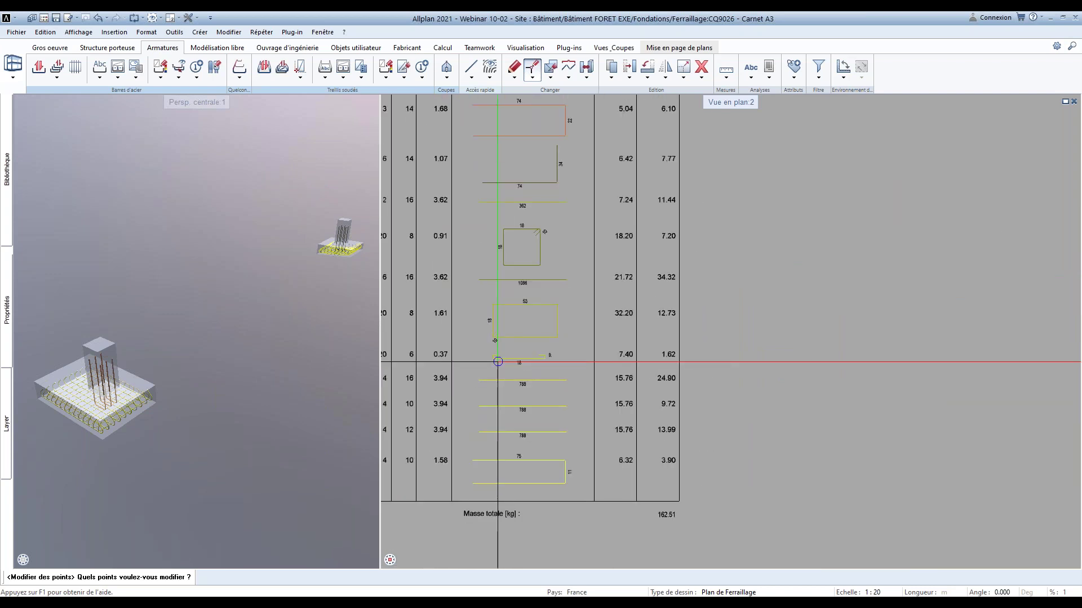
left_click(178, 17)
key("Escape")
key("Escape")
scroll(426, 424, "down", 6)
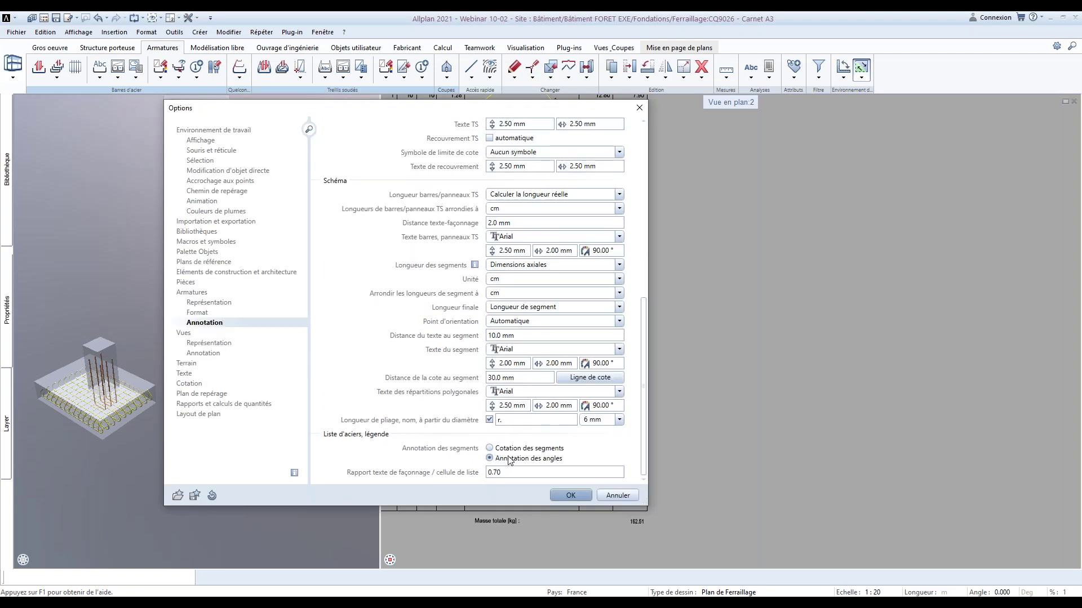
left_click(618, 495)
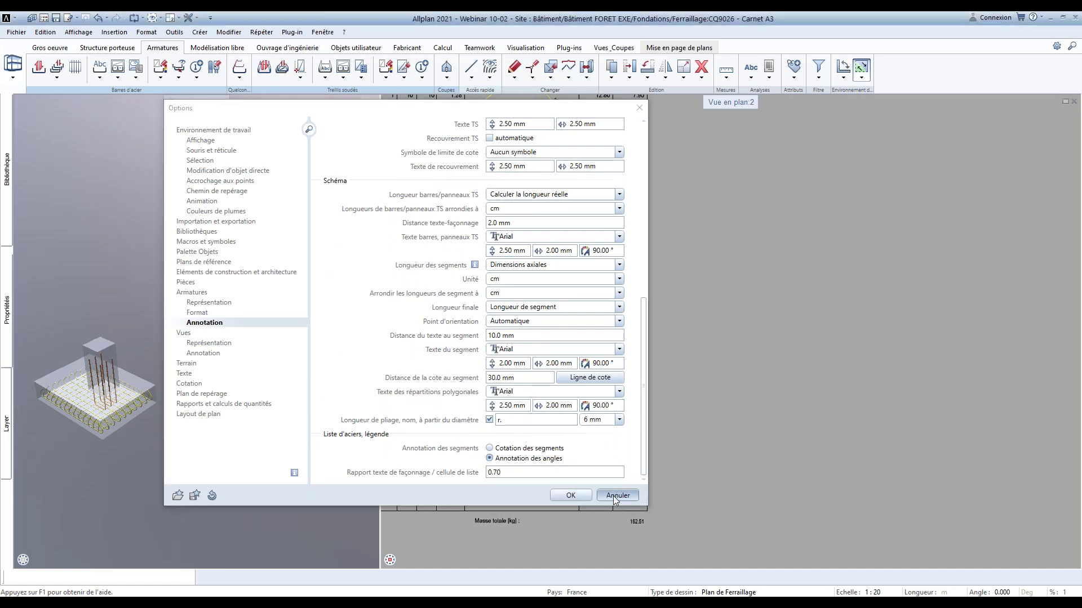
Draw a four-segment 14 mm free-form bar (Forme qcq) in the first footing's plan view, with end segments about 0.74 and 0.43 m long
left_click(101, 79)
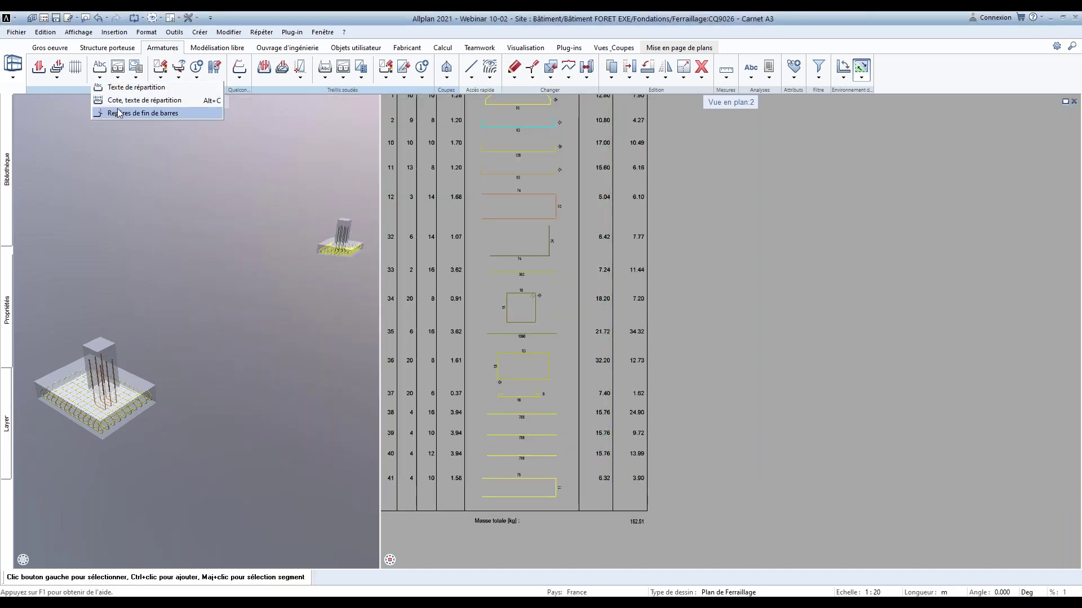
left_click(118, 112)
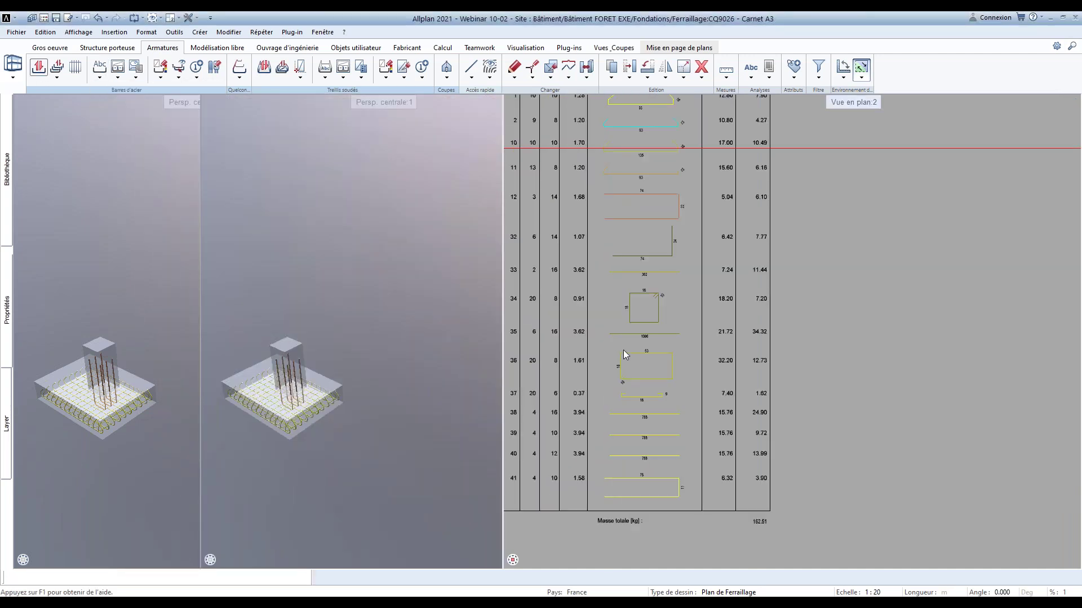
left_click(45, 127)
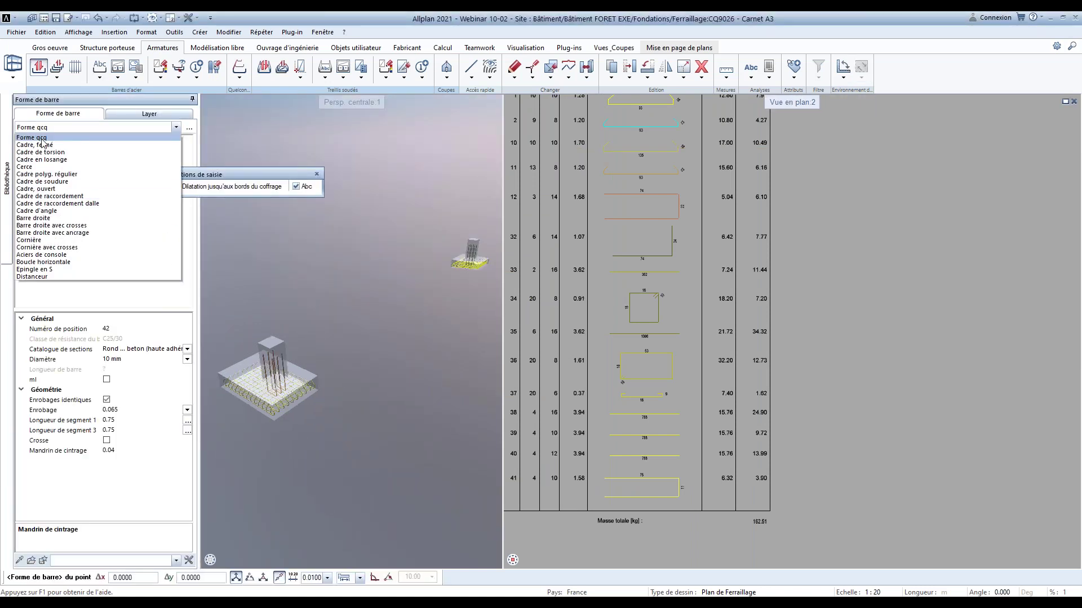
left_click(45, 140)
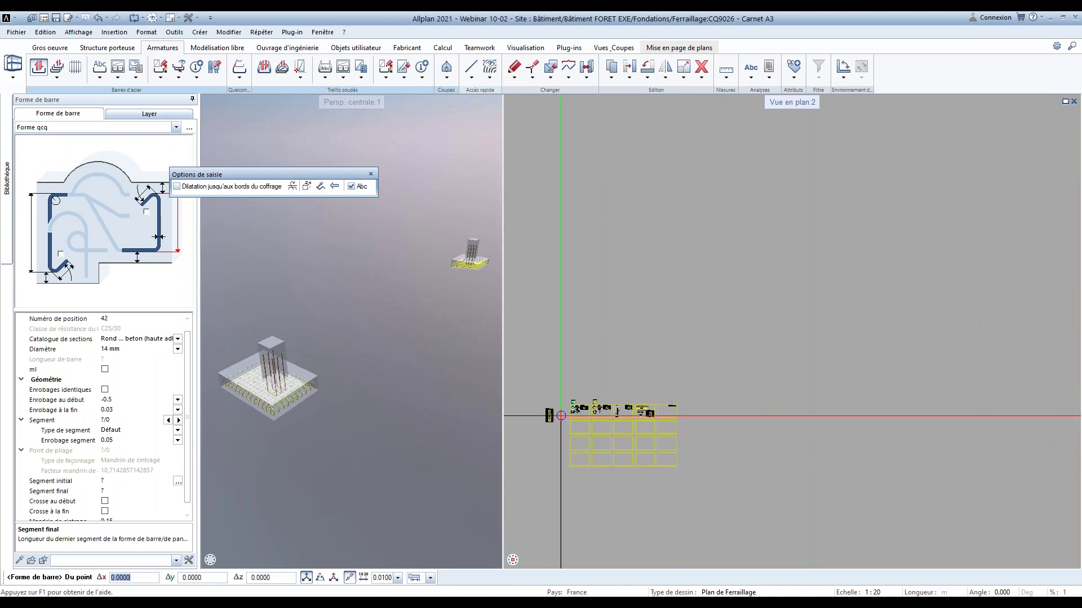
scroll(698, 422, "up", 10)
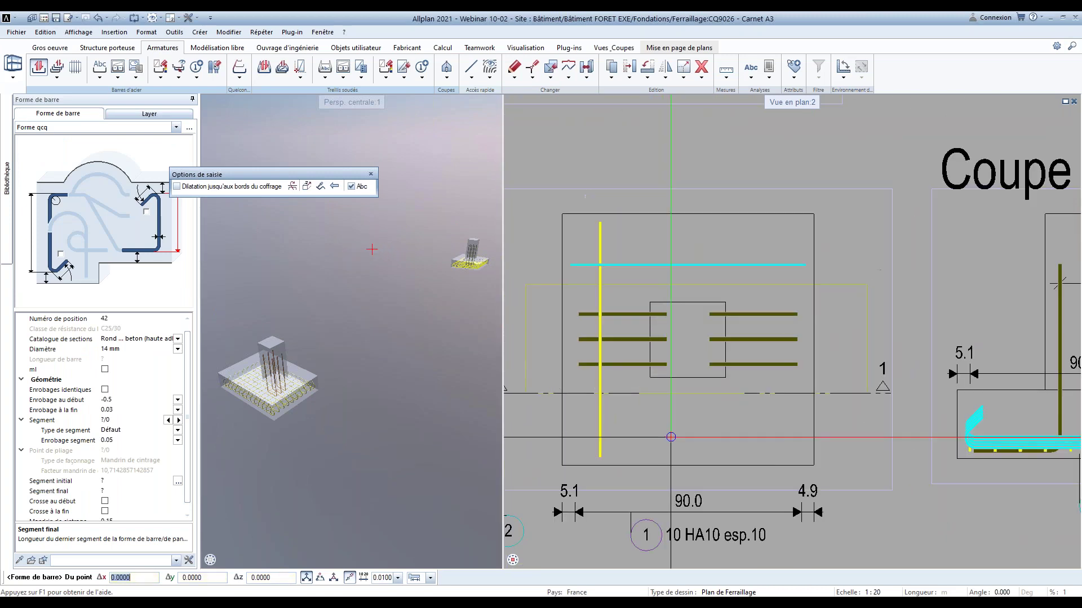
left_click(642, 555)
left_click(574, 435)
left_click(618, 367)
left_click(683, 396)
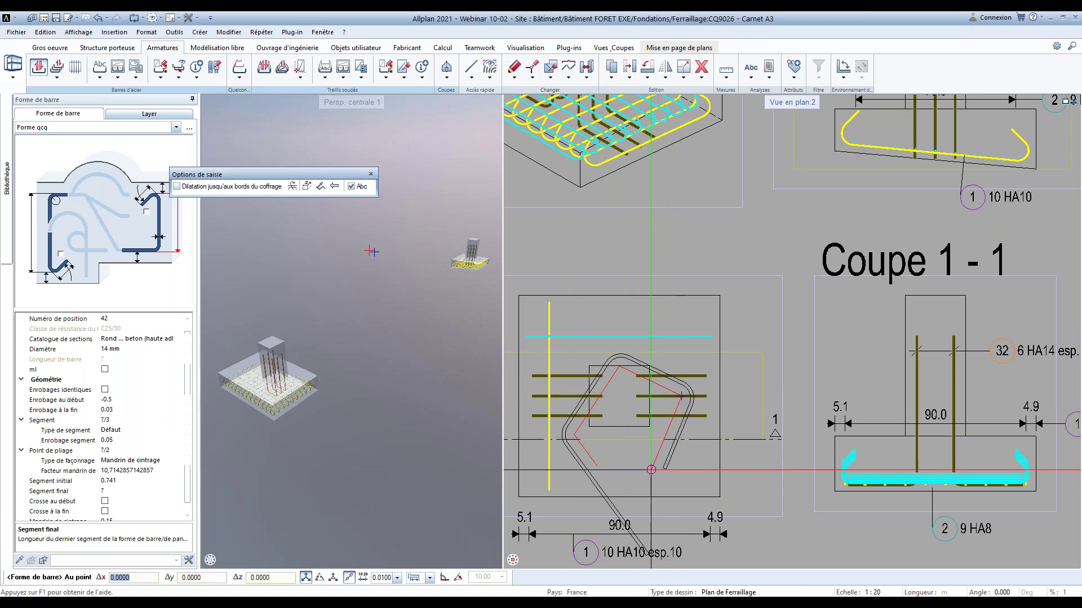
left_click(651, 469)
key("Escape")
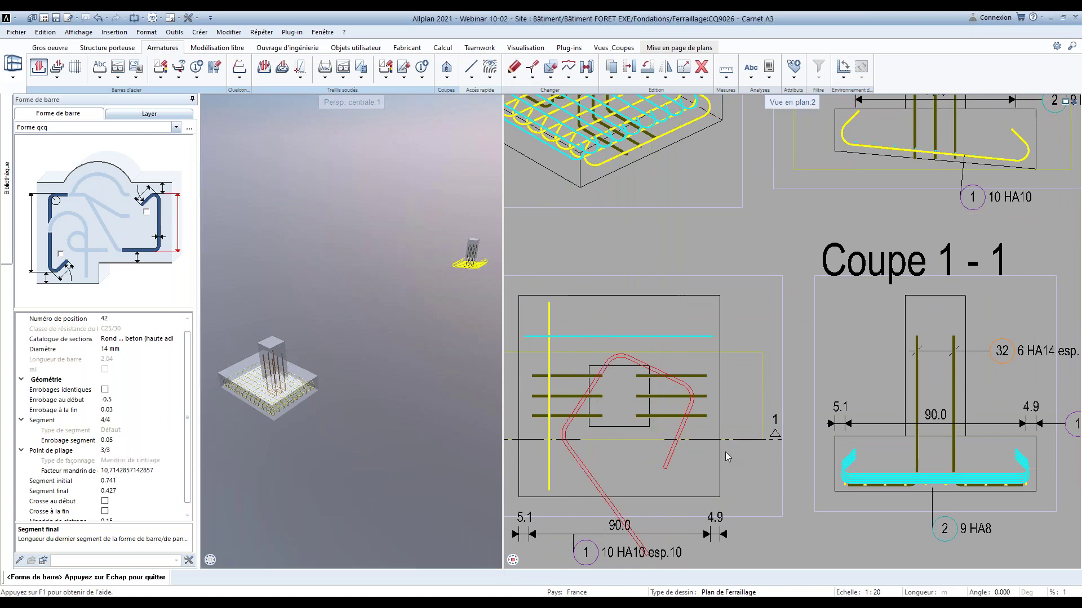
key("Escape")
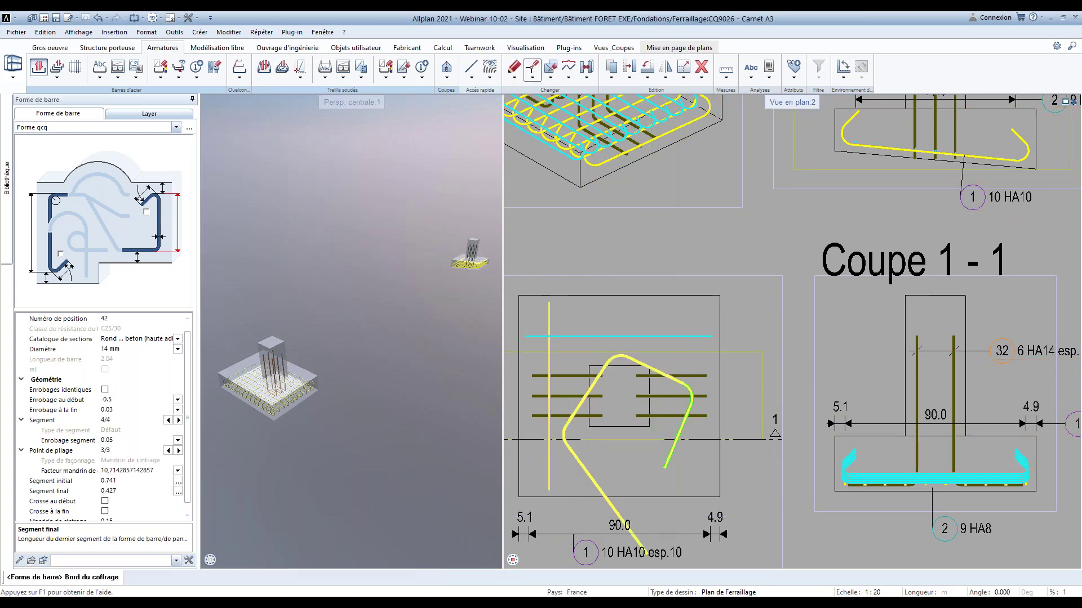
key("Escape")
Label the free-form bar above its shape in plan and distribute it linearly in Coupe 1 - 1 as 4 bars at 0.194 m spacing
left_click(100, 67)
left_click(683, 352)
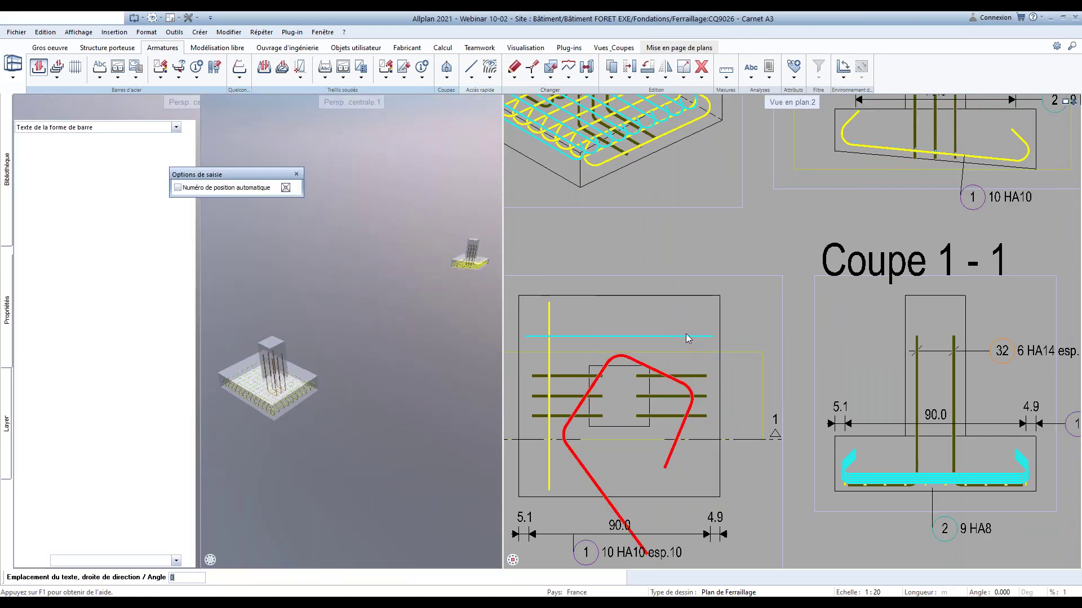
left_click(686, 322)
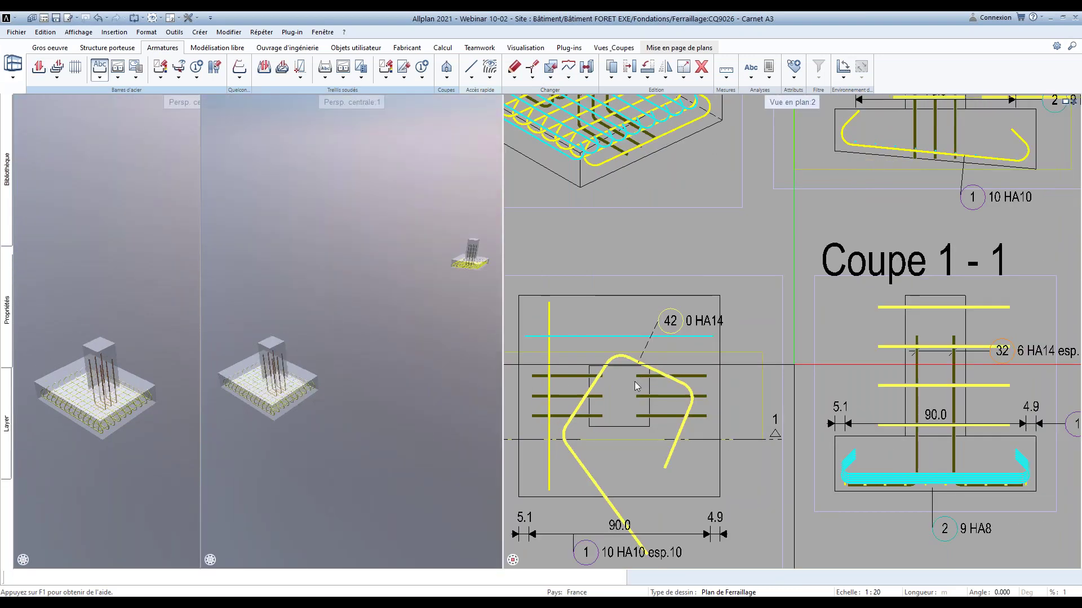
scroll(637, 387, "down", 5)
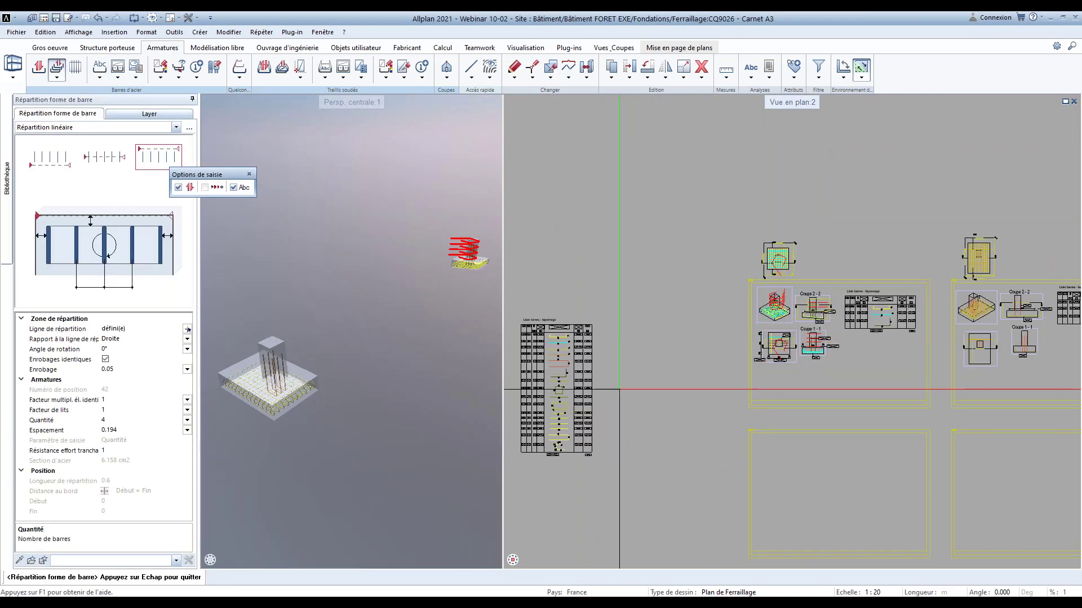
scroll(544, 332, "up", 8)
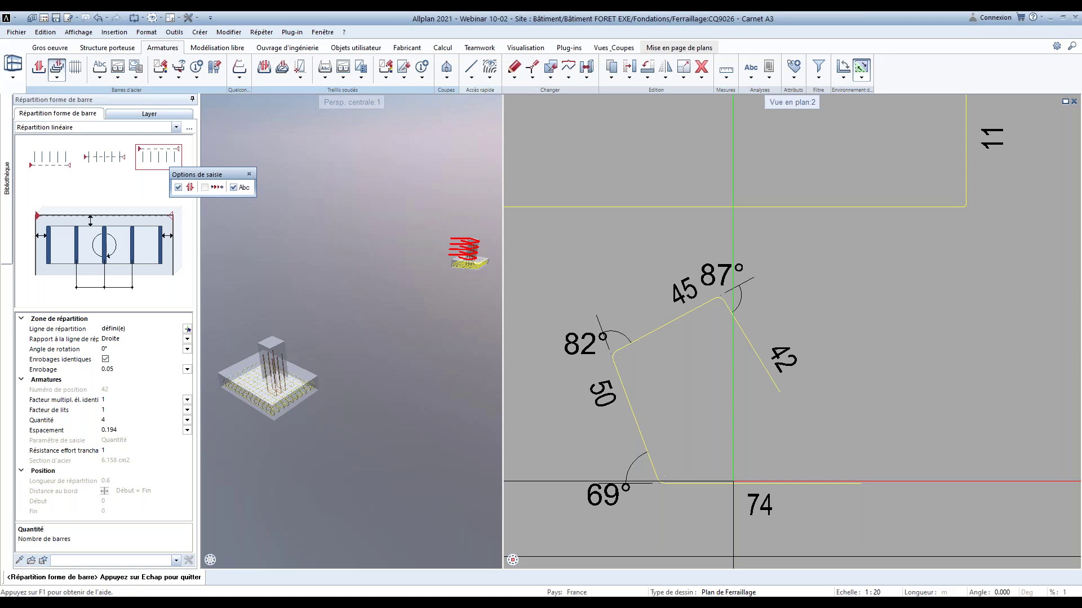
key("Home")
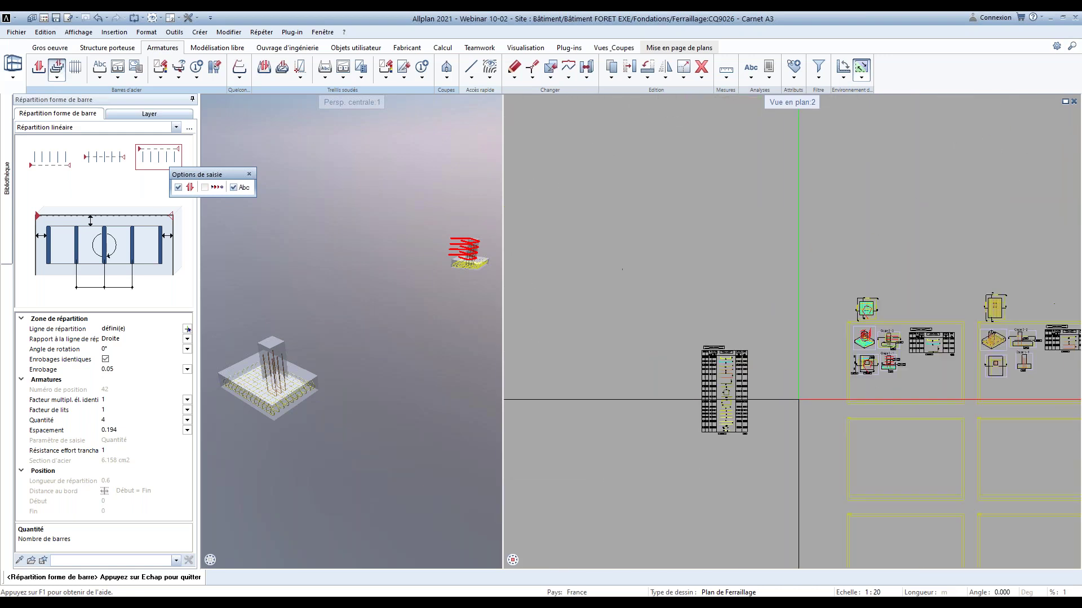
left_click(470, 70)
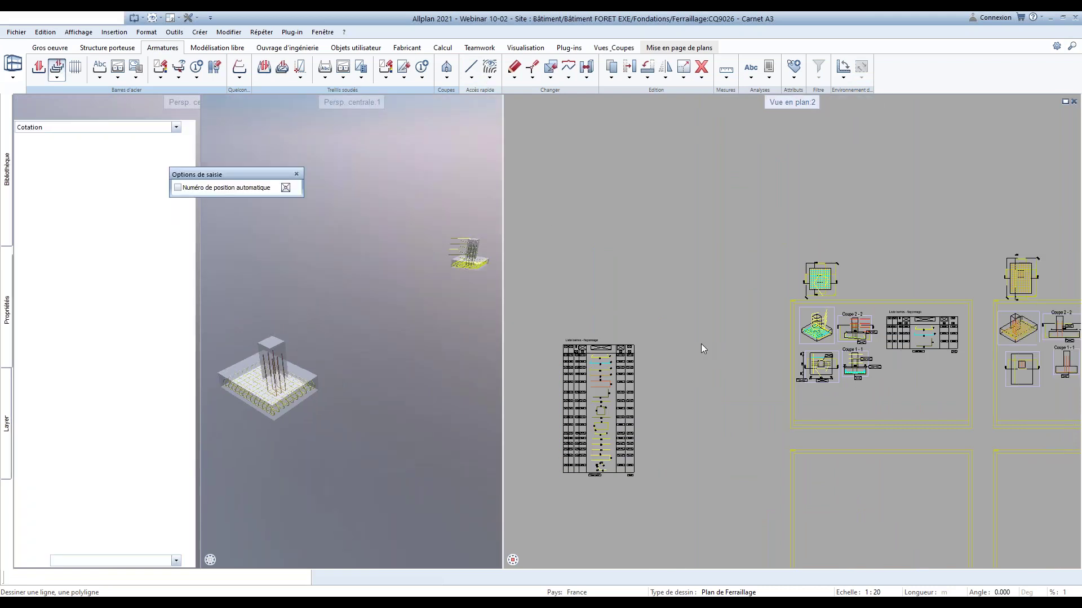
left_click(568, 68)
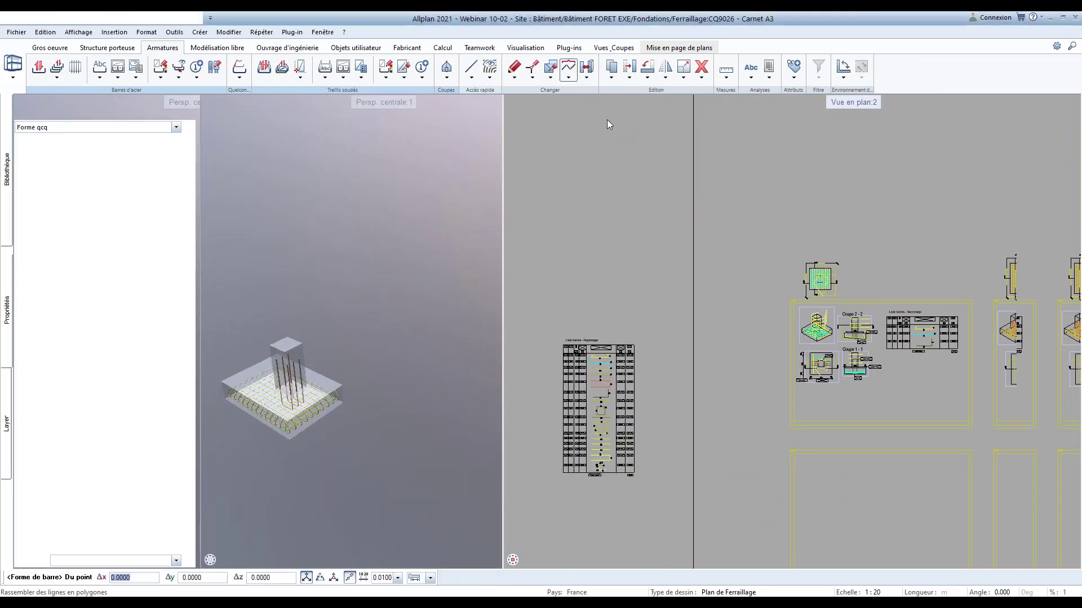
scroll(338, 236, "up", 8)
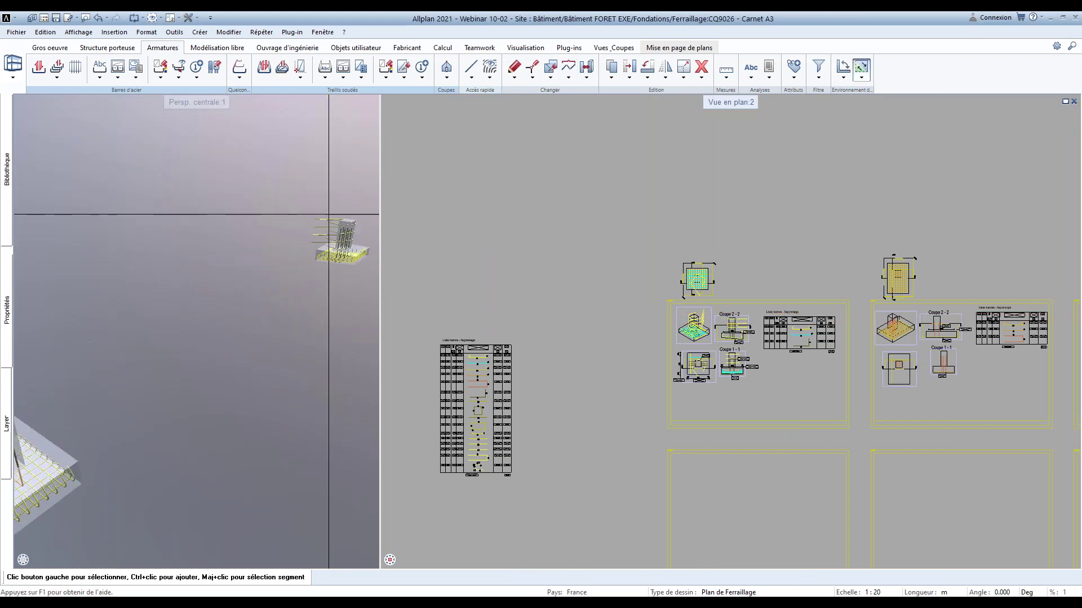
Open drawing file 271 Poutre 2 and display the beam's sections and bar legend
key("ctrl+o")
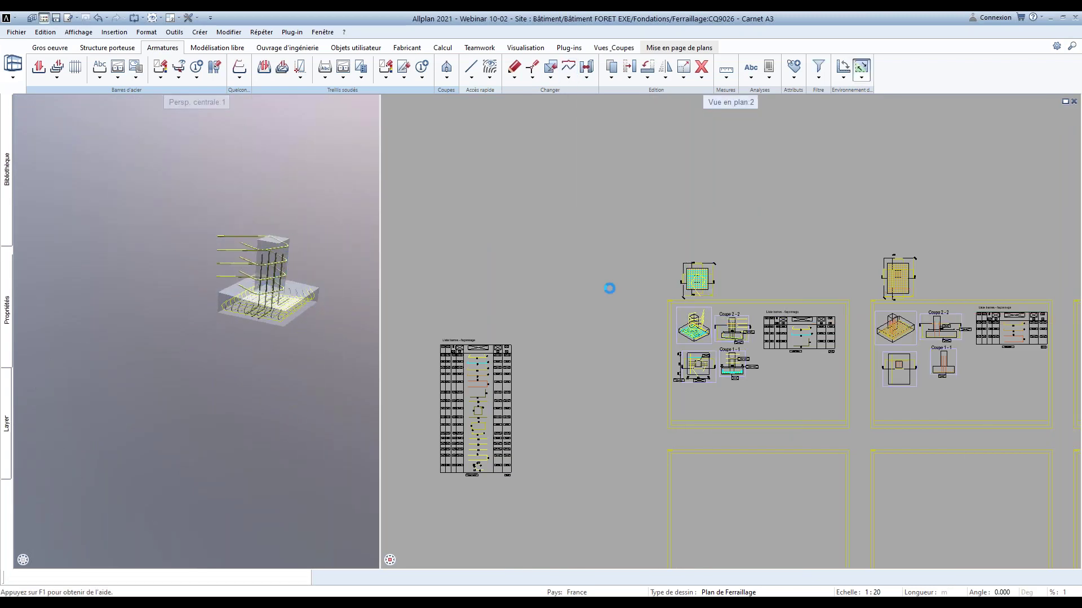
left_click(201, 420)
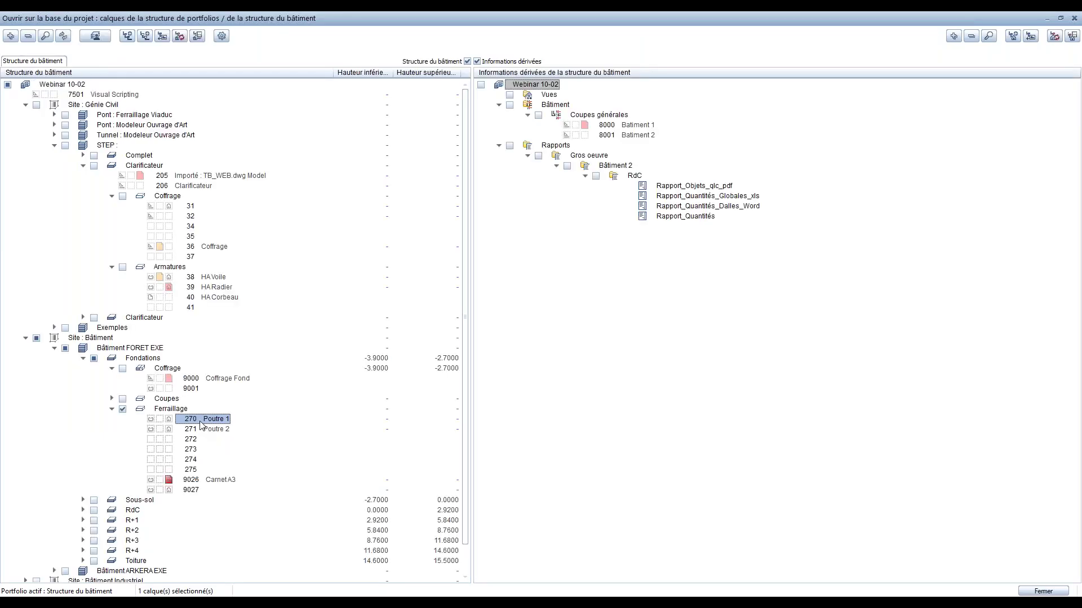
double_click(204, 429)
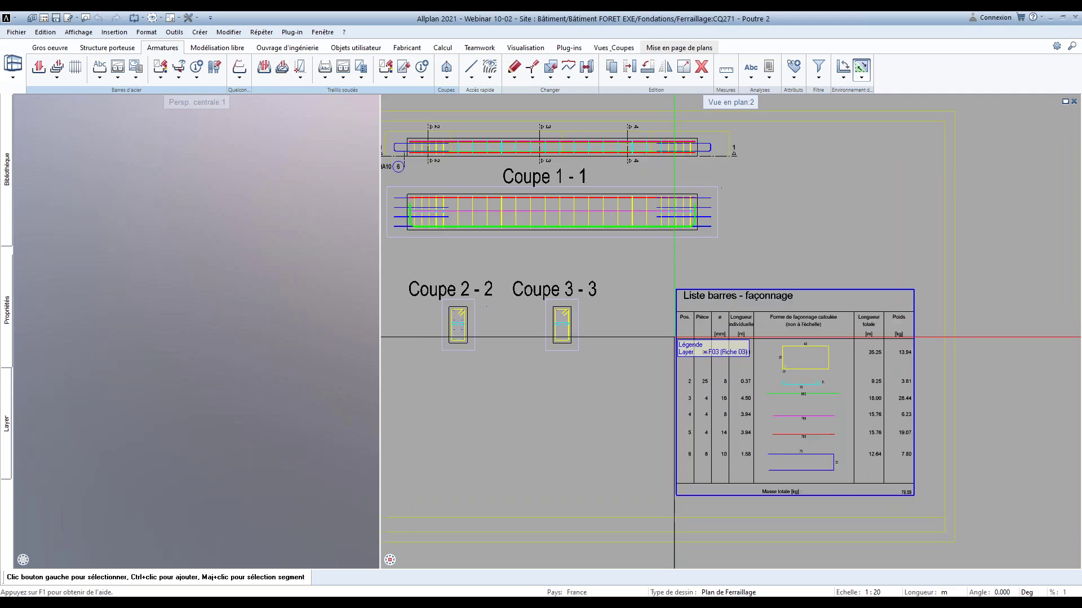
scroll(783, 411, "up", 3)
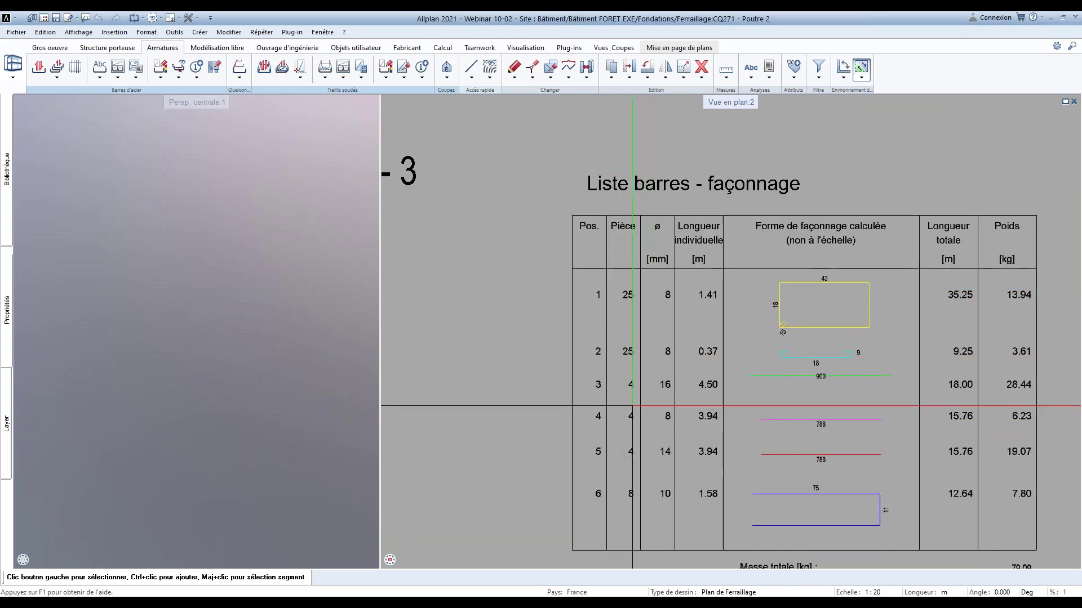
scroll(632, 405, "down", 3)
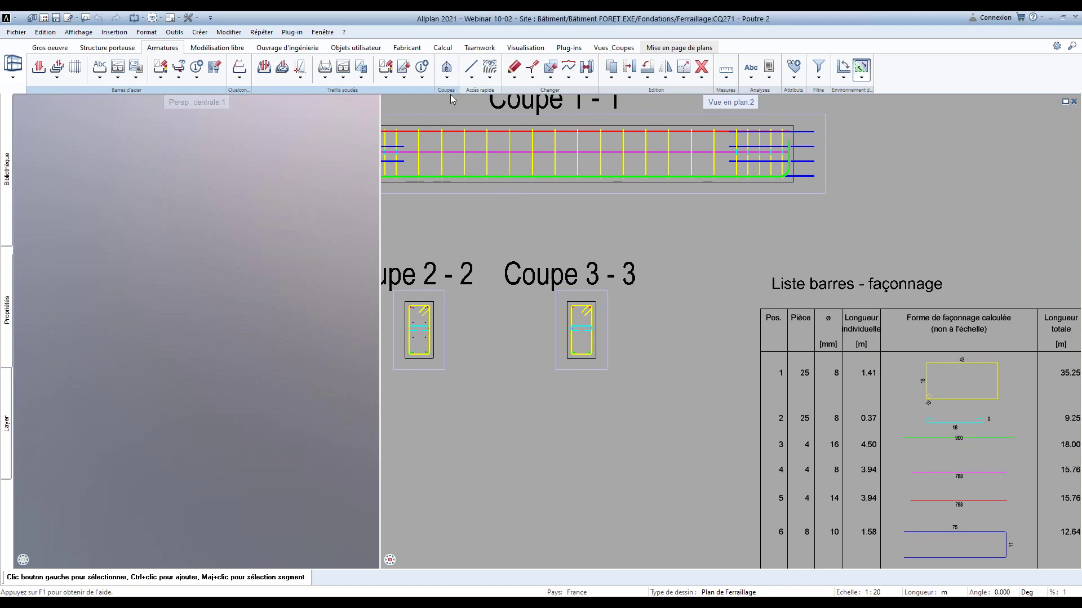
Set the identical-element multiplication factor to 10 for the mid-height longitudinal bar distribution in Coupe 1 - 1
right_click(482, 156)
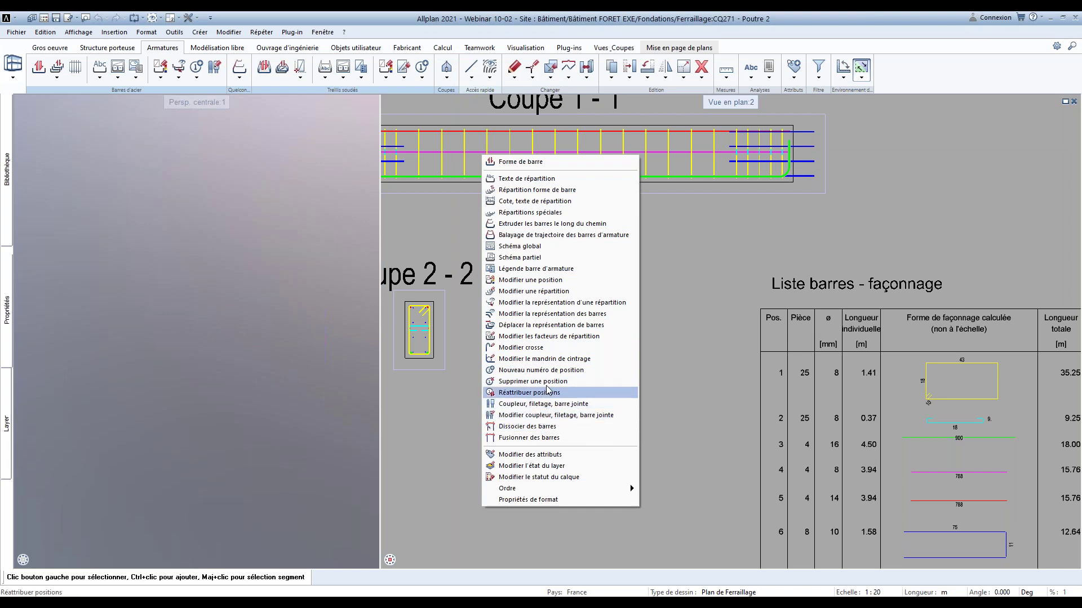
left_click(555, 341)
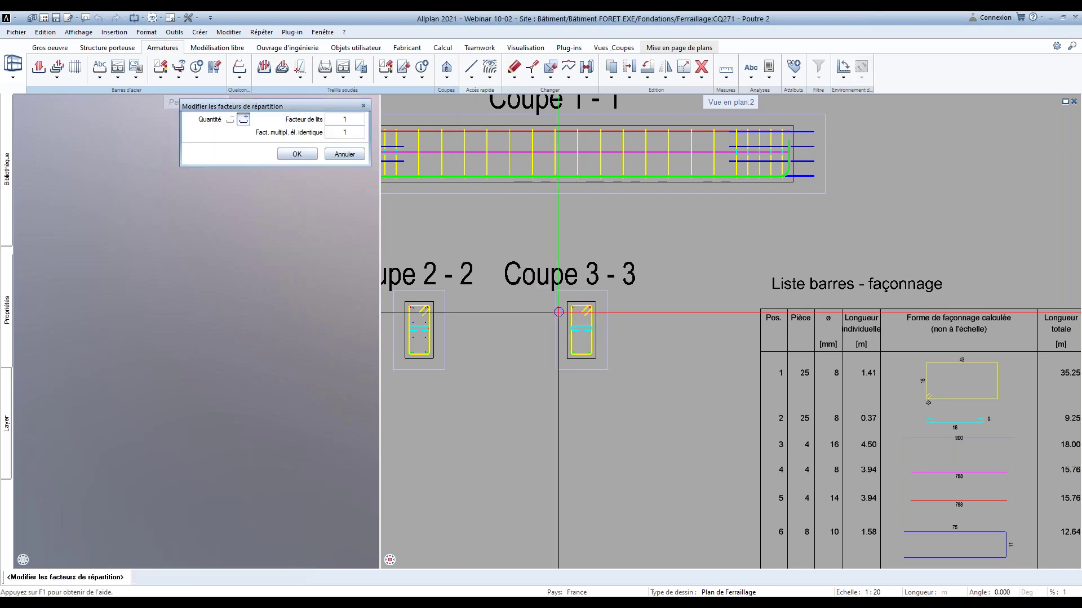
left_click(351, 134)
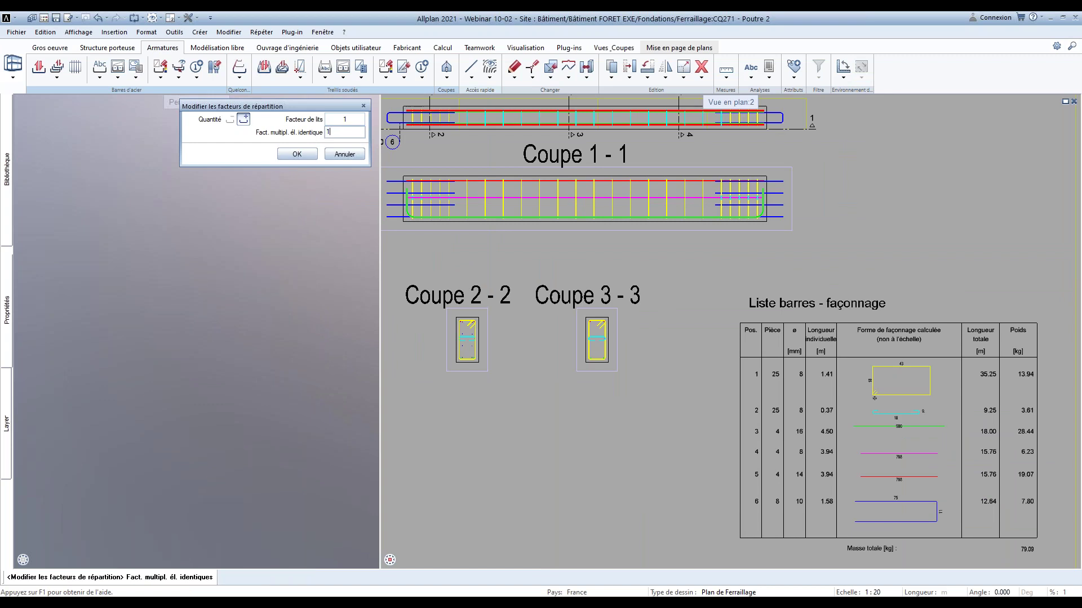
type("10")
left_click(297, 154)
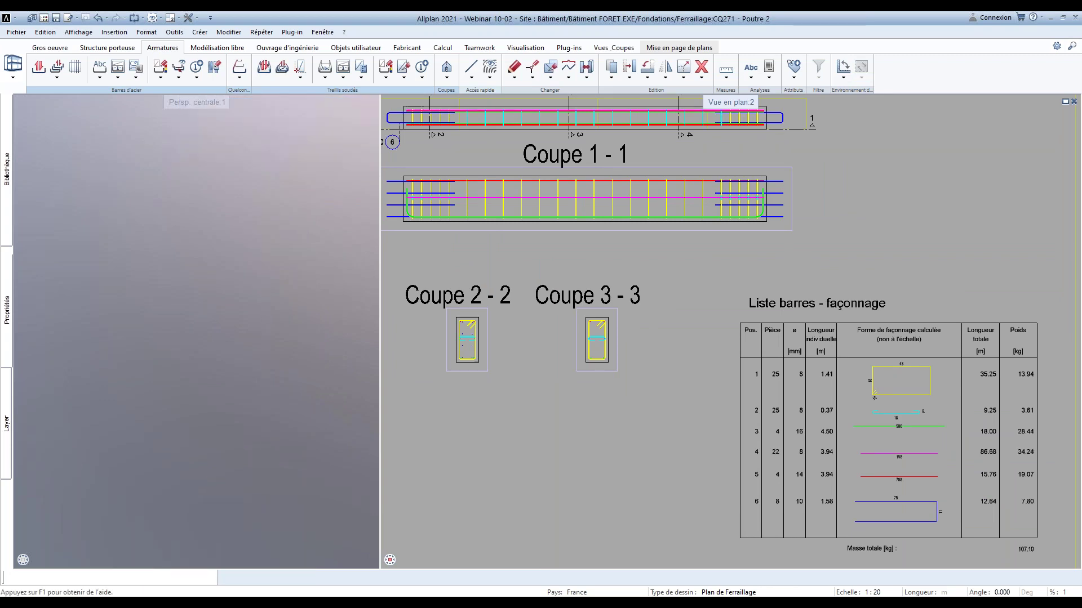
Set the identical-element multiplication factor to 10 for all of the beam's bar distributions and check the bar legend
left_click(386, 164)
left_click(827, 215)
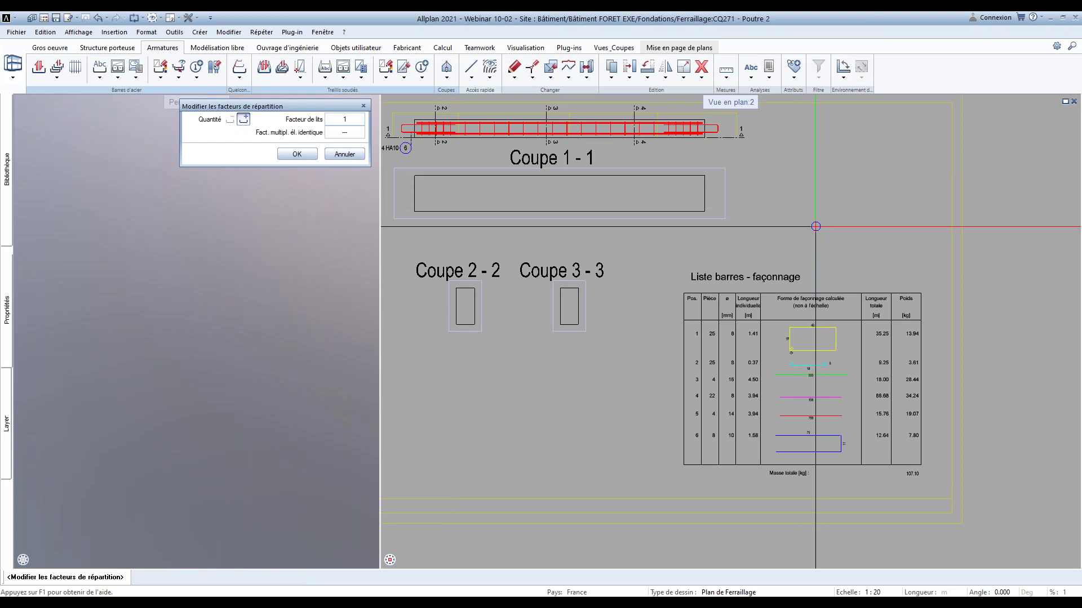
left_click(351, 134)
type("10")
key("Return")
left_click(297, 154)
scroll(808, 412, "up", 5)
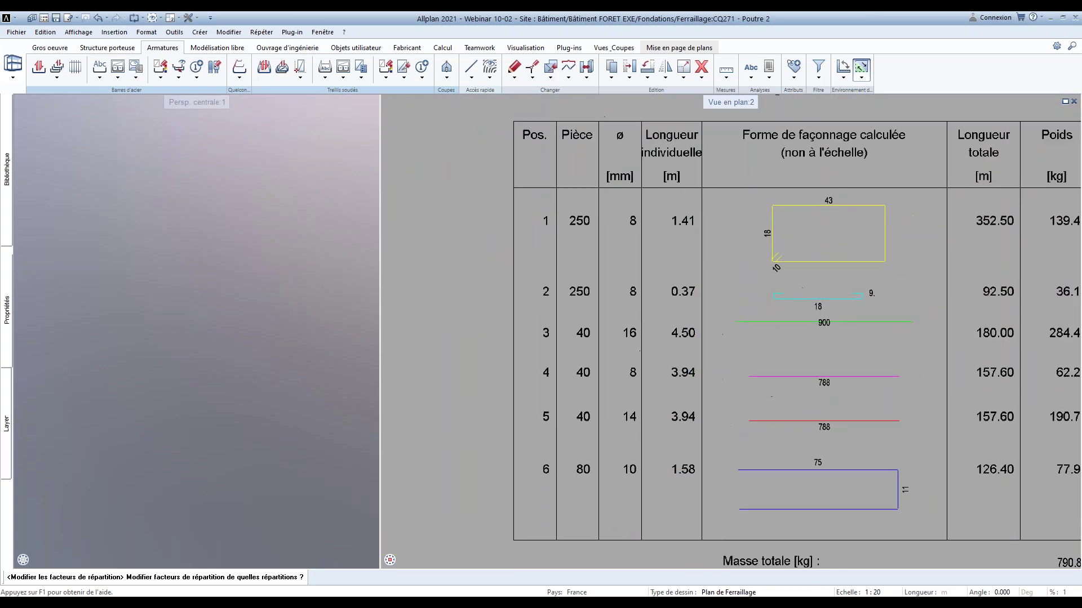
scroll(676, 380, "down", 2)
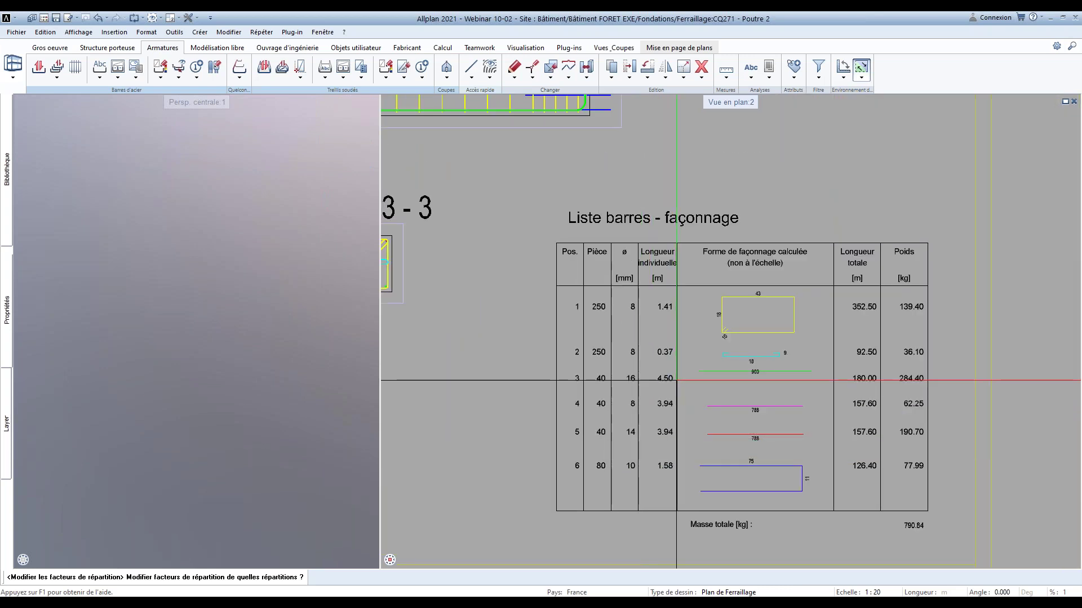
scroll(648, 401, "down", 2)
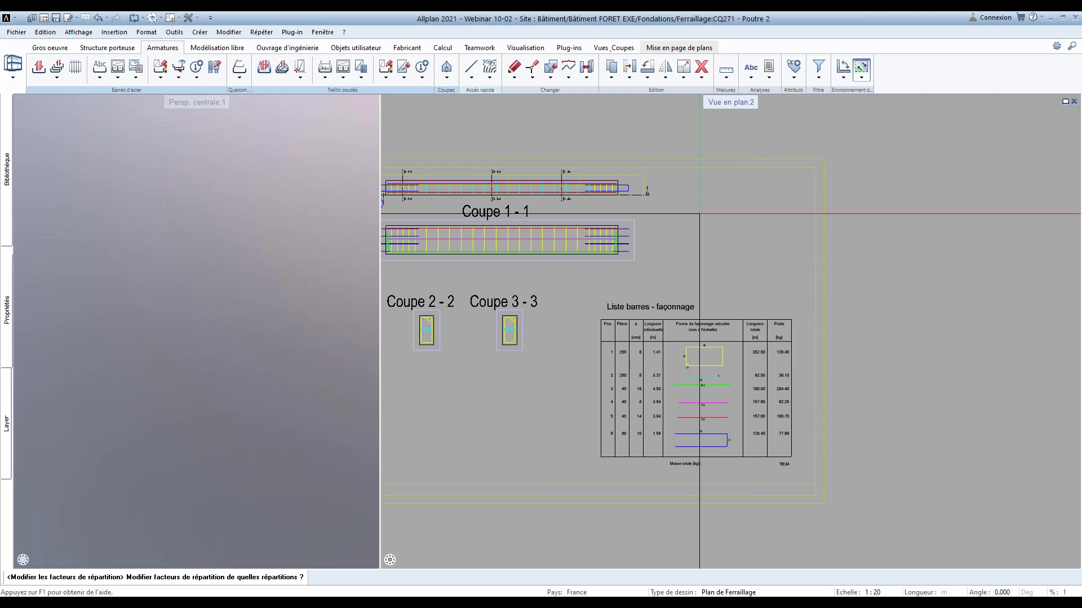
middle_click_drag(699, 214, 744, 232)
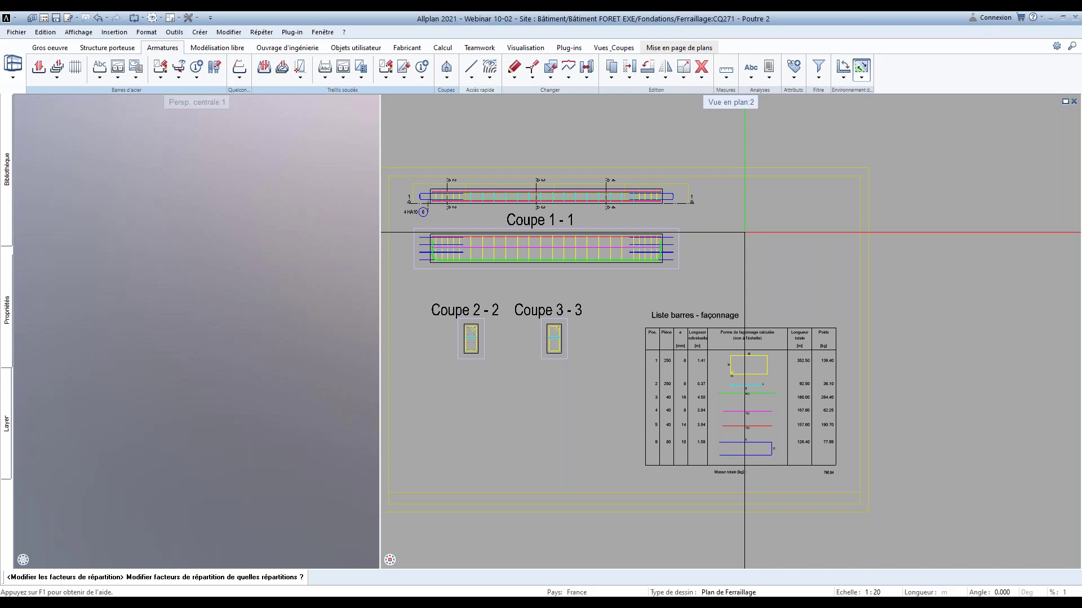
Reopen drawing file 9026 Carnet A3 and show the free-form bar's angles in the bar legend
left_click(533, 67)
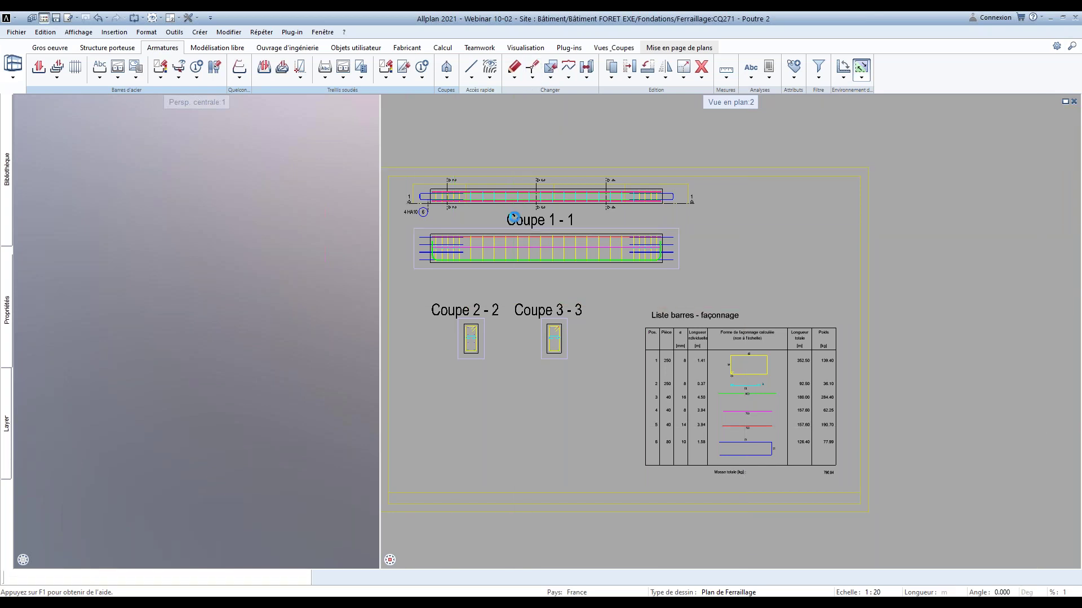
key("F2")
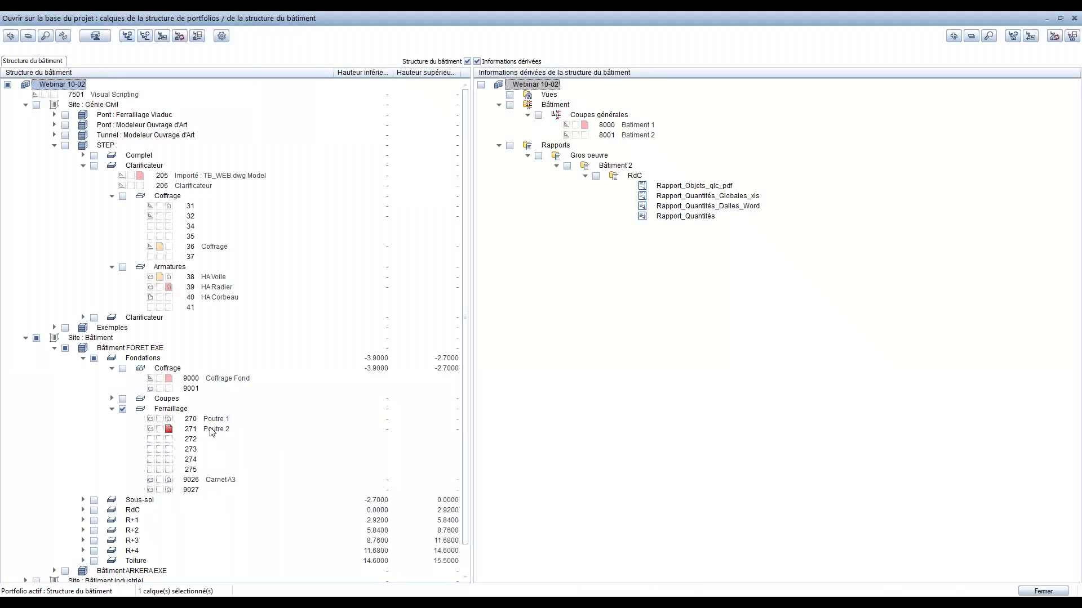
double_click(209, 420)
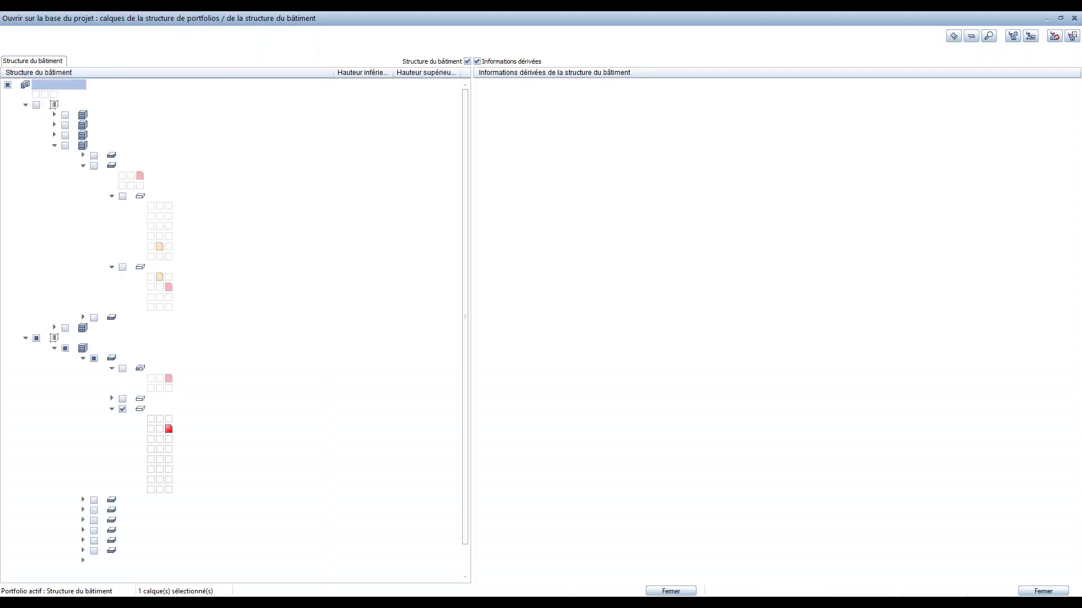
double_click(218, 481)
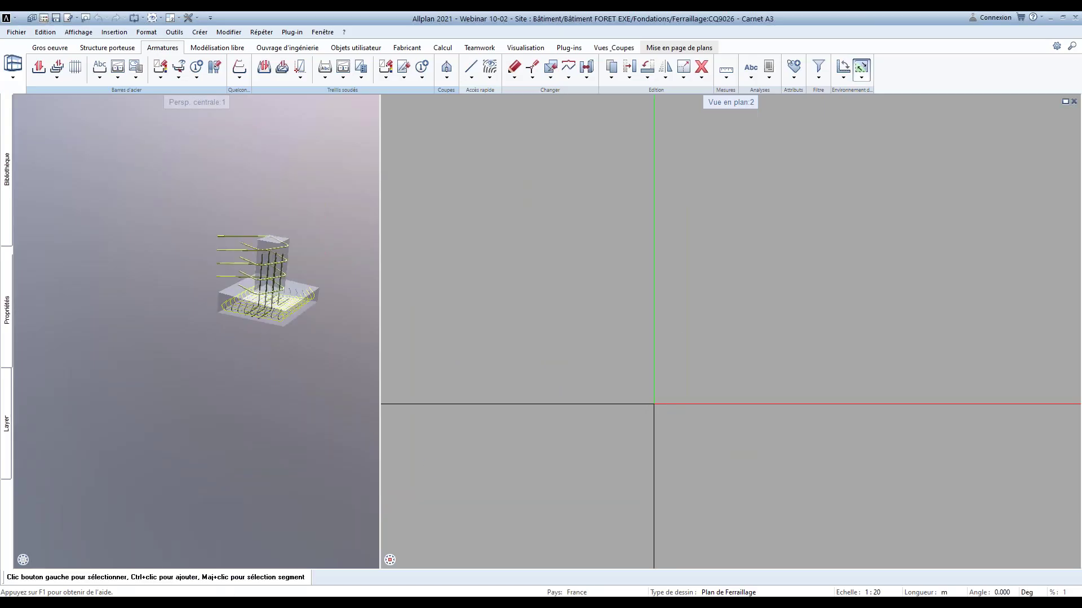
scroll(617, 427, "up", 8)
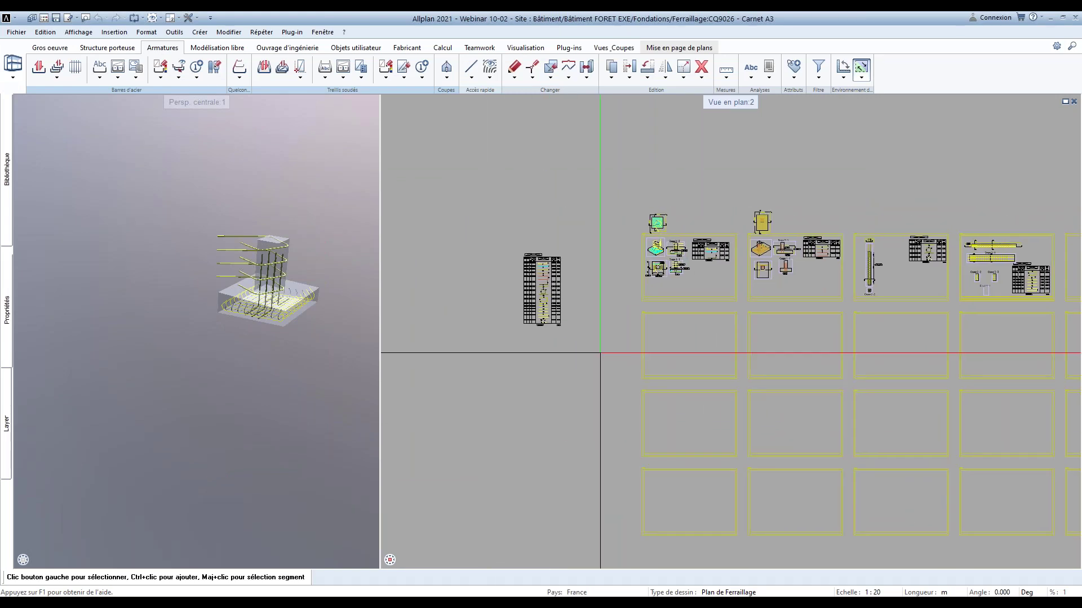
scroll(589, 449, "up", 5)
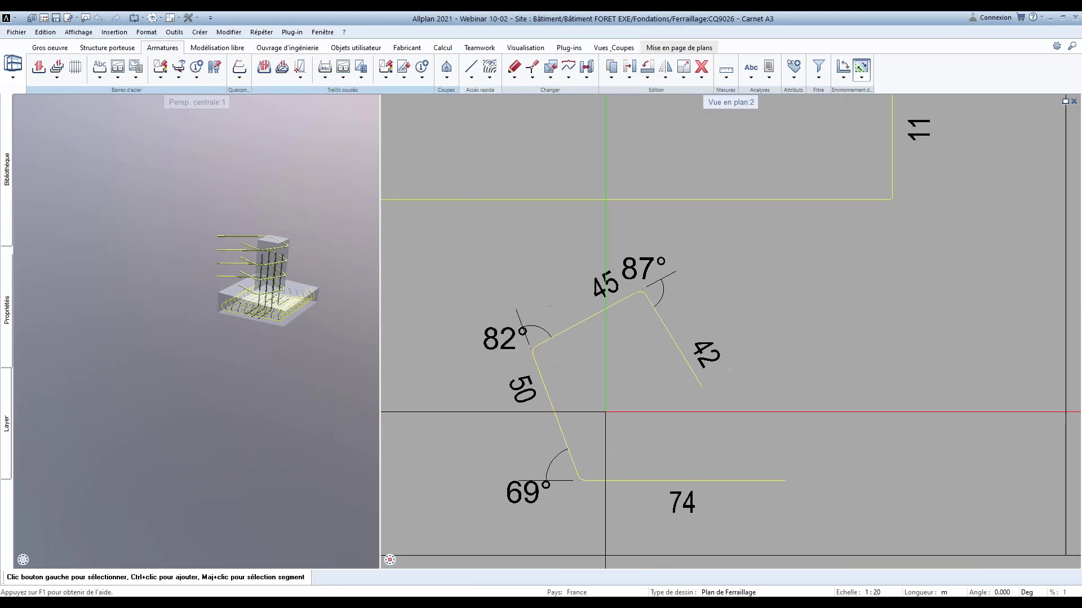
Set the angle input unit to Rad in the general work environment options
left_click(174, 33)
left_click(198, 42)
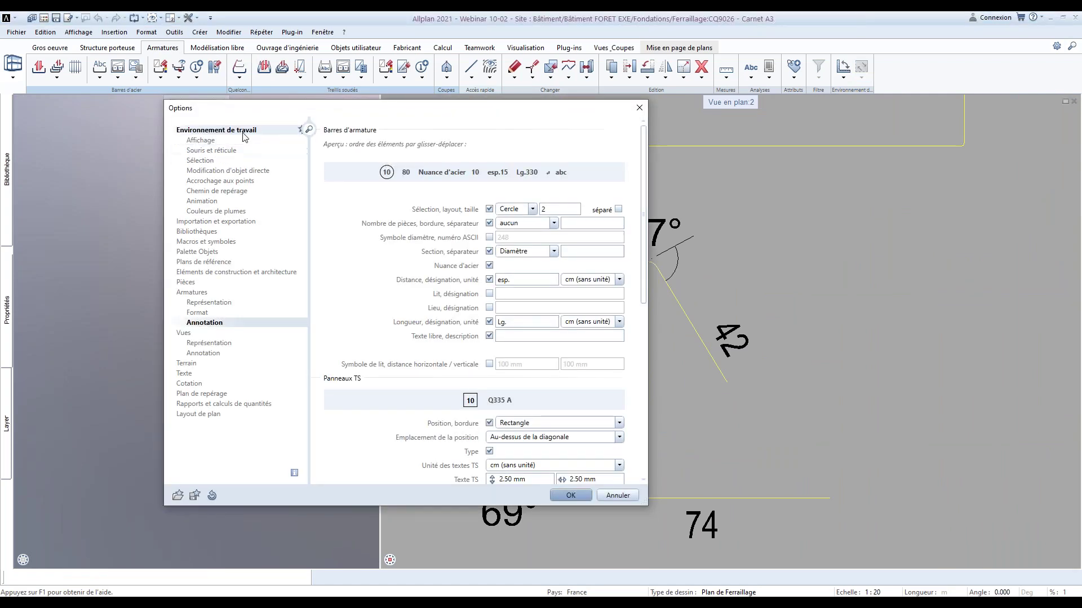
left_click(257, 131)
left_click(544, 202)
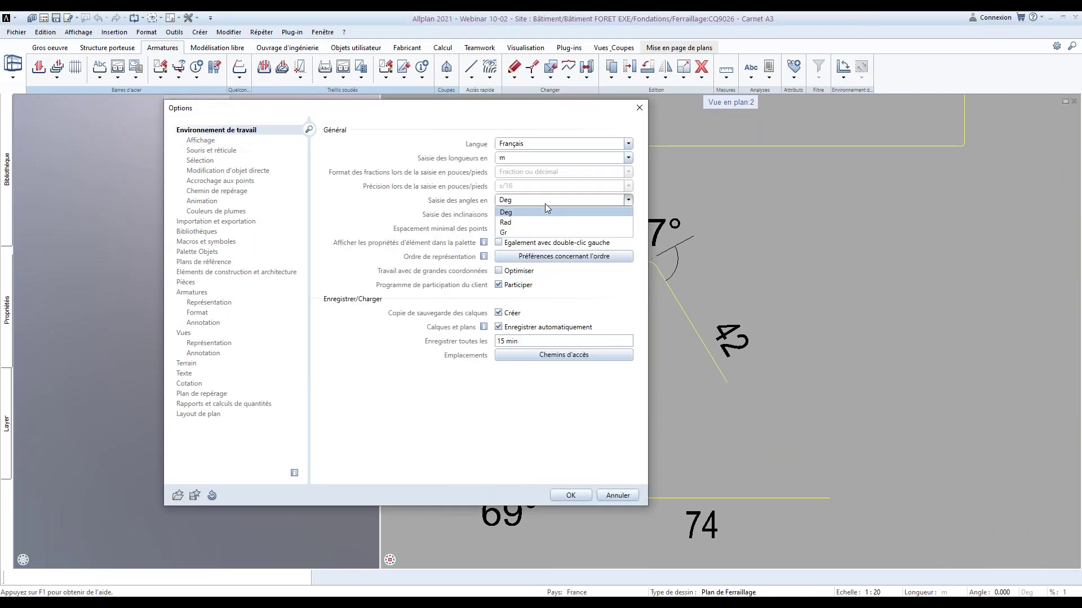
left_click(523, 222)
left_click(571, 495)
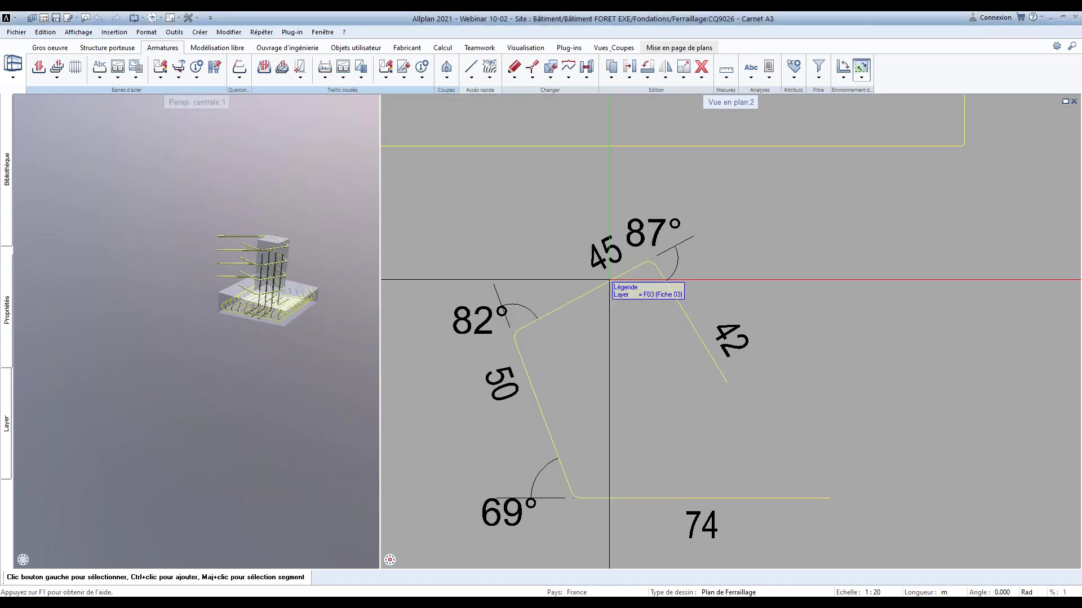
Insert an associative bar legend of type 40 Liste barres - façonnage below the existing legend and check its bar angles
scroll(609, 280, "down", 5)
scroll(717, 198, "down", 2)
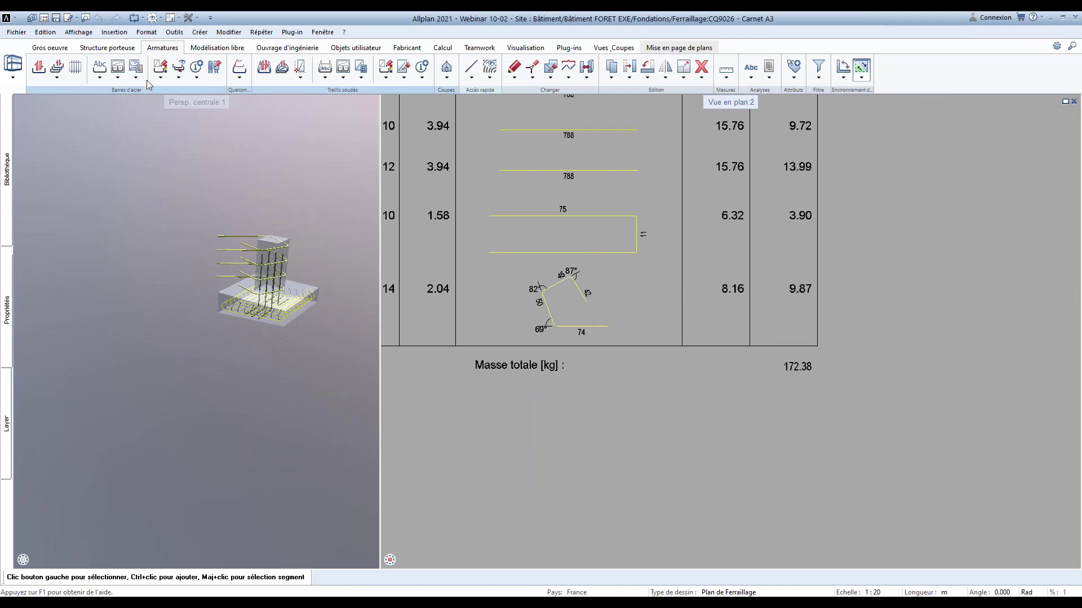
left_click(136, 77)
left_click(137, 88)
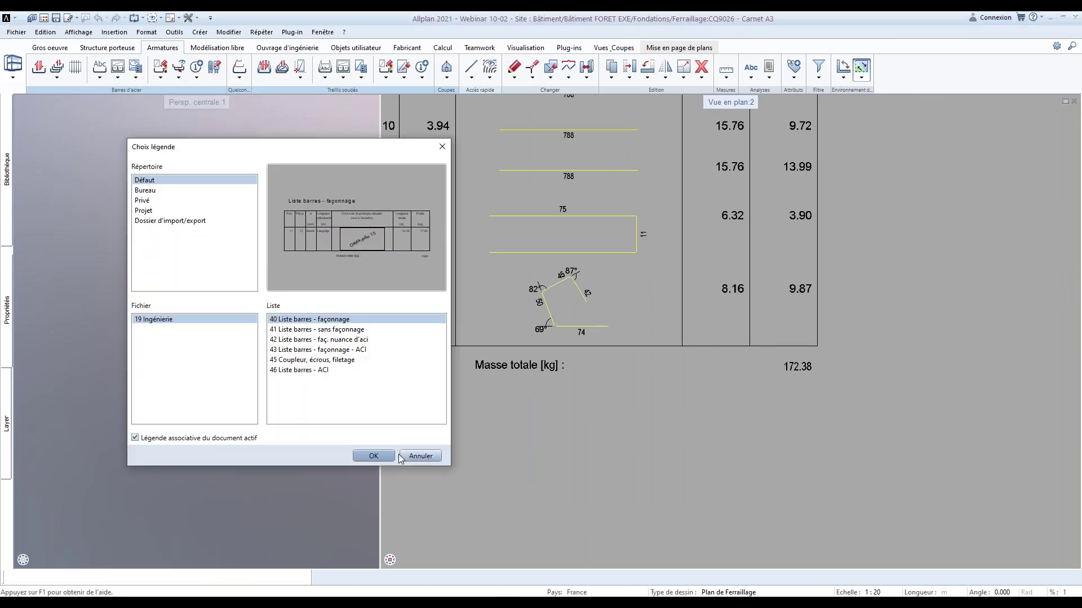
left_click(374, 454)
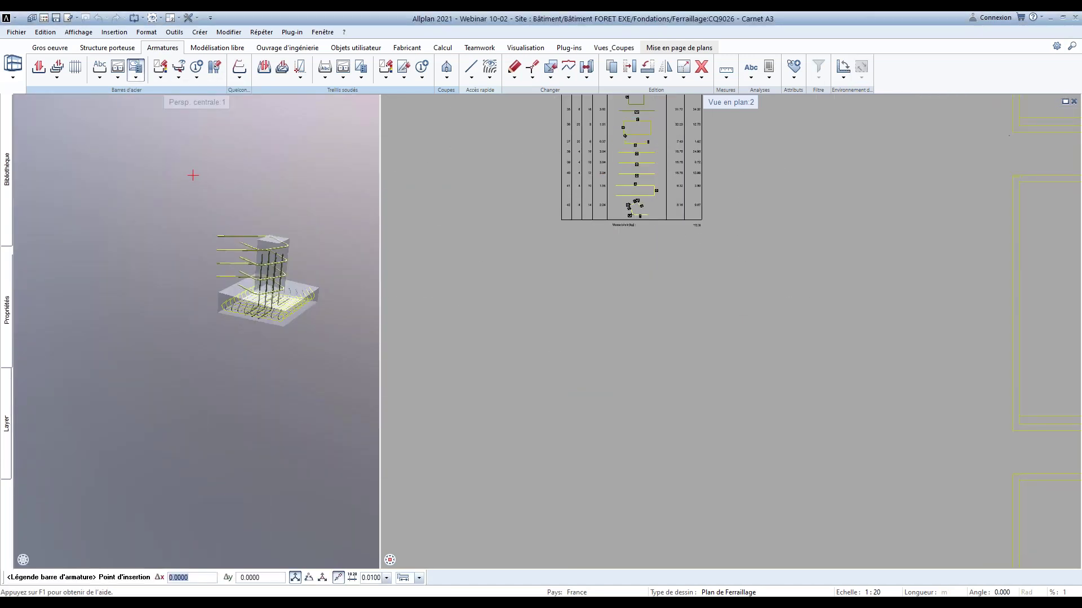
left_click(471, 351)
scroll(508, 366, "up", 6)
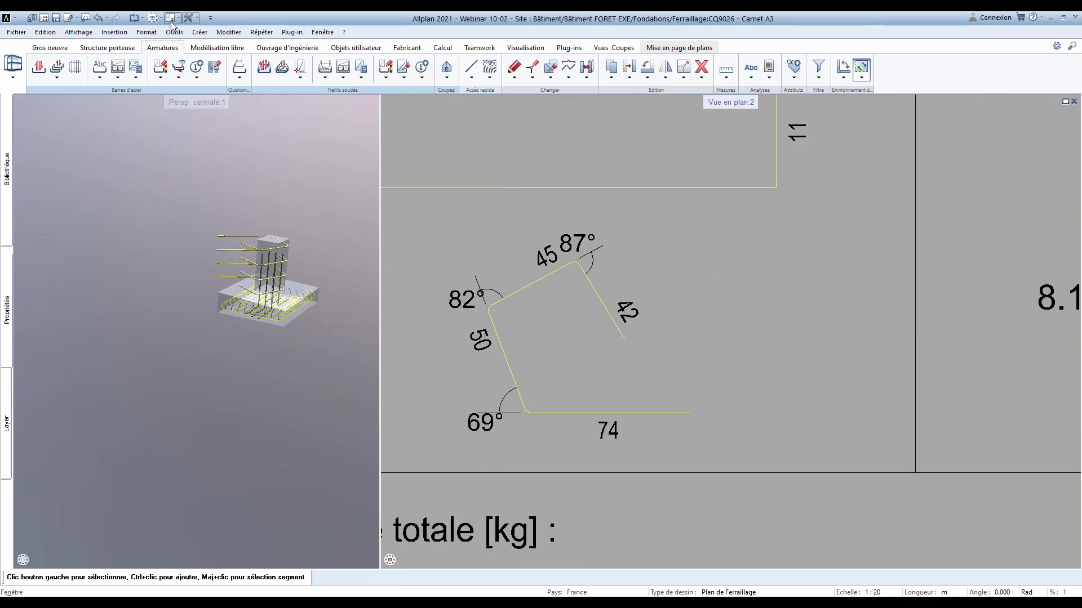
Examine the reinforcement annotation options for a setting that controls the unit of bar angles
left_click(191, 19)
left_click(214, 31)
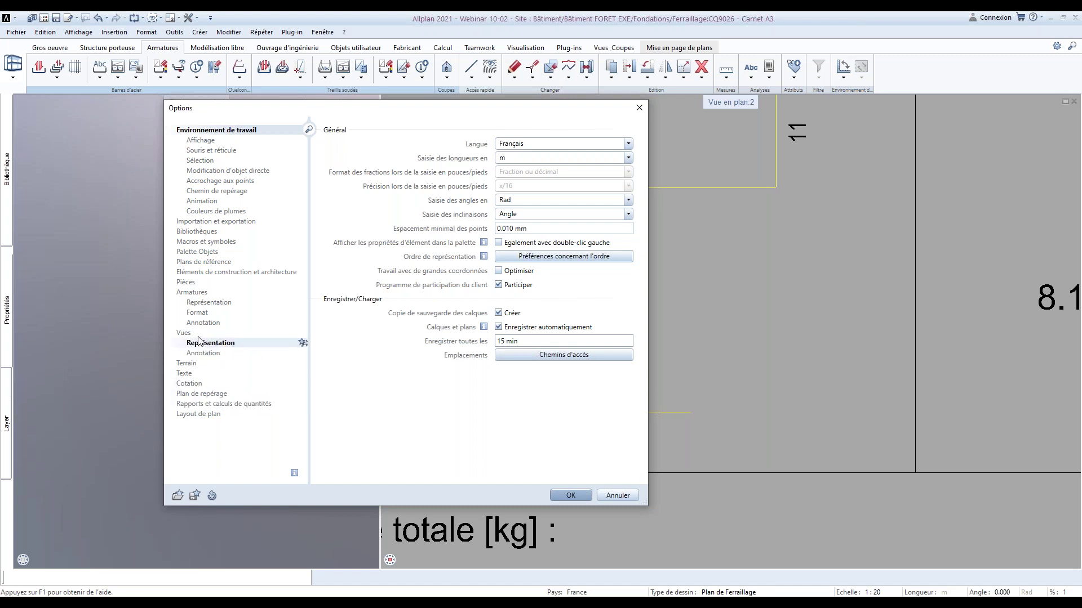
left_click(201, 292)
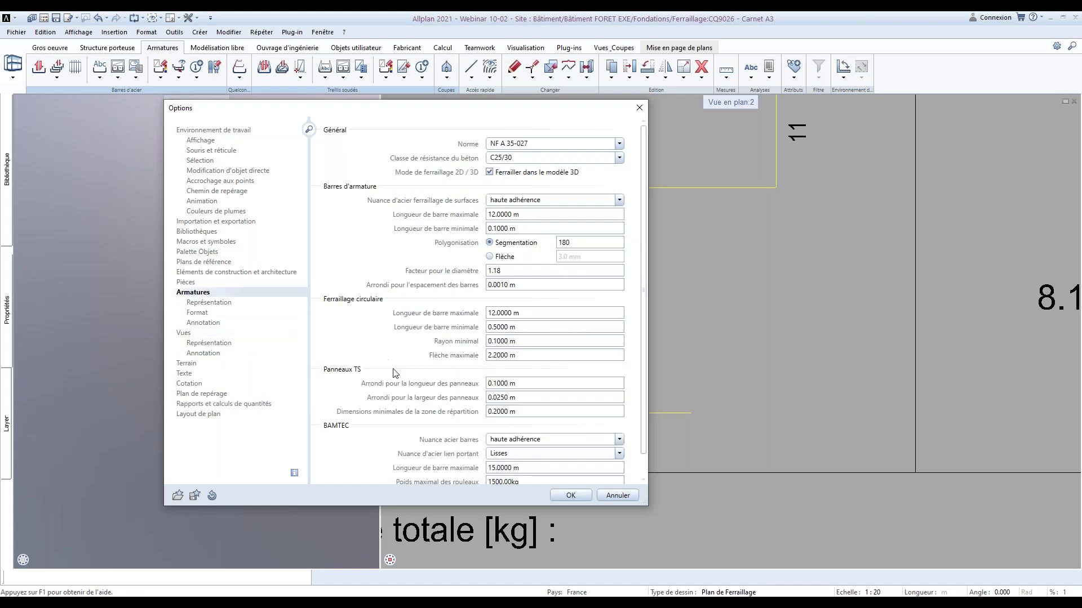
left_click(204, 303)
left_click(199, 313)
left_click(207, 323)
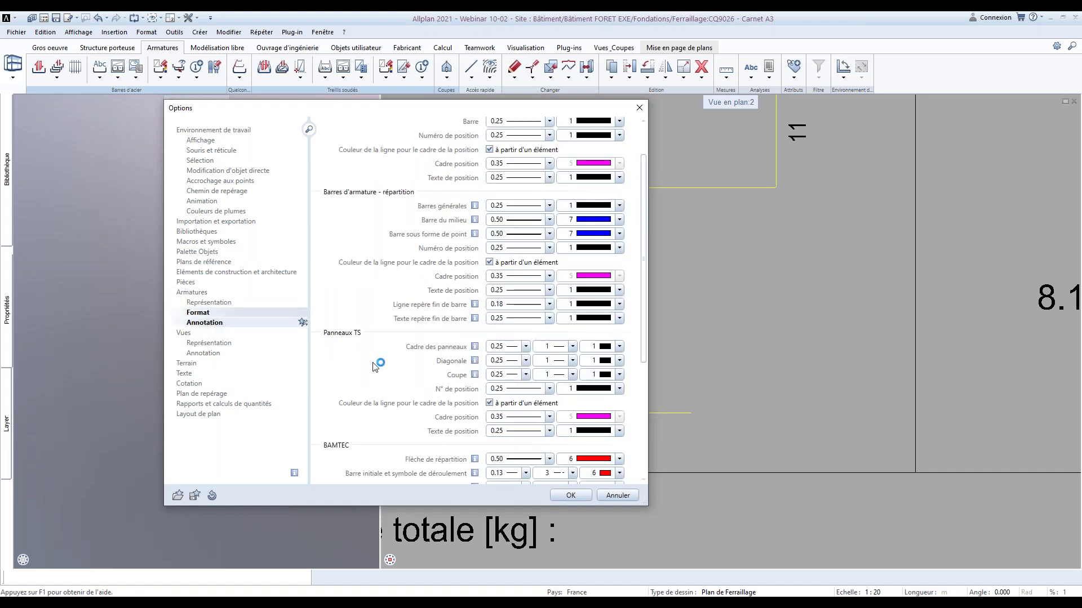
scroll(421, 382, "down", 5)
scroll(420, 382, "down", 7)
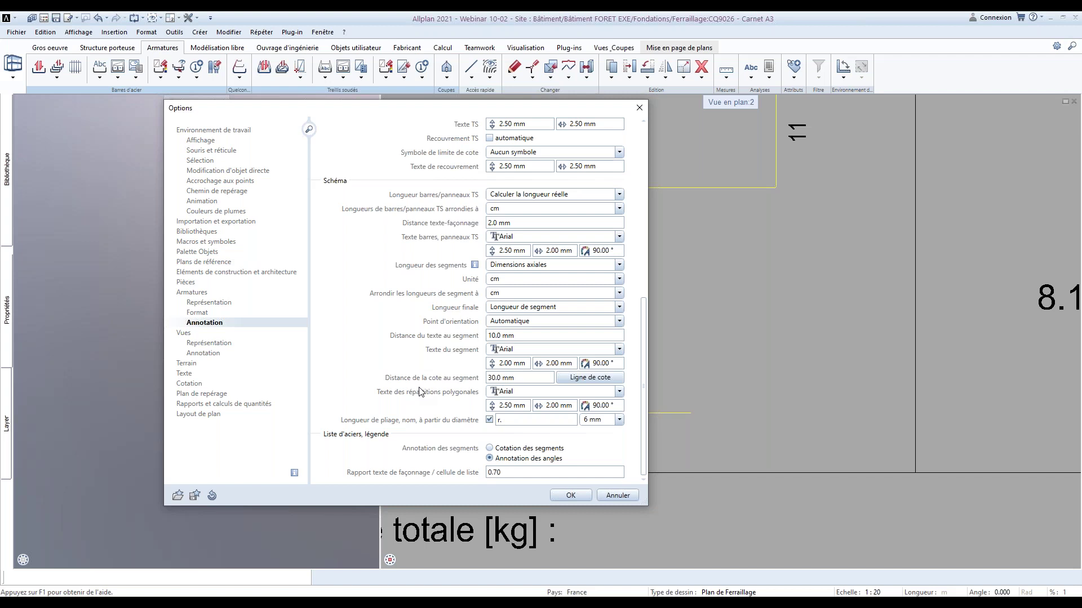
scroll(450, 360, "up", 10)
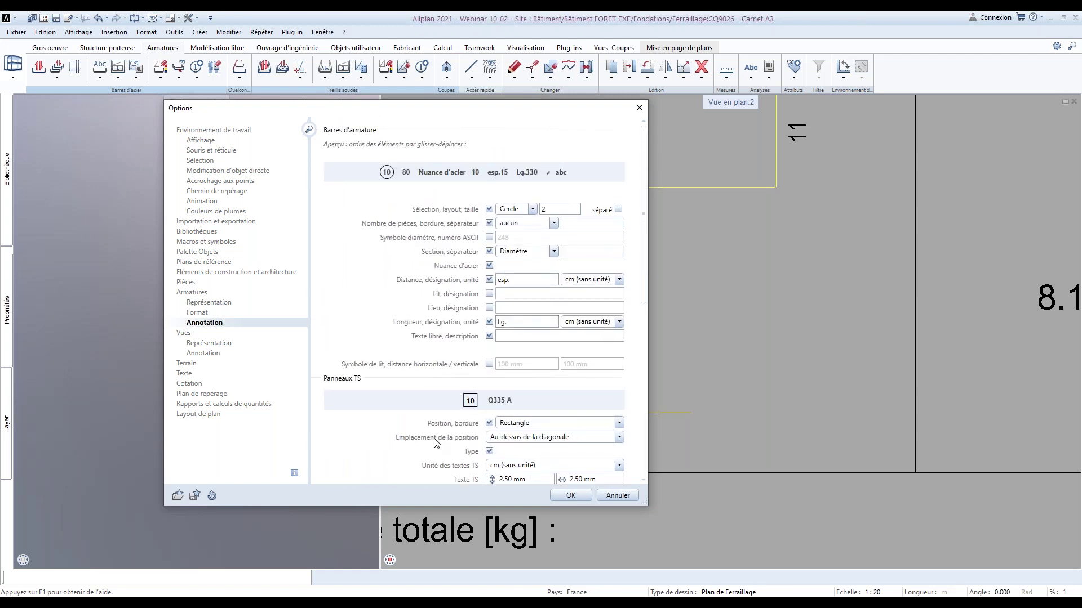
scroll(435, 443, "down", 3)
scroll(435, 443, "down", 4)
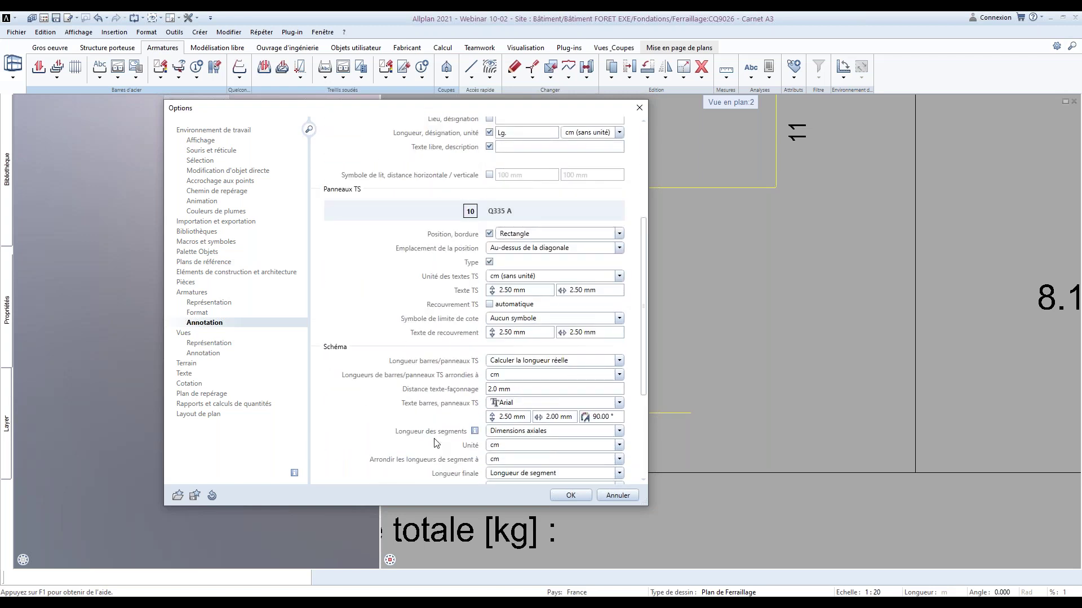
scroll(435, 443, "down", 6)
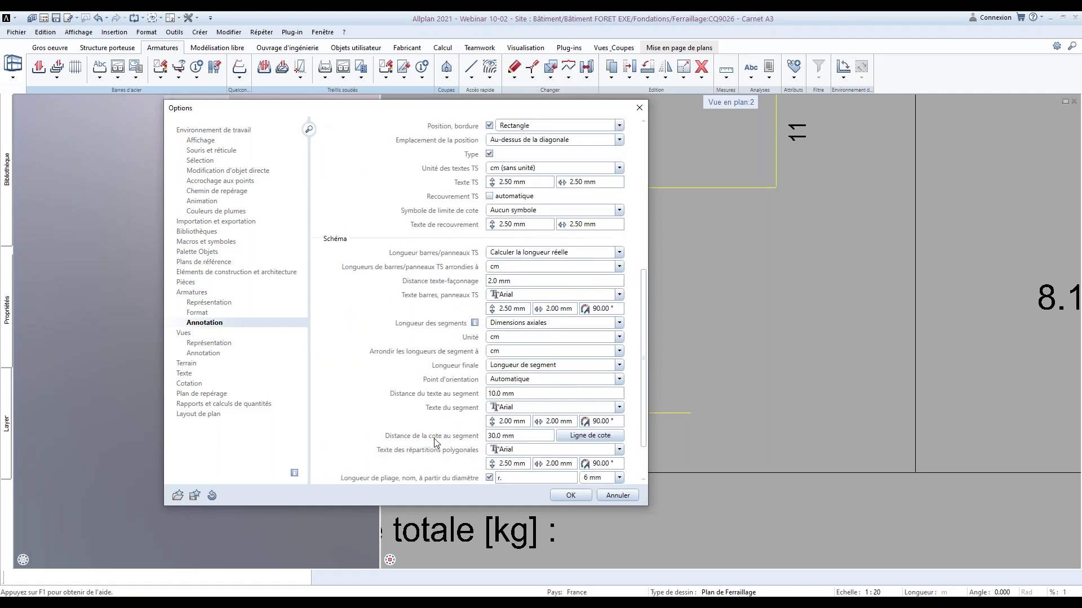
Review the reinforcement format and general reinforcement options for an angle unit setting, leaving the options without changes
left_click(212, 316)
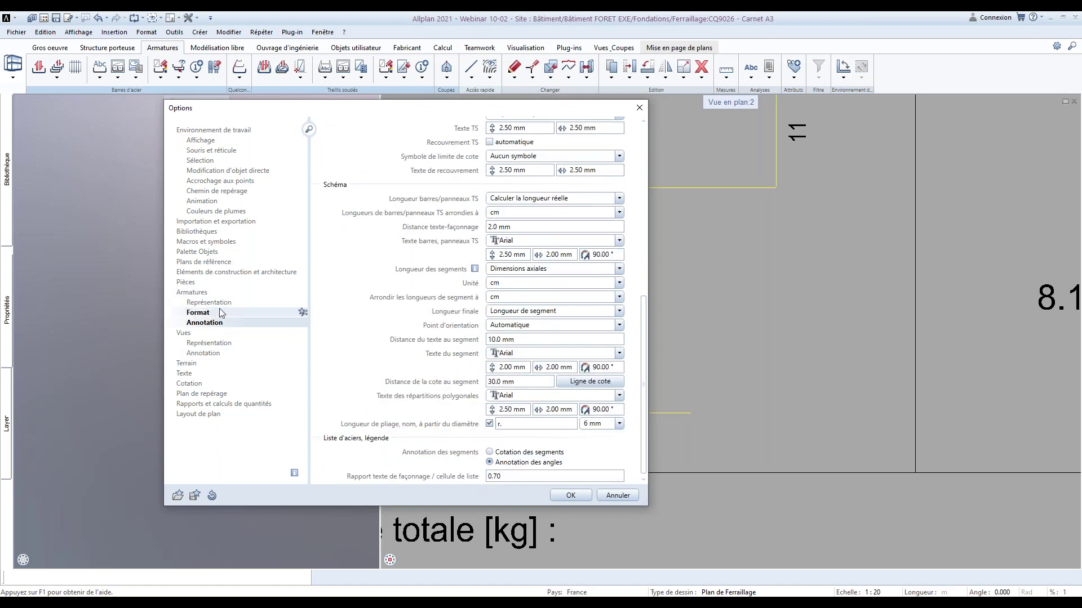
left_click(234, 311)
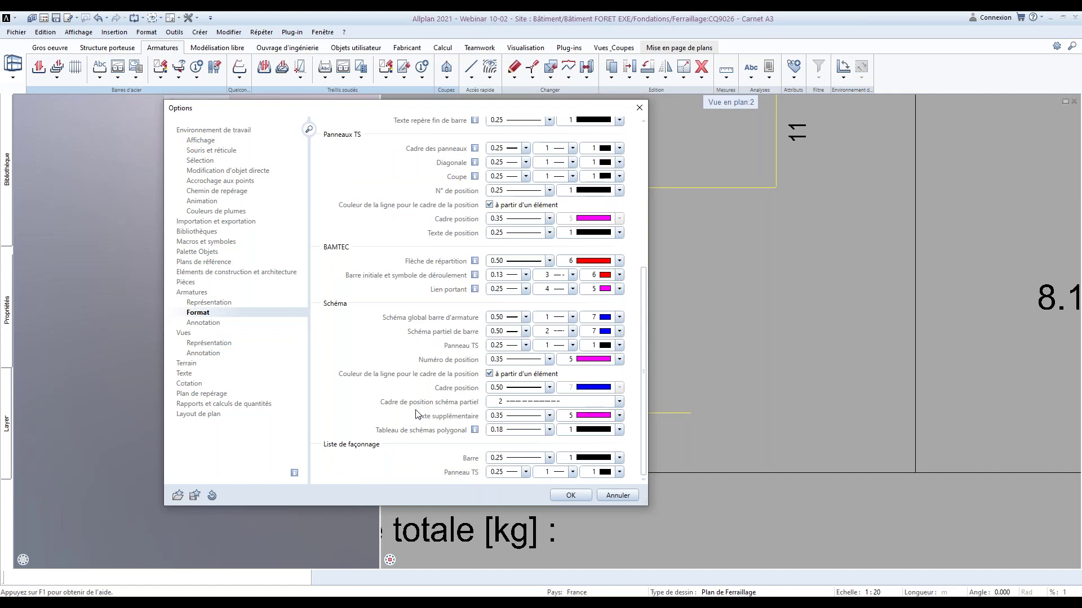
left_click(206, 293)
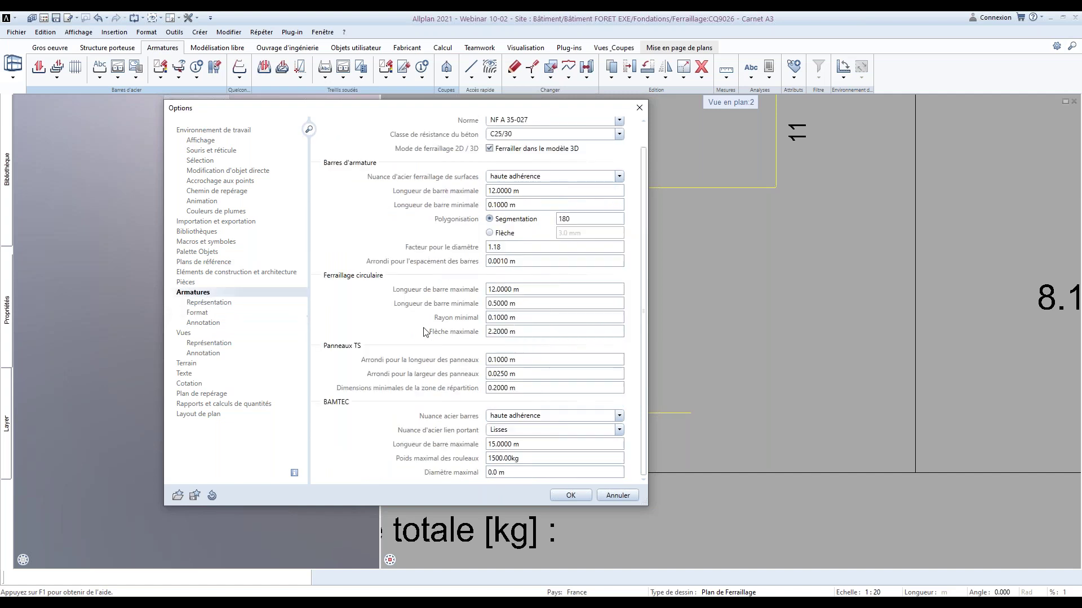
scroll(426, 335, "up", 1)
scroll(426, 344, "down", 1)
scroll(417, 441, "up", 1)
scroll(418, 441, "down", 1)
left_click(617, 496)
Open drawing file 270 Poutre 1 and delete the bar legend on the first beam sheet
scroll(731, 332, "down", 6)
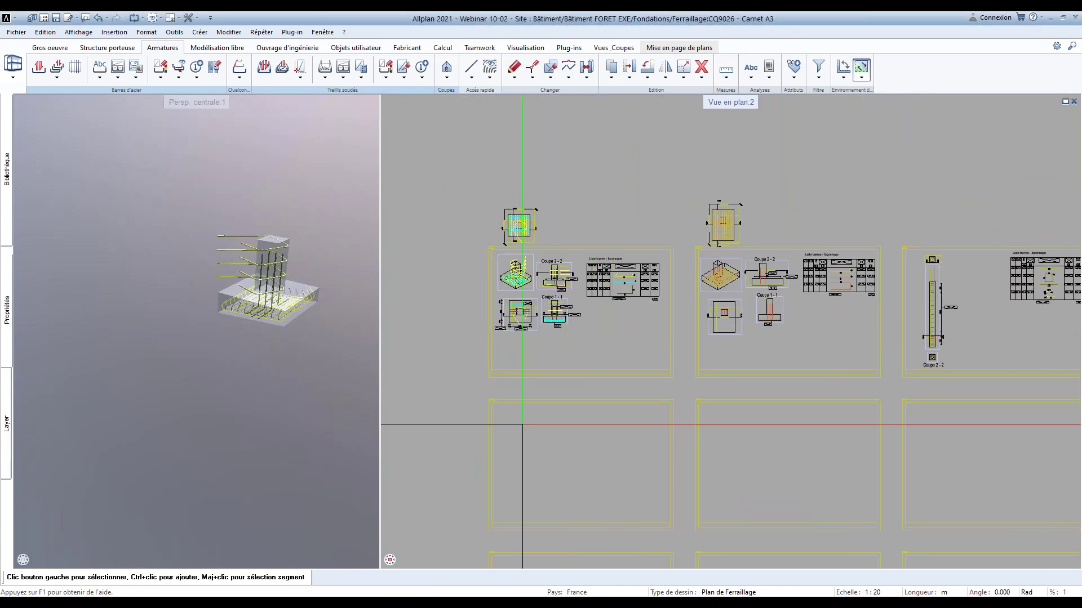
left_click(44, 17)
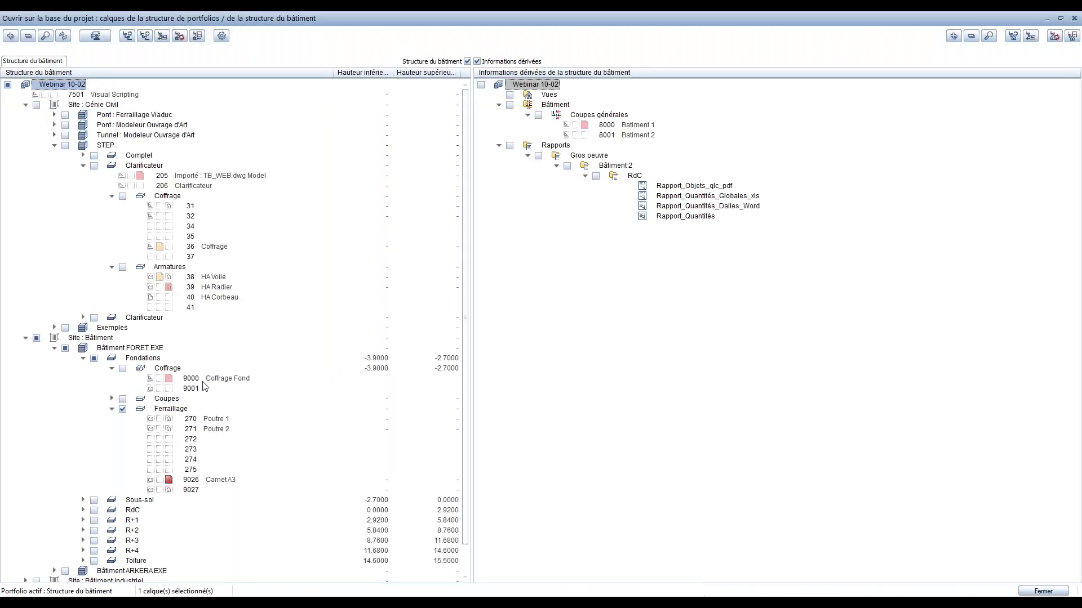
double_click(208, 419)
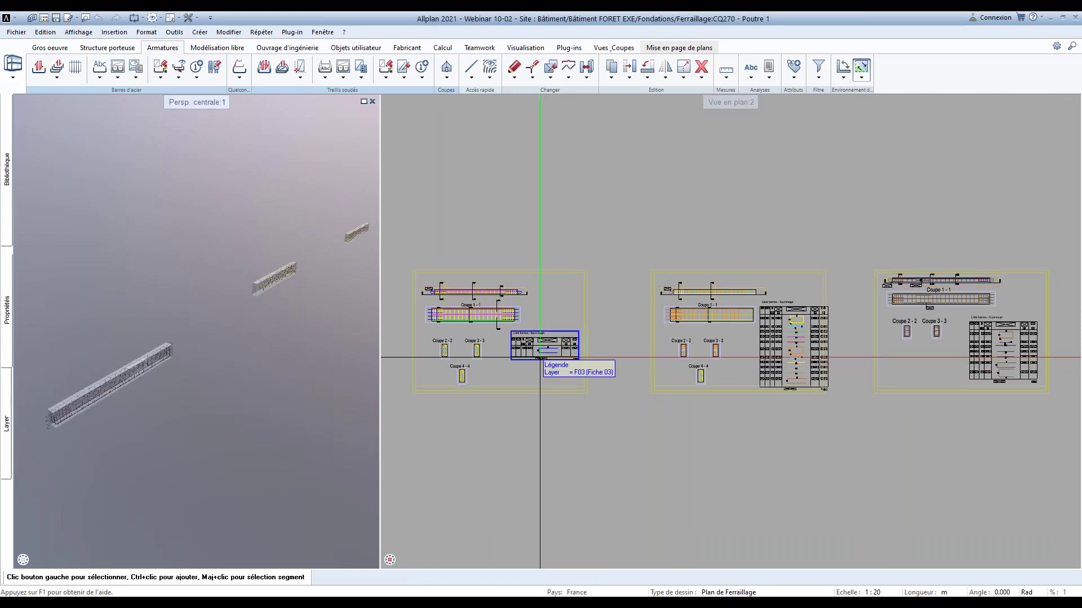
left_click(700, 67)
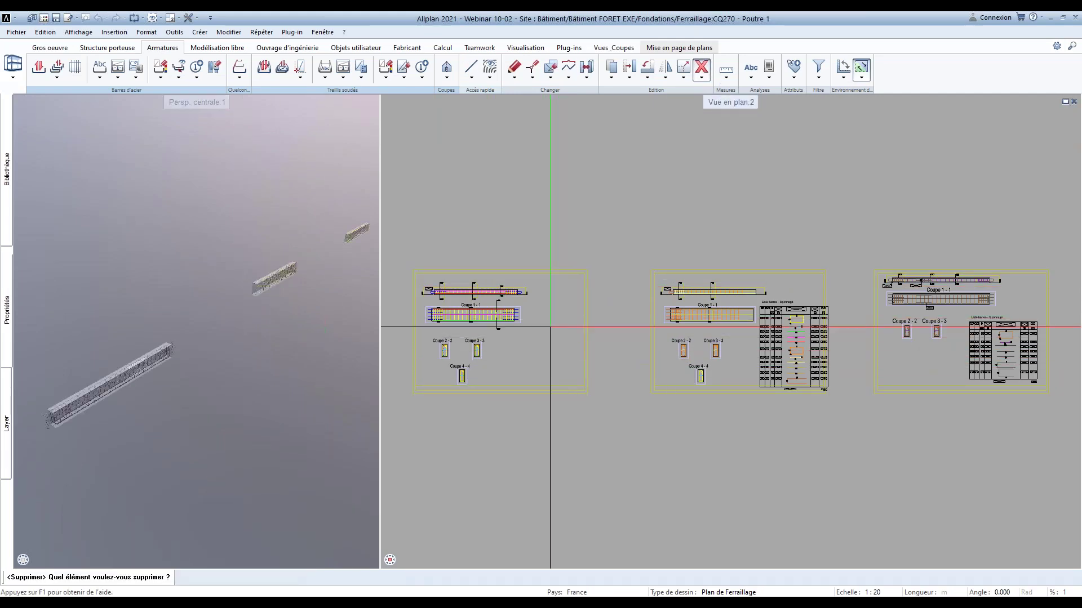
key("Escape")
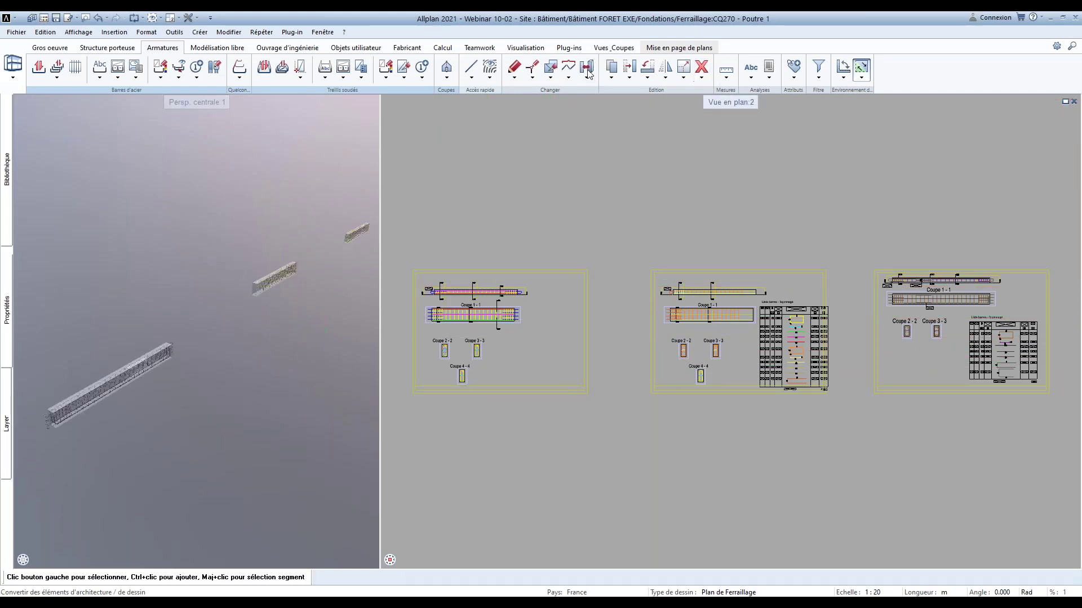
Insert a non-associative bar legend of type 40 Liste barres - façonnage for the first beam's elements, beside its sections
left_click(159, 77)
left_click(157, 105)
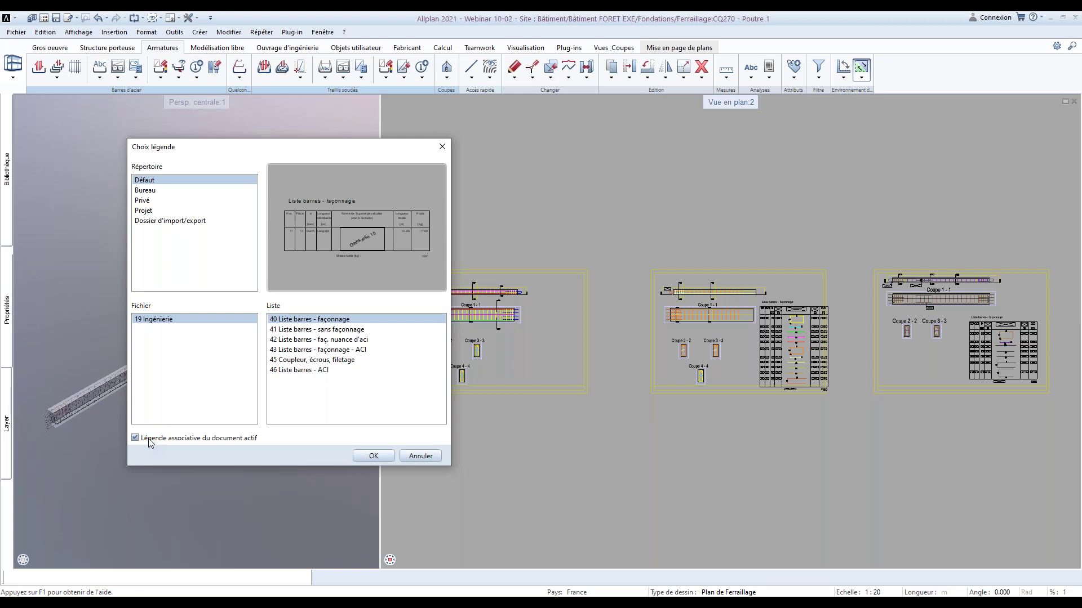
left_click(208, 442)
left_click(374, 456)
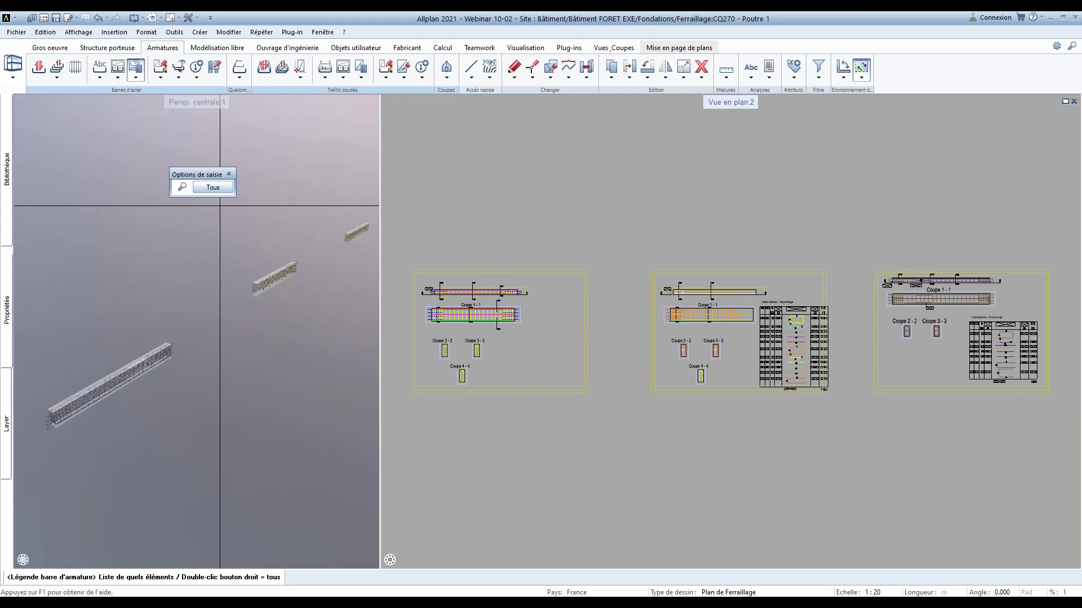
middle_click_drag(430, 355, 459, 360)
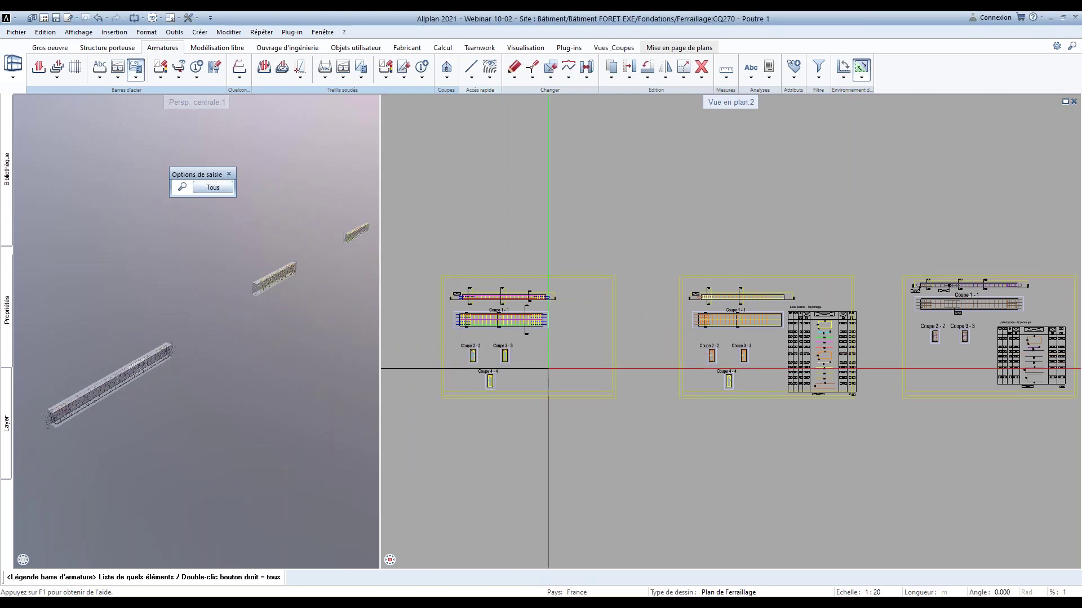
left_click_drag(405, 230, 678, 435)
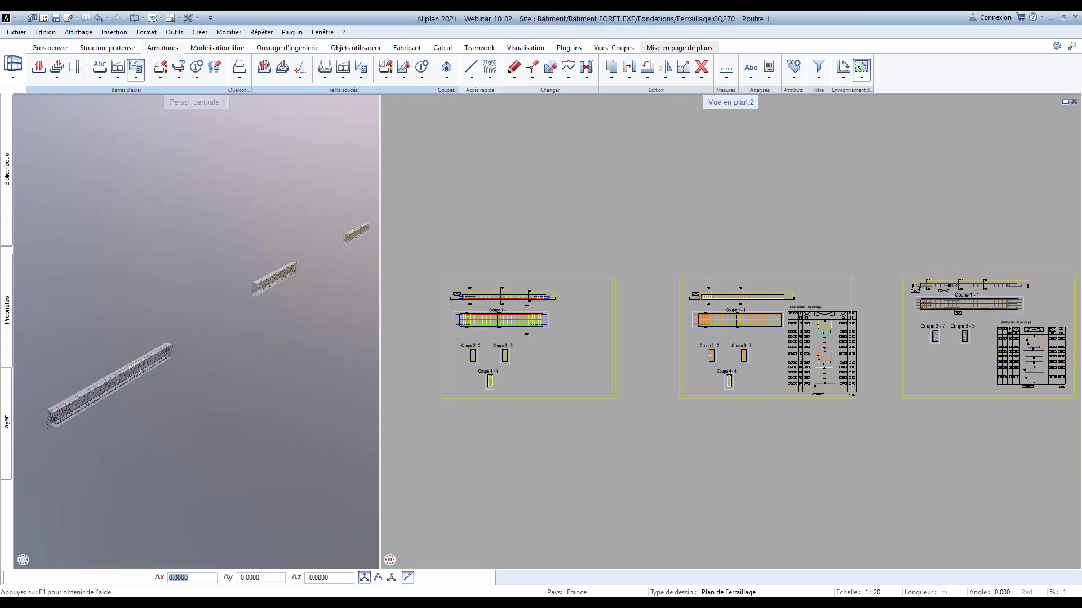
scroll(541, 394, "up", 4)
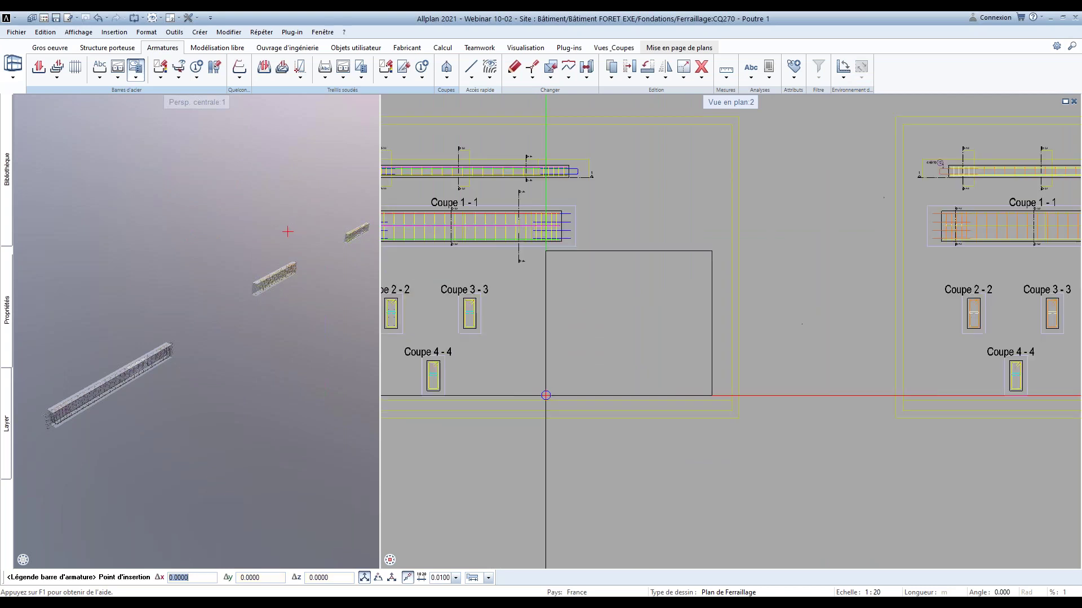
left_click(551, 401)
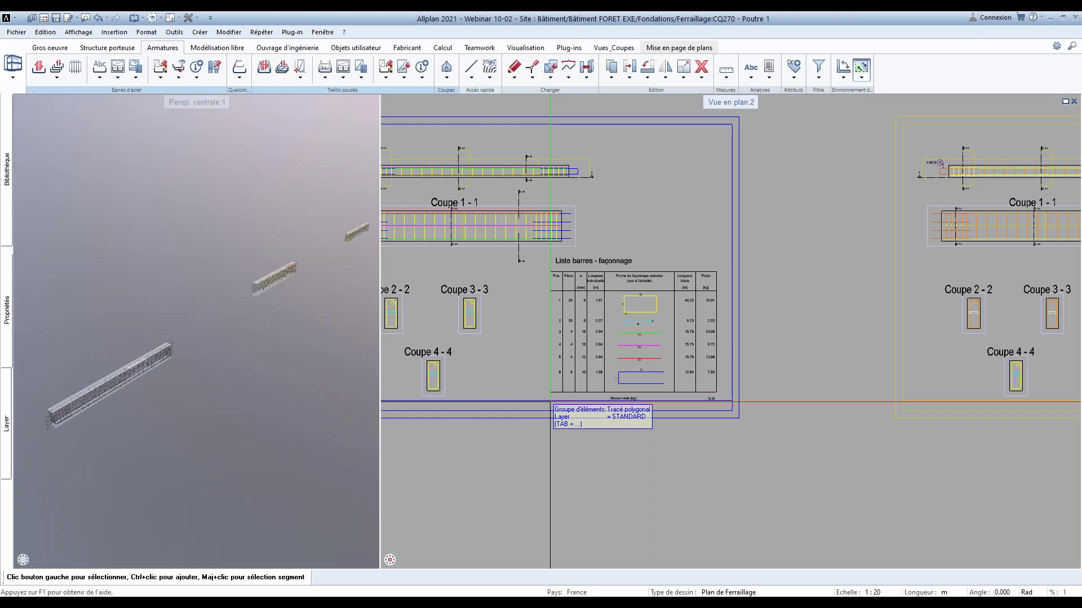
Delete part of the lines, texts and bar shapes in the non-associative legend, and undo the deletion
scroll(550, 402, "up", 2)
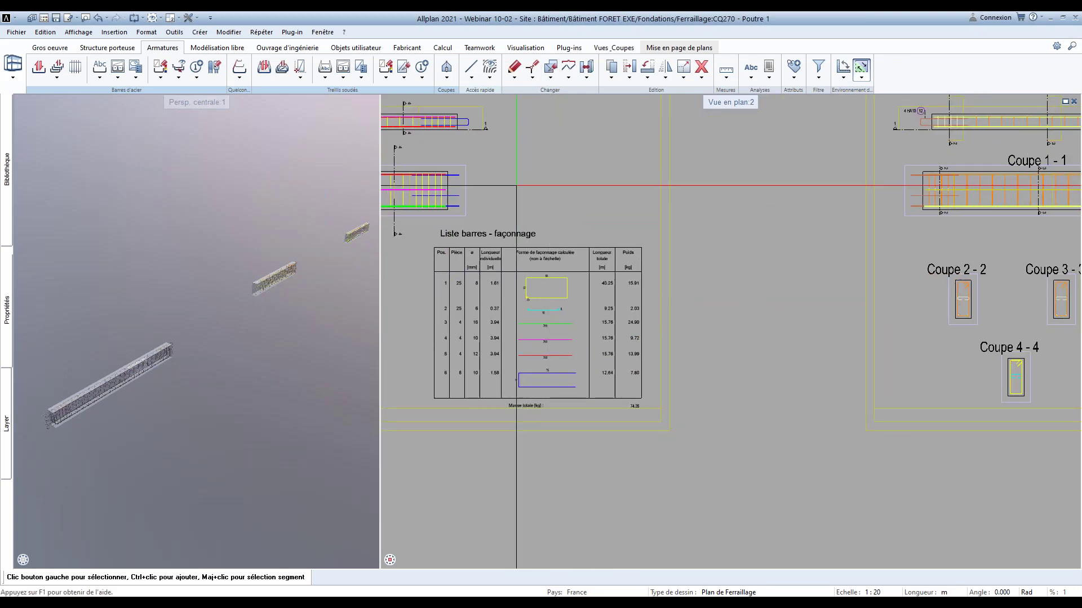
scroll(592, 362, "up", 3)
scroll(652, 398, "down", 1)
left_click_drag(724, 414, 563, 276)
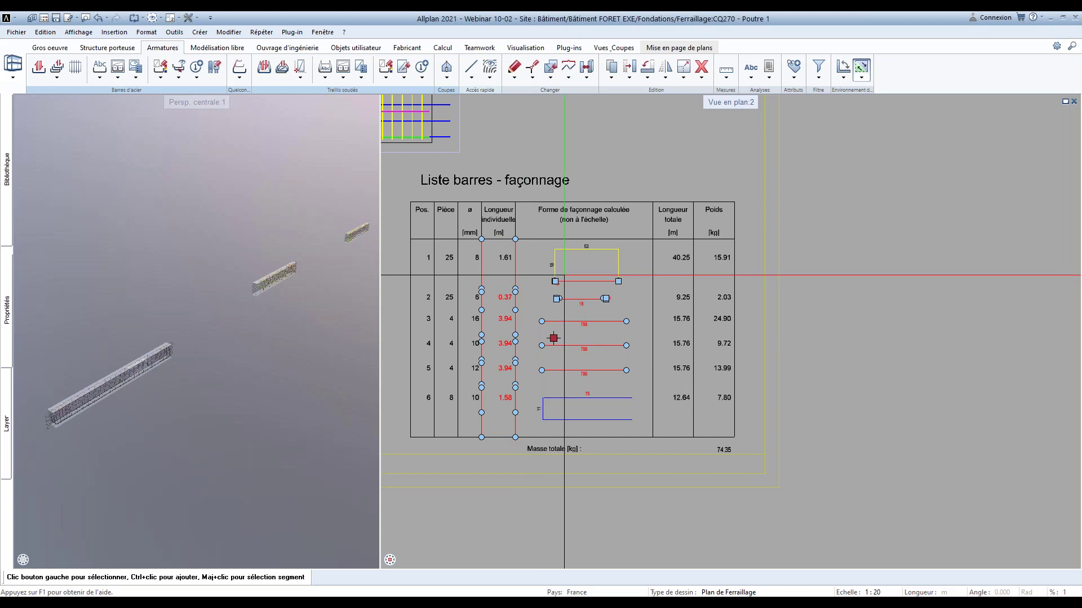
left_click_drag(426, 215, 656, 379)
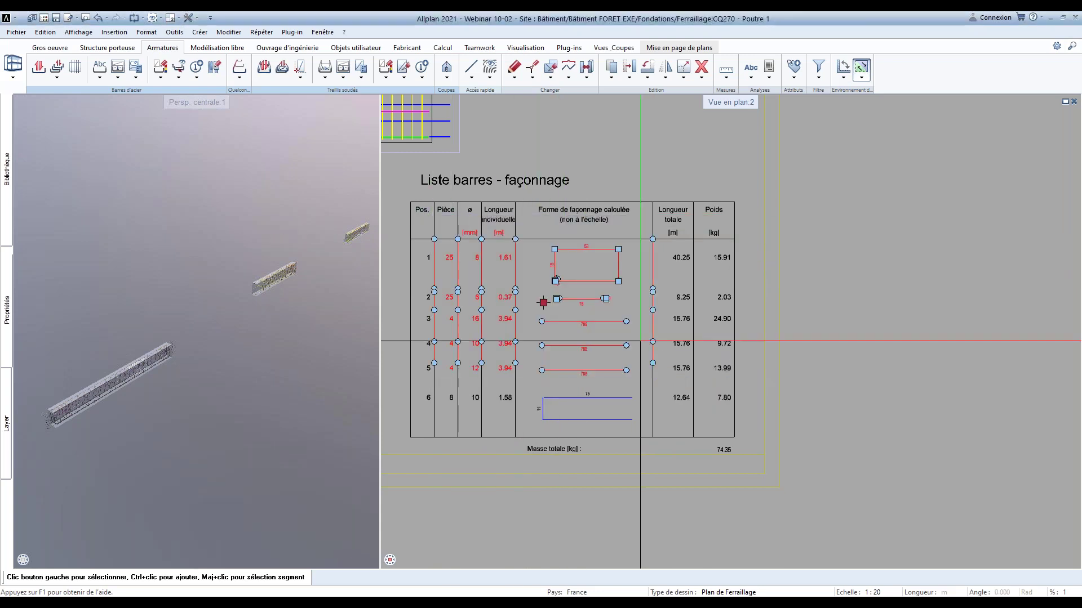
key("Delete")
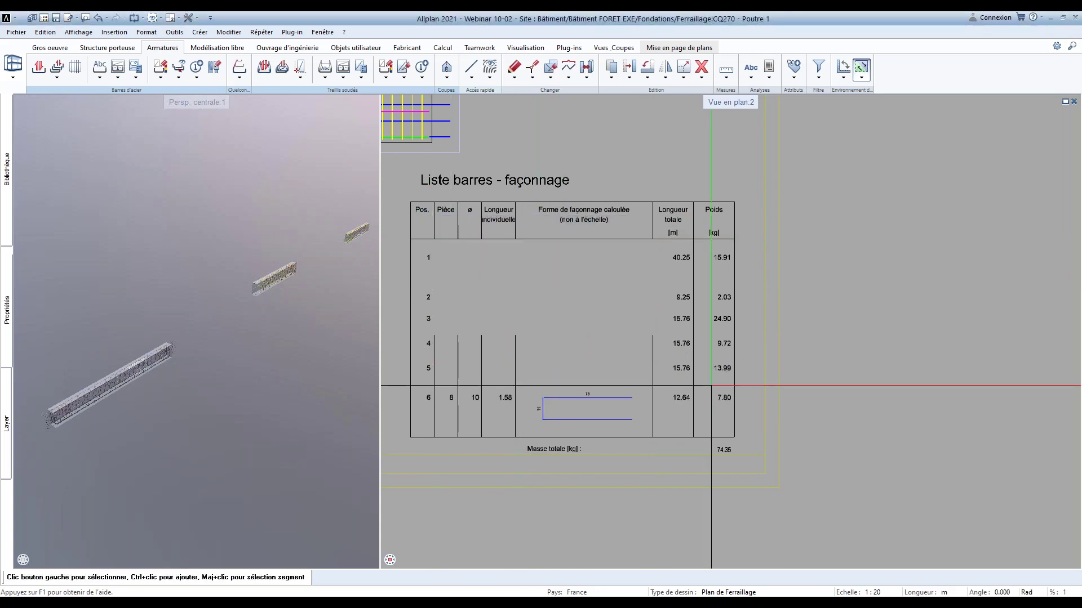
key("ctrl+z")
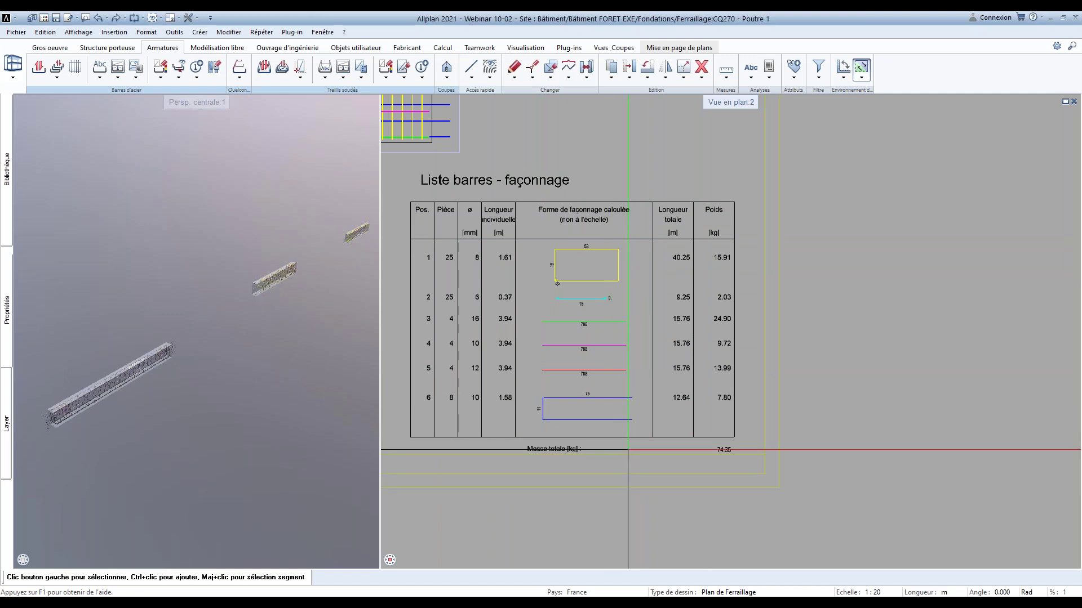
Set the number of 10 mm U-bars at the right end of Coupe 1 - 1 to 10 and check the bar legend
middle_click_drag(550, 355, 670, 399)
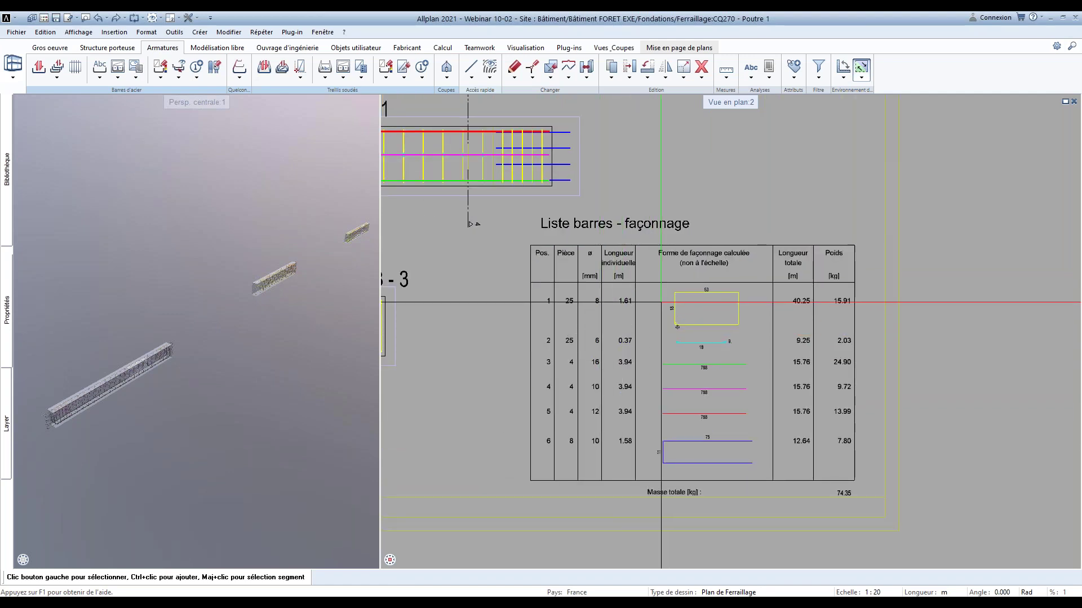
middle_click_drag(647, 301, 687, 353)
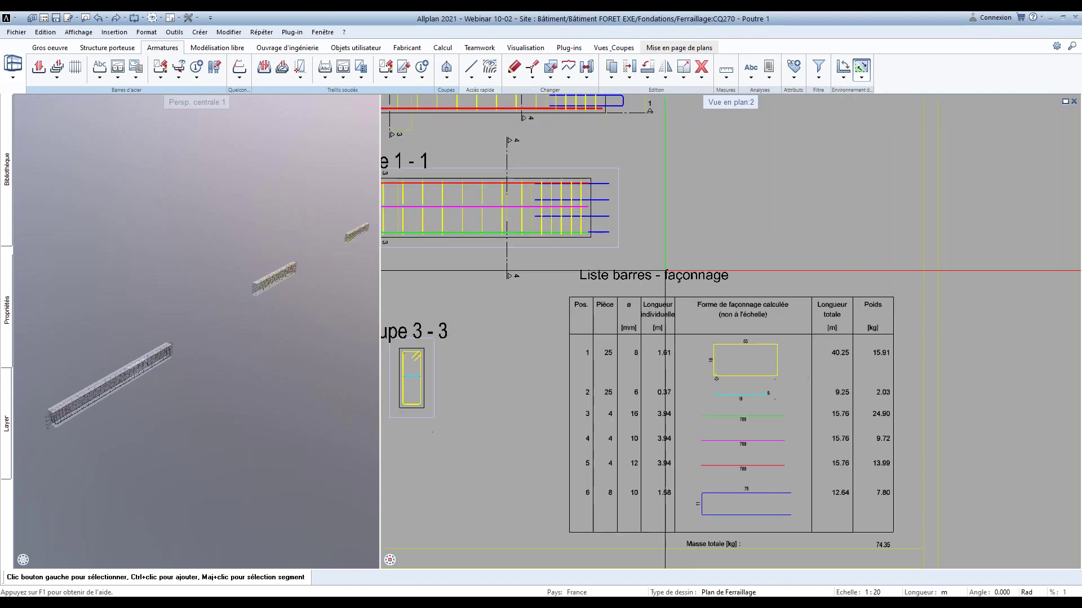
left_click(605, 218)
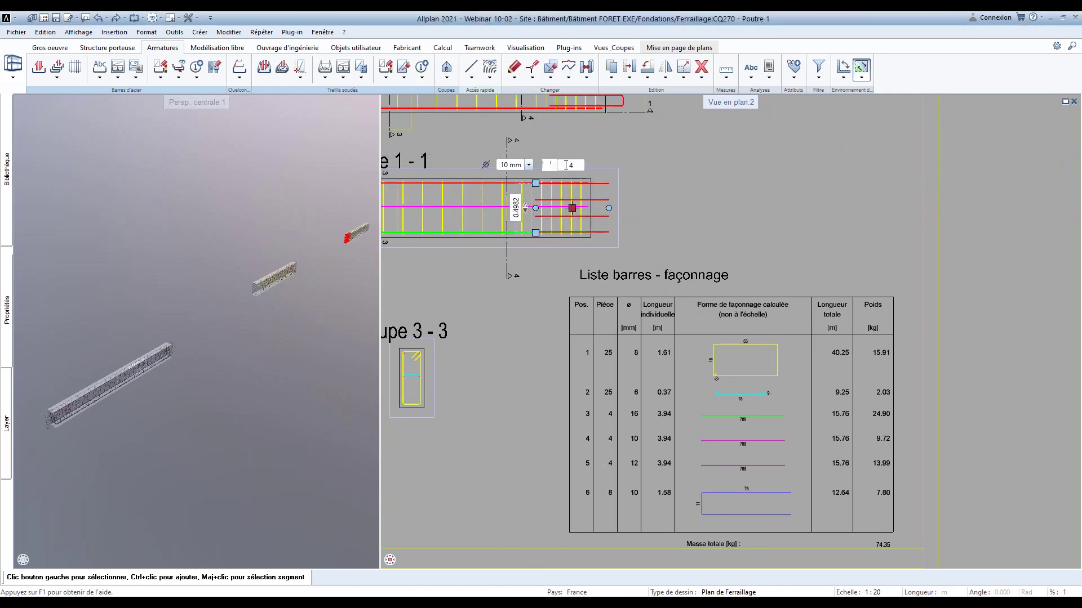
double_click(566, 165)
type("10")
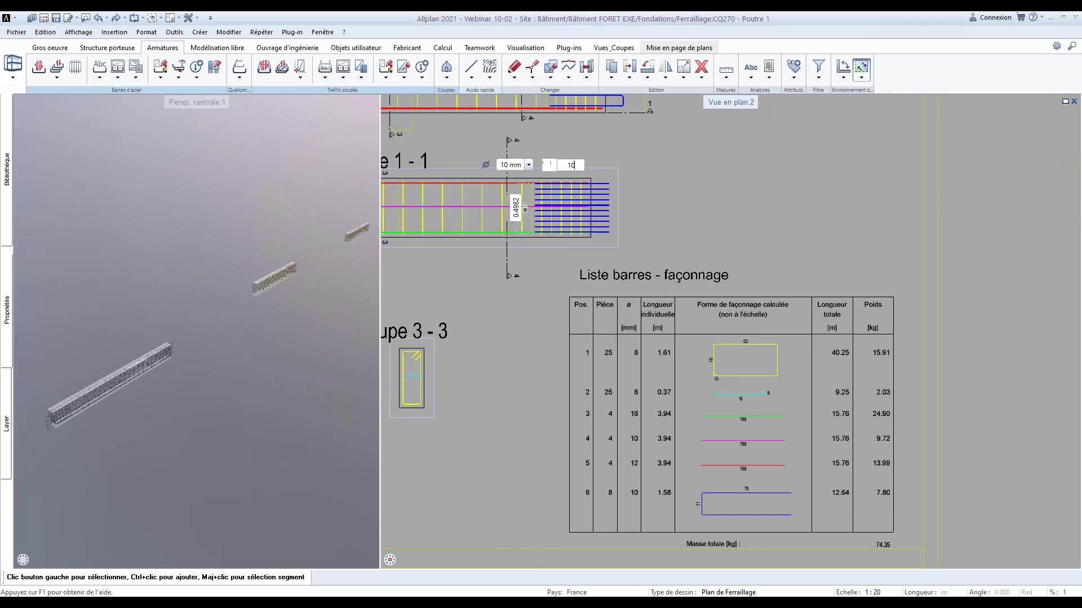
key("Return")
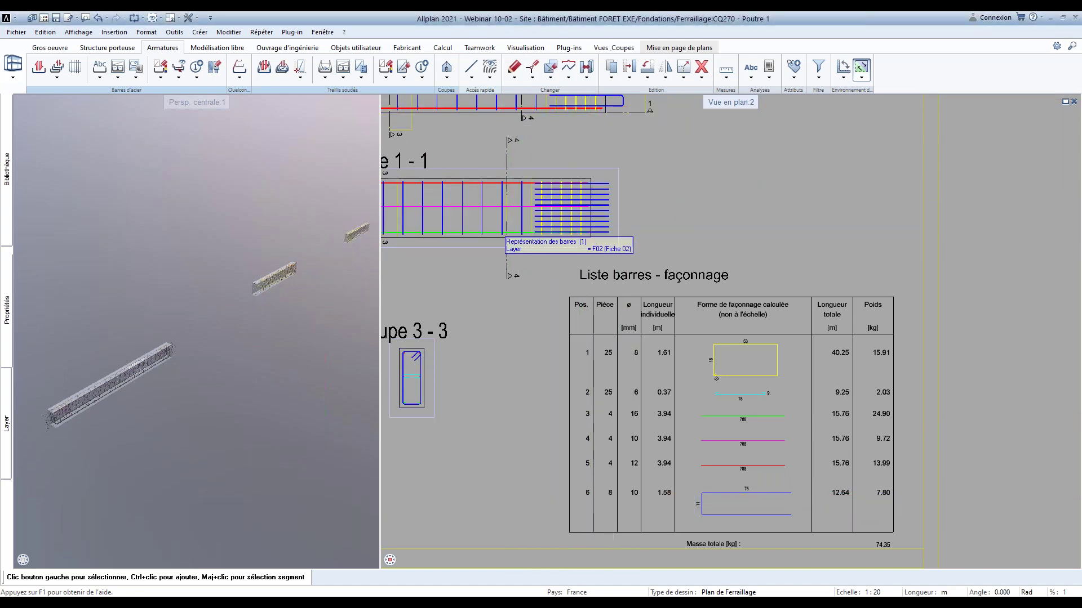
scroll(507, 236, "down", 3)
scroll(599, 354, "up", 4)
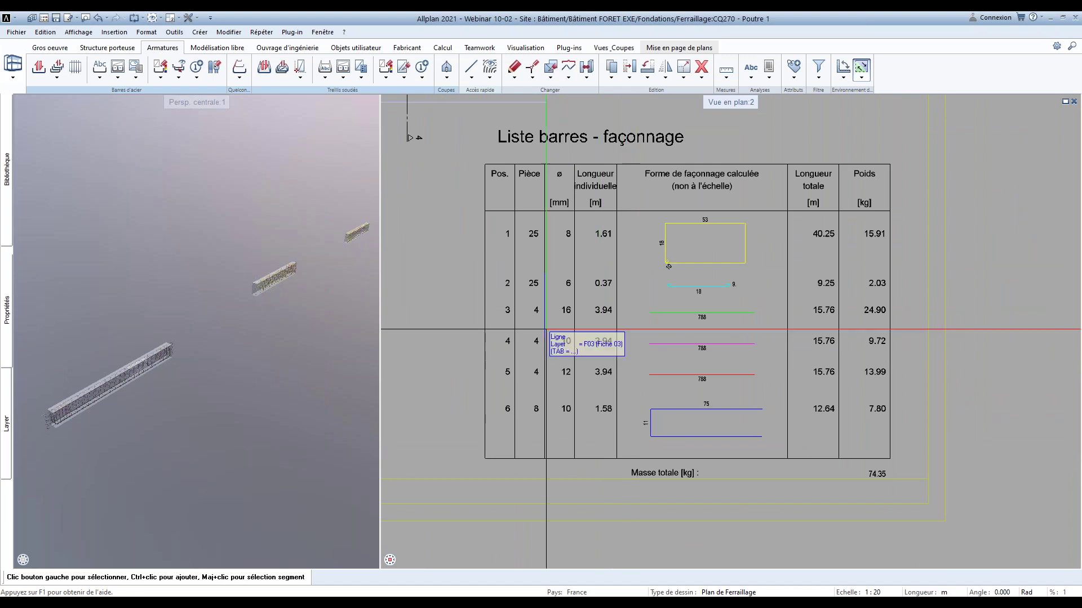
Delete the entire non-associative bar legend from the first beam sheet
scroll(592, 349, "down", 3)
scroll(773, 392, "up", 2)
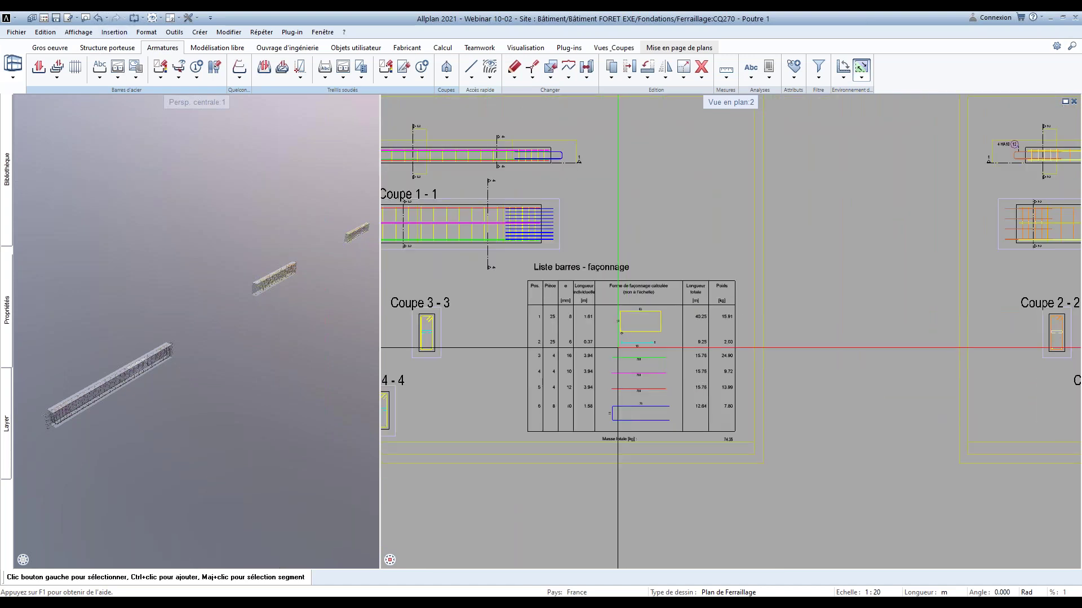
scroll(705, 349, "down", 2)
scroll(633, 296, "up", 1)
left_click_drag(632, 297, 853, 486)
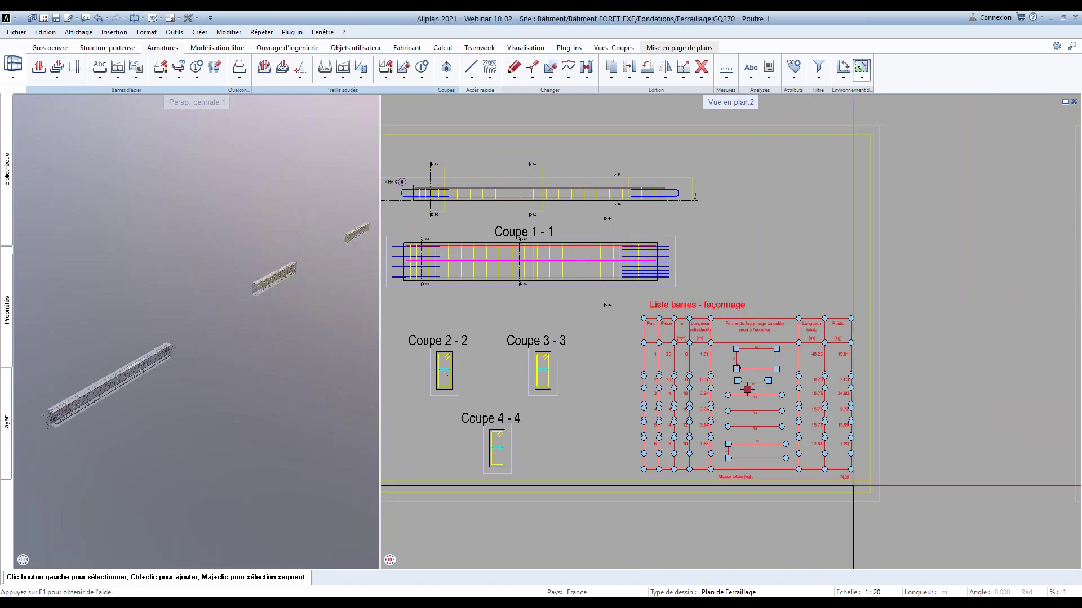
key("Delete")
scroll(696, 413, "down", 1)
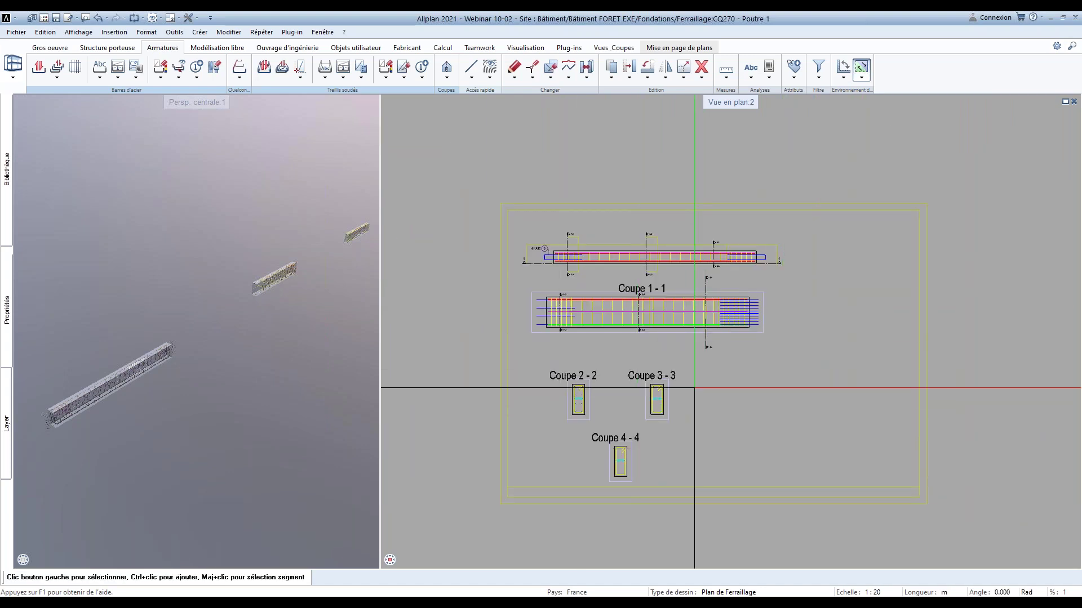
Insert a Liste barres - façonnage bar legend for the first beam's plan view and sections, beside Coupe 3 - 3 on its sheet
middle_click_drag(694, 388, 628, 377)
left_click(136, 77)
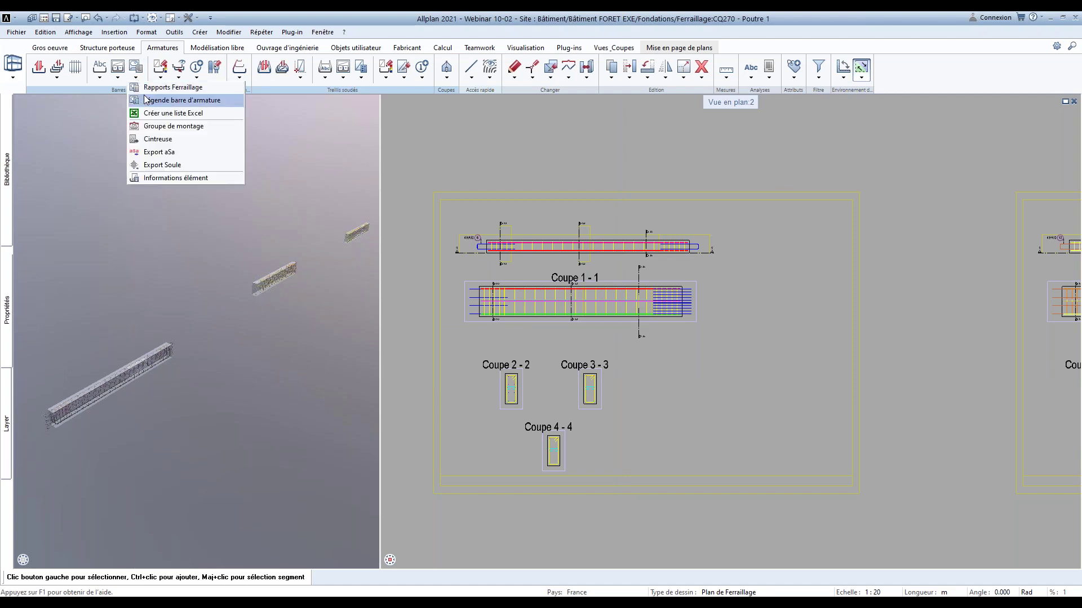
left_click(145, 99)
left_click(361, 454)
left_click_drag(438, 190, 698, 566)
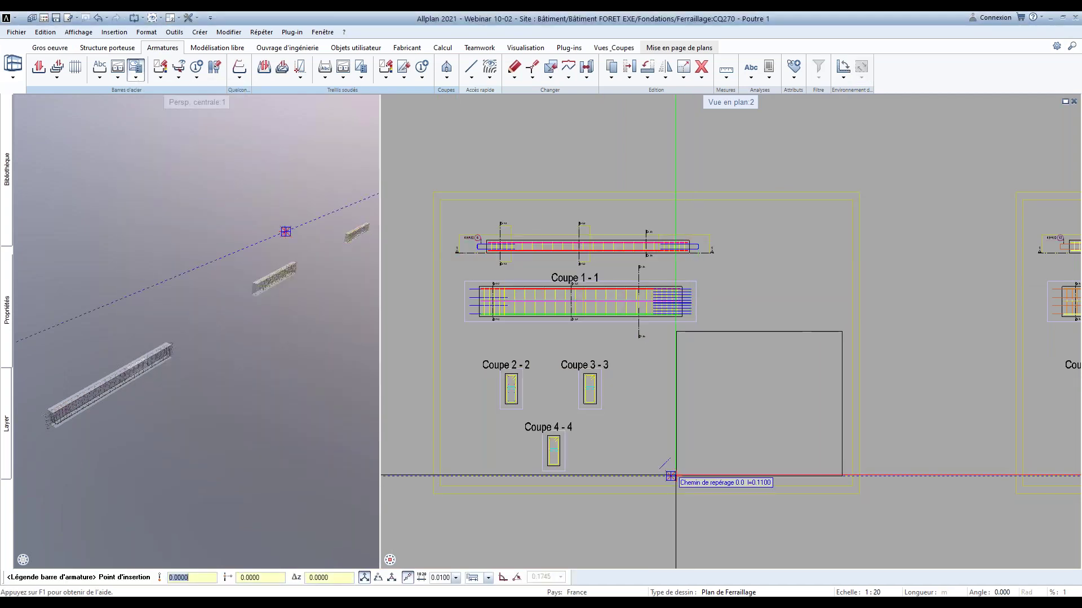
left_click(670, 476)
middle_click_drag(756, 367, 772, 377)
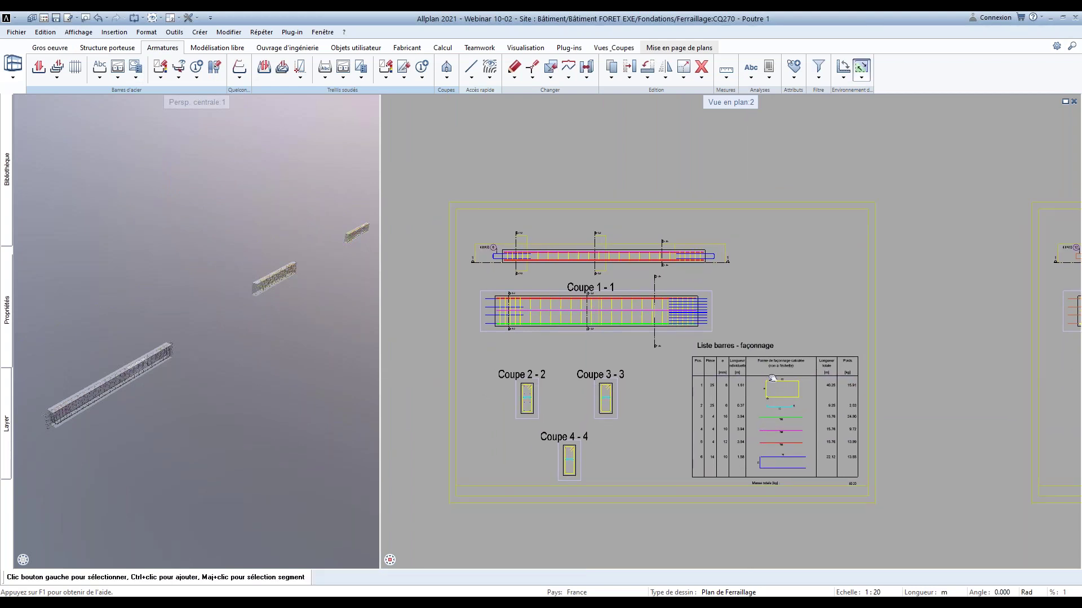
scroll(772, 377, "up", 1)
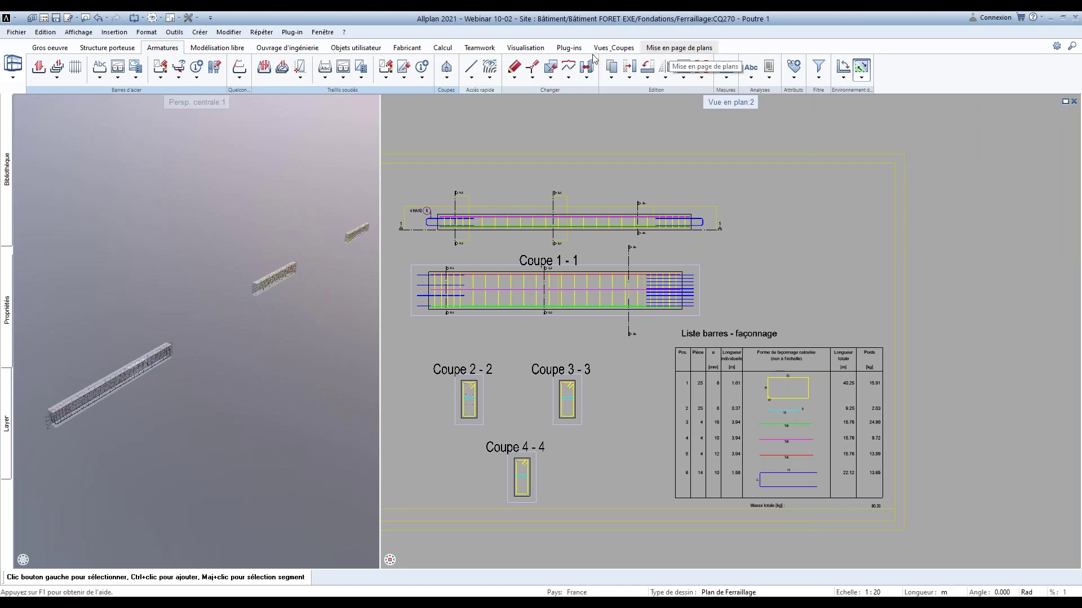
middle_click_drag(572, 318, 604, 317)
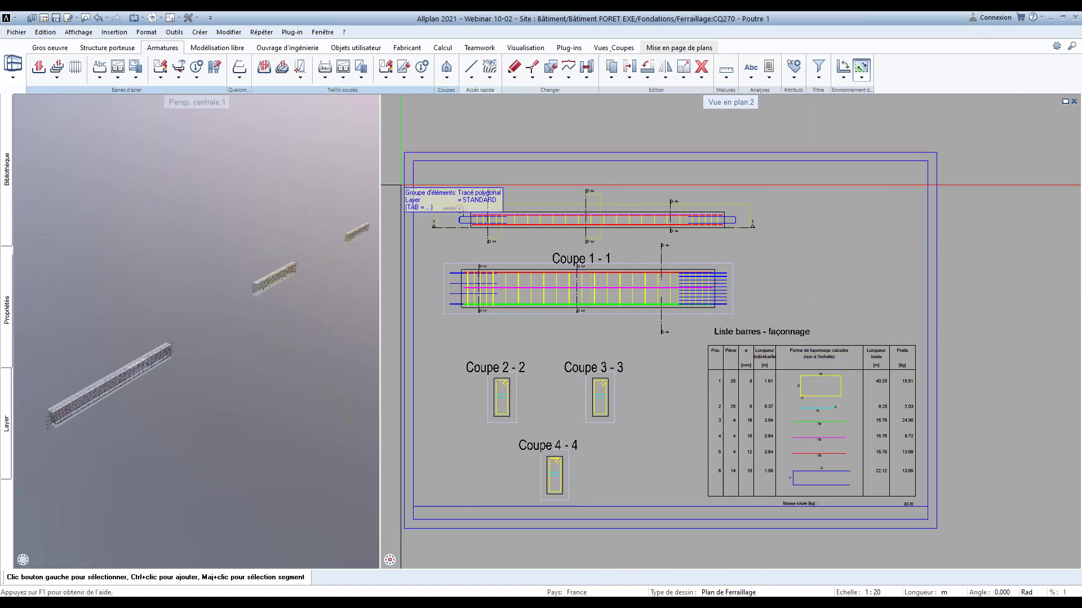
Disable the coloured reinforcement display in plan view (Armatures colorées dans la vue en plan) in the screen representation settings
left_click(153, 18)
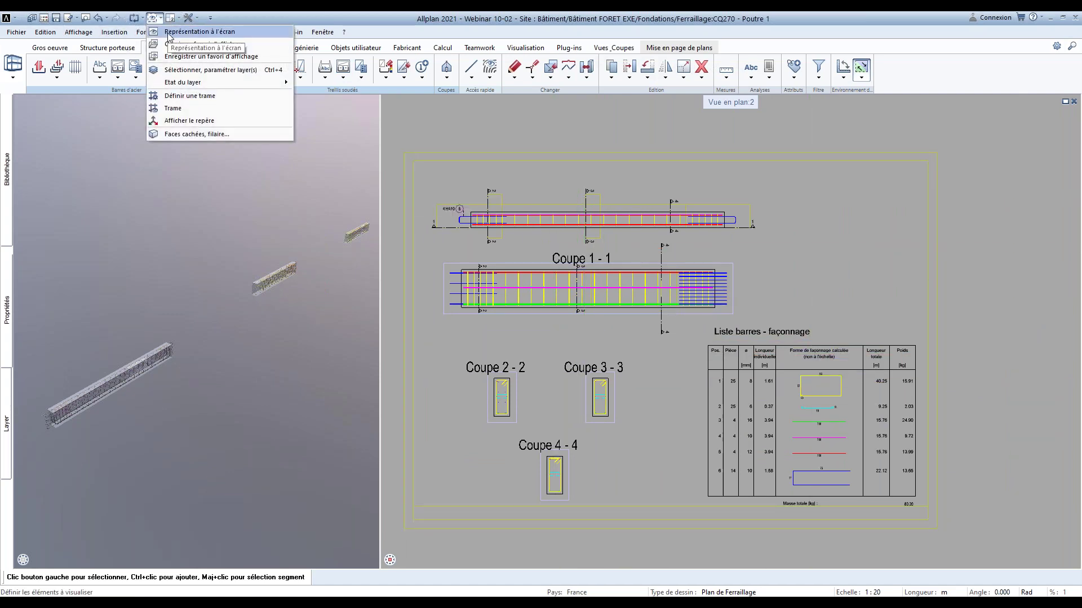
left_click(168, 33)
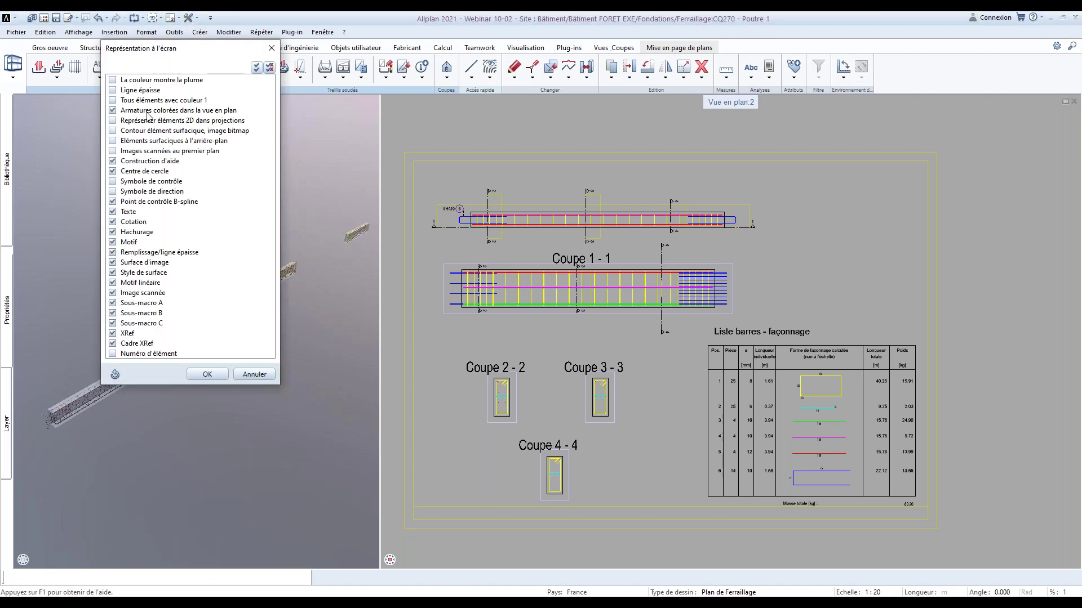
key("Return")
left_click(160, 19)
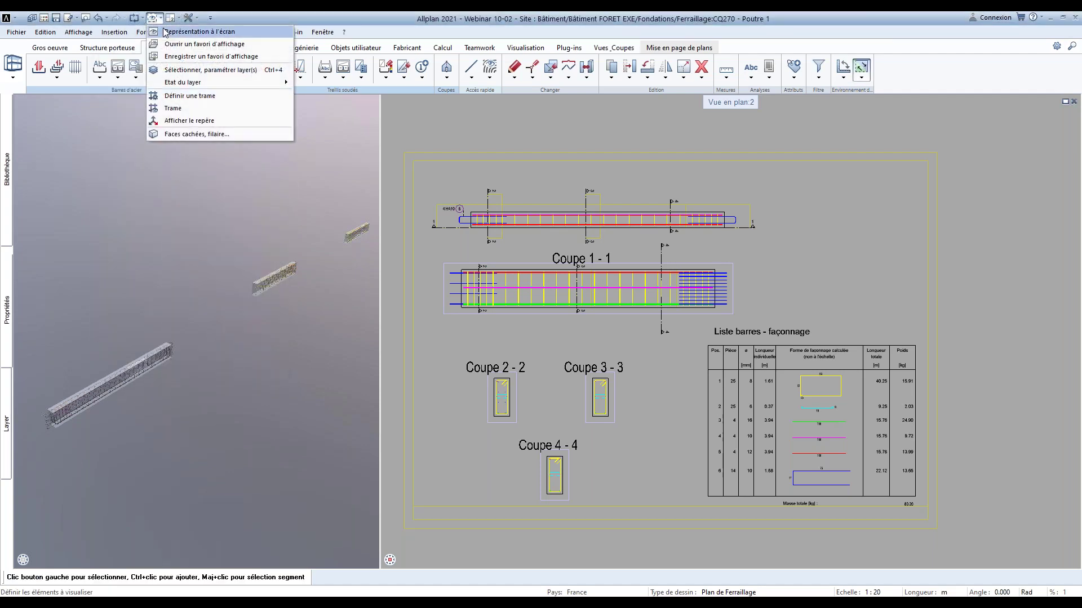
left_click(167, 32)
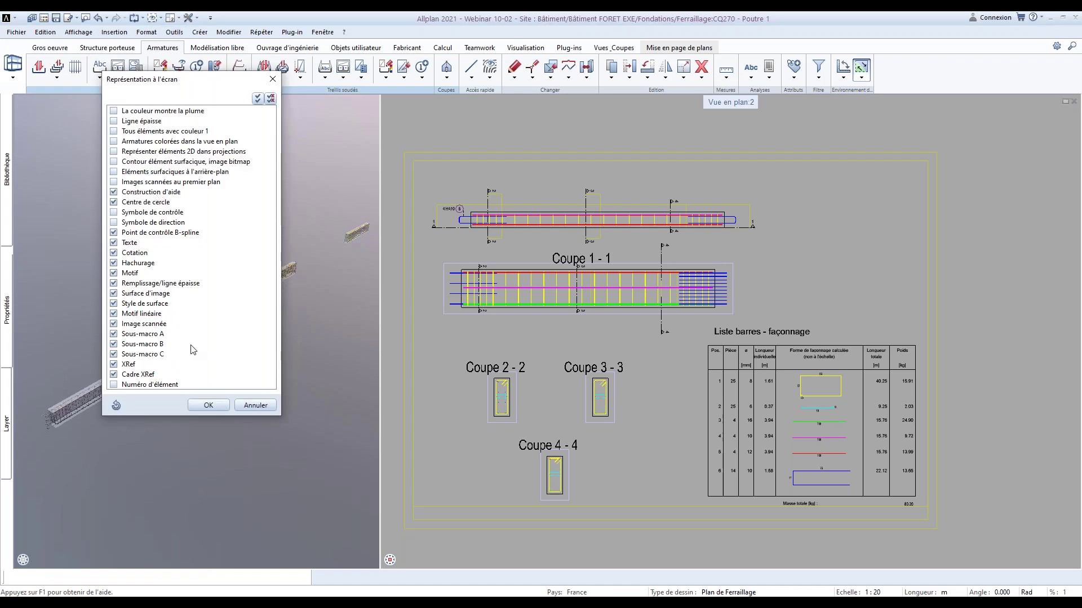
left_click(198, 410)
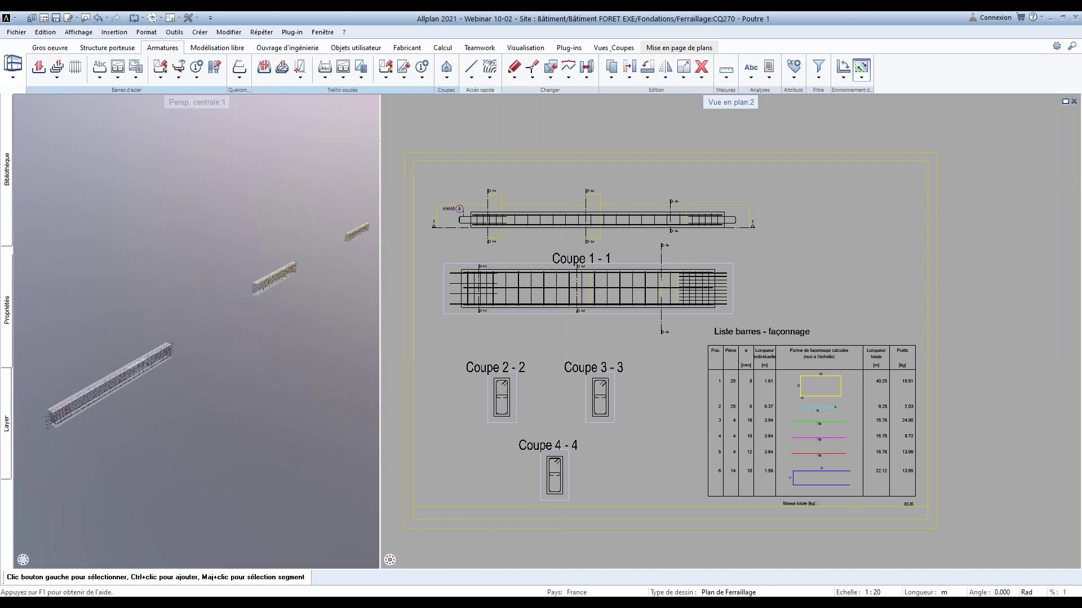
Re-enable Armatures colorées dans la vue en plan in the screen representation settings
left_click(174, 32)
left_click(180, 76)
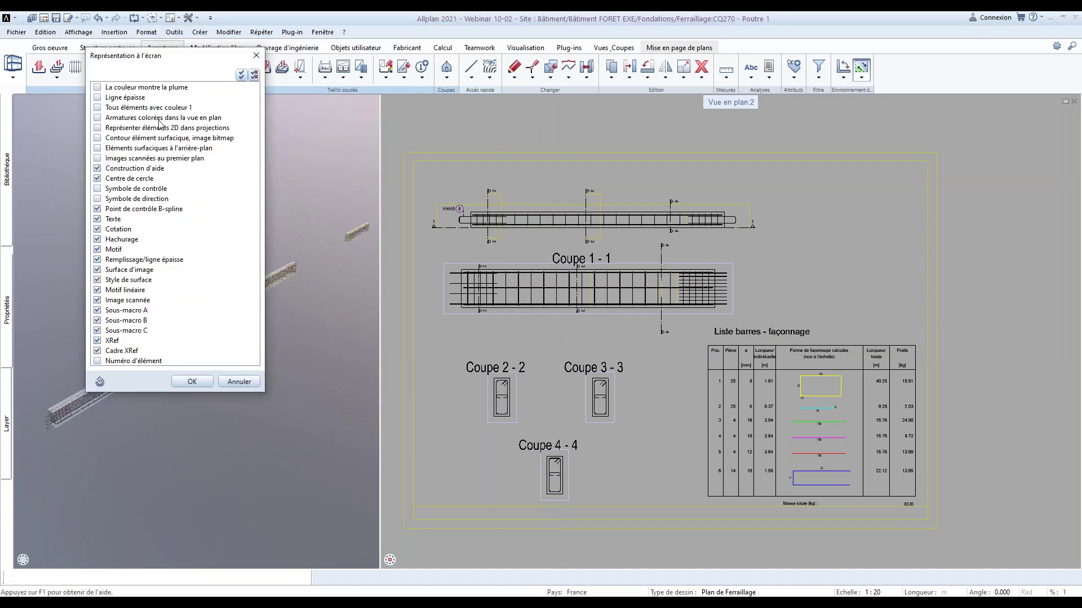
left_click(201, 383)
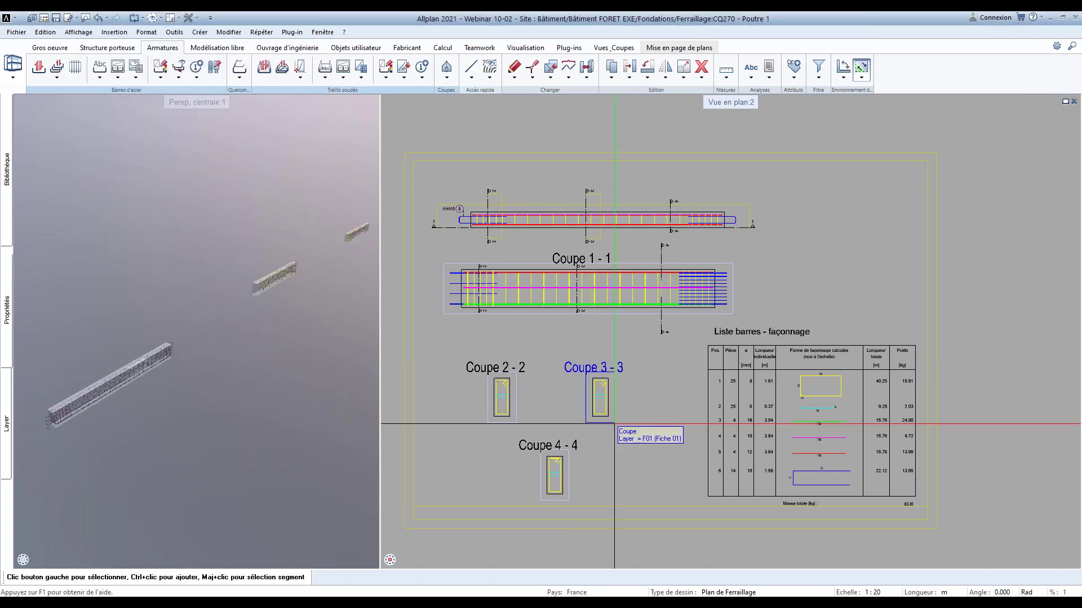
scroll(614, 424, "right", 1)
scroll(639, 379, "left", 1)
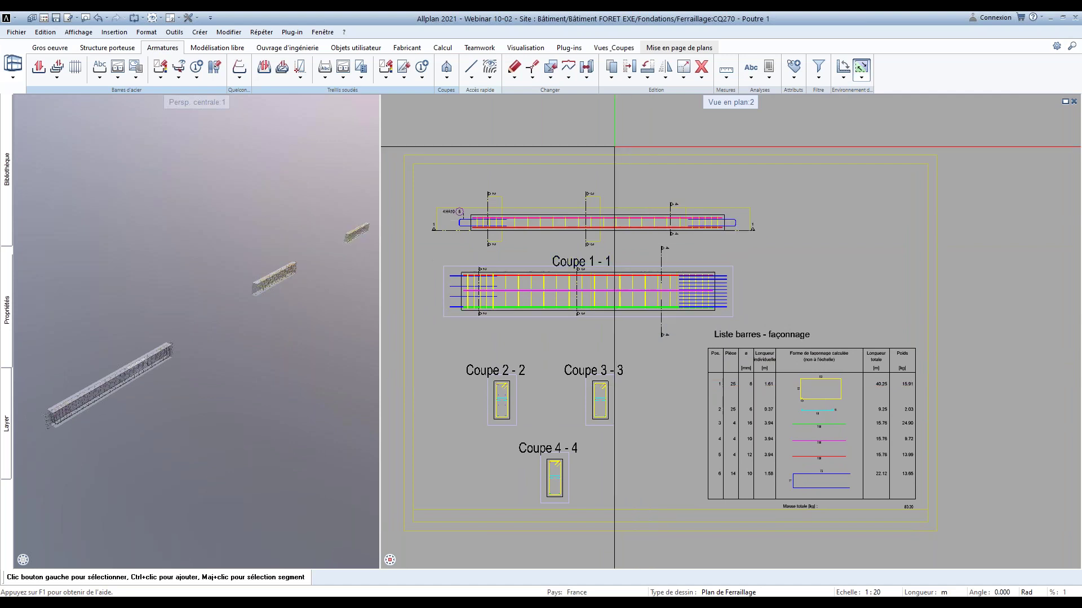
Switch to the booklet layout on Page 04 and display the beam page as a black-and-white print preview
left_click(679, 48)
left_click(817, 67)
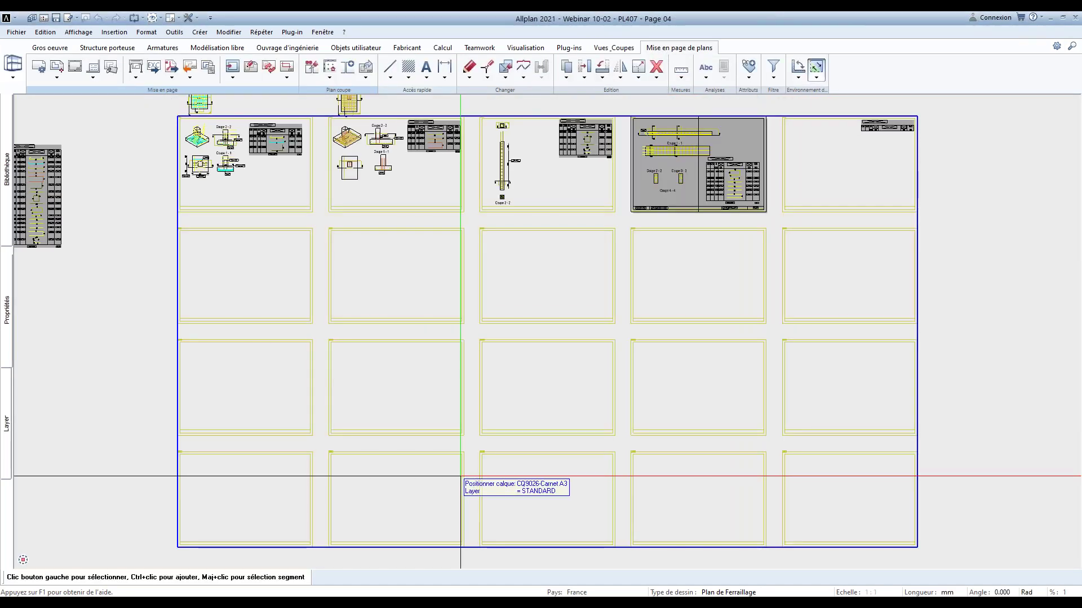
middle_click_drag(730, 408, 676, 467)
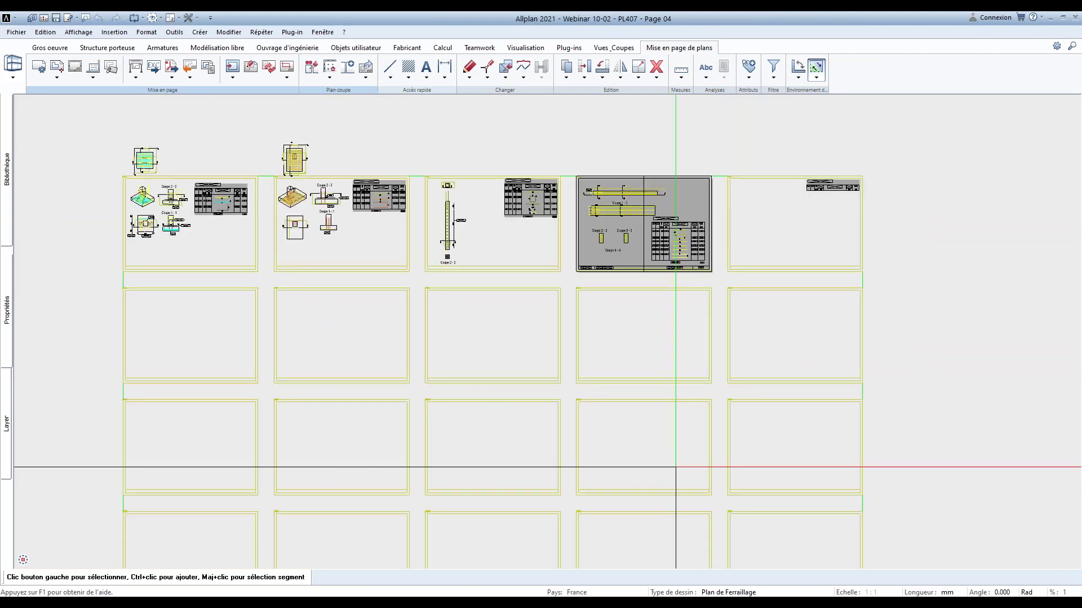
left_click(1072, 560)
left_click(1034, 548)
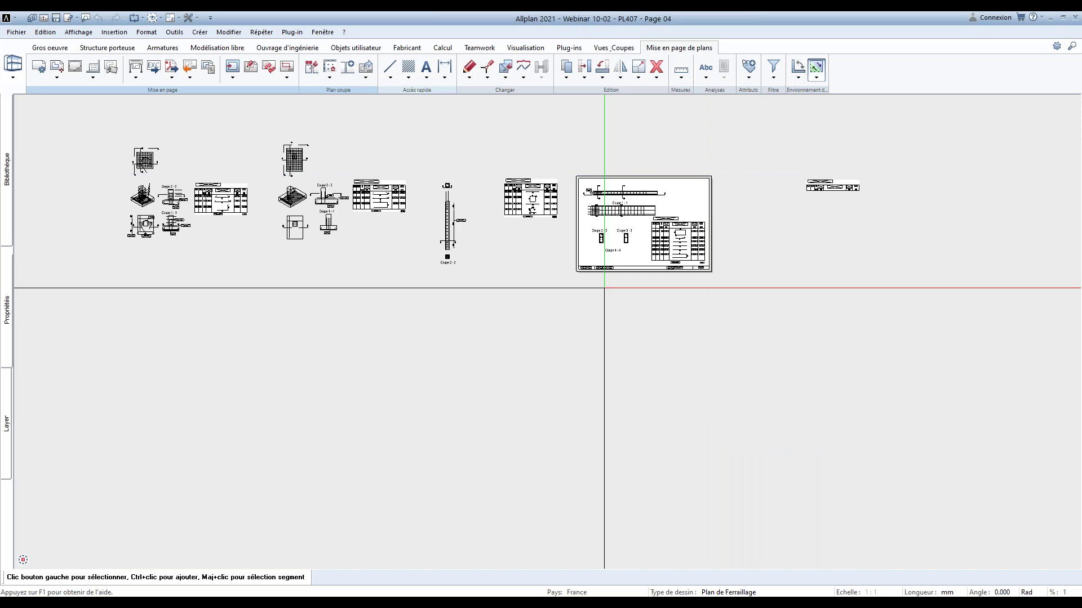
scroll(586, 282, "up", 5)
middle_click_drag(592, 275, 567, 281)
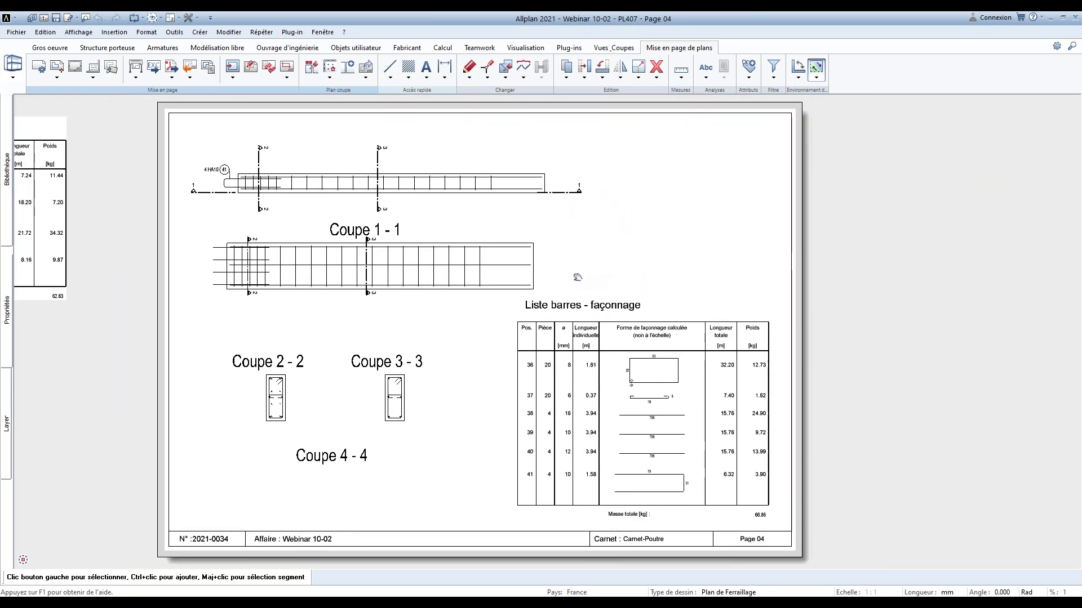
Open the plan print settings and set the line colours of the print profile to Couleur
left_click(136, 71)
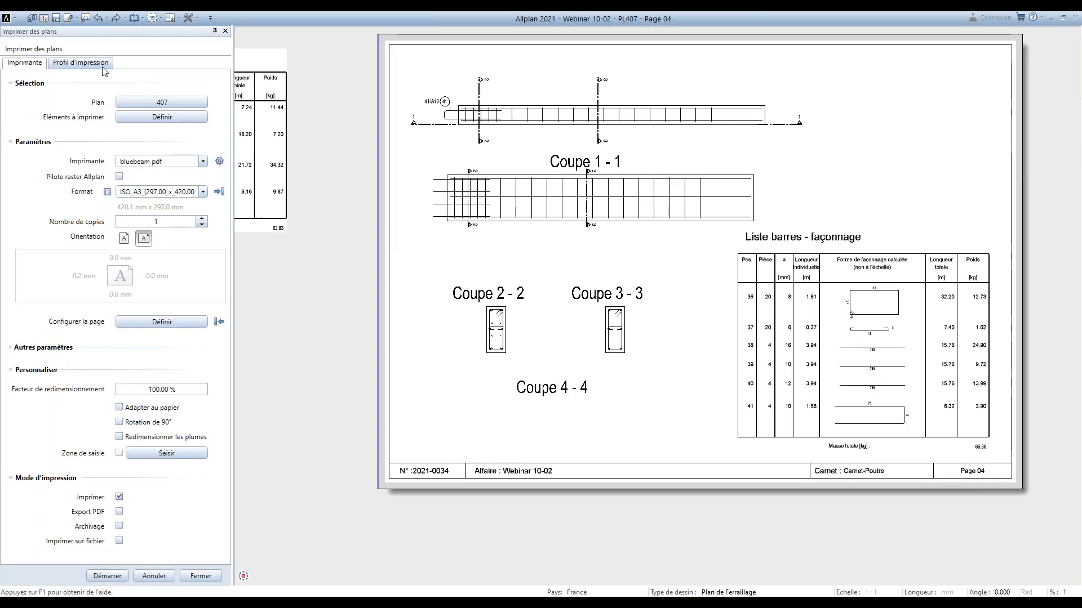
left_click(85, 63)
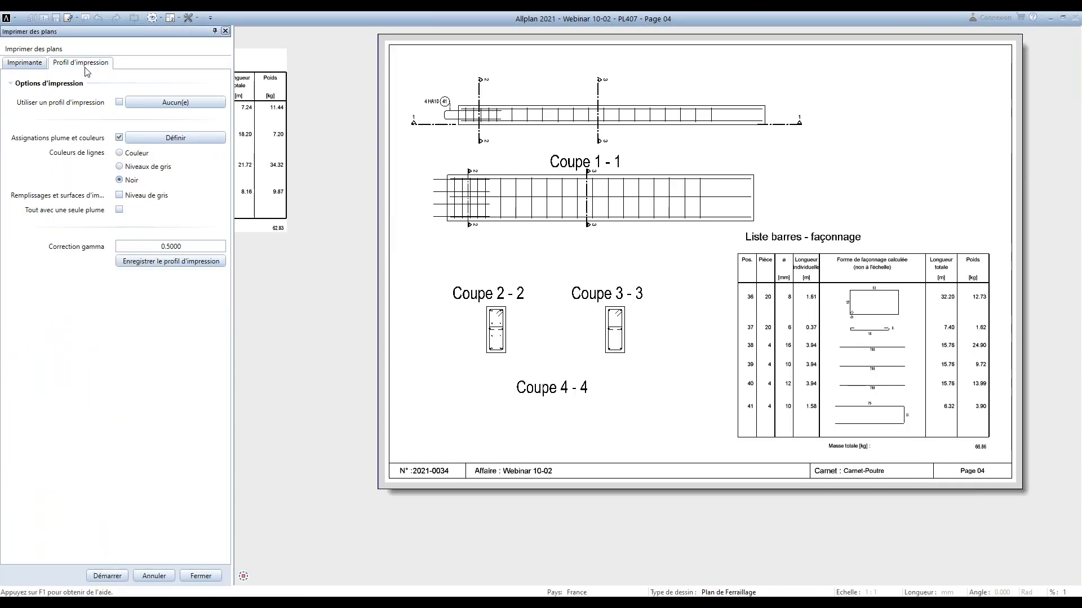
left_click(121, 154)
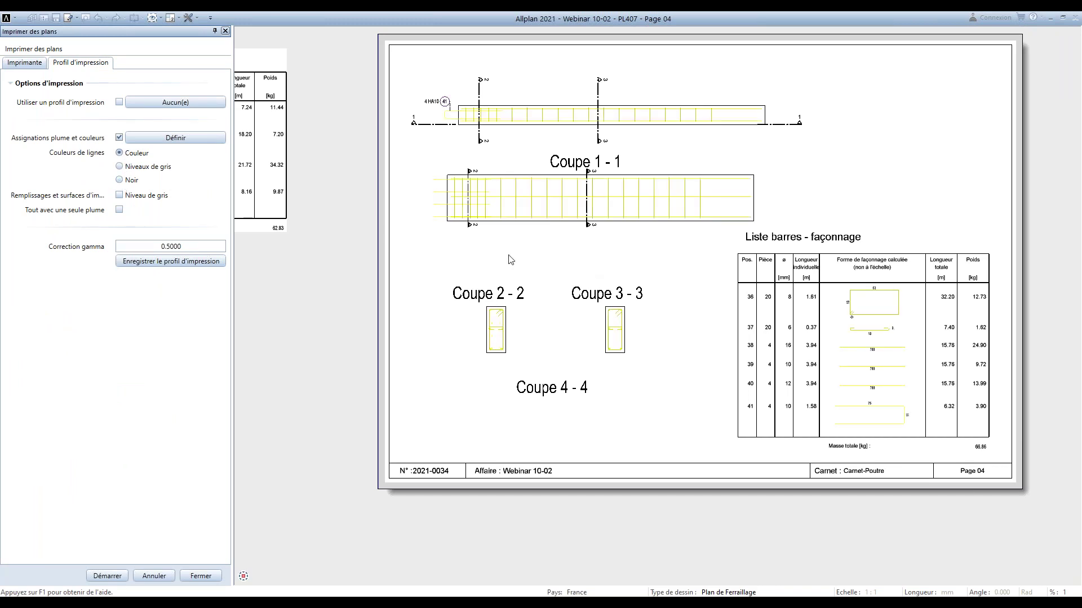
Examine how the bars, marks and bar legends of the booklet sheets look with colour line printing
scroll(473, 232, "down", 2)
middle_click_drag(474, 232, 546, 259)
scroll(582, 241, "down", 1)
scroll(546, 259, "up", 3)
scroll(379, 225, "down", 2)
scroll(574, 237, "down", 1)
scroll(430, 254, "up", 3)
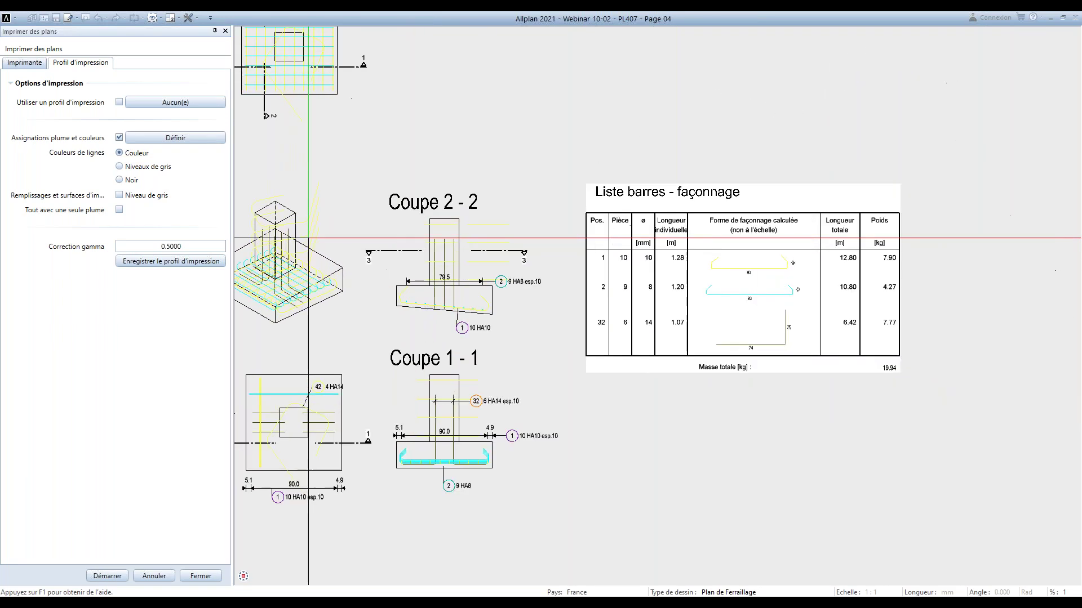
middle_click_drag(375, 217, 374, 251)
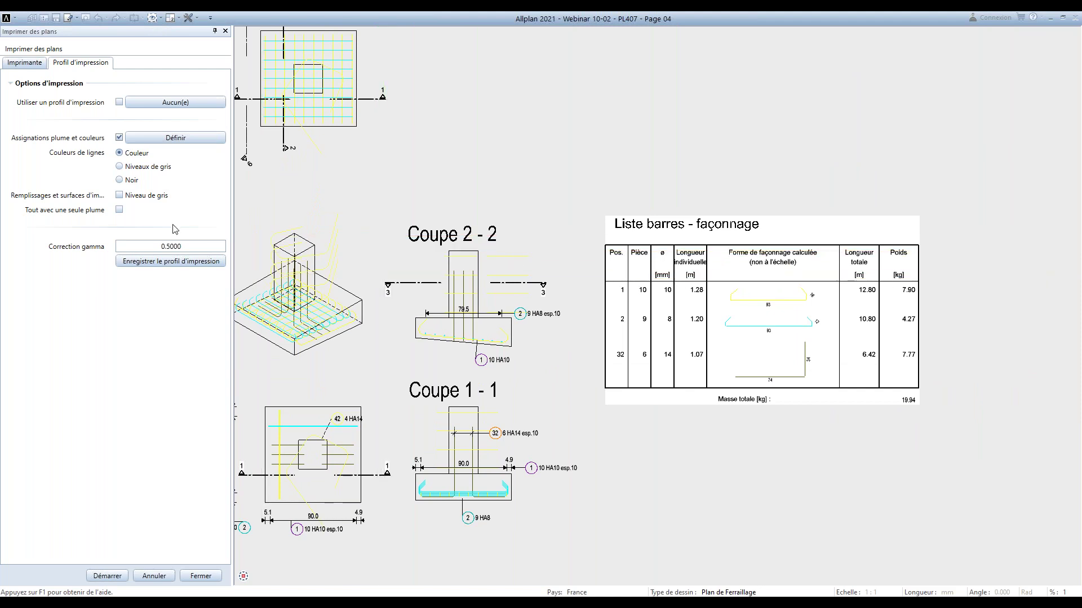
Set the print line colours to Noir and the fills and image surfaces to Niveau de gris, and close the print settings
left_click(120, 181)
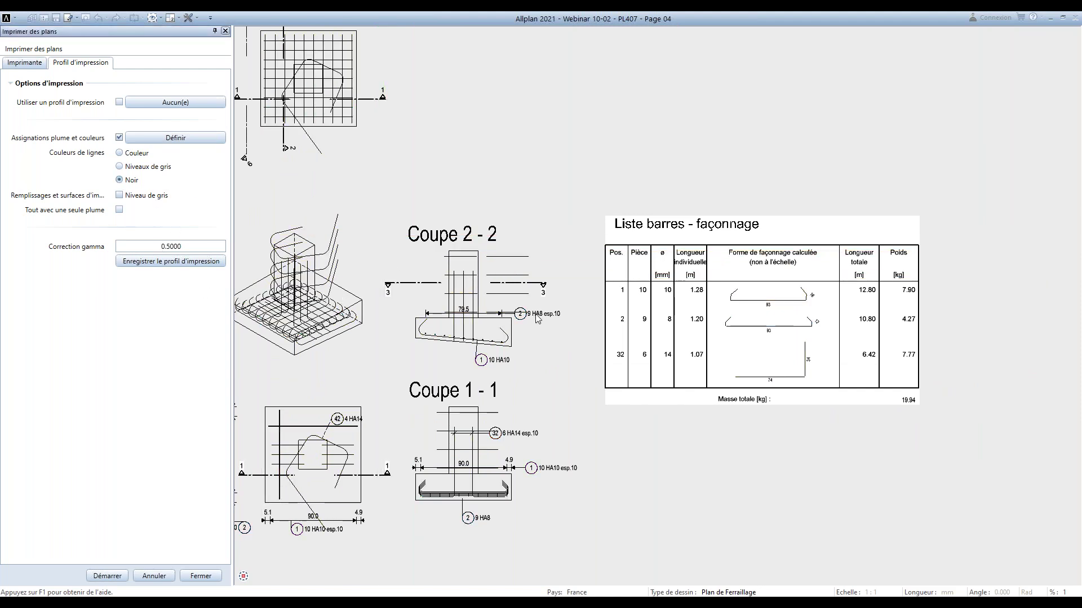
left_click(119, 196)
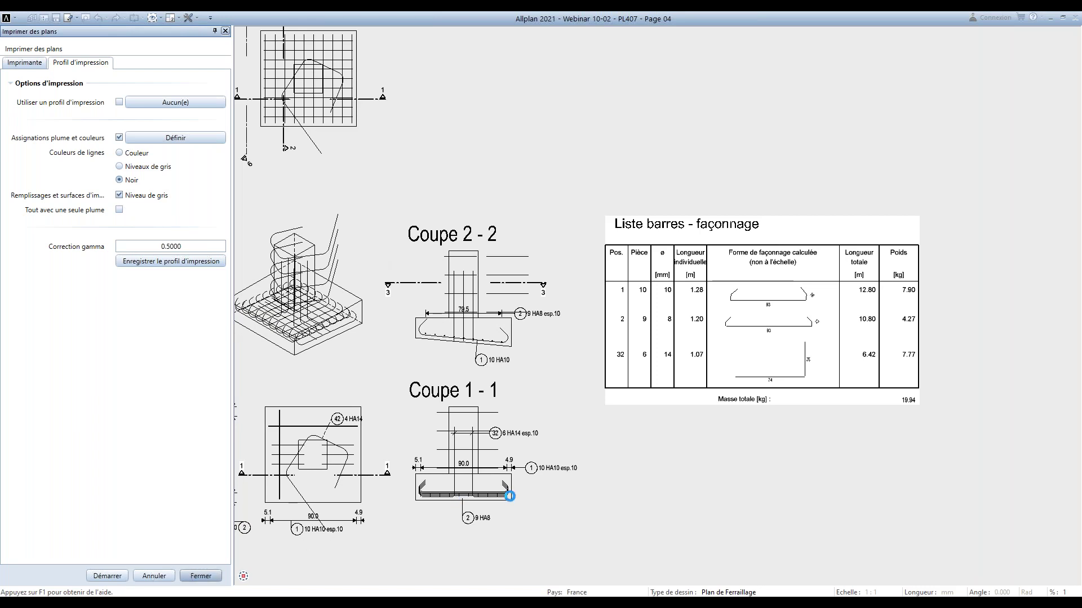
key("Escape")
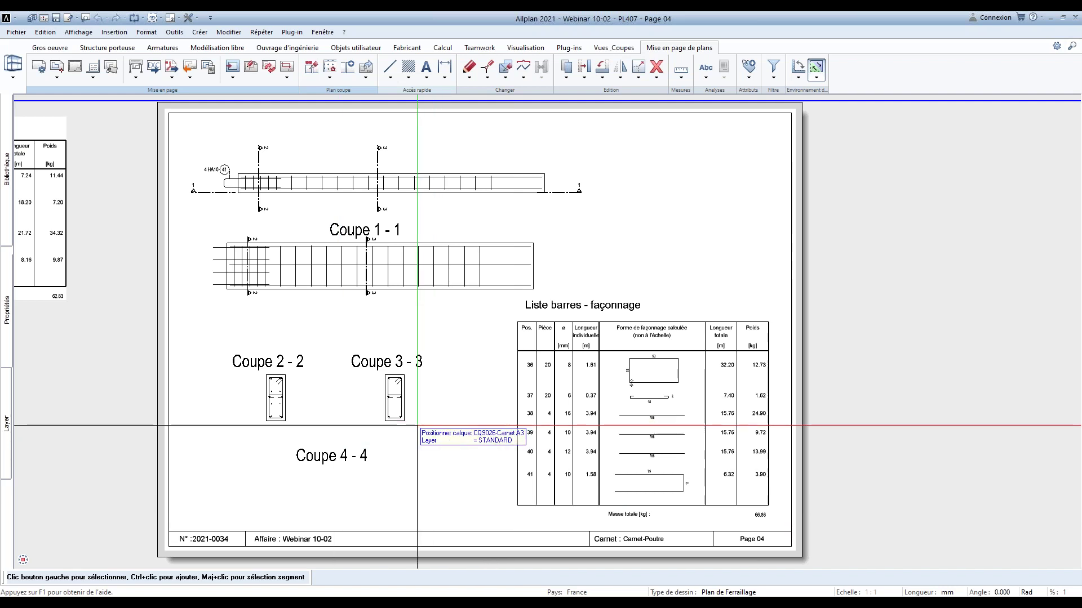
Examine the black line rendering of the bars, sections and bar legends on the two footing sheets of the booklet
scroll(417, 426, "down", 3)
mouse_move(186, 423)
middle_mouse_down()
mouse_move(572, 422)
mouse_move(538, 350)
middle_mouse_up()
middle_click_drag(270, 242, 502, 326)
scroll(285, 429, "up", 3)
middle_click_drag(285, 429, 309, 428)
scroll(309, 427, "down", 3)
scroll(706, 285, "up", 5)
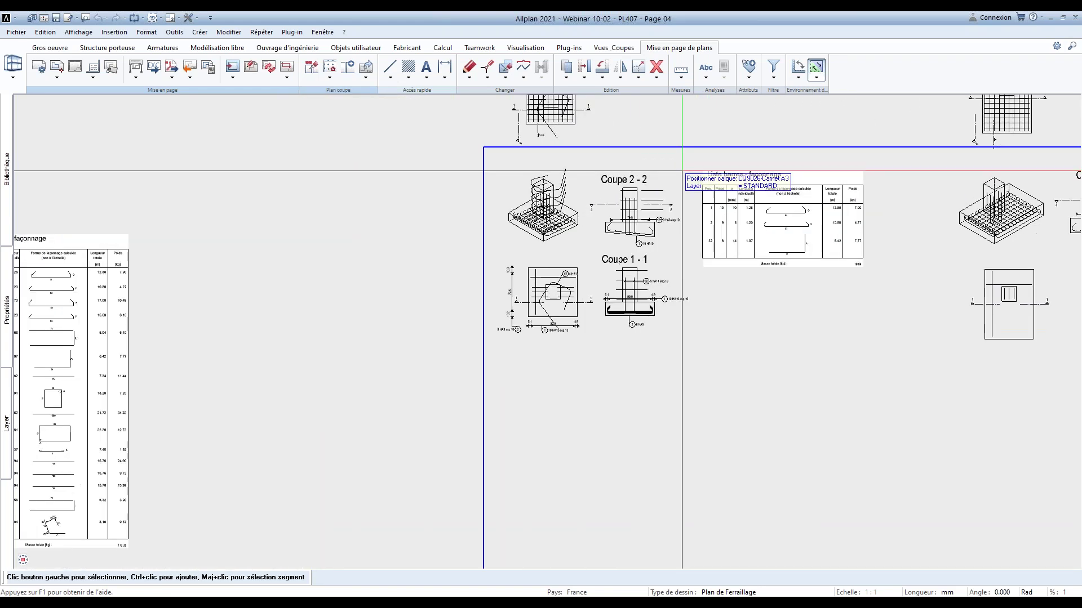
middle_click_drag(776, 255, 699, 258)
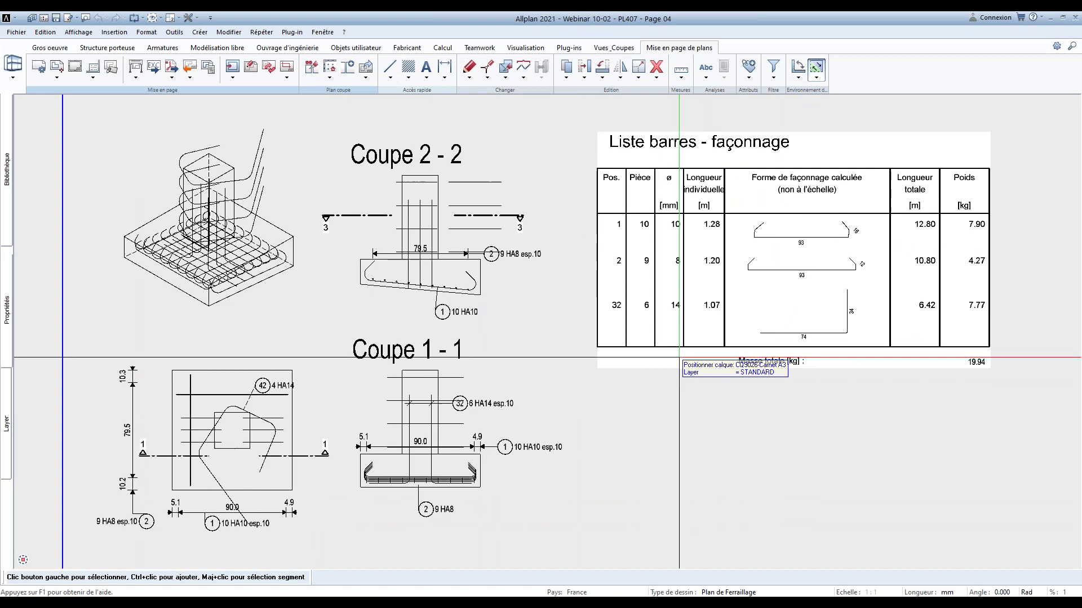
scroll(682, 359, "down", 3)
scroll(684, 399, "up", 3)
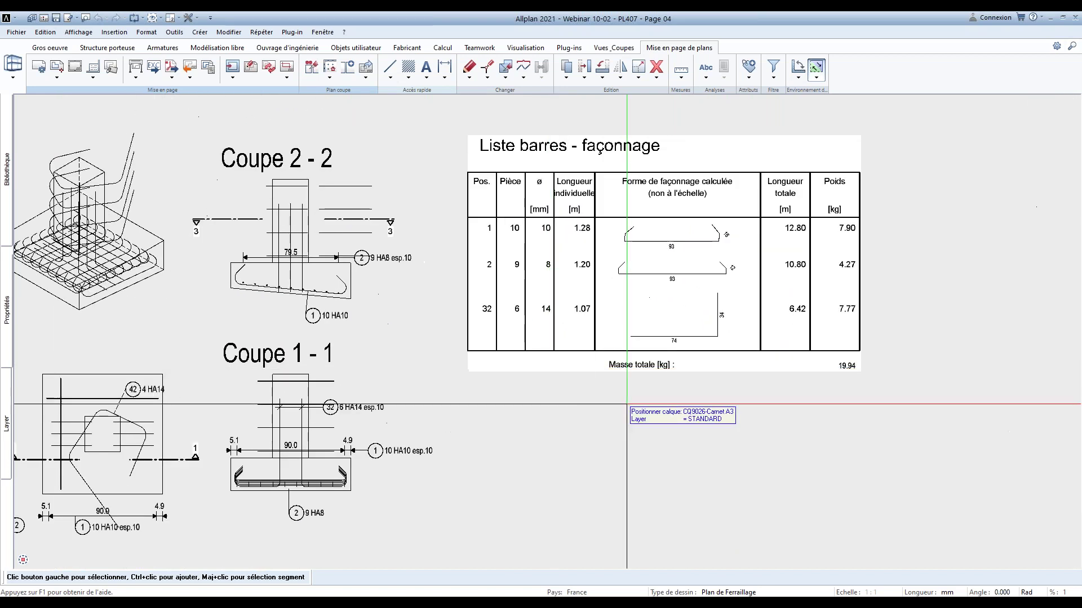
scroll(439, 401, "down", 4)
scroll(357, 382, "up", 4)
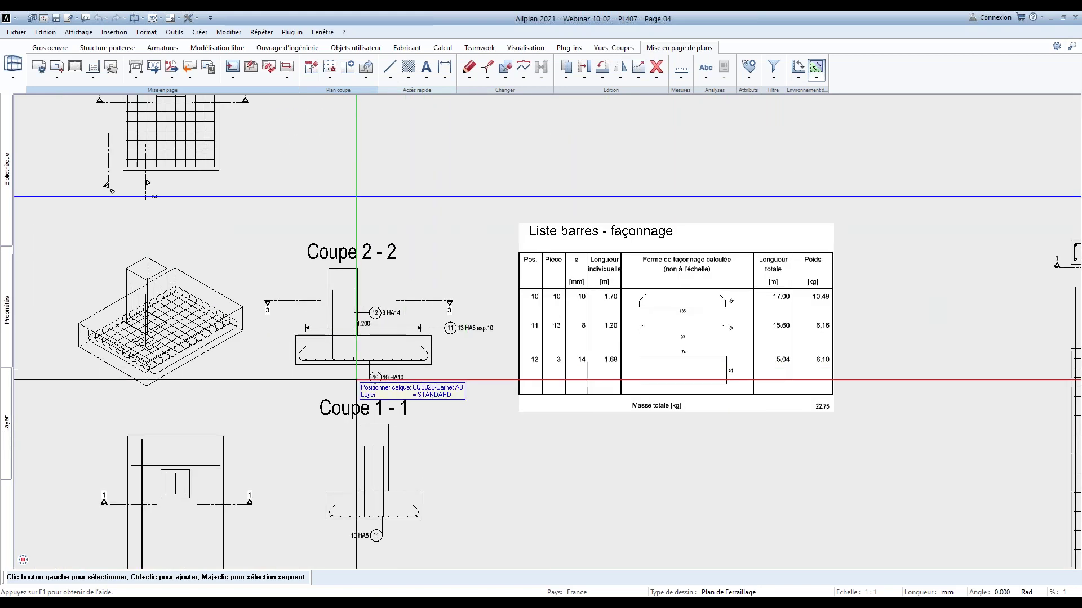
scroll(377, 330, "down", 3)
scroll(419, 253, "up", 2)
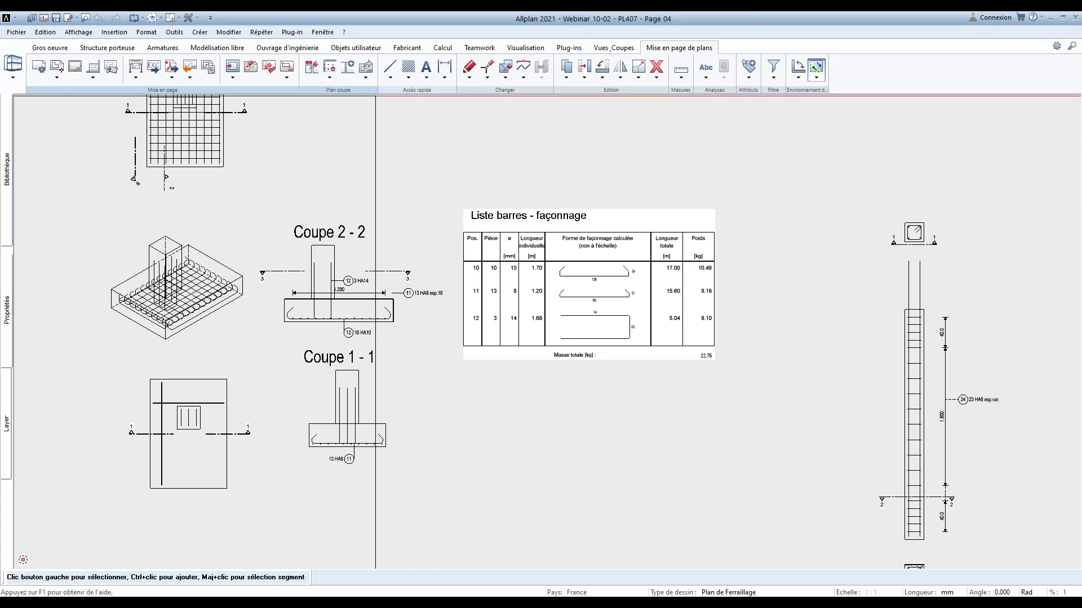
In the reinforcement representation options, set double-line output to start at scale 1:100 and filling output at scale 1:50
left_click(188, 20)
left_click(214, 30)
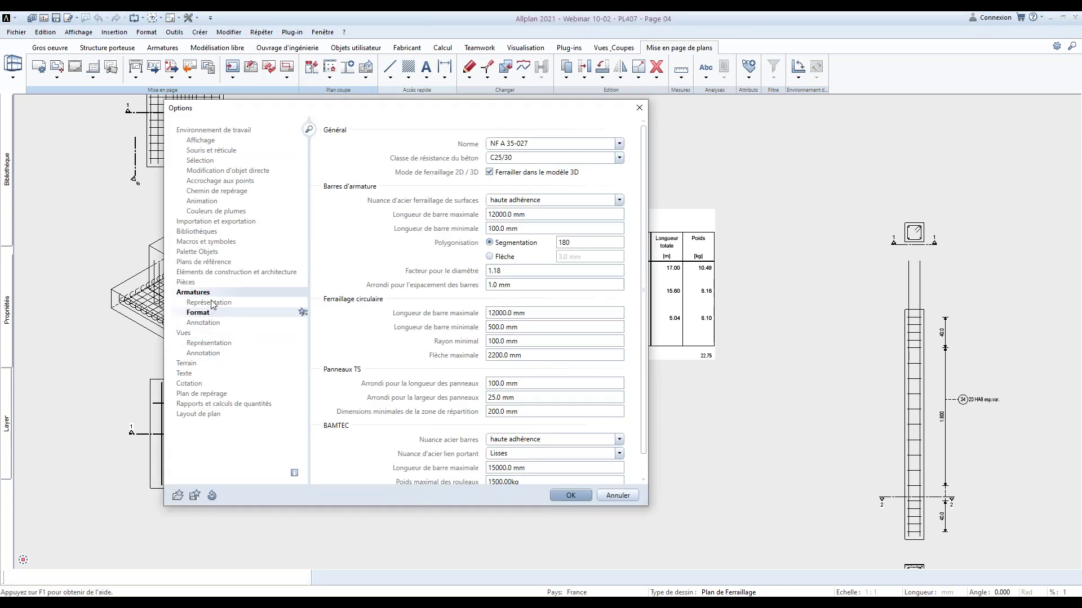
left_click(207, 303)
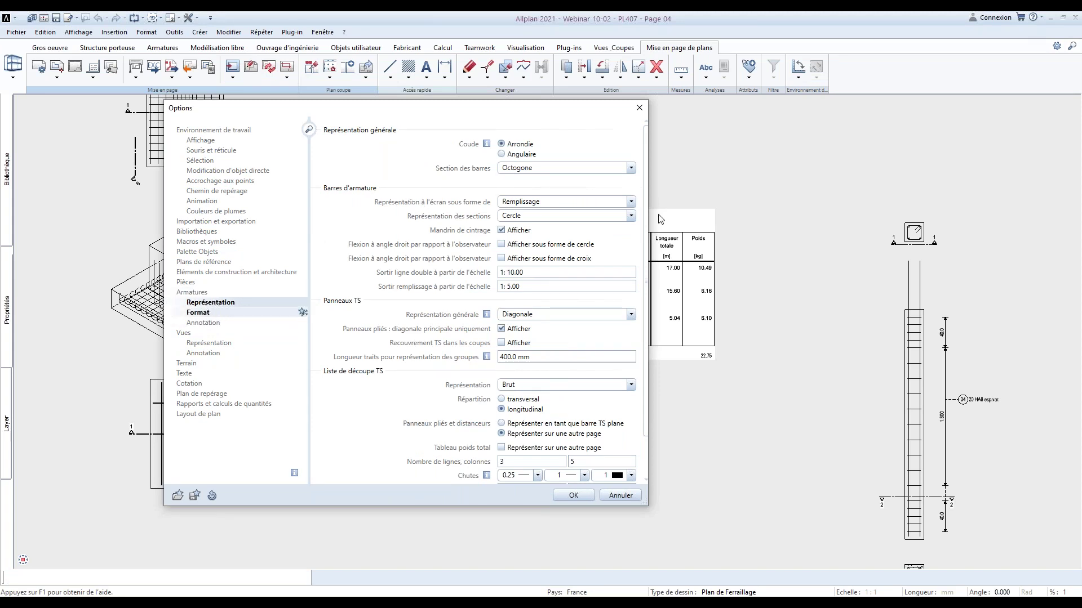
left_click(218, 302)
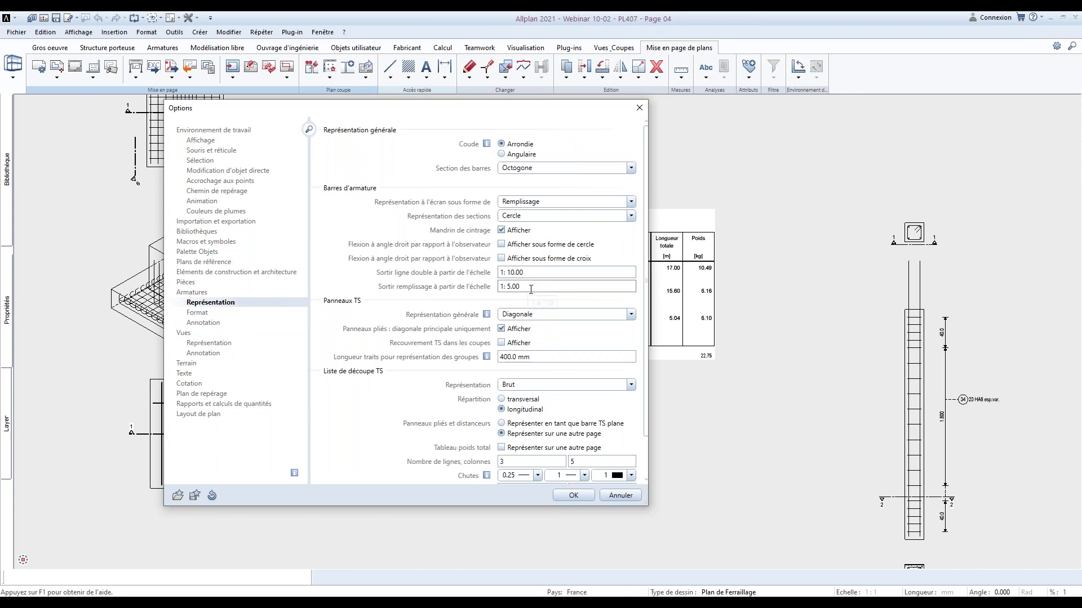
double_click(519, 276)
left_click(511, 286)
type("50")
left_click(540, 274)
type("1")
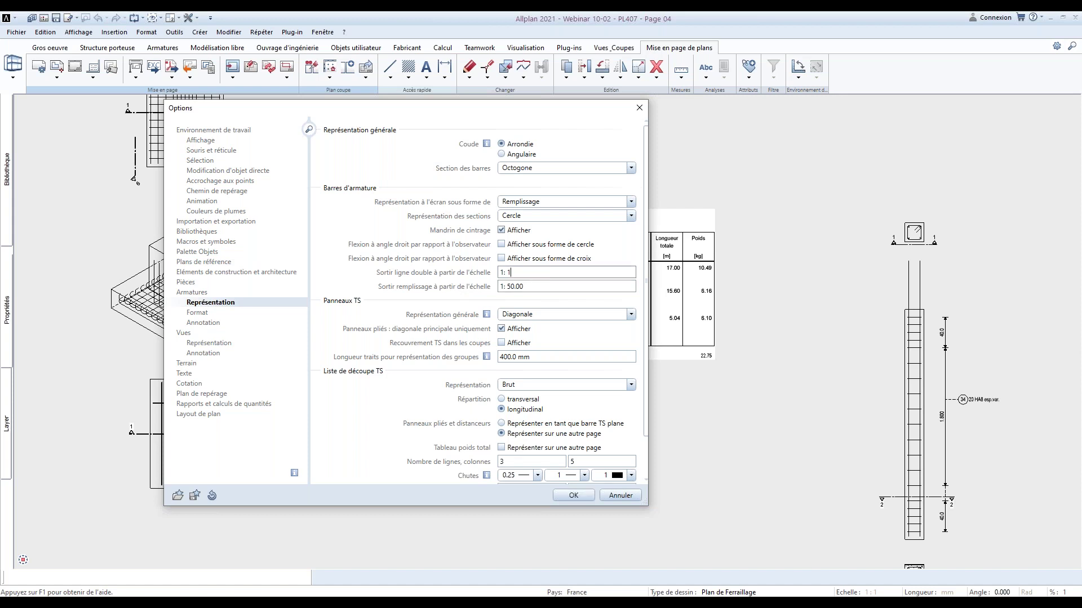
key("Return")
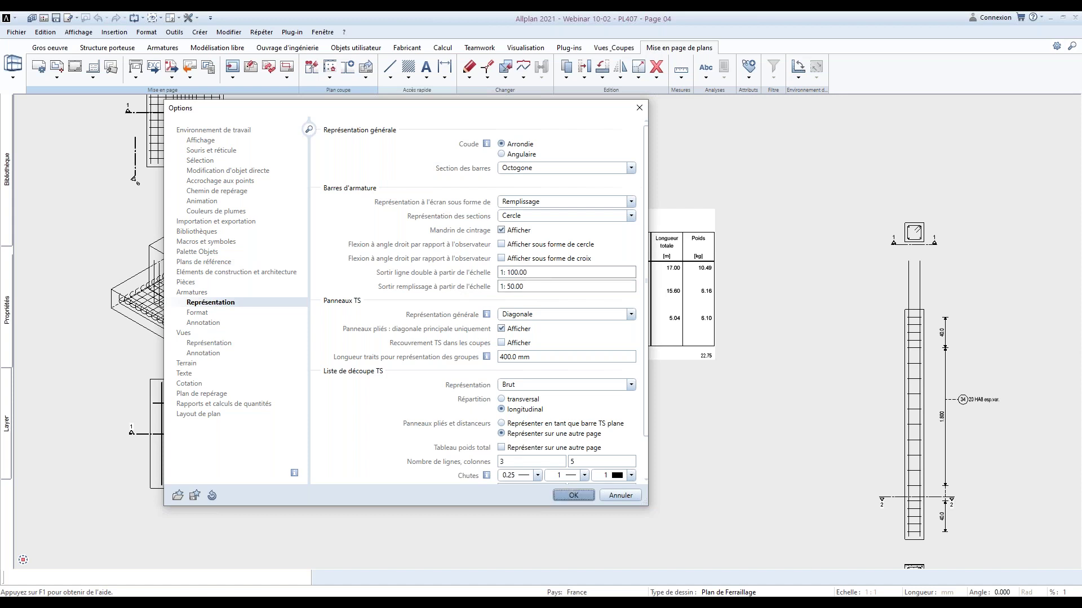
Accept the reinforcement representation options and examine how the bars are drawn in the footing views and the beam sections of Page 04
left_click(573, 496)
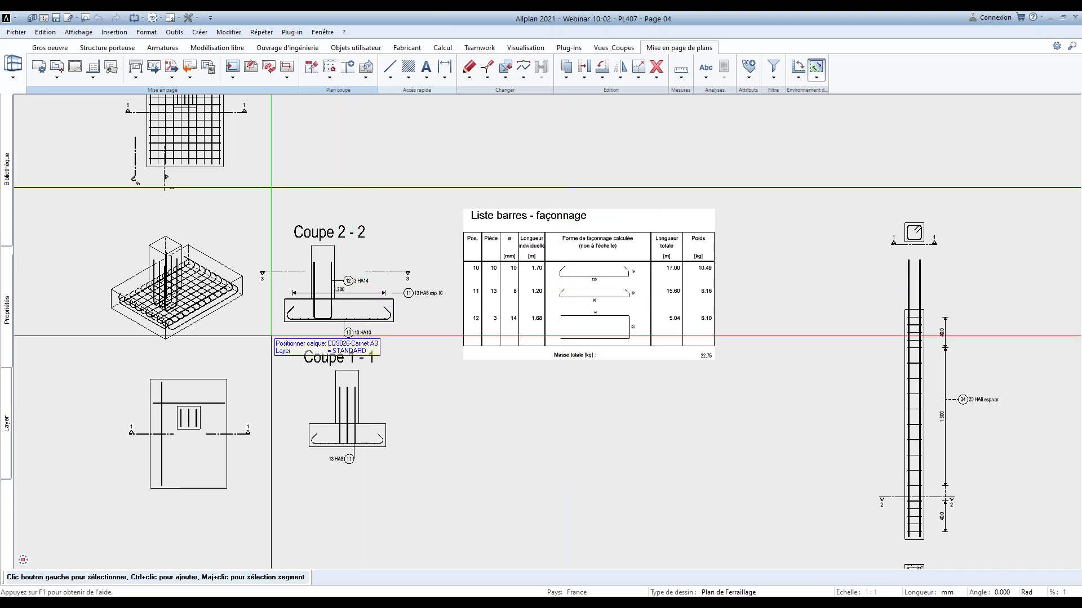
scroll(340, 311, "up", 5)
scroll(450, 268, "up", 3)
scroll(814, 338, "down", 6)
middle_click_drag(814, 338, 459, 338)
scroll(852, 355, "down", 5)
middle_click_drag(852, 356, 345, 366)
scroll(560, 362, "up", 3)
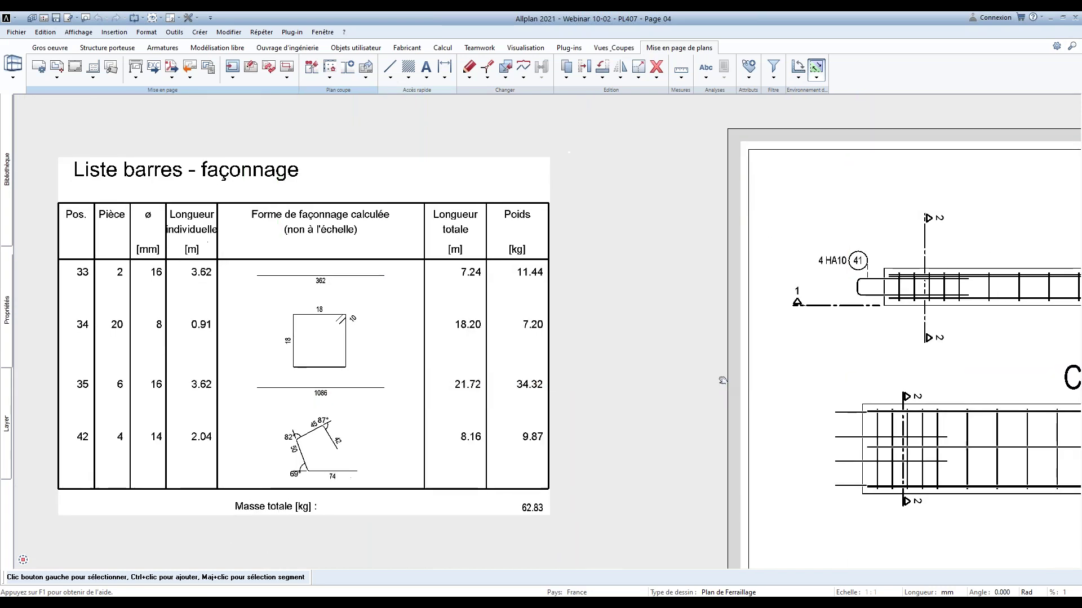
scroll(518, 456, "up", 3)
scroll(518, 457, "down", 1)
scroll(406, 314, "down", 6)
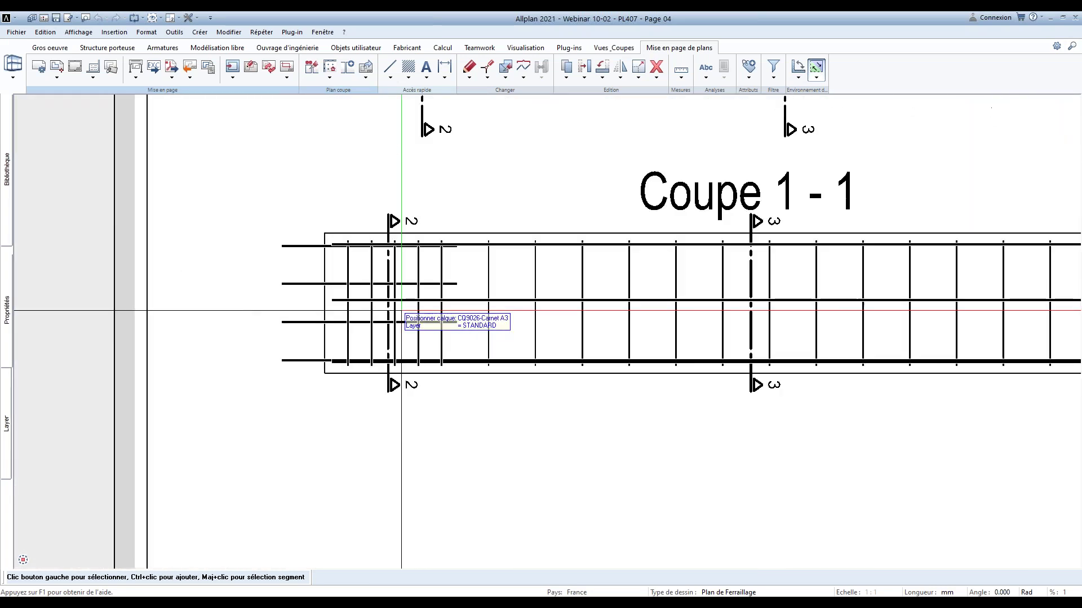
scroll(391, 434, "up", 6)
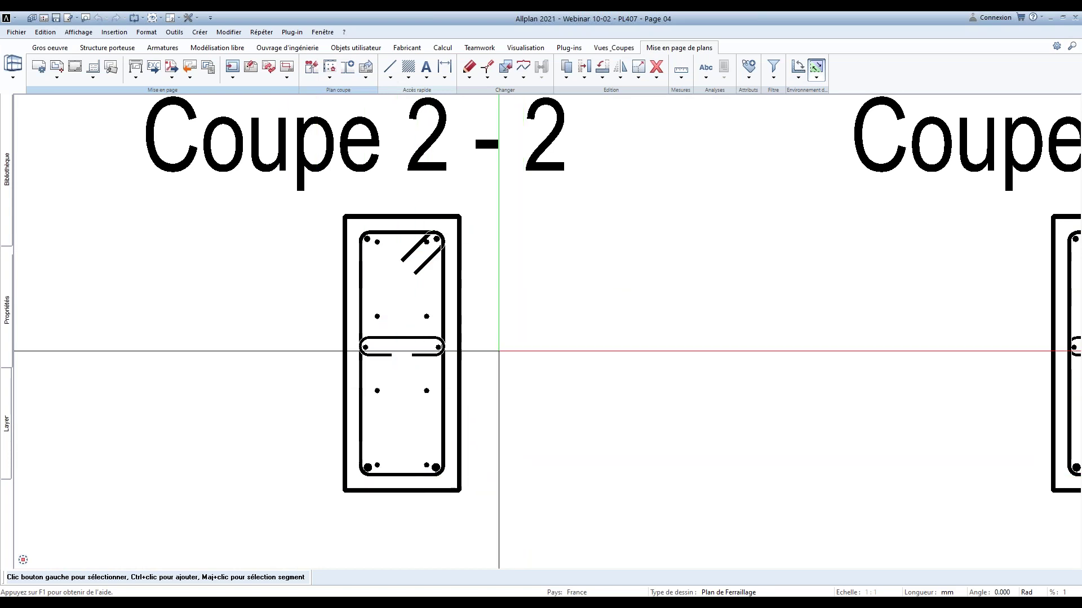
scroll(460, 361, "down", 5)
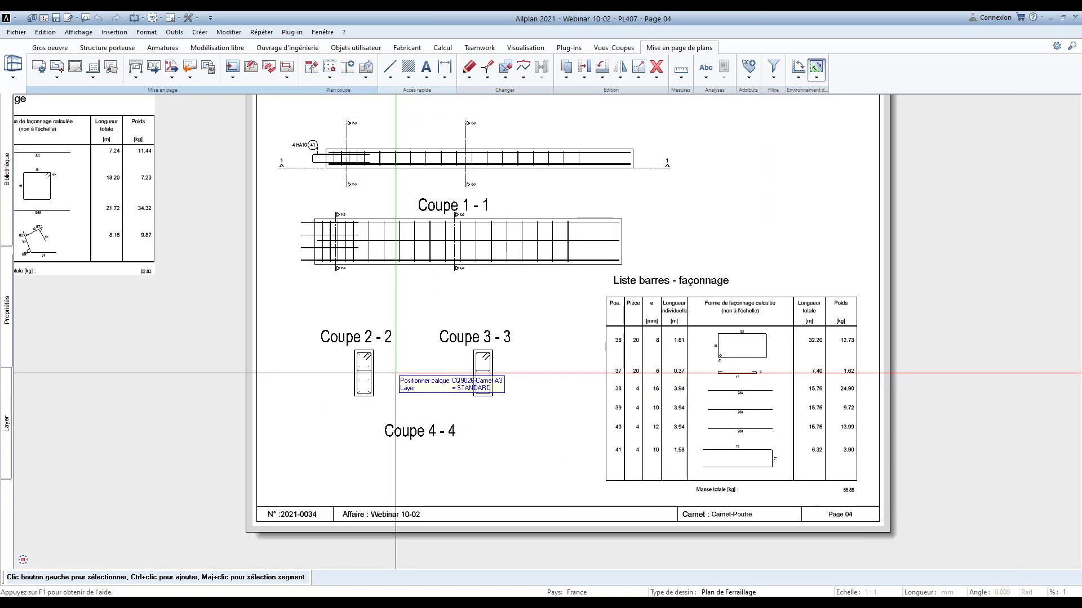
scroll(414, 441, "down", 2)
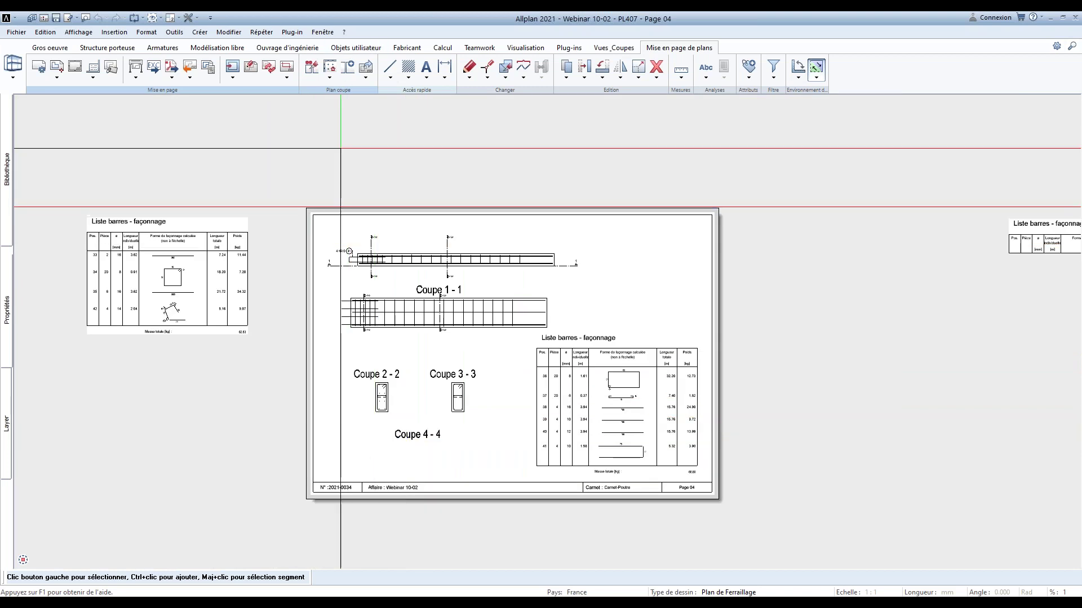
Switch to Cartouche_403.pdf in Acrobat Reader, examine the bar rendering in the footing sections on page 2, and return to the Allplan sheet
key("alt+Tab")
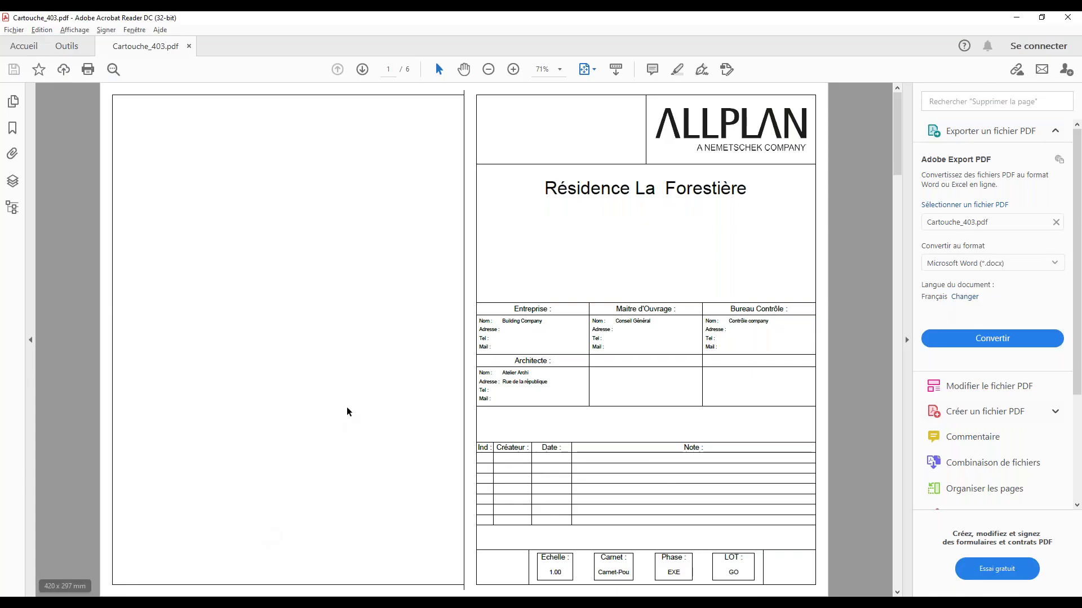
scroll(347, 412, "down", 3)
scroll(350, 380, "up", 6, "ctrl")
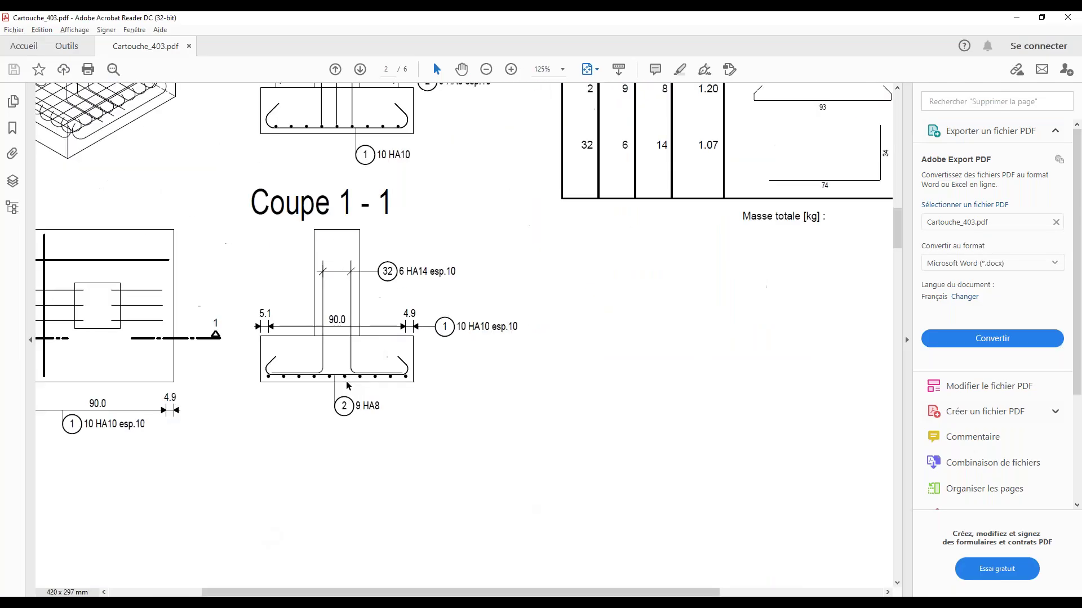
scroll(139, 325, "down", 3, "ctrl")
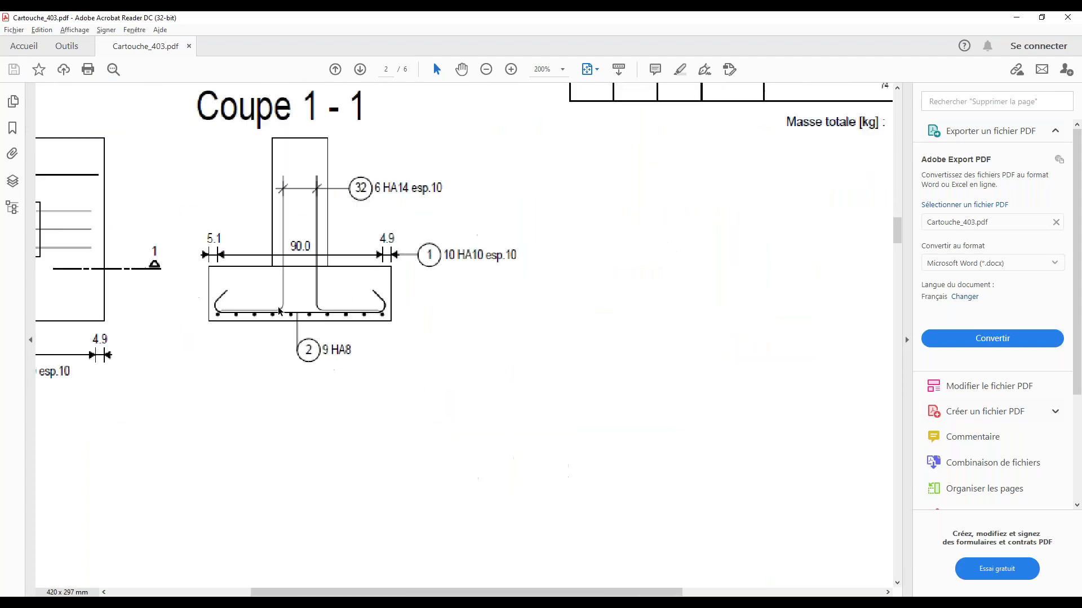
scroll(140, 325, "down", 1, "ctrl")
scroll(140, 325, "up", 1, "ctrl")
scroll(184, 162, "down", 3, "ctrl")
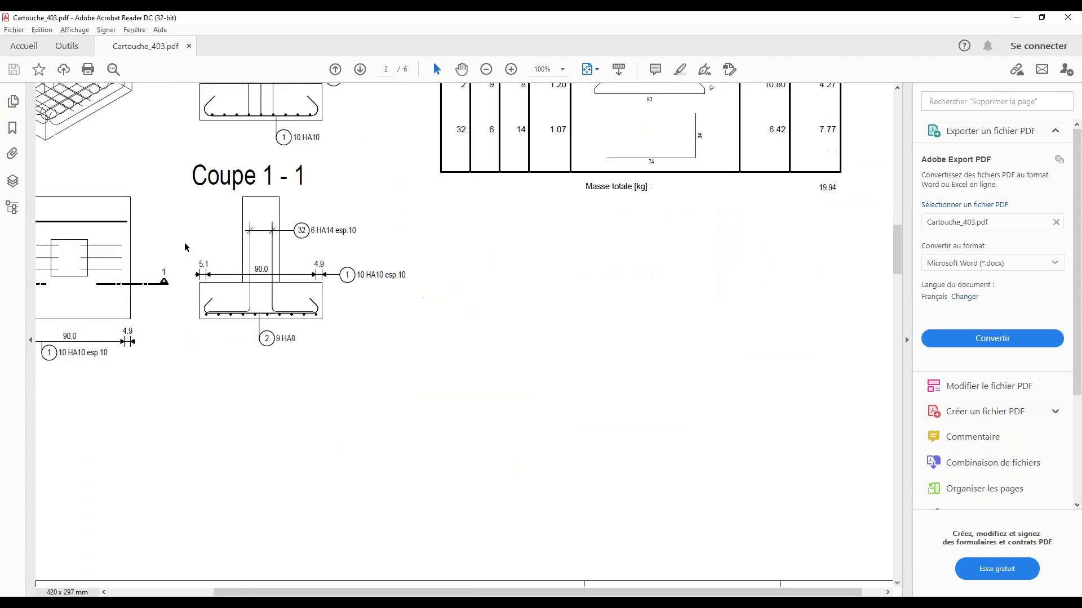
scroll(185, 161, "up", 1, "ctrl")
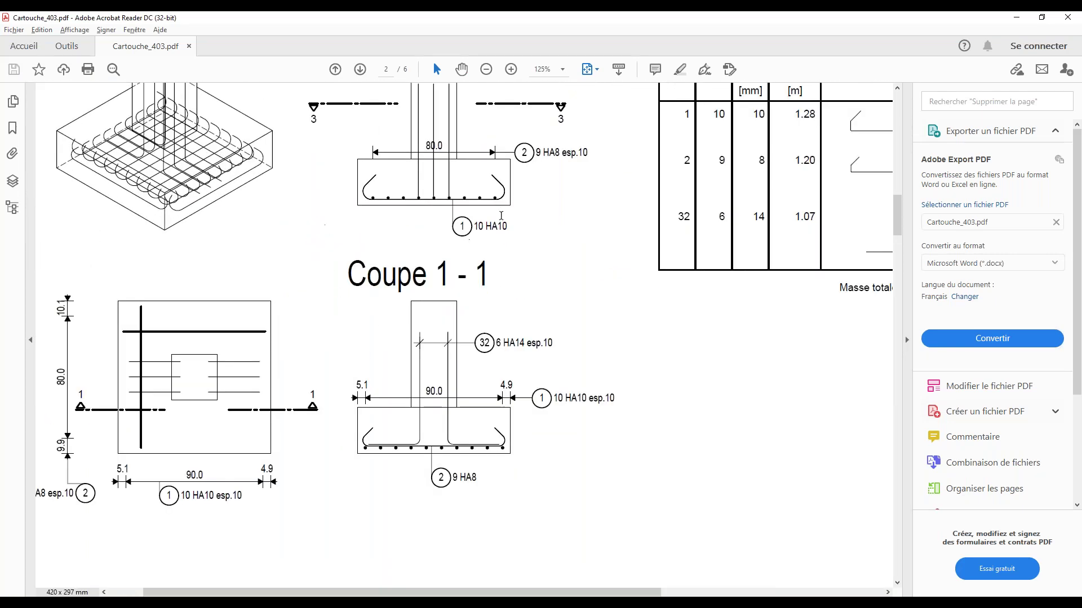
scroll(534, 266, "up", 1)
left_click_drag(897, 212, 896, 264)
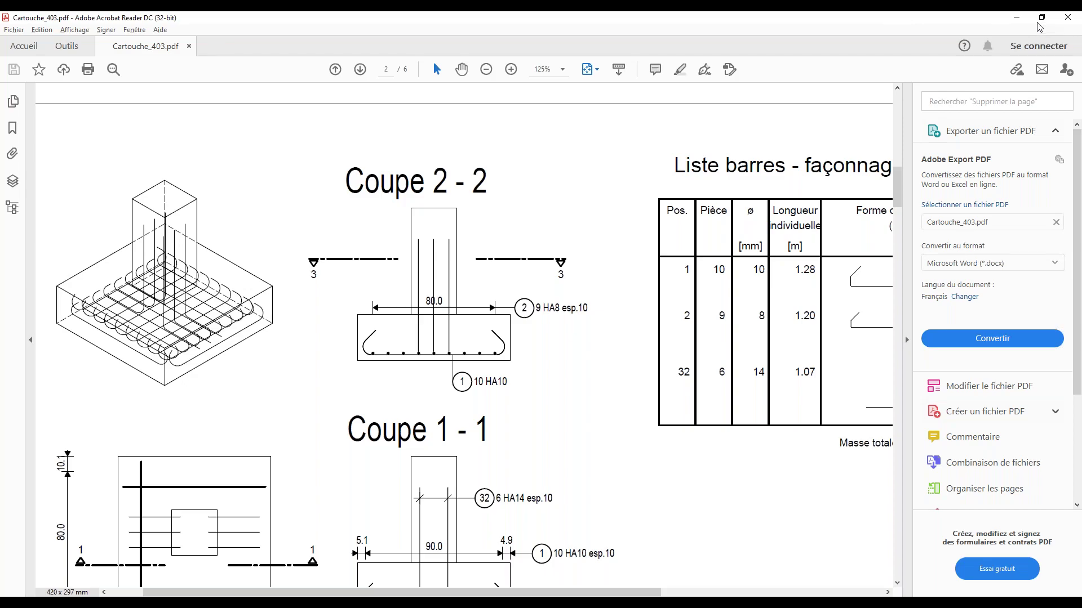
left_click(1017, 17)
scroll(477, 372, "up", 3)
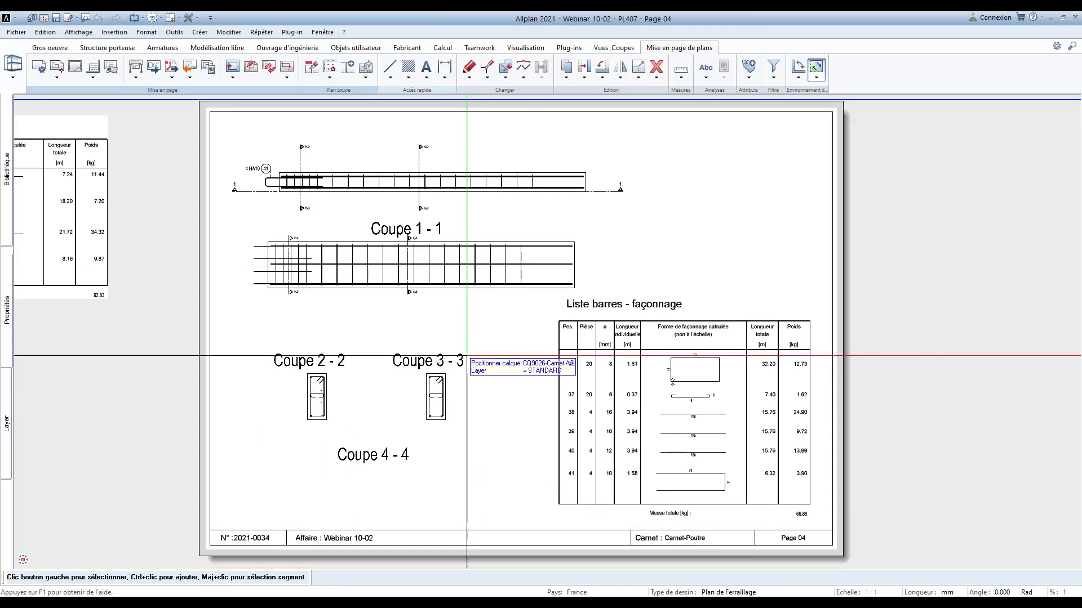